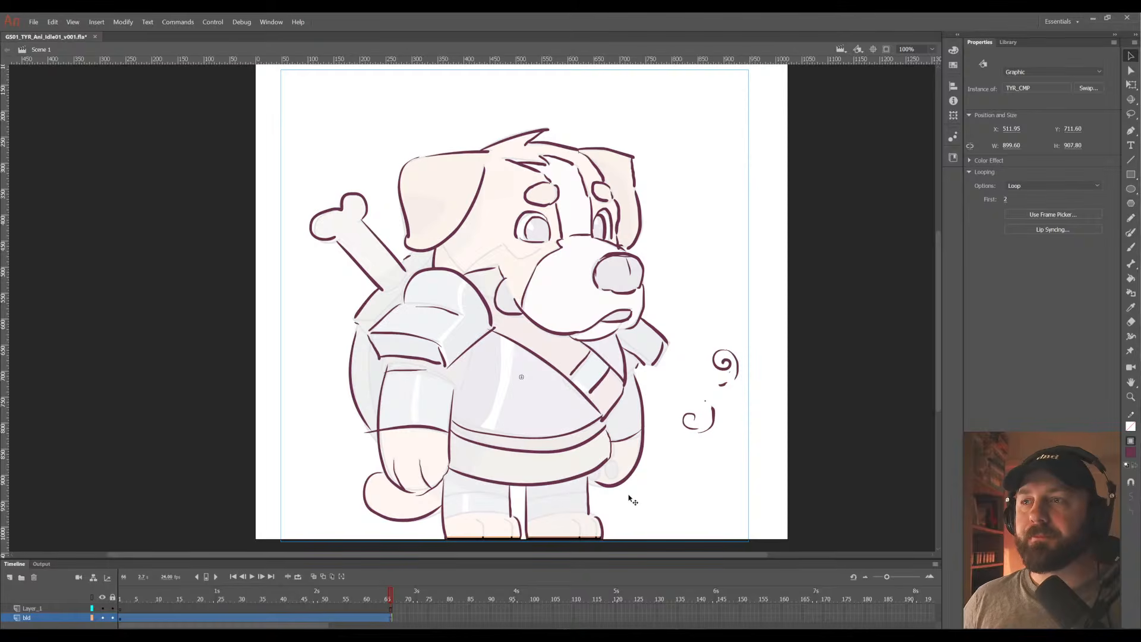
Show the whole dog character at 50% zoom and scrub through the first frames of the main timeline
click(785, 317)
drag(718, 424, 746, 393)
key(z)
alt+click(585, 360)
drag(652, 375, 666, 415)
click(135, 601)
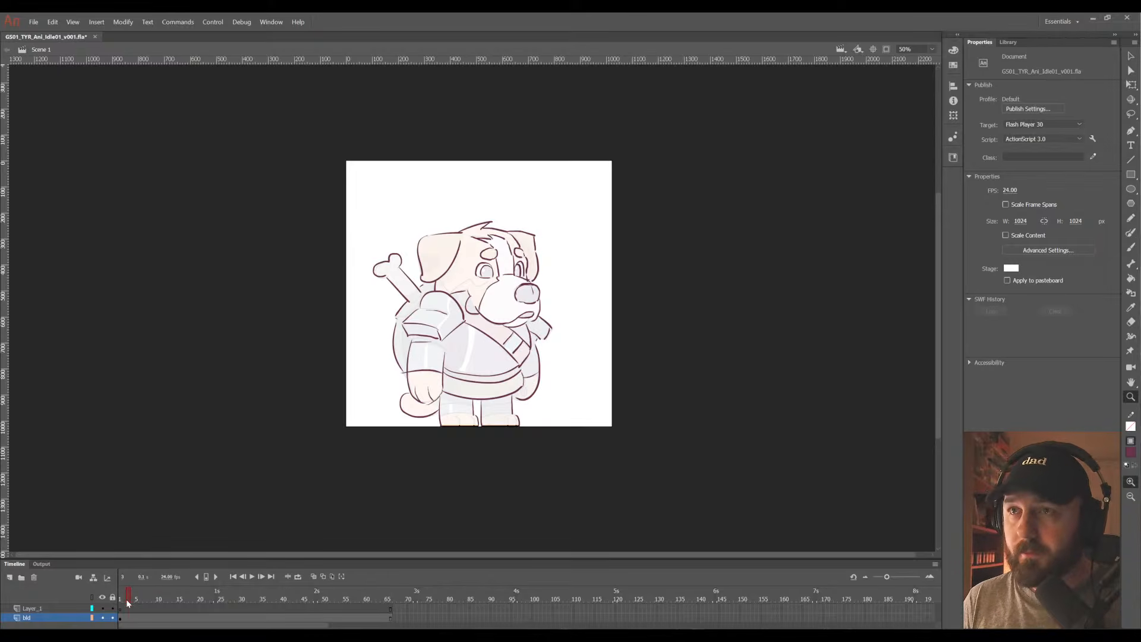
click(134, 599)
mouse_move(132, 606)
mouse_down()
mouse_move(233, 602)
mouse_move(136, 595)
mouse_up()
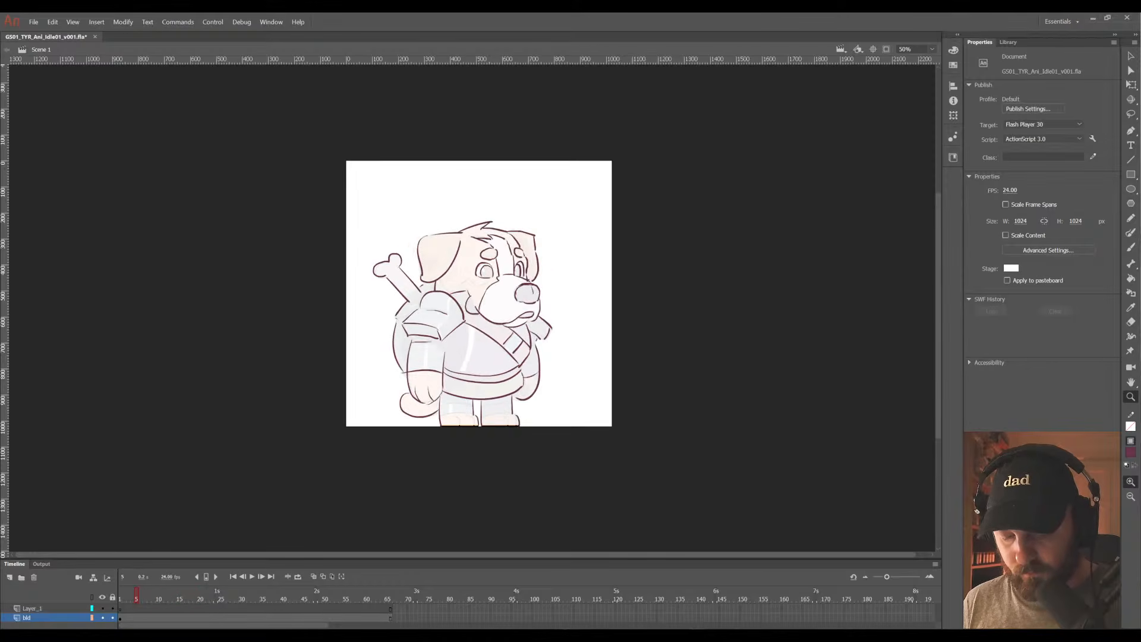
Hide the rulers and make the timeline area taller
drag(419, 566, 177, 627)
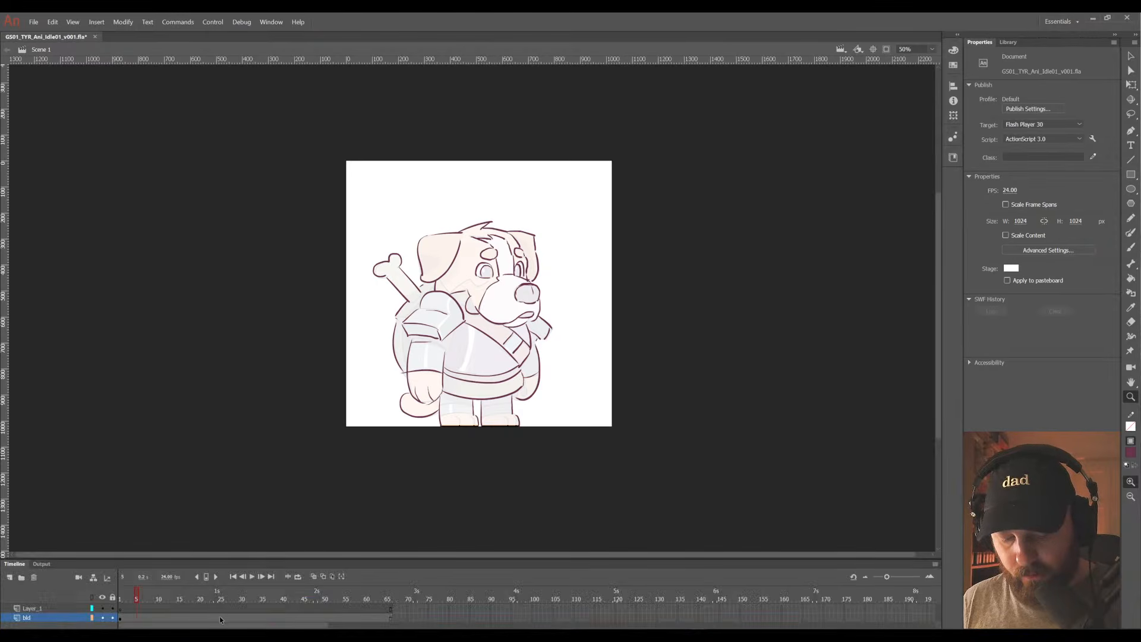
click(72, 22)
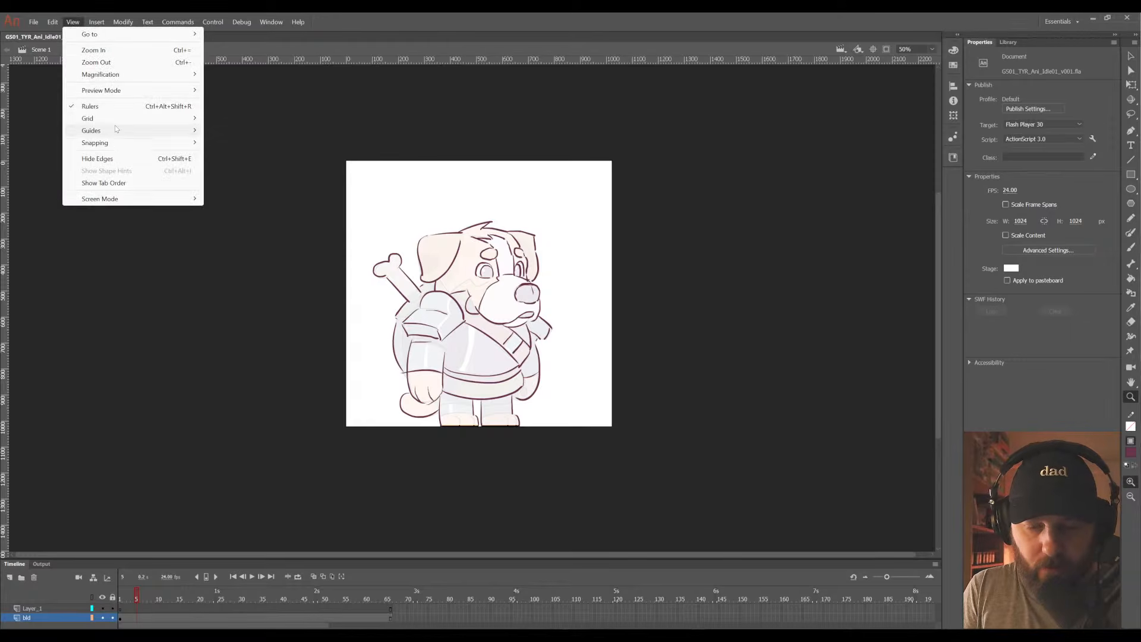
click(107, 106)
drag(540, 556, 543, 511)
click(935, 517)
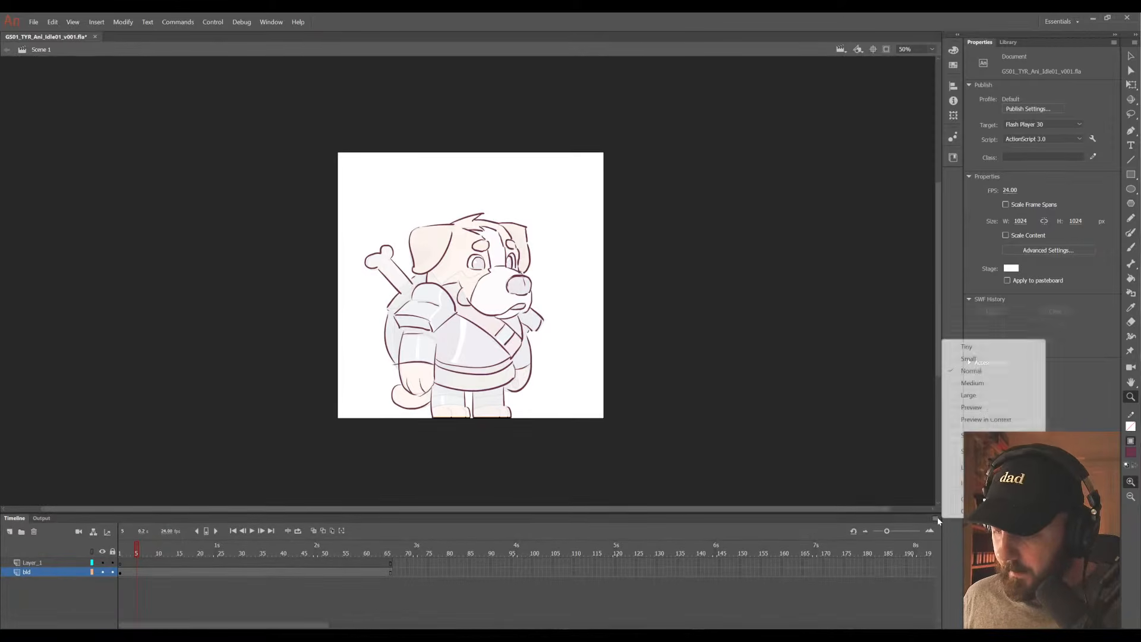
Return to frame 1 and open the TYR_CMP character symbol for editing
mouse_move(136, 545)
mouse_down()
mouse_move(222, 542)
mouse_move(129, 544)
mouse_move(171, 556)
mouse_move(273, 551)
mouse_move(123, 551)
mouse_move(131, 552)
mouse_up()
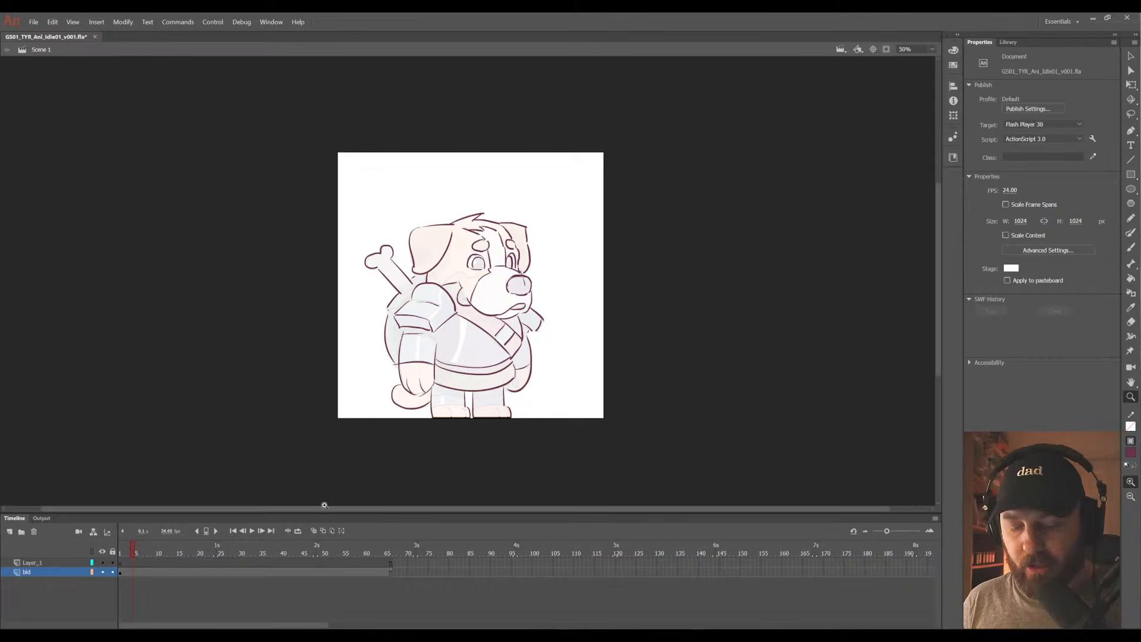
click(126, 554)
click(122, 555)
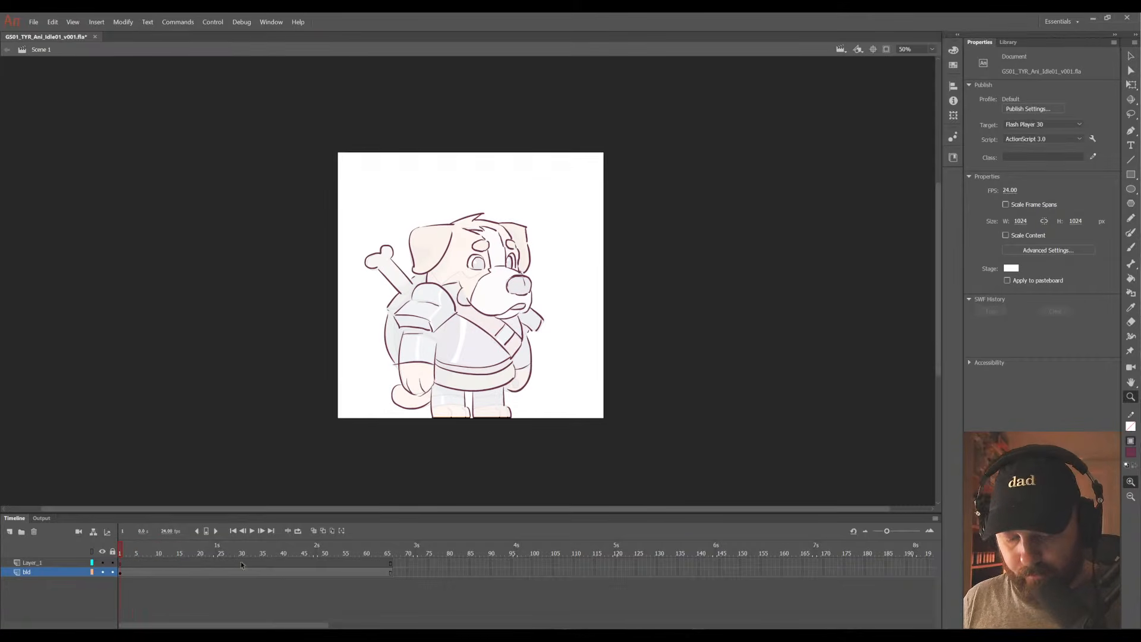
key(v)
click(493, 336)
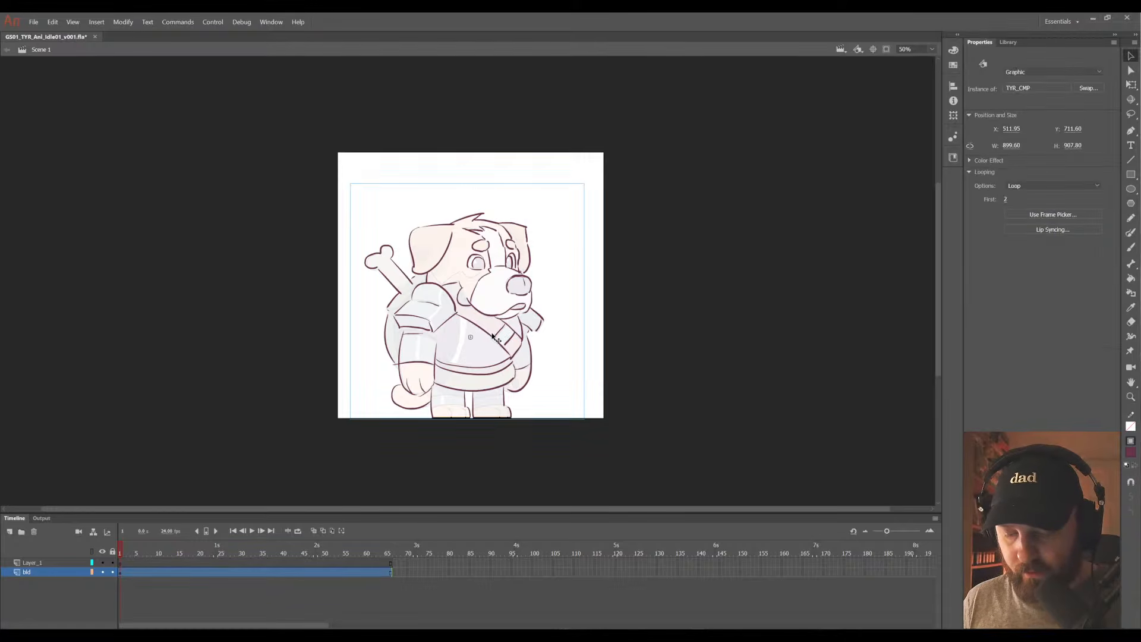
double_click(494, 338)
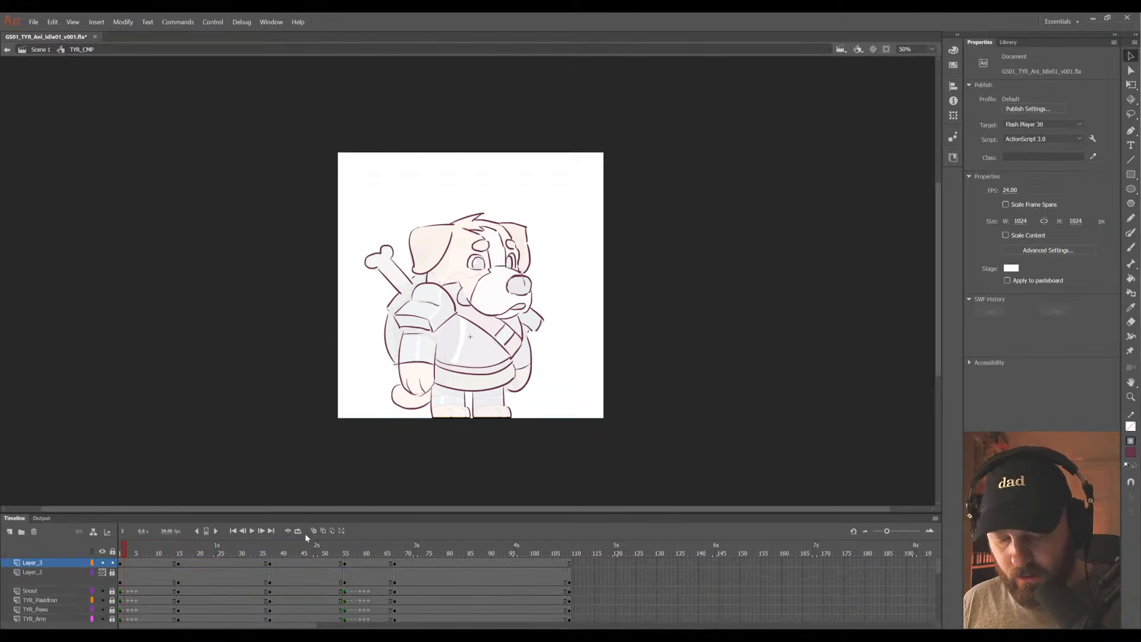
Play the rough pose animation inside the TYR_CMP symbol as a loop, restarting it from the first frame
click(481, 563)
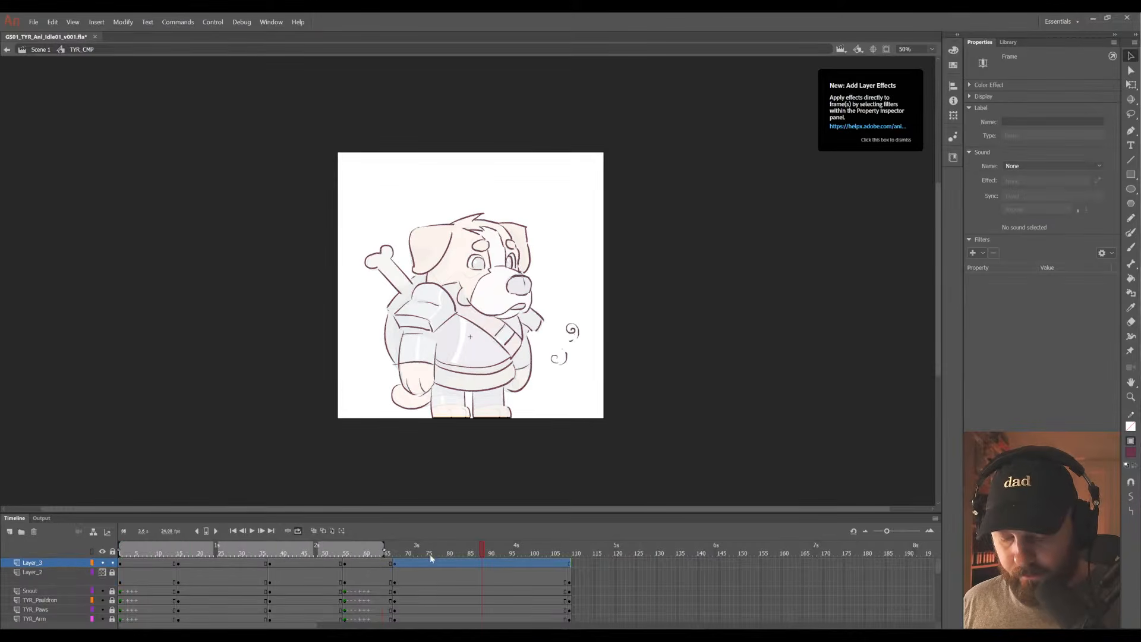
click(252, 531)
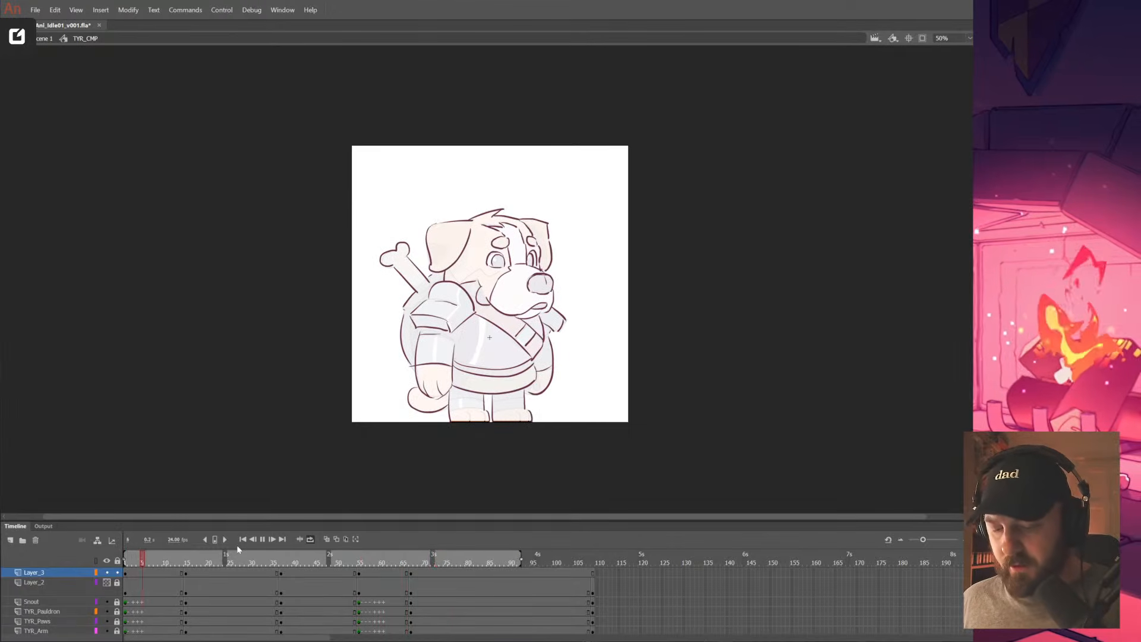
drag(131, 579, 183, 606)
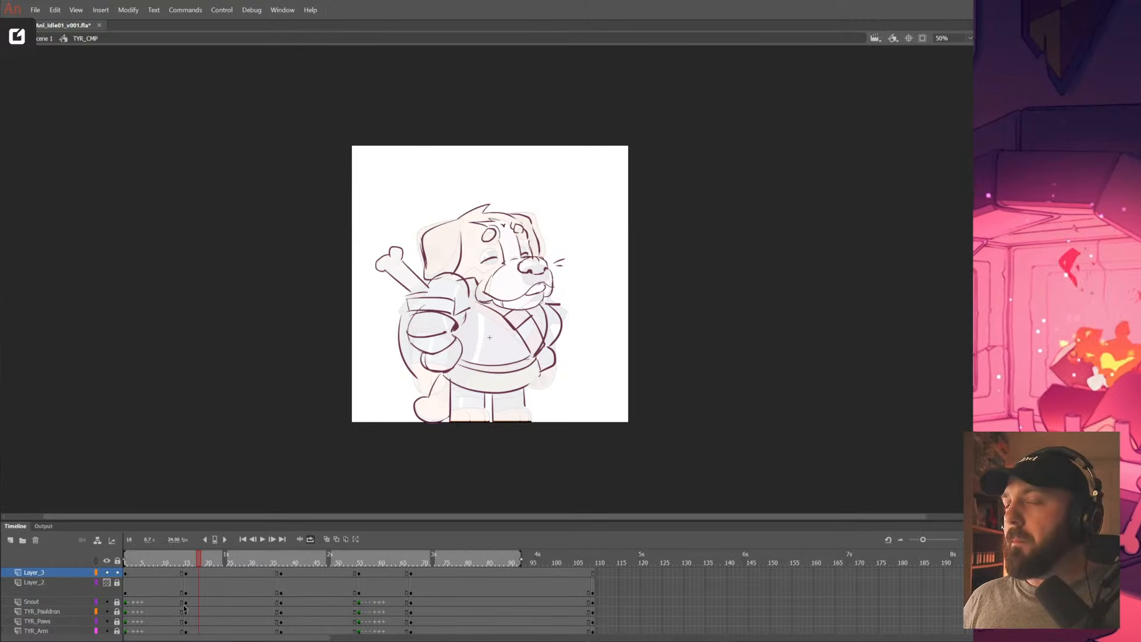
key(ctrl+a)
mouse_move(198, 563)
mouse_down()
mouse_move(171, 572)
mouse_move(196, 584)
mouse_move(190, 574)
mouse_up()
click(243, 539)
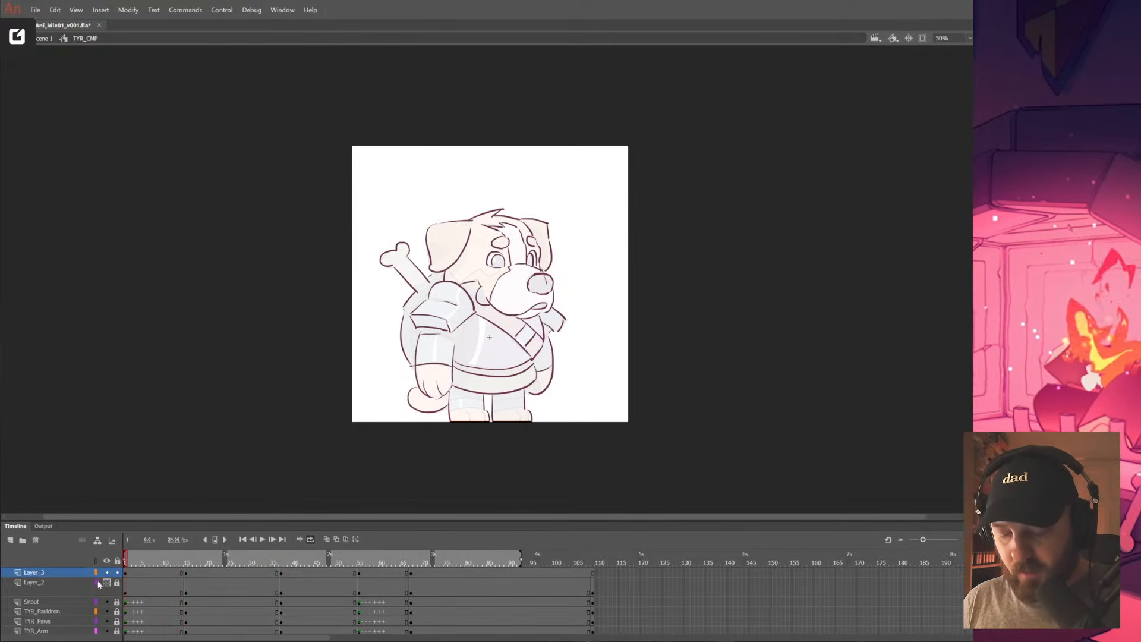
click(262, 539)
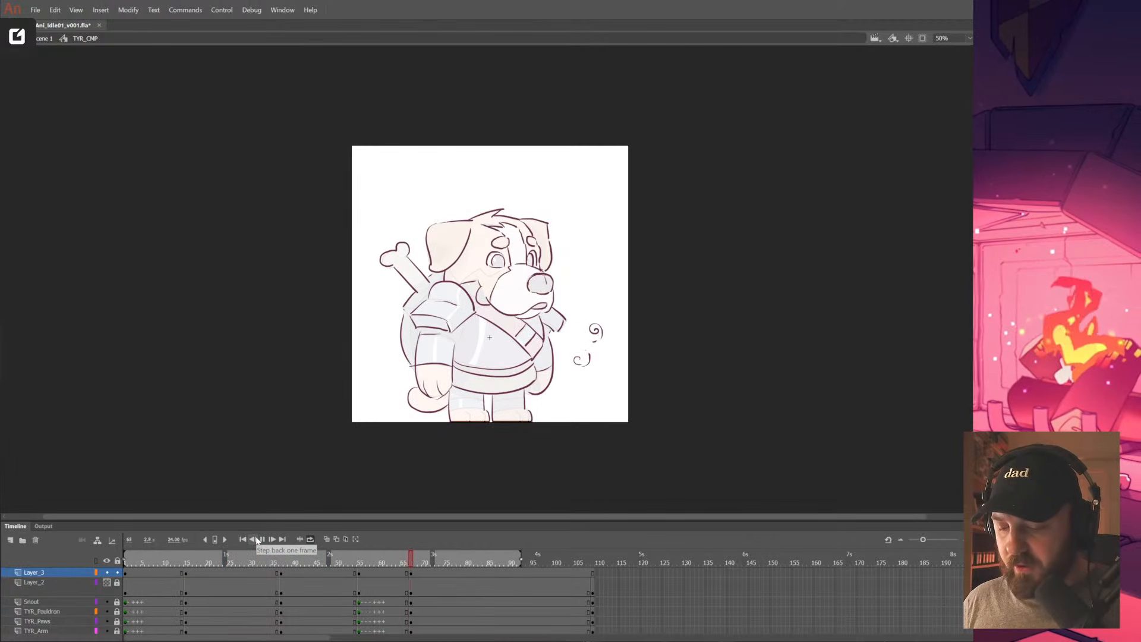
Stop playback and scrub from the neutral pose at frame 1 to the thumbs-up pose around frame 19
click(341, 556)
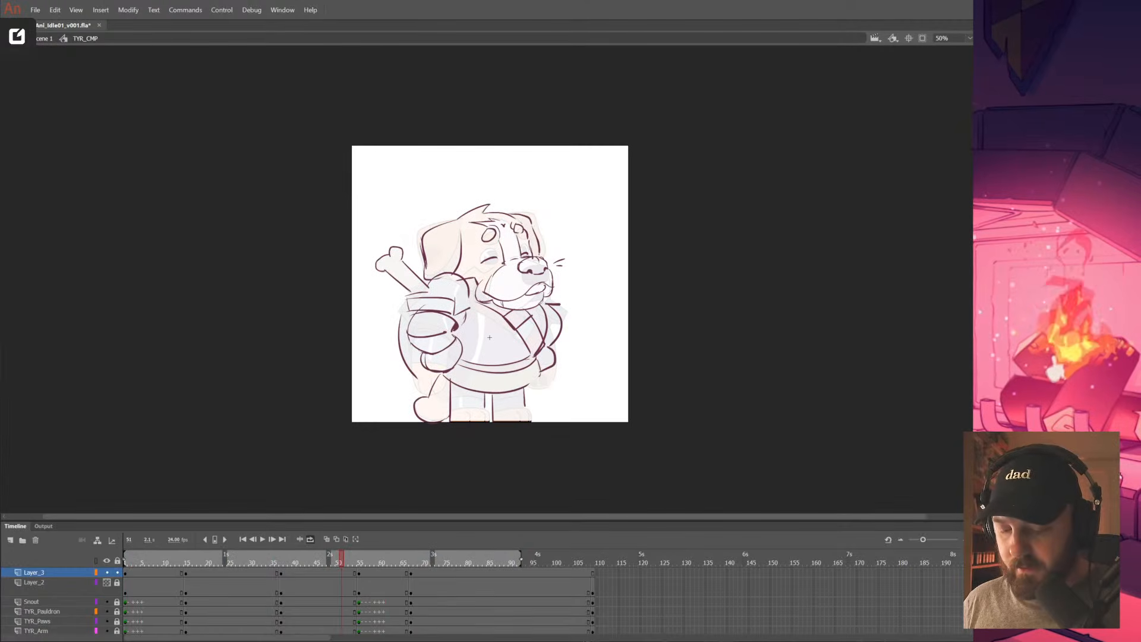
click(125, 562)
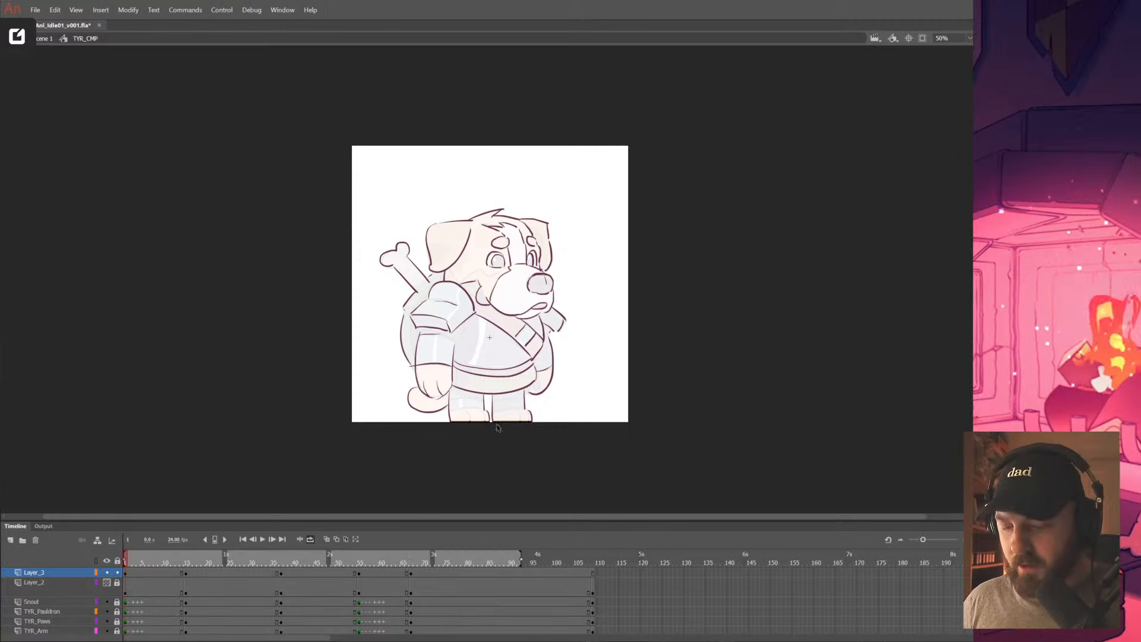
click(156, 562)
drag(139, 562, 202, 556)
click(194, 559)
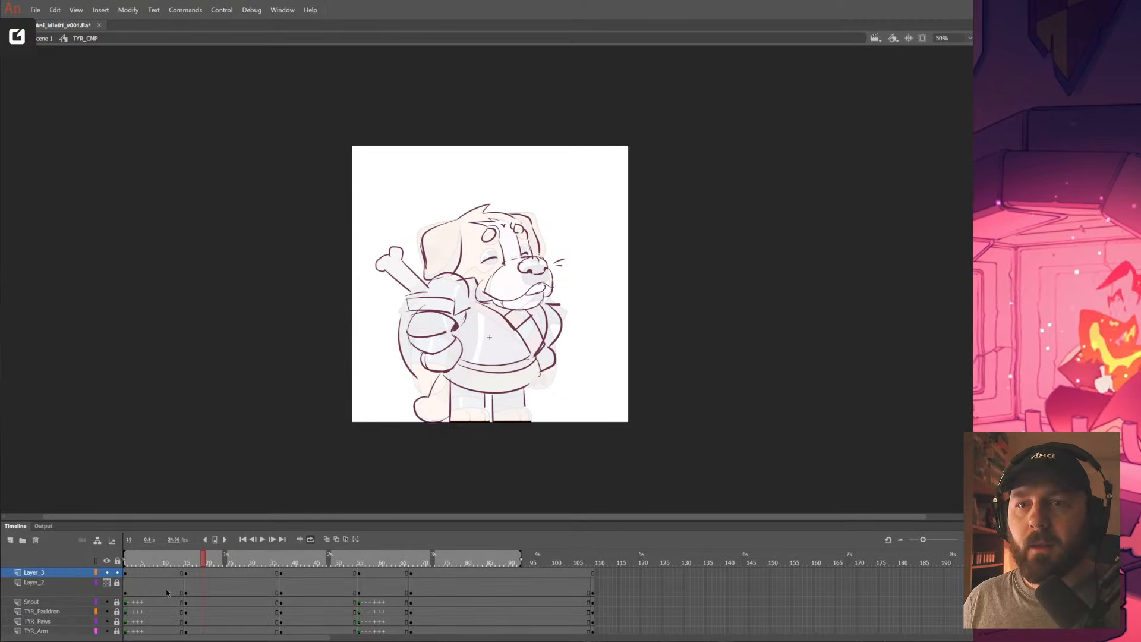
Go back to frame 1 at 100% zoom and enlarge the timeline to reveal more of the character's layers
scroll(463, 386, up, 1)
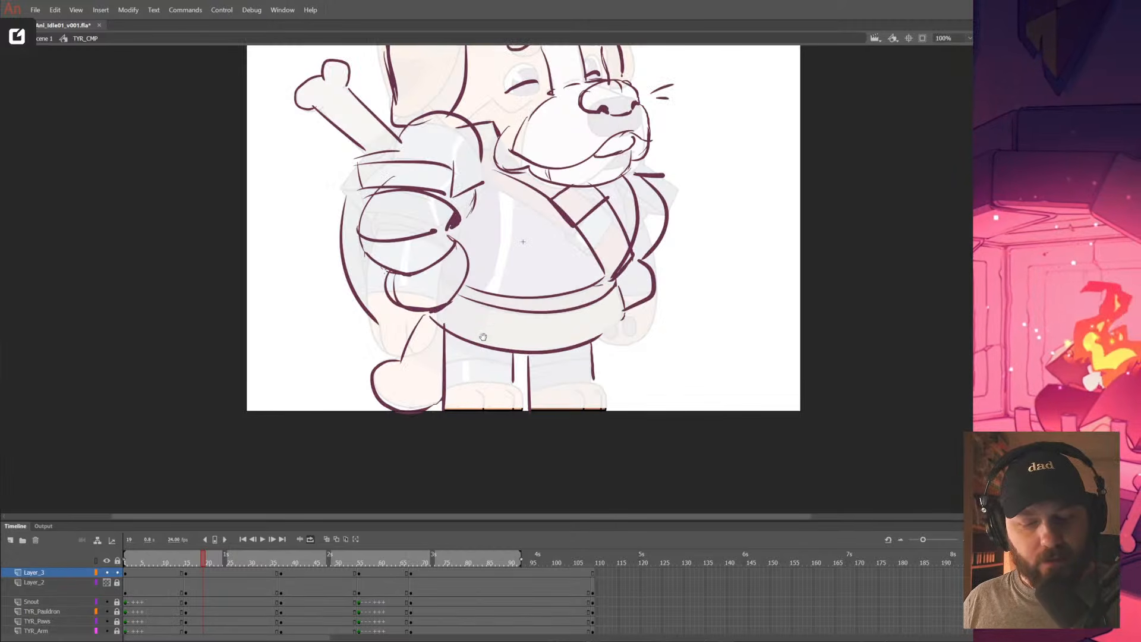
drag(581, 329, 529, 432)
drag(184, 562, 125, 574)
drag(221, 520, 212, 450)
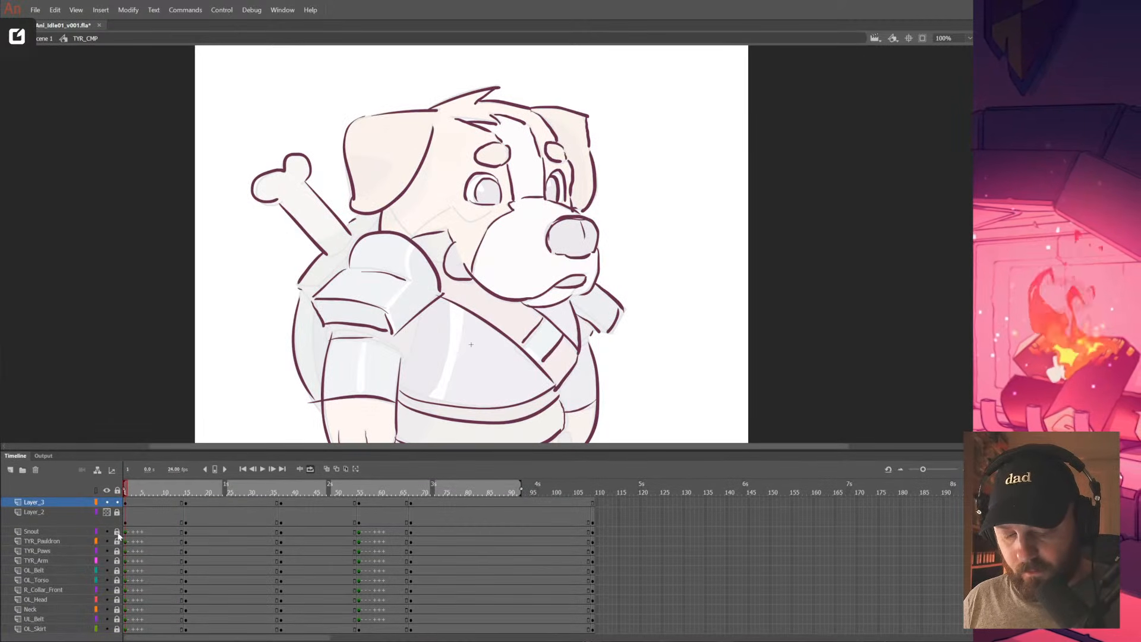
Set the visibility of the sketch layer Layer_3 to transparent in its layer properties
right_click(54, 502)
click(115, 494)
click(547, 288)
click(671, 225)
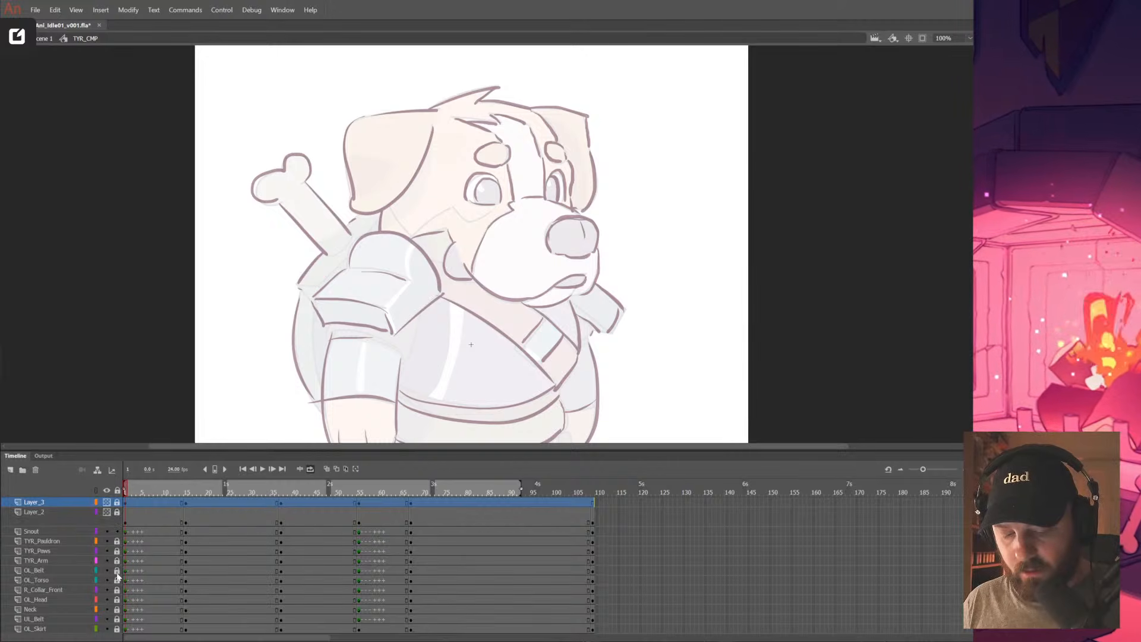
Hide the white overlay on Layer_2, then make Layer_3 fully visible and unlocked
click(106, 512)
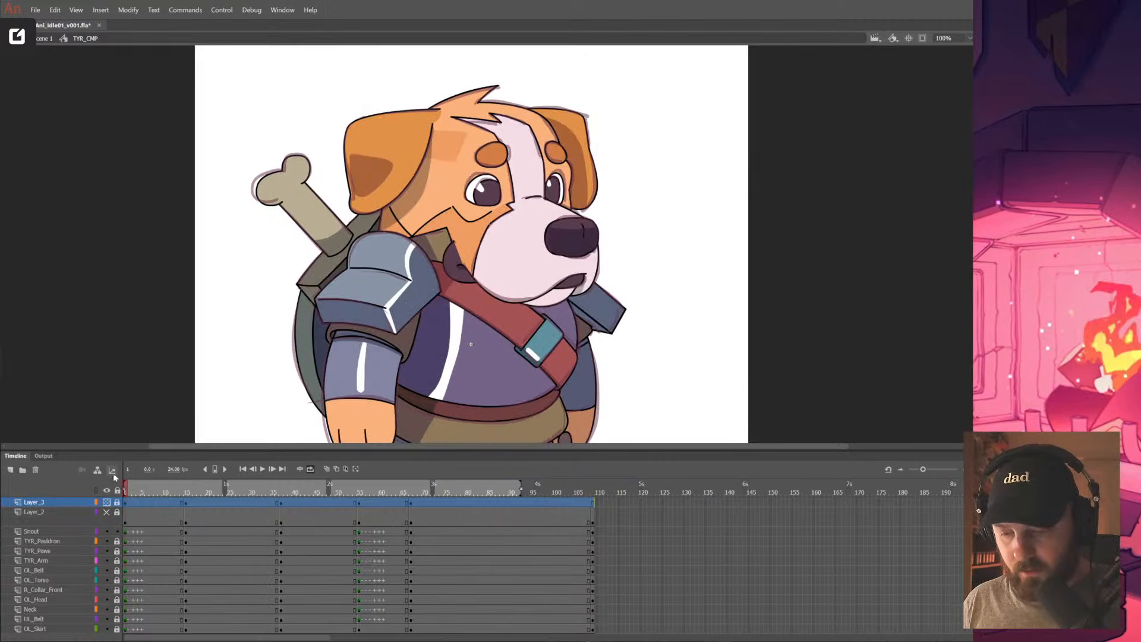
right_click(74, 502)
click(113, 490)
click(538, 273)
click(682, 222)
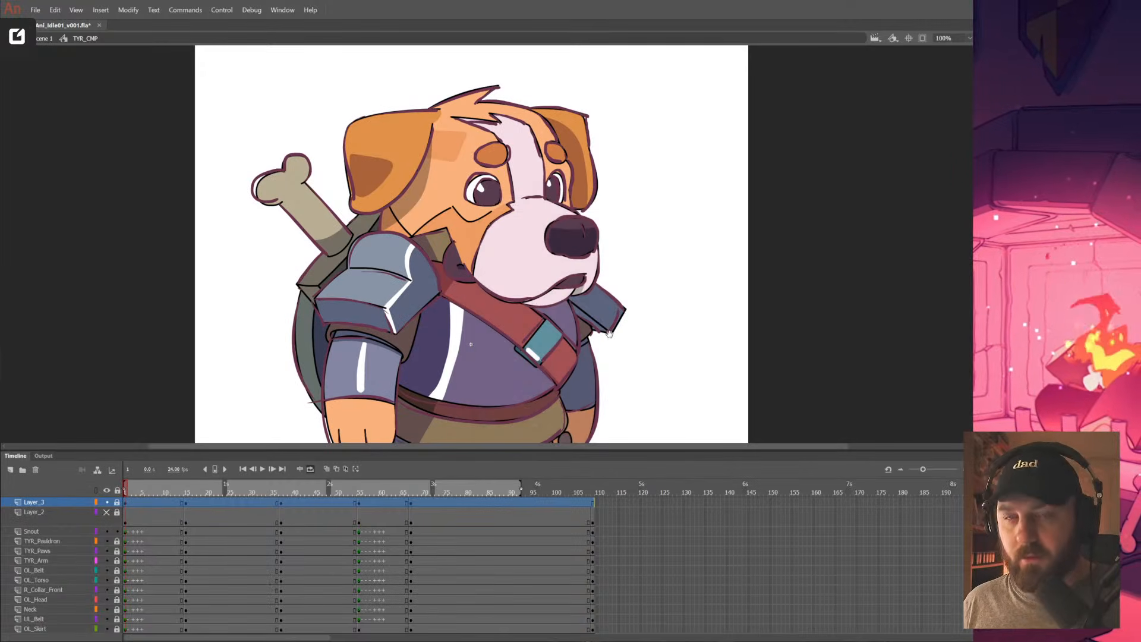
click(117, 502)
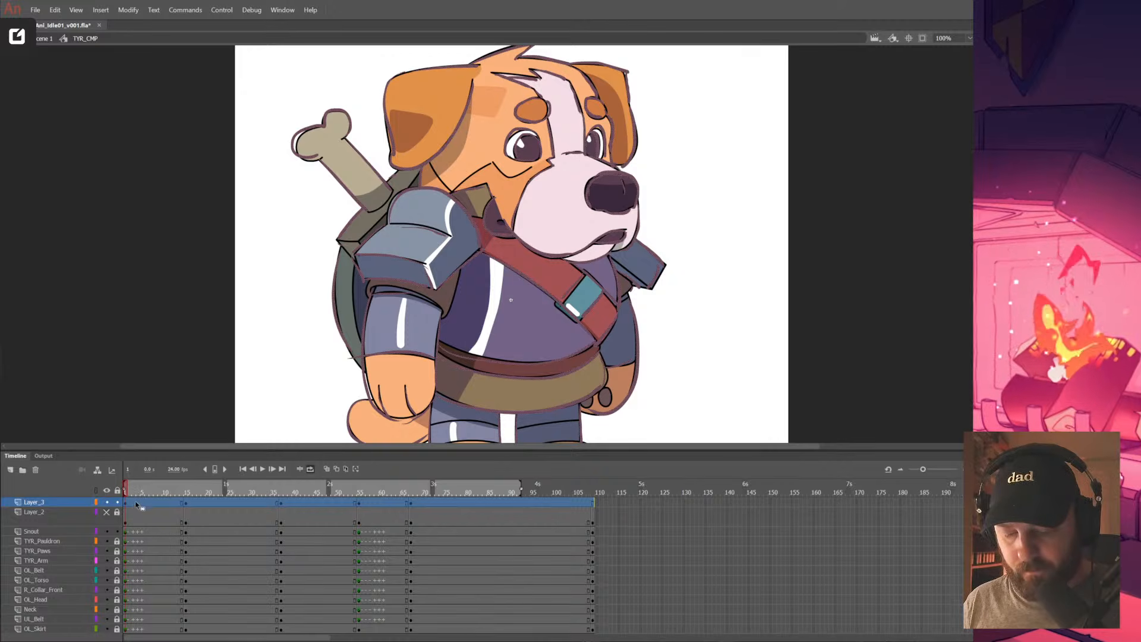
Recolor the thumbs-up sketch at frame 15 of Layer_3 to white
shift+click(568, 217)
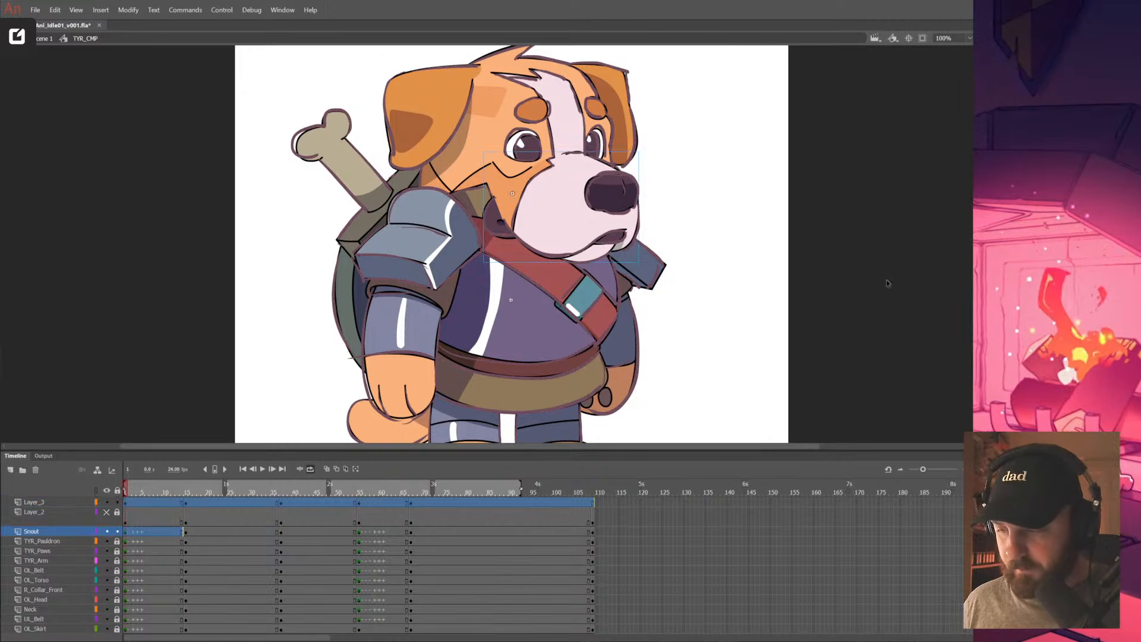
click(182, 503)
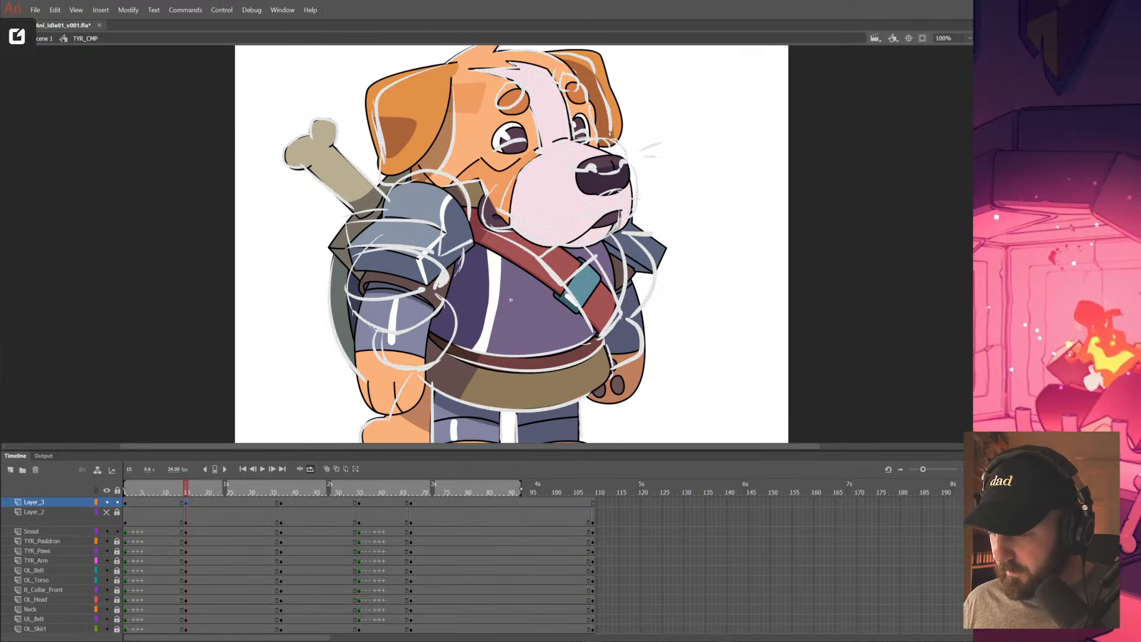
click(767, 298)
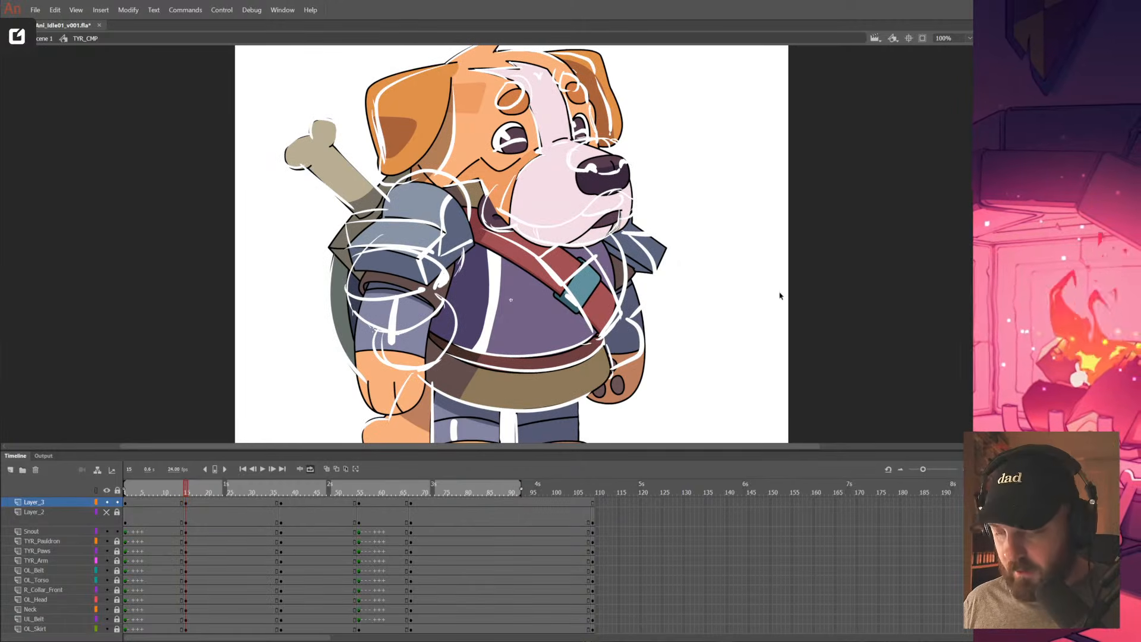
Change the stage background color to the blue-grey swatch from the Armor group
click(1004, 264)
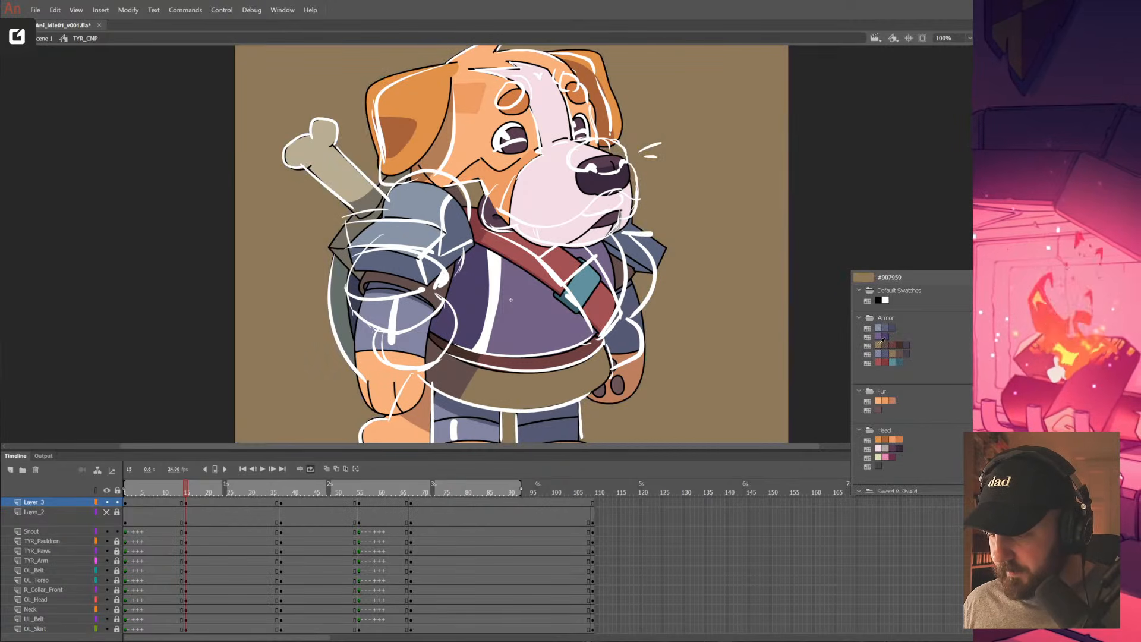
click(879, 353)
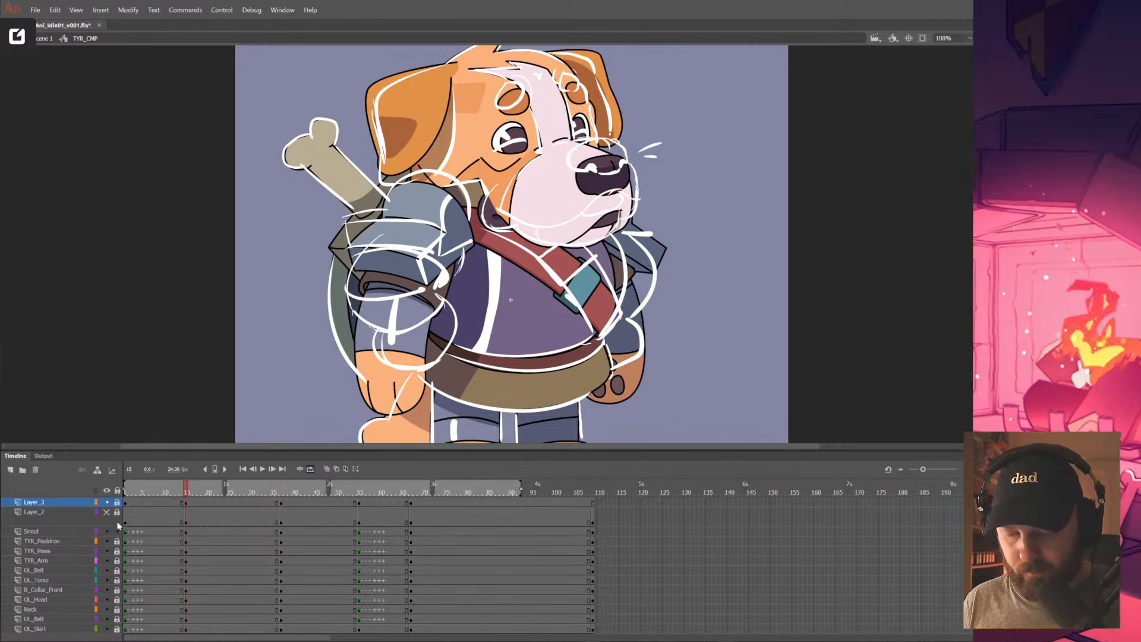
Toggle Layer_3's outline display on and off, and compare the sketch with the rig at frame 15 and an earlier frame
click(97, 505)
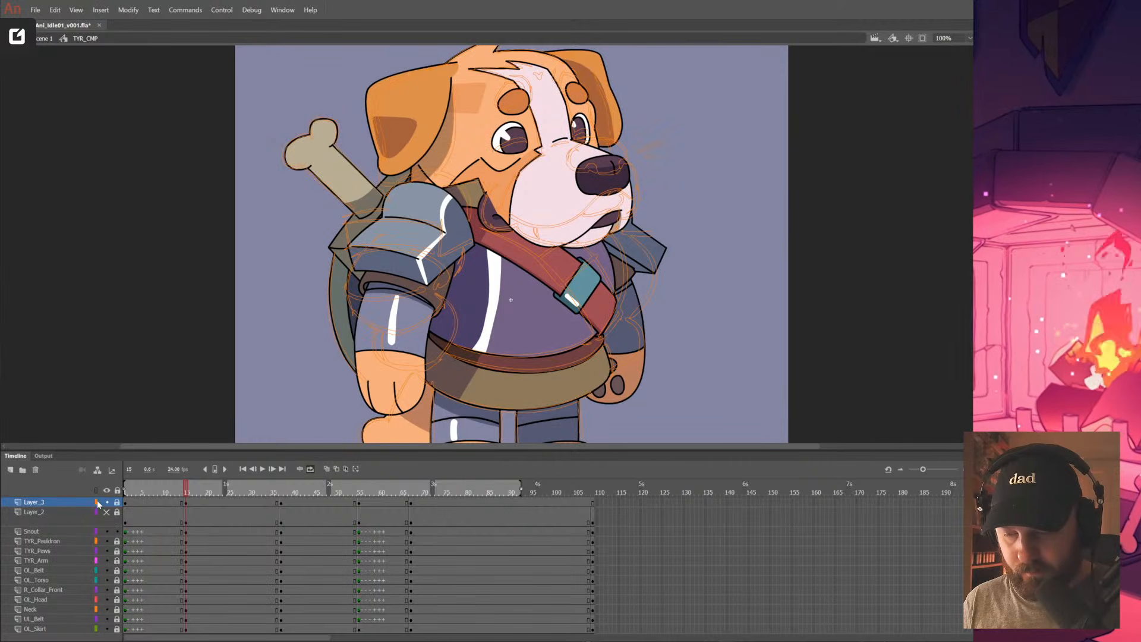
click(97, 505)
click(80, 505)
click(186, 505)
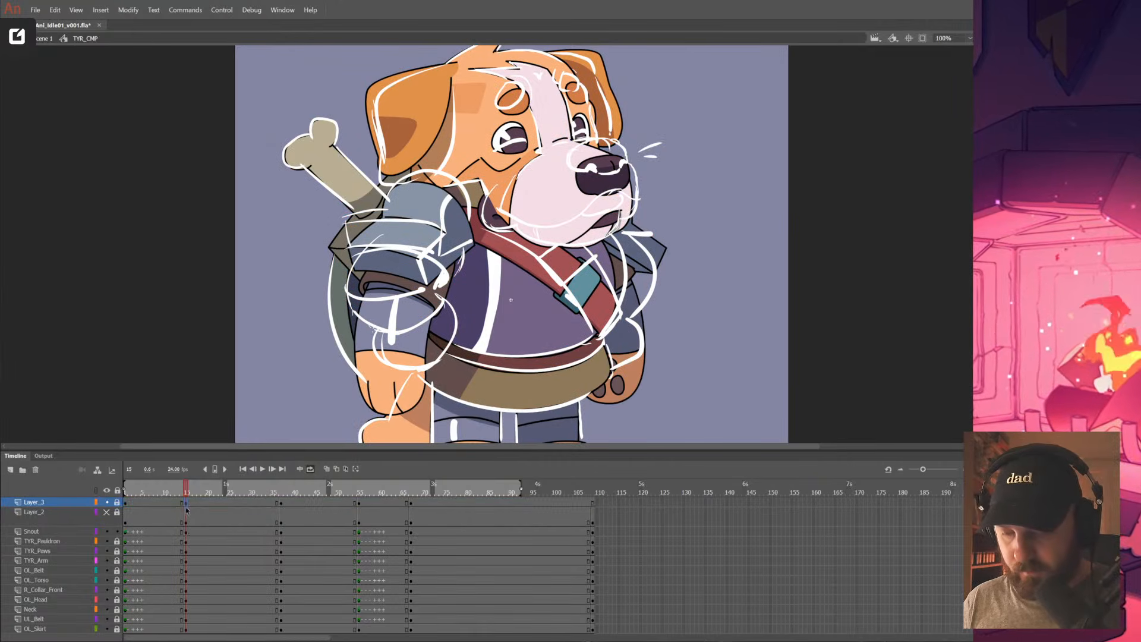
click(161, 505)
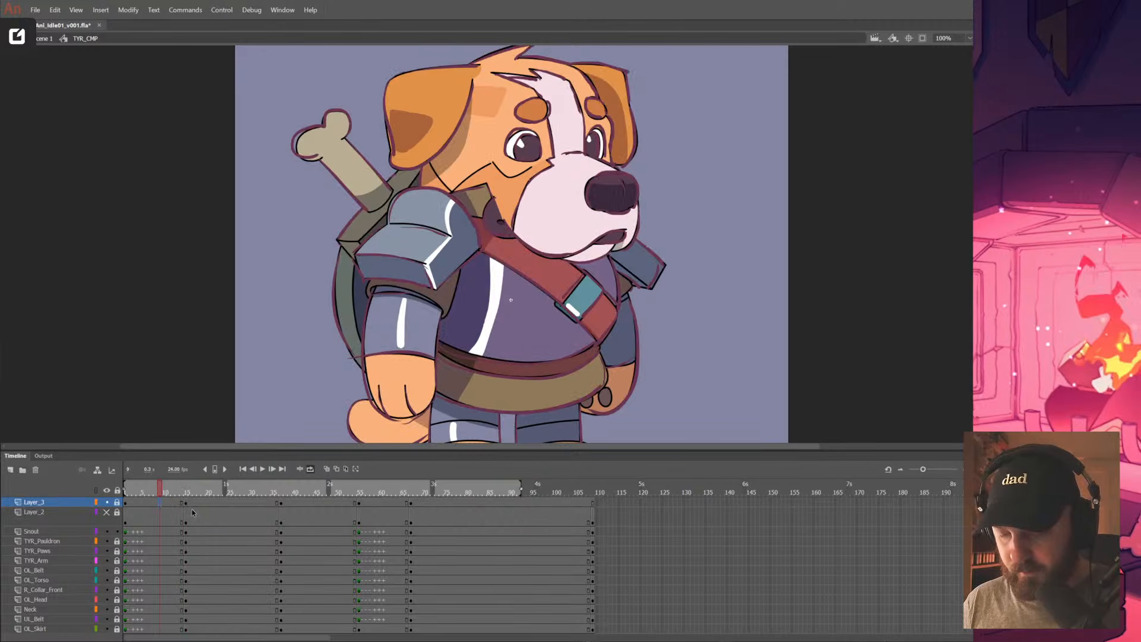
click(186, 504)
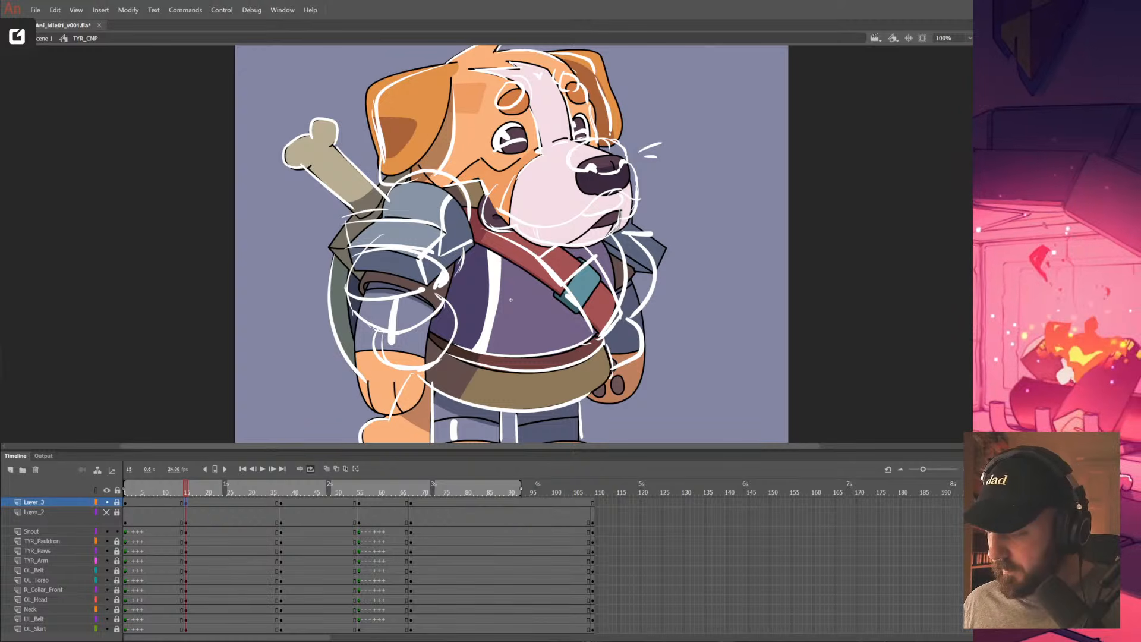
Recolor the thumbs-up sketch at frame 15 of Layer_3 to dark maroon
click(32, 531)
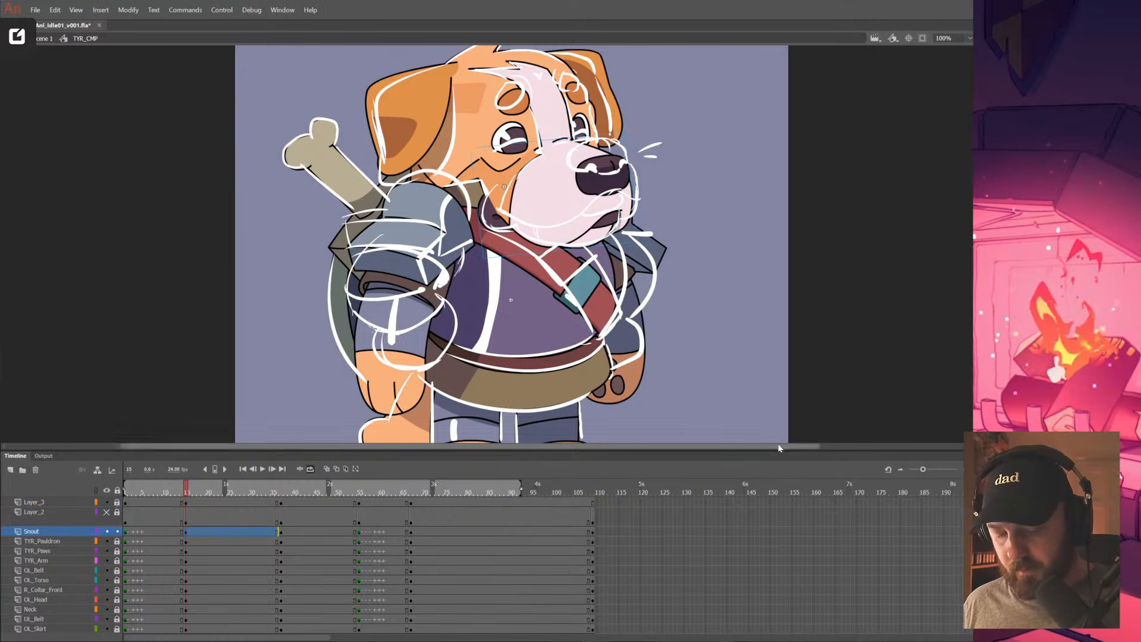
click(188, 505)
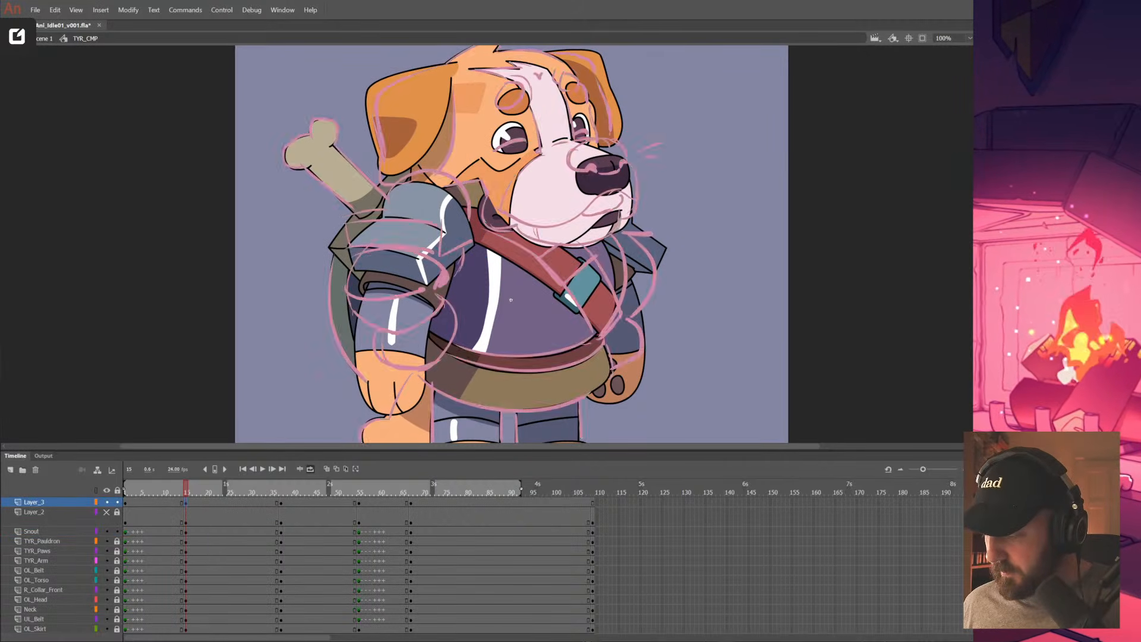
click(837, 342)
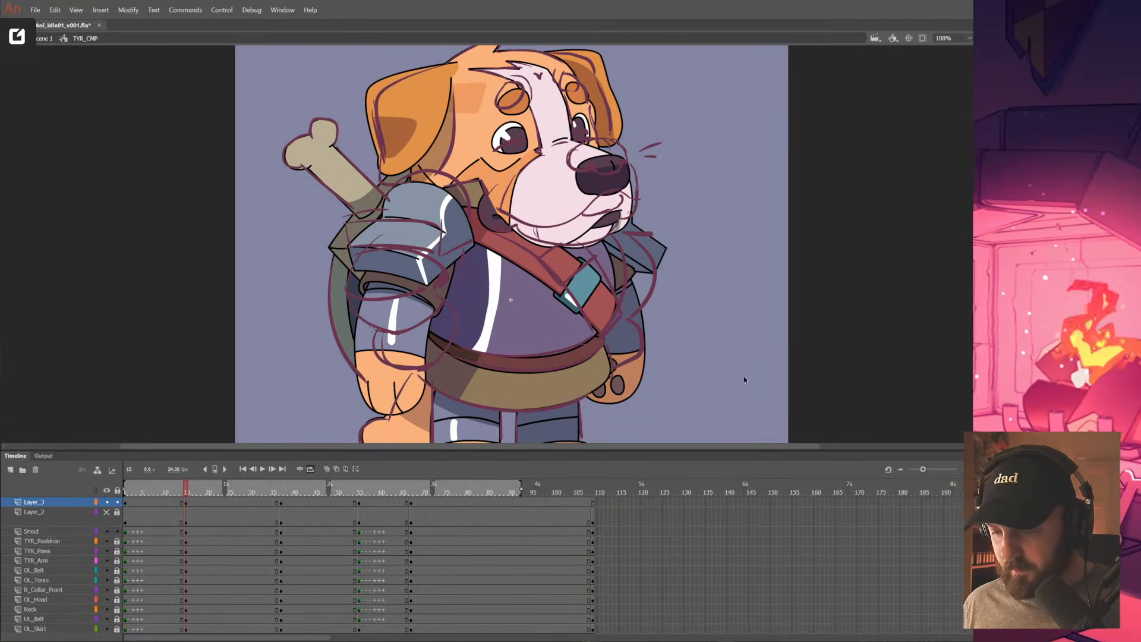
Lock the Layer_3 and Snout layers, and show and unlock Layer_2
click(117, 502)
click(117, 531)
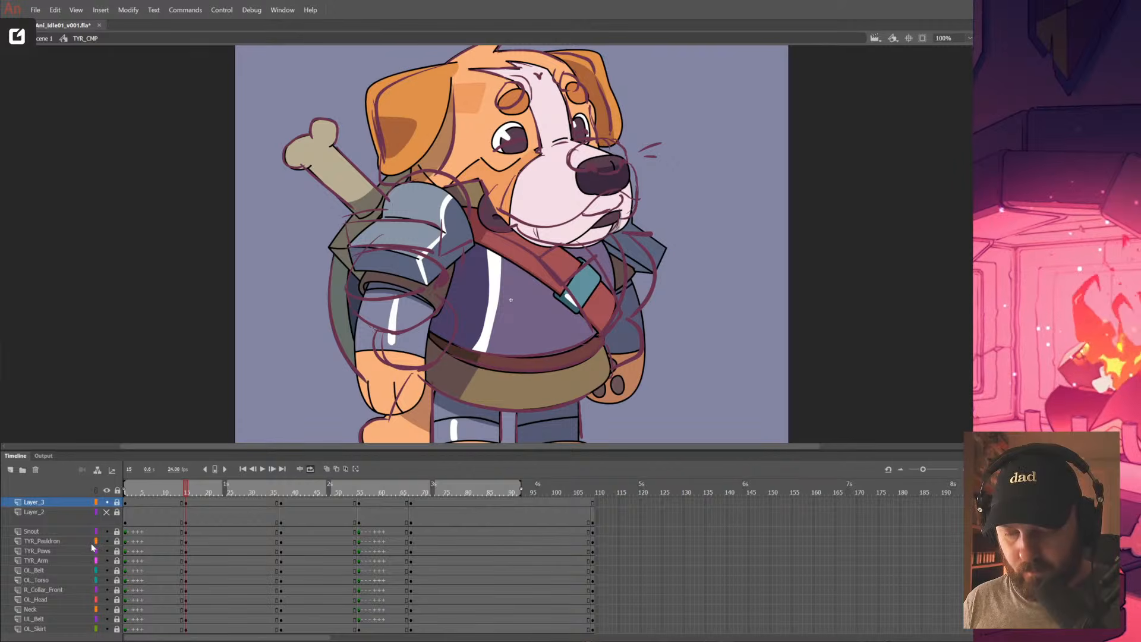
click(107, 512)
click(117, 512)
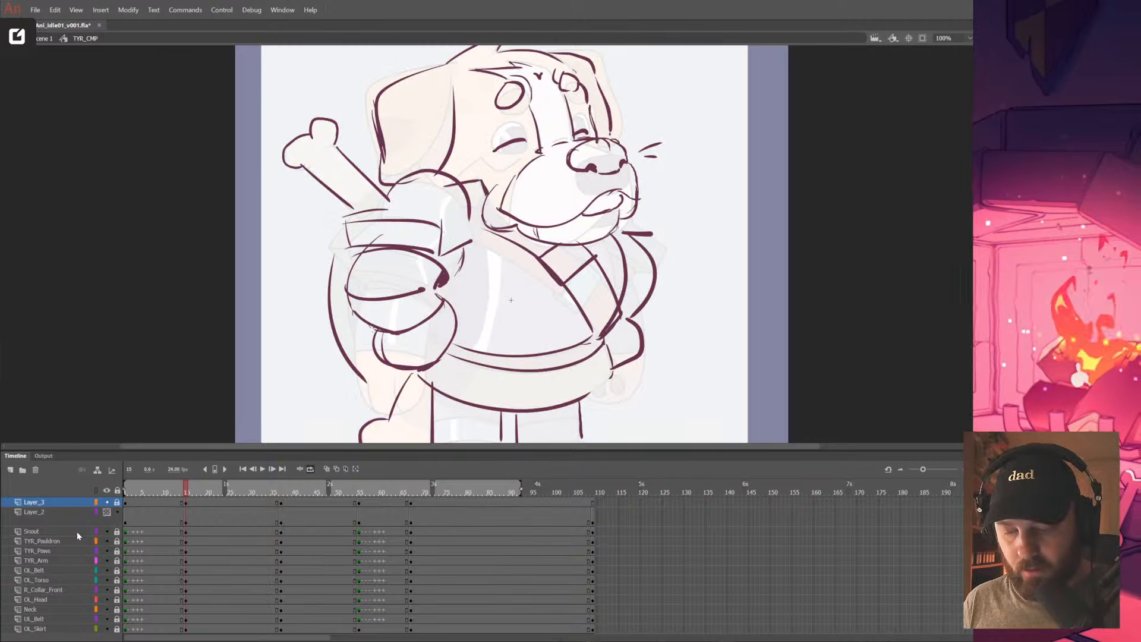
Set Layer_2's visibility to transparent with a value of 60
click(55, 512)
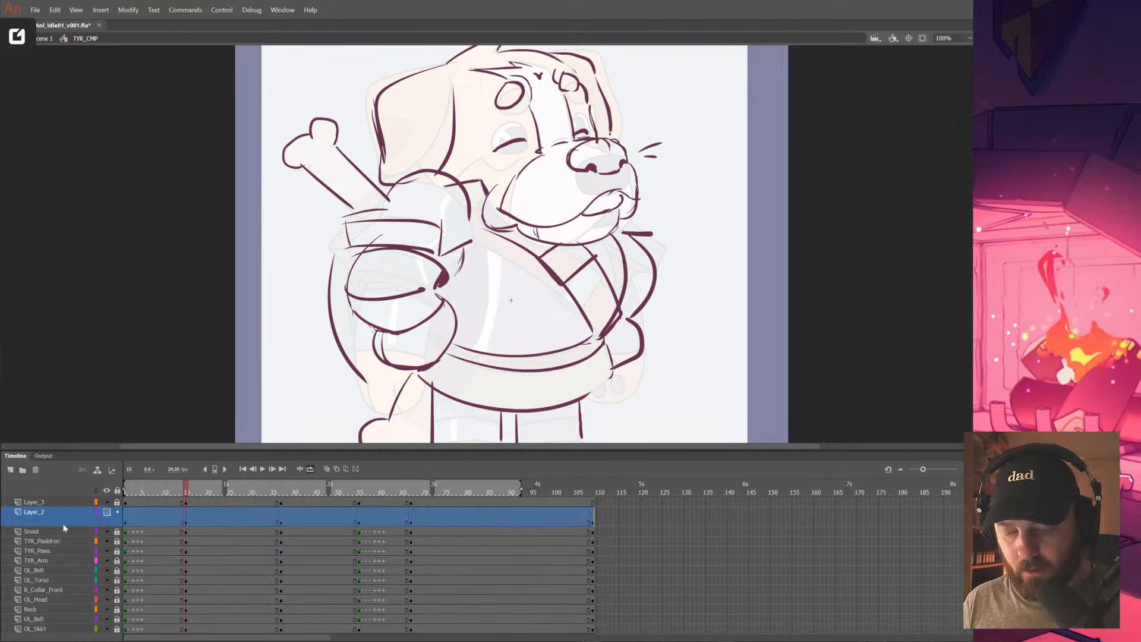
right_click(56, 520)
click(89, 507)
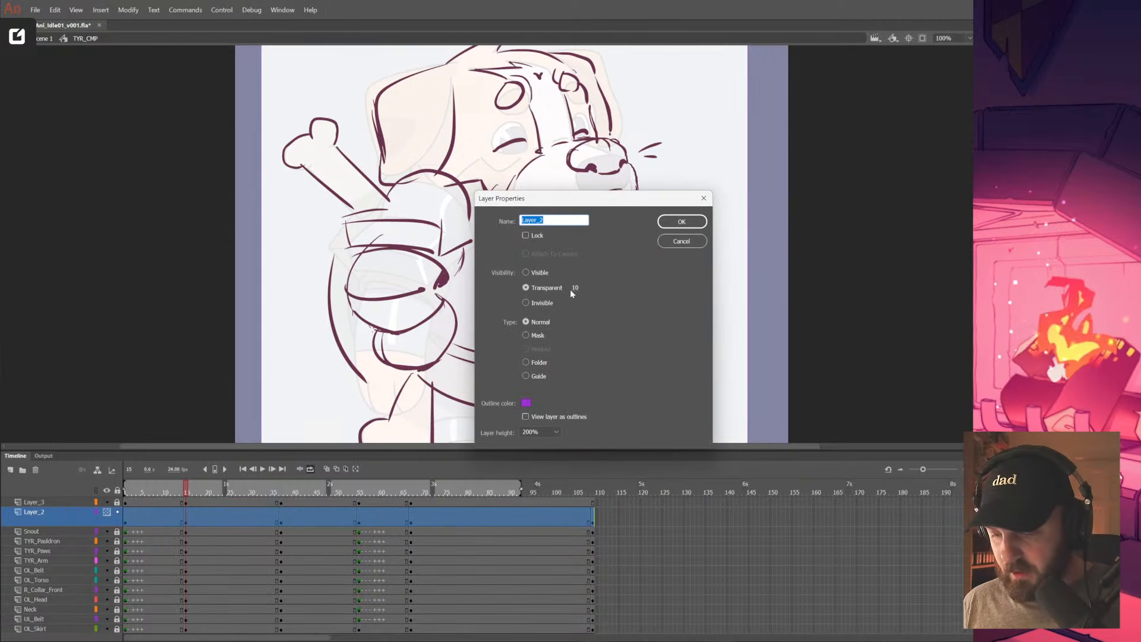
click(572, 289)
text(6)
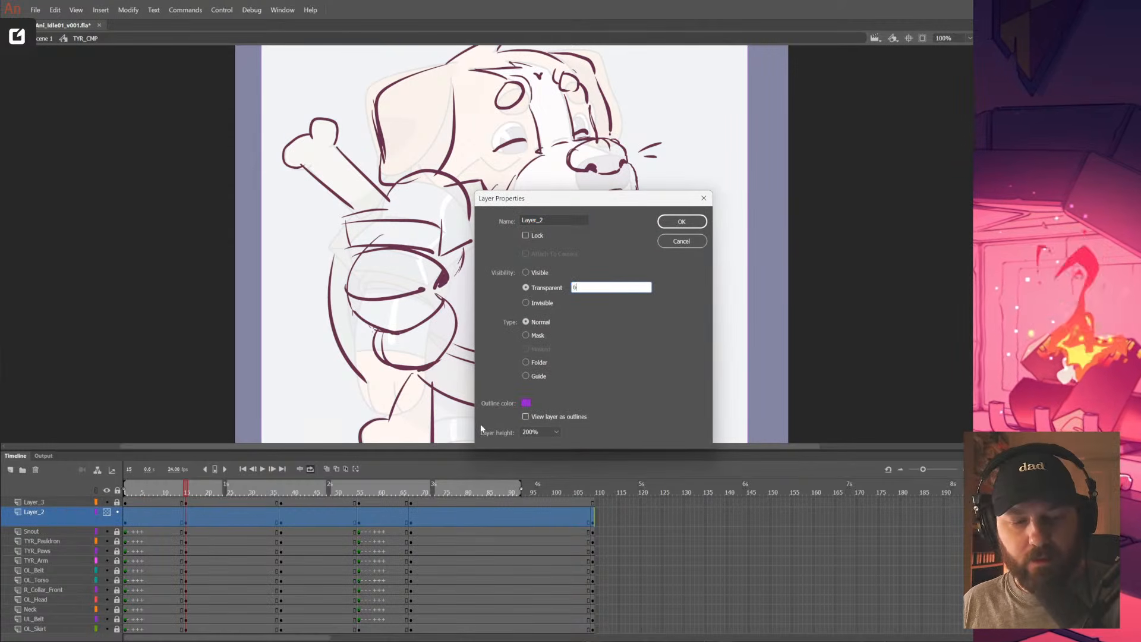
key(Return)
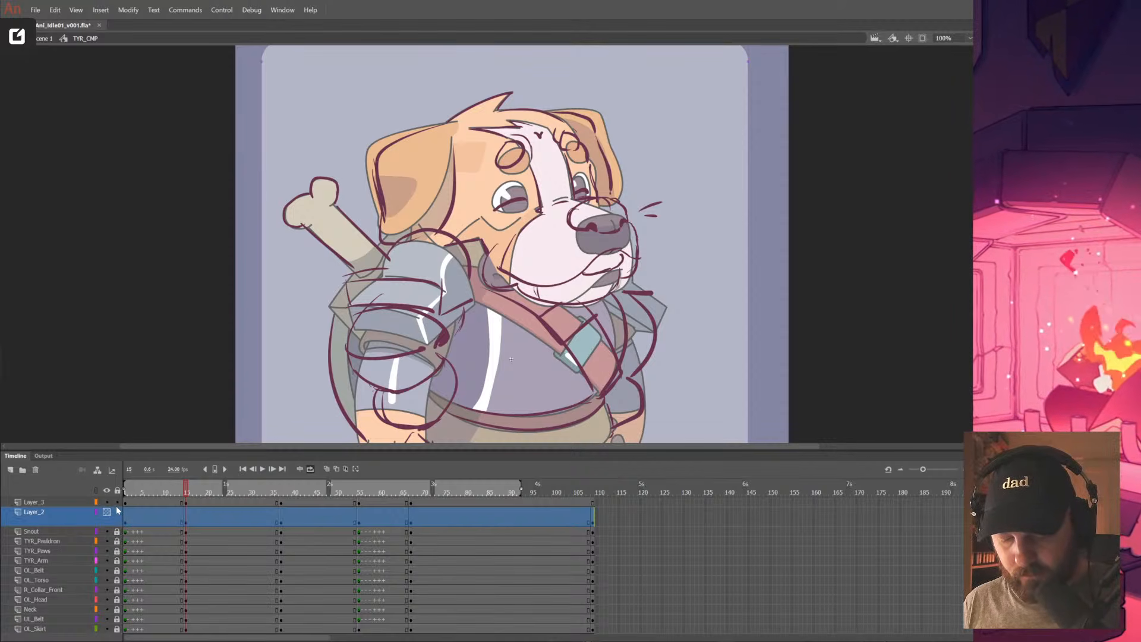
Hide all the rig layers and keep only Layer_3 and Layer_2 displayed
ctrl+click(106, 541)
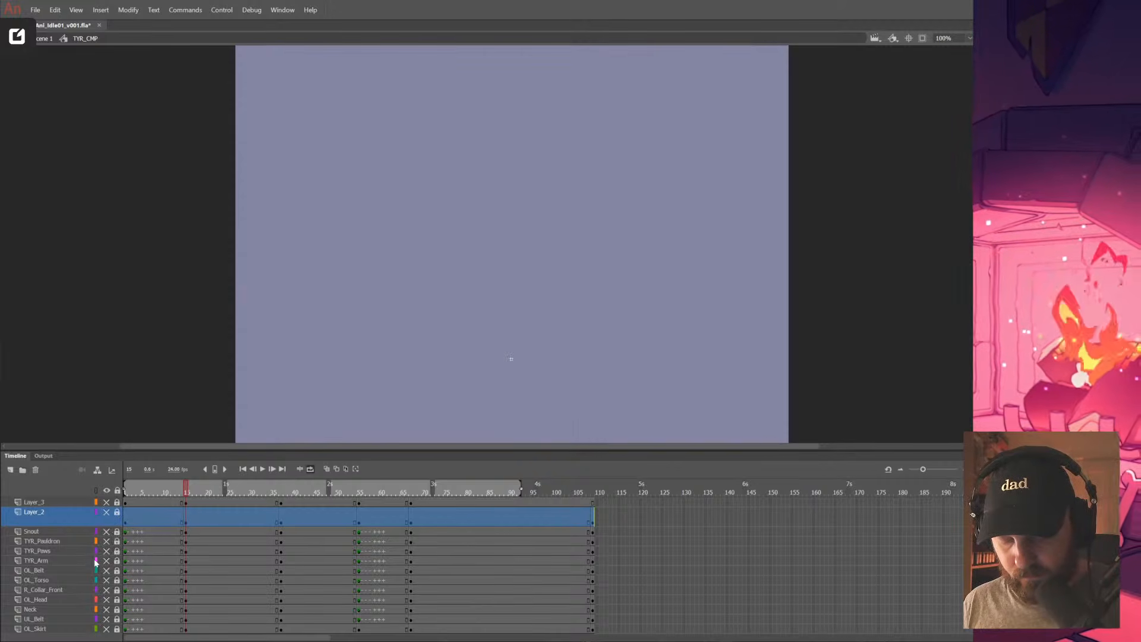
drag(393, 385, 426, 330)
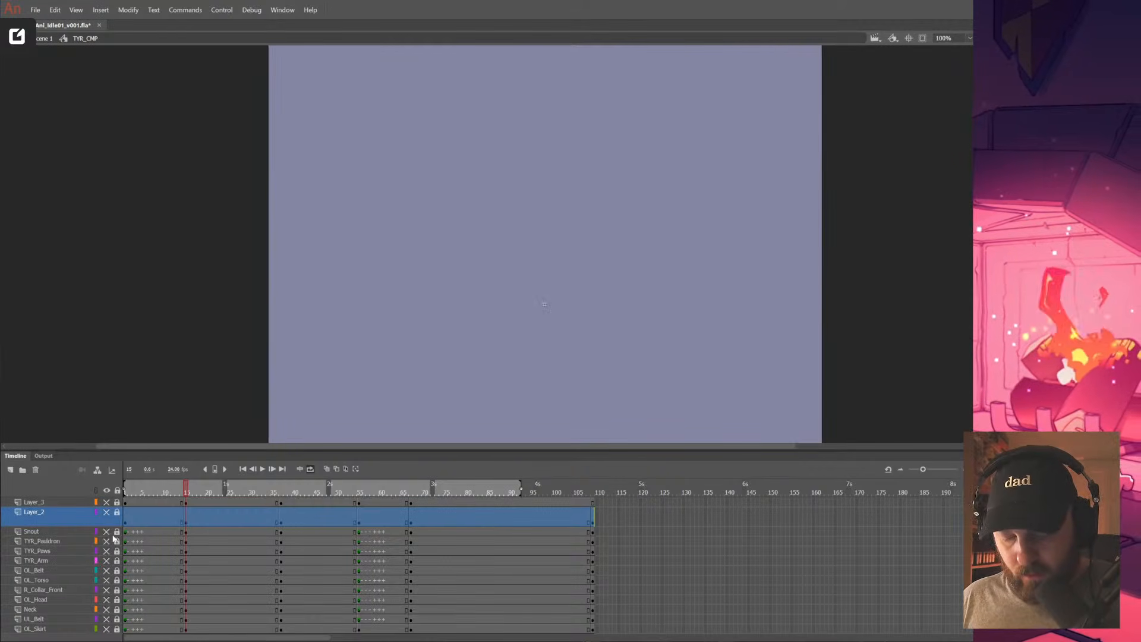
shift+click(51, 502)
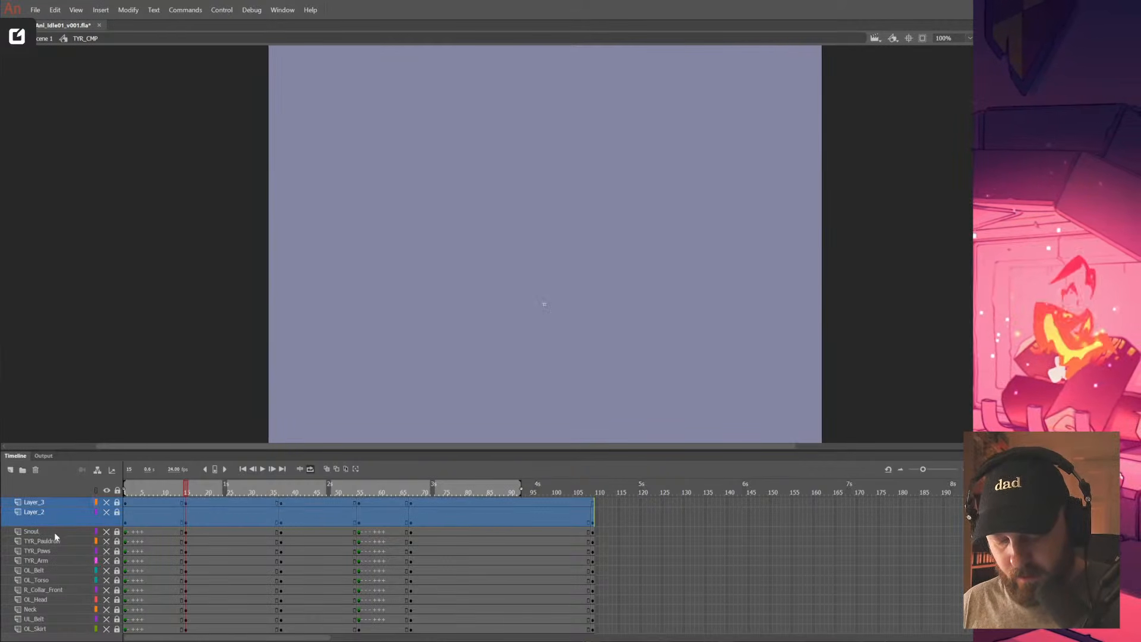
mouse_move(59, 552)
mouse_down()
mouse_move(59, 597)
mouse_move(61, 512)
mouse_move(106, 512)
mouse_up()
click(61, 542)
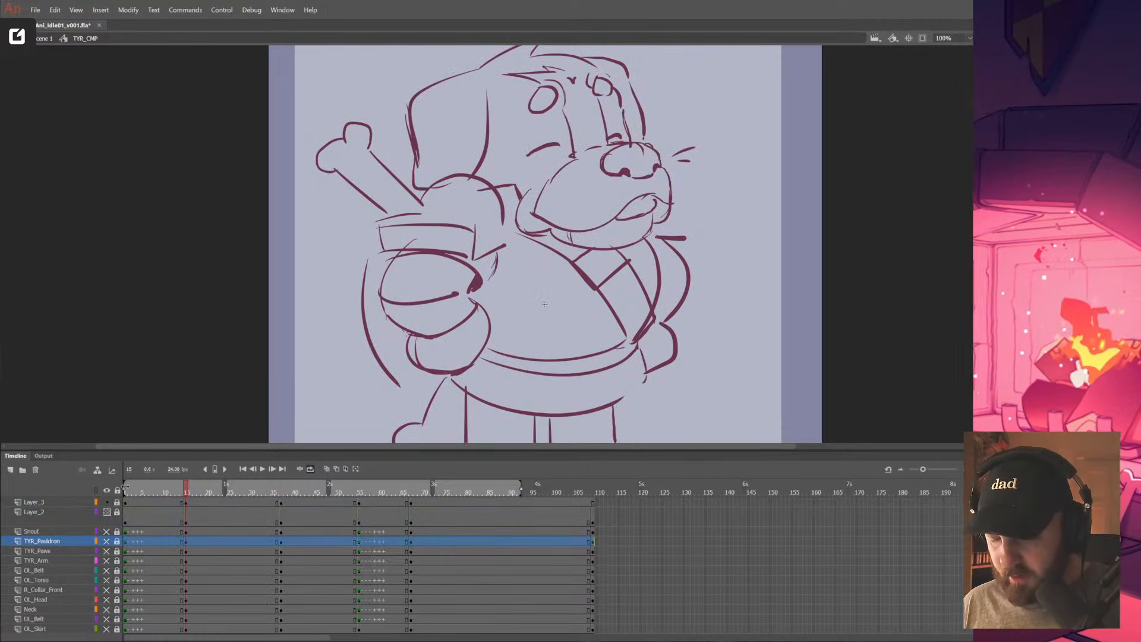
Lower Layer_2's transparency value to make its white backing more opaque
right_click(59, 517)
click(65, 503)
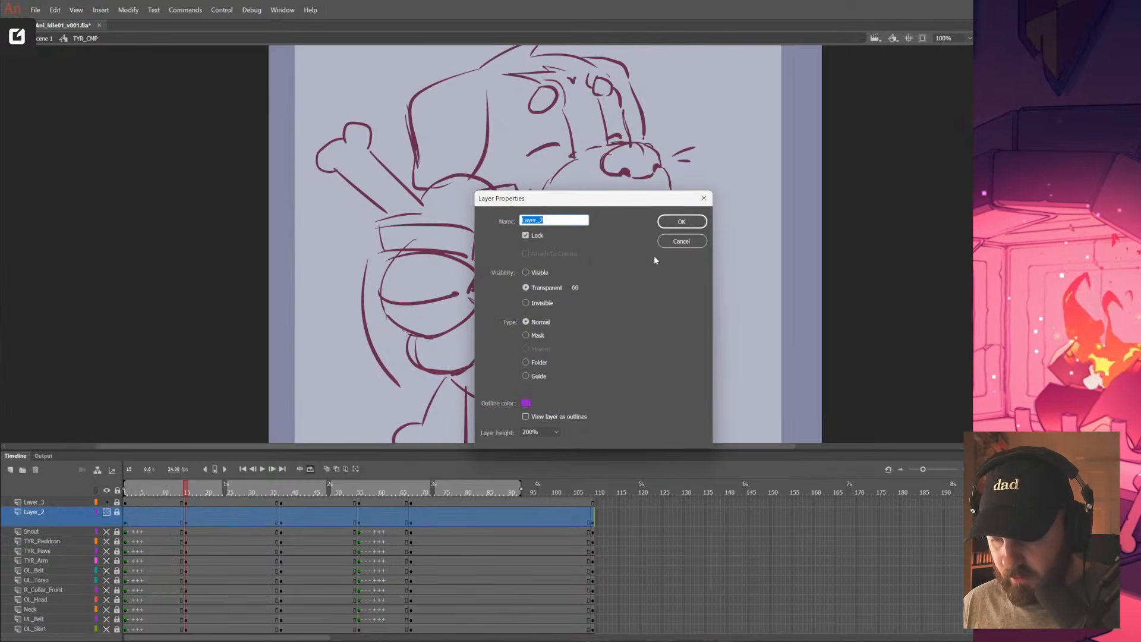
click(574, 288)
text(2)
click(676, 224)
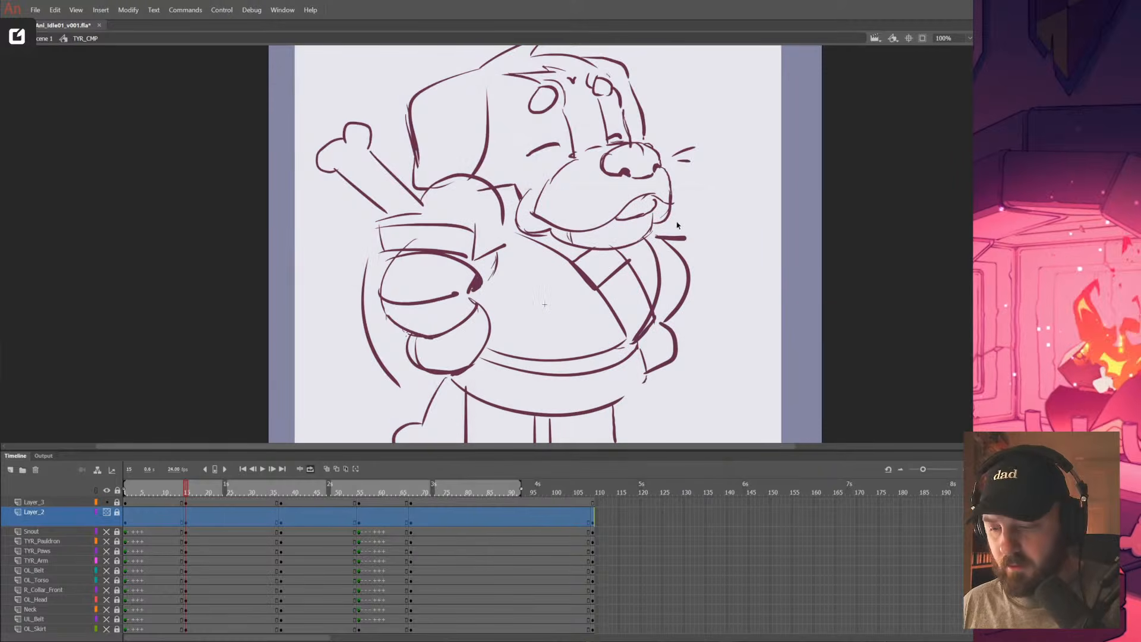
Change the stage background color to white (#FFFFFF)
click(890, 364)
click(989, 261)
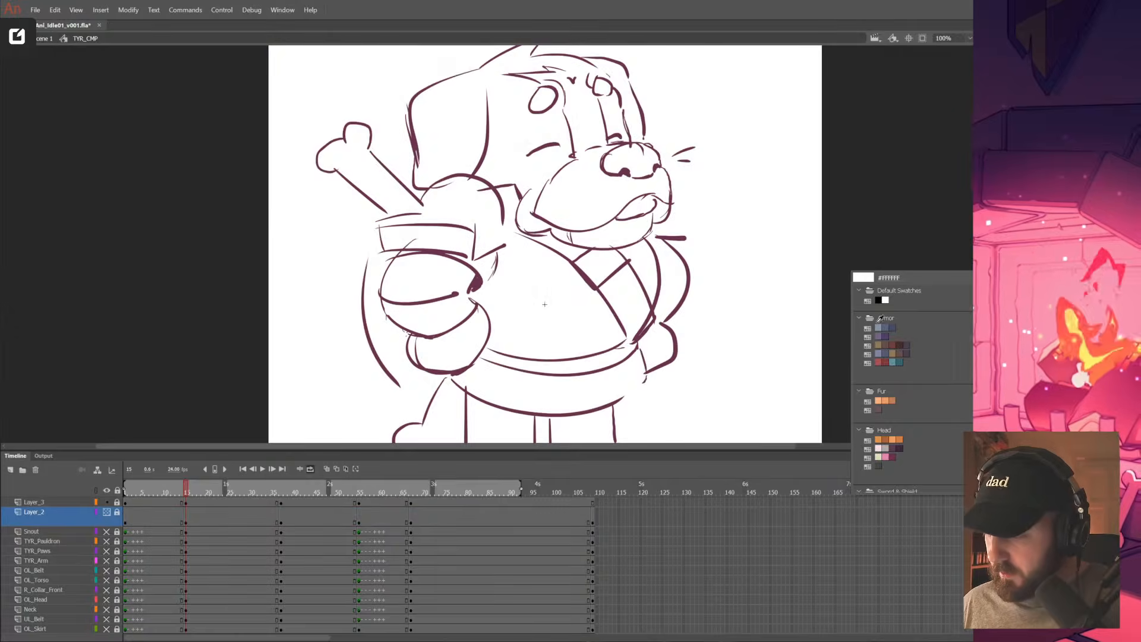
click(887, 300)
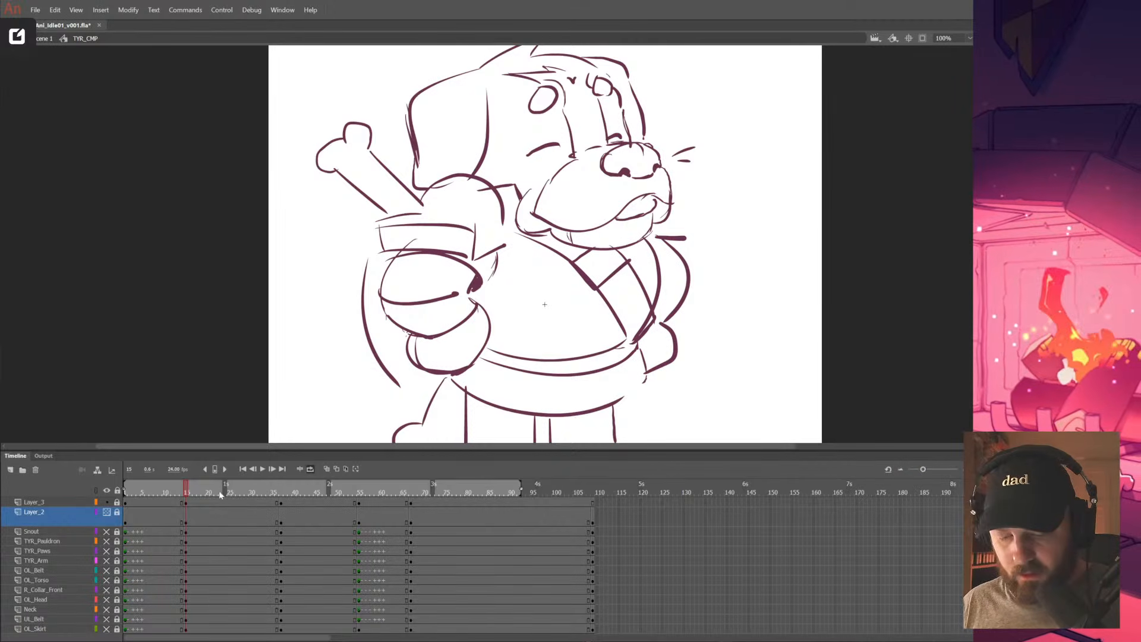
Show and unlock the OL_Head and Snout layers and select both layers' poses at frame 15
click(107, 599)
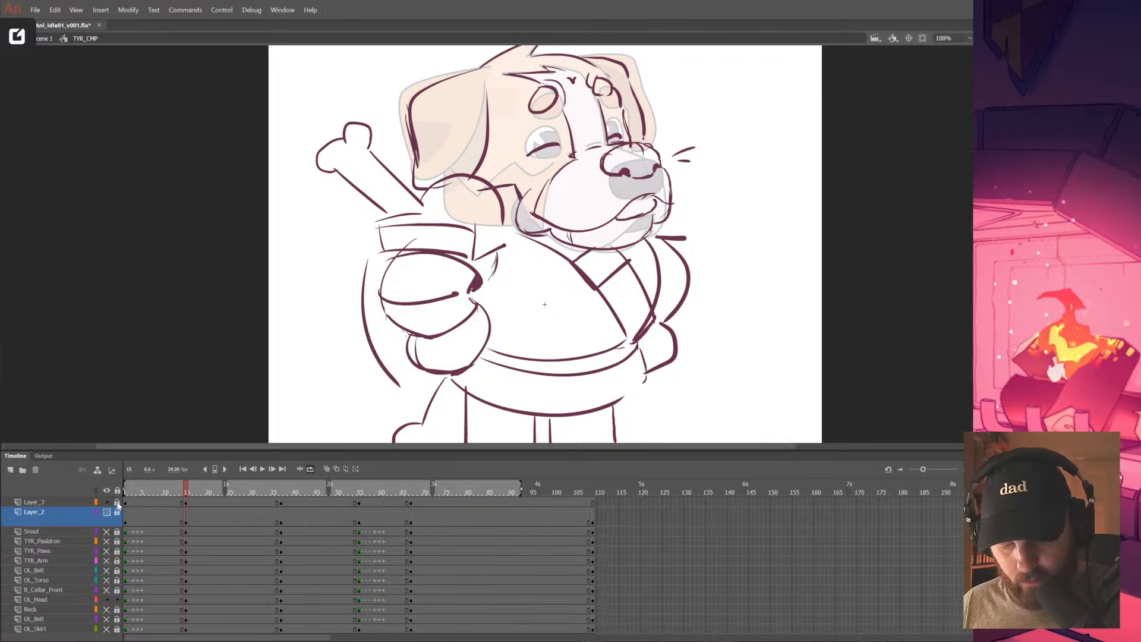
click(185, 535)
ctrl+click(232, 599)
Try to rotate the head and snout slightly counterclockwise at frame 15 to match the sketch
drag(627, 272, 619, 326)
key(q)
click(107, 512)
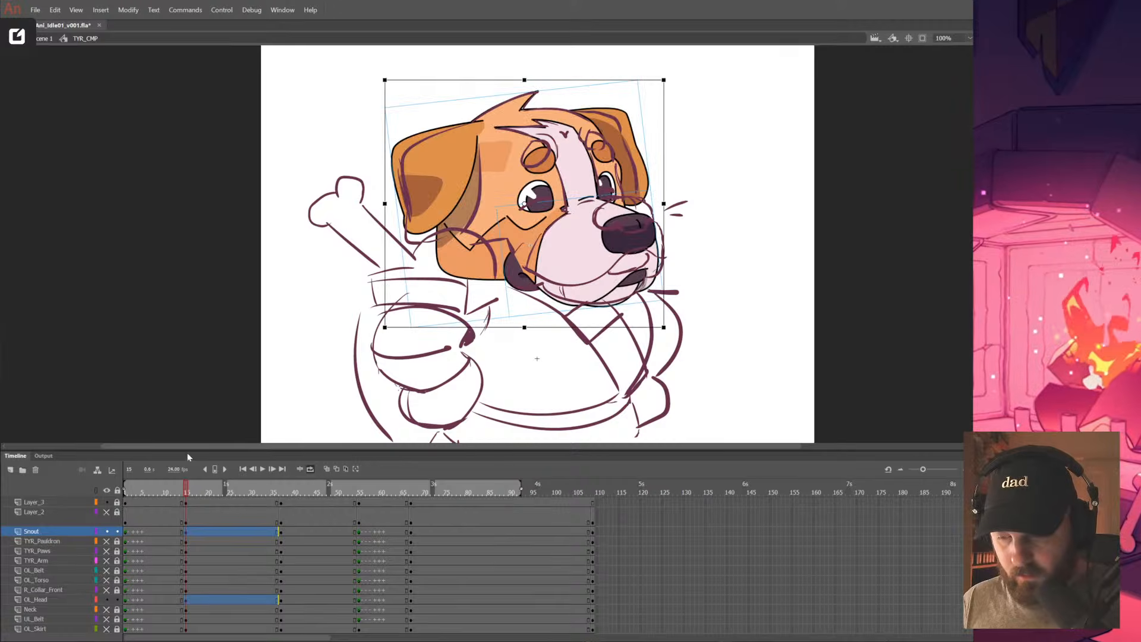
drag(672, 84, 671, 74)
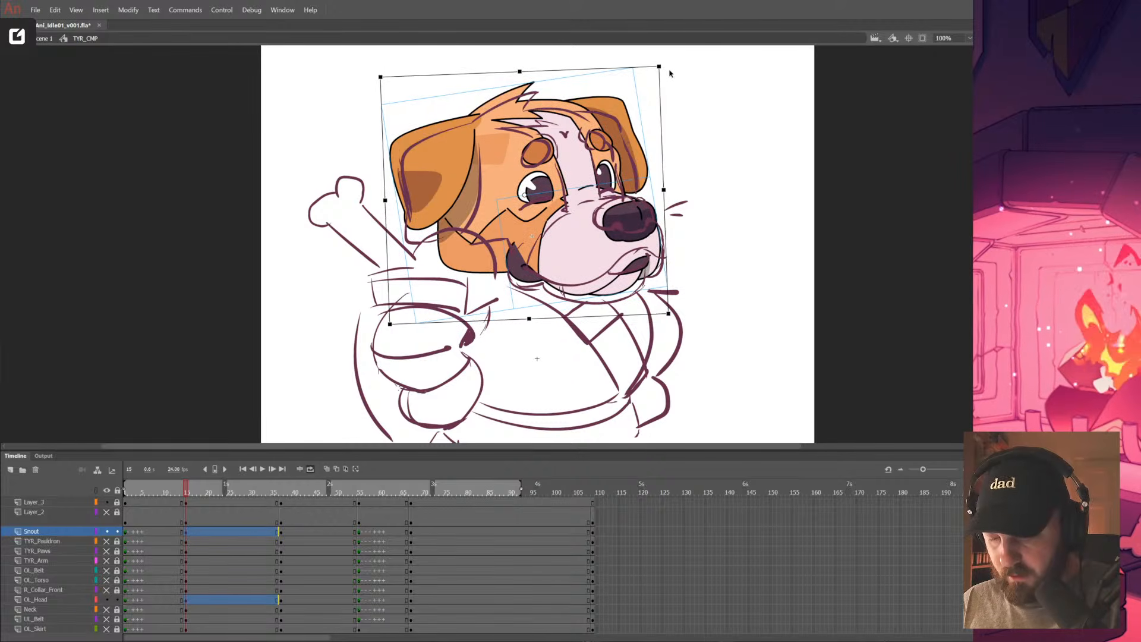
Move the playhead to frame 17 and open the snout's TYR_Head_CMP OL symbol for editing in place
click(185, 490)
mouse_move(185, 490)
mouse_down()
mouse_move(176, 490)
mouse_move(196, 491)
mouse_up()
click(600, 223)
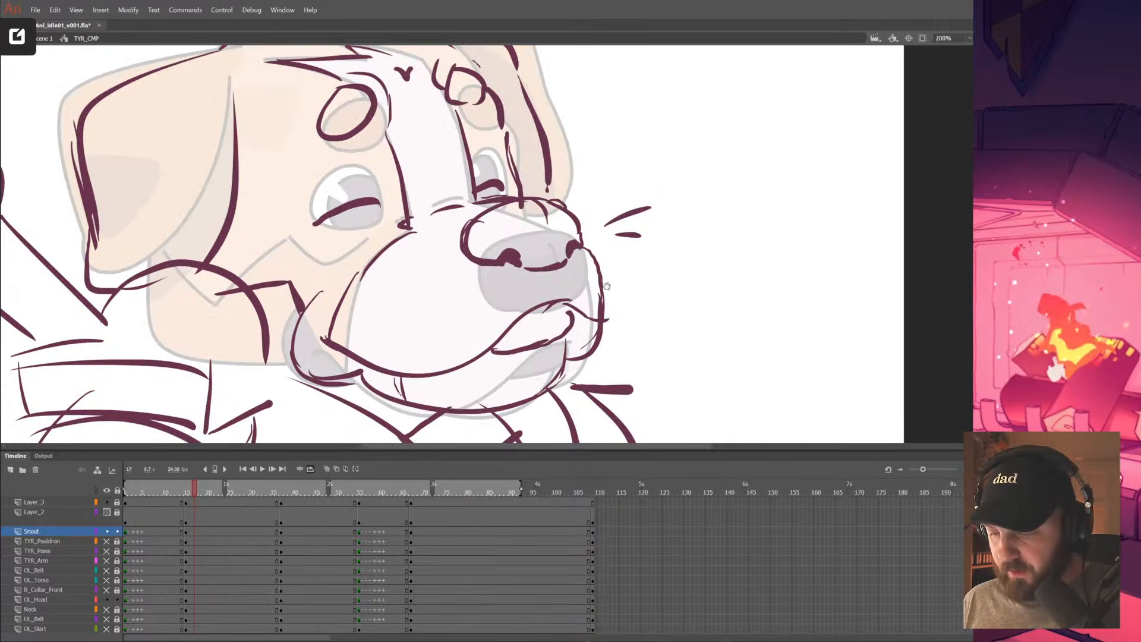
drag(561, 280, 646, 271)
click(631, 282)
double_click(631, 282)
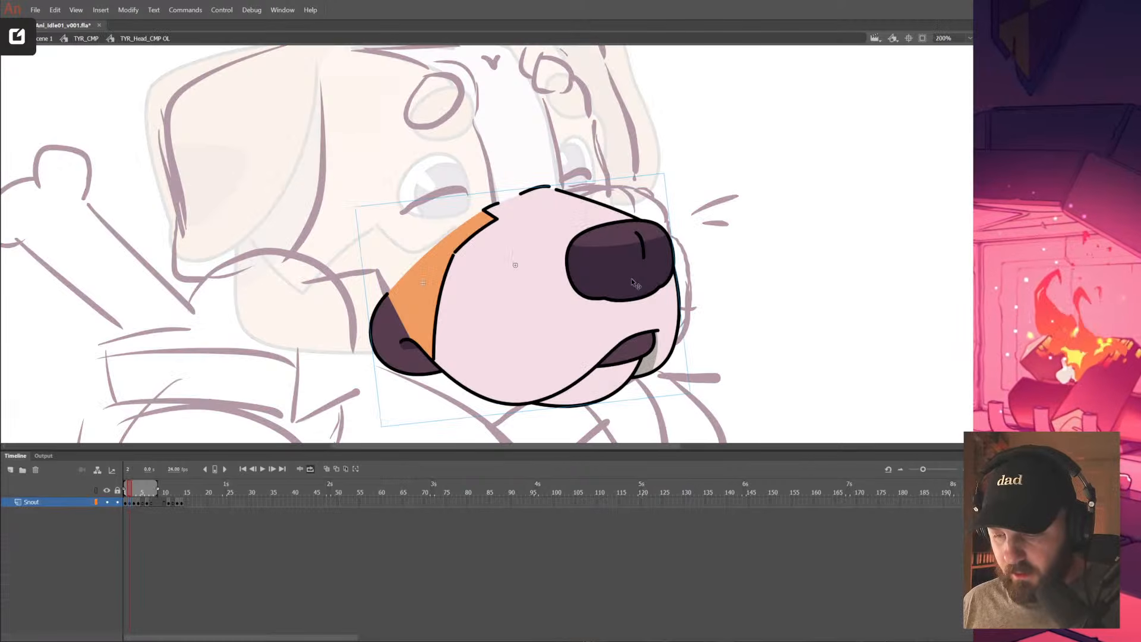
Add a keyframe at frame 15 of the Snout layer, after the open-mouth pose
drag(159, 524, 184, 523)
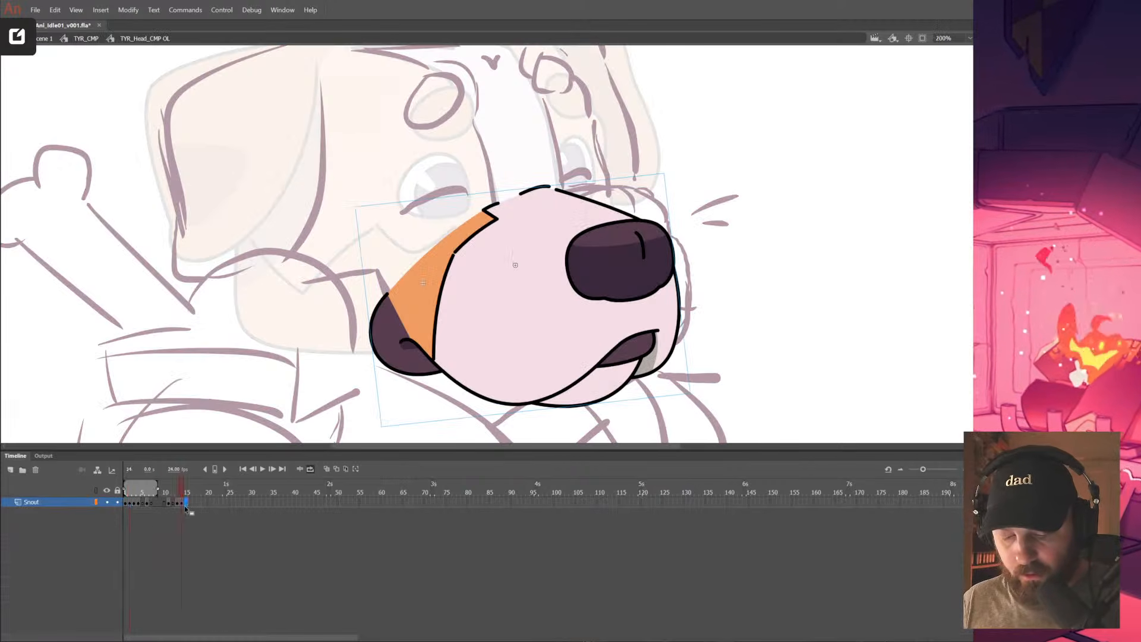
key(comma)
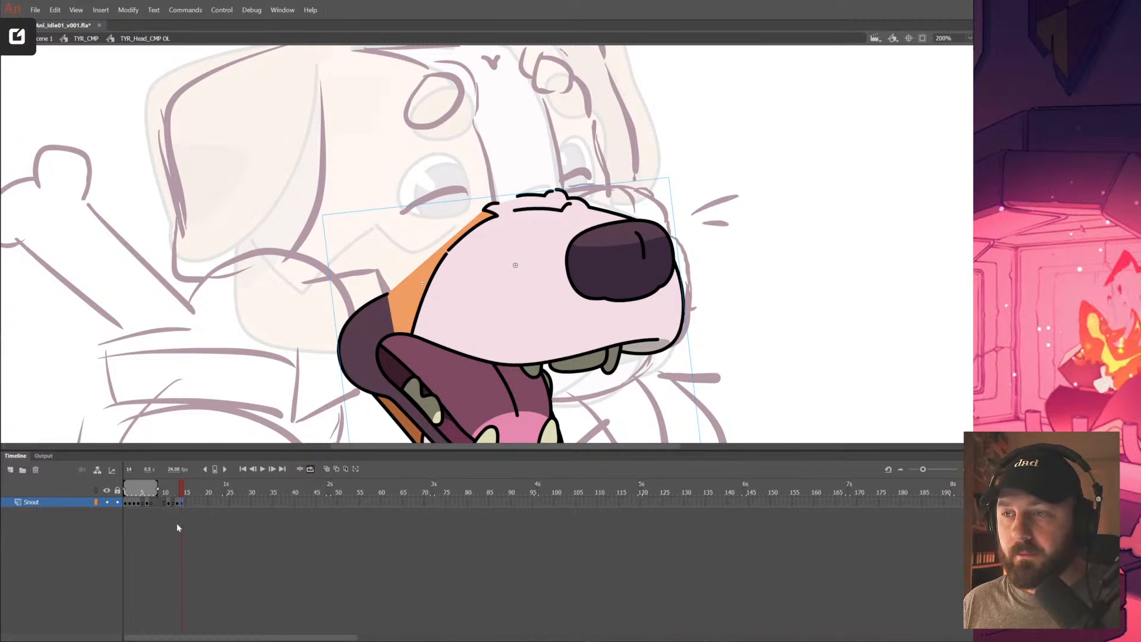
key(period)
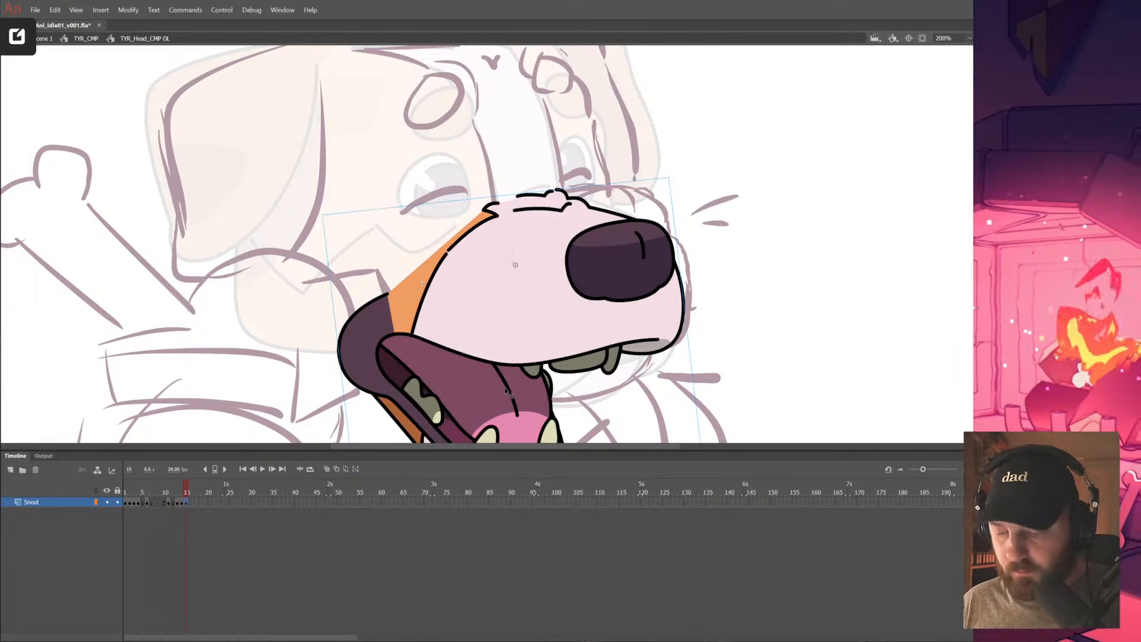
drag(651, 316, 683, 250)
Open the nested TYR_Head_Snout symbol, unlock all its layers and enlarge the timeline to show every layer
double_click(681, 249)
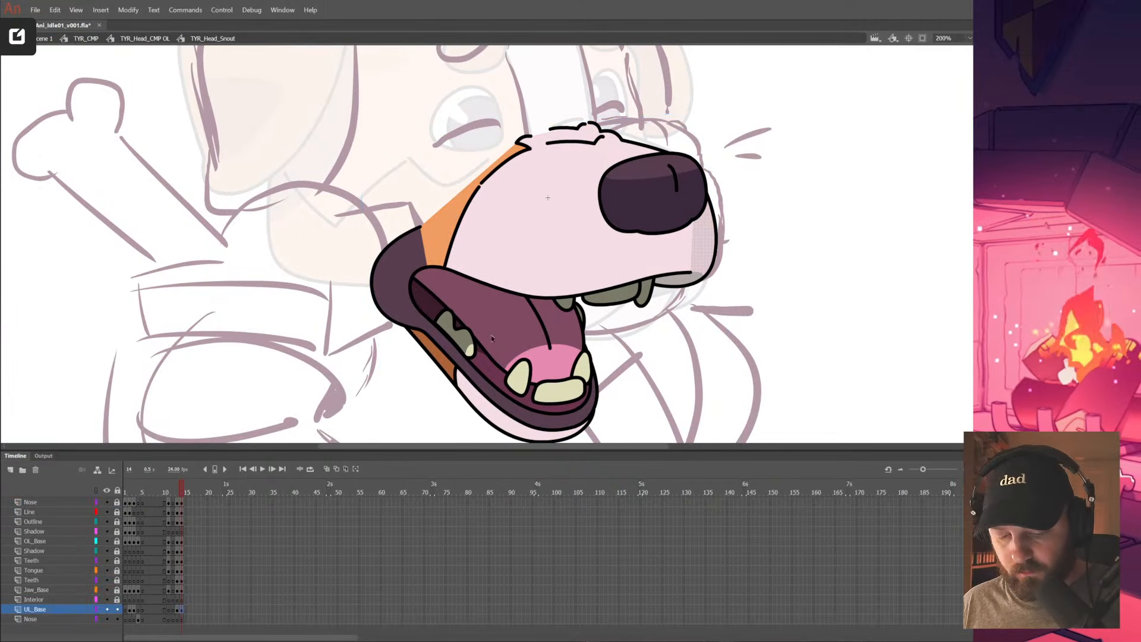
click(125, 484)
click(117, 489)
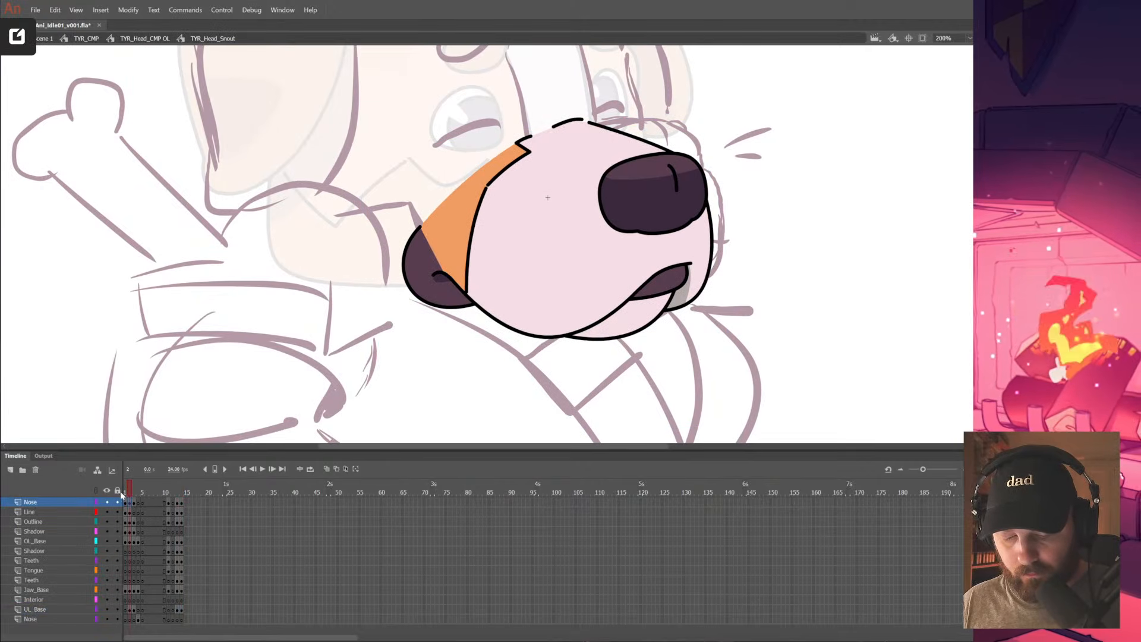
drag(147, 451, 147, 372)
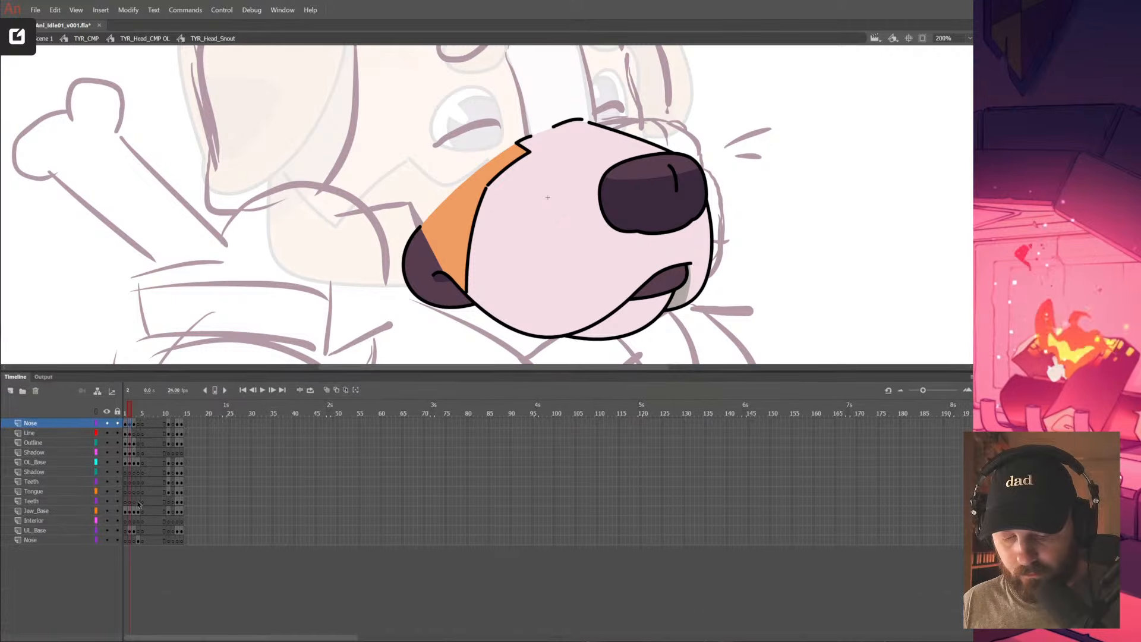
Copy the closed-mouth pose's frames on all snout layers to frame 15
click(133, 501)
drag(127, 539, 187, 427)
key(Return)
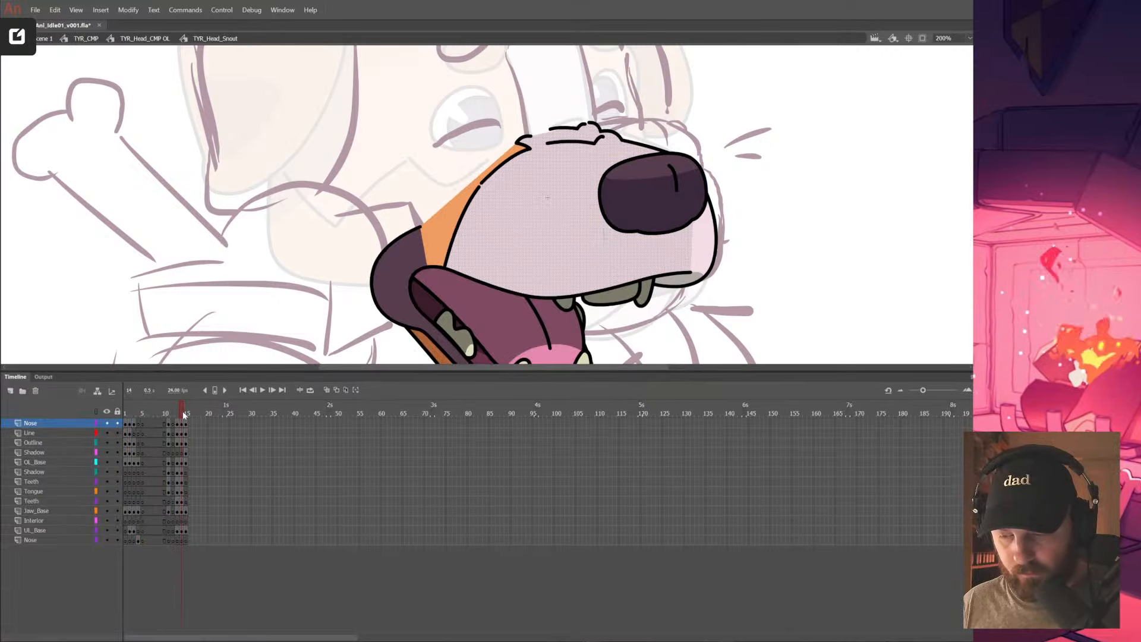
Hide every snout layer except the upper Nose layer and move the nose up to the sketched nose at frame 15
click(668, 192)
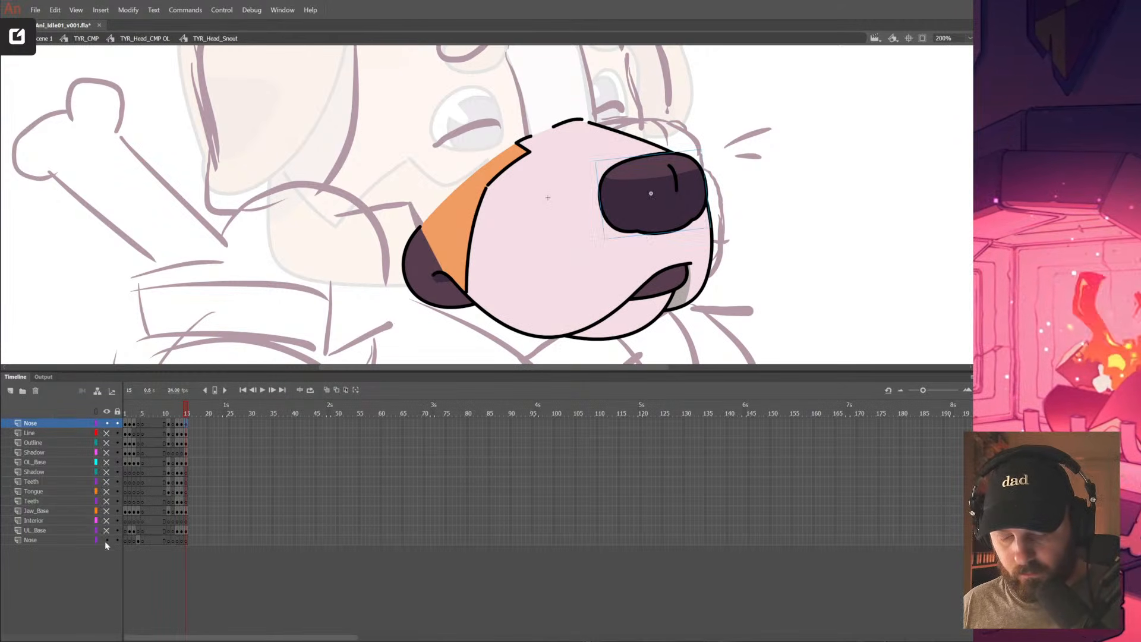
alt+click(107, 423)
drag(670, 200, 666, 168)
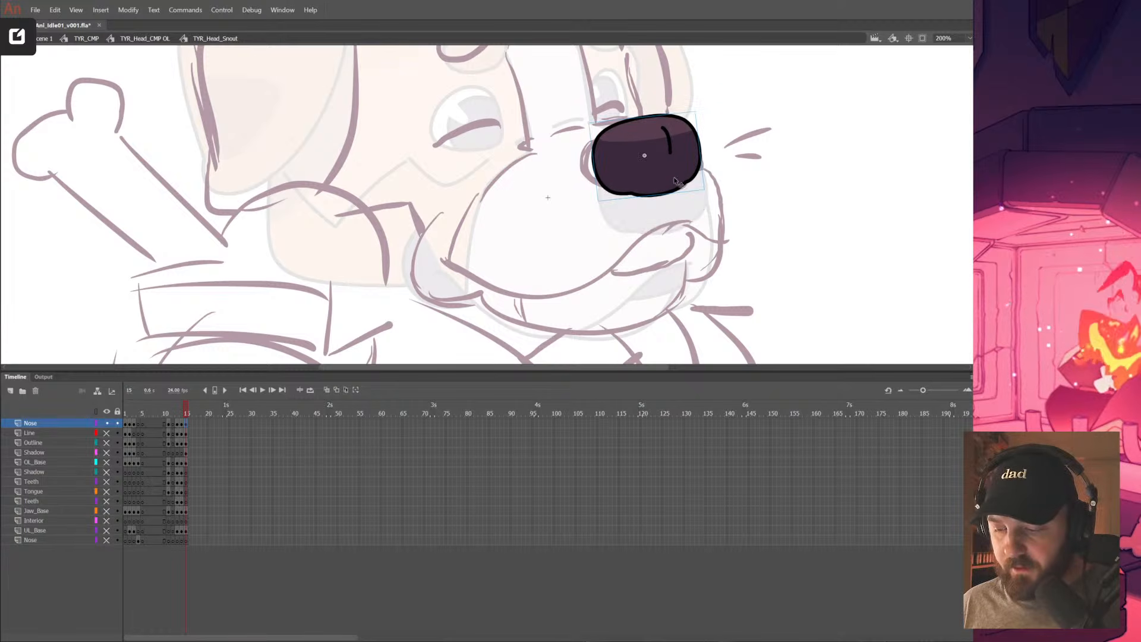
Open the nested TYR_Head_Nose symbol and add a blank keyframe at frame 5 of the Base layer
double_click(658, 167)
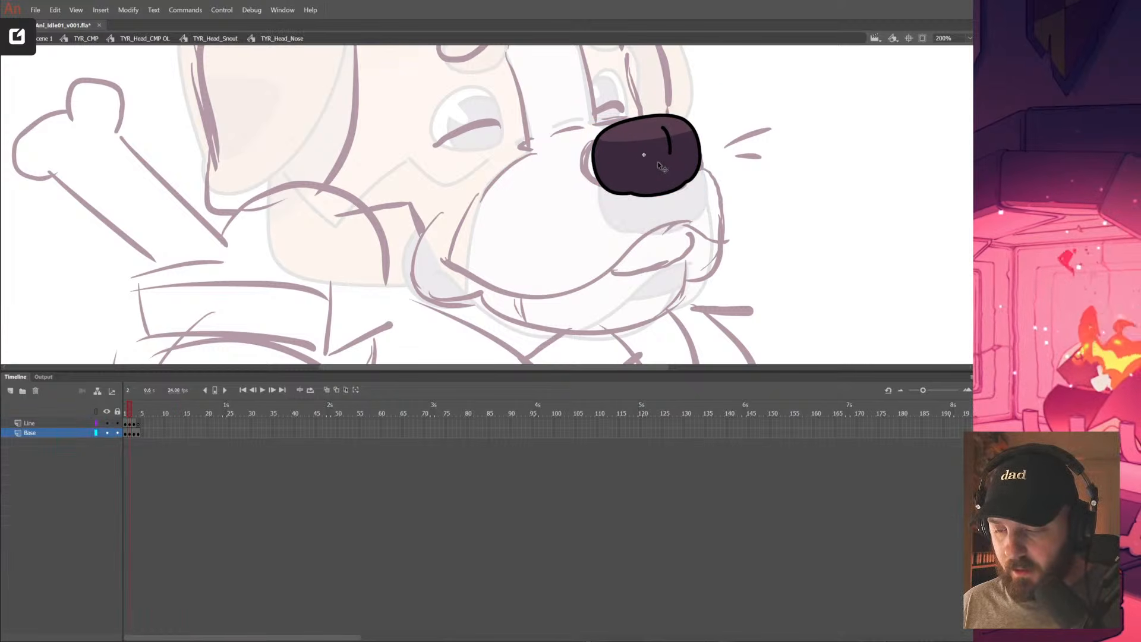
click(142, 433)
scroll(592, 201, up, 4)
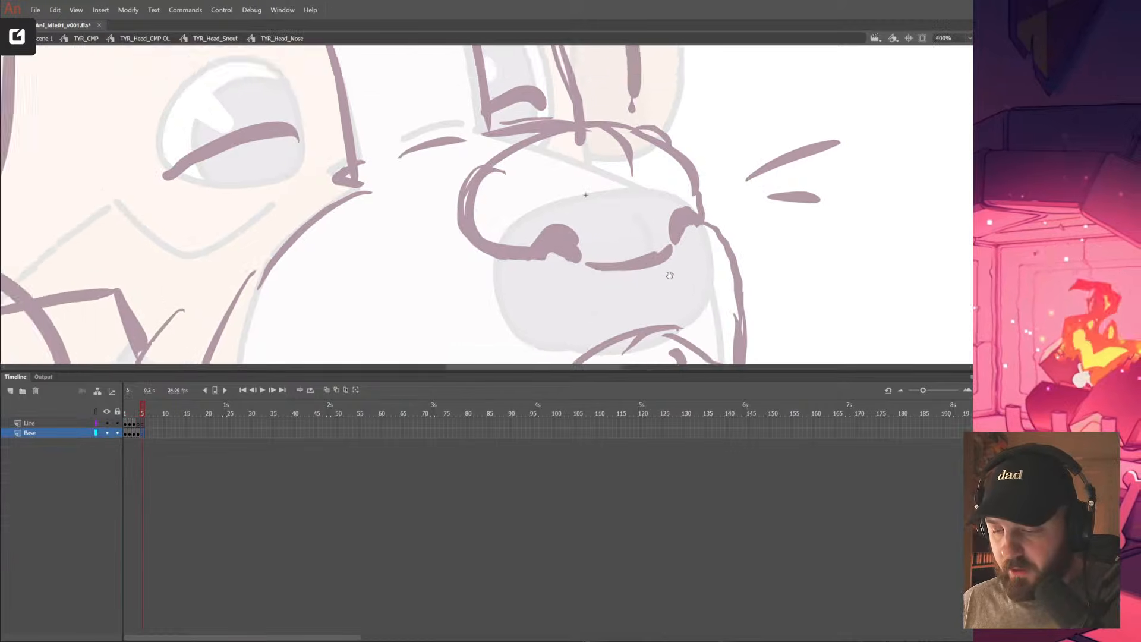
Draw the nose's left nostril curve and its top and right outline in black over the sketch at frame 5
mouse_move(611, 172)
mouse_down()
mouse_move(561, 196)
mouse_move(571, 265)
mouse_move(558, 276)
mouse_up()
drag(662, 258, 690, 189)
mouse_move(579, 130)
mouse_down()
mouse_move(569, 179)
mouse_move(595, 211)
mouse_move(621, 227)
mouse_move(680, 211)
mouse_up()
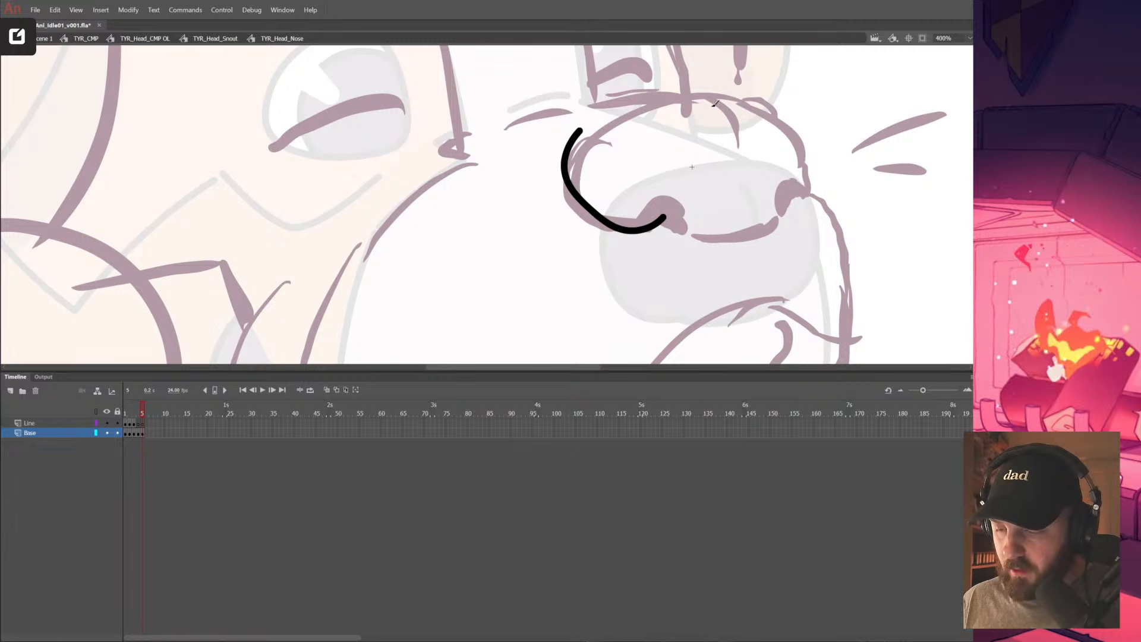
mouse_move(587, 122)
mouse_down()
mouse_move(640, 93)
mouse_move(762, 80)
mouse_move(809, 131)
mouse_move(809, 180)
mouse_up()
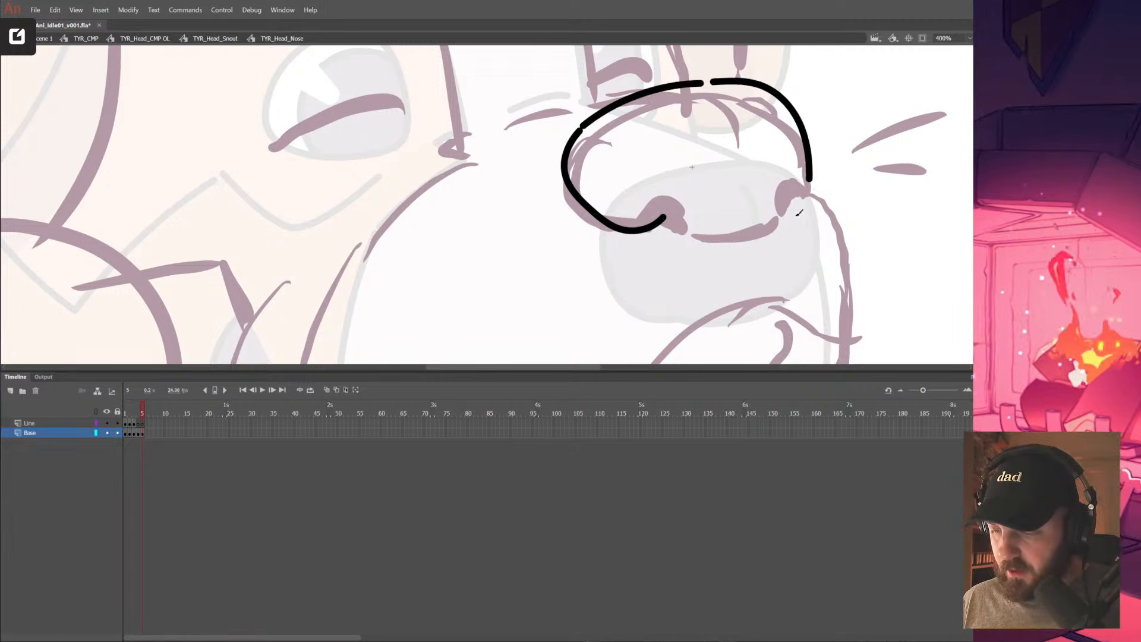
key(ctrl+1)
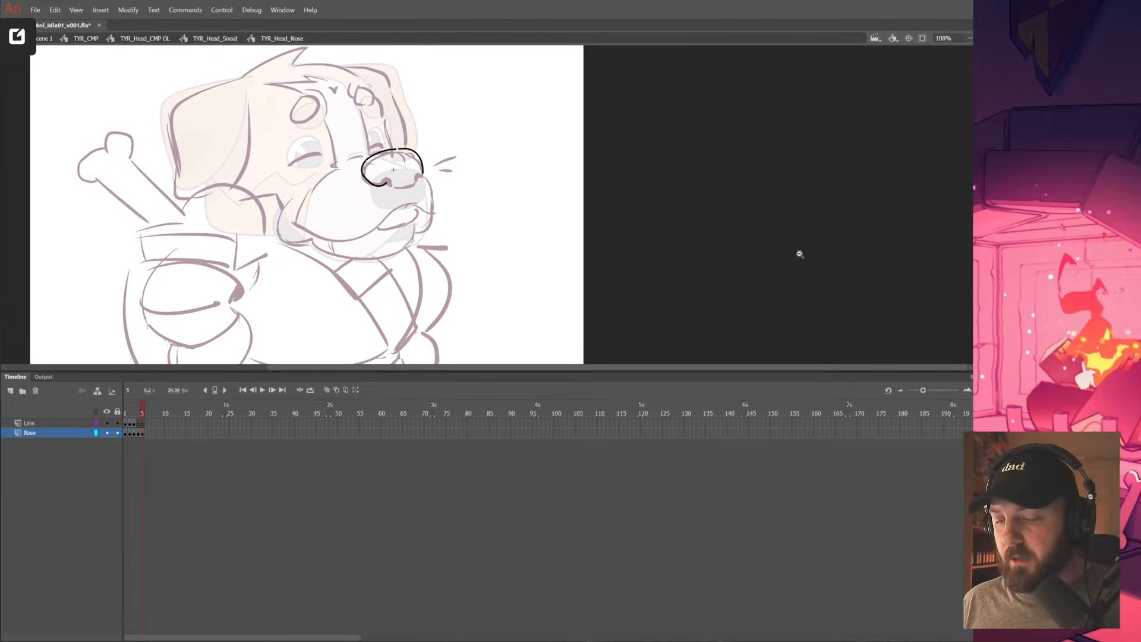
click(423, 180)
click(445, 190)
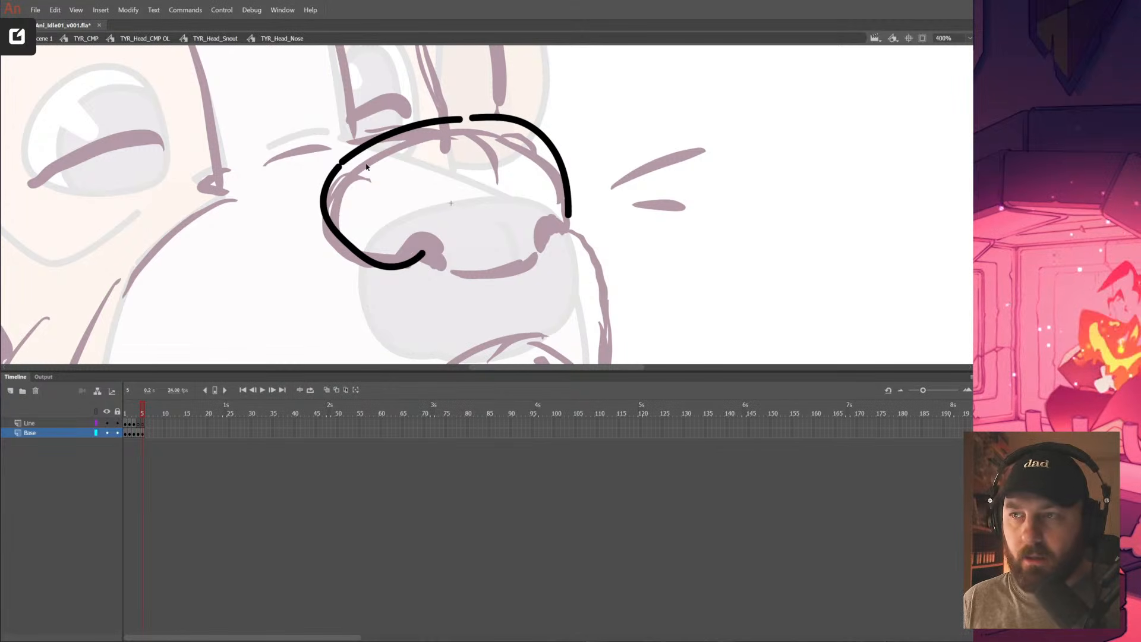
Clean up the stroke ends and redraw the top curve to close the gaps in the nose outline
key(e)
mouse_move(460, 122)
mouse_down()
mouse_move(348, 163)
mouse_move(465, 121)
mouse_move(420, 115)
mouse_move(450, 119)
mouse_up()
key(b)
mouse_move(524, 95)
mouse_down()
mouse_move(601, 104)
mouse_move(593, 130)
mouse_move(610, 136)
mouse_move(591, 129)
mouse_up()
key(n)
key(v)
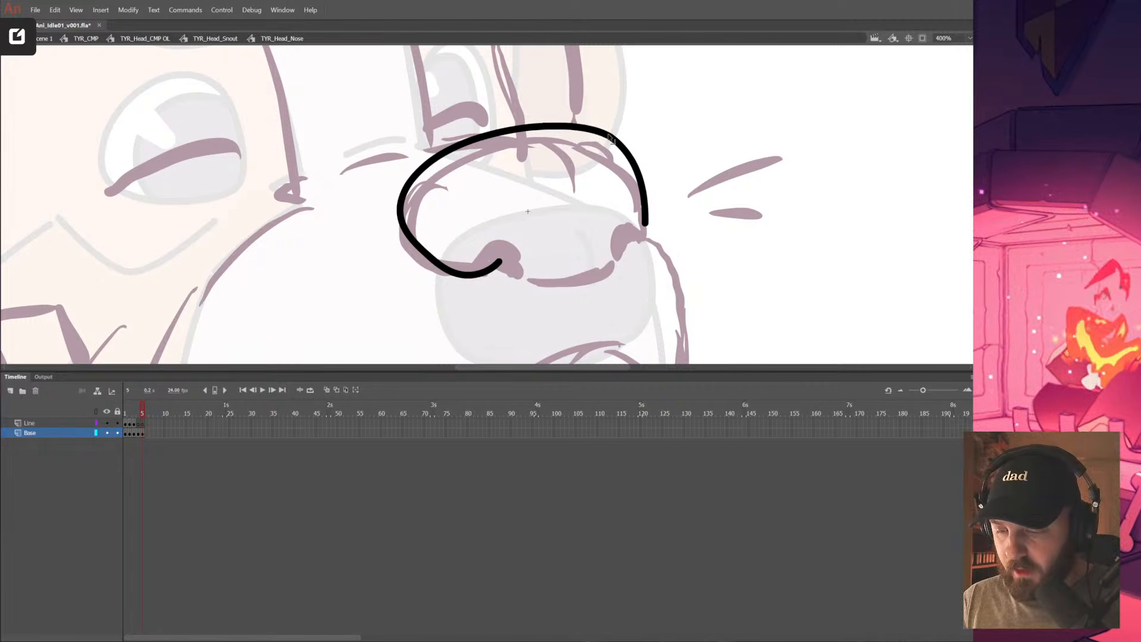
Lower the inner end of the nose outline's lower-left curve at the left nostril
drag(653, 270, 665, 250)
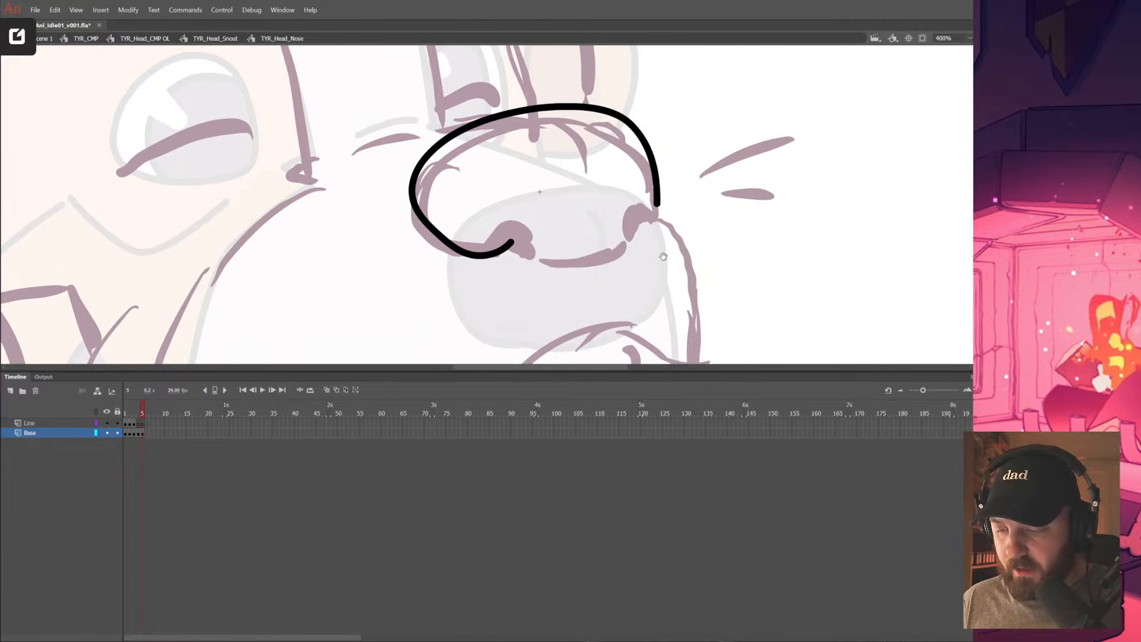
mouse_move(515, 236)
mouse_down()
mouse_move(470, 249)
mouse_move(504, 257)
mouse_move(473, 248)
mouse_move(475, 268)
mouse_move(510, 251)
mouse_up()
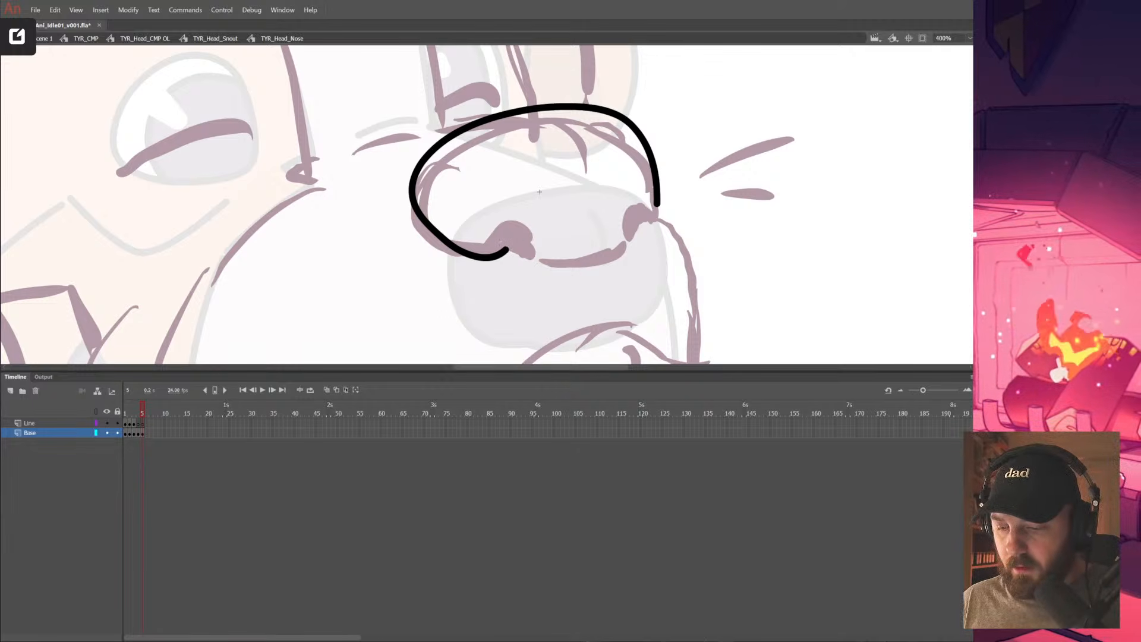
Try several strokes for the left nostril and the nose's lower contour, undoing each attempt
mouse_move(486, 242)
mouse_down()
mouse_move(514, 221)
mouse_move(557, 261)
mouse_up()
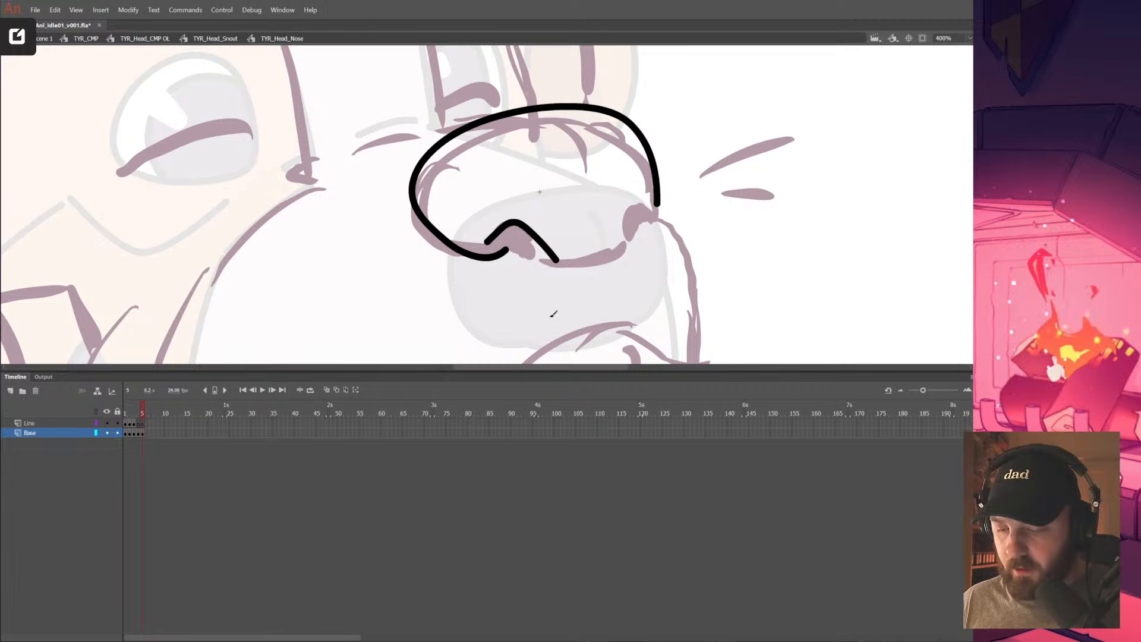
key(ctrl+z)
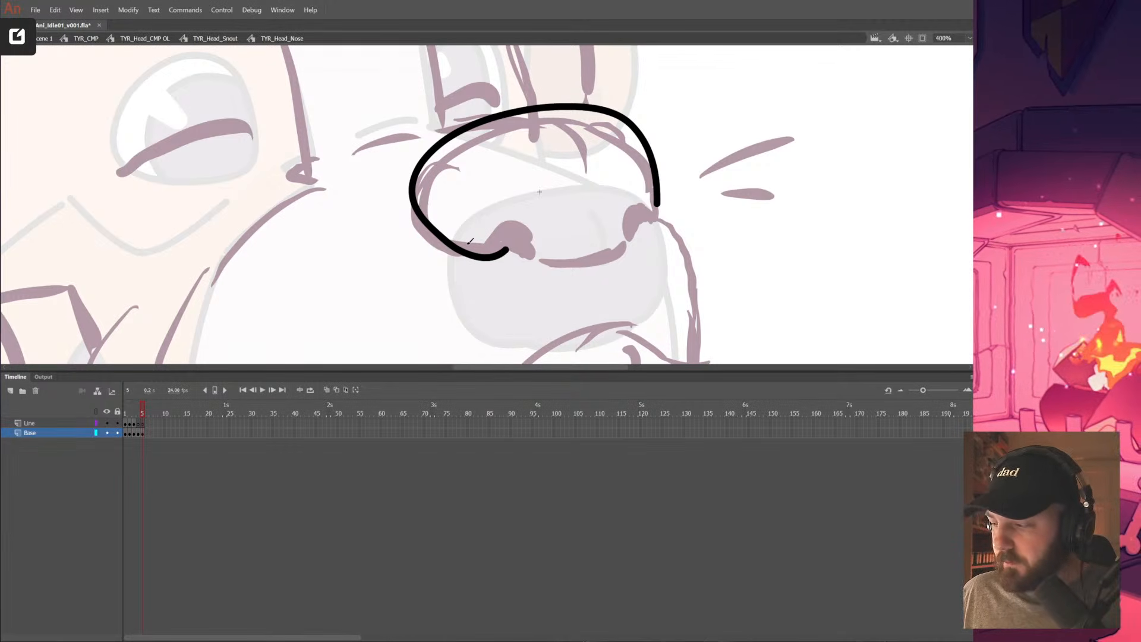
mouse_move(510, 240)
mouse_down()
mouse_move(503, 218)
mouse_move(526, 210)
mouse_move(538, 262)
mouse_up()
key(ctrl+z)
key(ctrl+z)
mouse_move(518, 205)
mouse_down()
mouse_move(497, 217)
mouse_move(509, 248)
mouse_move(513, 212)
mouse_move(536, 256)
mouse_move(558, 264)
mouse_move(642, 232)
mouse_up()
key(ctrl+z)
key(ctrl+z)
key(ctrl+z)
Draw the nose's bottom curve over the sketch and a small hooked loop for the right nostril
drag(540, 257, 628, 242)
key(ctrl+z)
mouse_move(542, 257)
mouse_down()
mouse_move(638, 231)
mouse_move(633, 179)
mouse_move(641, 222)
mouse_move(623, 205)
mouse_move(631, 174)
mouse_move(636, 220)
mouse_up()
key(ctrl+z)
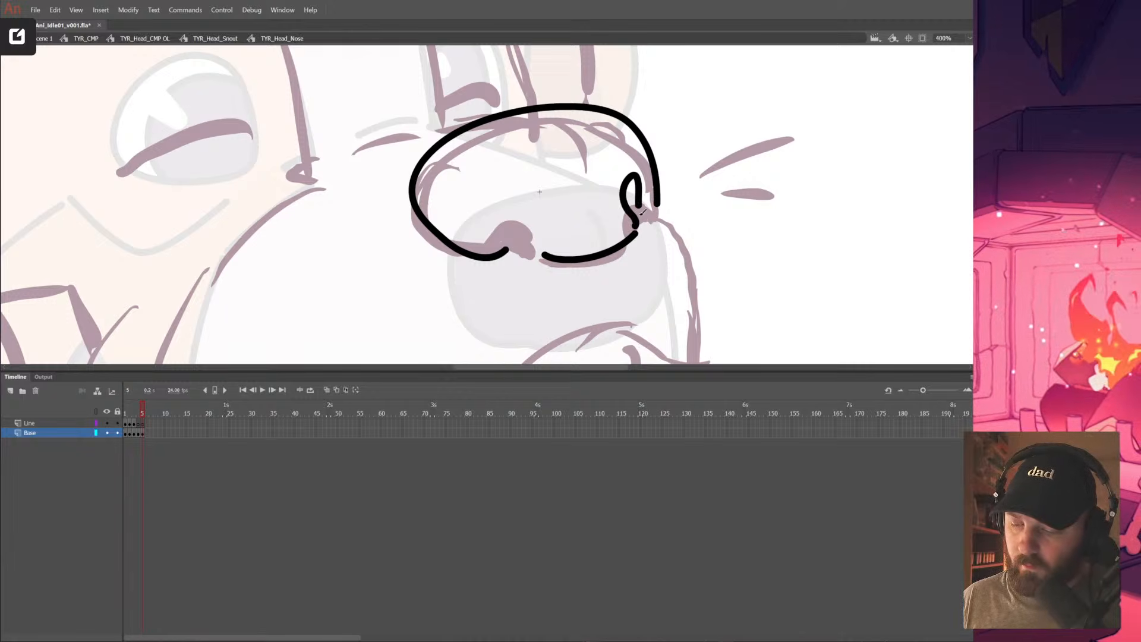
alt+click(666, 242)
alt+click(666, 243)
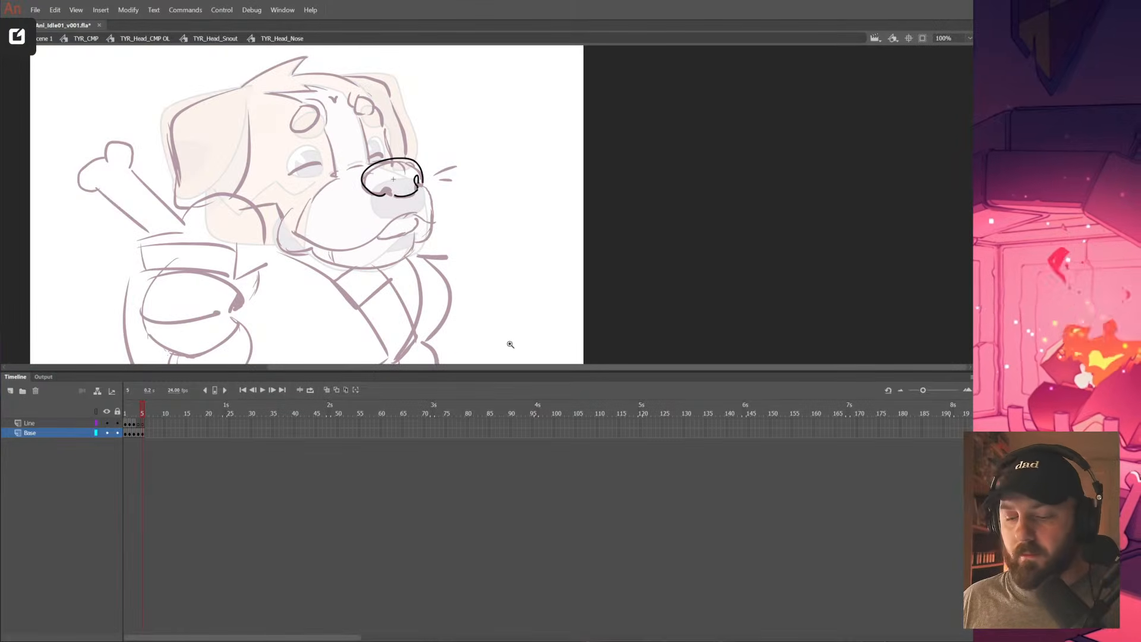
click(443, 201)
click(443, 201)
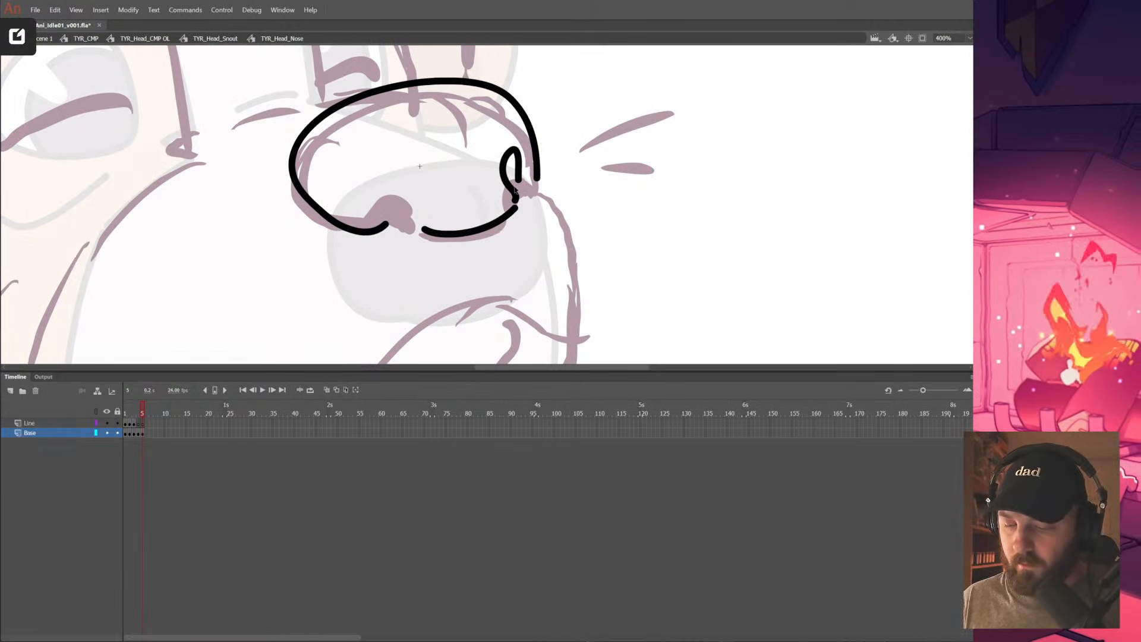
Erase the overlapping stroke ends where the bottom curve meets the right nostril loop
click(517, 192)
click(533, 214)
click(515, 208)
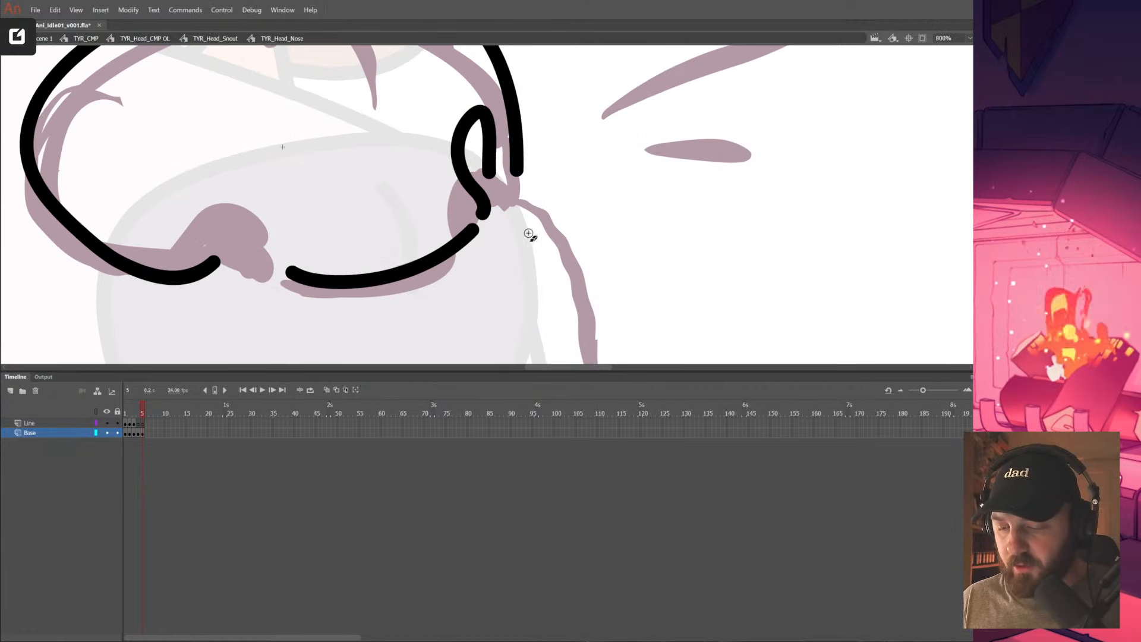
drag(480, 208, 469, 245)
key(n)
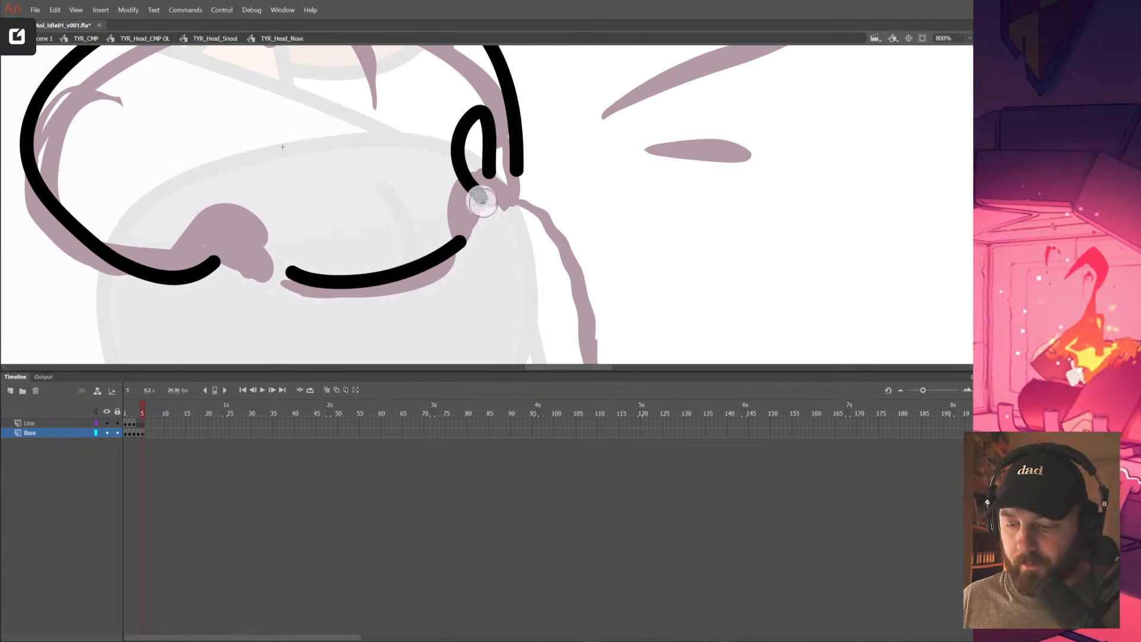
Connect the right nostril loop to the bottom curve and the right side outline, removing the excess stroke at the junction
mouse_move(478, 188)
mouse_down()
mouse_move(461, 244)
mouse_move(482, 220)
mouse_move(525, 265)
mouse_up()
key(e)
mouse_move(502, 221)
mouse_down()
mouse_move(528, 237)
mouse_move(533, 219)
mouse_move(514, 224)
mouse_move(516, 242)
mouse_move(531, 239)
mouse_move(491, 223)
mouse_move(507, 247)
mouse_up()
mouse_move(507, 245)
mouse_down()
mouse_move(521, 237)
mouse_move(492, 221)
mouse_up()
click(505, 232)
key(Delete)
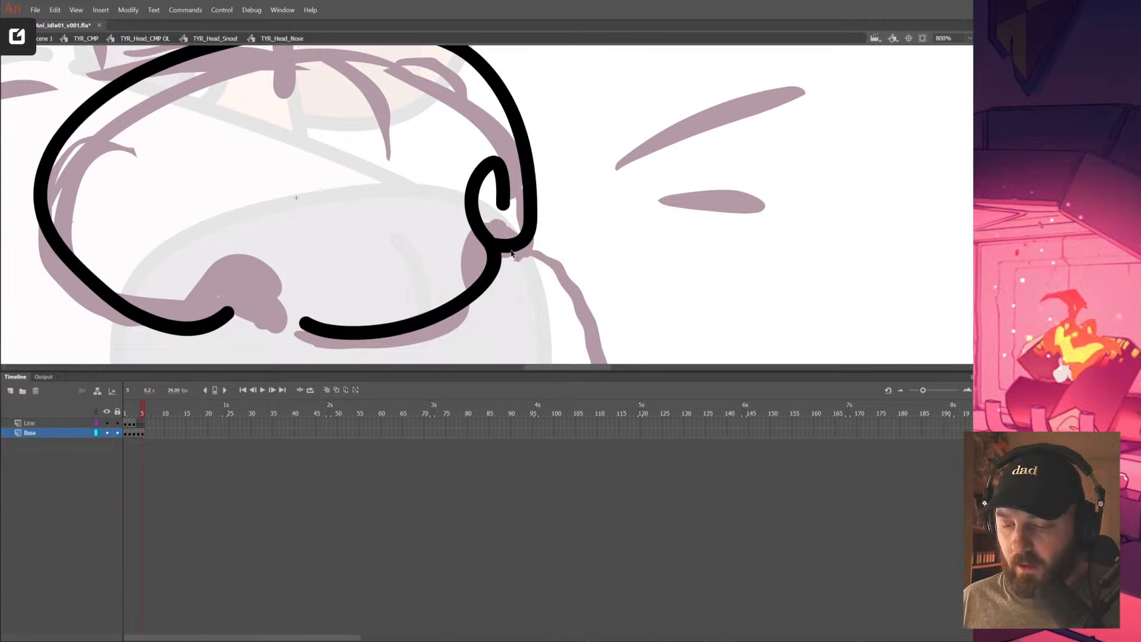
Try extending the right nostril's inner stroke down to the outline, then undo it
drag(557, 247, 705, 232)
mouse_move(654, 197)
mouse_down()
mouse_move(646, 227)
mouse_move(652, 182)
mouse_move(651, 232)
mouse_move(652, 200)
mouse_up()
key(ctrl+z)
key(ctrl+z)
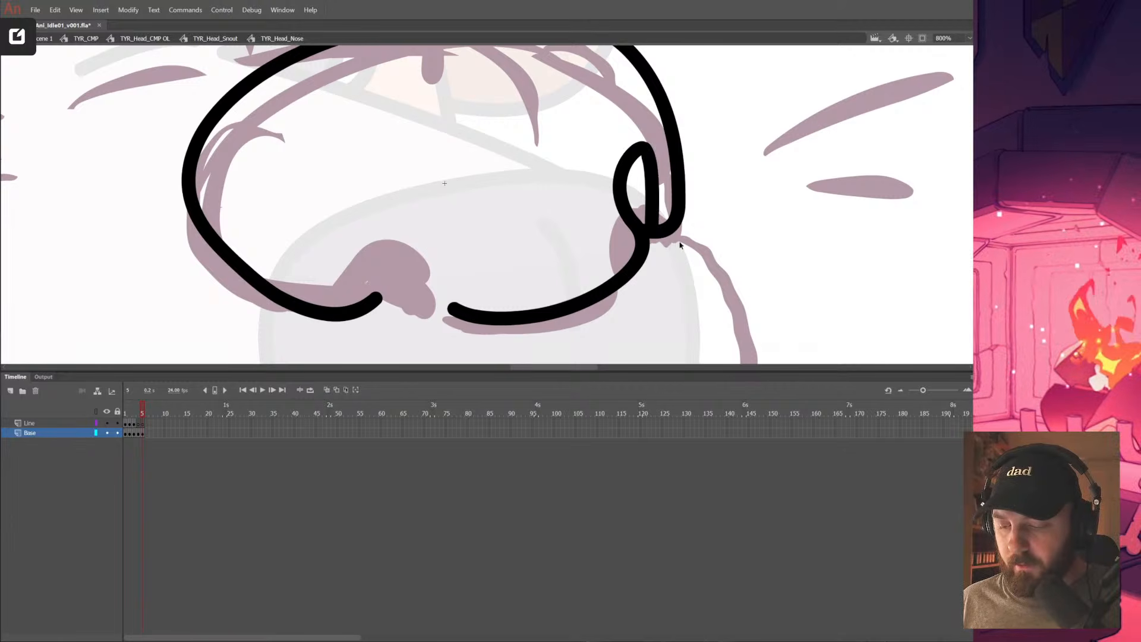
key(ctrl+z)
key(ctrl+z)
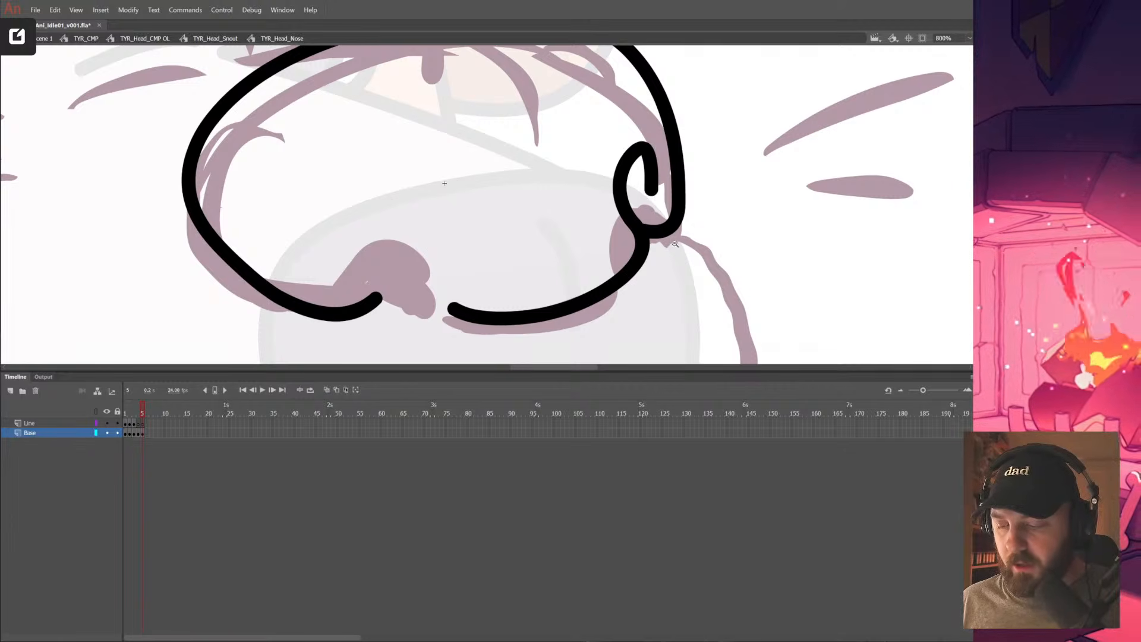
Reshape the right side outline into a smoother rounded corner below the right nostril
alt+click(675, 243)
click(503, 205)
drag(476, 173, 474, 182)
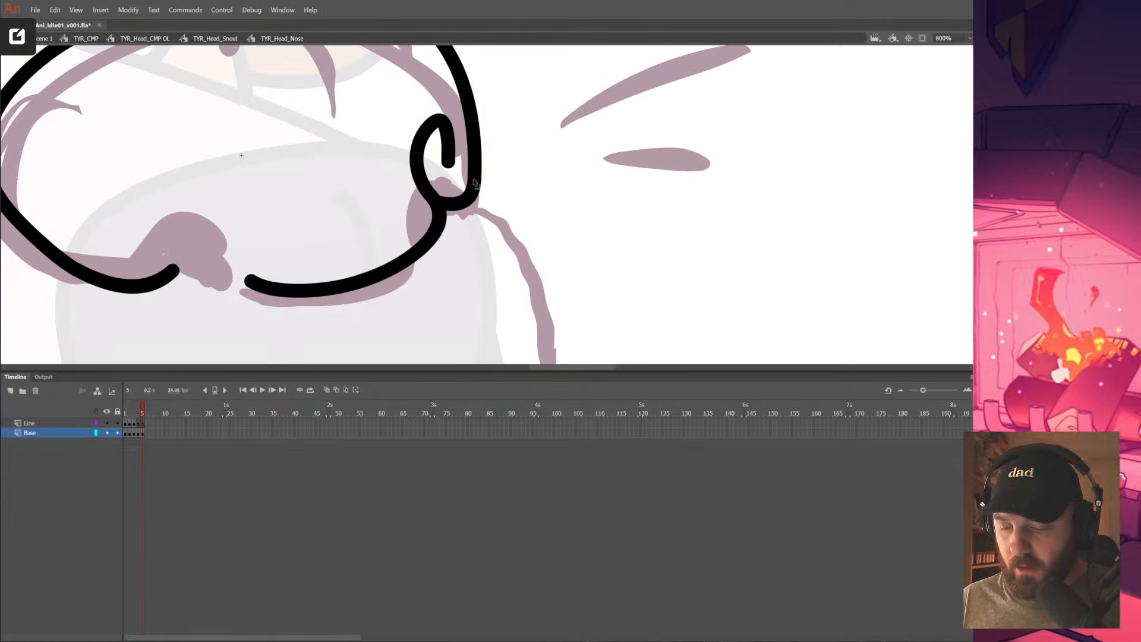
mouse_move(468, 232)
mouse_down()
mouse_move(731, 298)
mouse_move(663, 275)
mouse_move(654, 222)
mouse_move(665, 200)
mouse_move(669, 218)
mouse_up()
key(b)
key(ctrl+z)
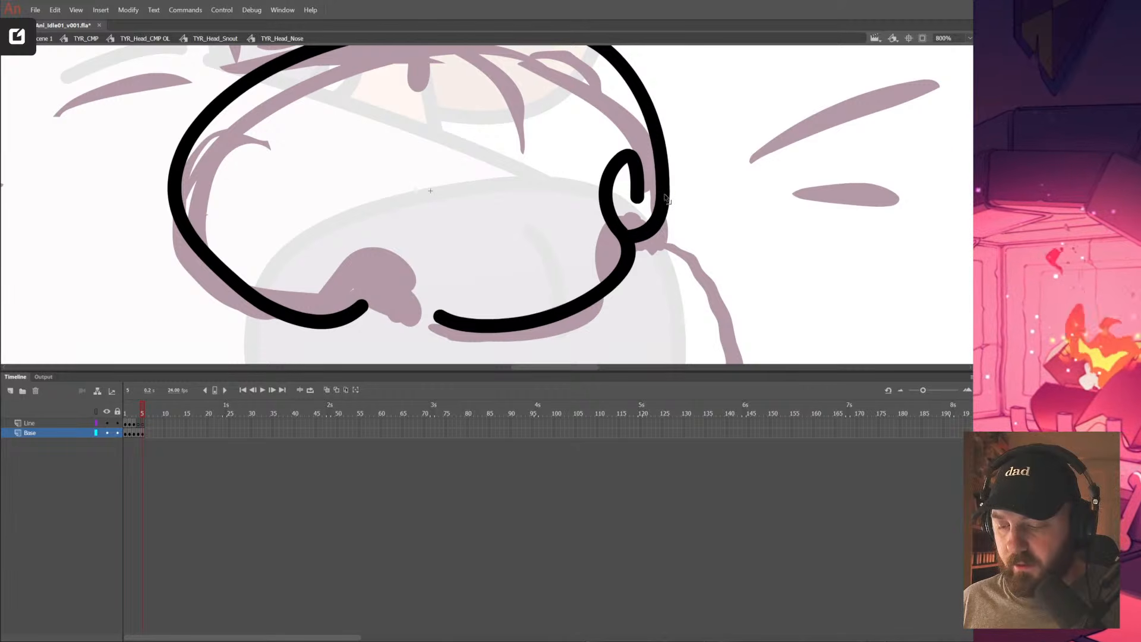
drag(615, 257, 629, 255)
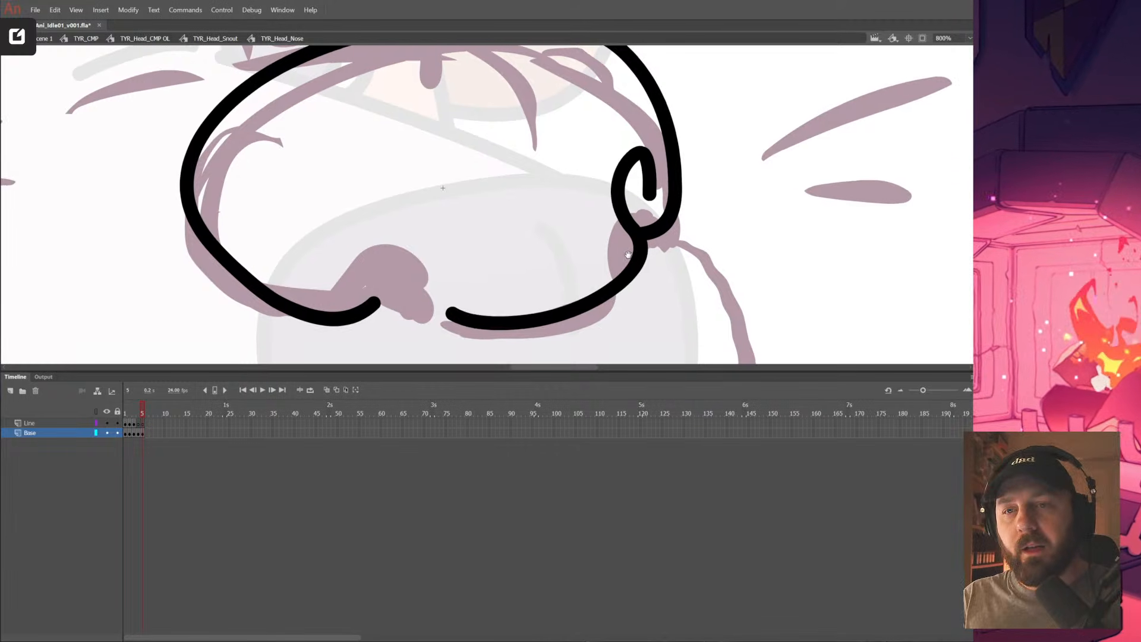
drag(712, 254, 728, 221)
Draw the left edge of the left nostril as a curved stroke above the end of the lower-left outline
mouse_move(384, 249)
mouse_down()
mouse_move(380, 226)
mouse_move(401, 185)
mouse_move(443, 203)
mouse_move(441, 252)
mouse_up()
key(ctrl+z)
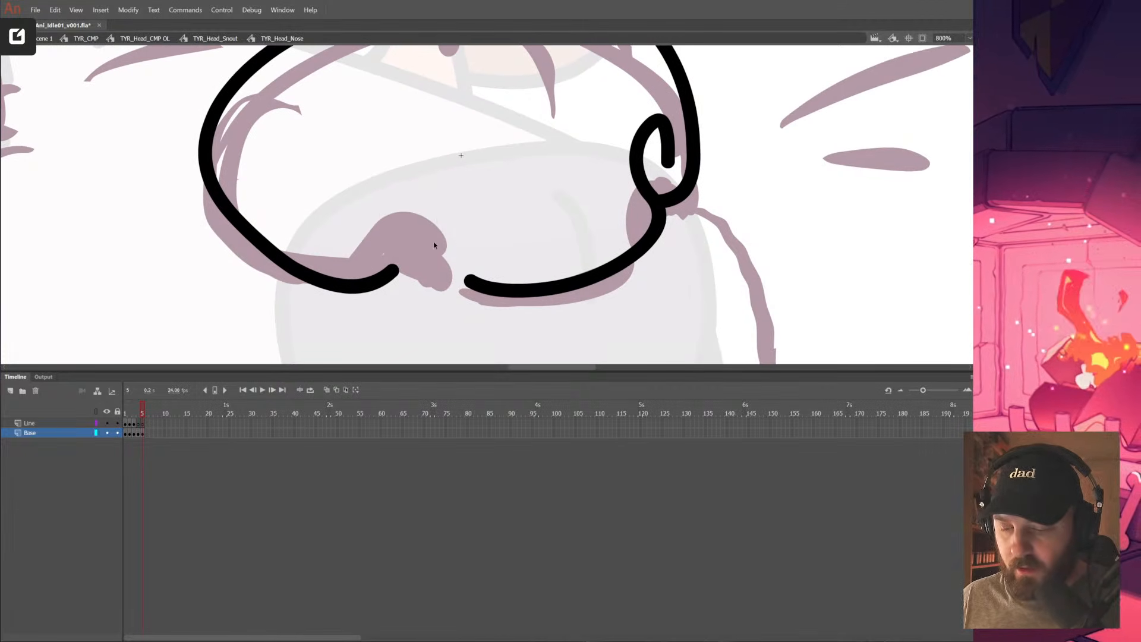
mouse_move(432, 172)
mouse_down()
mouse_move(385, 196)
mouse_move(404, 253)
mouse_up()
drag(437, 174, 466, 271)
ctrl+alt+click(547, 280)
ctrl+alt+click(547, 281)
drag(537, 247, 525, 325)
ctrl+click(466, 204)
ctrl+click(476, 224)
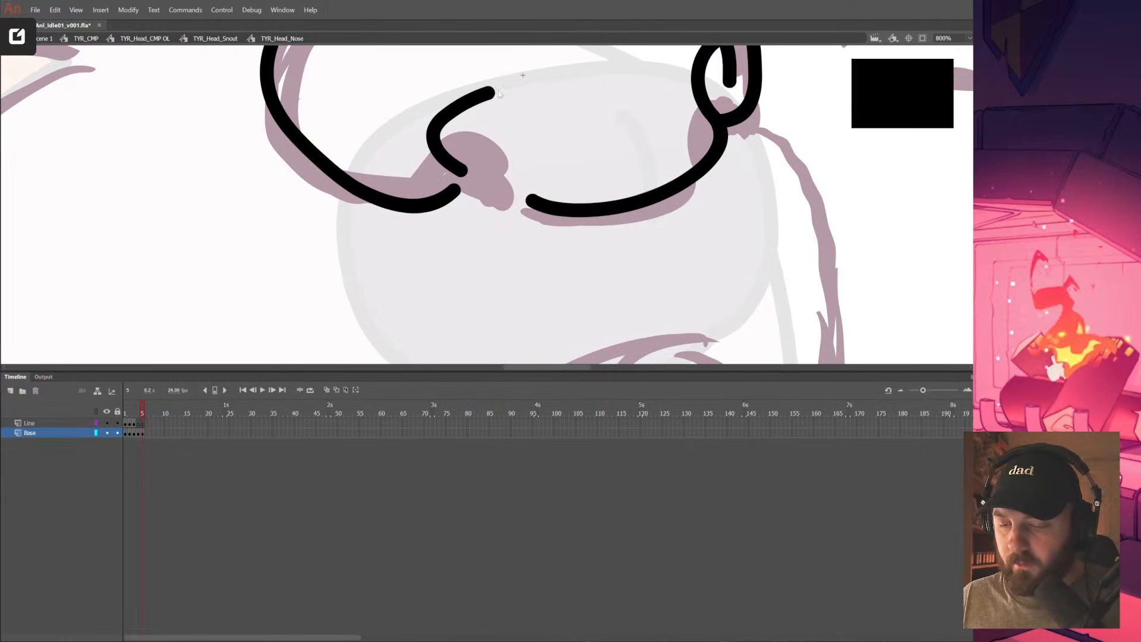
Draw the left nostril's right edge down toward the bottom curve and replace its sharp top corner with a rounded arch
drag(502, 89, 517, 191)
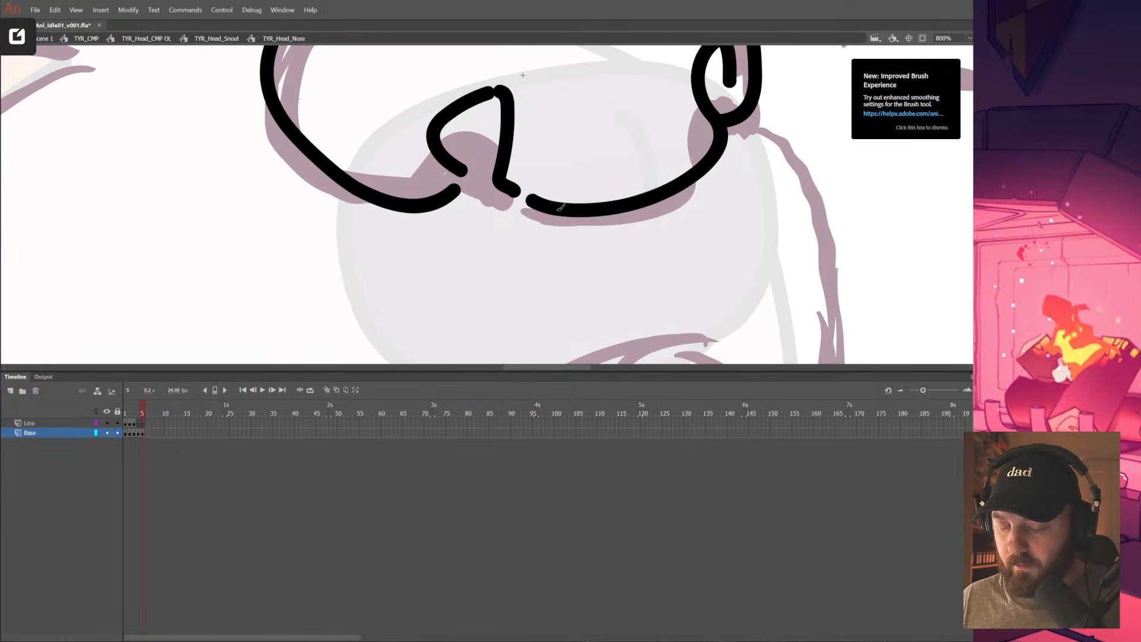
drag(490, 92, 501, 91)
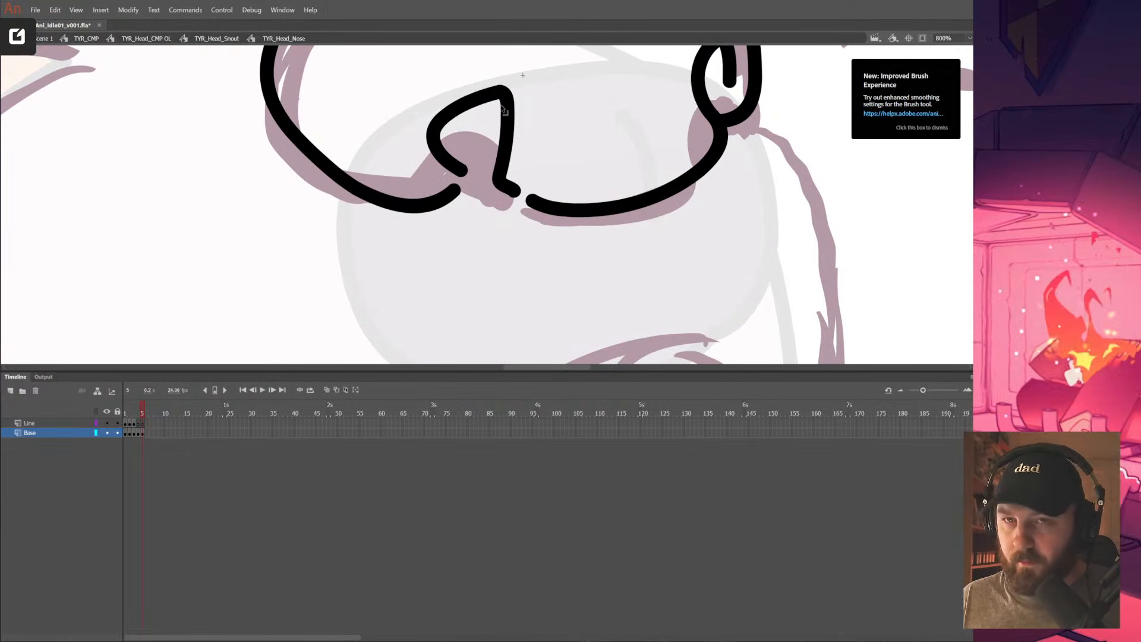
scroll(501, 108, up, 1)
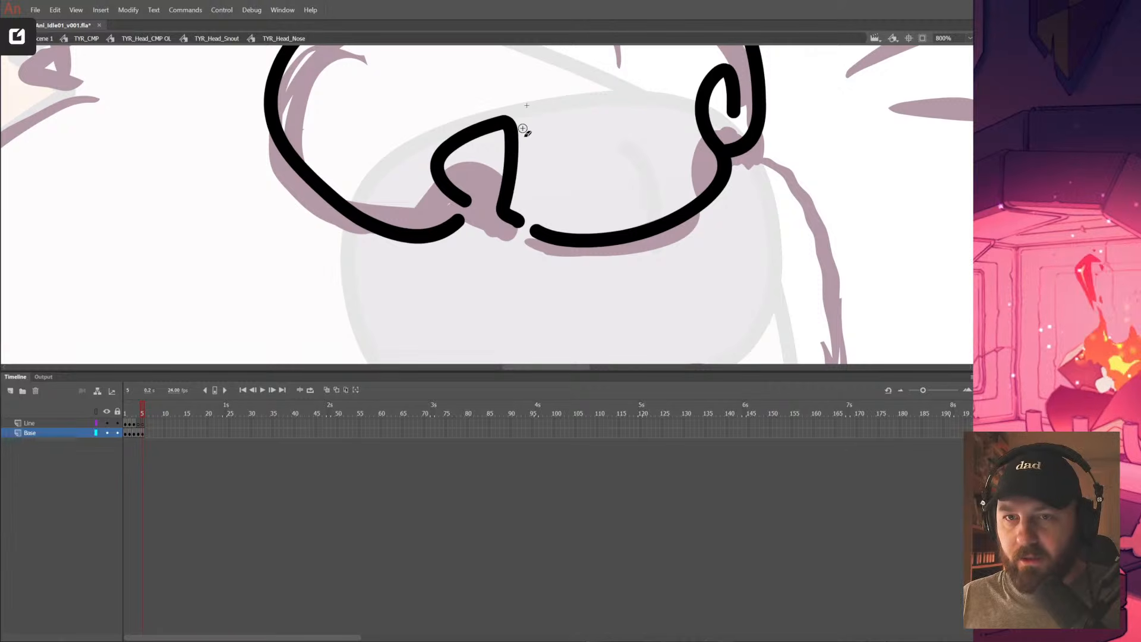
mouse_move(501, 125)
mouse_down()
mouse_move(499, 136)
mouse_move(476, 126)
mouse_move(456, 148)
mouse_move(490, 130)
mouse_move(459, 144)
mouse_up()
key(v)
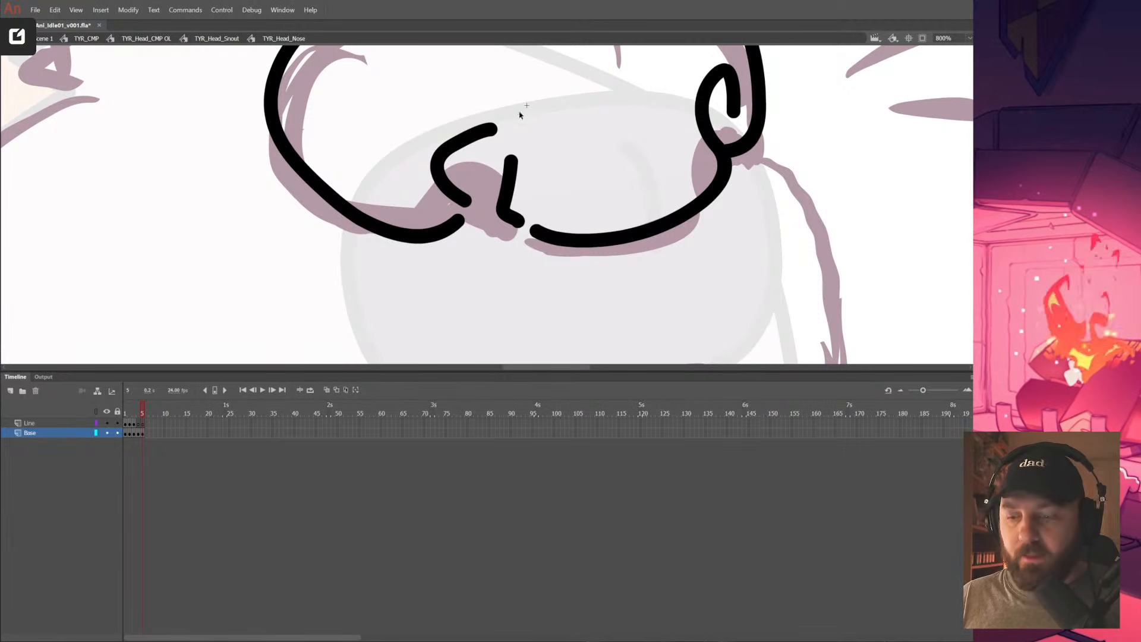
mouse_move(493, 129)
mouse_down()
mouse_move(453, 148)
mouse_move(510, 143)
mouse_move(511, 161)
mouse_move(485, 145)
mouse_move(499, 127)
mouse_up()
key(v)
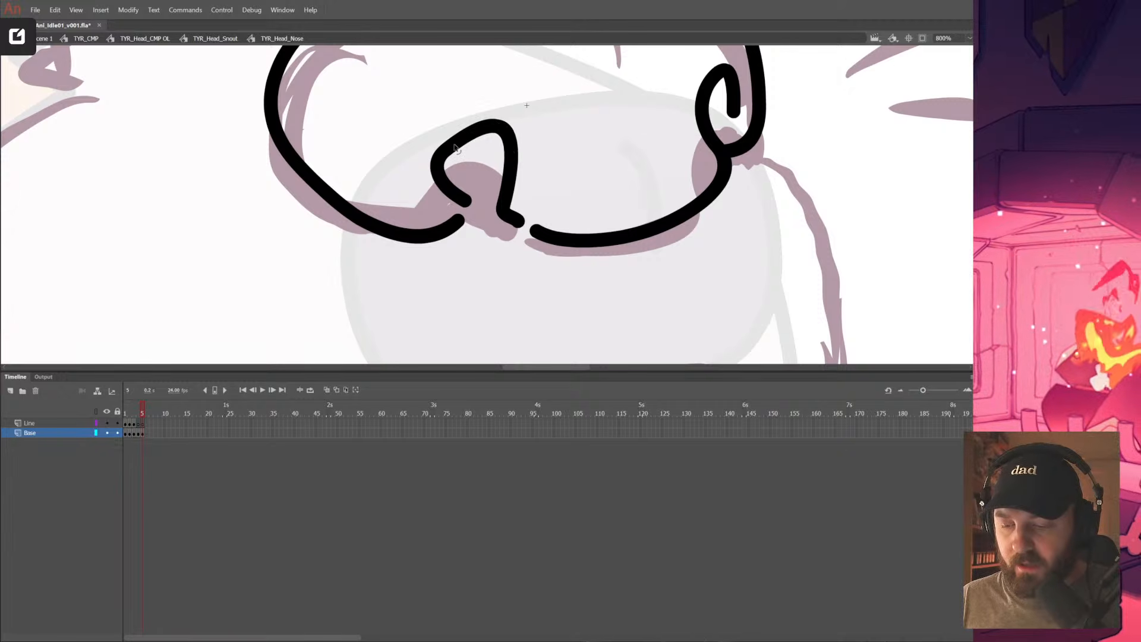
Trim the stroke ends below the left nostril, join them to the bottom curve and bend the join smooth
key(e)
drag(516, 218, 535, 229)
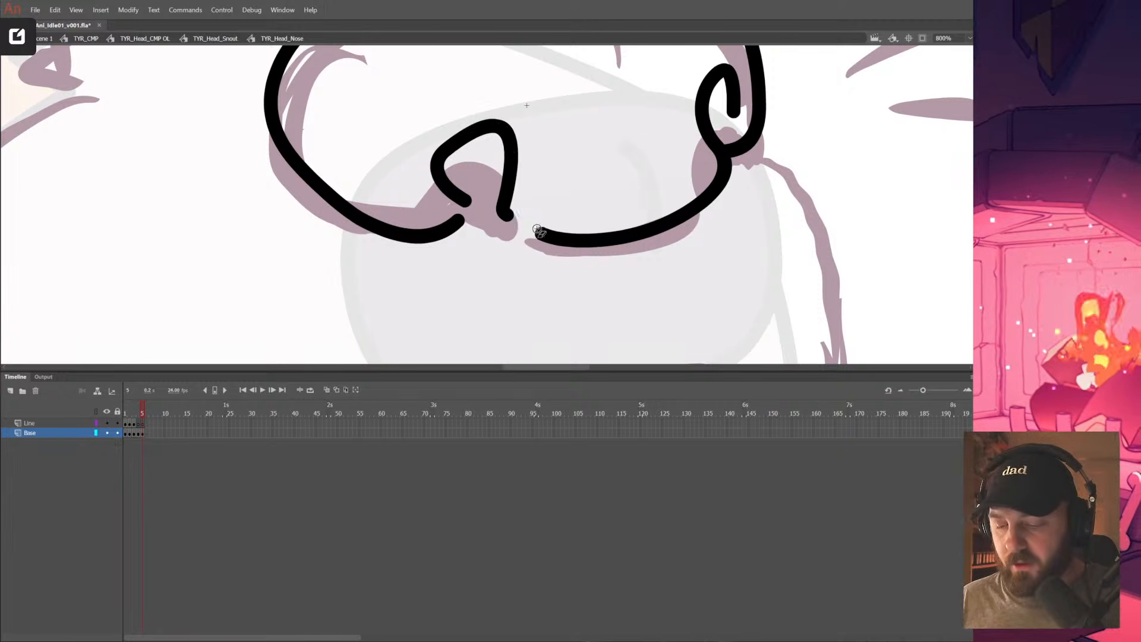
key(n)
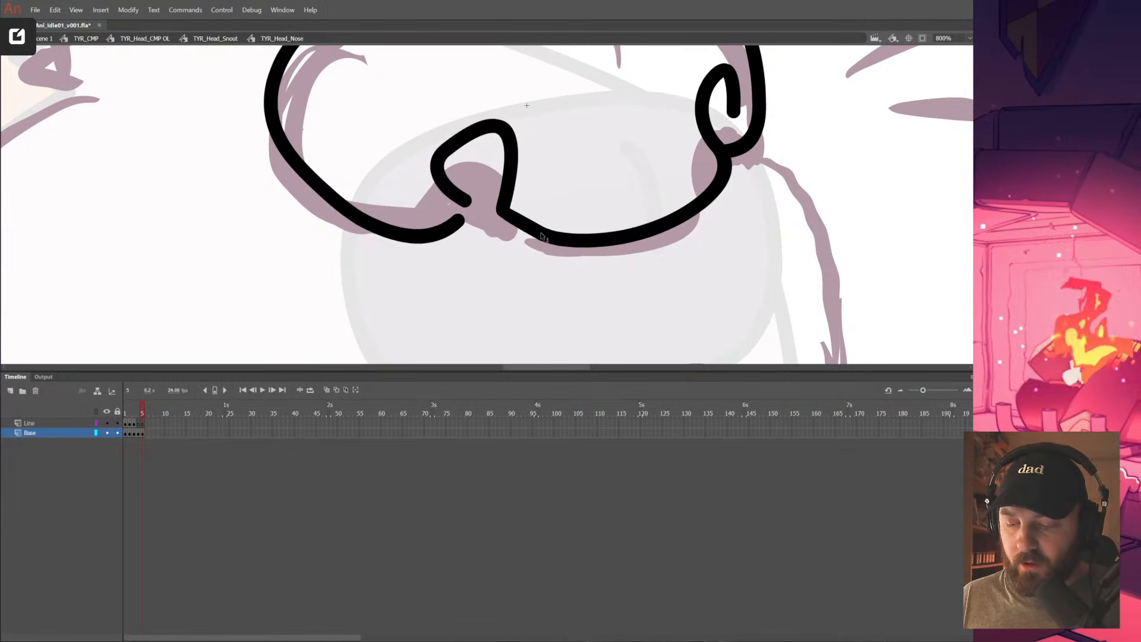
mouse_move(539, 232)
mouse_down()
mouse_move(557, 238)
mouse_move(535, 236)
mouse_up()
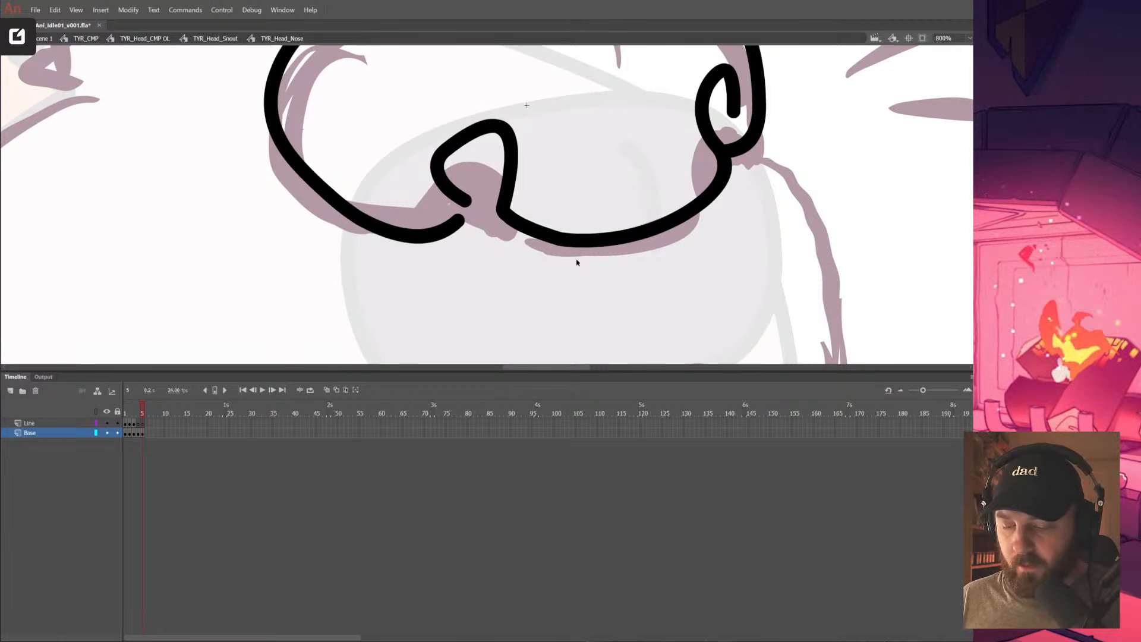
drag(533, 230, 553, 244)
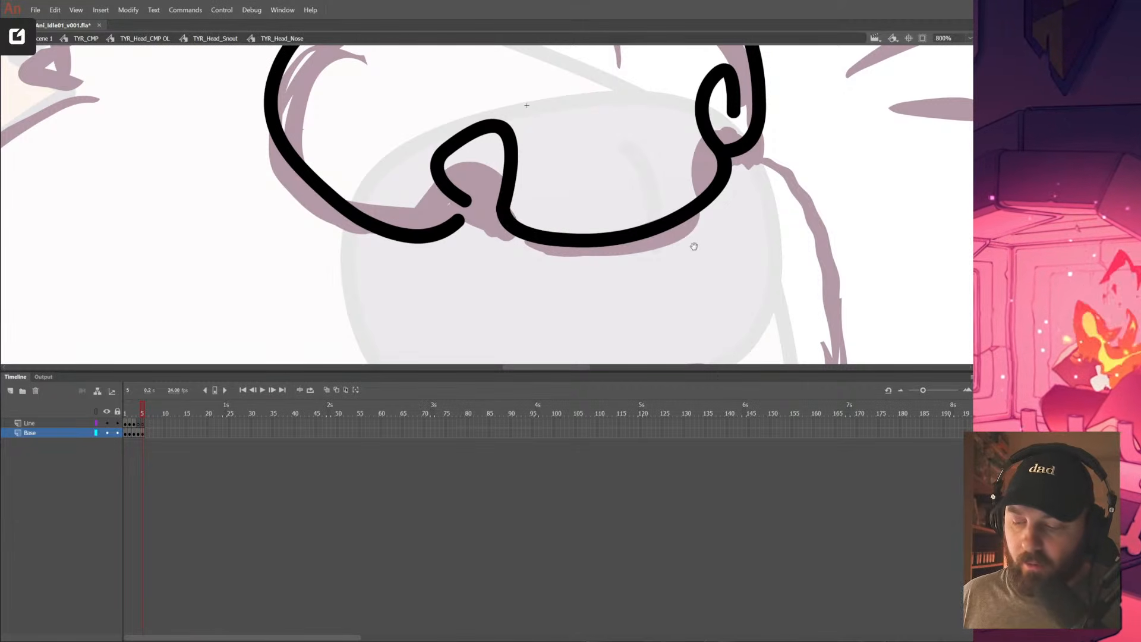
scroll(683, 255, up, 2)
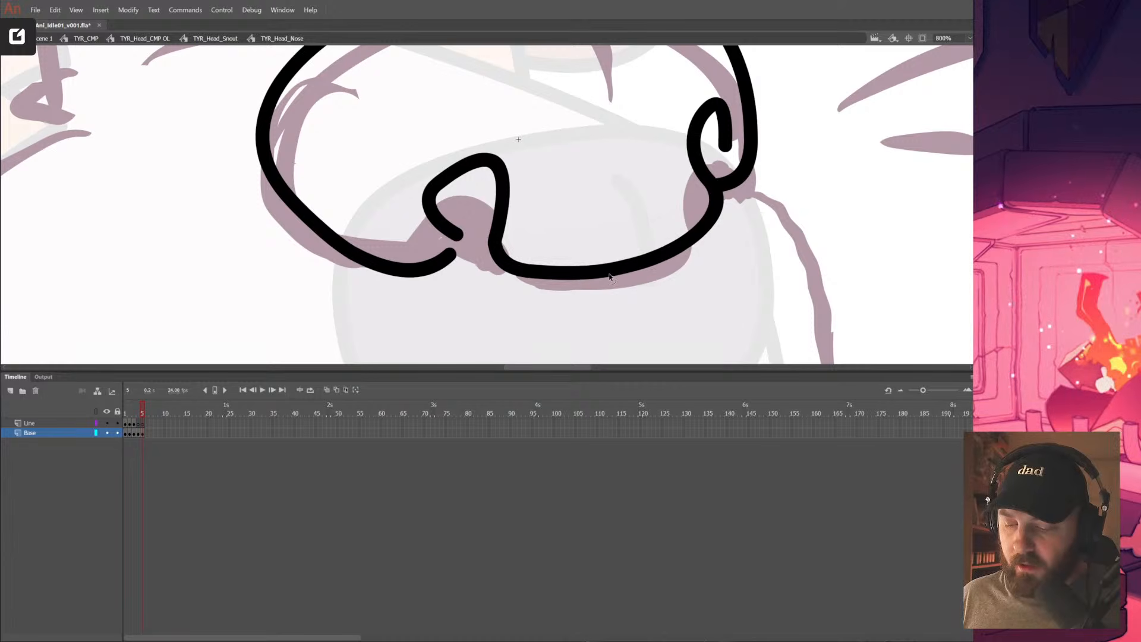
drag(629, 272, 642, 267)
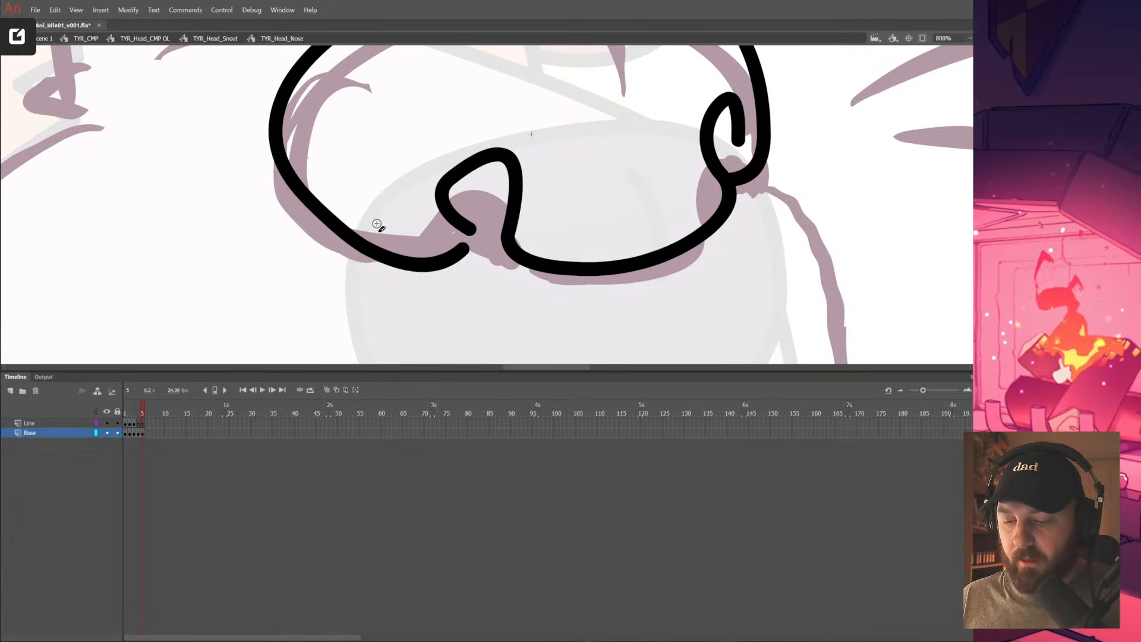
Connect the end of the lower-left outline to the left nostril's hook with a curved stroke
mouse_move(365, 245)
mouse_down()
mouse_move(467, 223)
mouse_move(465, 247)
mouse_move(461, 230)
mouse_move(477, 231)
mouse_move(464, 177)
mouse_up()
key(v)
alt+click(721, 225)
alt+click(721, 225)
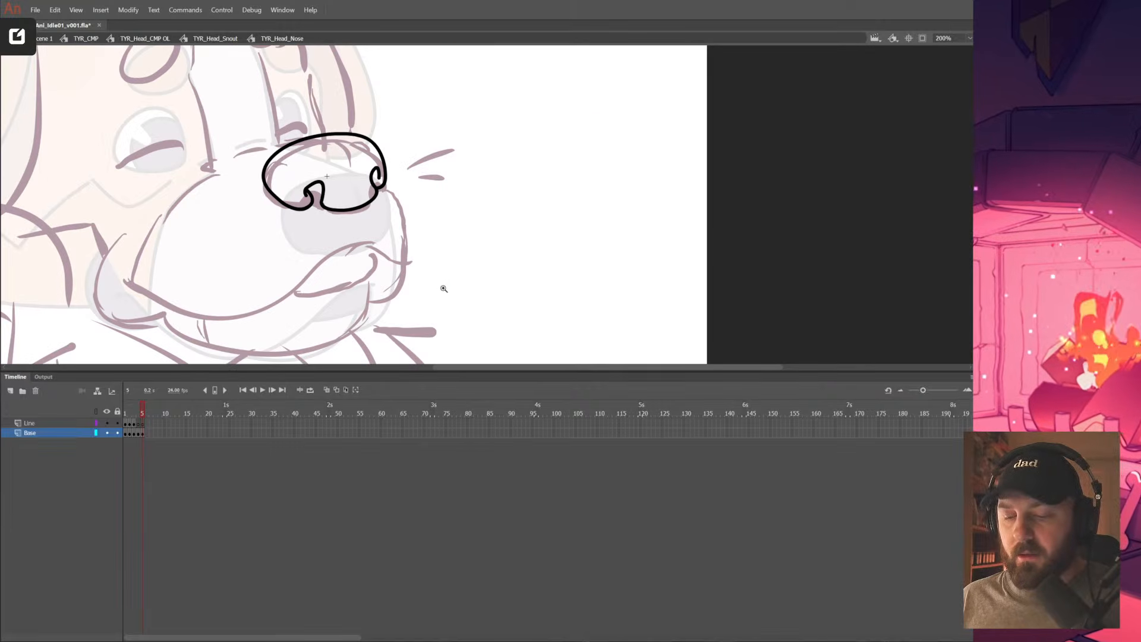
click(368, 177)
click(368, 177)
scroll(470, 313, down, 3)
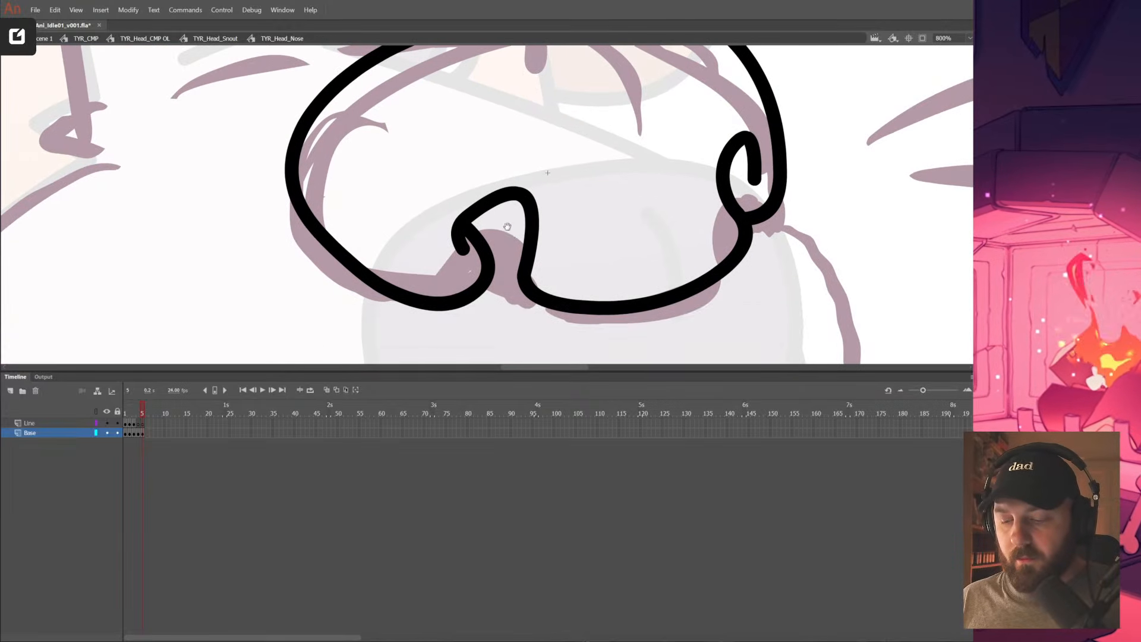
Try an arched stroke across the left nostril and delete the segment joining it to the hook
drag(487, 243, 476, 244)
key(v)
click(474, 234)
key(Delete)
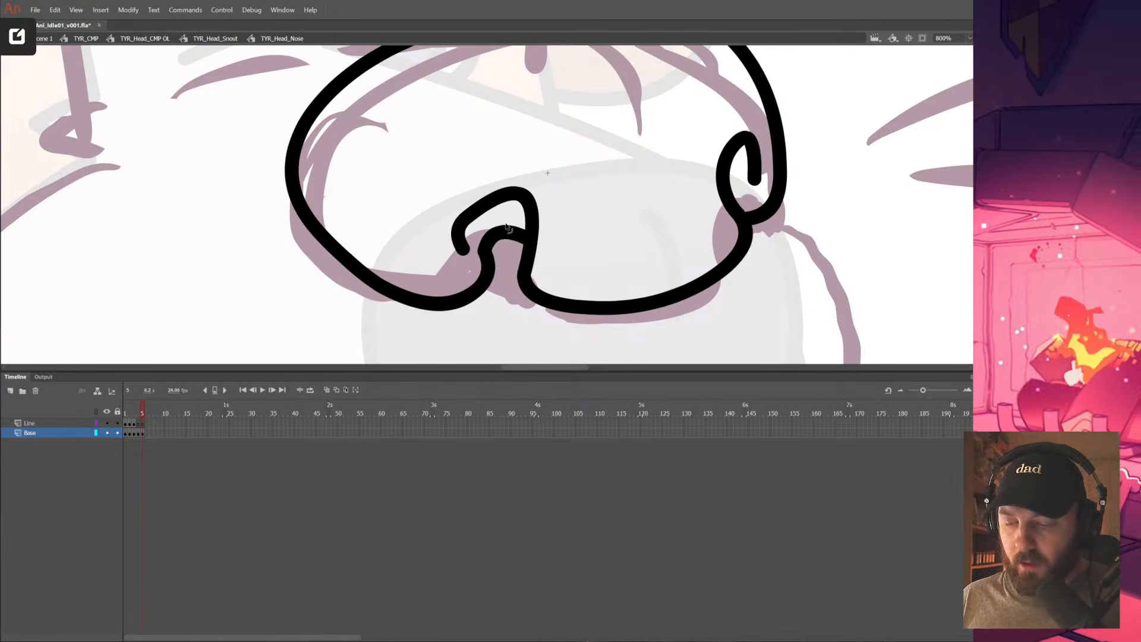
alt+click(714, 257)
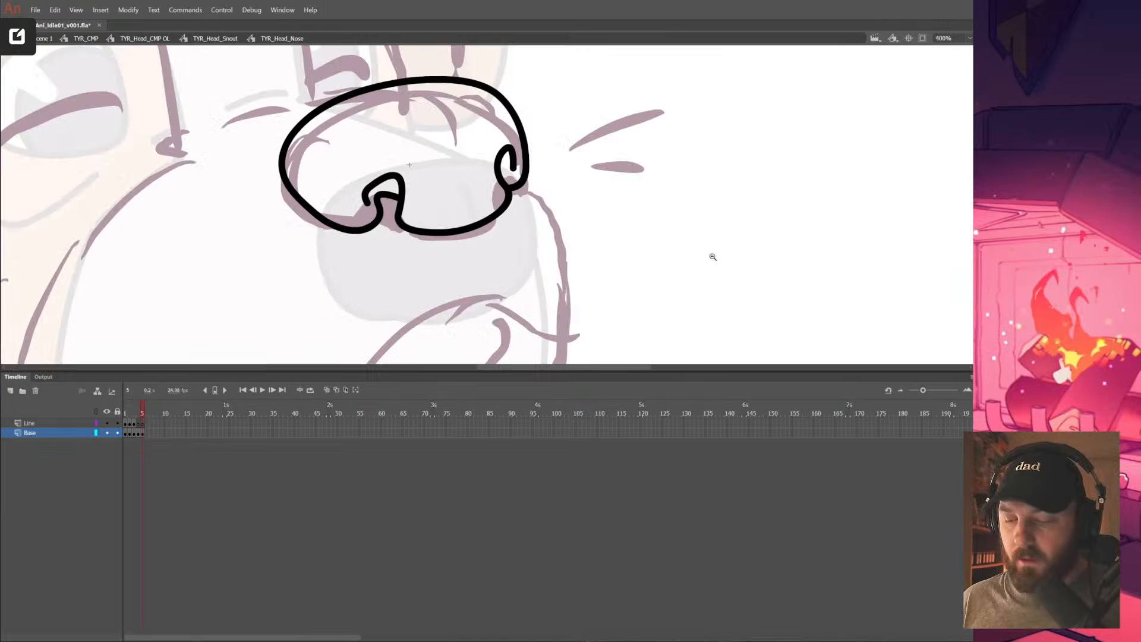
alt+click(713, 257)
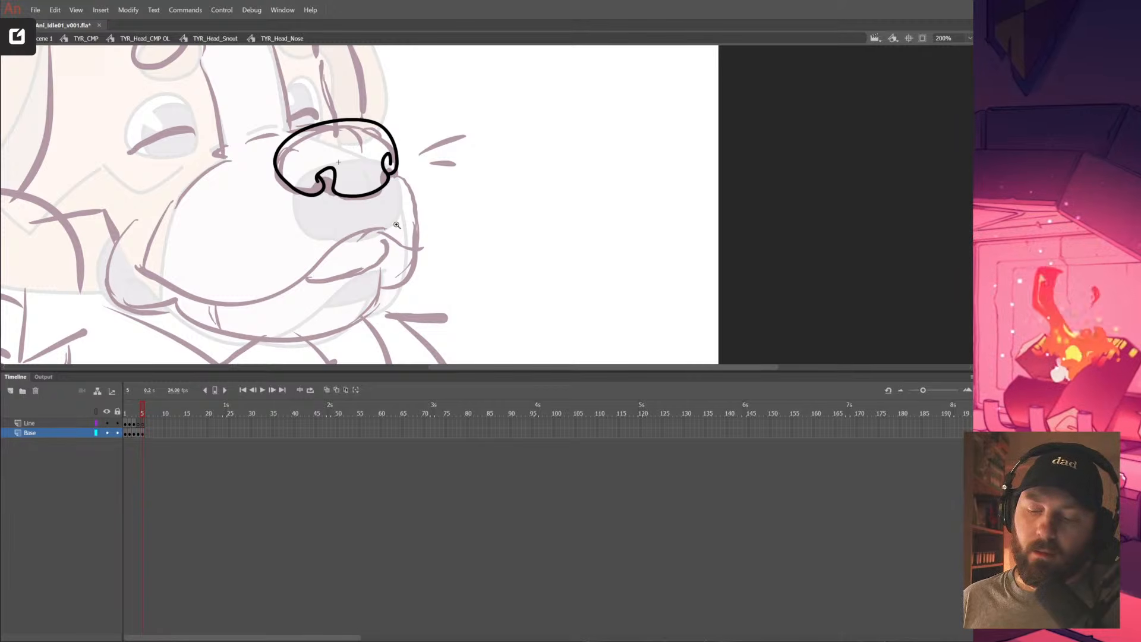
Try a curved stroke inside the left nostril running down to the bottom curve, and undo it
drag(397, 226, 573, 272)
click(533, 230)
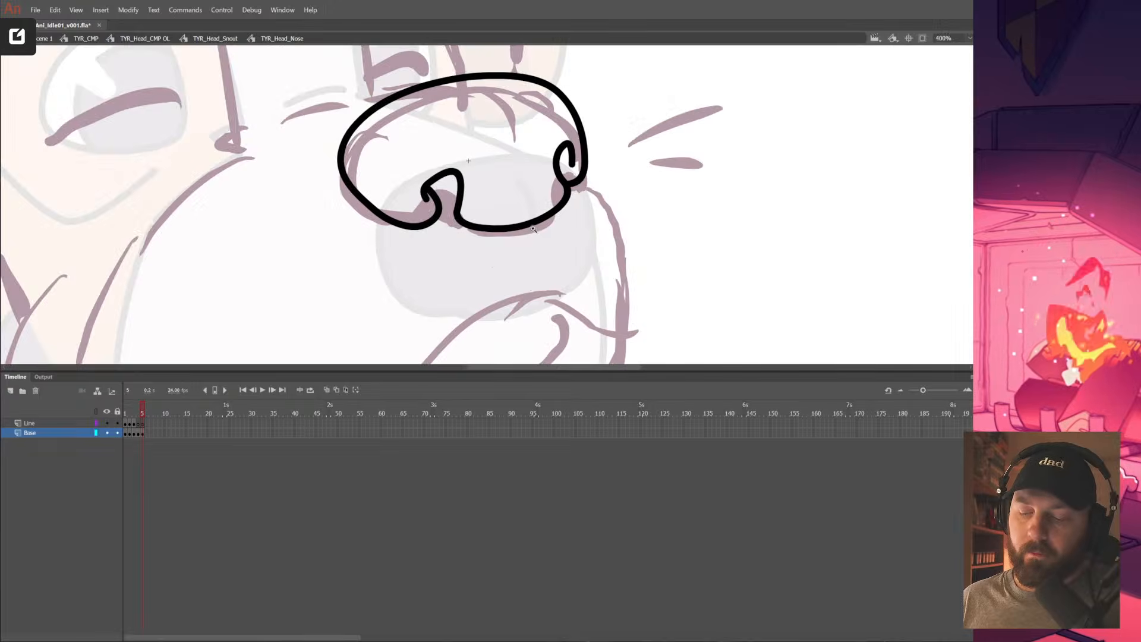
click(533, 230)
drag(439, 218, 556, 310)
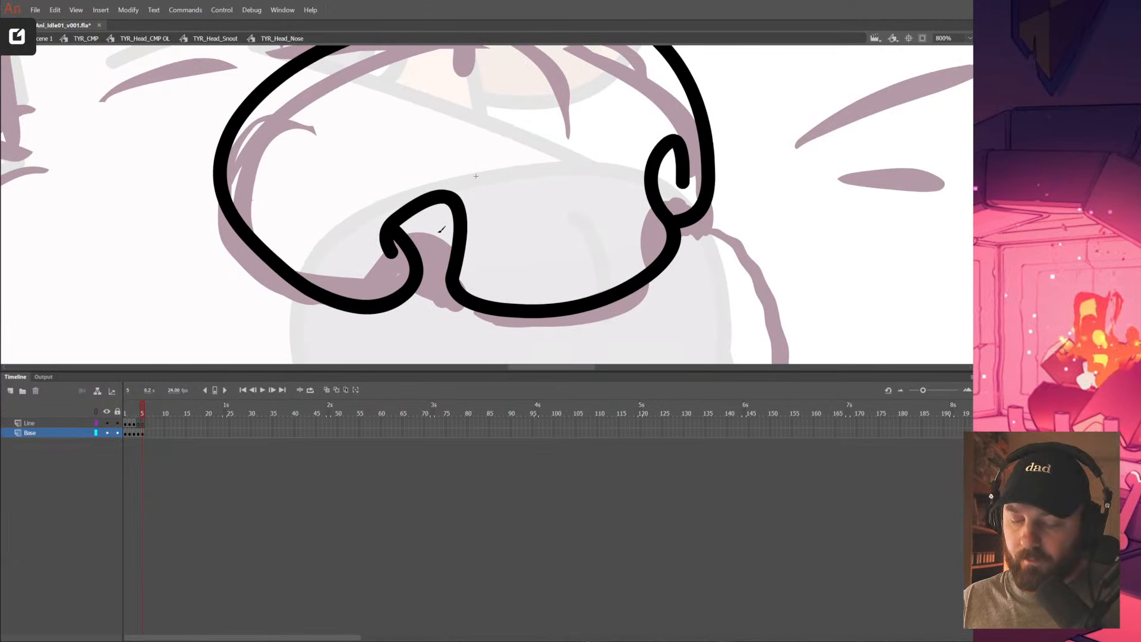
drag(431, 226, 458, 300)
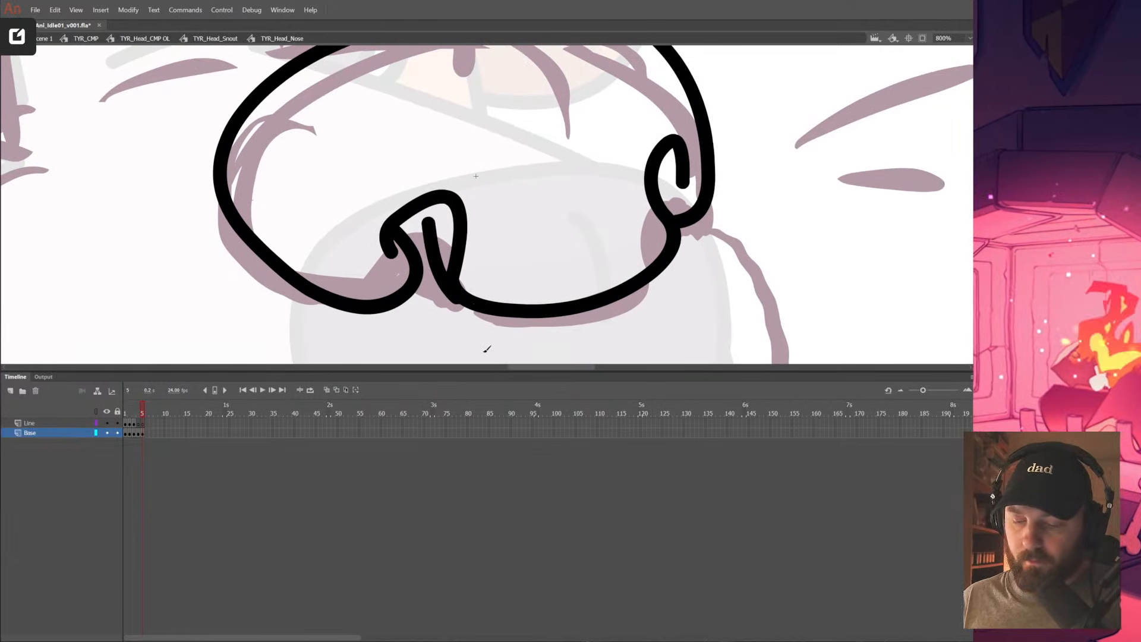
key(ctrl+z)
Try replacing the left nostril's right edge with a straight slanted stroke up to the arch, and undo that stroke
key(e)
drag(460, 239, 456, 270)
drag(454, 222, 463, 230)
key(b)
drag(456, 288, 429, 209)
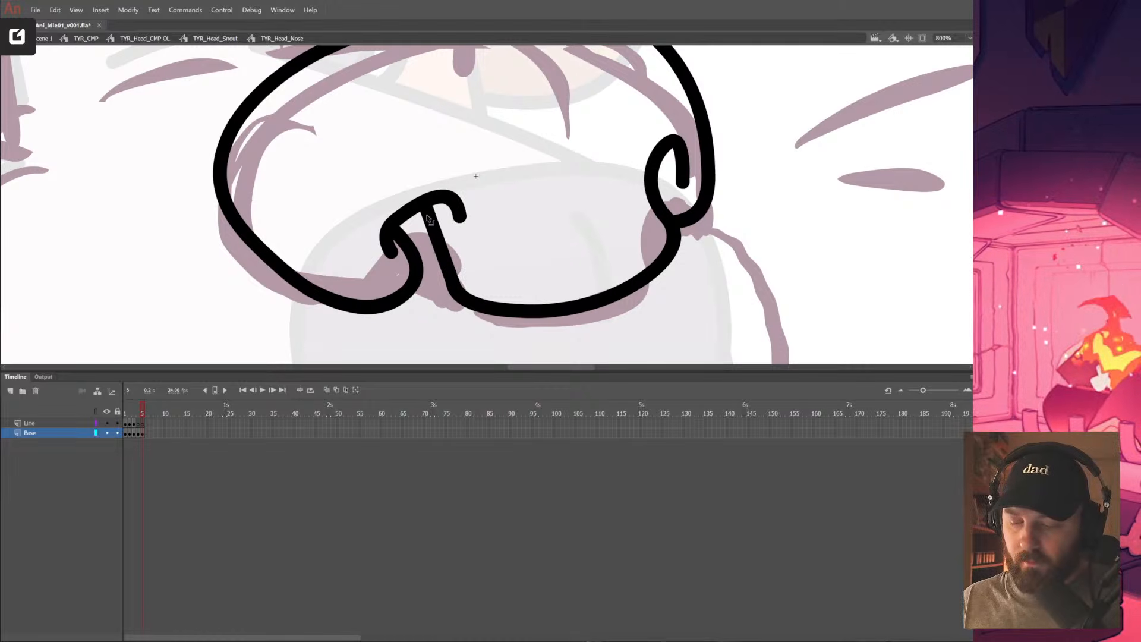
key(ctrl+z)
key(ctrl+z)
Try a curved stroke from under the left nostril's arch into the bottom curve in place of the right edge
key(e)
drag(451, 279, 460, 290)
key(b)
drag(423, 216, 471, 298)
key(v)
mouse_move(450, 259)
mouse_down()
mouse_move(439, 270)
mouse_move(470, 302)
mouse_up()
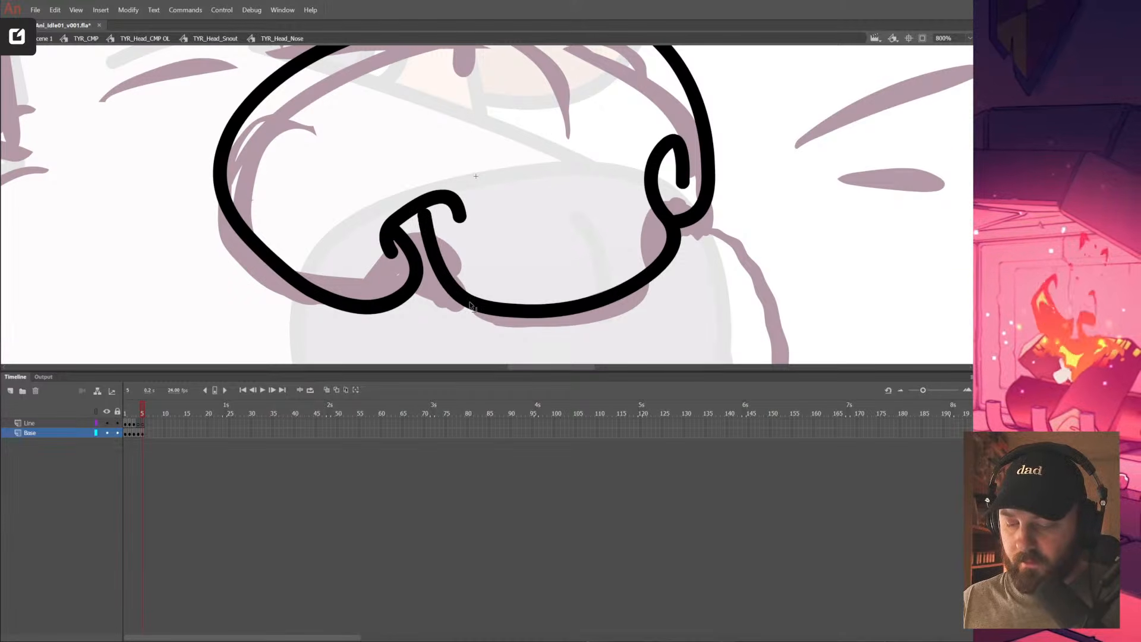
mouse_move(460, 219)
mouse_down()
mouse_move(458, 271)
mouse_move(466, 227)
mouse_up()
key(v)
key(ctrl+minus)
key(ctrl+minus)
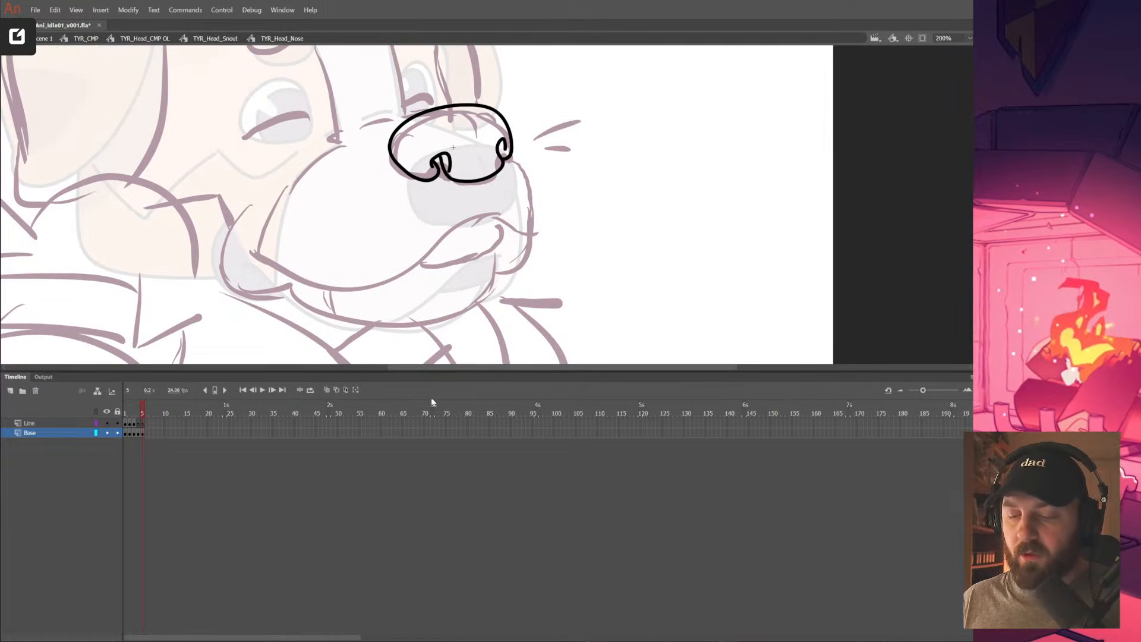
Undo the slanted inner stroke and the erasing so the left nostril has its original right edge again
drag(524, 230, 587, 306)
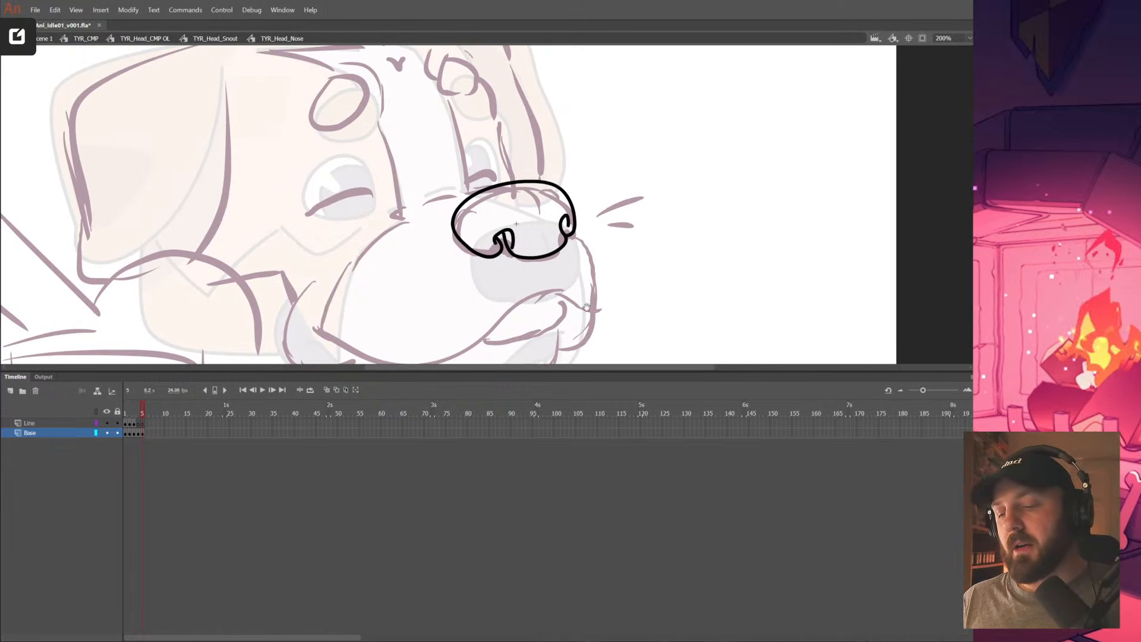
click(533, 241)
click(533, 241)
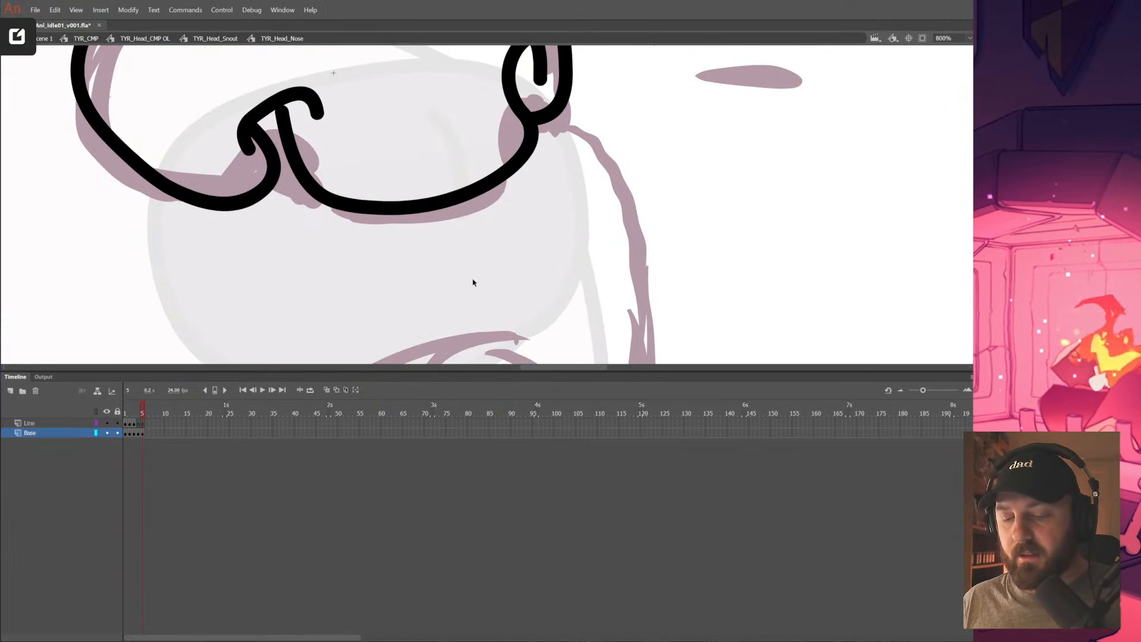
key(ctrl+z)
key(ctrl+z)
key(ctrl+z)
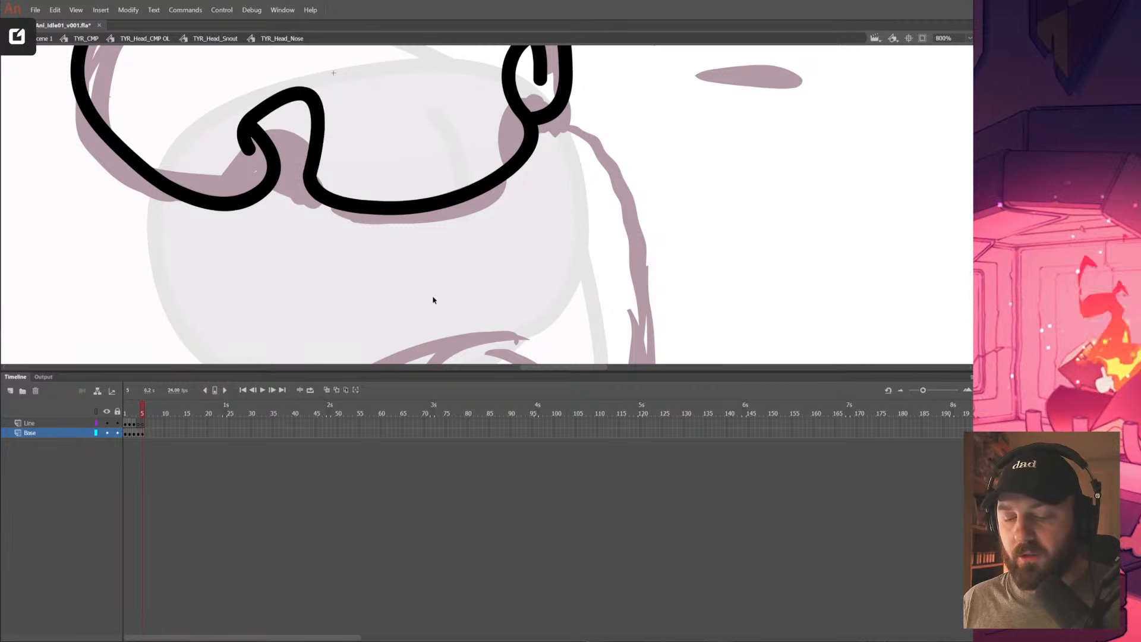
Draw a centre crease from the nose's top edge down toward its middle and bend it into a smooth curve
drag(489, 223, 589, 327)
drag(537, 180, 541, 229)
drag(462, 68, 526, 213)
key(v)
drag(505, 165, 532, 200)
drag(521, 124, 513, 122)
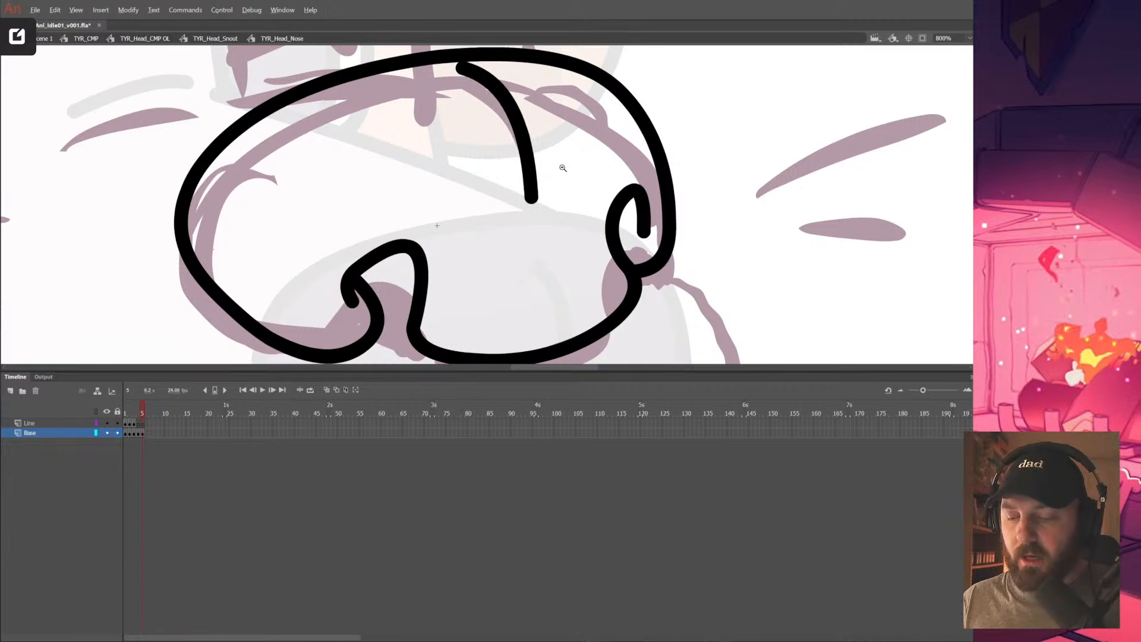
Compare the new nose outline with the nose artwork on frame 1, and return to frame 5
ctrl+alt+click(562, 167)
ctrl+alt+click(557, 161)
drag(525, 311, 713, 178)
drag(662, 219, 645, 306)
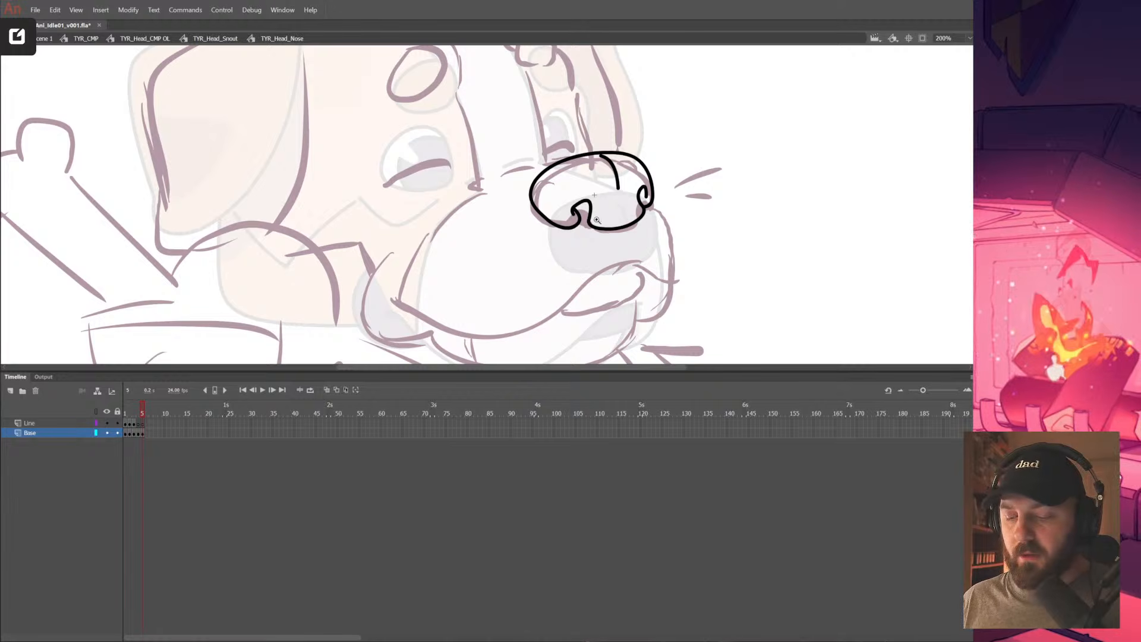
ctrl+alt+click(613, 237)
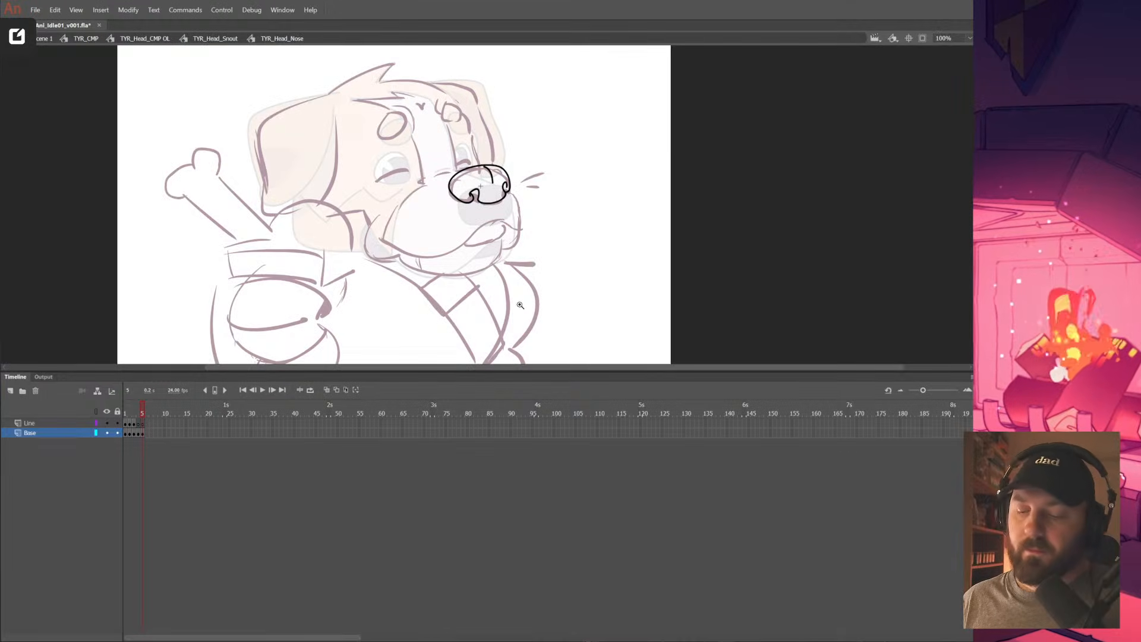
drag(143, 418, 118, 418)
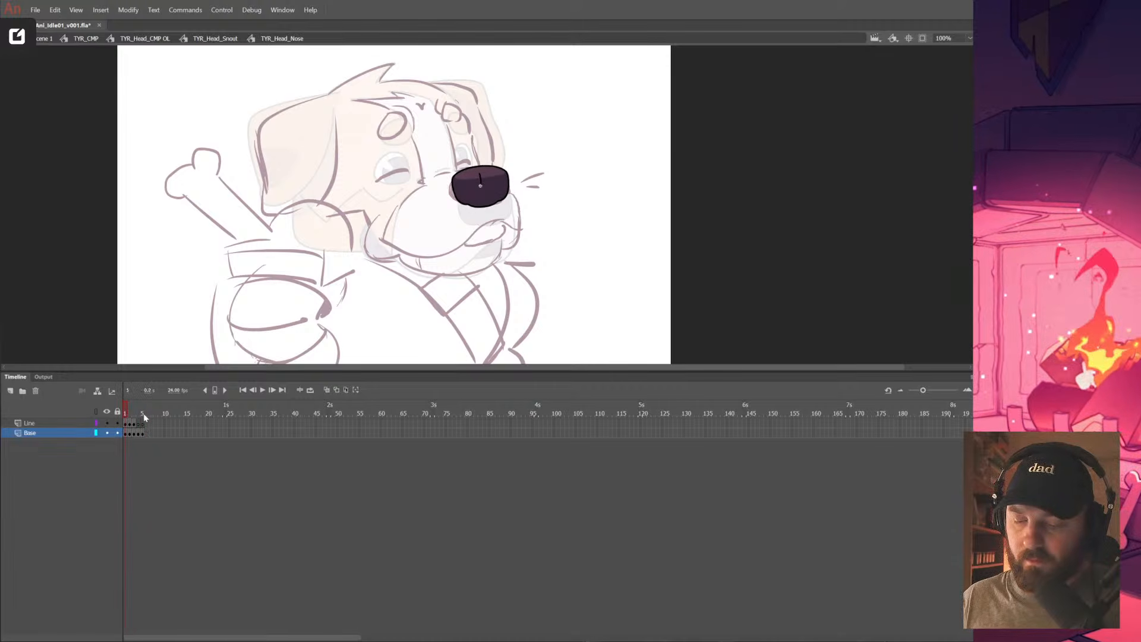
click(143, 433)
Remove the left nostril's arch and hook, and connect the lower-left outline to the bottom curve with a small bump
click(479, 186)
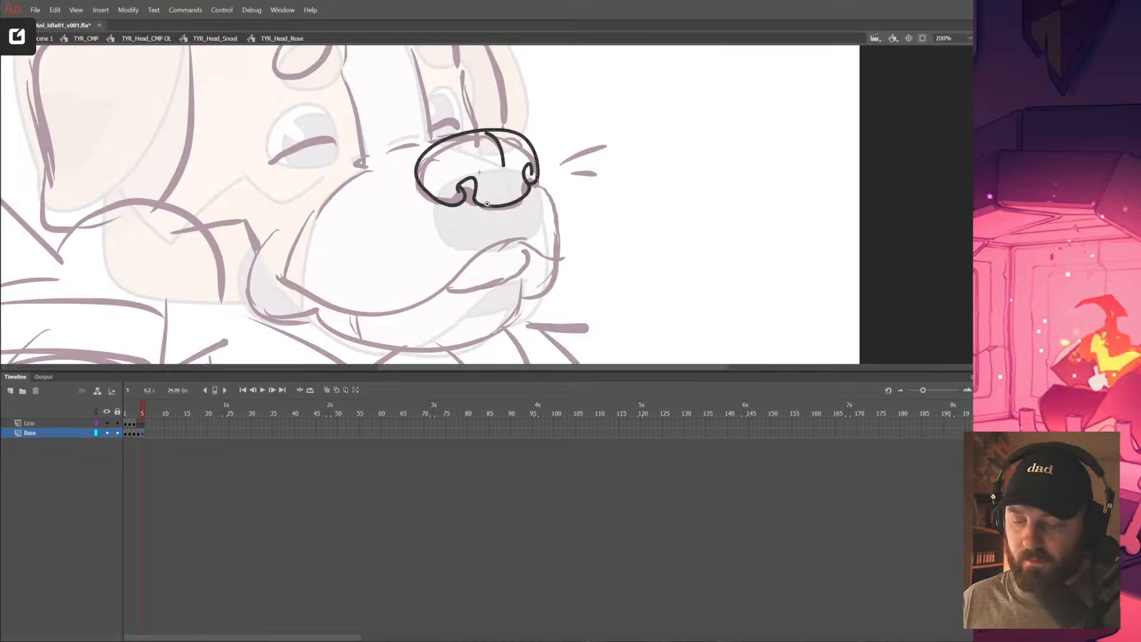
click(477, 189)
click(476, 188)
drag(477, 142, 475, 146)
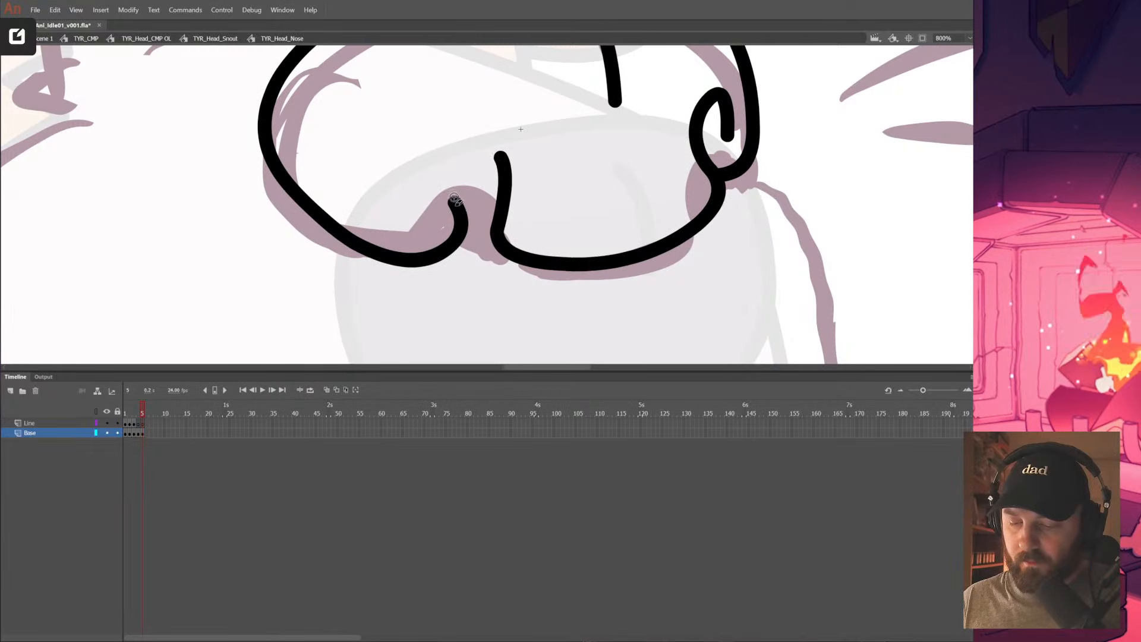
mouse_move(458, 230)
mouse_down()
mouse_move(492, 229)
mouse_move(494, 213)
mouse_up()
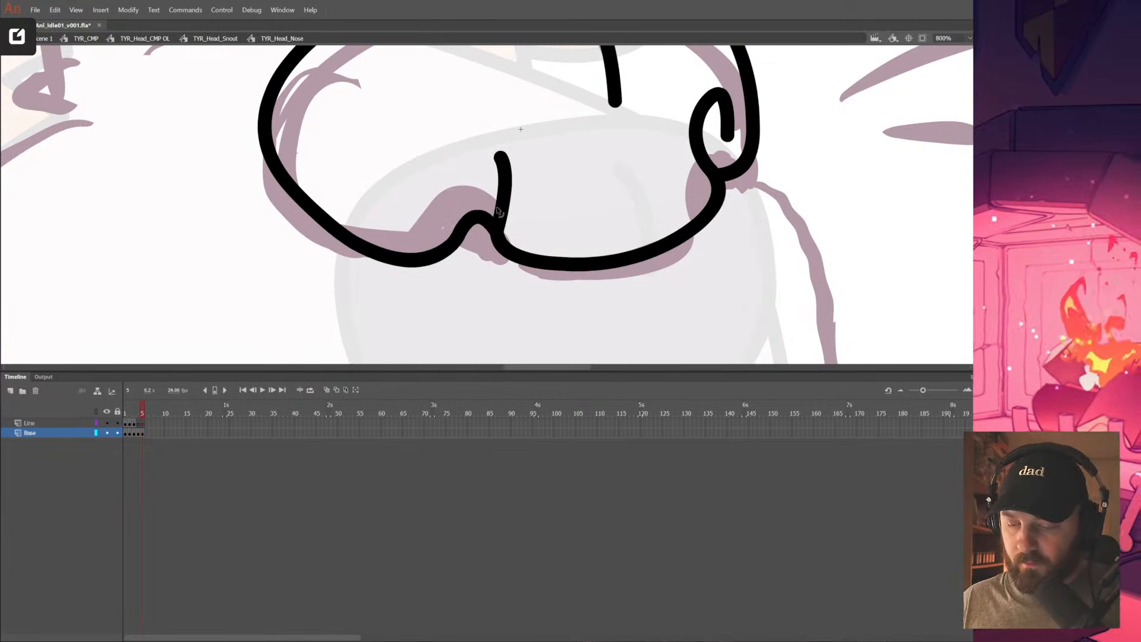
Delete the leftover right edge of the left nostril and clean up the join between the bump and the bottom curve
click(502, 219)
key(Delete)
key(e)
click(497, 235)
key(v)
drag(493, 228, 464, 240)
key(ctrl+z)
key(ctrl+minus)
key(ctrl+minus)
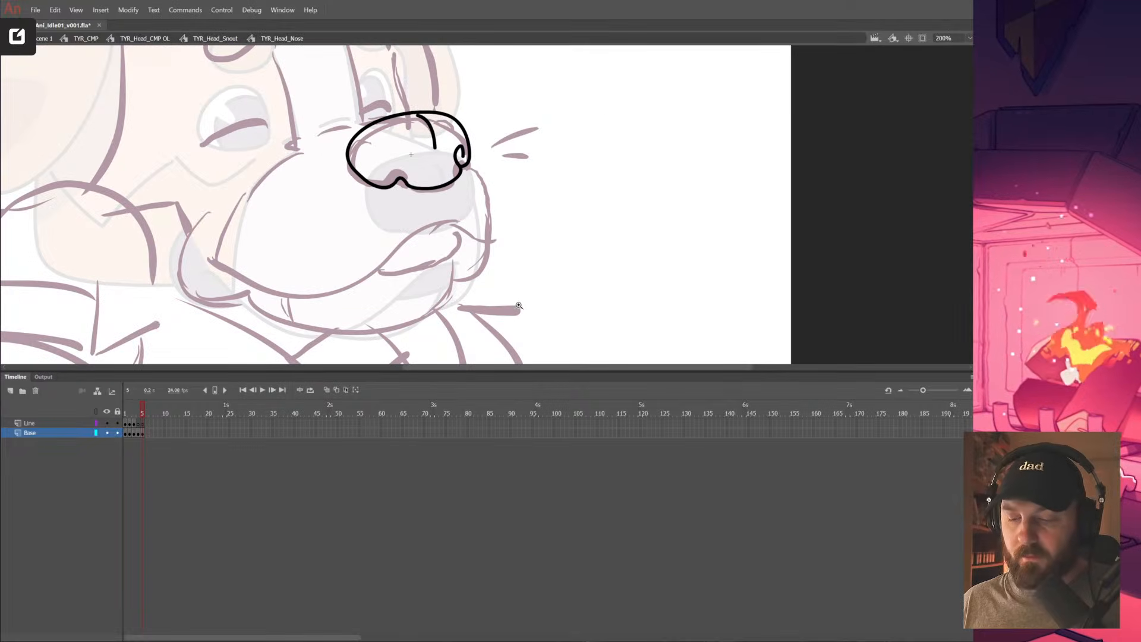
Delete the right nostril's loop so only a small notch is left in the outline
click(501, 187)
click(501, 187)
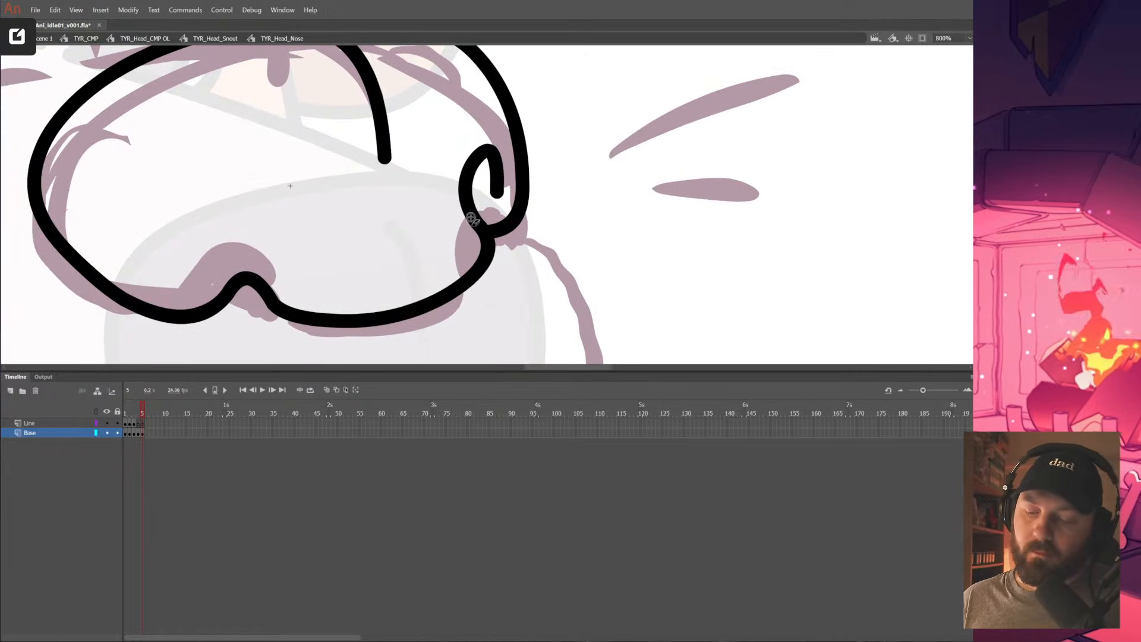
mouse_move(490, 224)
mouse_down()
mouse_move(484, 236)
mouse_move(688, 191)
mouse_up()
key(v)
click(425, 235)
key(Delete)
Reshape the left nostril's bump into a wider, softer arch along the bottom of the nose
drag(391, 265, 462, 262)
key(v)
drag(438, 262, 447, 241)
key(z)
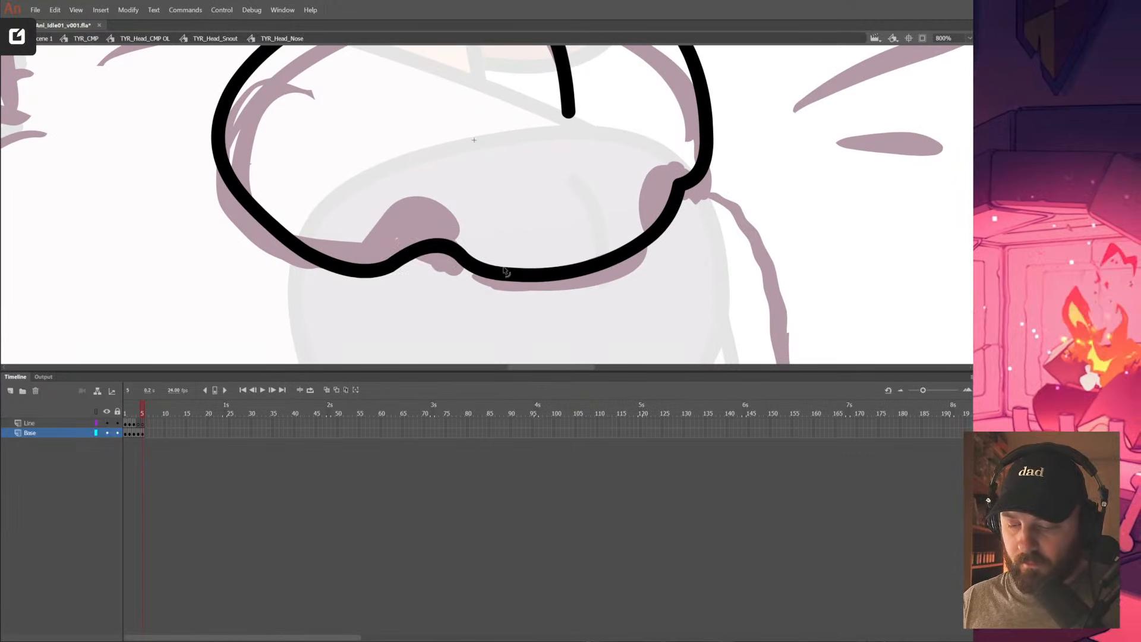
alt+click(679, 244)
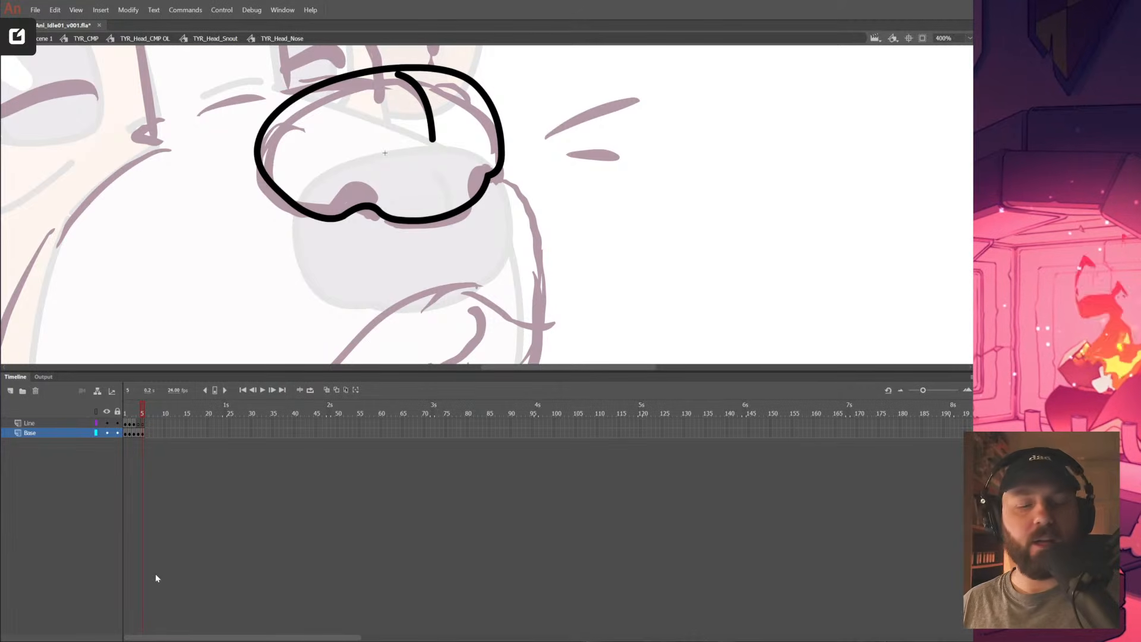
Examine the simplified nose outline against the sketch at different magnifications
click(464, 255)
drag(572, 260, 535, 259)
alt+click(551, 257)
alt+click(554, 257)
alt+click(557, 256)
alt+click(556, 254)
drag(474, 190, 542, 268)
scroll(497, 237, up, 2)
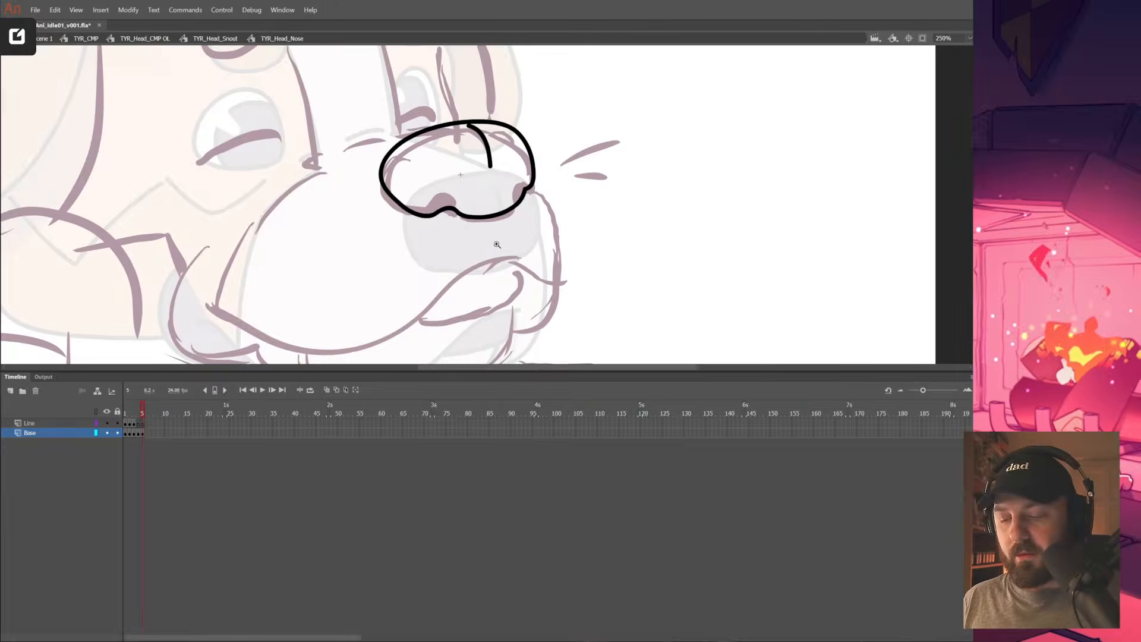
drag(496, 183, 537, 278)
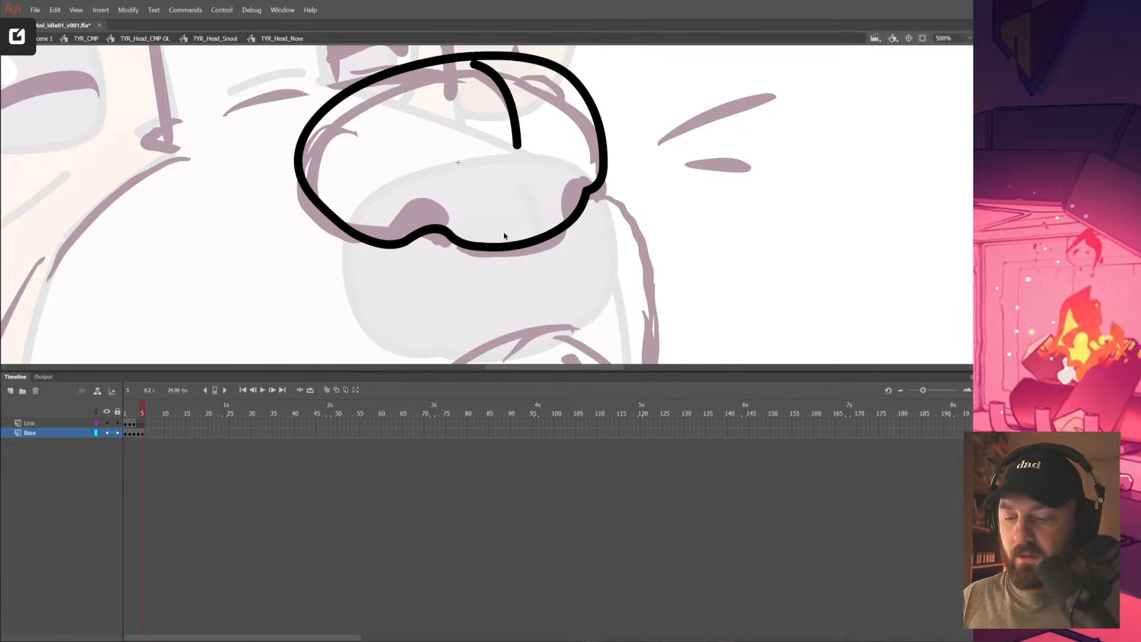
Delete and redraw the stretch of outline between the left nostril's bump and the bottom curve
scroll(446, 280, up, 1)
click(463, 242)
key(Delete)
mouse_move(453, 186)
mouse_down()
mouse_move(529, 210)
mouse_move(506, 216)
mouse_move(586, 208)
mouse_move(562, 213)
mouse_up()
key(v)
key(ctrl+z)
key(e)
click(515, 211)
Remove the right nostril's notch, opening a gap between the right outline and the bottom curve
key(v)
mouse_move(736, 139)
mouse_down()
mouse_move(672, 257)
mouse_move(668, 222)
mouse_up()
key(e)
click(660, 220)
key(v)
key(ctrl+z)
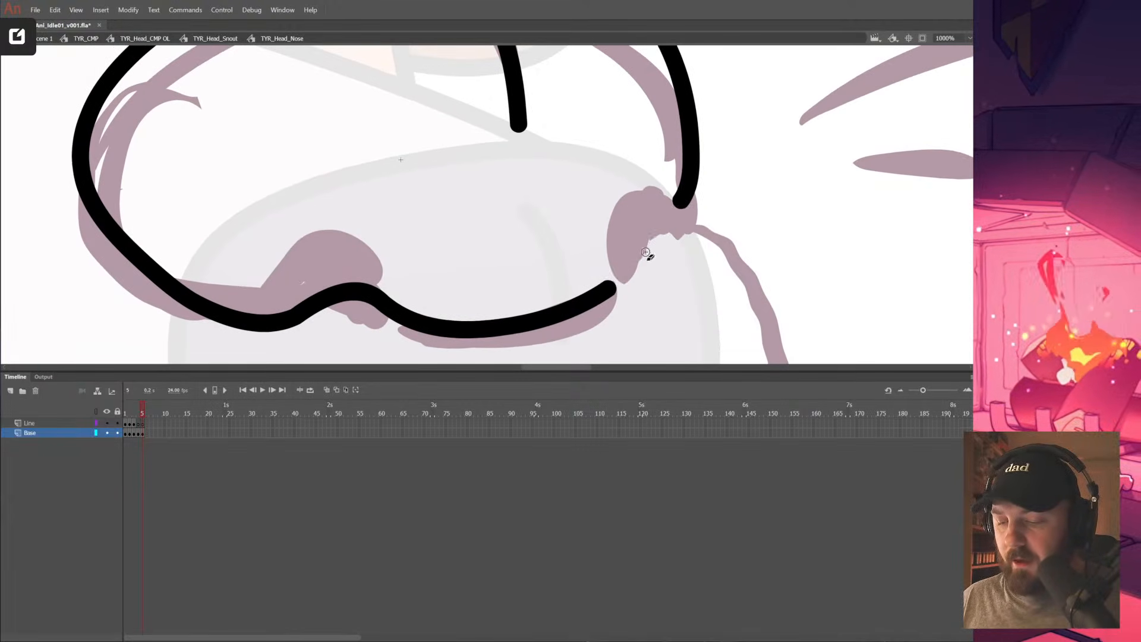
Extend the bottom curve up into the right nostril, shorten its tip, and curve the right outline down to meet it
drag(640, 220, 612, 289)
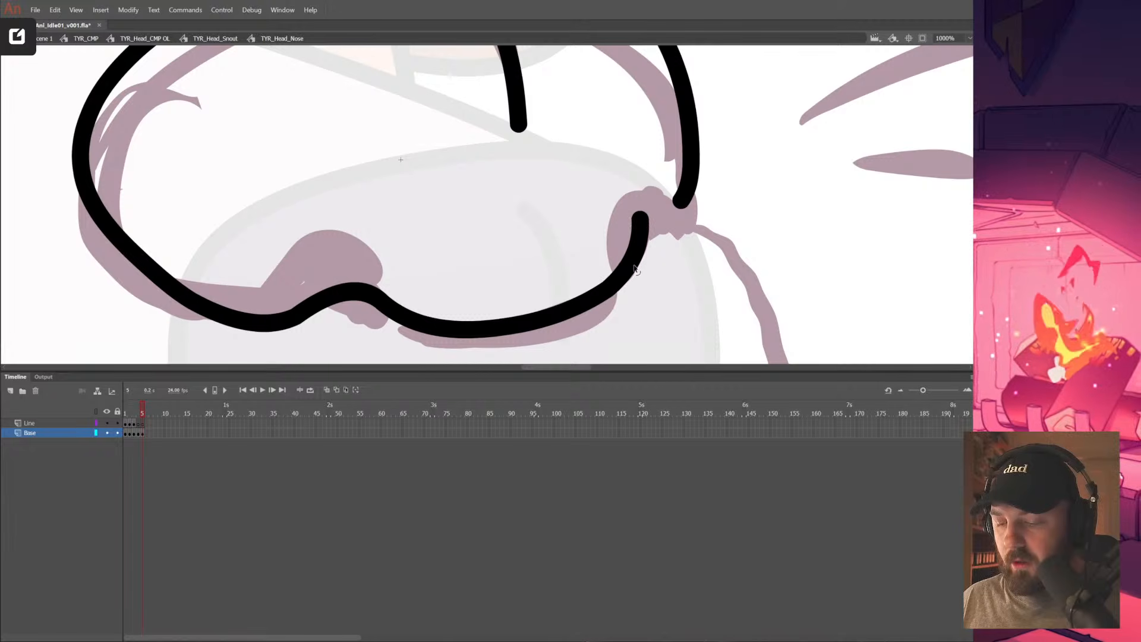
drag(642, 211, 645, 232)
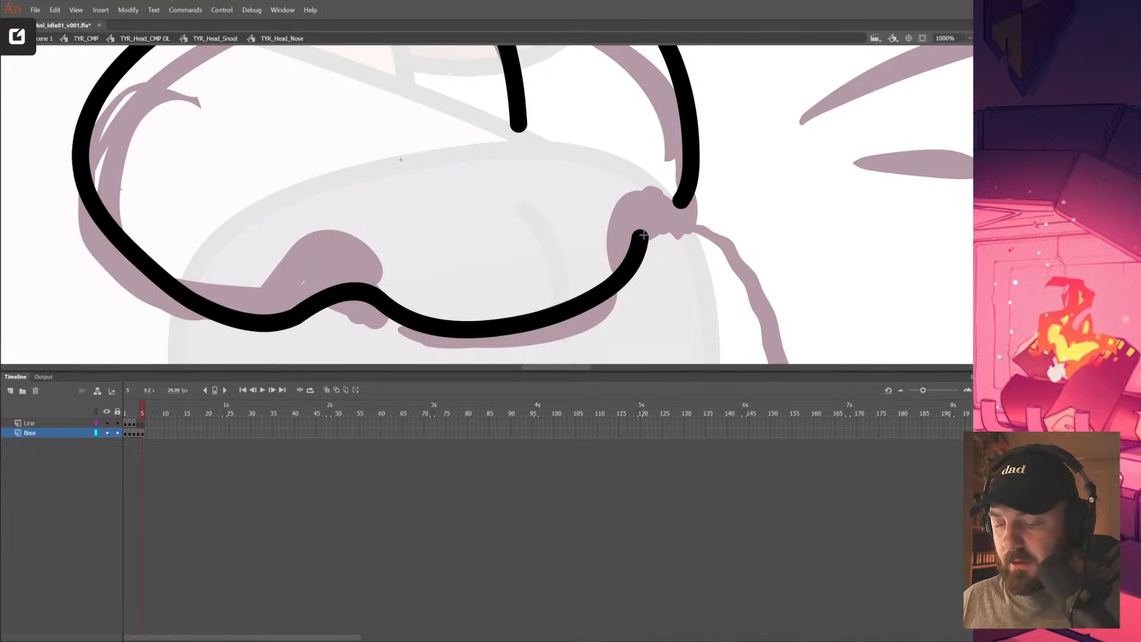
mouse_move(699, 170)
mouse_down()
mouse_move(673, 229)
mouse_move(691, 188)
mouse_up()
mouse_move(693, 141)
mouse_down()
mouse_move(686, 203)
mouse_move(653, 253)
mouse_move(668, 230)
mouse_move(685, 245)
mouse_move(642, 255)
mouse_up()
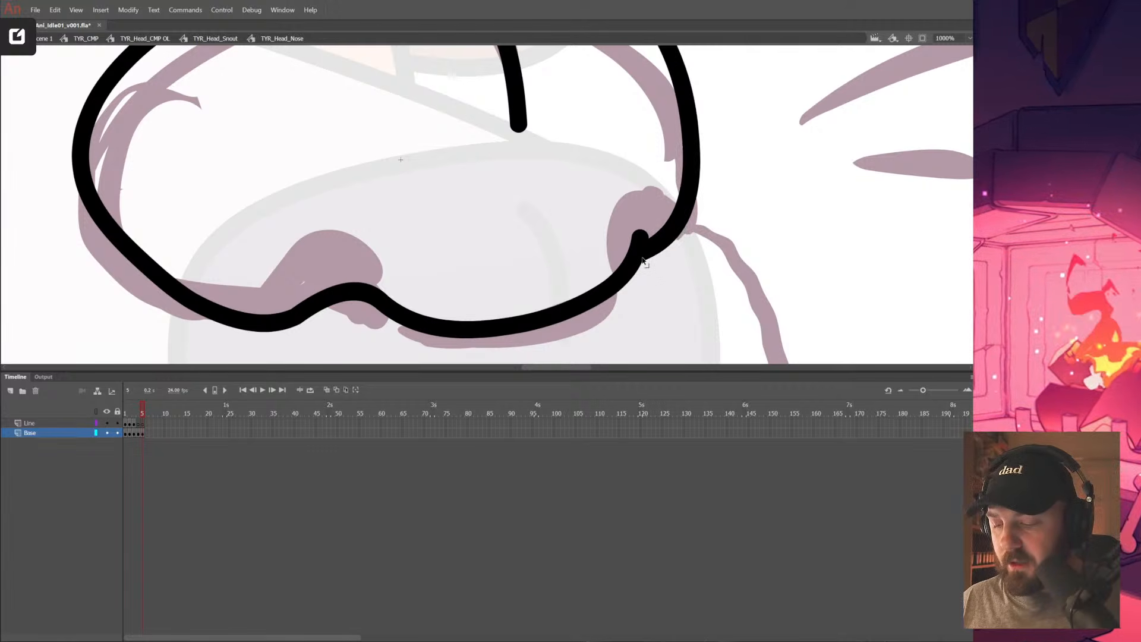
drag(684, 212, 686, 211)
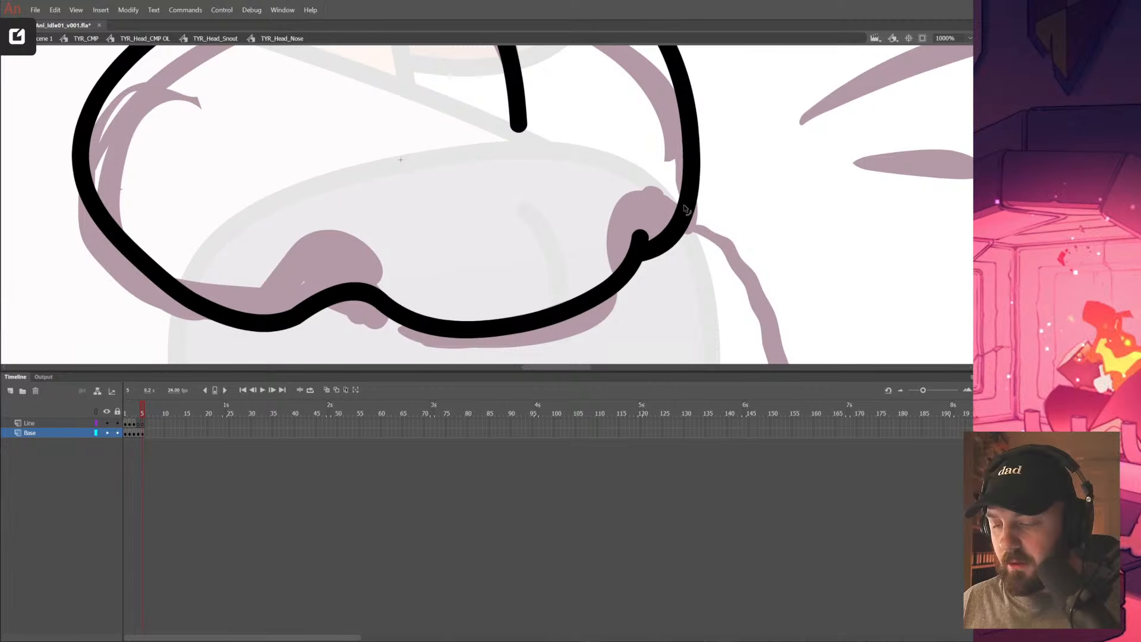
key(ctrl+minus)
key(ctrl+minus)
drag(461, 260, 706, 274)
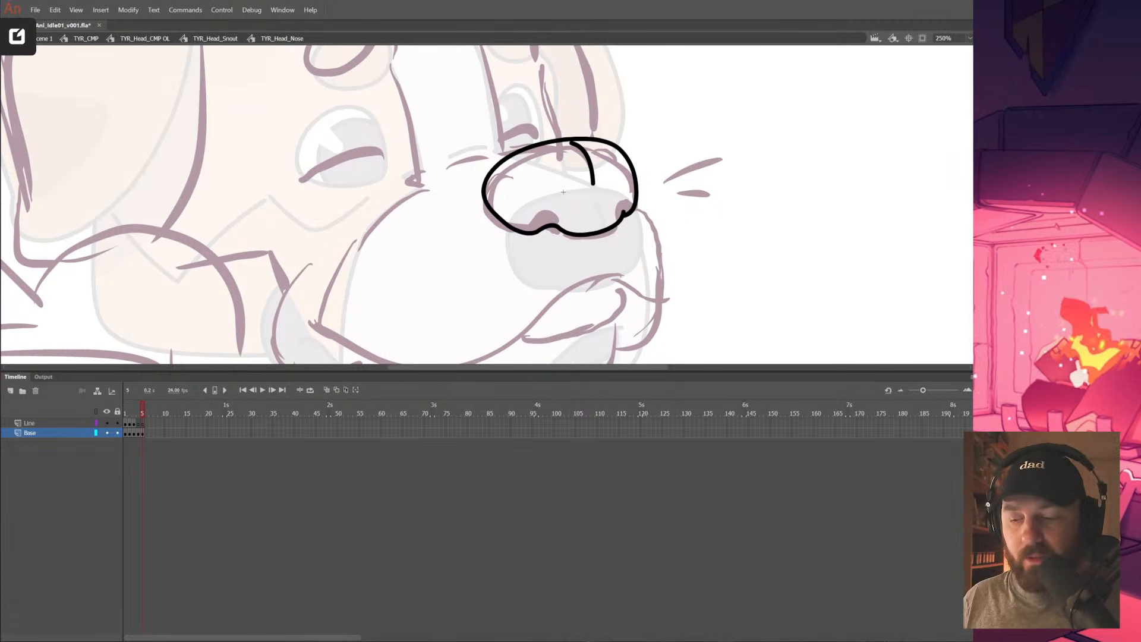
Smooth the kink on the right side of the left nostril's bump
click(644, 236)
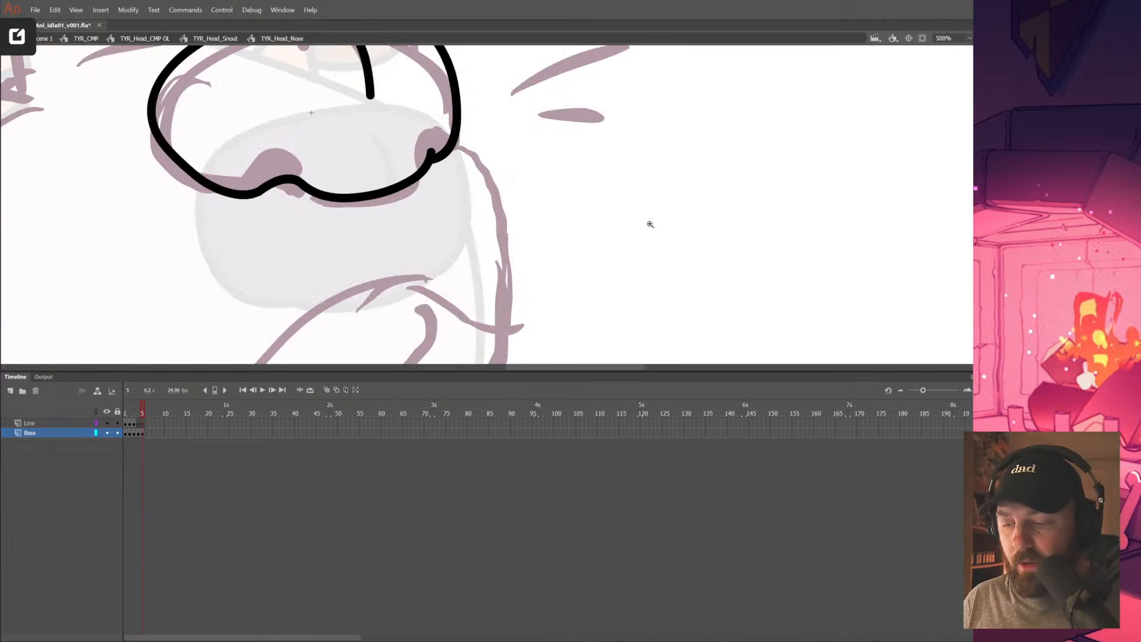
click(416, 182)
click(416, 182)
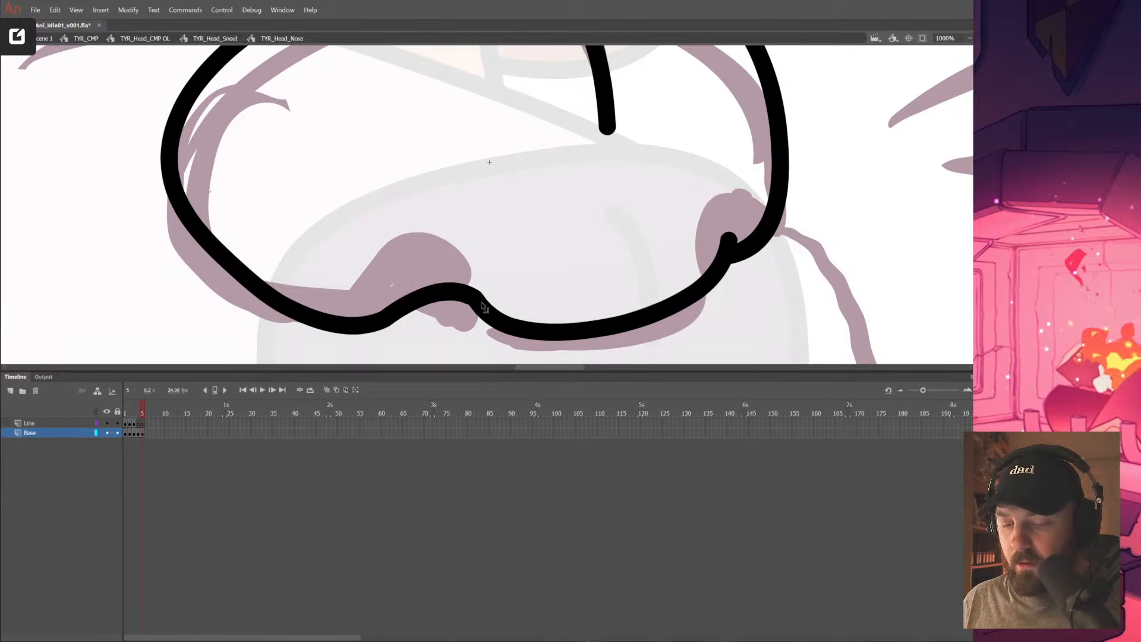
drag(473, 304, 471, 302)
Delete the stub poking into the right nostril and join the right outline to the bottom curve
click(729, 237)
key(Delete)
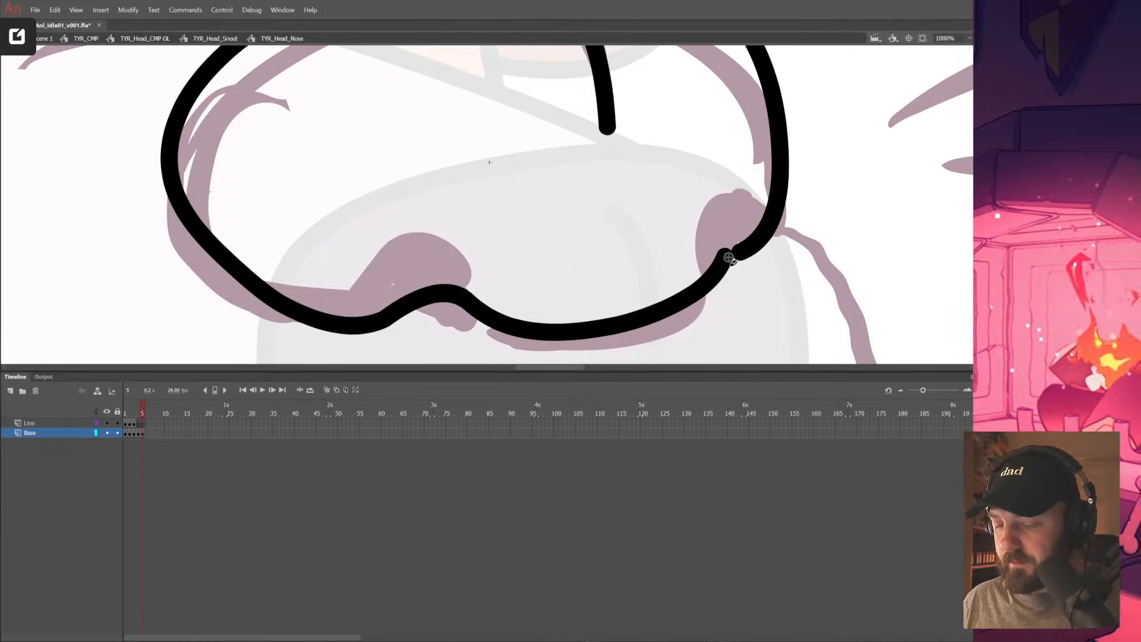
drag(731, 269, 727, 261)
key(ctrl+z)
key(ctrl+z)
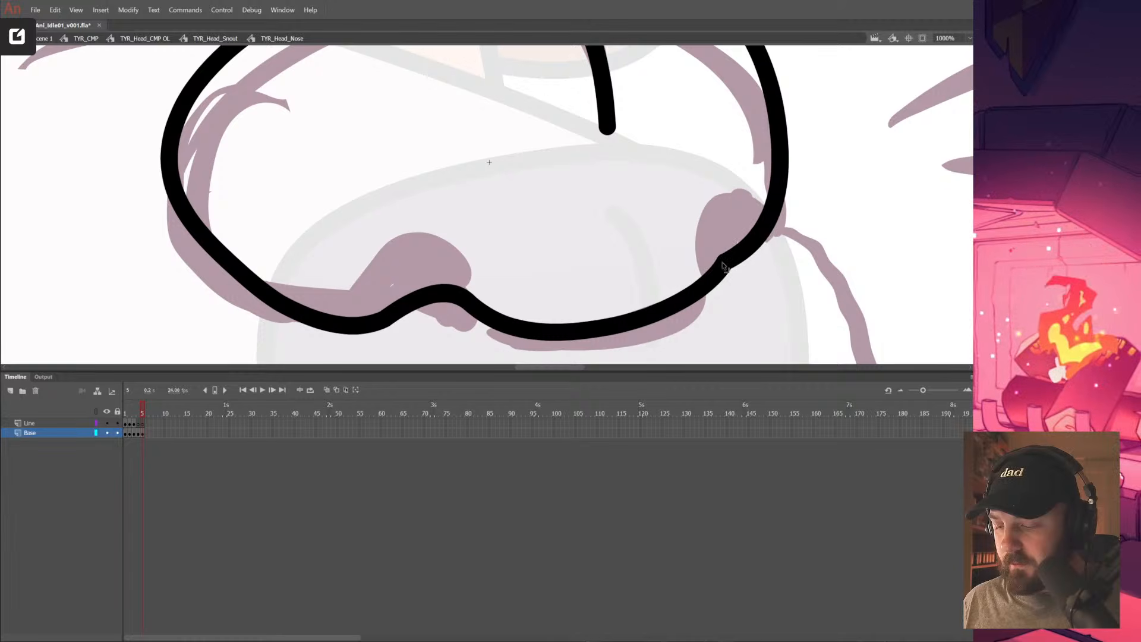
Adjust the nose's centre crease and view the nose artwork on frame 4
key(z)
alt+click(736, 262)
alt+click(725, 271)
drag(522, 293, 790, 318)
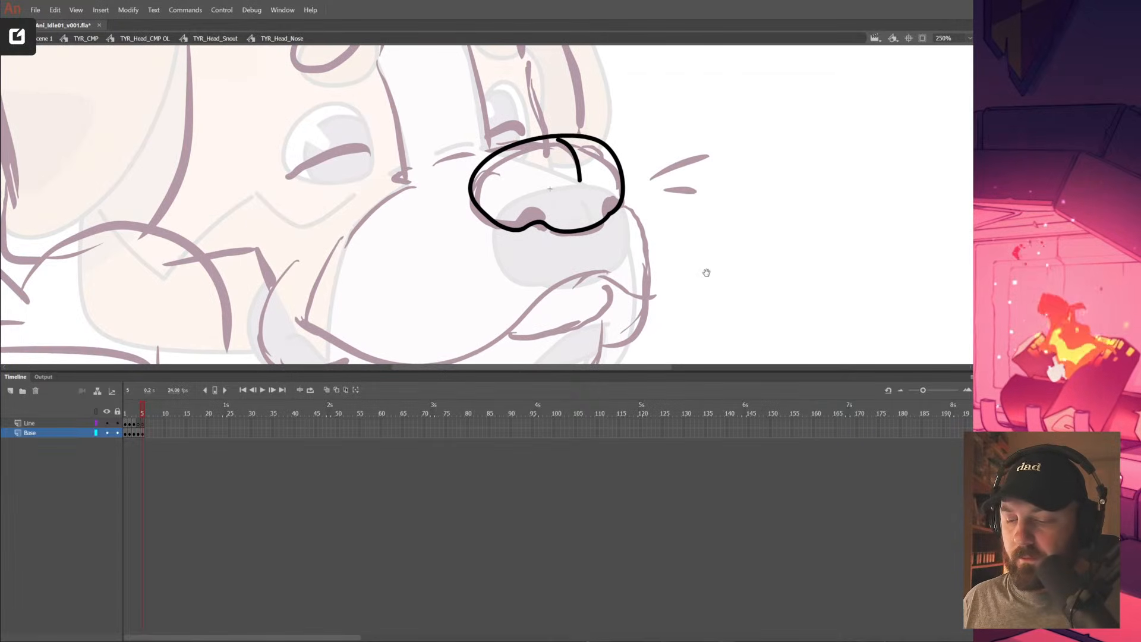
drag(627, 277, 628, 286)
drag(579, 170, 579, 187)
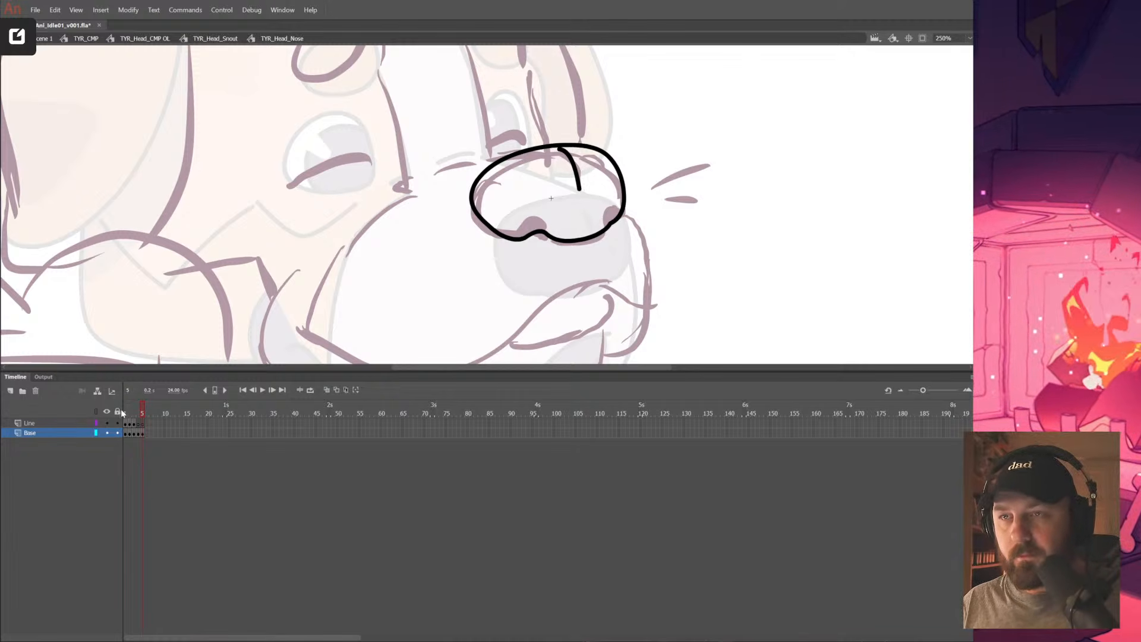
click(140, 413)
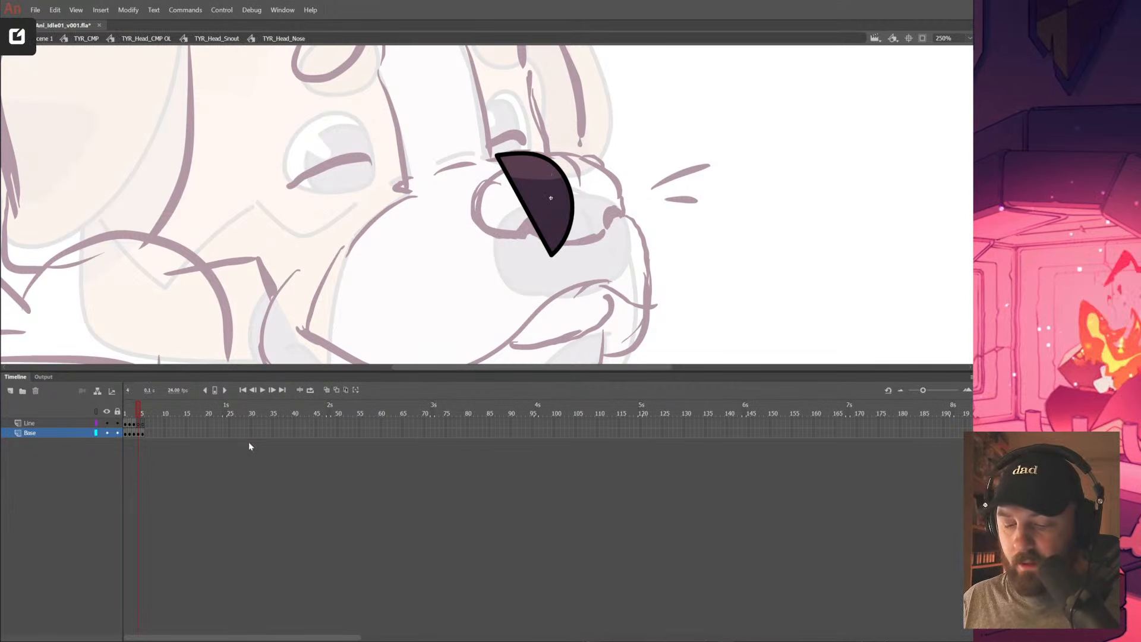
Move the nose's centre crease line from the Base layer onto the Line layer on frame 5
key(period)
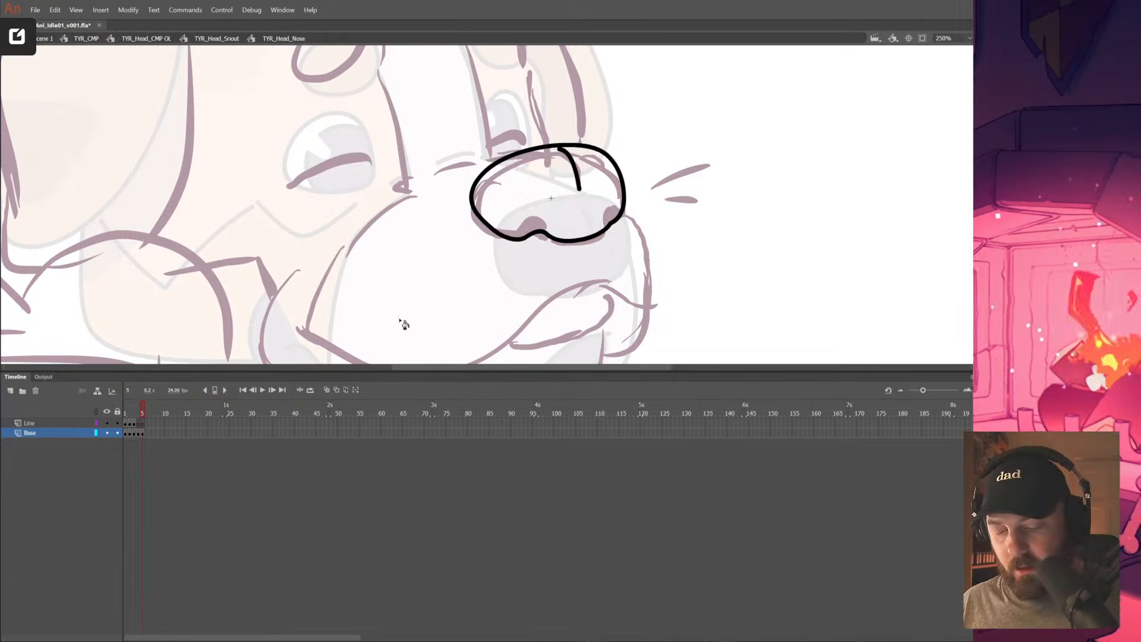
drag(587, 196, 559, 149)
click(143, 424)
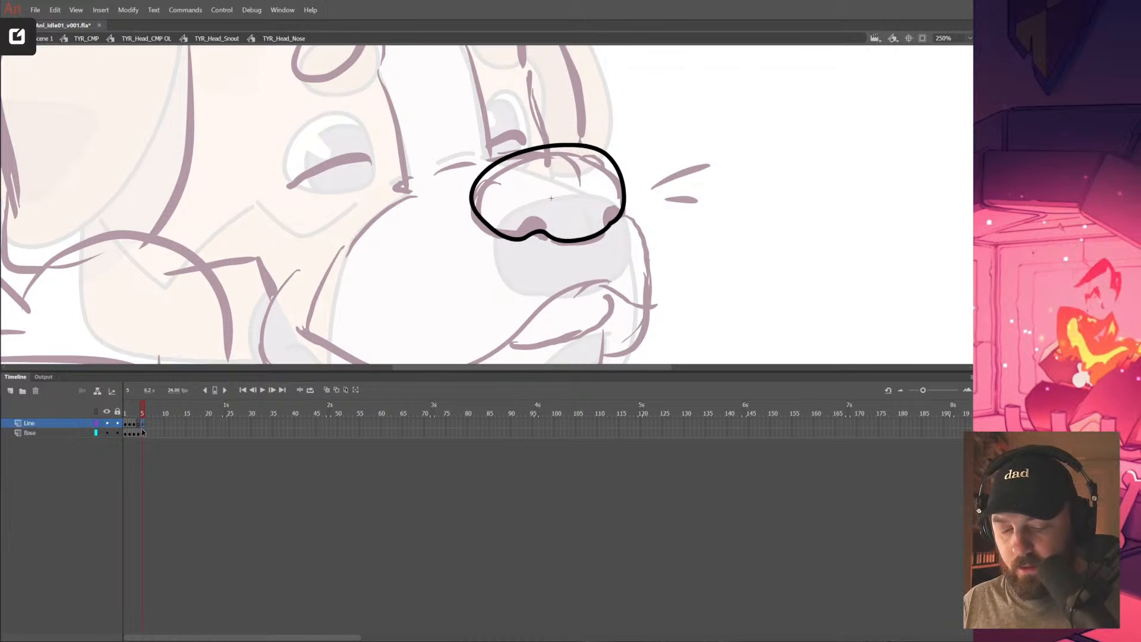
key(ctrl+z)
click(138, 433)
click(143, 424)
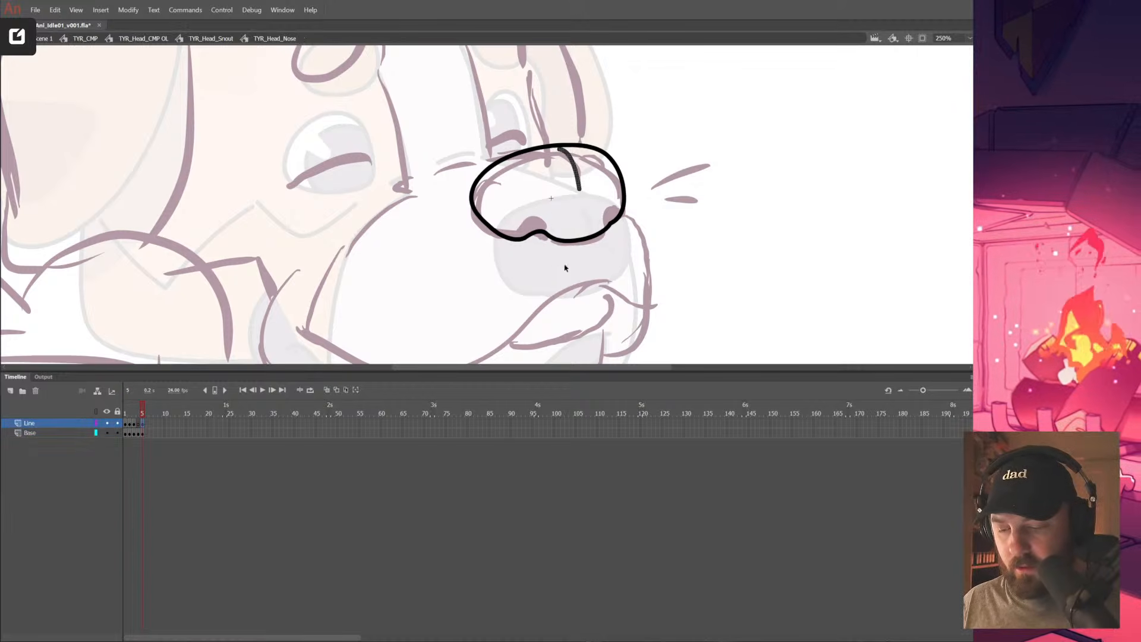
click(587, 229)
Fill the nose on the Base layer with purple and try a short brush mark at the right nostril
key(k)
click(593, 201)
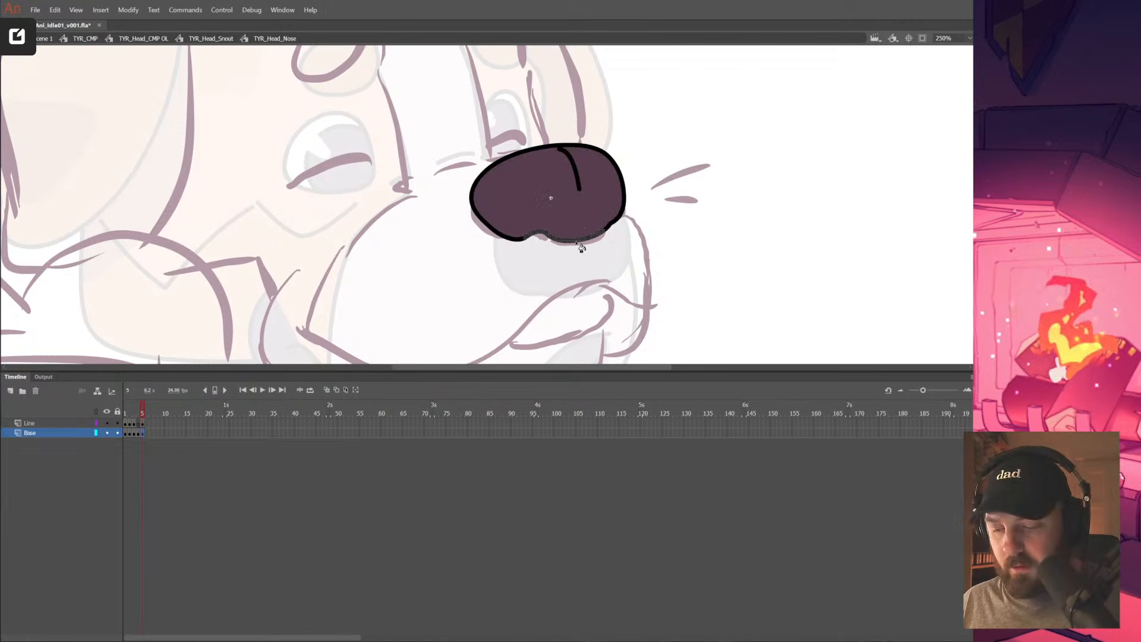
drag(546, 279, 736, 278)
click(793, 207)
key(b)
mouse_move(484, 235)
mouse_down()
mouse_move(477, 252)
mouse_move(479, 242)
mouse_up()
key(ctrl+z)
key(ctrl+z)
scroll(469, 337, down, 5)
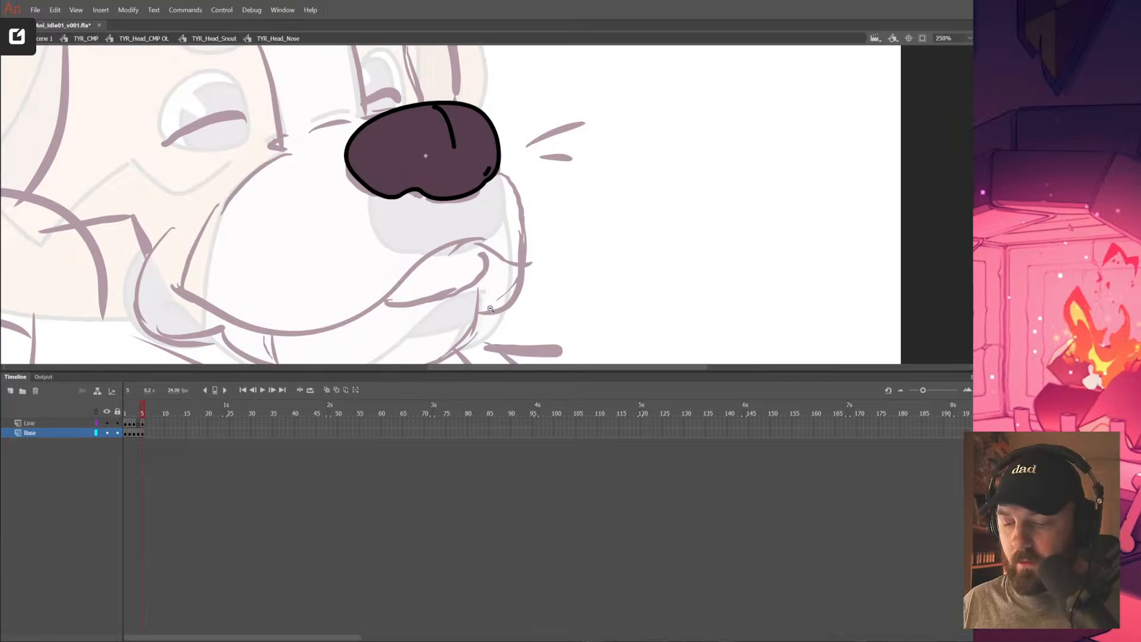
scroll(488, 188, up, 5)
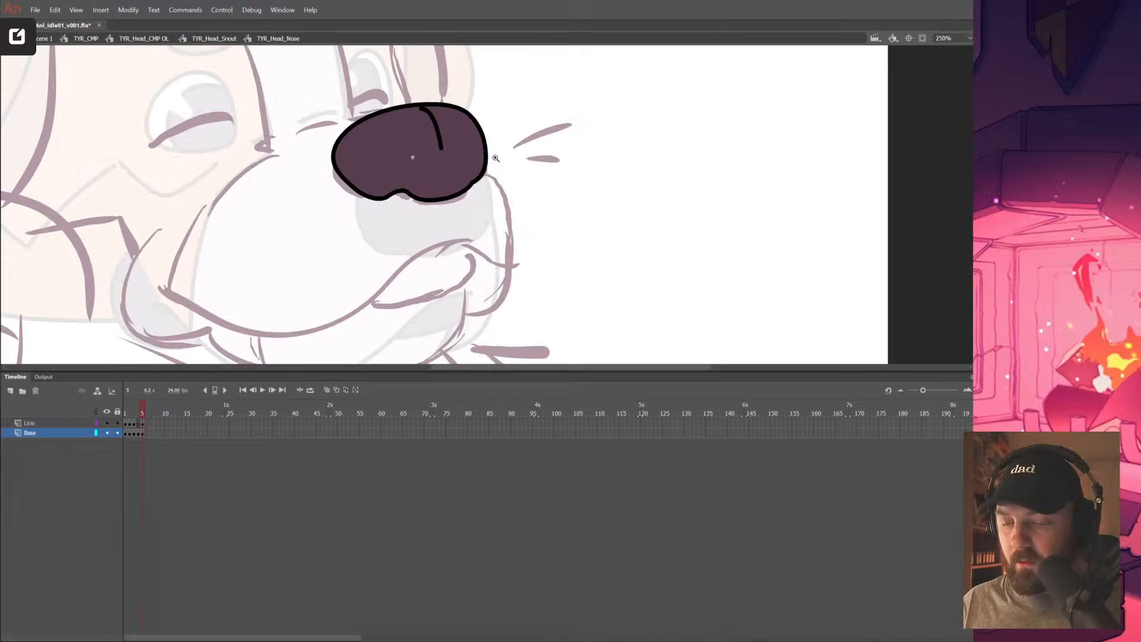
Clear the nose fill and redraw the outline at the right nostril with a small inward notch following the sketch
scroll(535, 250, left, 3)
drag(586, 240, 582, 224)
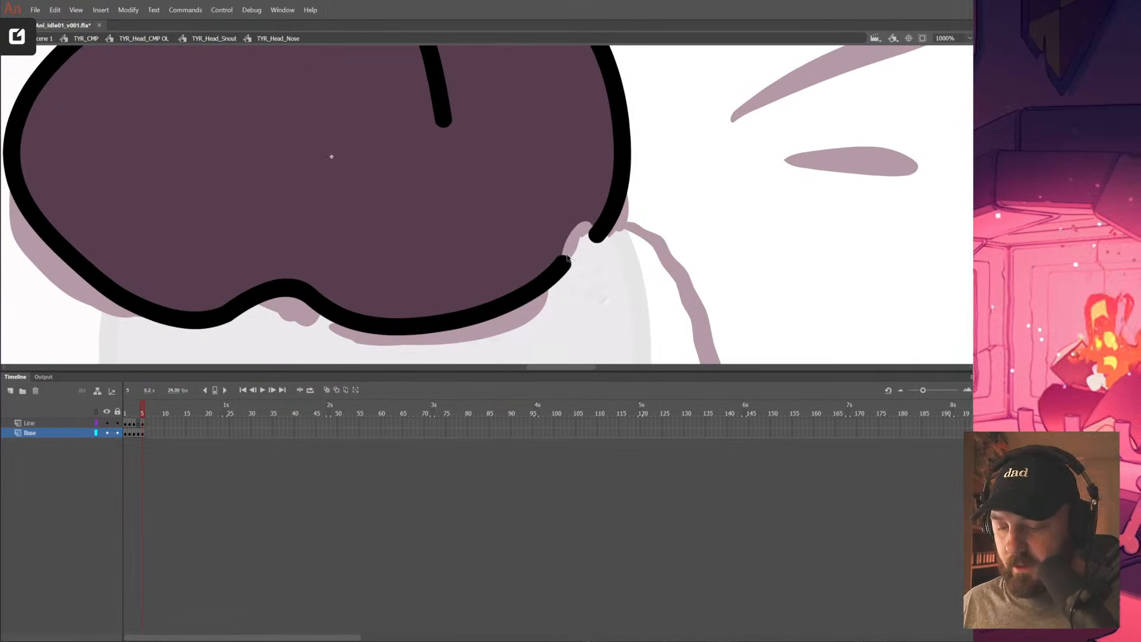
click(569, 215)
key(Delete)
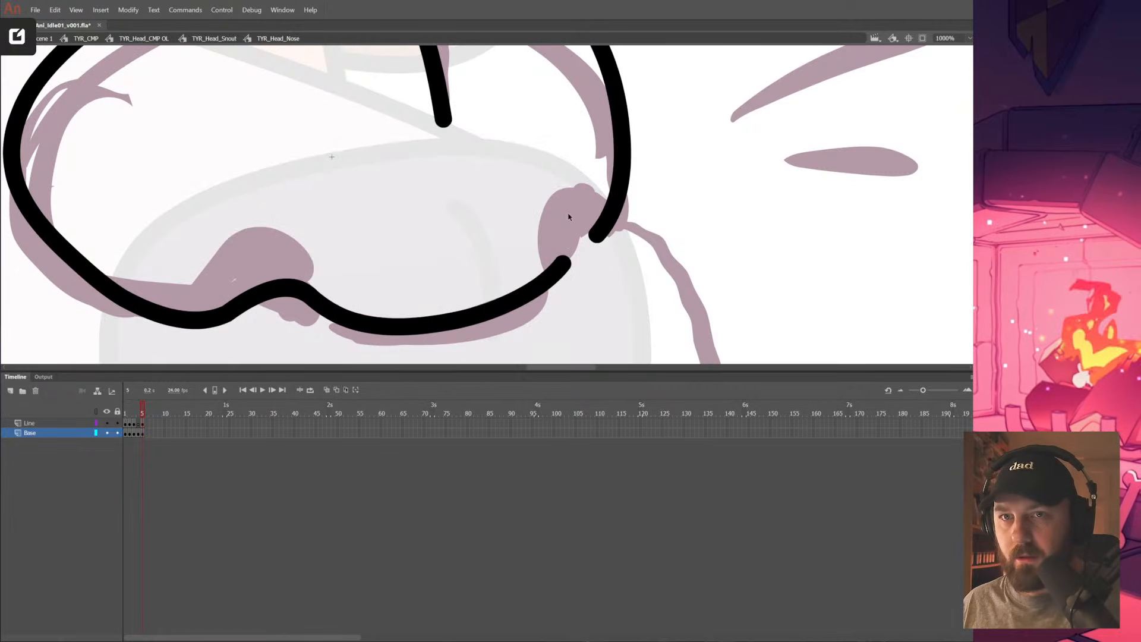
key(e)
drag(566, 250, 551, 275)
key(n)
mouse_move(559, 221)
mouse_down()
mouse_move(541, 282)
mouse_move(561, 255)
mouse_move(561, 222)
mouse_move(581, 220)
mouse_move(600, 242)
mouse_move(593, 217)
mouse_move(602, 240)
mouse_move(584, 231)
mouse_move(607, 217)
mouse_move(615, 238)
mouse_move(579, 250)
mouse_move(607, 230)
mouse_up()
key(v)
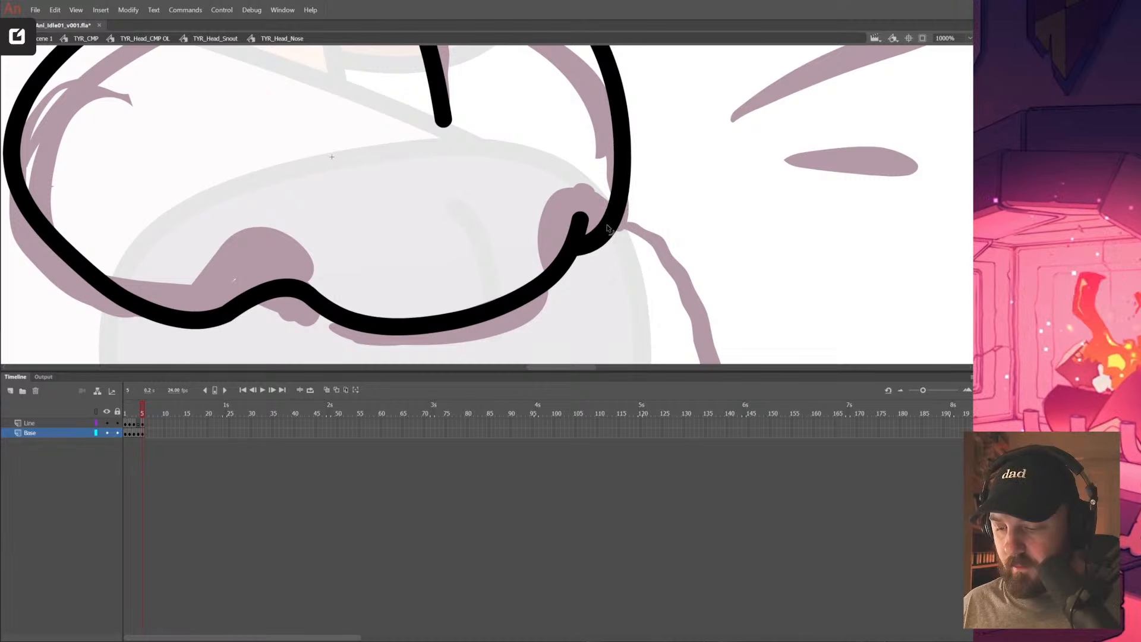
Fill the closed nose outline with purple and save the file
key(z)
alt+click(608, 231)
alt+click(603, 242)
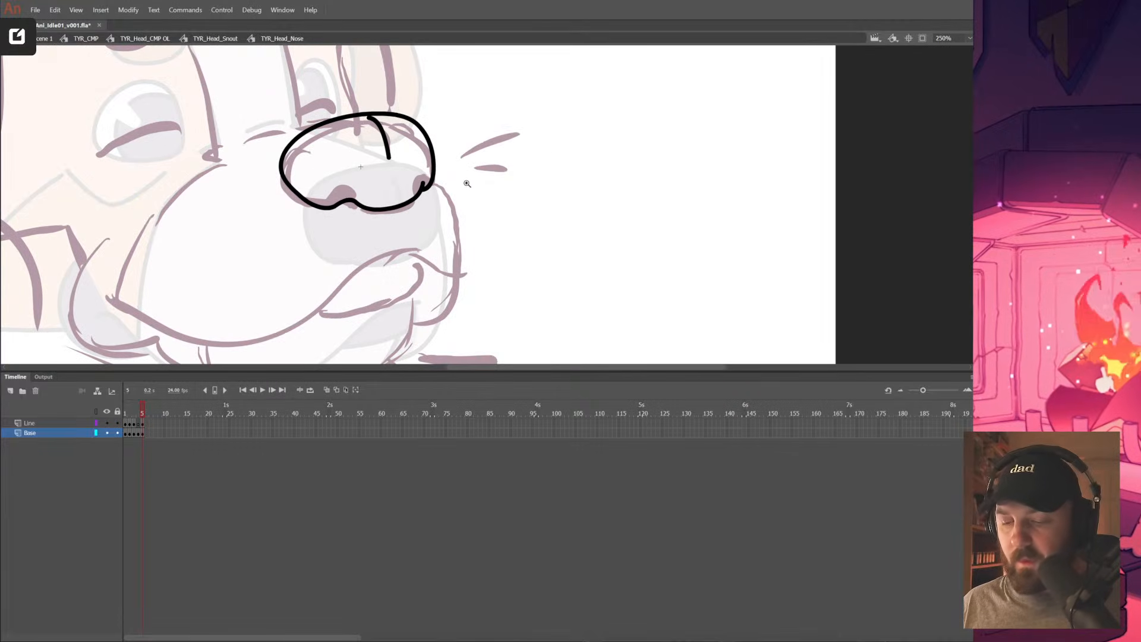
click(408, 178)
key(z)
alt+click(626, 241)
alt+click(626, 240)
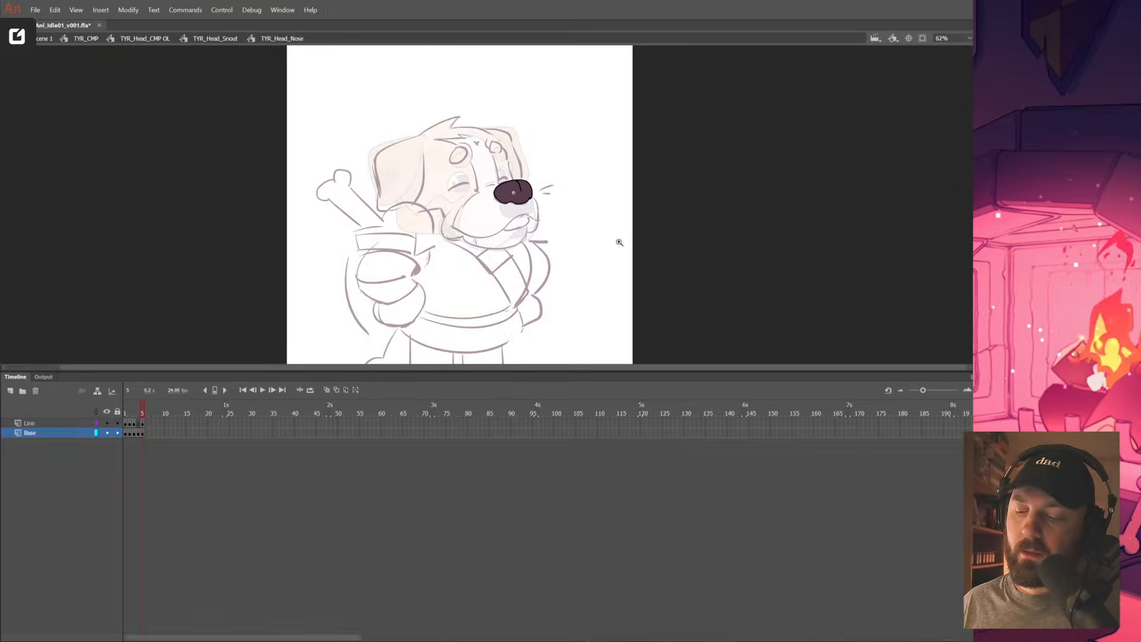
click(525, 190)
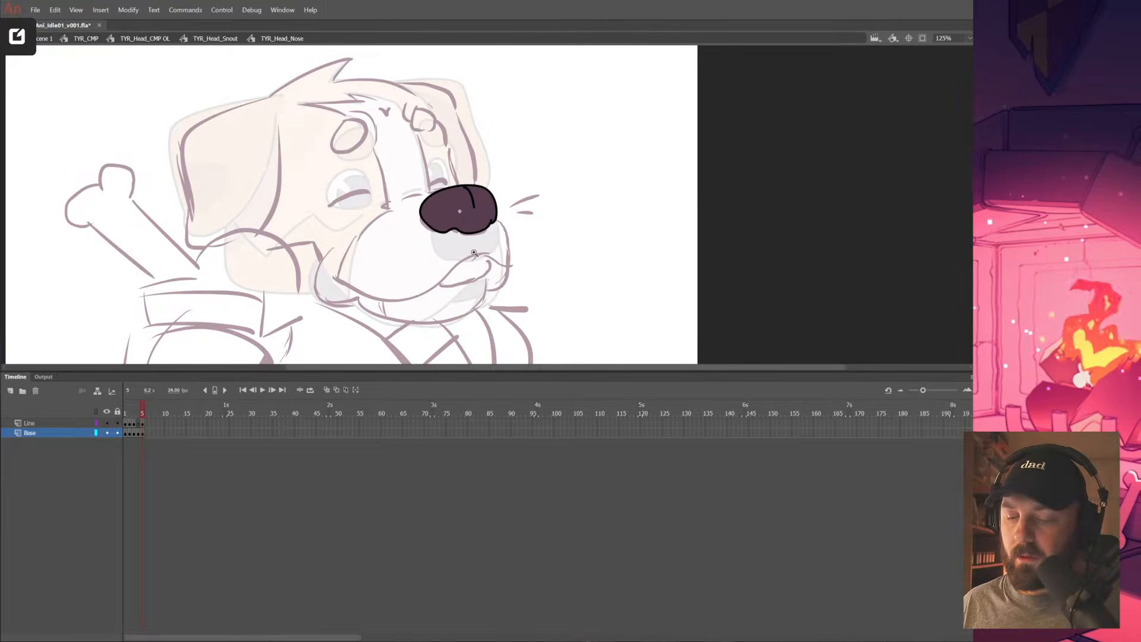
click(471, 249)
key(v)
drag(411, 196, 573, 237)
key(ctrl+s)
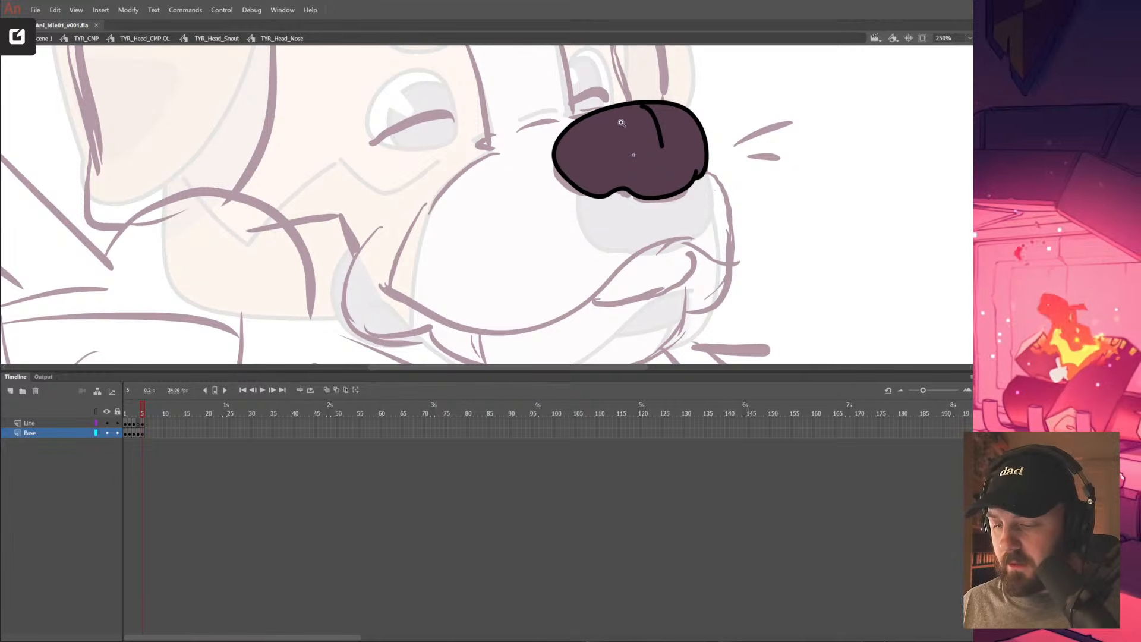
Draw a smooth curved dividing line across the upper part of the nose, from its left outline past its right outline
click(621, 121)
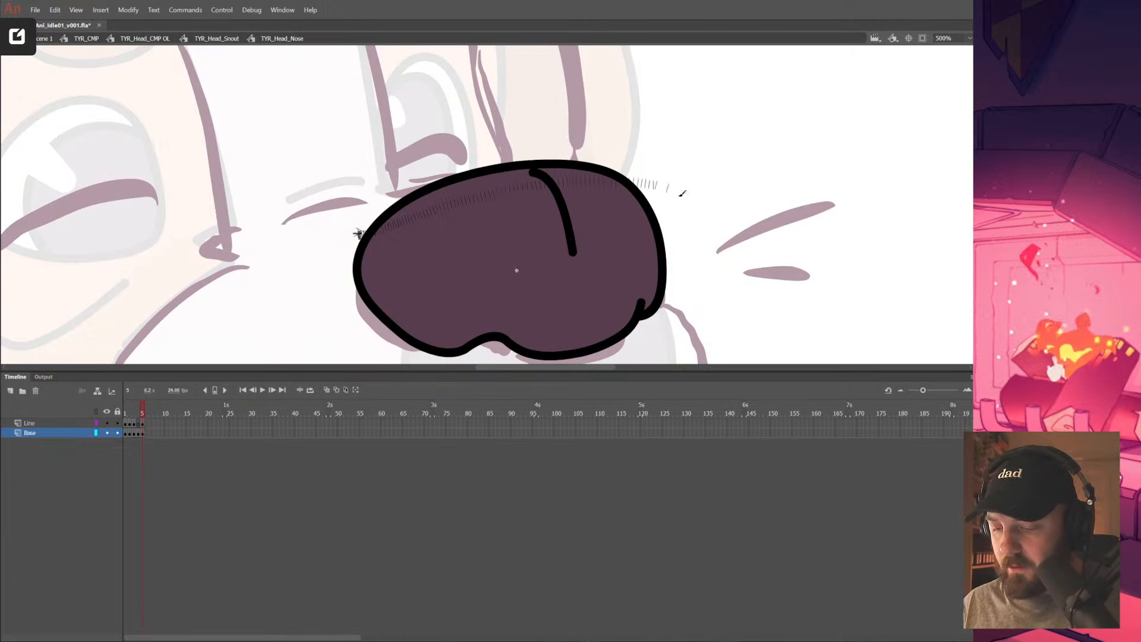
drag(680, 190, 682, 188)
key(ctrl+z)
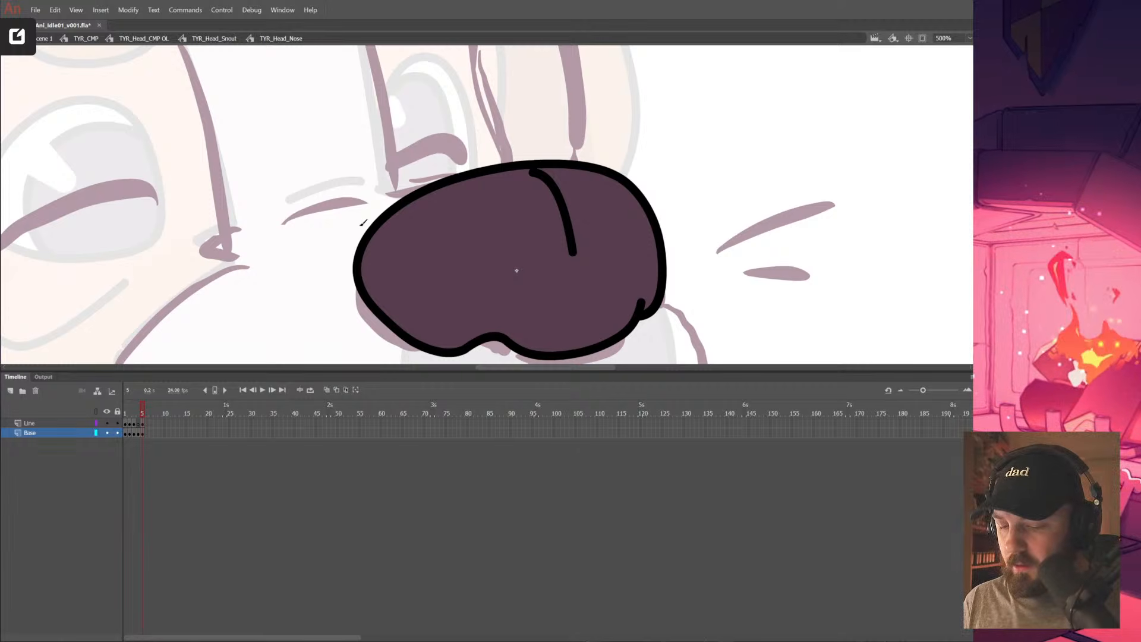
drag(352, 229, 678, 208)
key(ctrl+z)
mouse_move(331, 231)
mouse_down()
mouse_move(404, 234)
mouse_move(533, 189)
mouse_move(652, 182)
mouse_up()
key(ctrl+z)
mouse_move(346, 240)
mouse_down()
mouse_move(482, 193)
mouse_move(653, 173)
mouse_move(547, 181)
mouse_move(370, 236)
mouse_move(378, 211)
mouse_move(407, 217)
mouse_move(513, 188)
mouse_move(656, 190)
mouse_up()
key(ctrl+z)
key(ctrl+z)
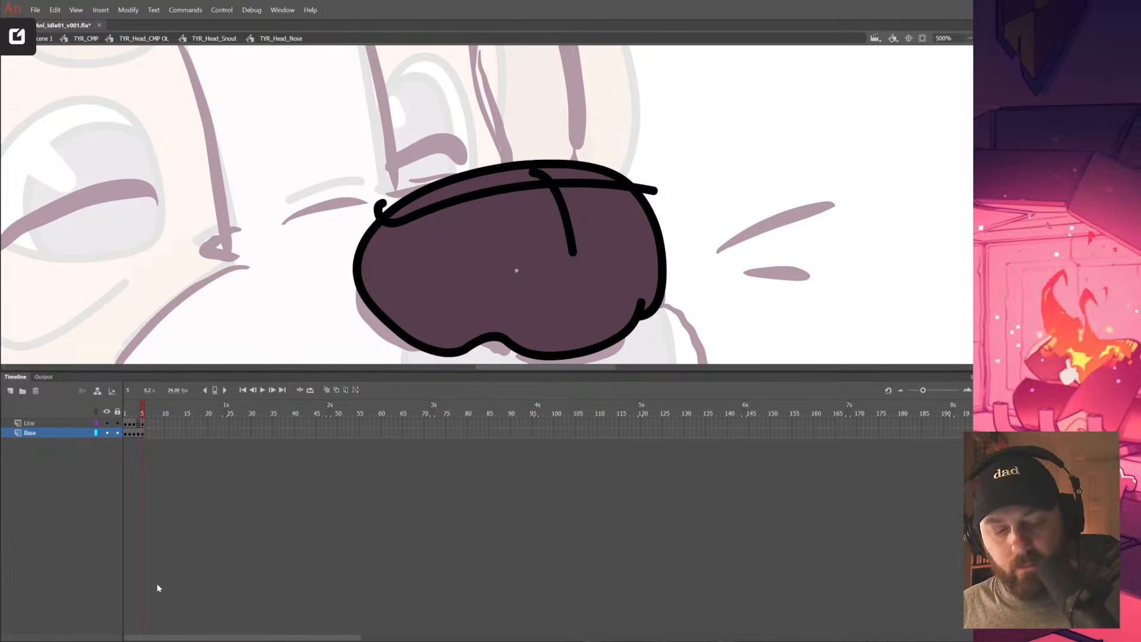
Step between the neighbouring nose frames and open the keyboard shortcut settings
key(comma)
key(period)
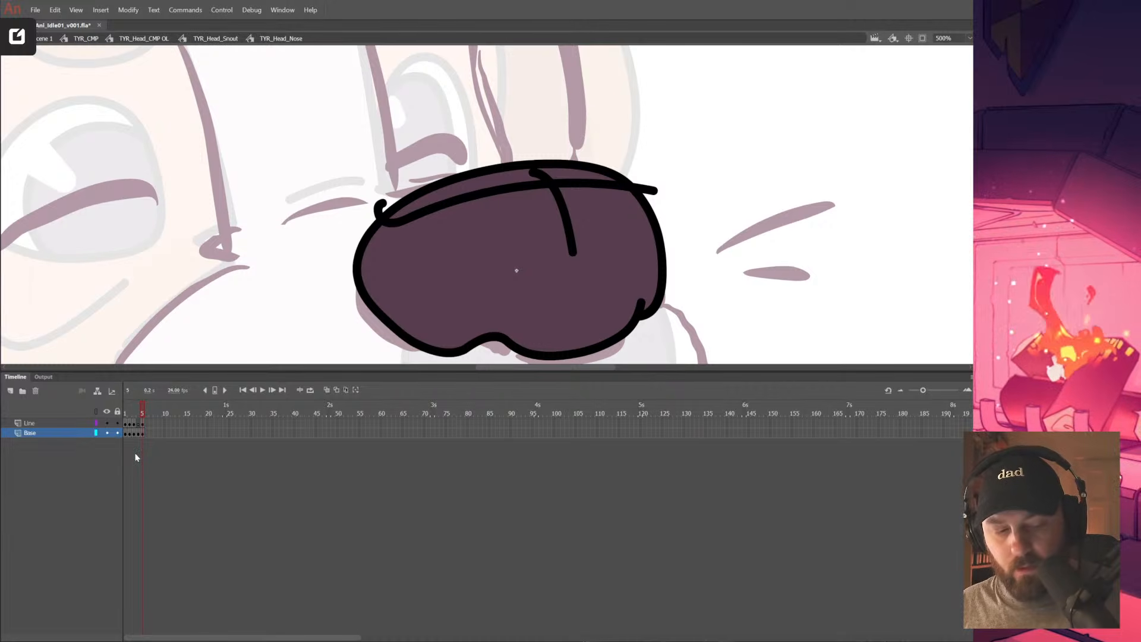
click(53, 10)
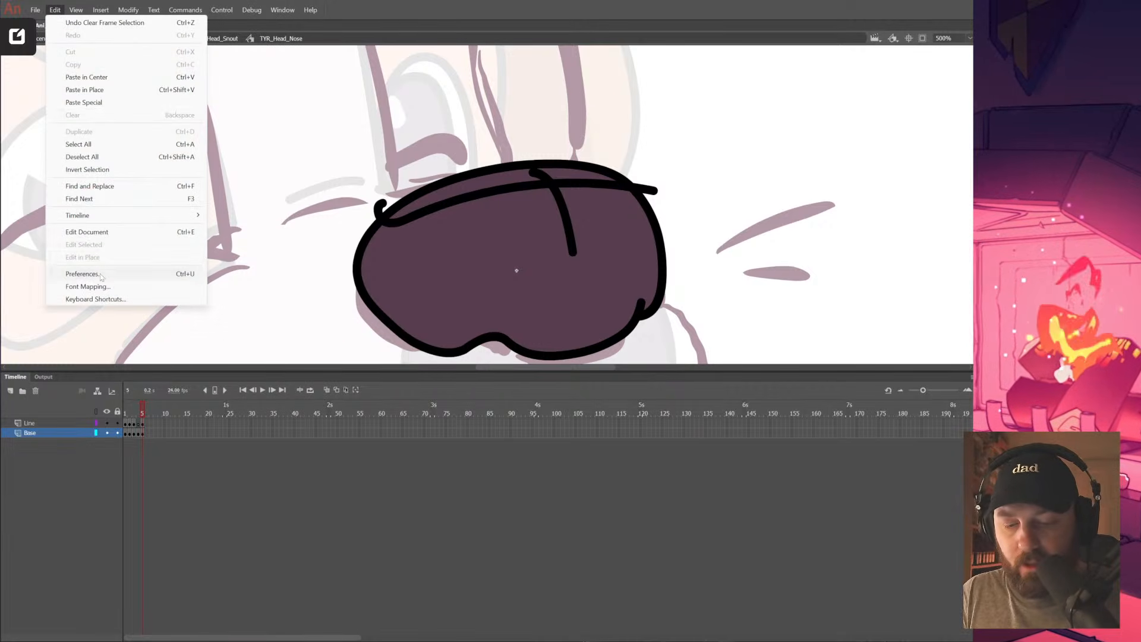
click(104, 299)
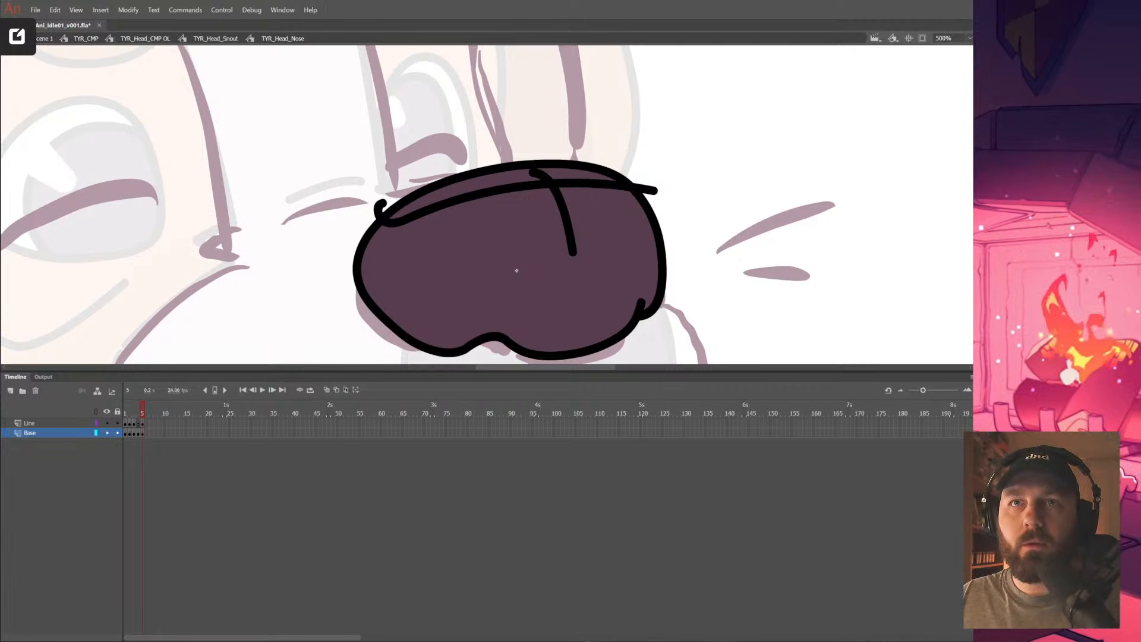
click(55, 10)
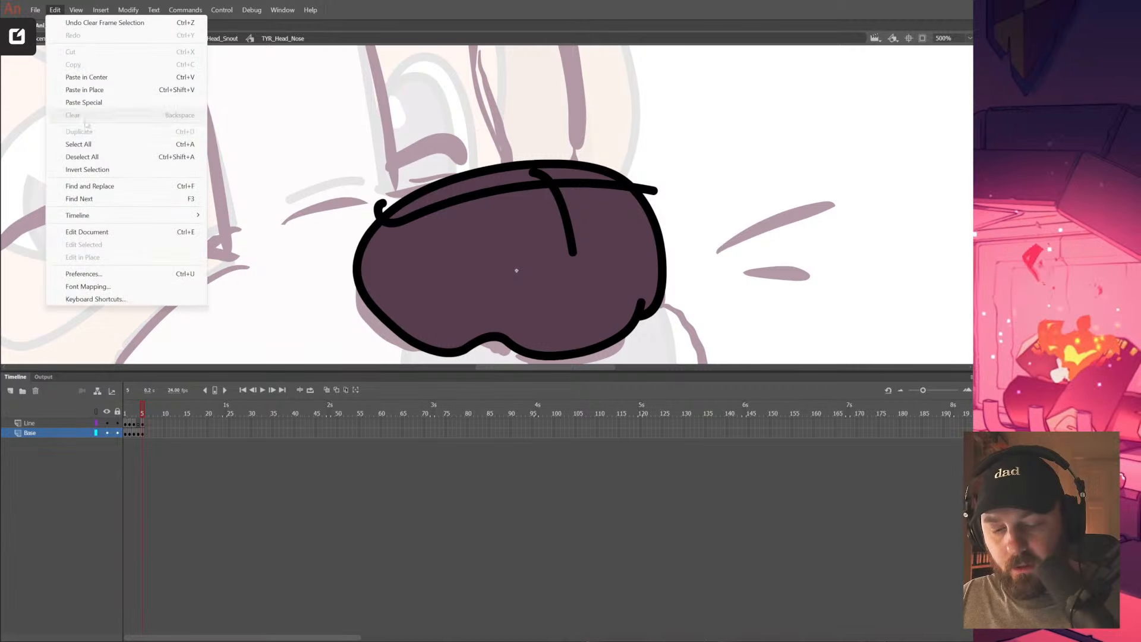
click(126, 298)
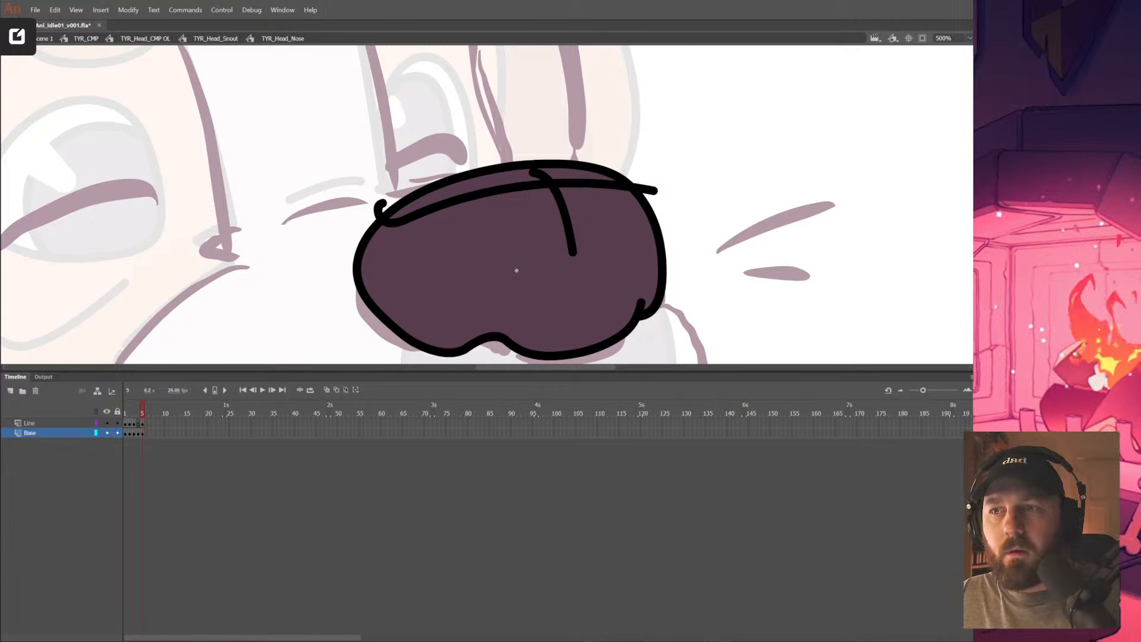
Fill the nose below the curved dividing line with the darker purple used on frame 3, and delete the dividing line
key(comma)
key(period)
key(comma)
key(comma)
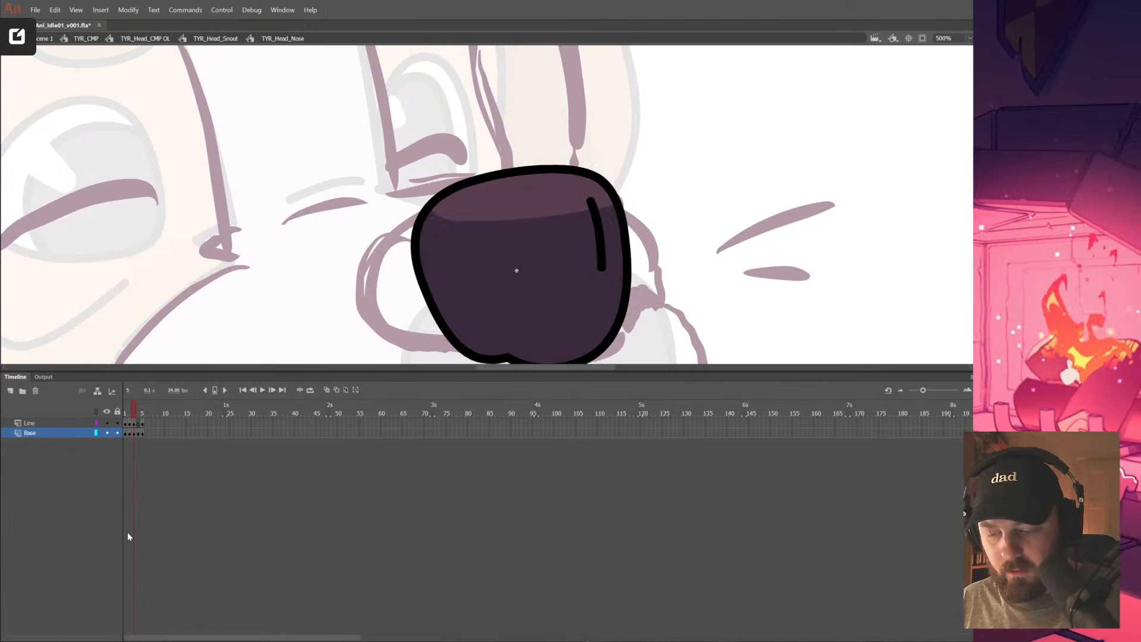
key(period)
key(period)
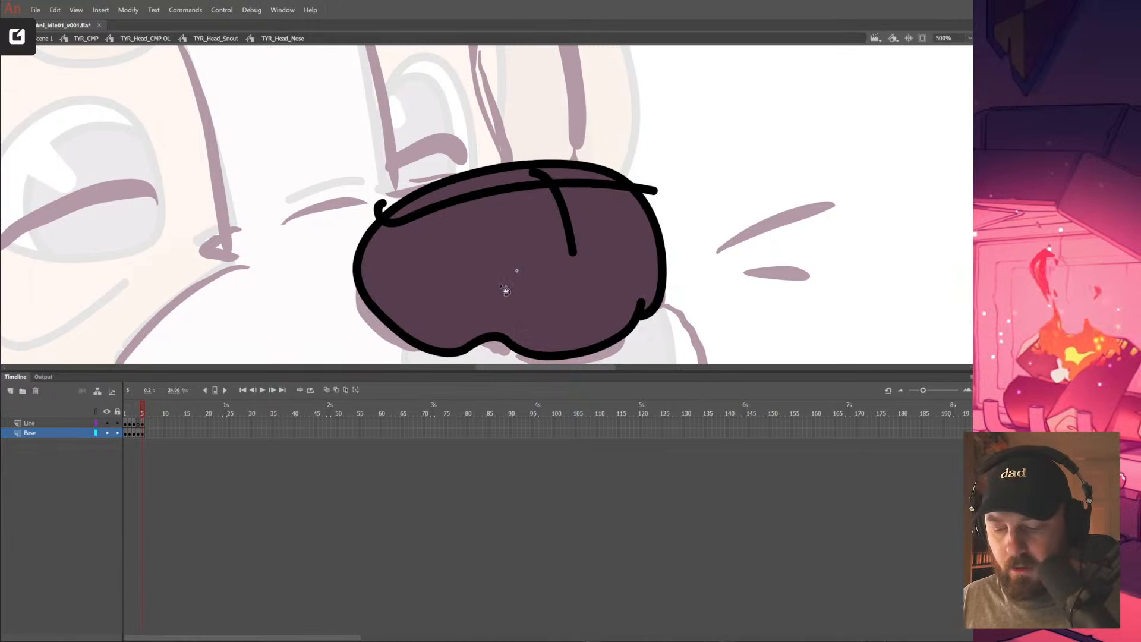
click(615, 185)
click(654, 189)
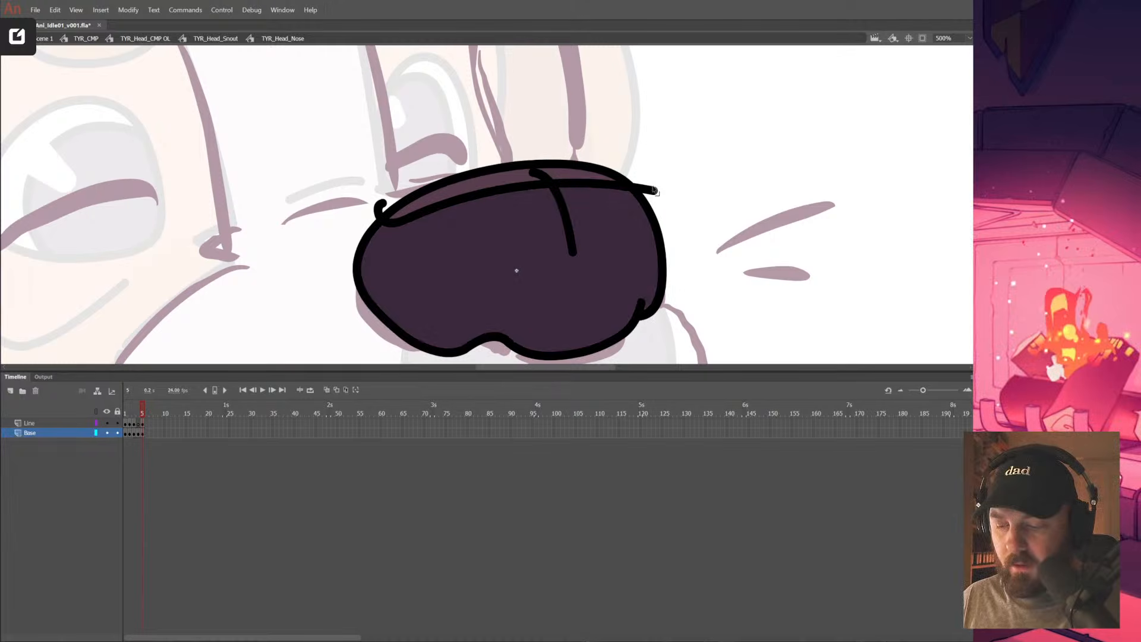
click(607, 186)
key(Delete)
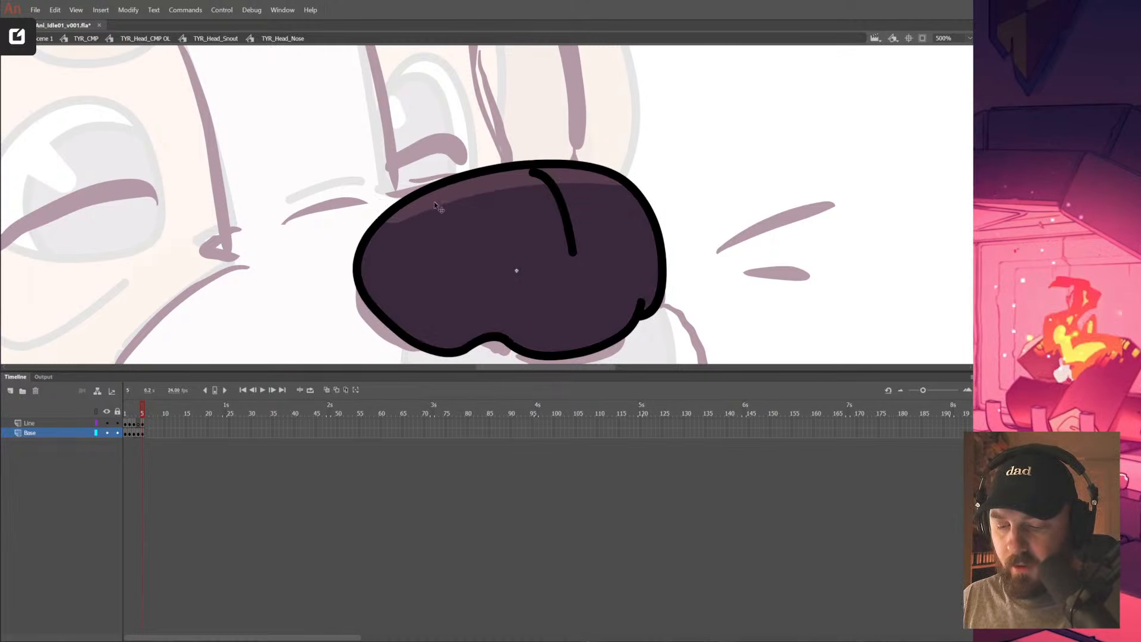
Return to TYR_Head_Snout and switch the nose instance on frame 15 to the new nose drawing
key(ctrl+minus)
drag(494, 275, 654, 268)
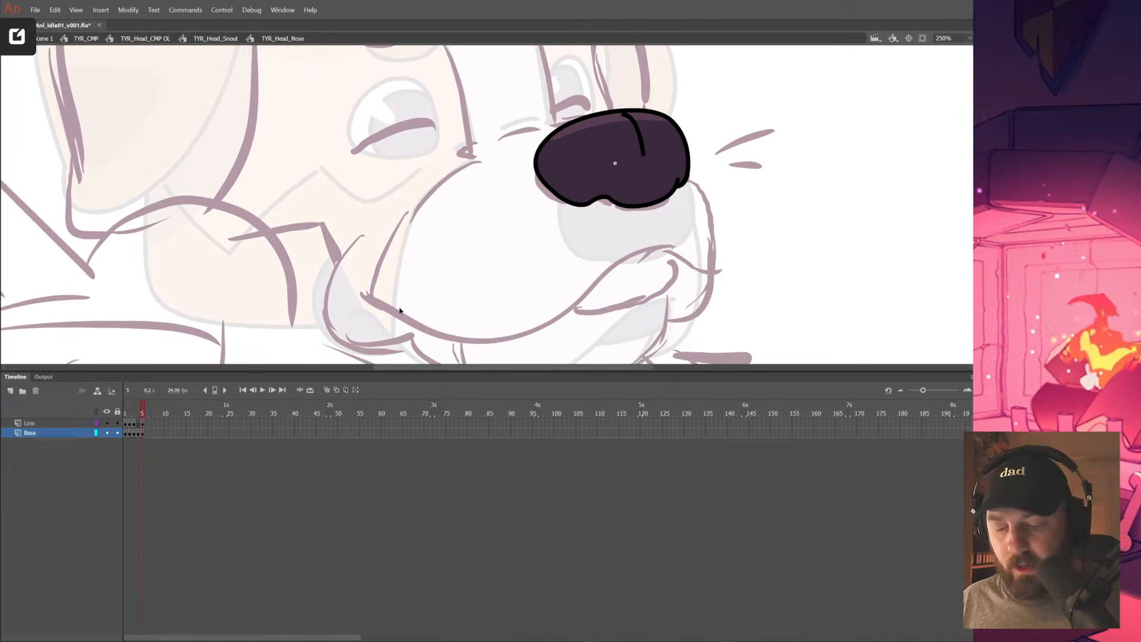
double_click(599, 214)
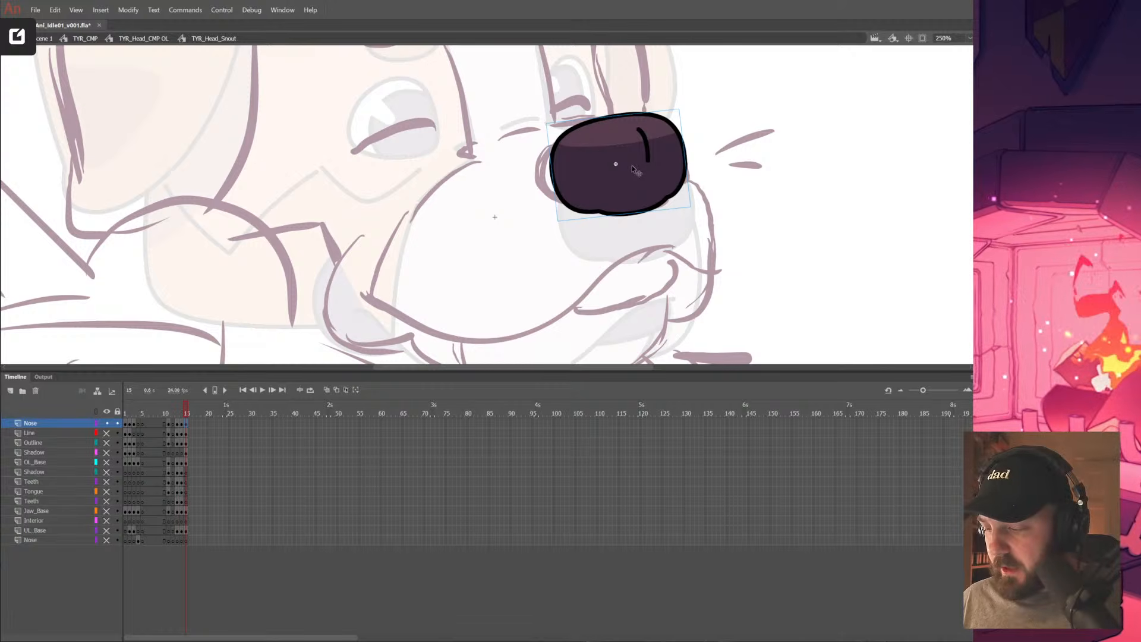
key(Return)
click(804, 247)
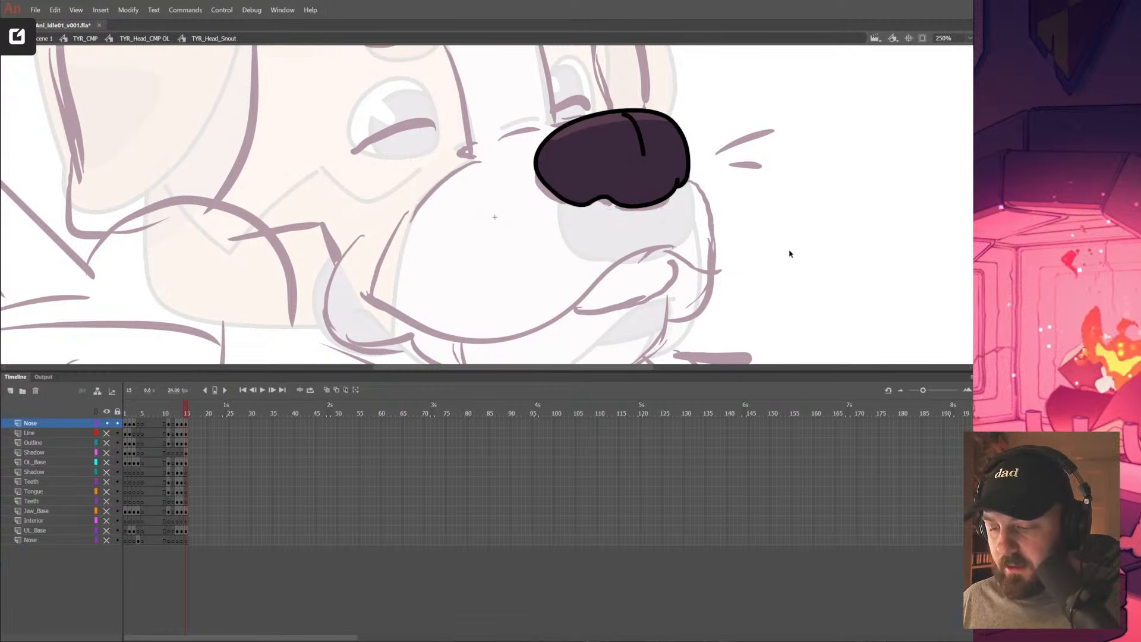
drag(673, 264, 692, 243)
Show all the hidden snout layers and check the snout artwork on frame 14
mouse_move(212, 418)
mouse_down()
mouse_move(132, 421)
mouse_move(209, 422)
mouse_up()
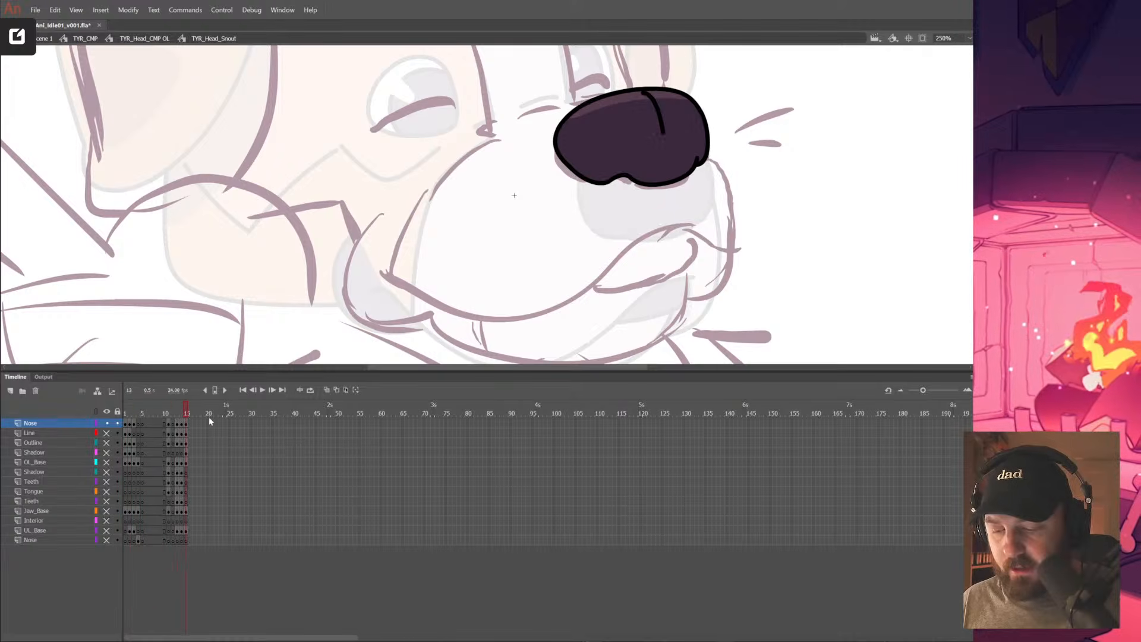
drag(107, 435, 104, 571)
mouse_move(185, 433)
mouse_down()
mouse_move(188, 541)
mouse_move(189, 438)
mouse_move(187, 453)
mouse_up()
click(181, 433)
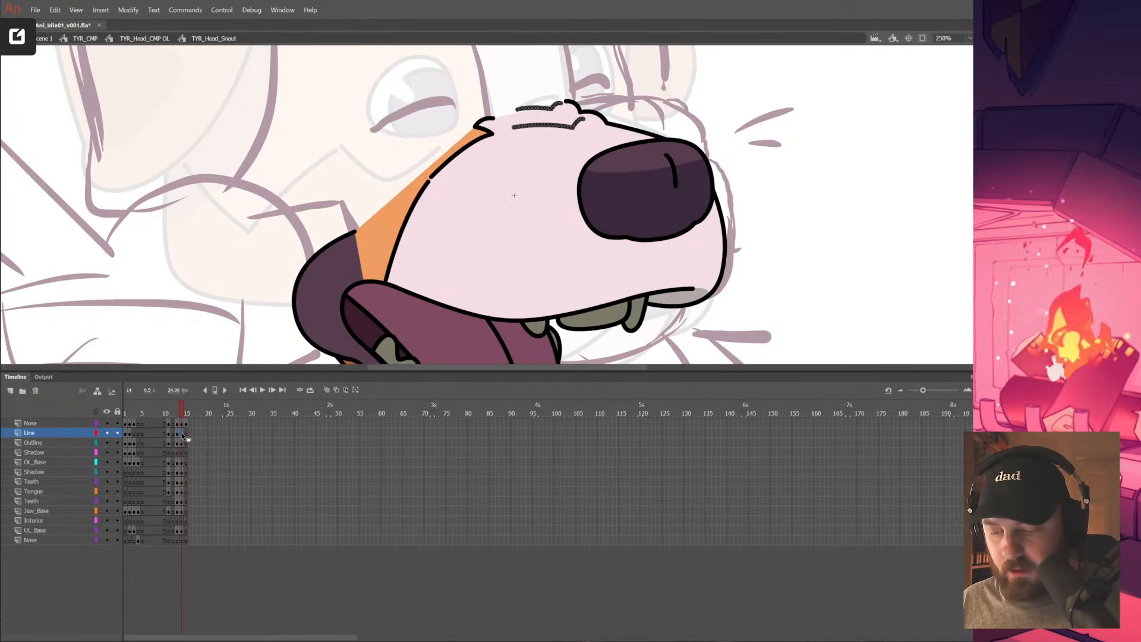
click(479, 269)
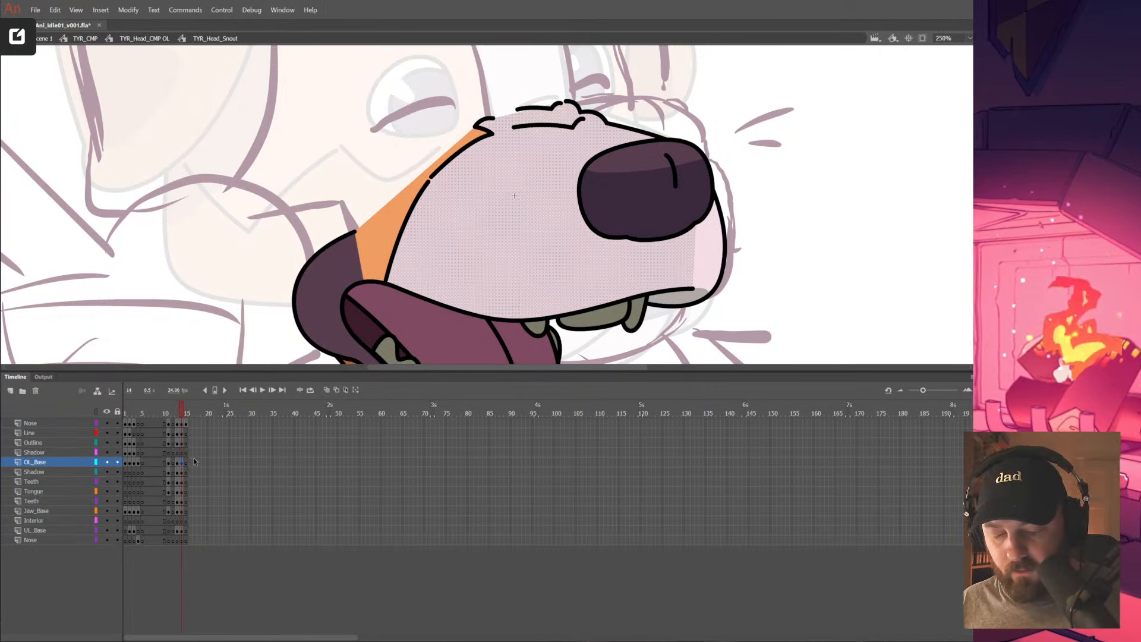
Copy the short wrinkle line from frame 2 to frame 15 of the Line layer and redraw it along the sketch beside the nose
click(128, 434)
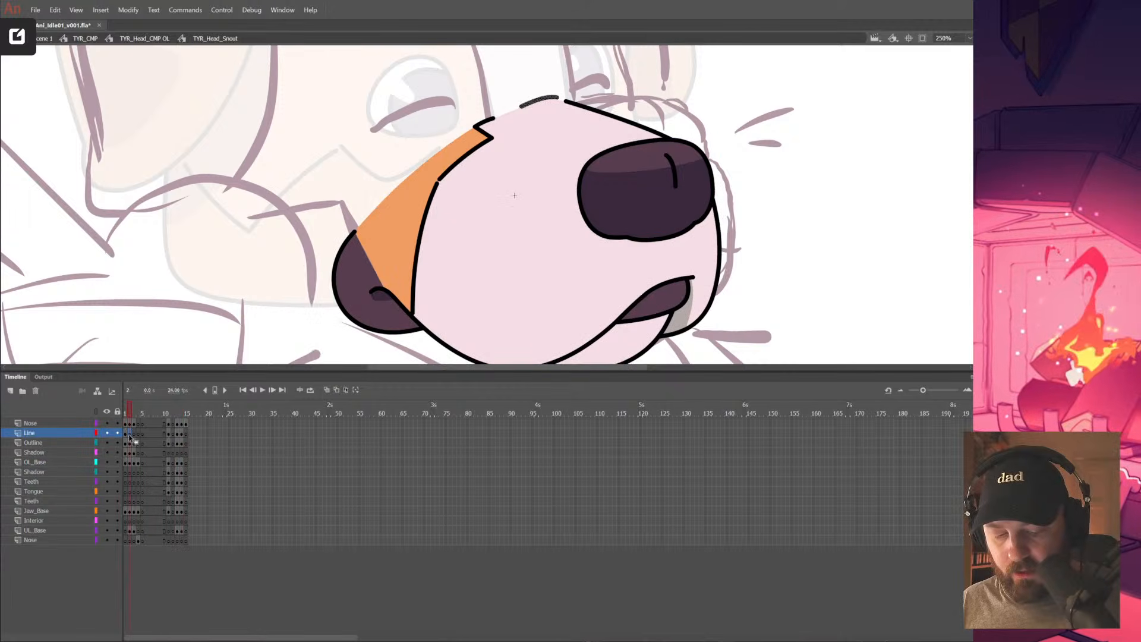
click(186, 434)
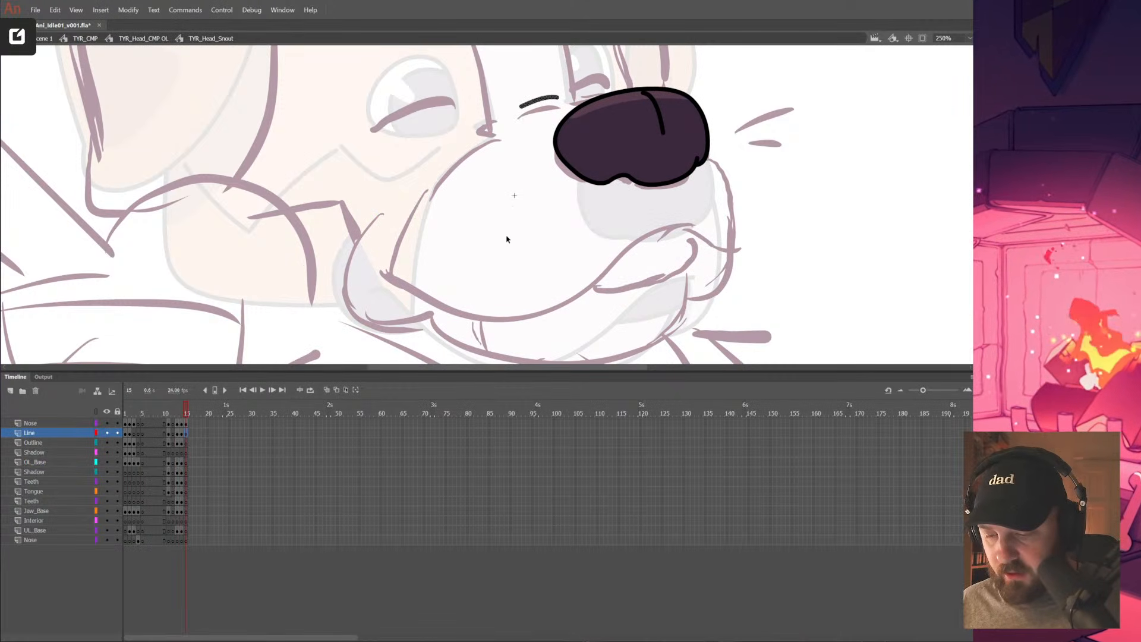
key(ctrl+=)
scroll(391, 173, up, 3)
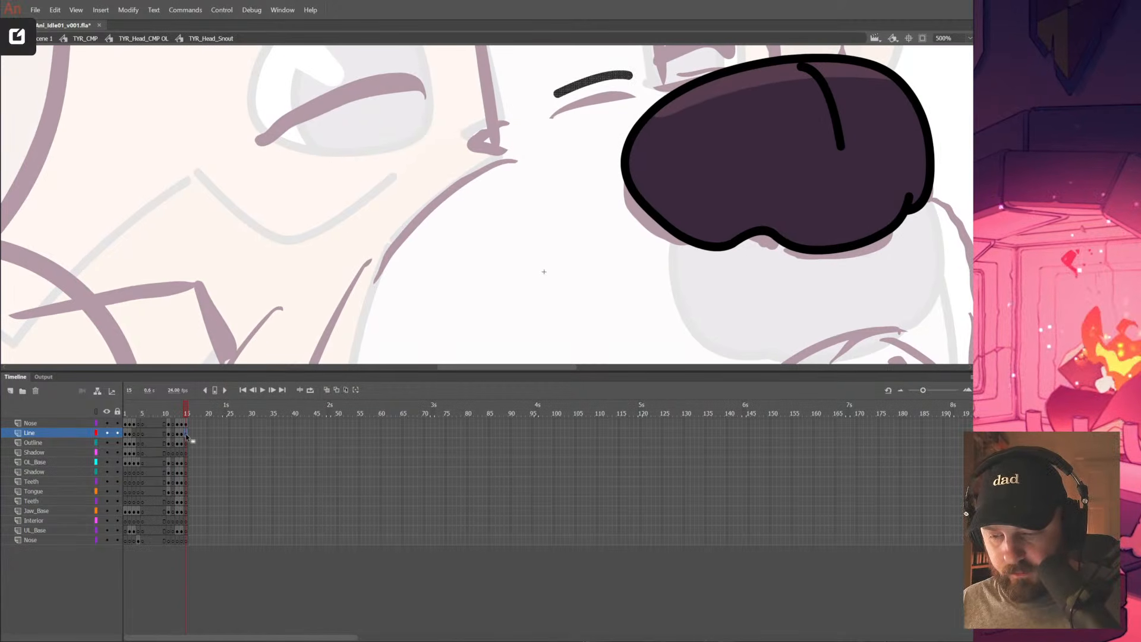
scroll(523, 243, up, 3)
drag(569, 181, 651, 168)
drag(553, 199, 653, 169)
drag(551, 198, 640, 172)
drag(545, 199, 667, 174)
drag(544, 204, 653, 172)
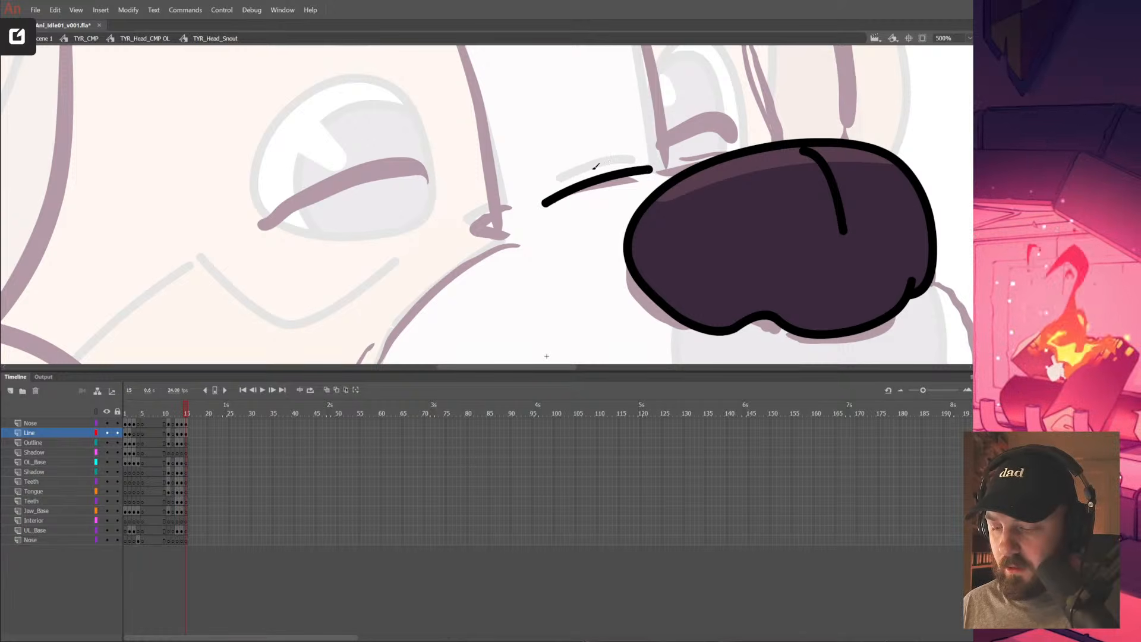
Draw a second short wrinkle line just above the first one beside the nose on frame 15 of the Line layer
drag(577, 170, 640, 160)
ctrl+alt+click(689, 193)
ctrl+alt+click(682, 183)
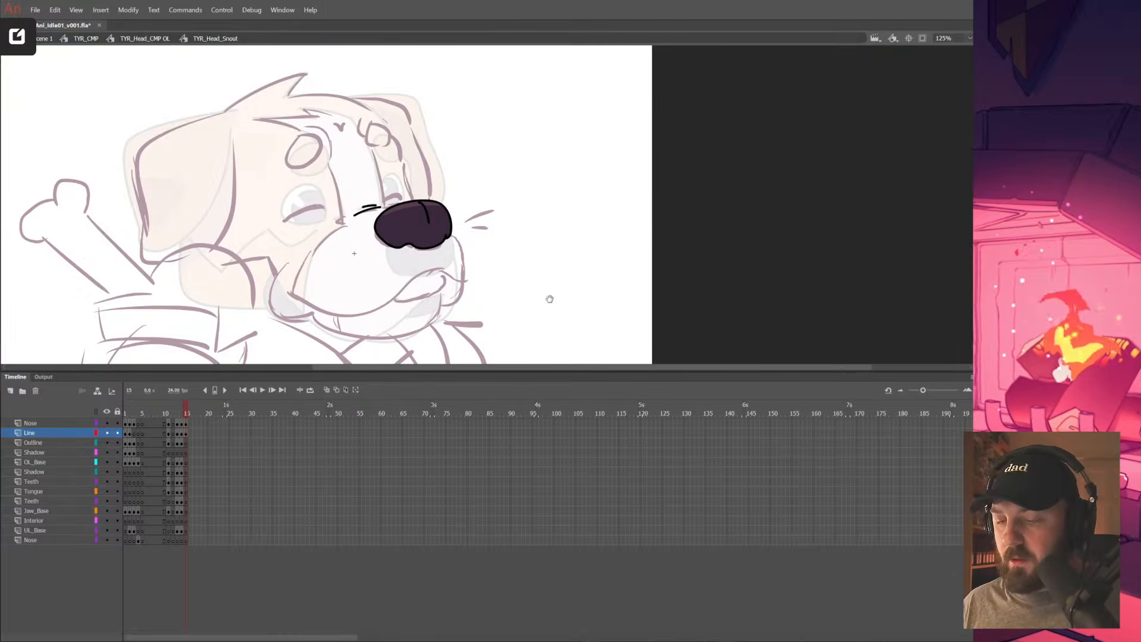
drag(550, 299, 735, 221)
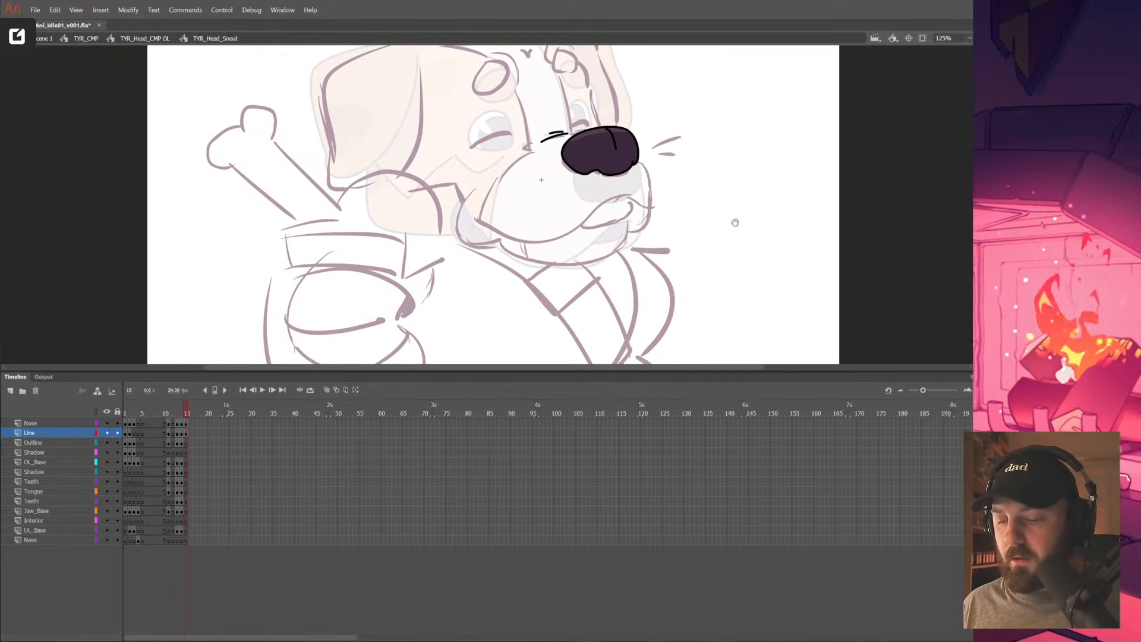
Copy the two short zigzag strokes from frame 2 to frame 15 of the Outline layer and fit the lower stroke to the sketch
click(185, 443)
key(ctrl+=)
key(ctrl+=)
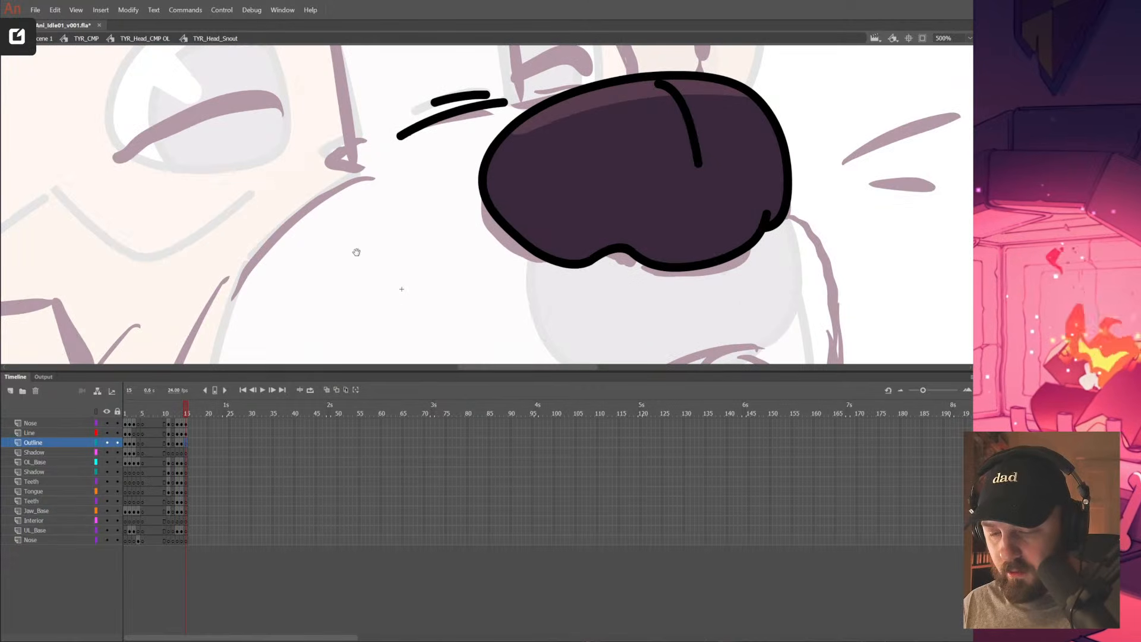
drag(347, 252, 449, 269)
click(129, 443)
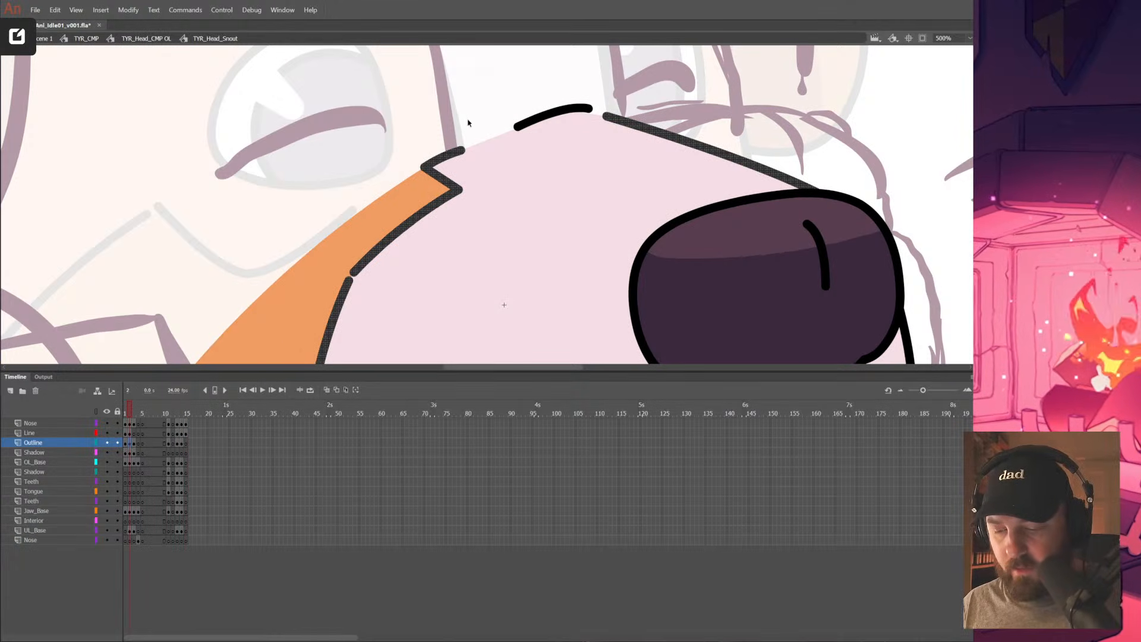
click(452, 159)
shift+click(447, 188)
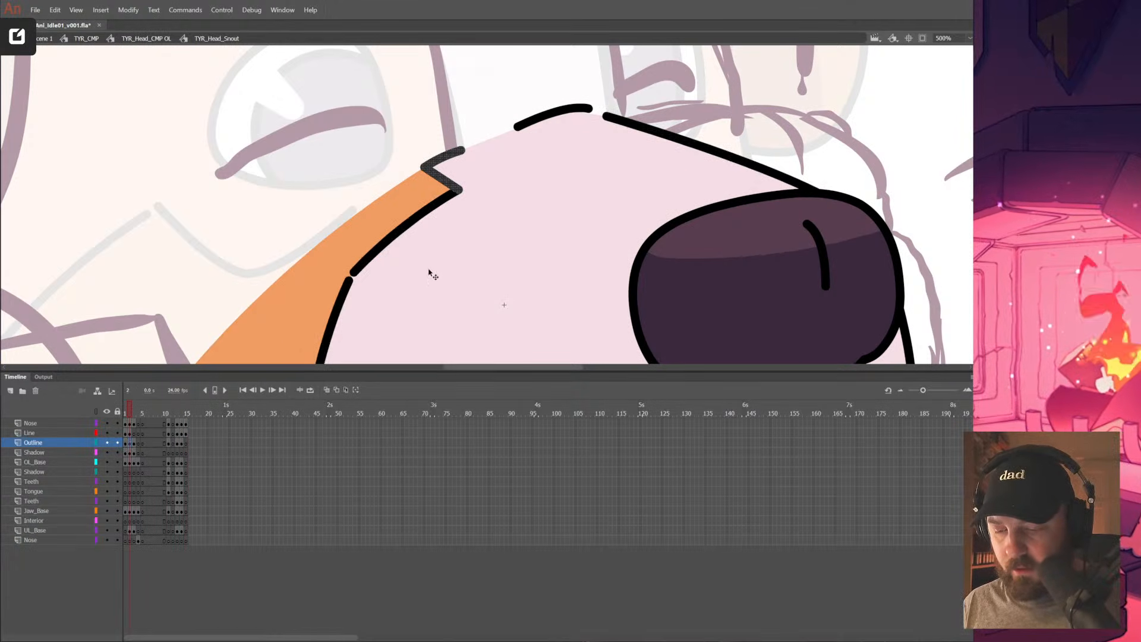
click(186, 443)
key(ctrl+shift+v)
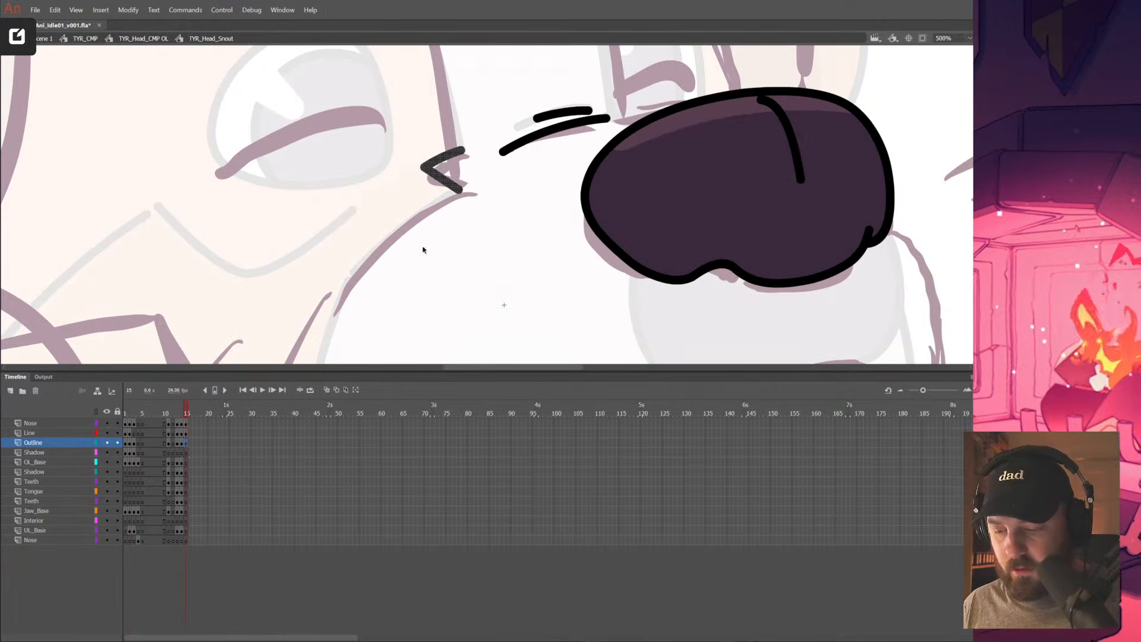
mouse_move(466, 192)
mouse_down()
mouse_move(467, 178)
mouse_move(445, 174)
mouse_up()
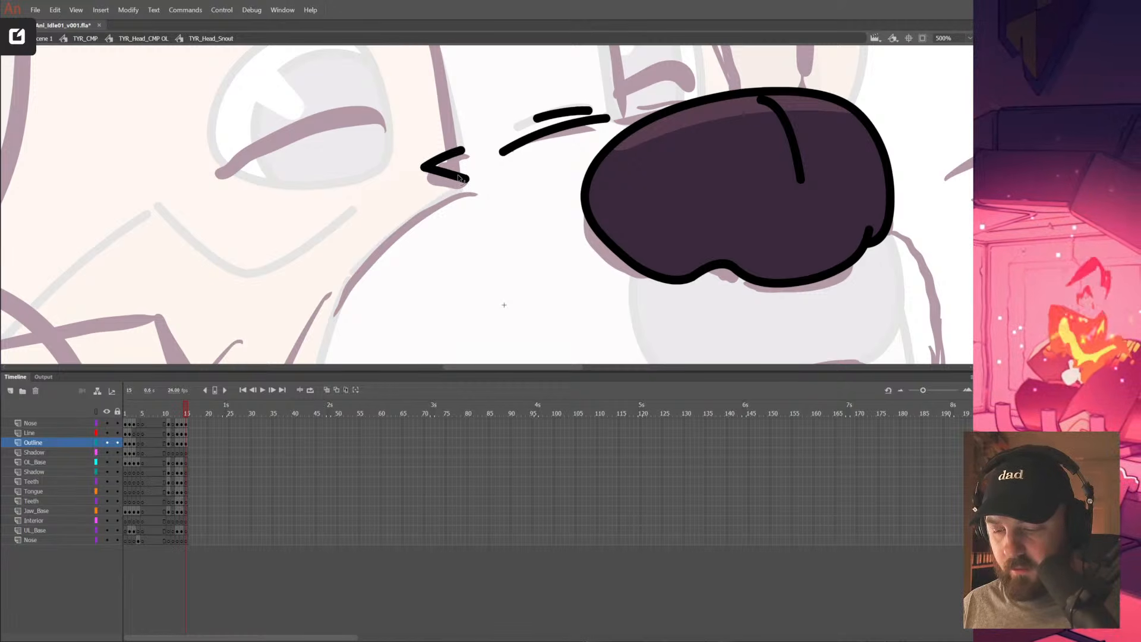
Copy the snout's bridge line from frame 2 to frame 15 of the Outline layer in place and group it
click(128, 443)
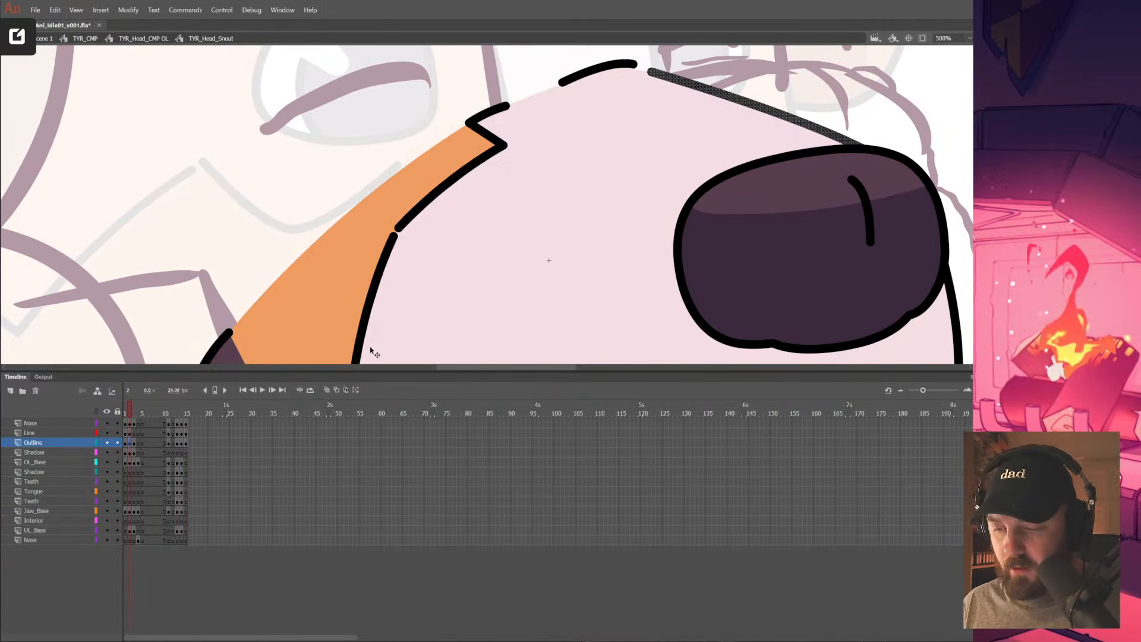
click(187, 443)
key(ctrl+shift+v)
drag(754, 223, 666, 315)
key(ctrl+g)
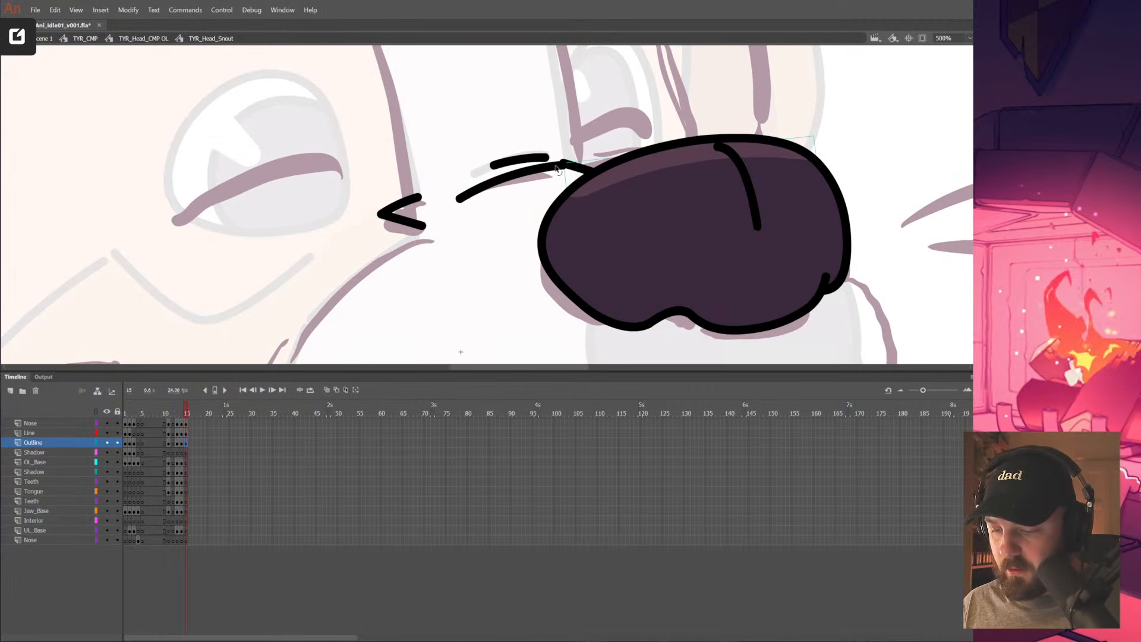
Shorten the nose-side ends of the two wrinkle lines on the Line layer to leave a gap before the bridge line
key(b)
key(v)
click(559, 166)
key(e)
mouse_move(560, 171)
mouse_down()
mouse_move(556, 161)
mouse_move(497, 164)
mouse_move(535, 161)
mouse_up()
key(ctrl+z)
key(ctrl+y)
key(ctrl+z)
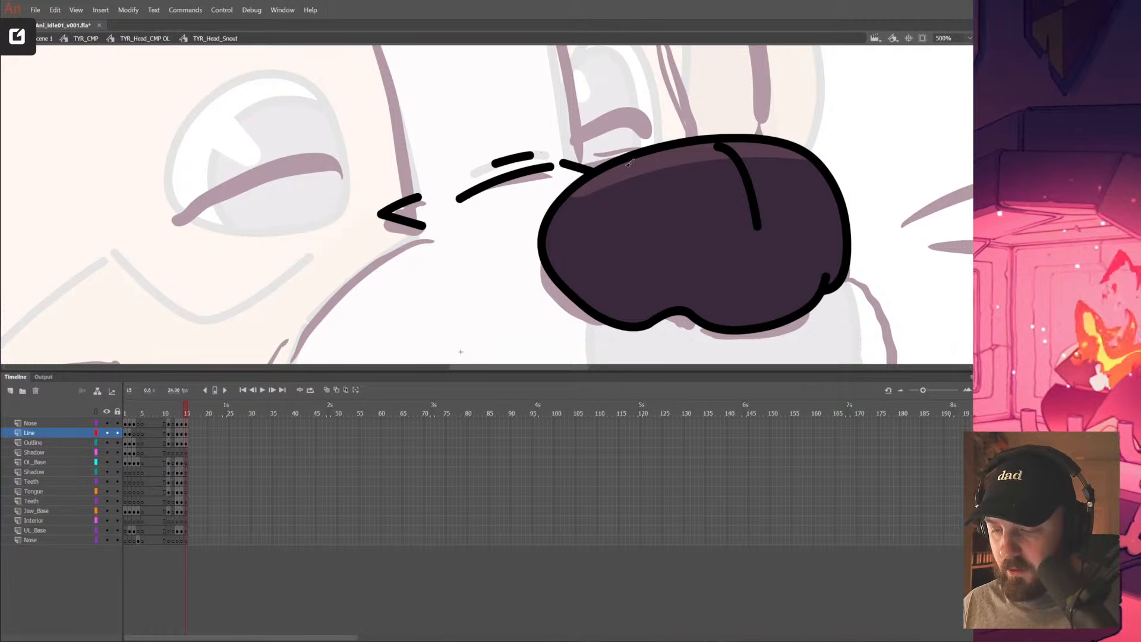
Inside the bridge line's group, rotate the line upward along the top edge of the nose, and save the file
double_click(575, 171)
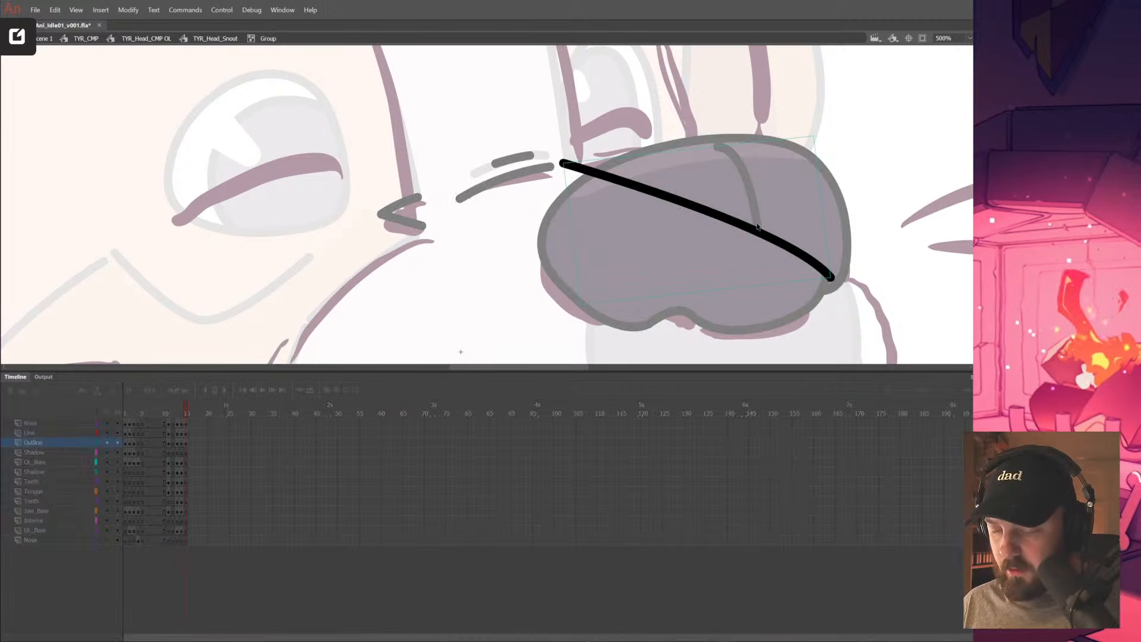
click(831, 277)
click(838, 286)
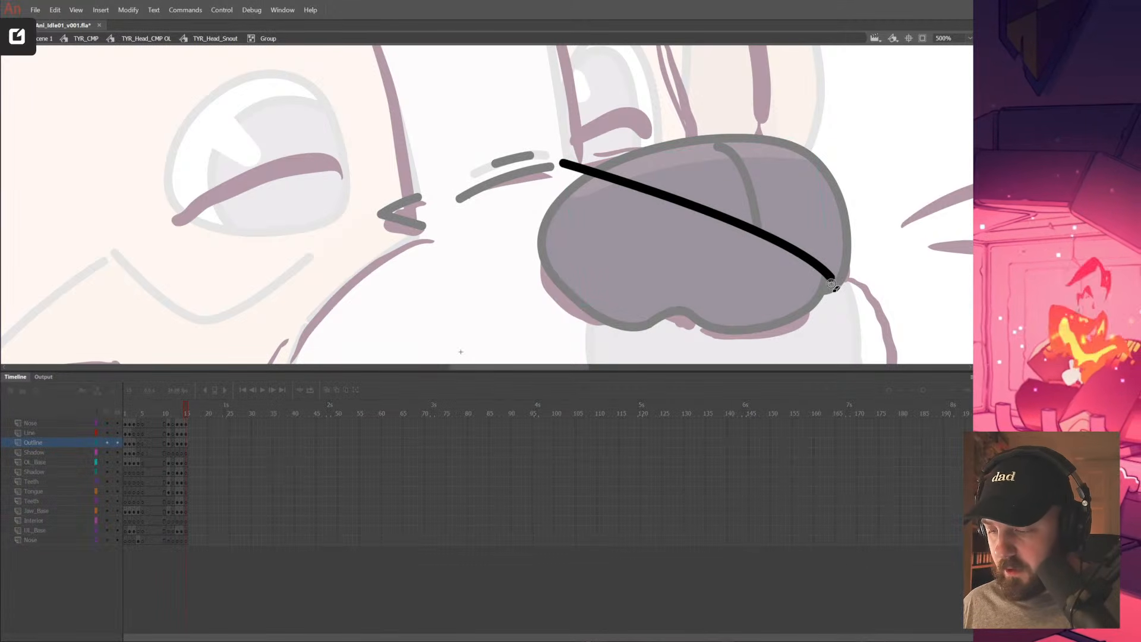
click(831, 280)
key(q)
mouse_move(822, 205)
mouse_down()
mouse_move(804, 146)
mouse_move(747, 93)
mouse_up()
key(ctrl+shift+a)
mouse_move(787, 214)
mouse_down()
mouse_move(810, 165)
mouse_move(778, 177)
mouse_up()
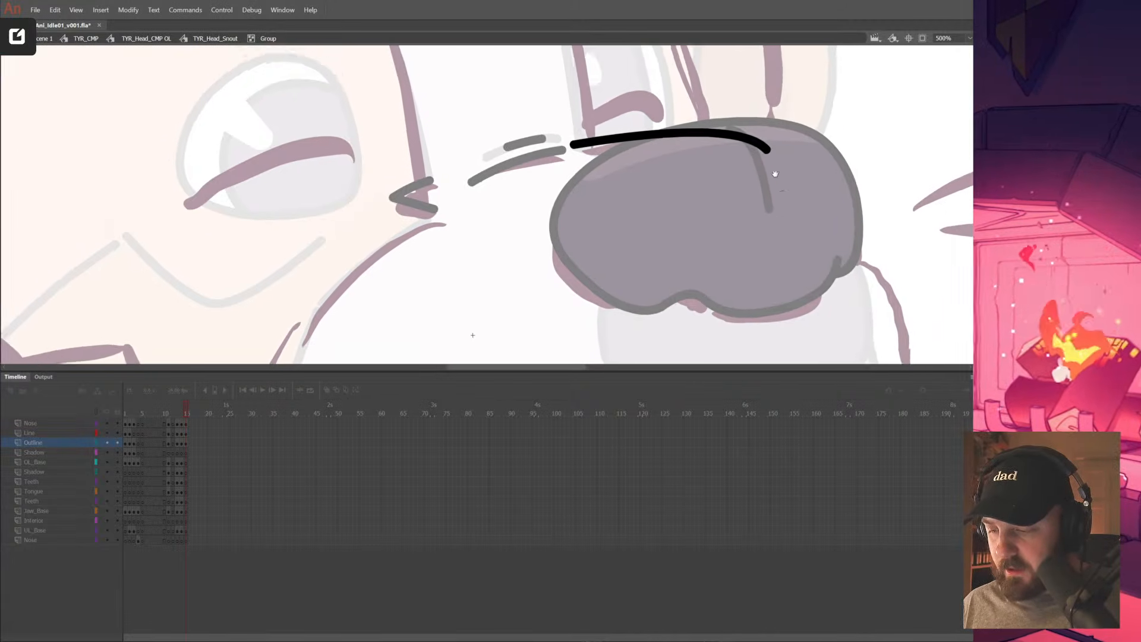
key(ctrl+s)
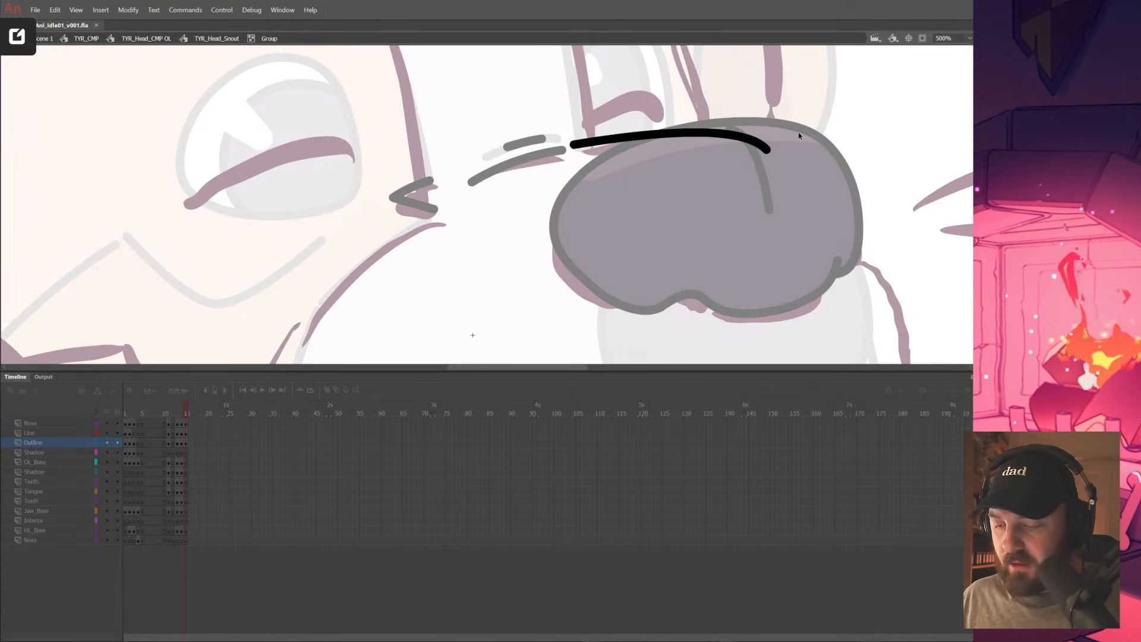
Shorten the bridge line's far end behind the nose and exit the group back to TYR_Head_Snout
drag(754, 140, 742, 137)
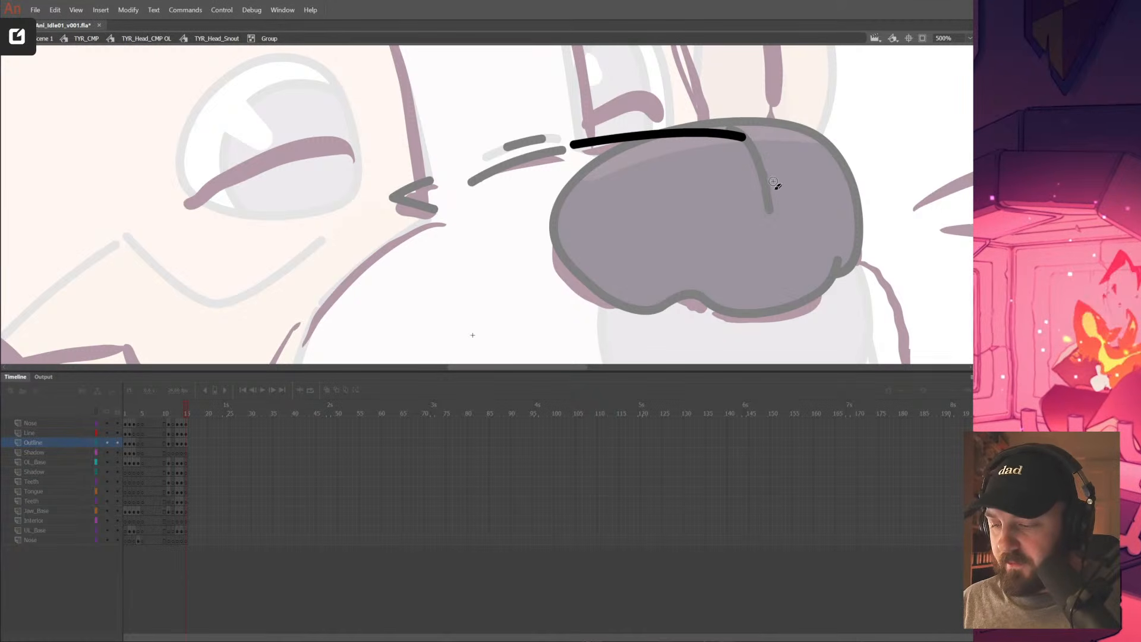
drag(630, 254, 698, 213)
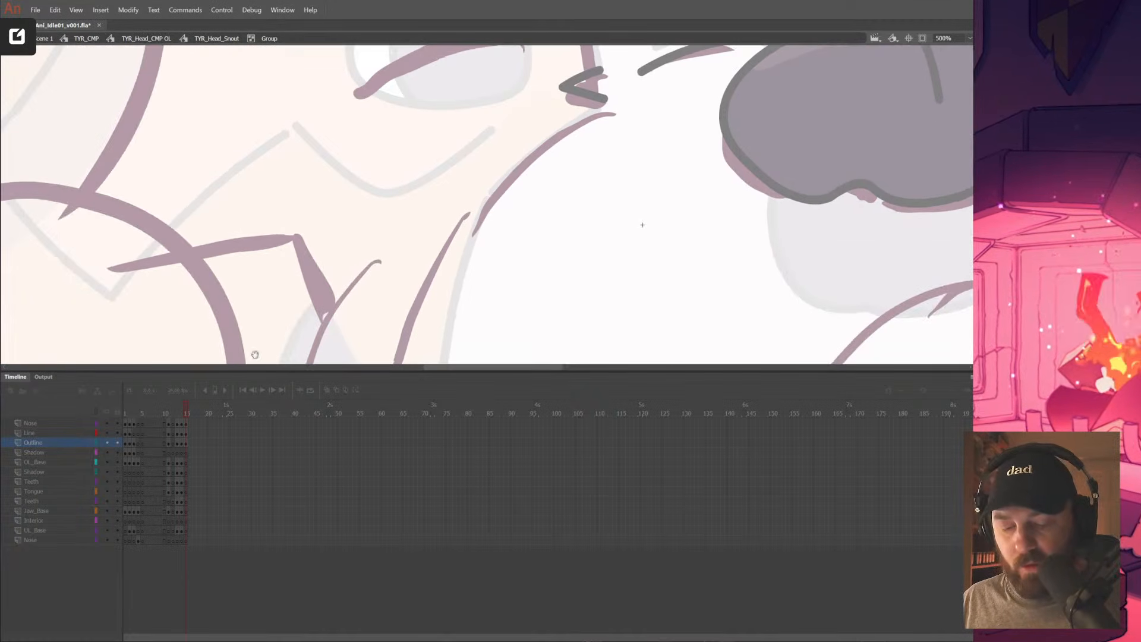
double_click(618, 187)
scroll(765, 180, down, 3)
scroll(779, 197, down, 3)
scroll(779, 197, left, 5)
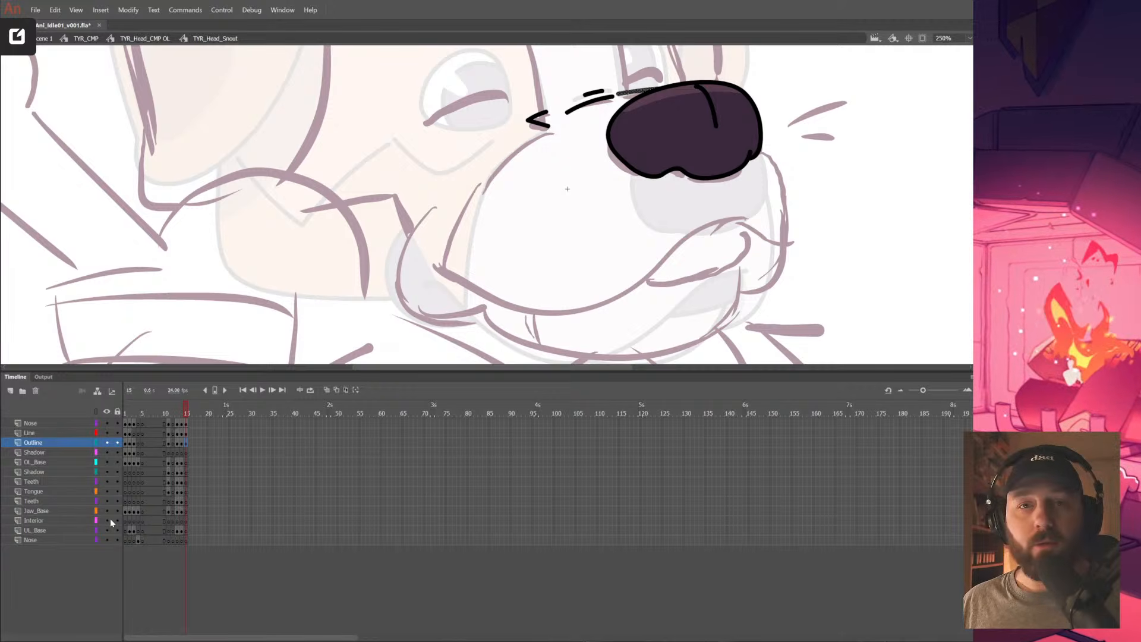
Draw the upper cheek line from the tip of the zigzag down along the sketch on frame 15 of the Outline layer
click(566, 159)
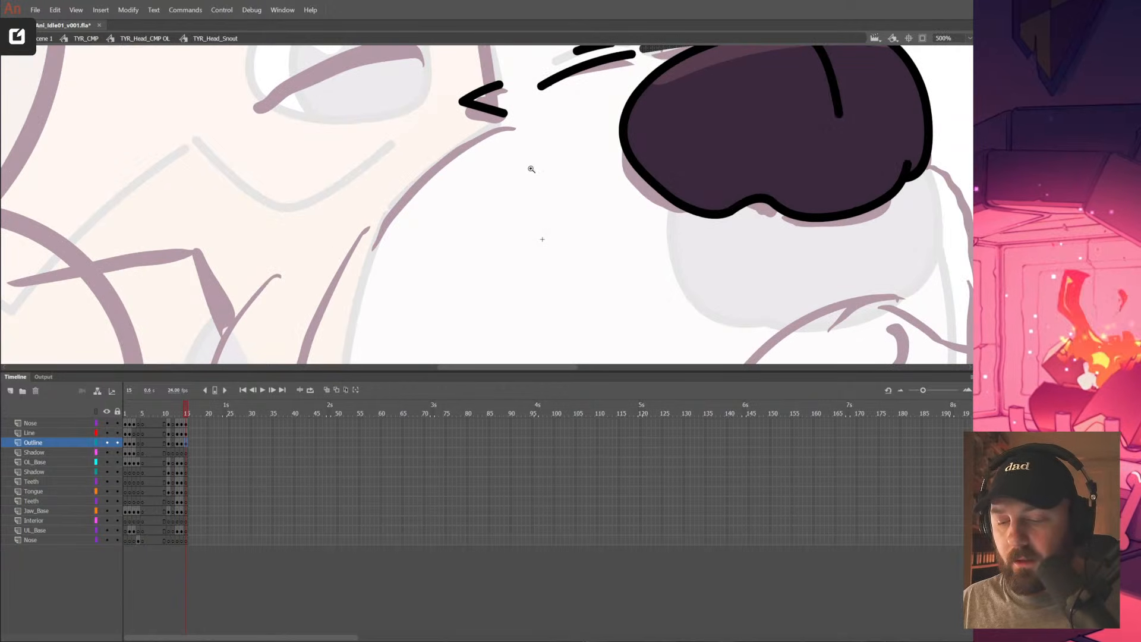
click(187, 443)
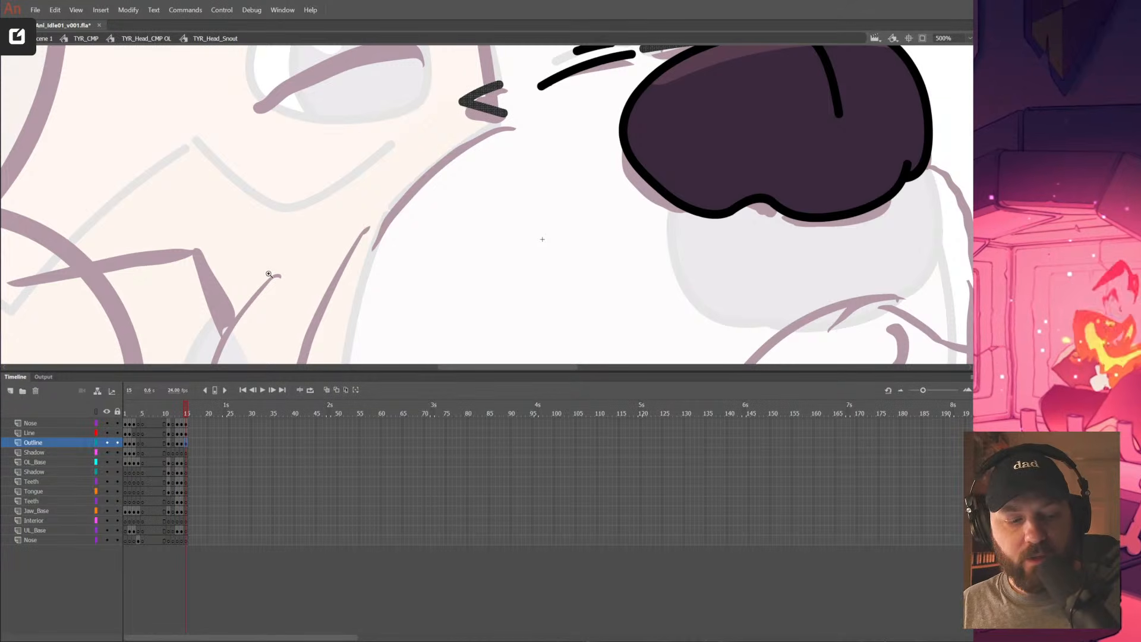
mouse_move(375, 217)
mouse_down()
mouse_move(507, 114)
mouse_move(384, 210)
mouse_move(375, 214)
mouse_move(389, 187)
mouse_move(367, 211)
mouse_up()
key(ctrl+z)
drag(504, 113, 509, 116)
key(ctrl+z)
key(ctrl+z)
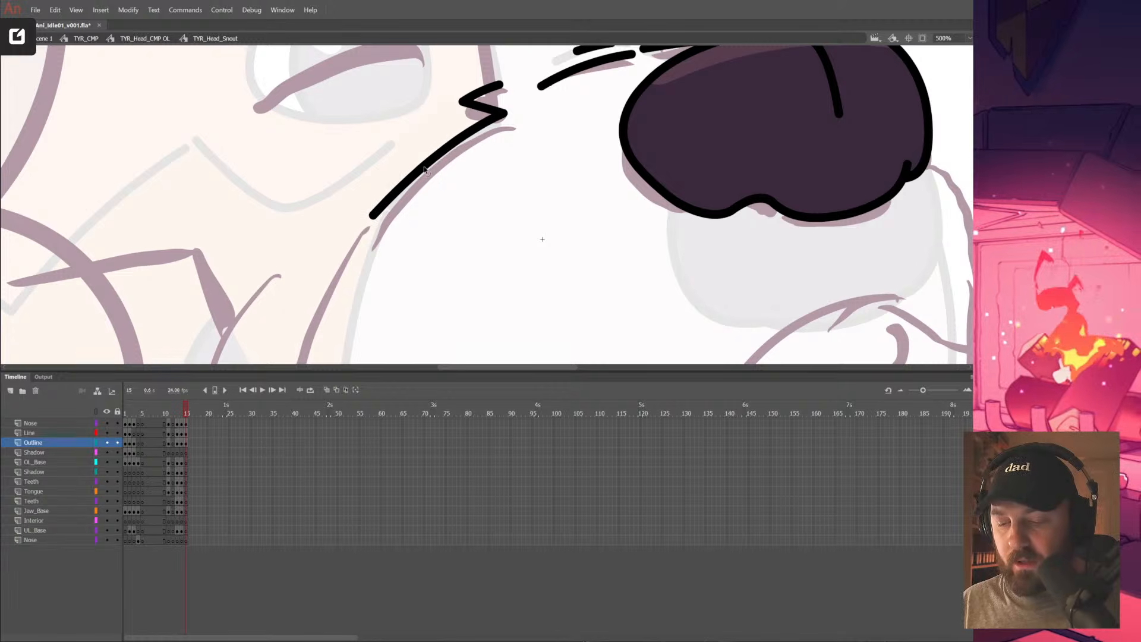
Draw the upper lip line from the mouth corner, curving it along the sketch and extending it up to the lip's peak beneath the nose
drag(382, 268, 476, 156)
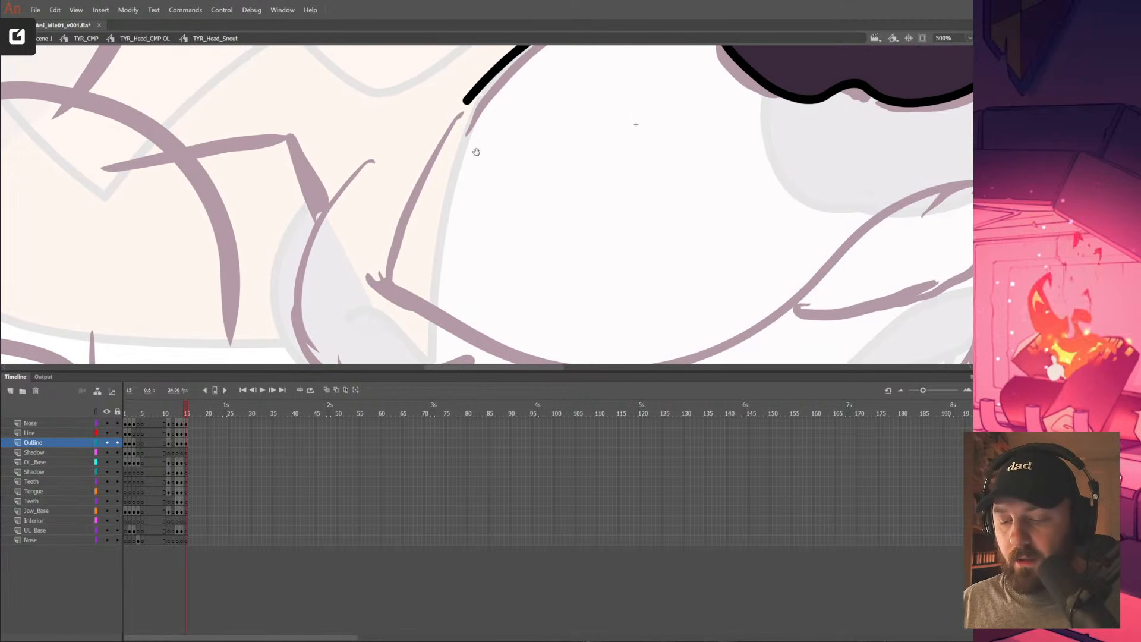
drag(415, 274, 381, 184)
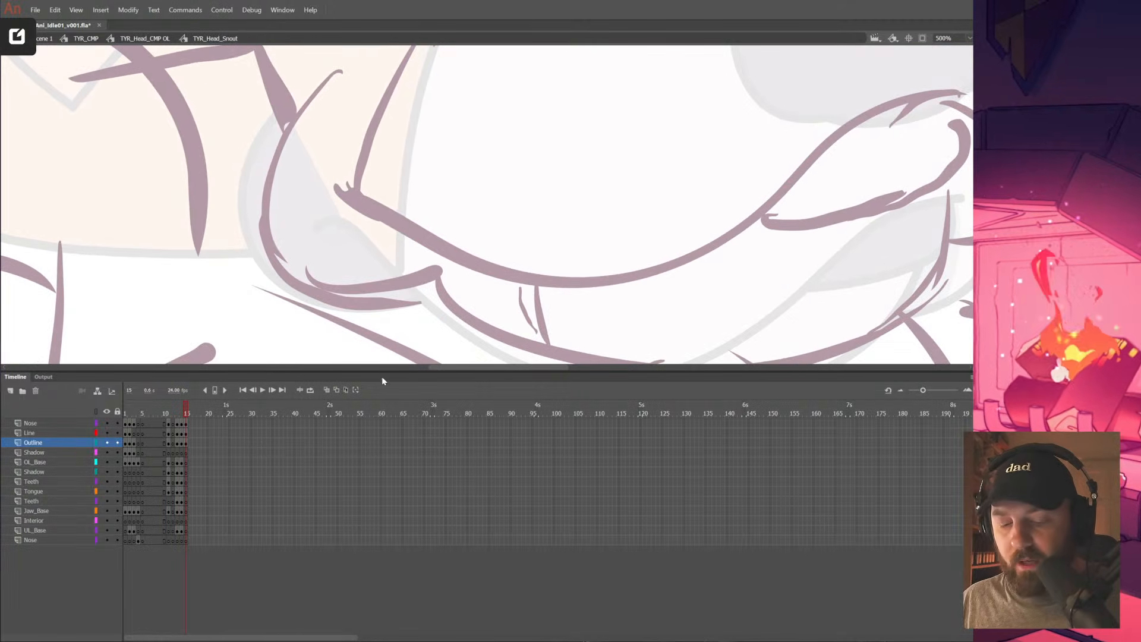
drag(492, 271, 456, 310)
mouse_move(301, 228)
mouse_down()
mouse_move(340, 255)
mouse_move(631, 305)
mouse_move(569, 320)
mouse_move(554, 347)
mouse_move(581, 379)
mouse_move(572, 369)
mouse_up()
key(v)
key(ctrl+z)
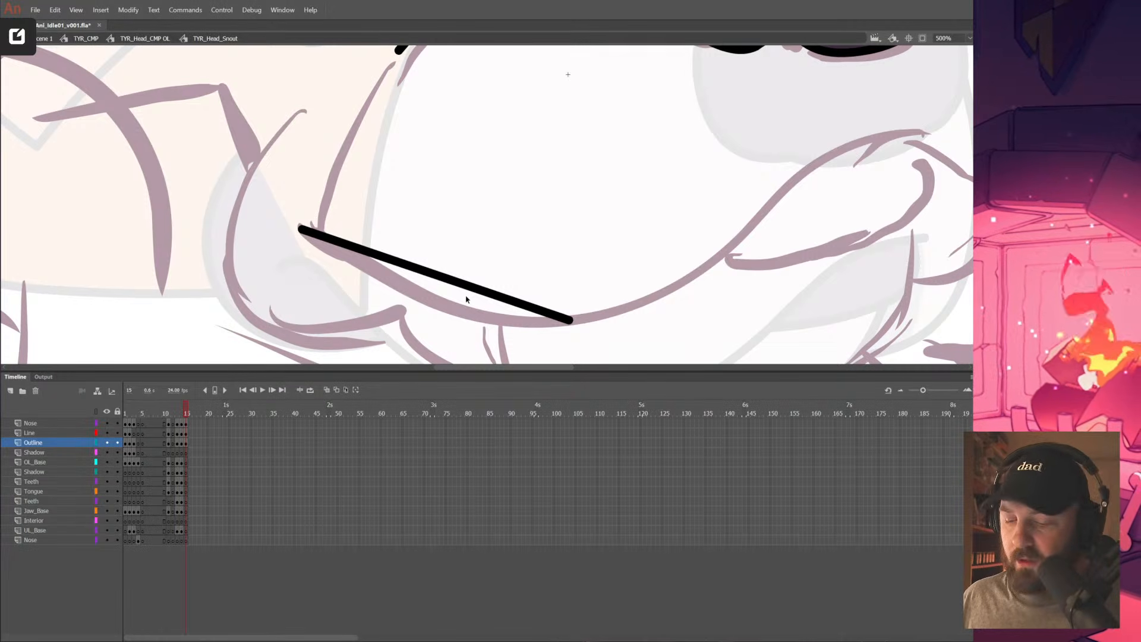
mouse_move(547, 313)
mouse_down()
mouse_move(552, 360)
mouse_move(583, 325)
mouse_move(776, 200)
mouse_move(764, 239)
mouse_move(783, 240)
mouse_move(763, 253)
mouse_move(732, 262)
mouse_move(644, 248)
mouse_up()
key(v)
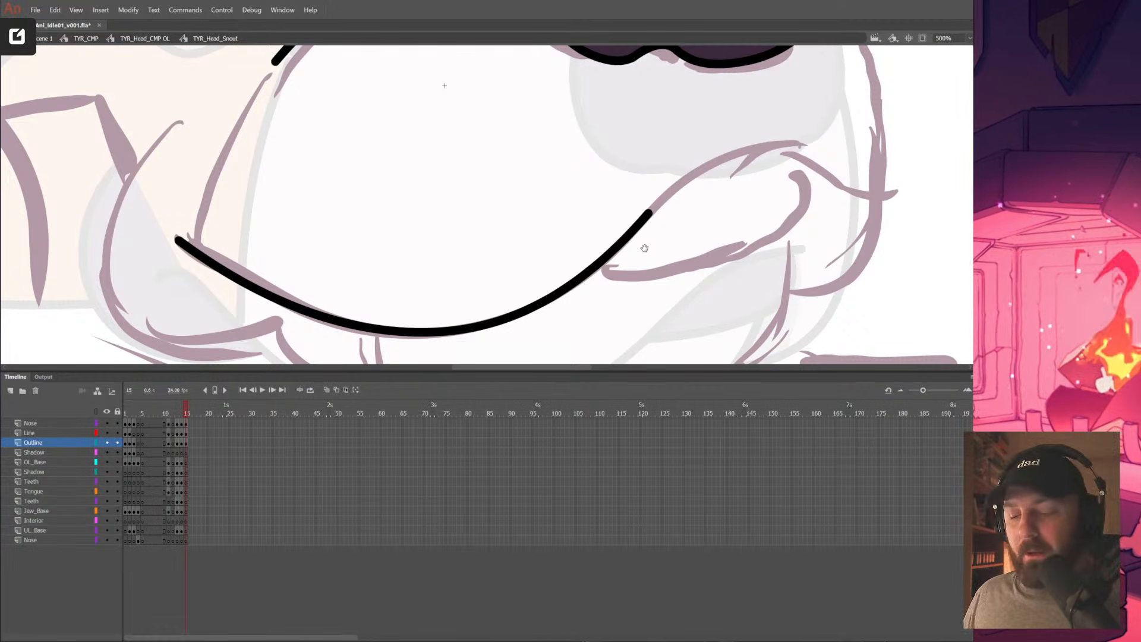
drag(651, 211, 806, 144)
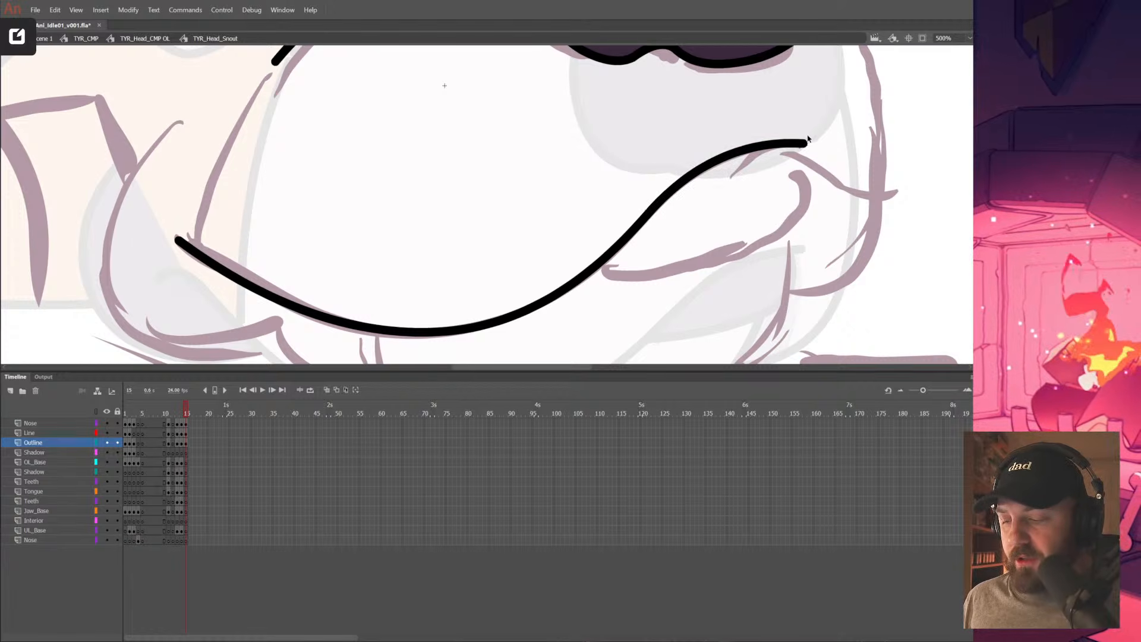
Draw the lower cheek line from the end of the upper cheek line down to the mouth corner
drag(610, 281, 723, 219)
drag(509, 123, 511, 243)
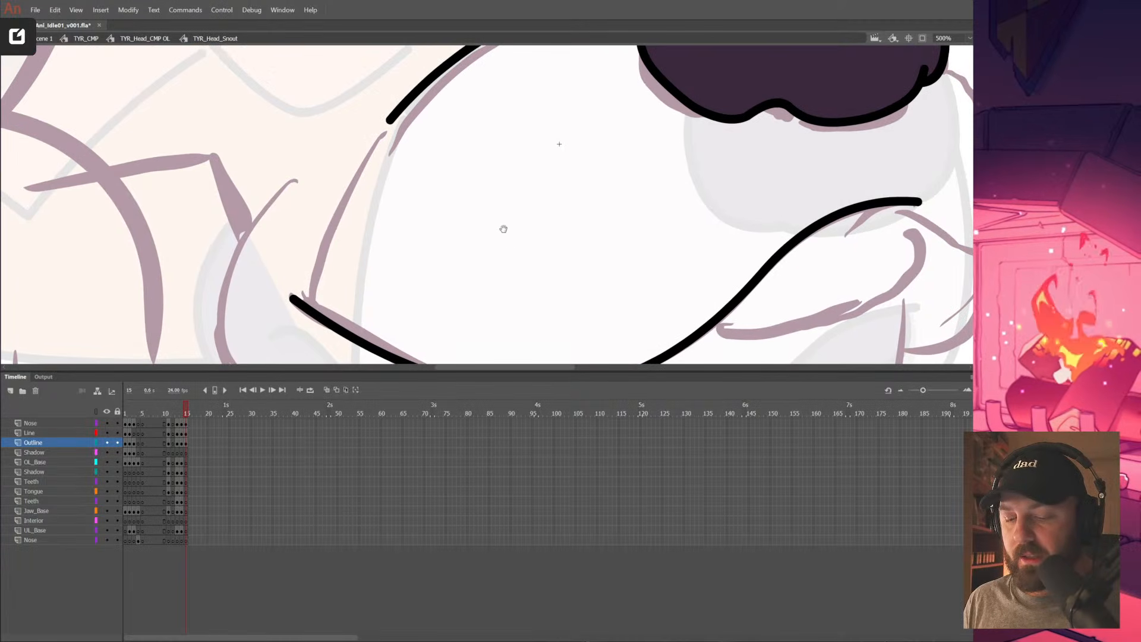
mouse_move(384, 126)
mouse_down()
mouse_move(307, 302)
mouse_move(386, 130)
mouse_move(366, 160)
mouse_move(361, 150)
mouse_move(384, 127)
mouse_up()
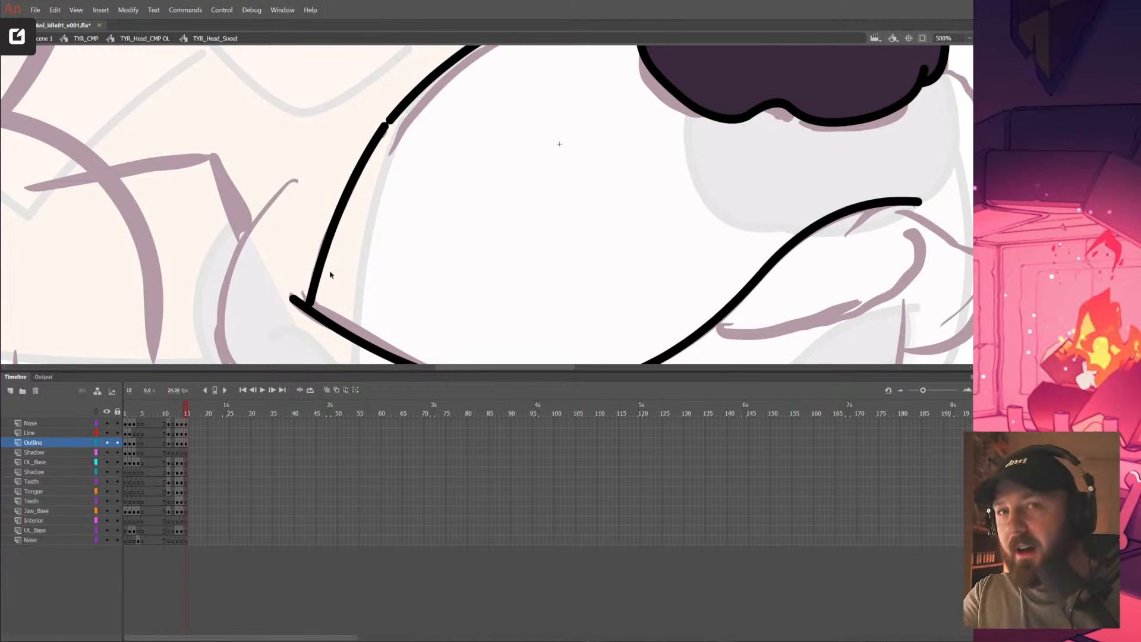
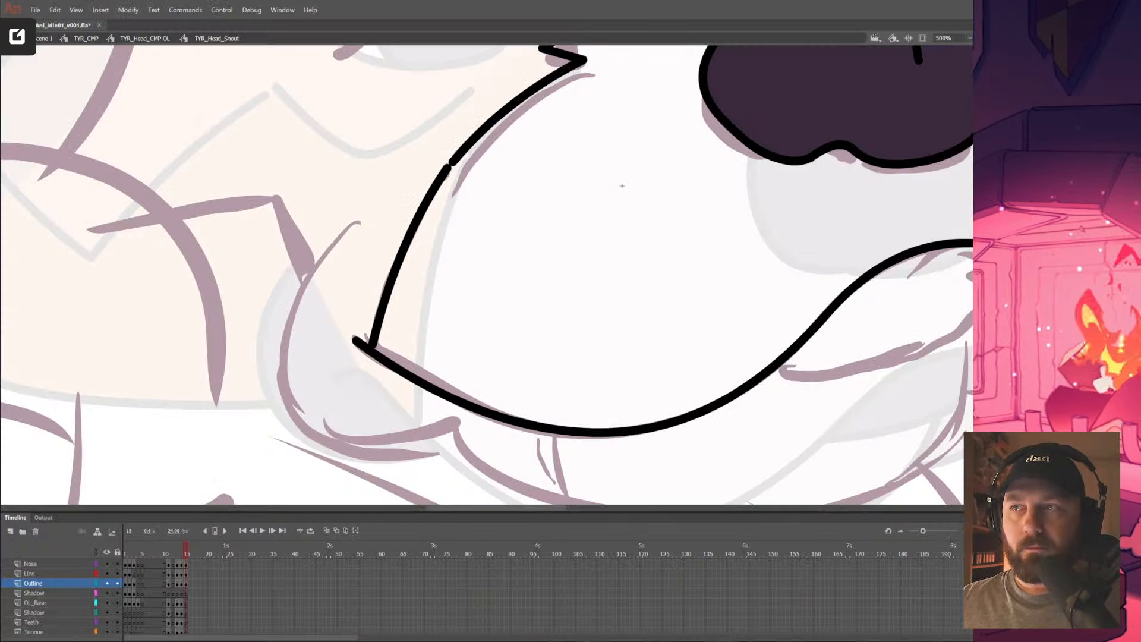
Draw a curved line along the sketched cheek fold behind the mouth corner on frame 15 of the Shadow layer
drag(741, 426, 416, 387)
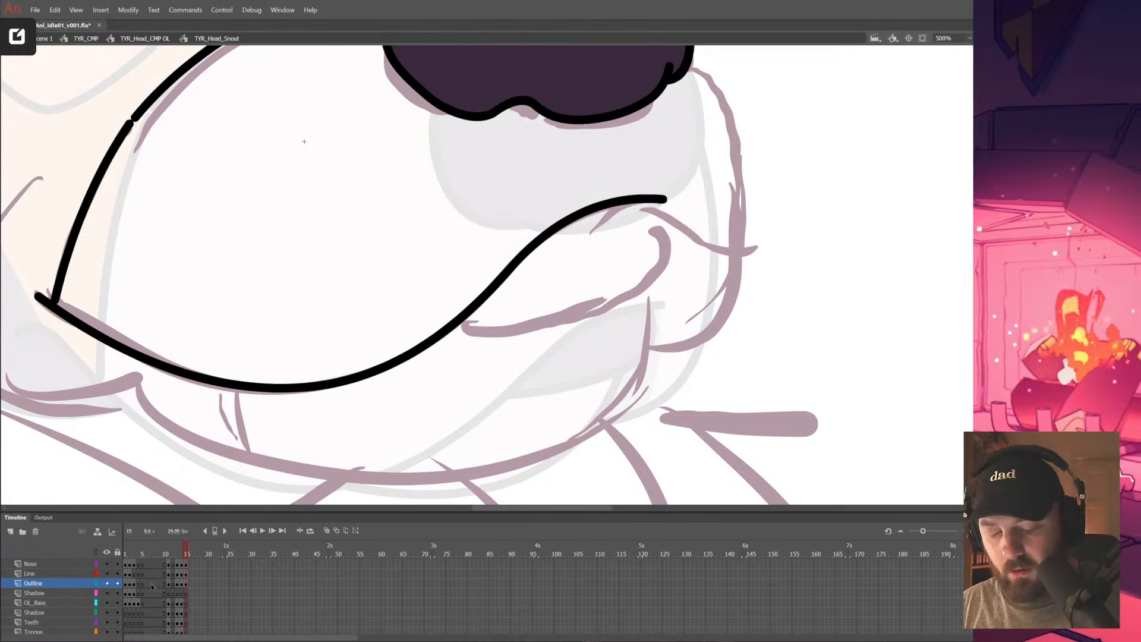
click(185, 593)
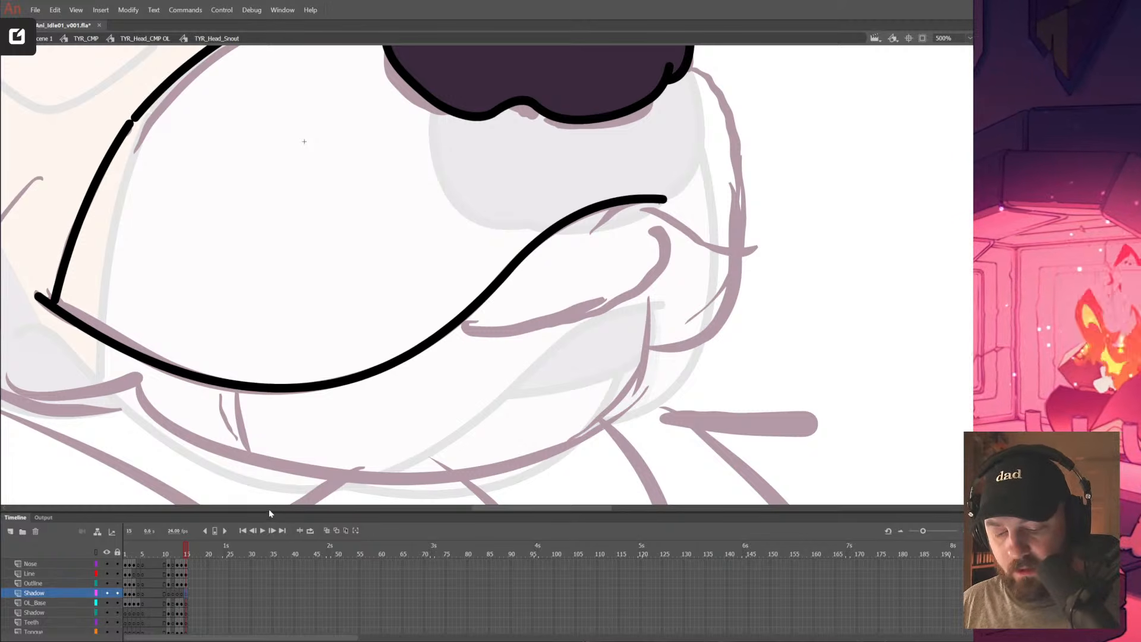
drag(271, 512, 318, 474)
drag(416, 391, 734, 372)
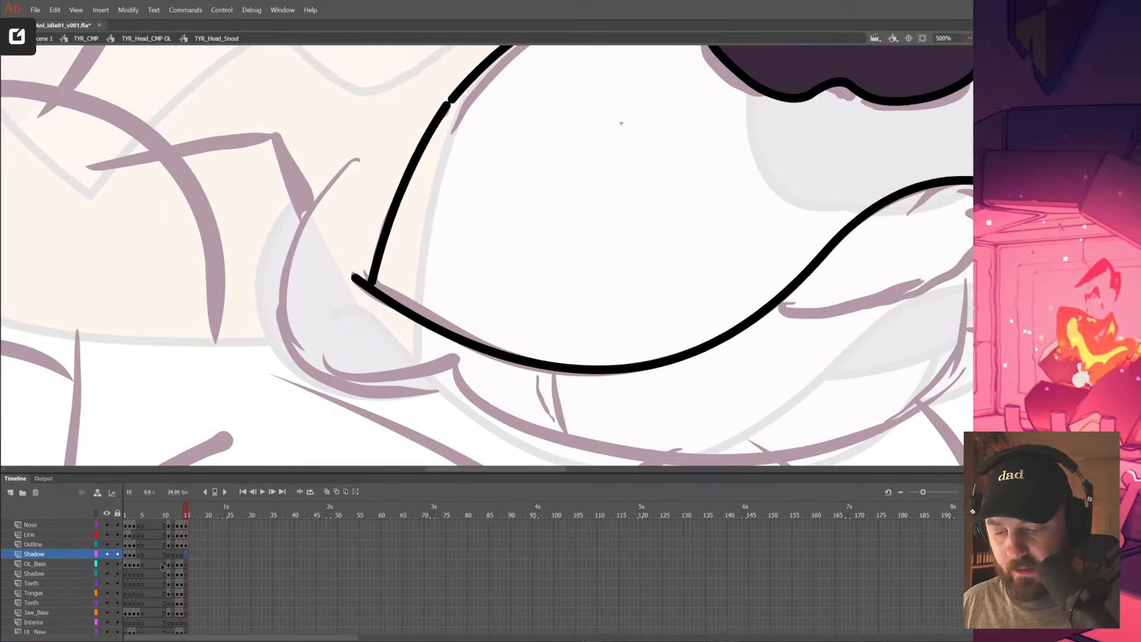
mouse_move(315, 178)
mouse_down()
mouse_move(275, 291)
mouse_move(330, 380)
mouse_move(243, 380)
mouse_up()
key(v)
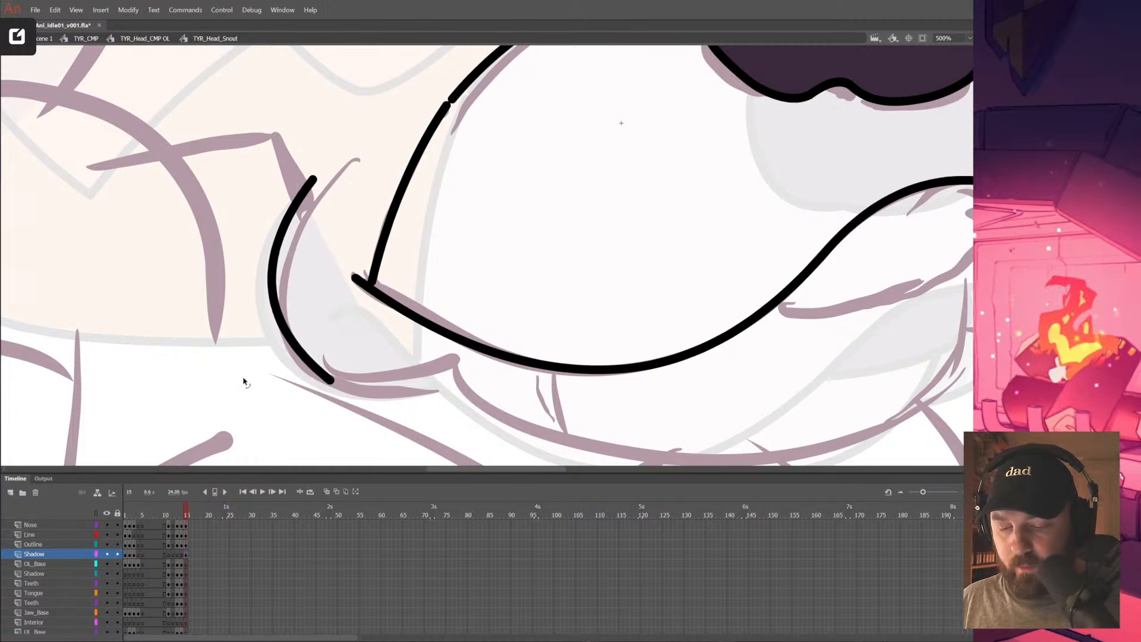
Adjust the cheek fold line's upper end and curve, shorten its lower end, and save the file
drag(314, 178, 310, 181)
drag(329, 378, 300, 365)
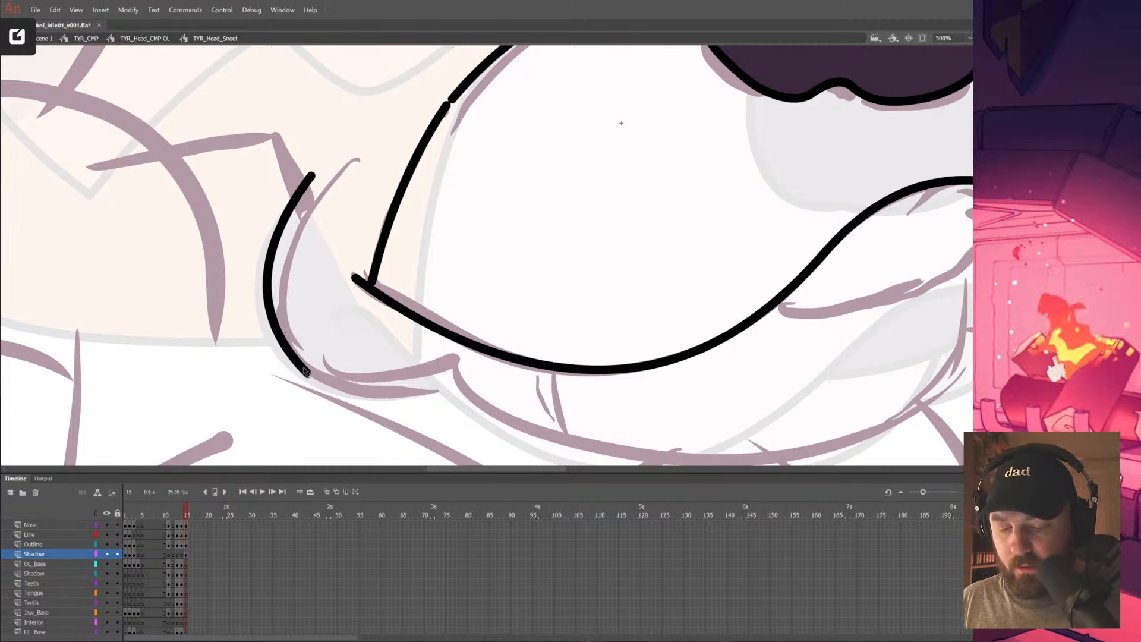
drag(274, 279, 268, 291)
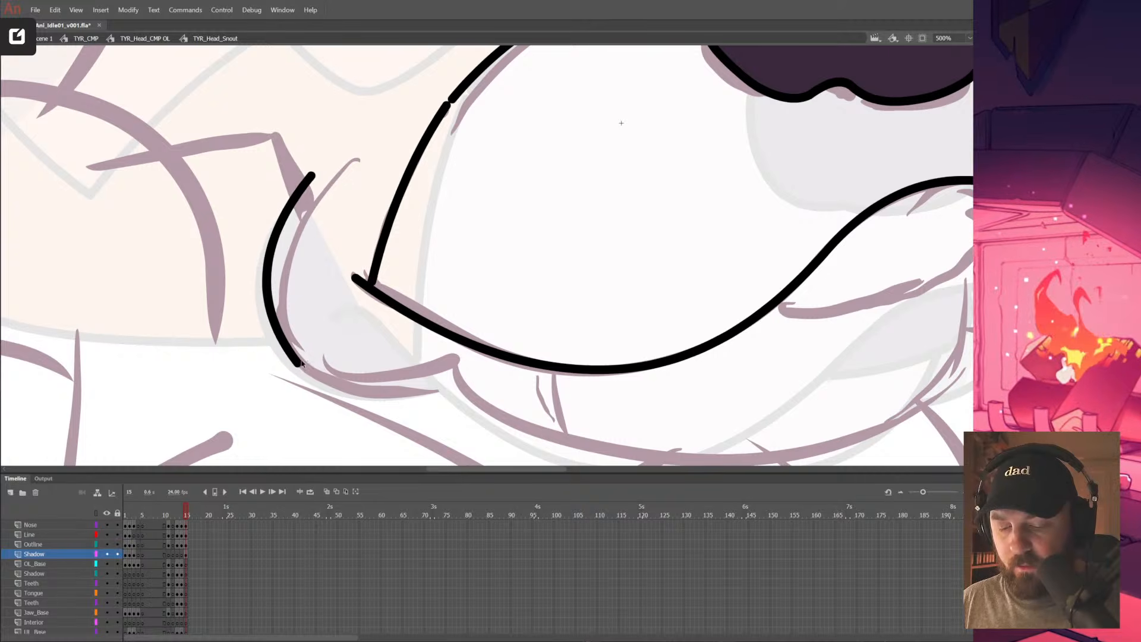
drag(300, 365, 282, 337)
key(ctrl+s)
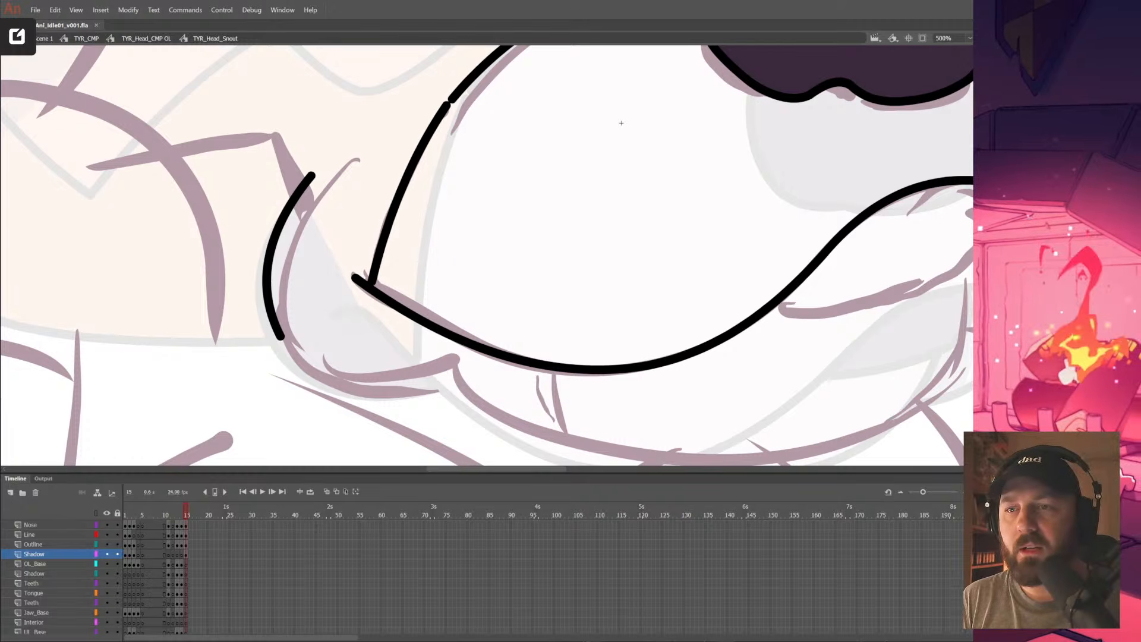
Draw a small hooked line extending the mouth corner back toward the cheek fold on frame 15 of the Shadow layer
key(ctrl+equal)
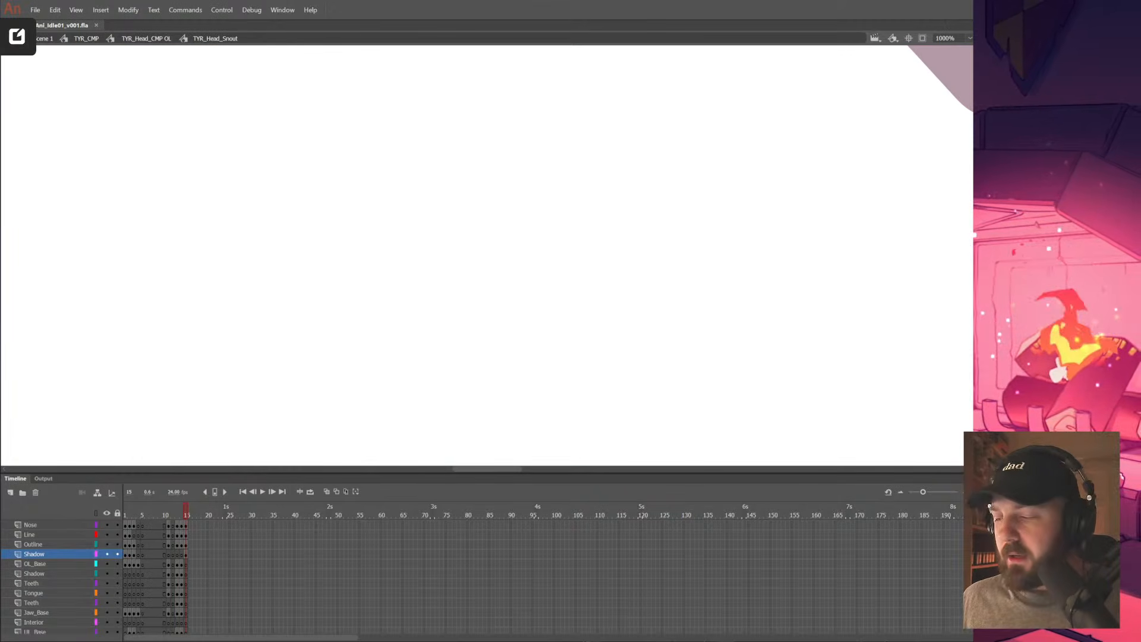
alt+click(621, 274)
alt+click(624, 279)
alt+click(624, 284)
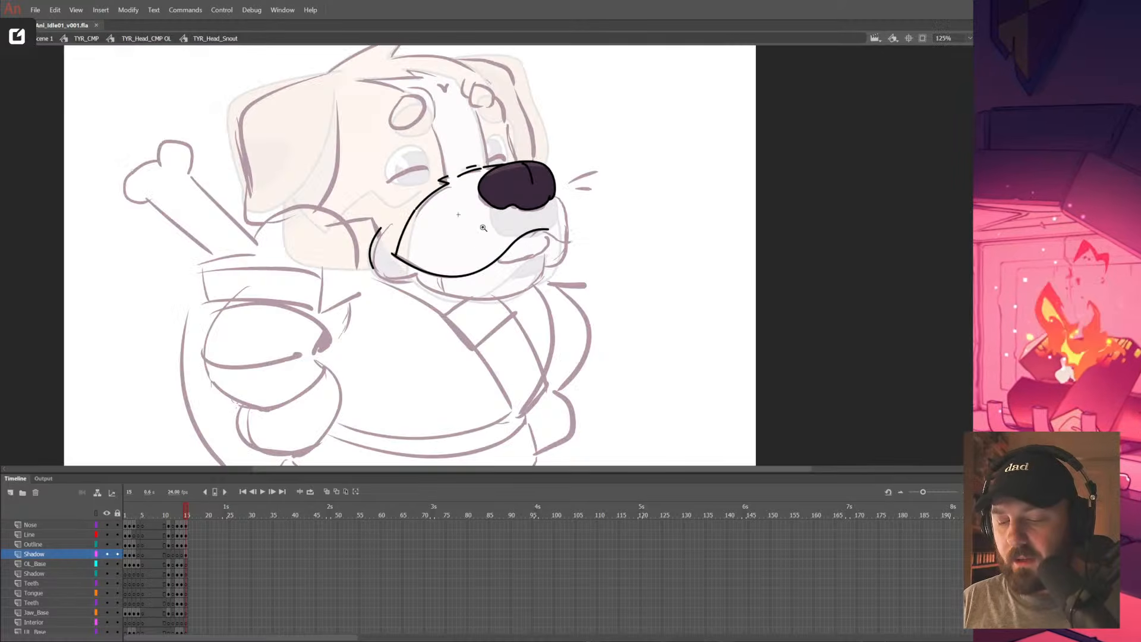
click(477, 273)
click(358, 248)
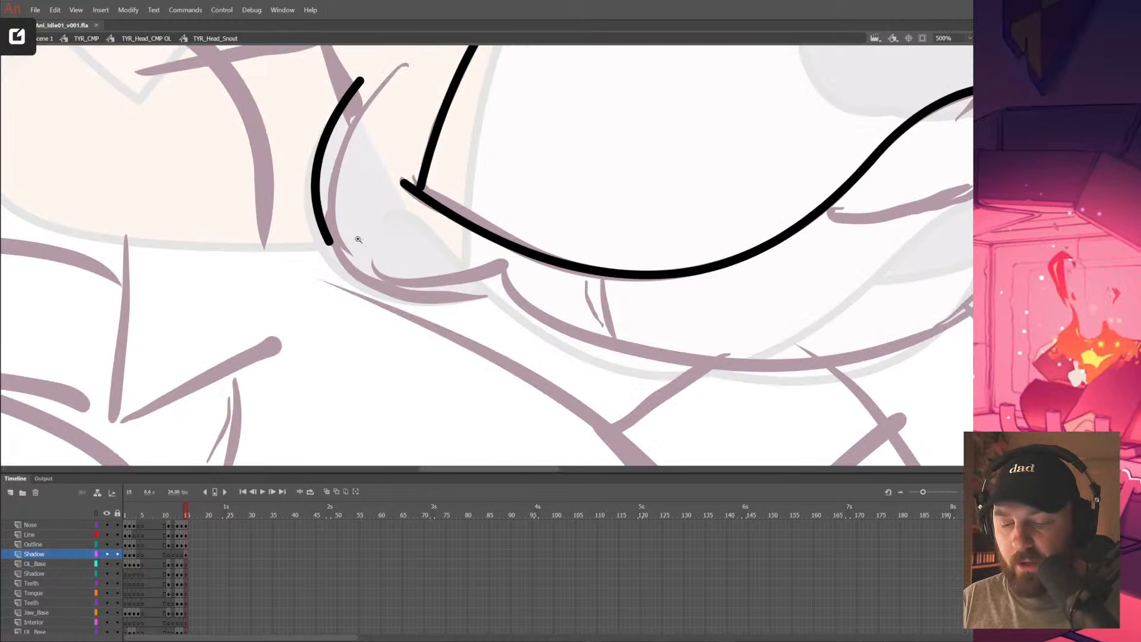
key(b)
mouse_move(405, 184)
mouse_down()
mouse_move(384, 187)
mouse_move(395, 177)
mouse_up()
key(v)
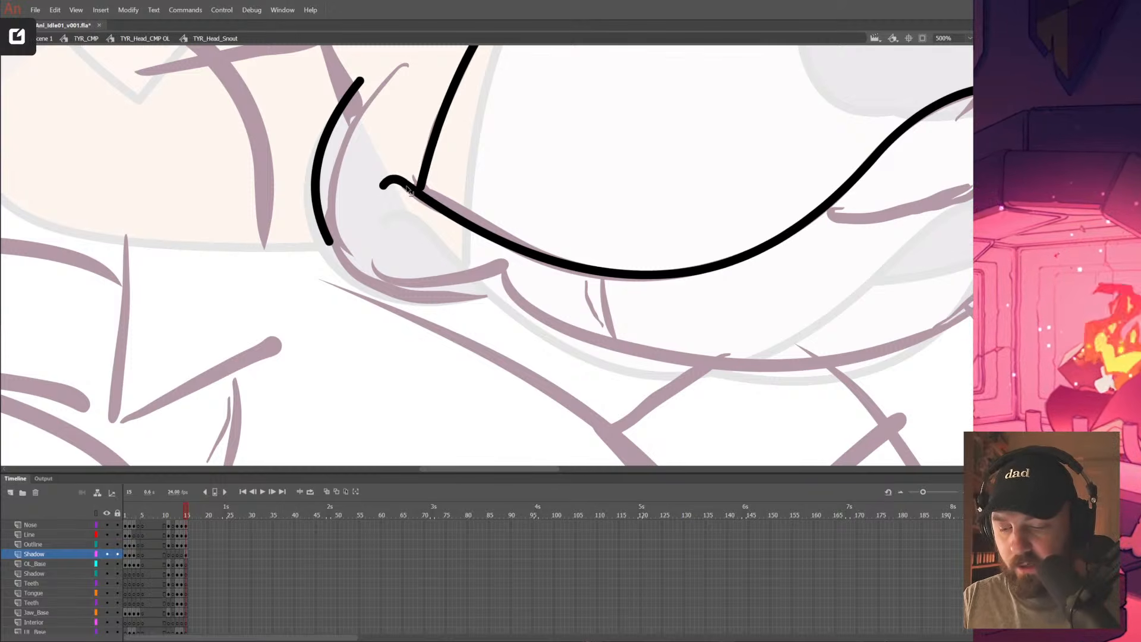
Move the cheek fold line and mouth corner hook from the Shadow layer to frame 15 of the Outline layer
drag(657, 382, 615, 382)
drag(669, 312, 586, 304)
drag(484, 365, 305, 330)
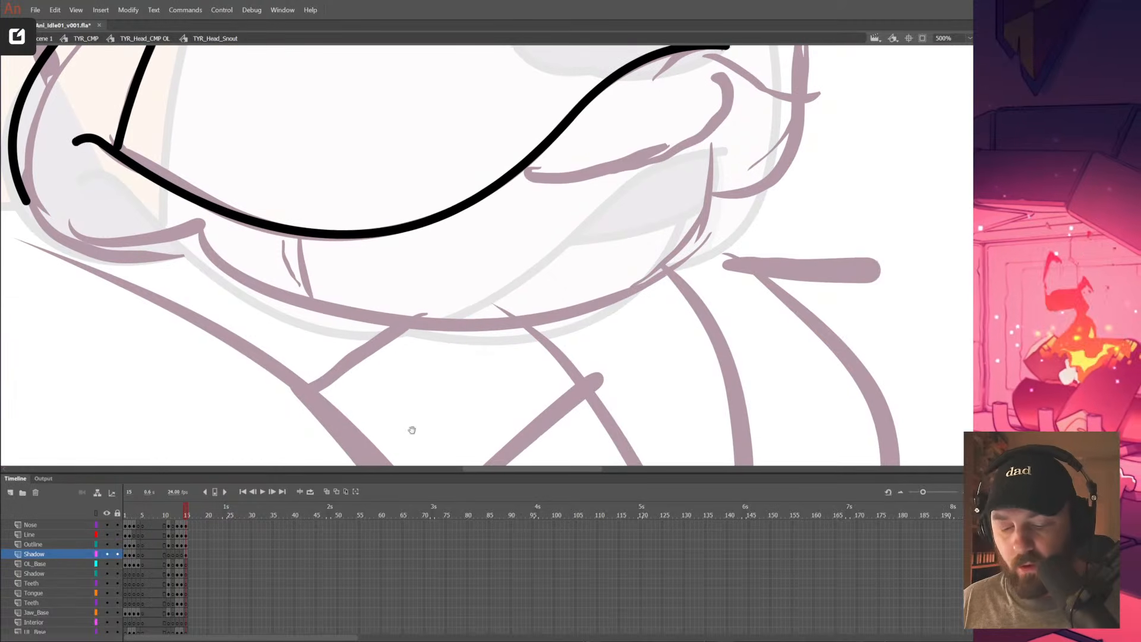
click(187, 557)
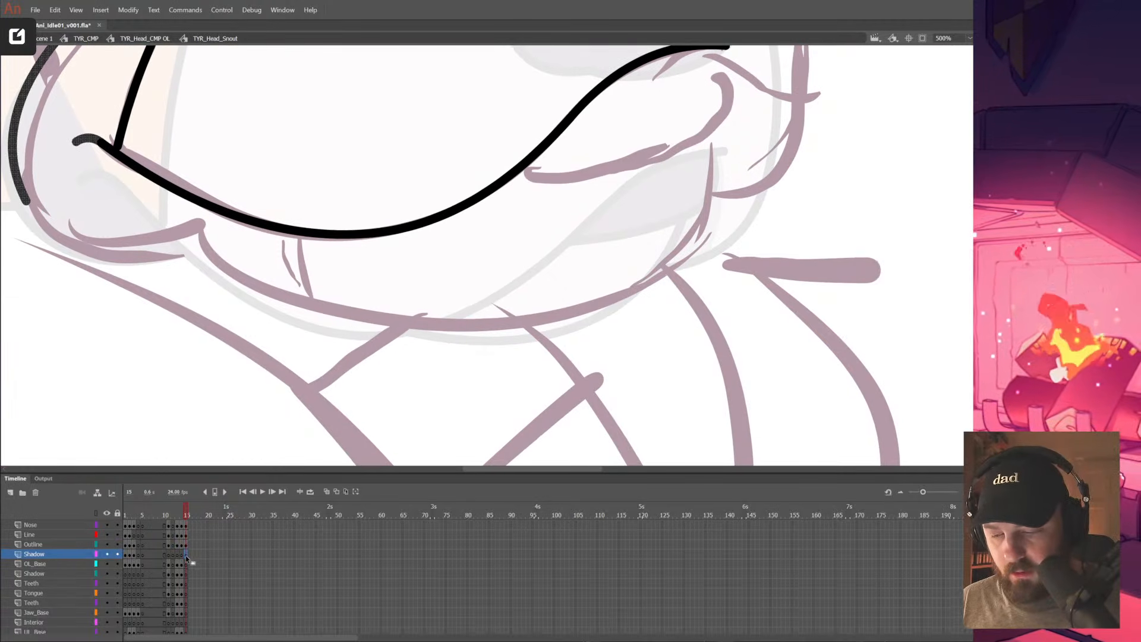
key(Delete)
click(123, 161)
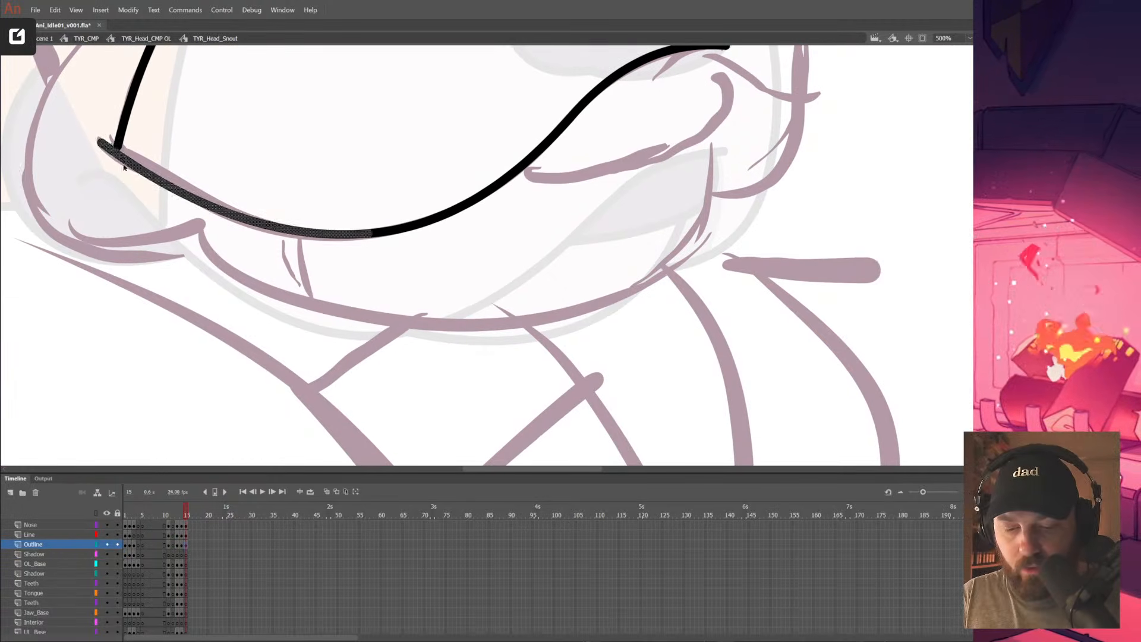
key(ctrl+z)
mouse_move(428, 326)
mouse_down()
mouse_move(632, 367)
mouse_move(569, 351)
mouse_up()
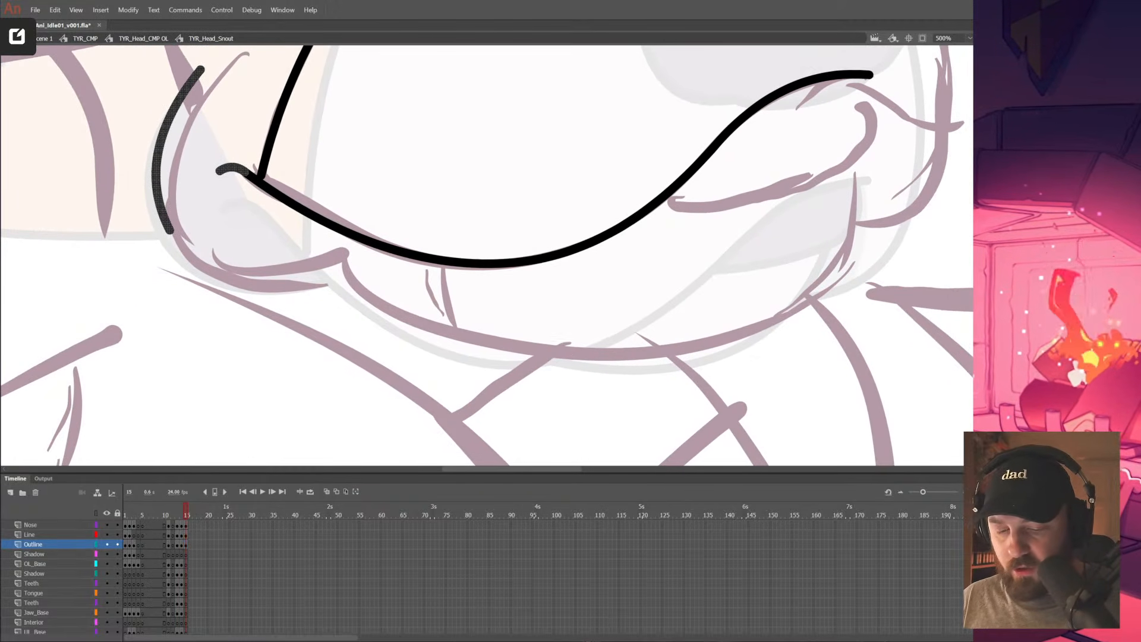
key(Escape)
mouse_move(170, 230)
mouse_down()
mouse_move(356, 250)
mouse_move(308, 316)
mouse_move(293, 304)
mouse_move(304, 303)
mouse_up()
drag(355, 251, 350, 248)
mouse_move(182, 515)
mouse_down()
mouse_move(118, 512)
mouse_move(189, 515)
mouse_up()
drag(381, 280, 517, 326)
drag(385, 315, 380, 317)
drag(302, 279, 304, 278)
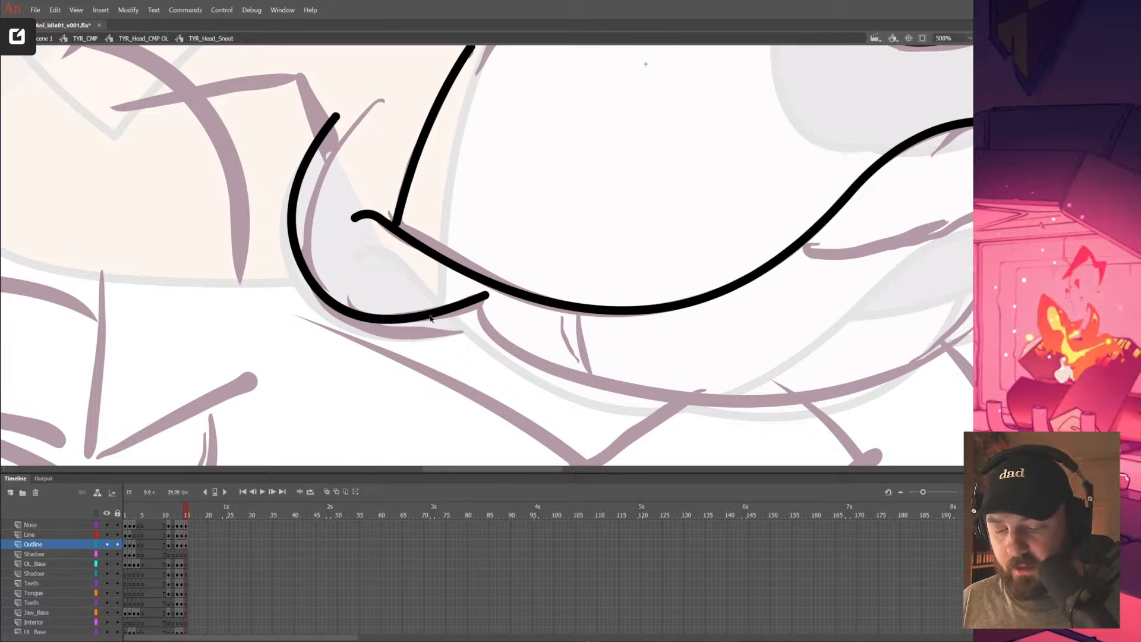
click(488, 299)
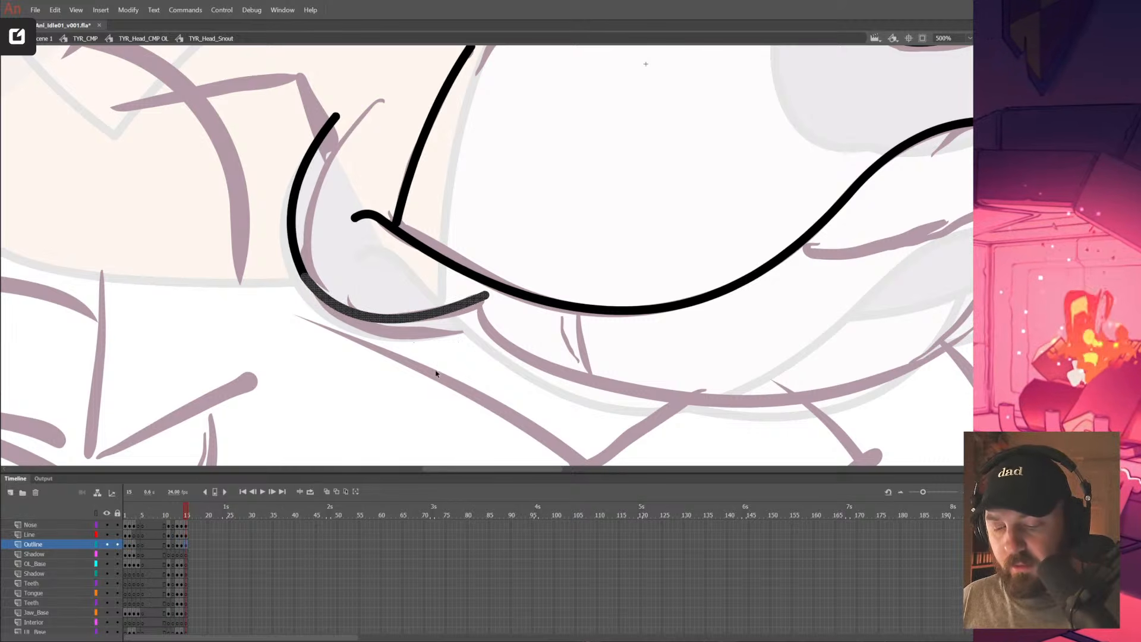
key(Delete)
Copy the cheek fold line to frame 15 of Jaw_Base, and lock the Nose, Line and Outline layers with Outline shown as outlines
click(305, 275)
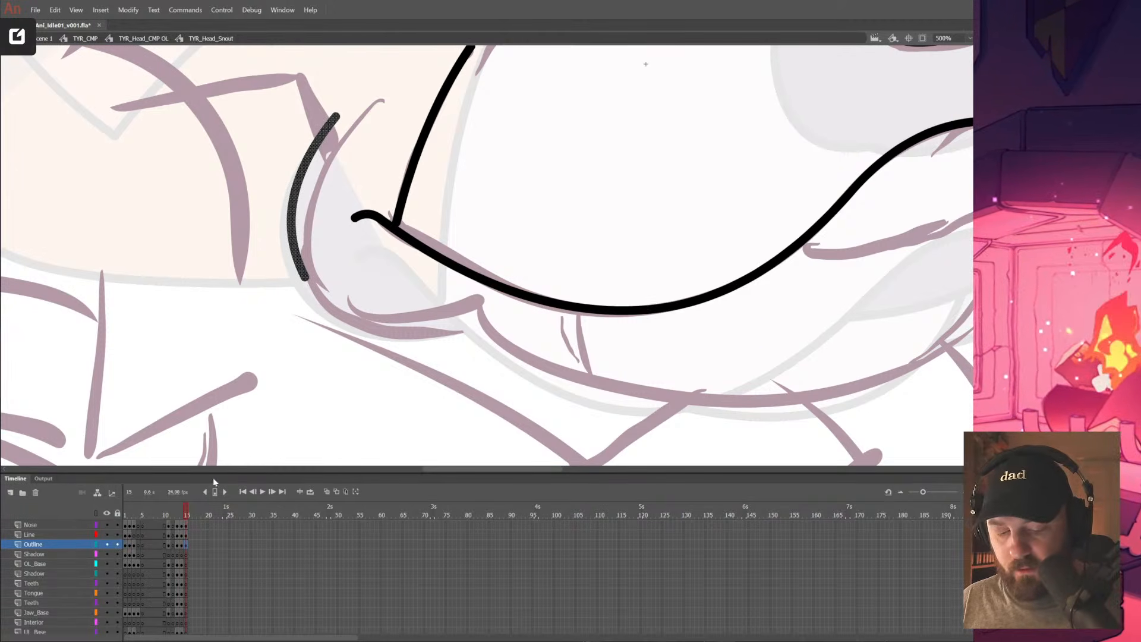
drag(222, 469, 226, 378)
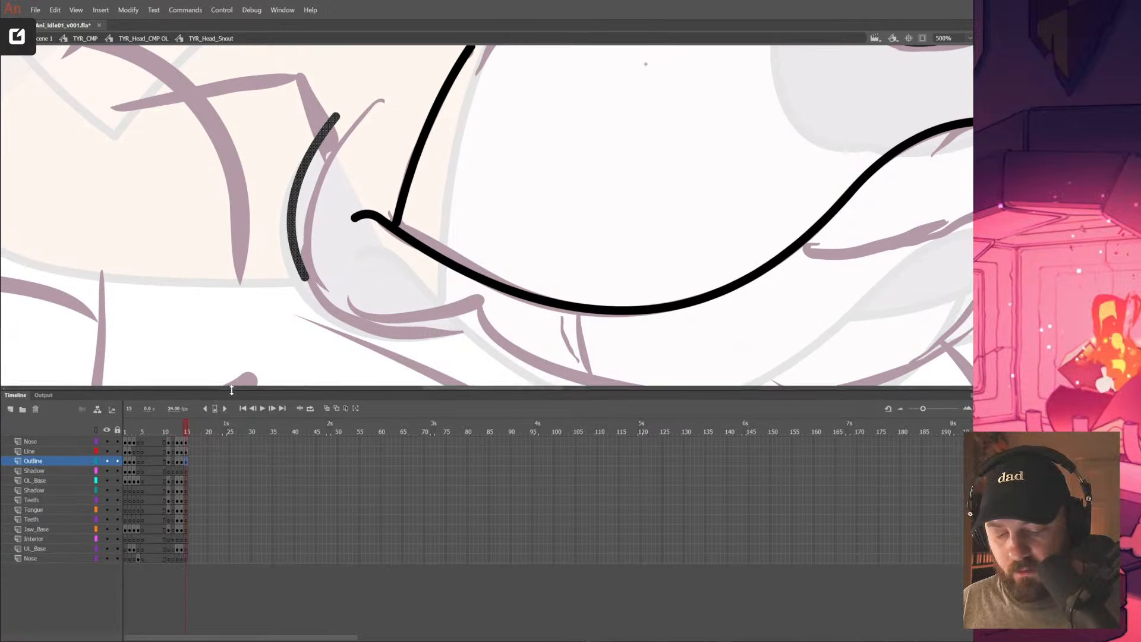
click(186, 549)
click(187, 559)
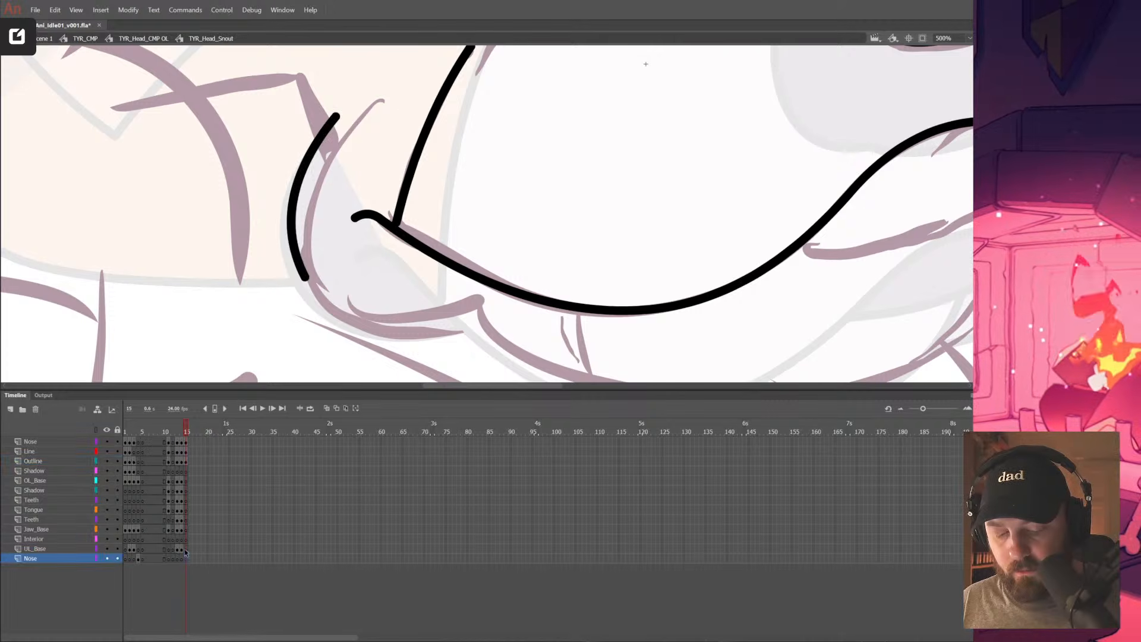
click(185, 550)
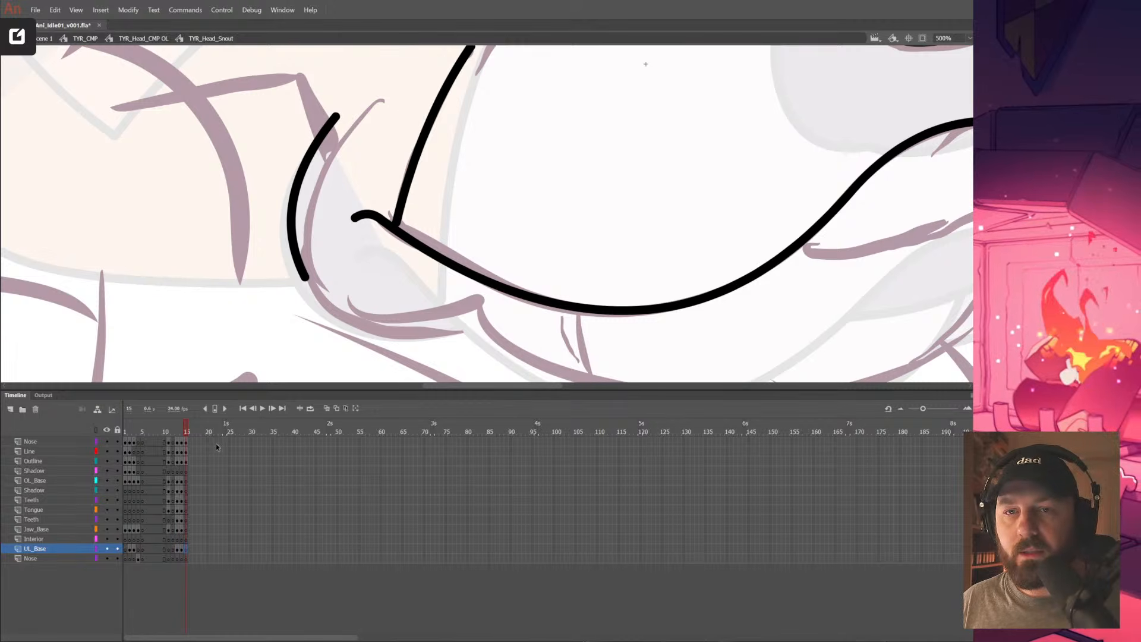
click(186, 538)
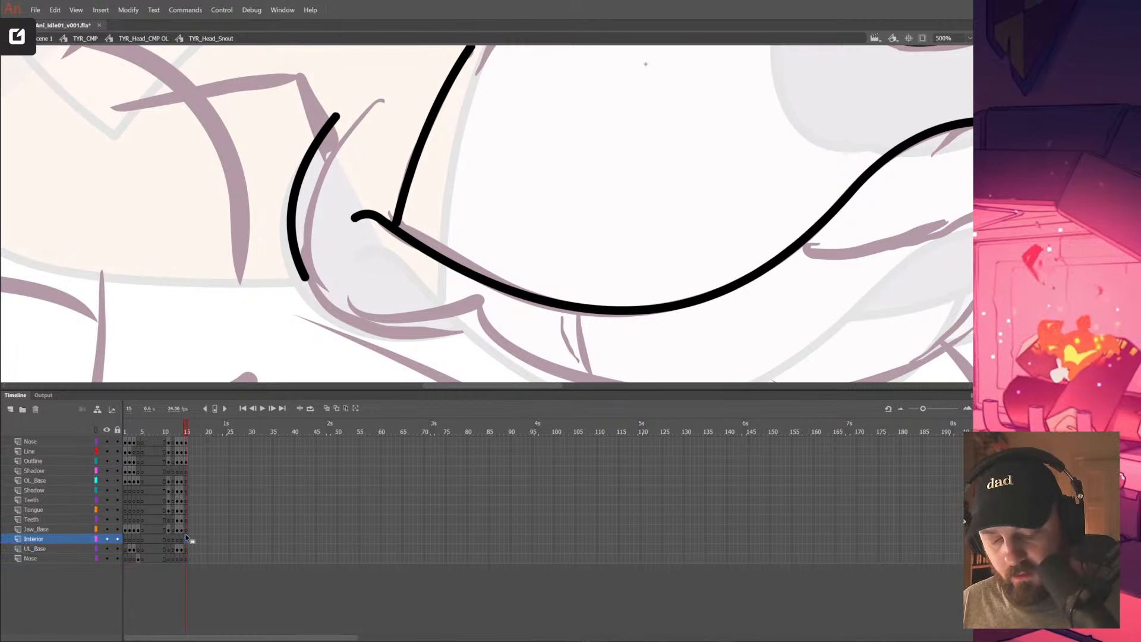
click(182, 530)
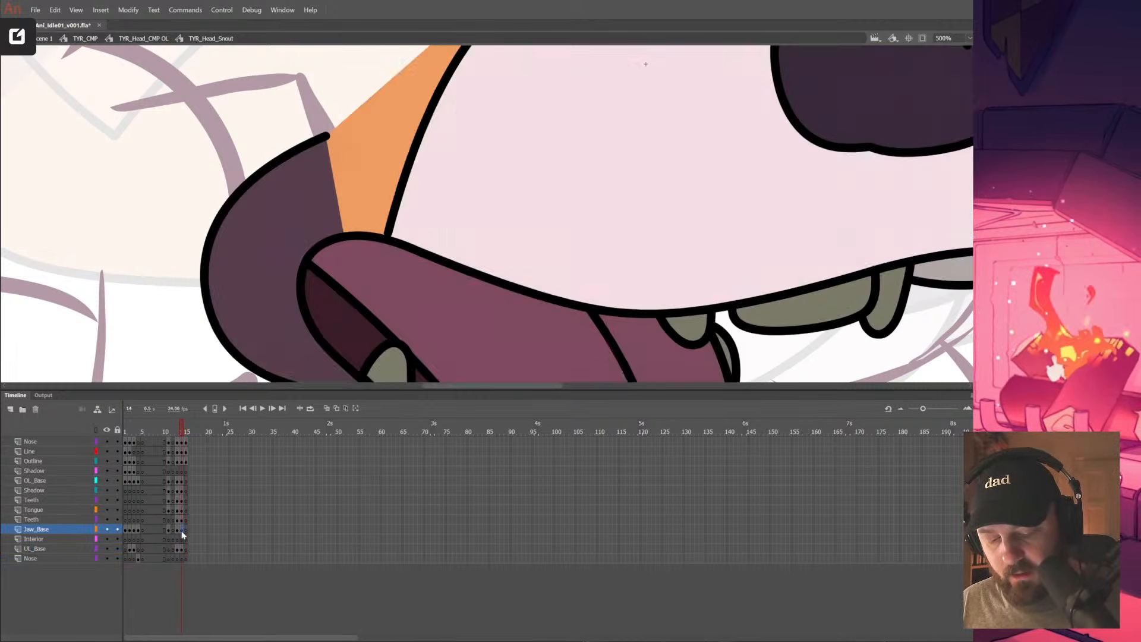
click(185, 531)
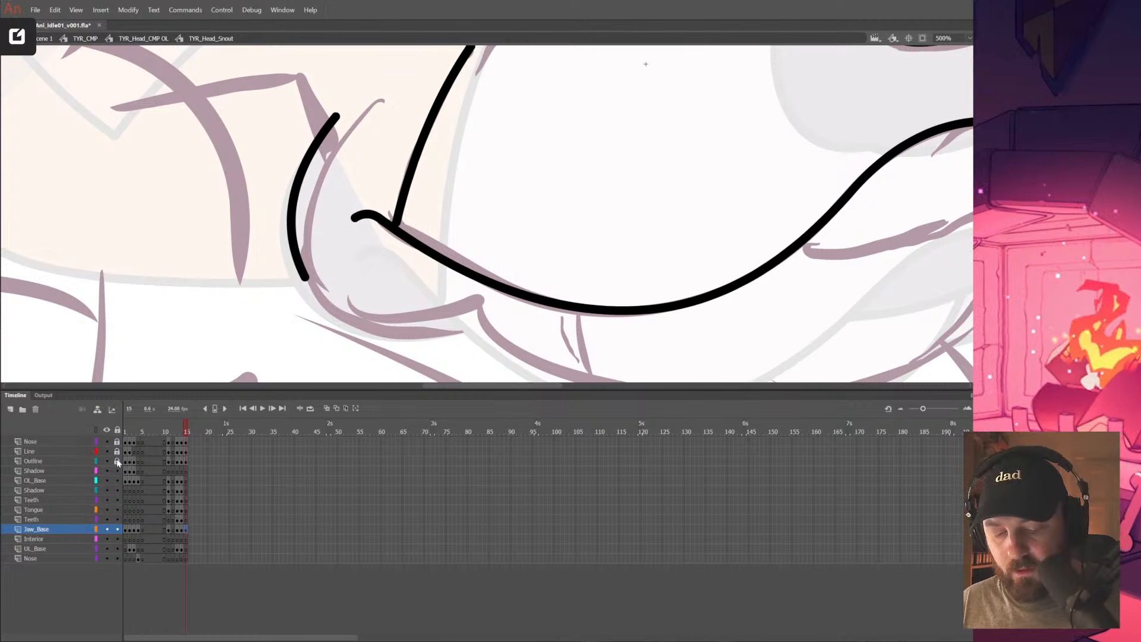
click(97, 463)
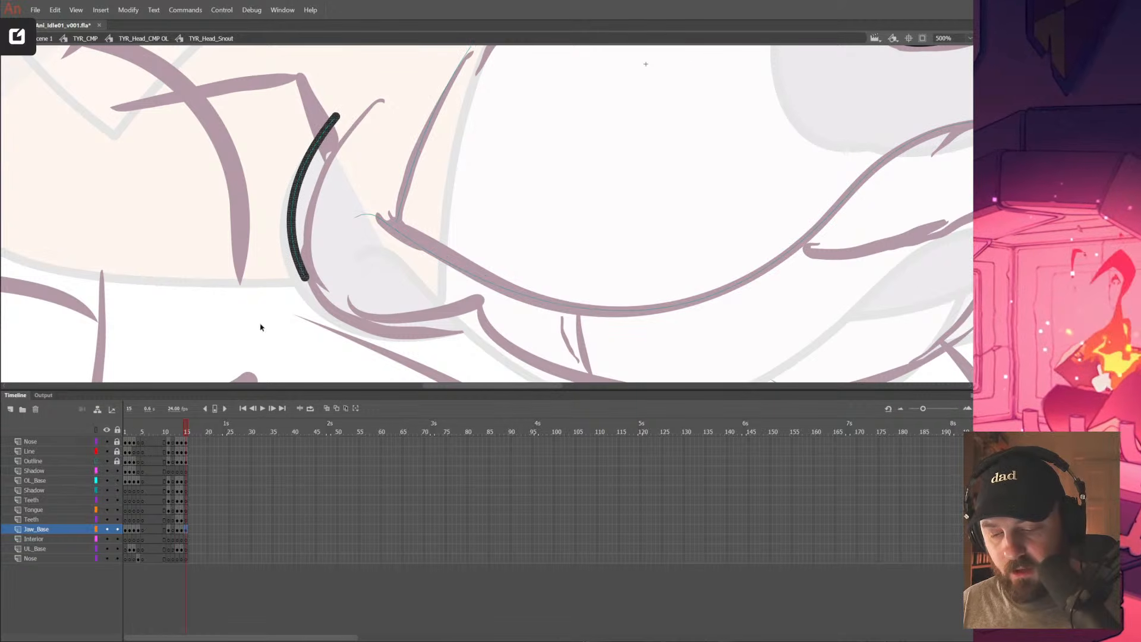
Draw the jowl line from the cheek fold's lower end, curving it beneath the mouth corner and up past the upper lip line
scroll(261, 327, down, 3)
mouse_move(253, 200)
mouse_down()
mouse_move(369, 248)
mouse_move(474, 230)
mouse_move(475, 210)
mouse_up()
key(v)
mouse_move(386, 206)
mouse_down()
mouse_move(402, 258)
mouse_move(387, 262)
mouse_up()
drag(474, 210, 469, 208)
key(space)
drag(543, 280, 537, 301)
mouse_move(632, 292)
mouse_down()
mouse_move(614, 321)
mouse_move(565, 305)
mouse_move(527, 321)
mouse_move(479, 288)
mouse_move(497, 272)
mouse_up()
mouse_move(268, 239)
mouse_down()
mouse_move(320, 272)
mouse_move(524, 337)
mouse_move(475, 363)
mouse_move(509, 335)
mouse_move(533, 339)
mouse_move(428, 369)
mouse_up()
key(v)
key(ctrl+z)
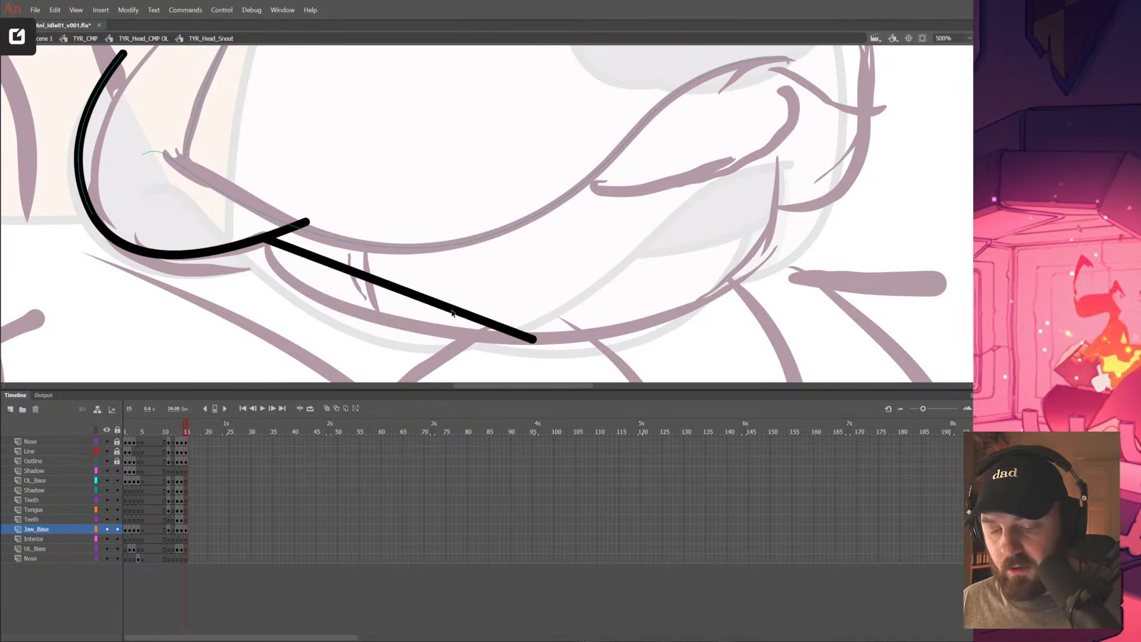
key(ctrl+z)
key(ctrl+z)
key(ctrl+z)
Draw the lower jaw's underside in two curved segments from the jowl line forward to the chin, following the sketch
drag(242, 244, 523, 338)
key(v)
drag(434, 312, 451, 364)
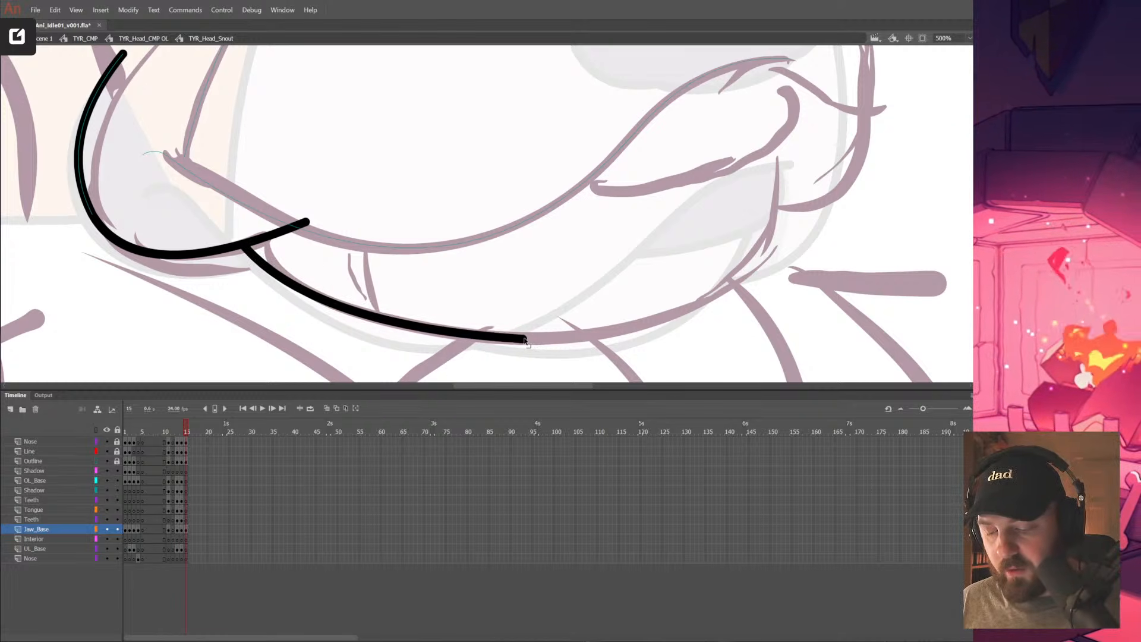
mouse_move(523, 337)
mouse_down()
mouse_move(725, 284)
mouse_move(739, 314)
mouse_up()
key(v)
drag(526, 338, 515, 337)
drag(726, 286, 735, 277)
Draw the chin's front line from the end of the jaw underside up toward the sketched lower lip, bowing it outward
drag(775, 145, 734, 277)
key(v)
drag(750, 230, 774, 241)
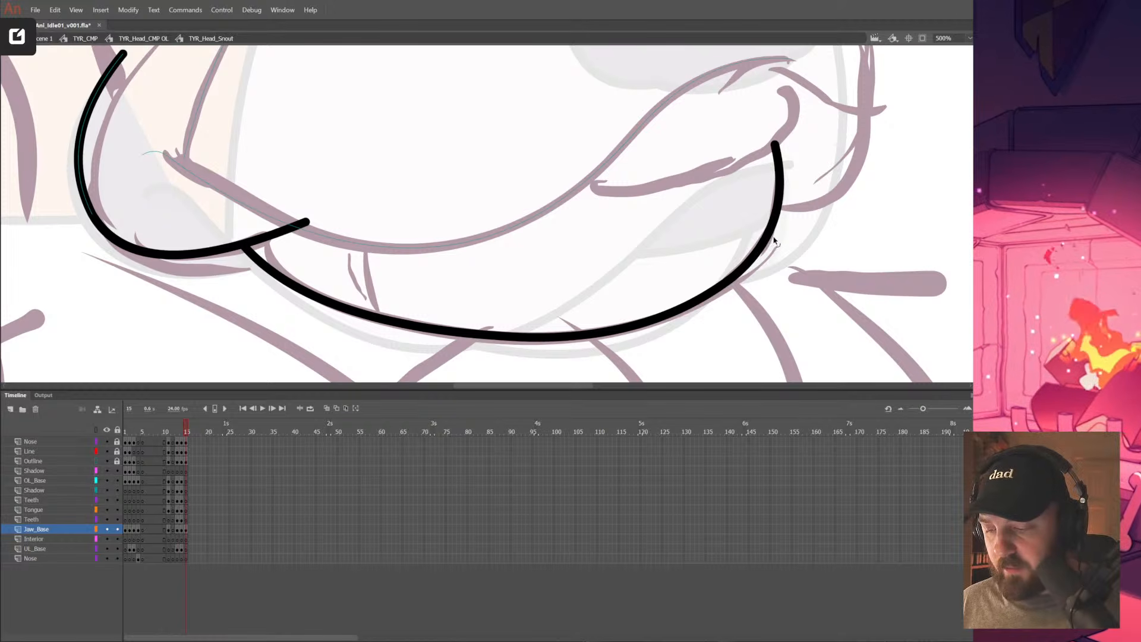
Draw the lower lip line along the sketch from the upper lip line toward the top of the chin line
scroll(761, 281, right, 3)
scroll(762, 281, up, 2)
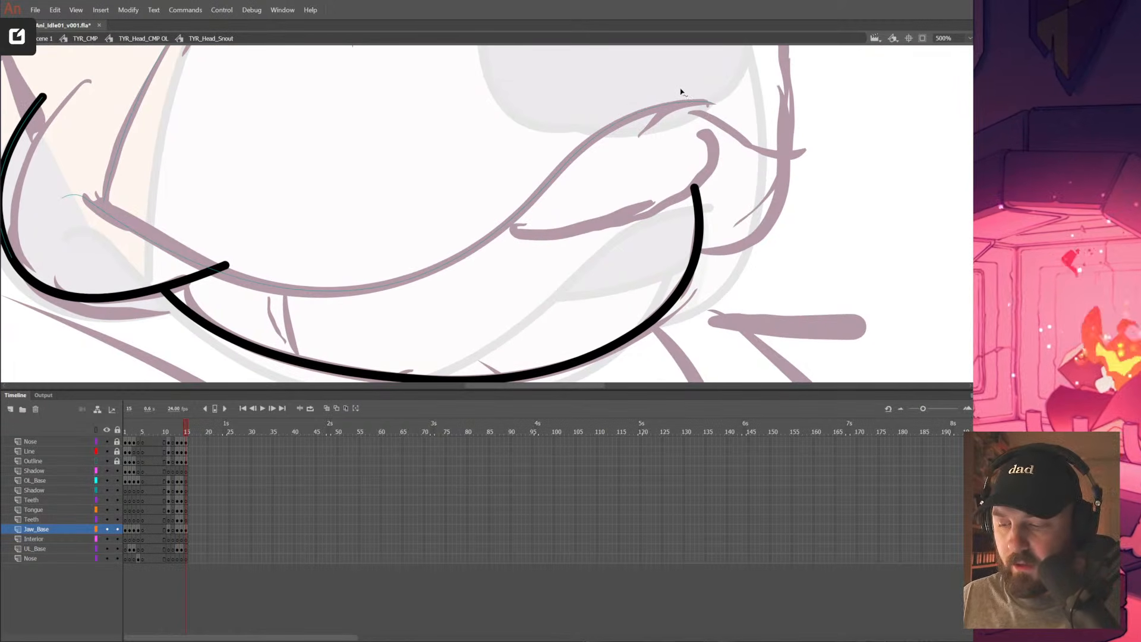
mouse_move(702, 94)
mouse_down()
mouse_move(718, 150)
mouse_move(691, 174)
mouse_up()
key(ctrl+z)
drag(501, 231, 694, 177)
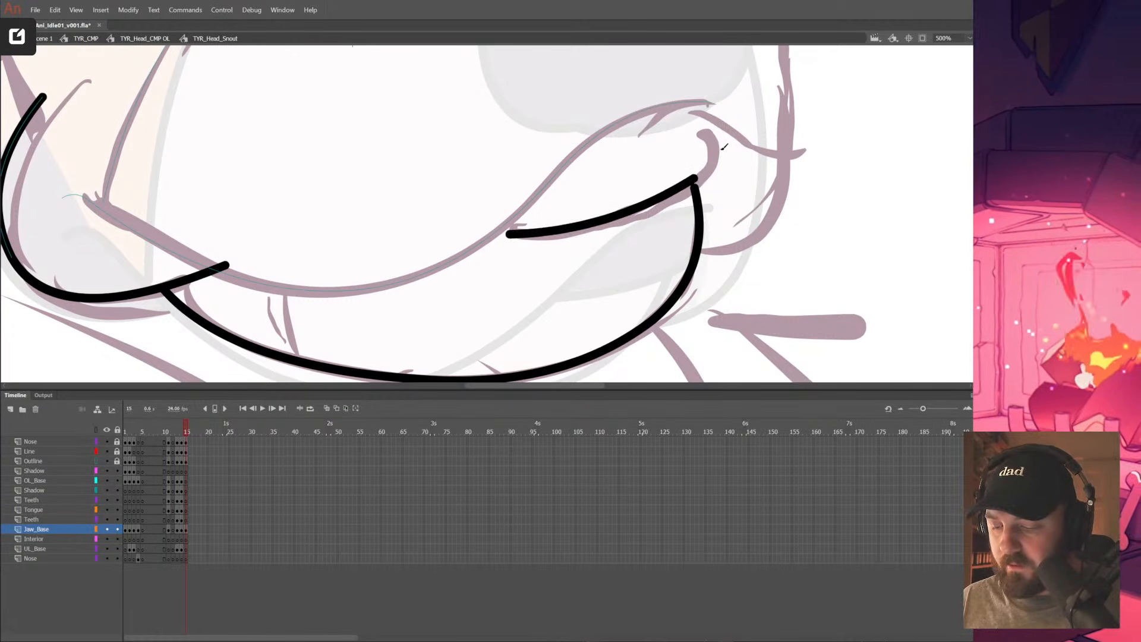
key(ctrl+z)
drag(485, 234, 682, 178)
key(ctrl+z)
mouse_move(479, 237)
mouse_down()
mouse_move(678, 191)
mouse_move(666, 200)
mouse_up()
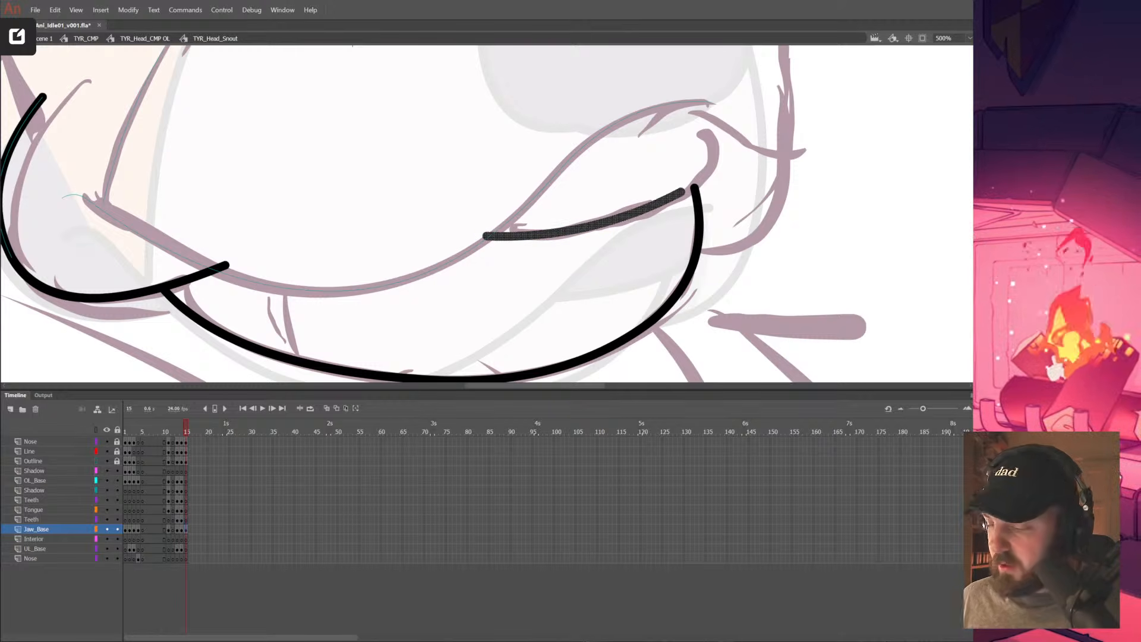
click(725, 254)
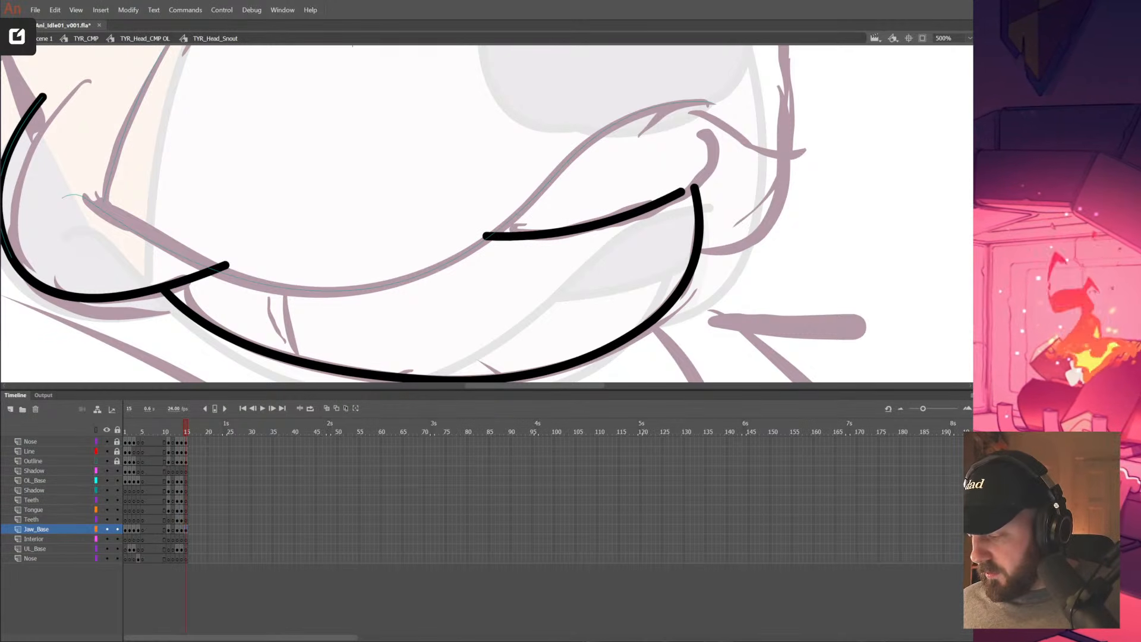
mouse_move(722, 122)
mouse_down()
mouse_move(765, 167)
mouse_move(740, 222)
mouse_move(740, 138)
mouse_move(726, 140)
mouse_up()
key(ctrl+z)
mouse_move(758, 183)
mouse_down()
mouse_move(725, 237)
mouse_move(758, 204)
mouse_move(748, 228)
mouse_up()
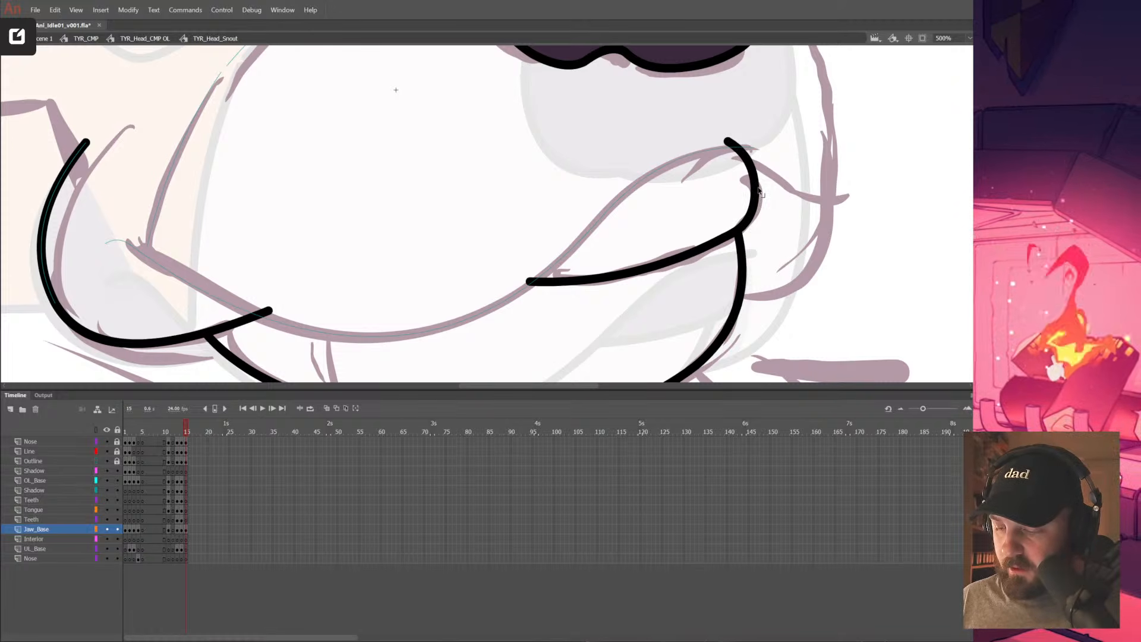
drag(735, 143, 719, 137)
drag(755, 179, 762, 186)
key(ctrl+z)
key(ctrl+z)
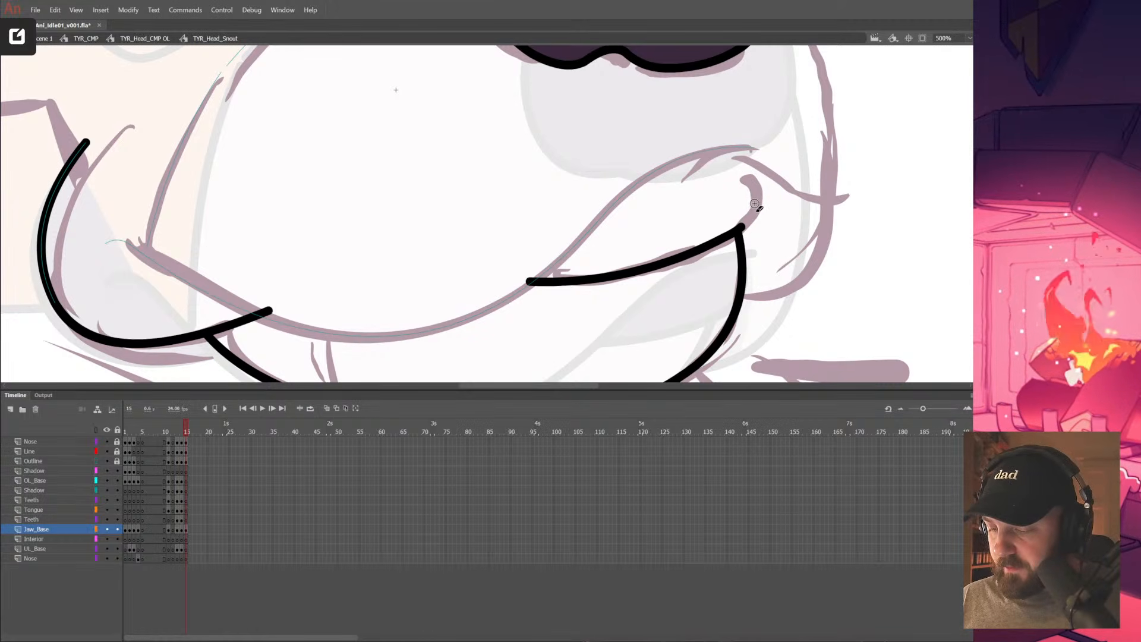
Try a front lip curl from the lower lip line's end up beneath the nose, and delete its upper segment
drag(753, 210, 751, 179)
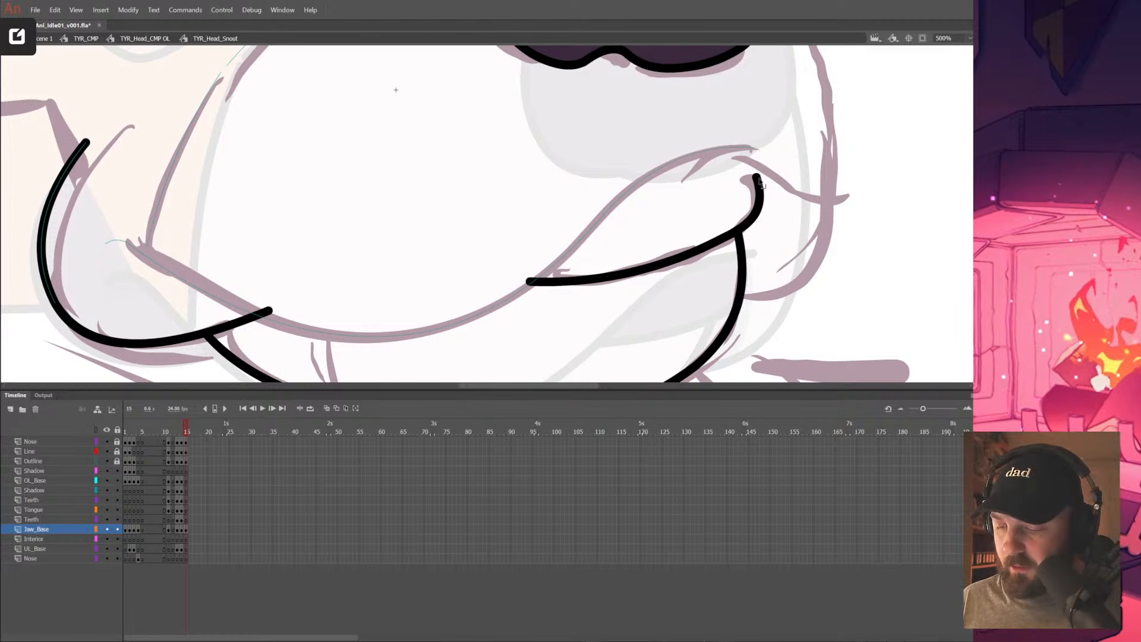
mouse_move(705, 132)
mouse_down()
mouse_move(758, 173)
mouse_move(742, 148)
mouse_move(698, 131)
mouse_up()
key(v)
drag(763, 189, 760, 187)
drag(742, 233, 811, 248)
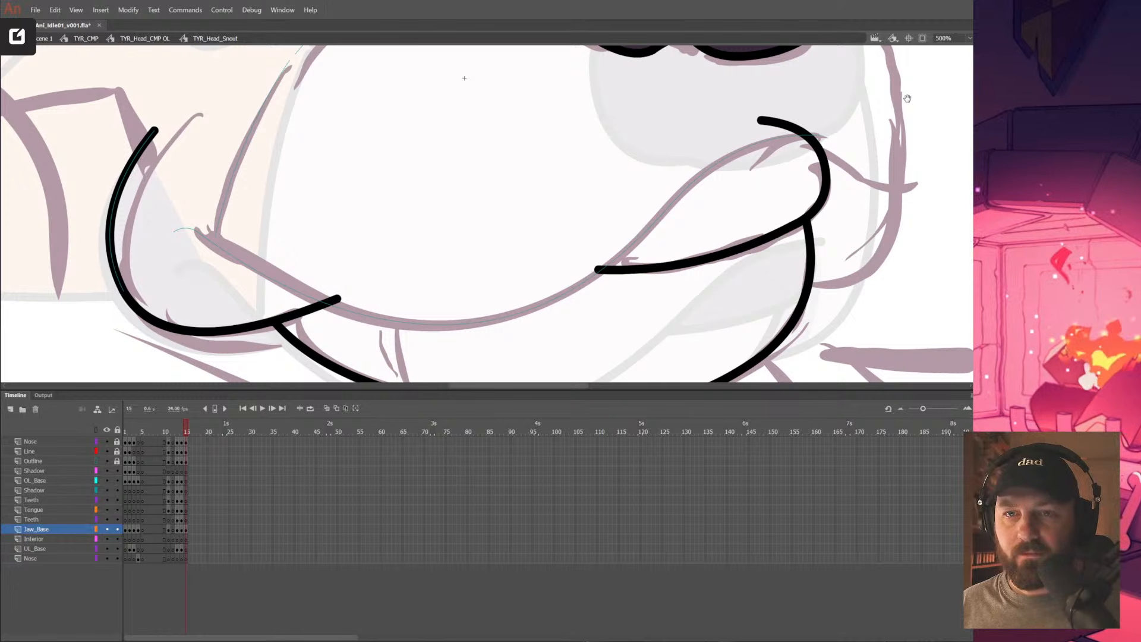
click(762, 122)
key(Delete)
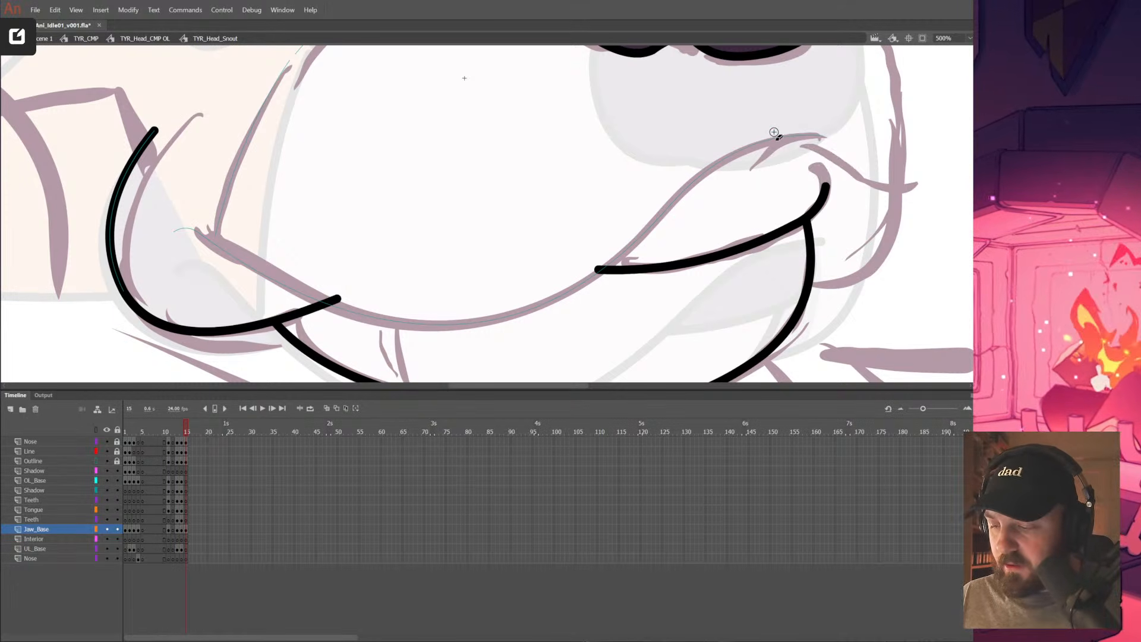
Redraw the front lip curl from just above the upper lip's peak down to the lower lip line, replacing the leftover segment
mouse_move(778, 128)
mouse_down()
mouse_move(826, 172)
mouse_move(830, 155)
mouse_move(812, 212)
mouse_move(833, 175)
mouse_up()
click(824, 193)
key(Delete)
key(n)
key(v)
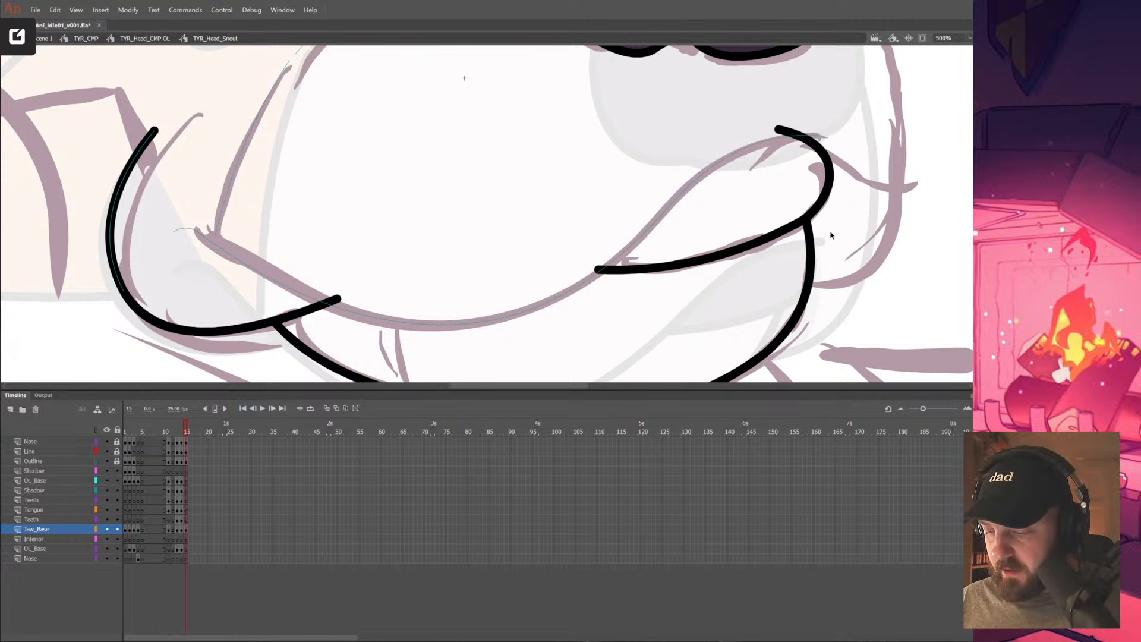
Extend the lower lip line's back end past the upper lip line and angle it slightly downward
drag(739, 267, 833, 229)
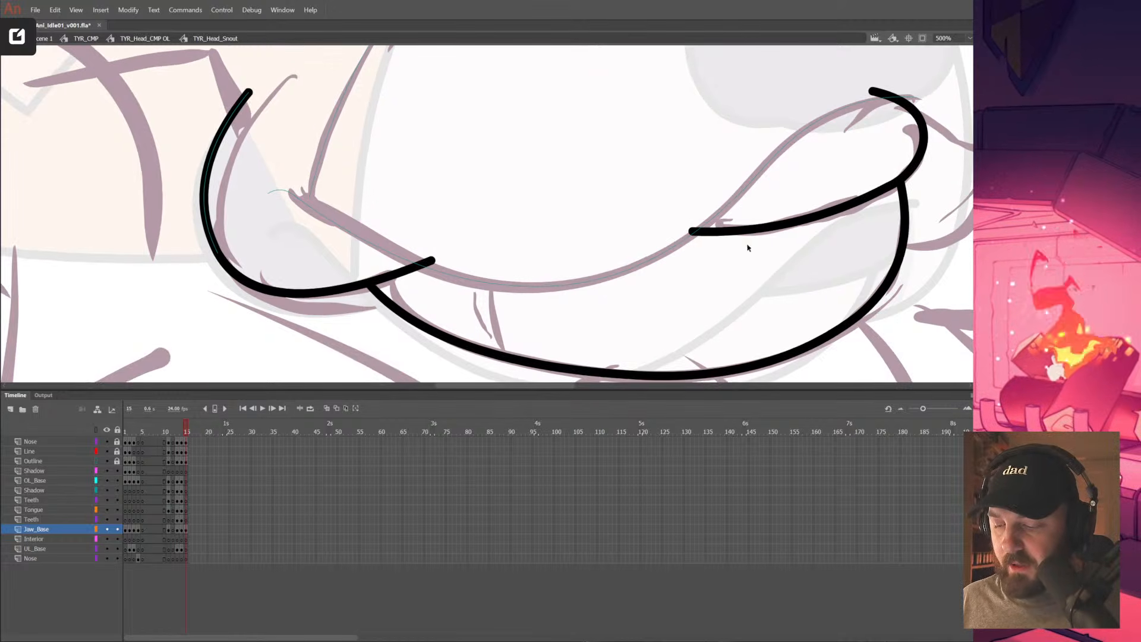
drag(689, 232, 648, 235)
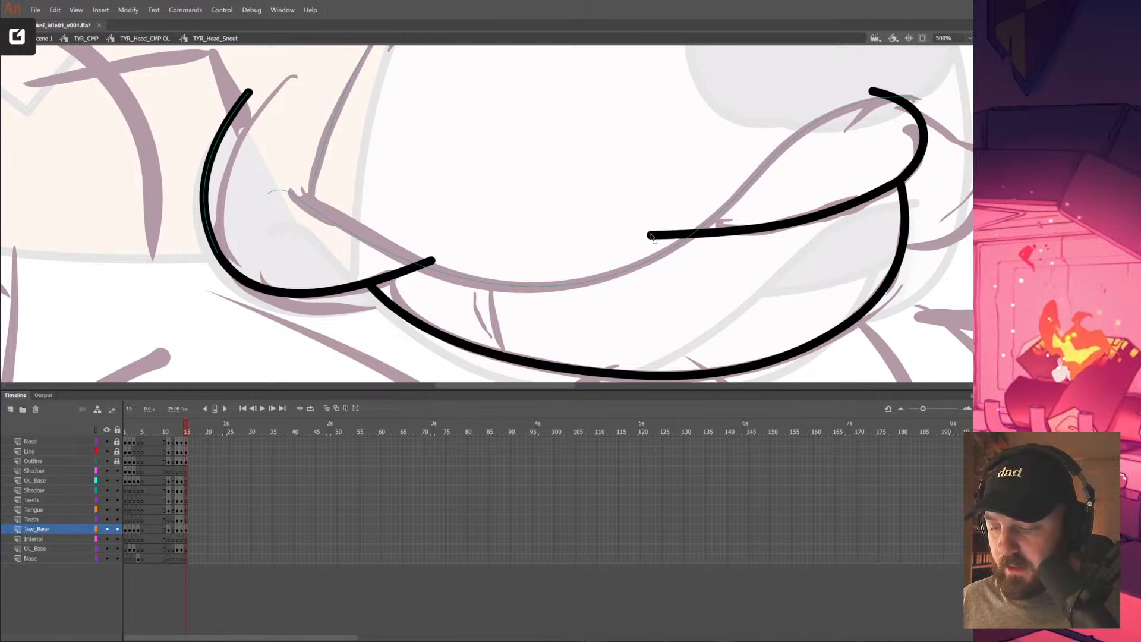
drag(731, 232, 643, 242)
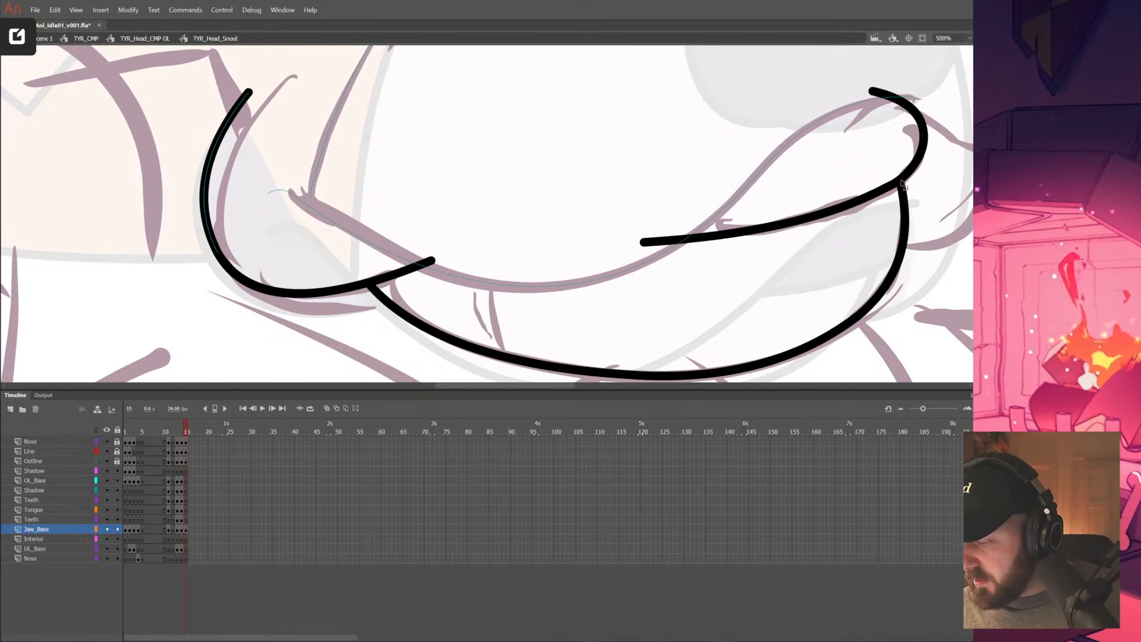
drag(901, 184, 904, 181)
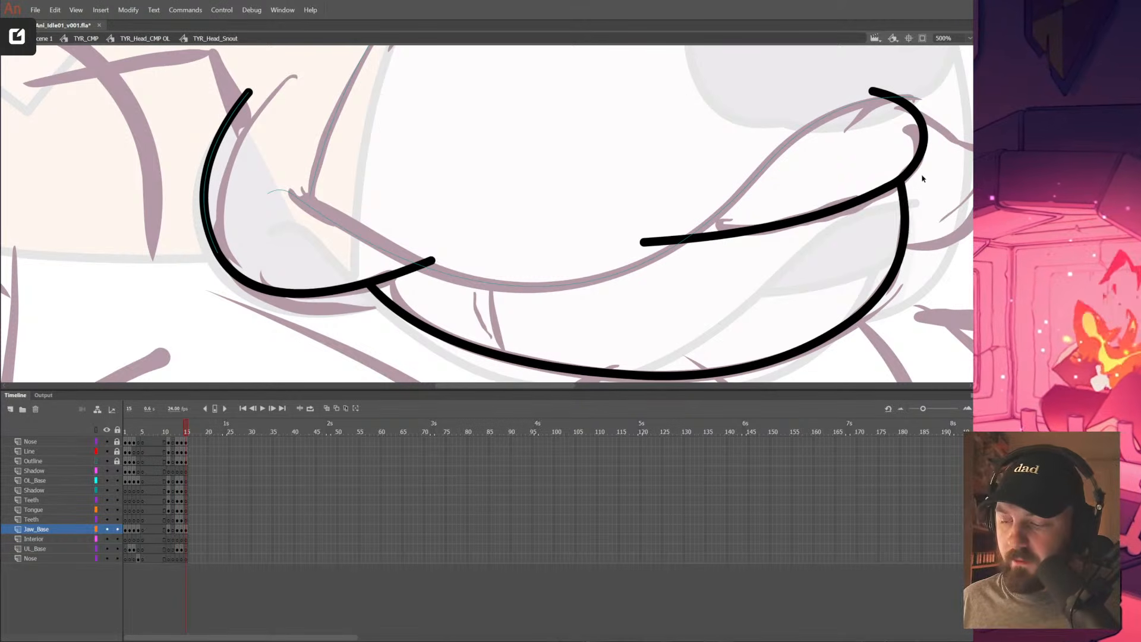
key(n)
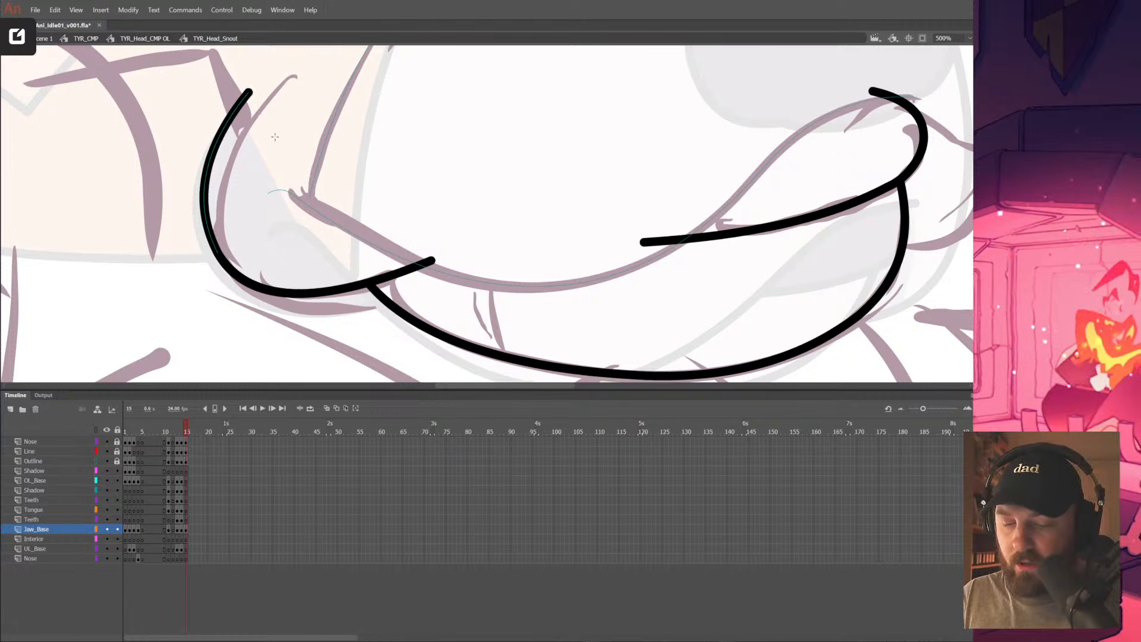
drag(250, 93, 284, 192)
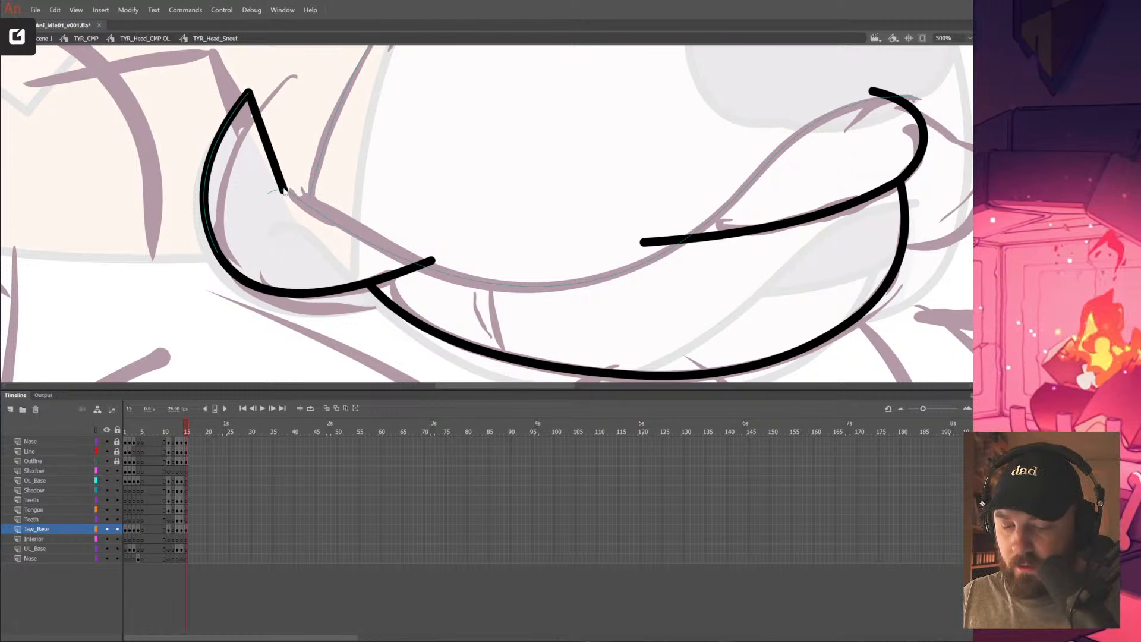
key(ctrl+z)
Turn off outline display for the Outline layer, unlock it, and hide and lock all the layers beneath it
click(186, 461)
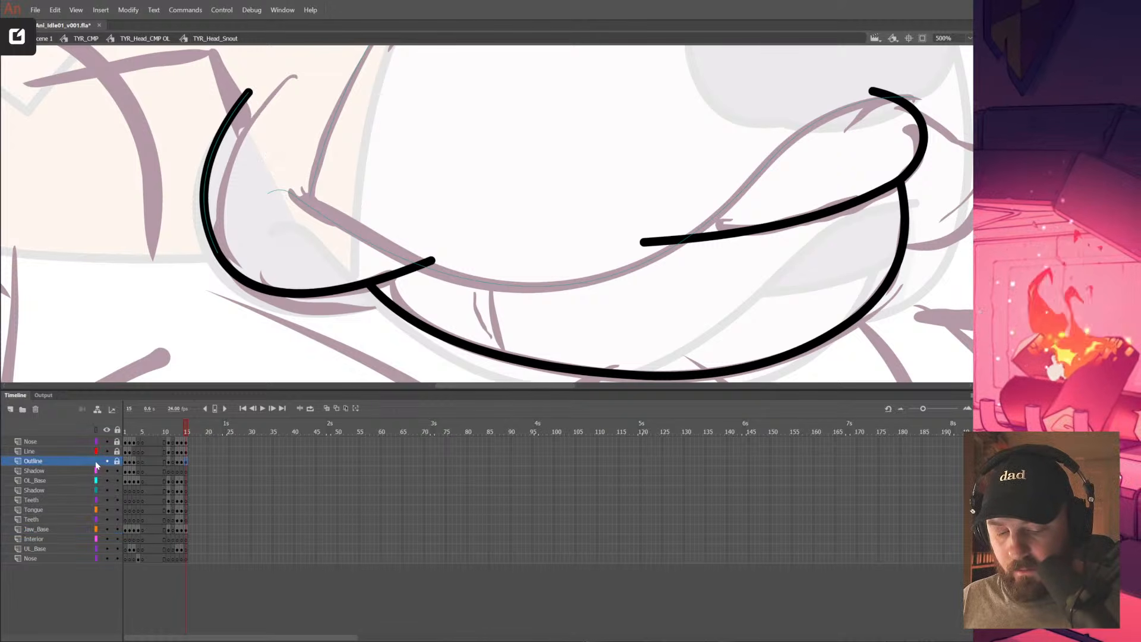
click(95, 461)
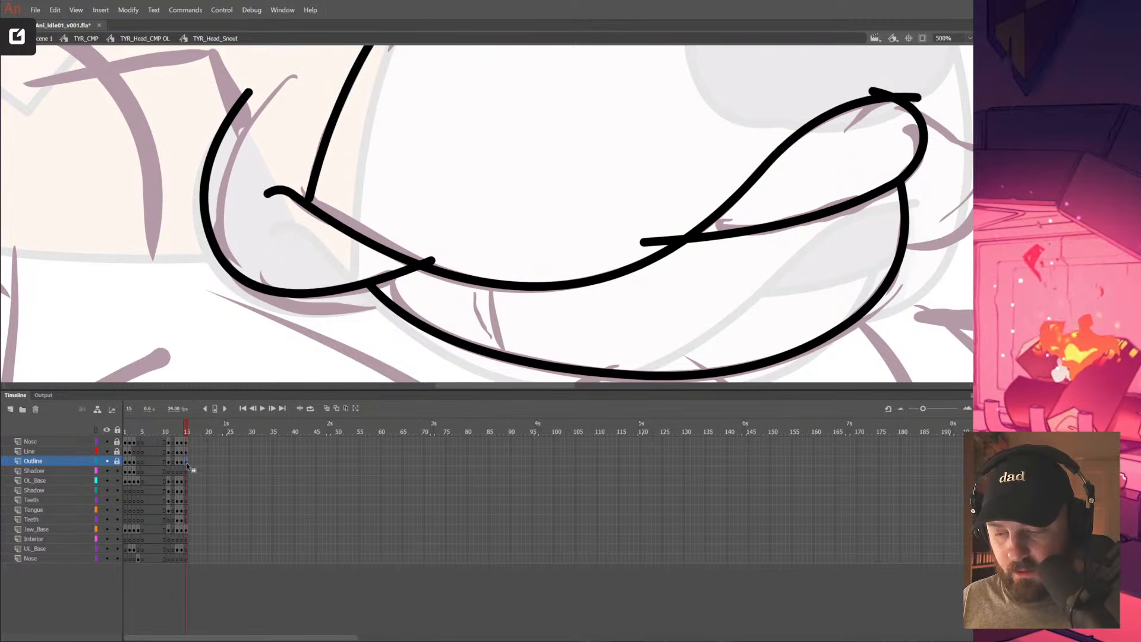
click(117, 463)
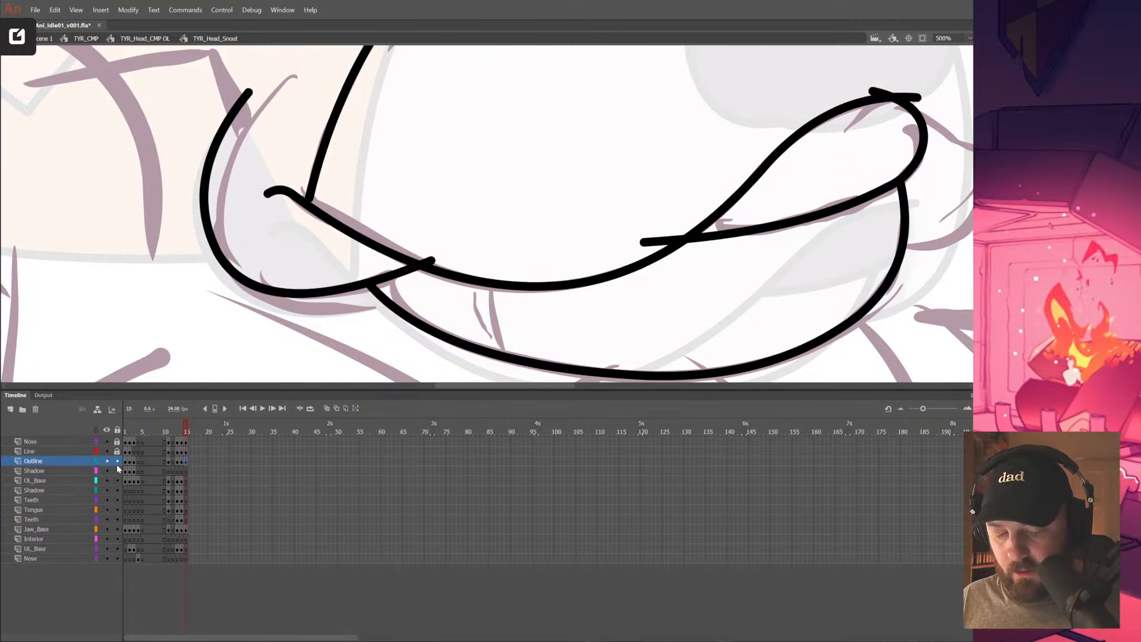
mouse_move(118, 471)
mouse_down()
mouse_move(117, 560)
mouse_move(100, 595)
mouse_up()
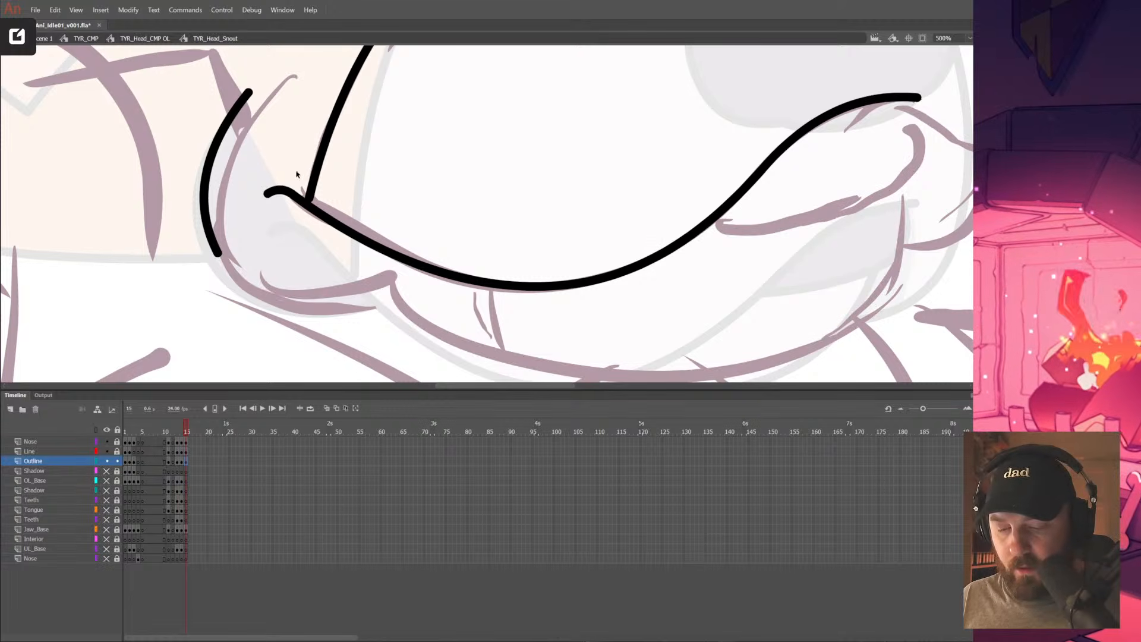
Draw straight closing lines from the cheek curve's upper and lower ends to the mouth corner
key(n)
drag(249, 91, 282, 190)
drag(218, 254, 275, 188)
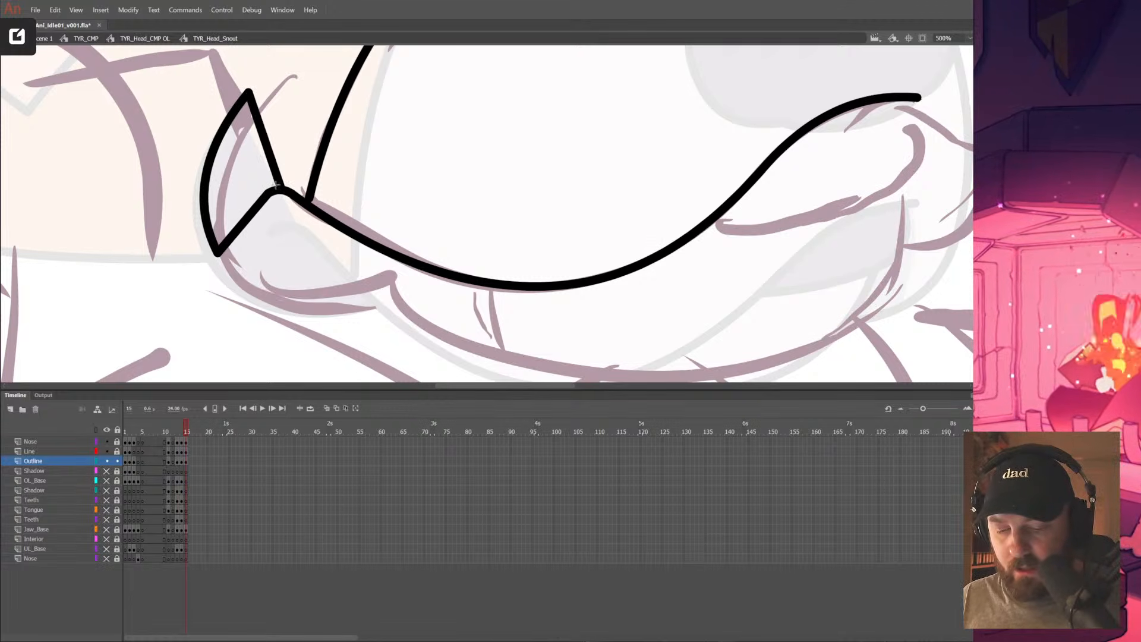
click(276, 170)
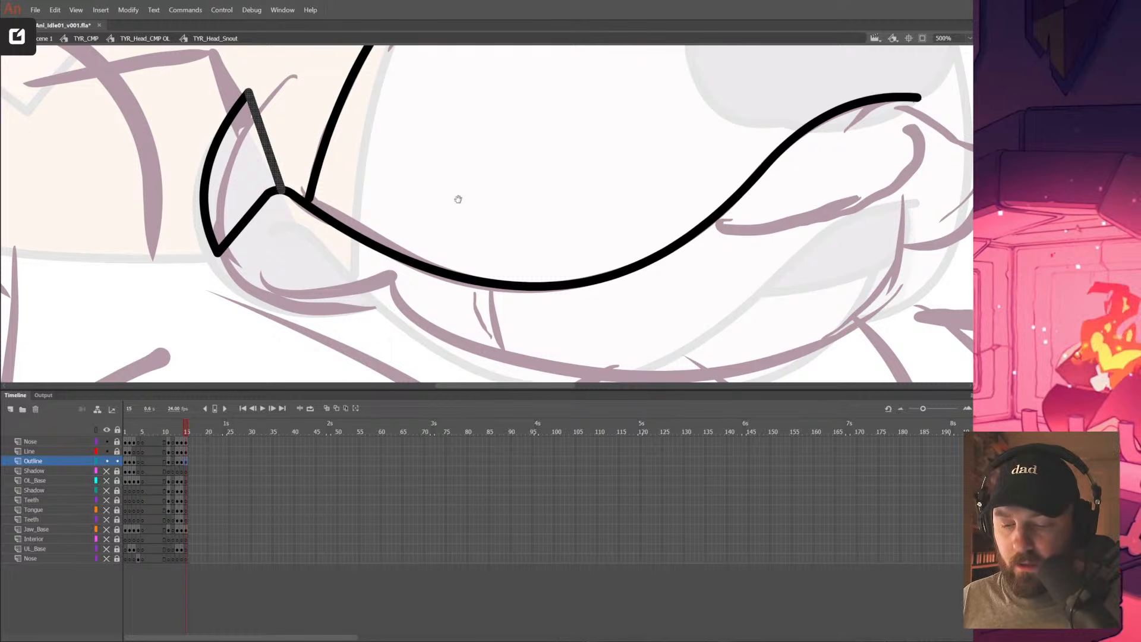
Draw a line from the cheek curve's upper end to the fur tuft and bend it outward to enclose the cheek strip
scroll(550, 225, up, 5)
drag(241, 276, 509, 70)
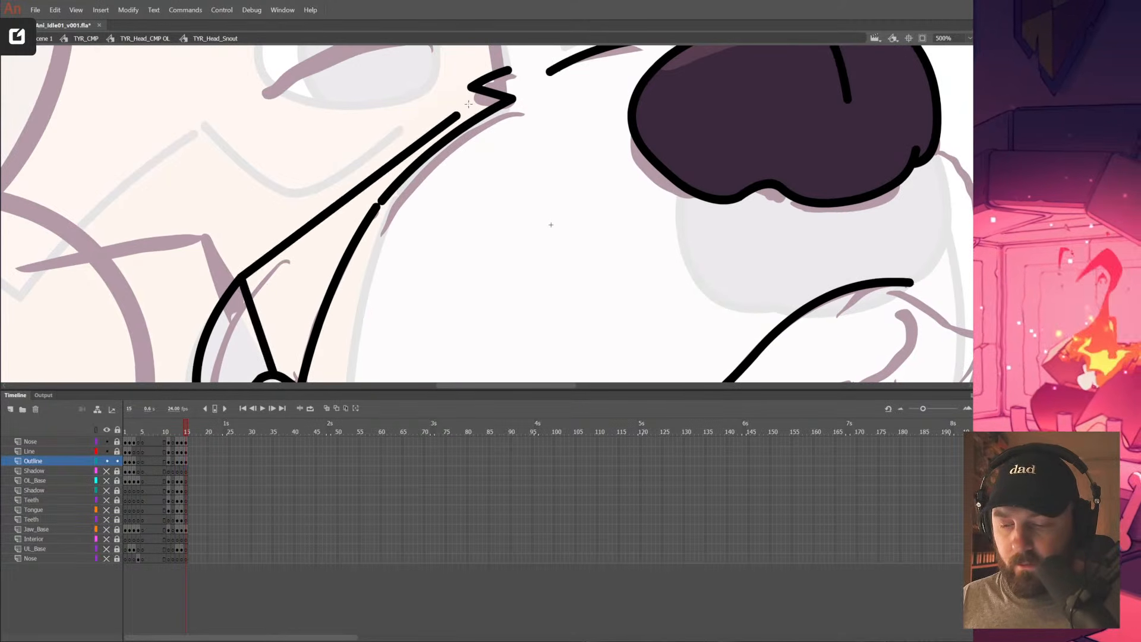
drag(418, 116, 435, 87)
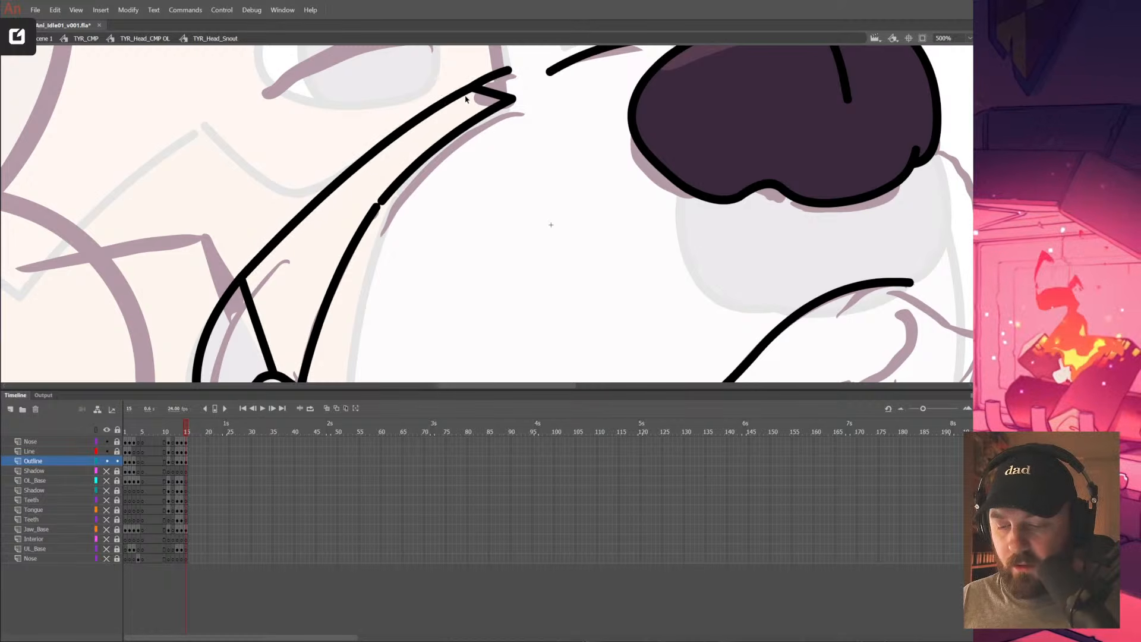
Bridge the gap along the top of the snout from the fur tuft's tip to the line behind the nose
key(ctrl+minus)
drag(504, 316, 497, 284)
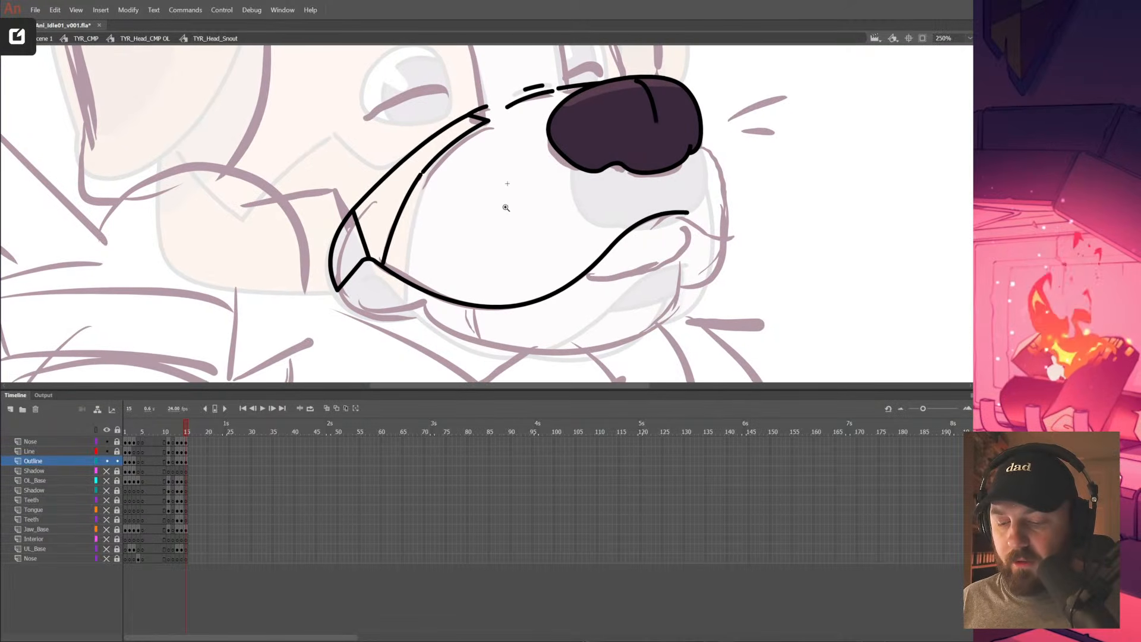
click(432, 206)
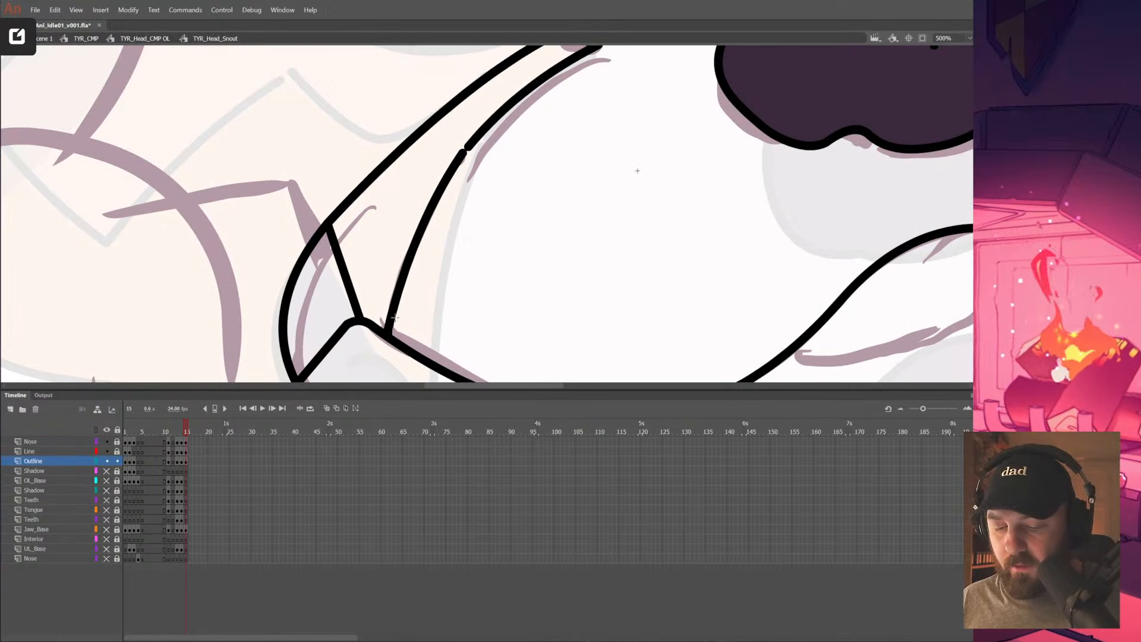
drag(629, 166, 463, 297)
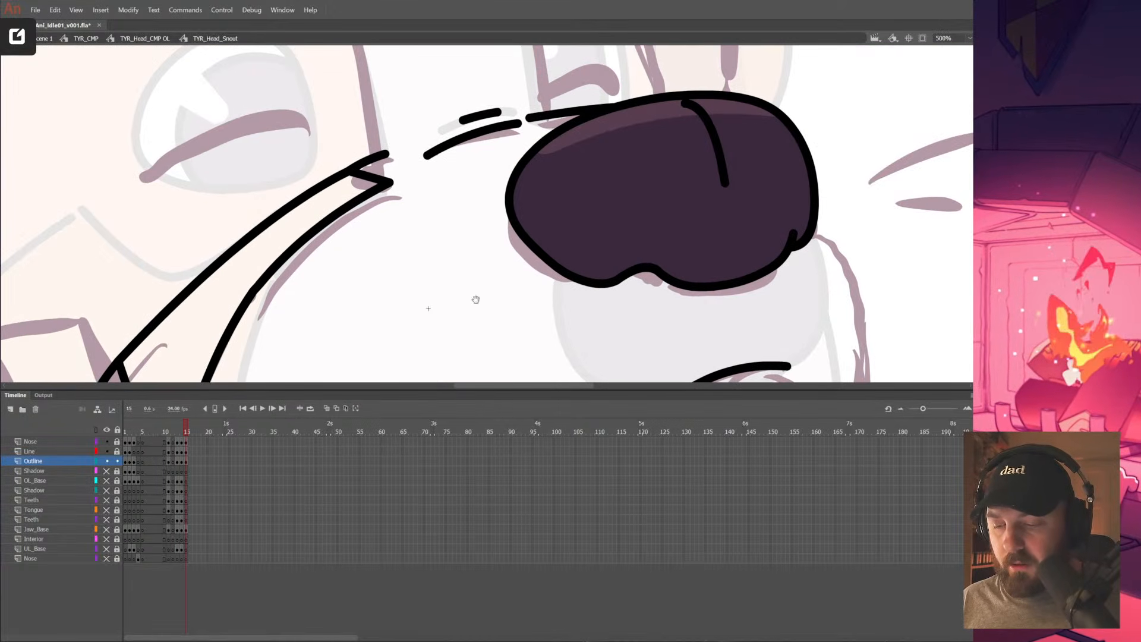
drag(388, 152, 535, 115)
Display the Nose layer as outlines and close the snout's front with a straight line from the bridge's end to the upper lip's end
mouse_move(840, 295)
mouse_down()
mouse_move(811, 154)
mouse_move(798, 182)
mouse_up()
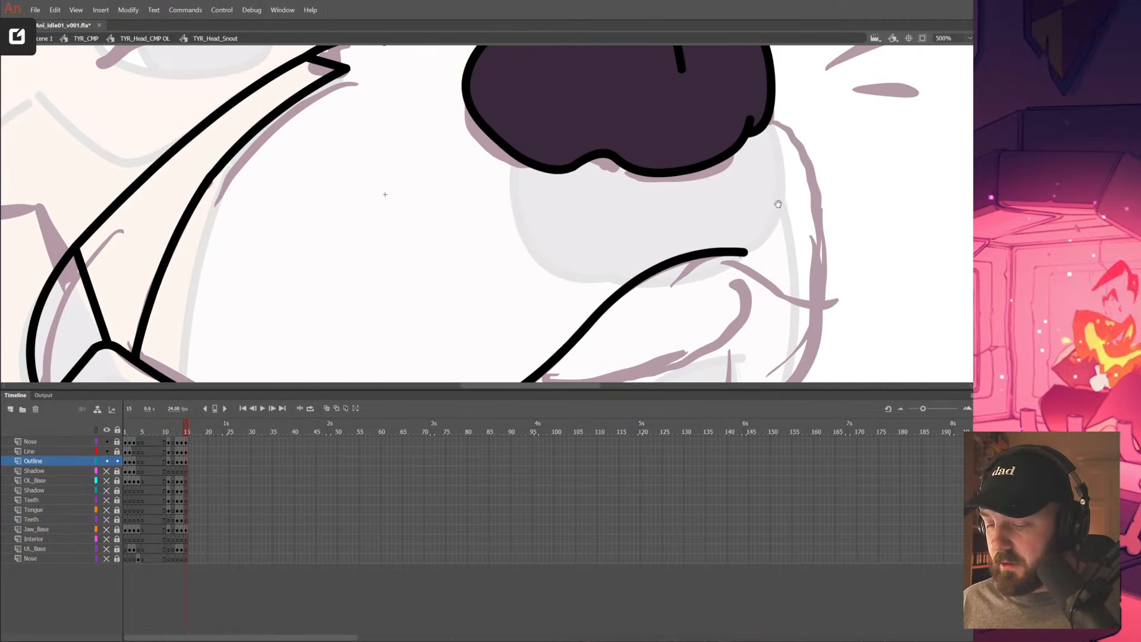
drag(670, 211, 639, 265)
click(96, 441)
drag(476, 178, 461, 224)
mouse_move(612, 92)
mouse_down()
mouse_move(704, 309)
mouse_move(700, 351)
mouse_up()
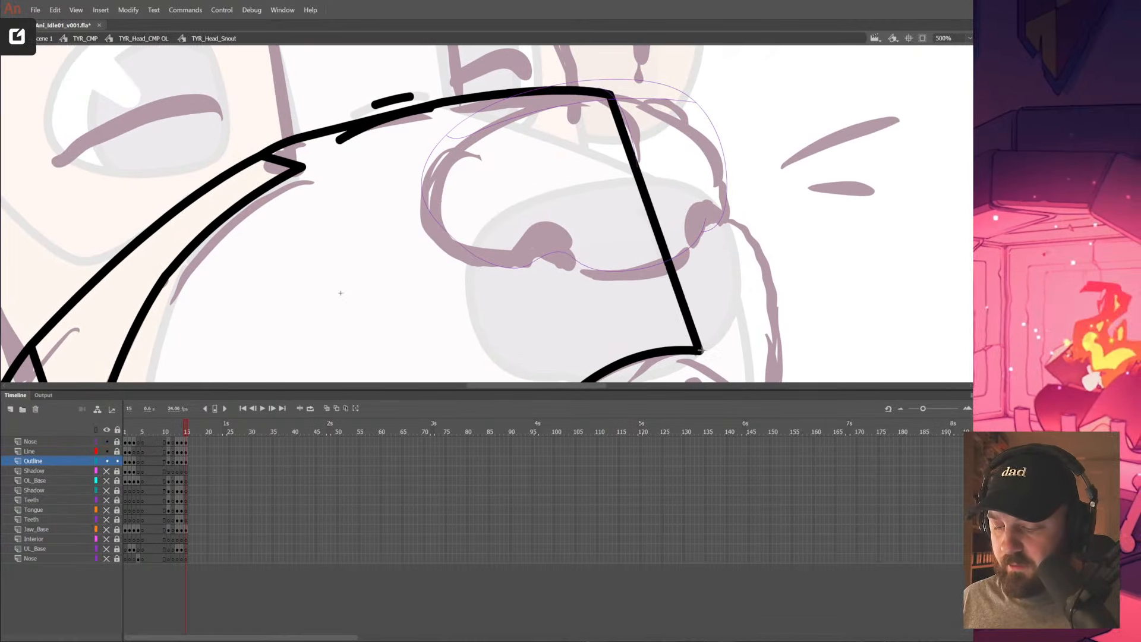
Show and unlock the OL_Base layer, and fill the main snout area on frame 15 with the pale pink used on the earlier frames
alt+click(704, 264)
drag(566, 313, 783, 267)
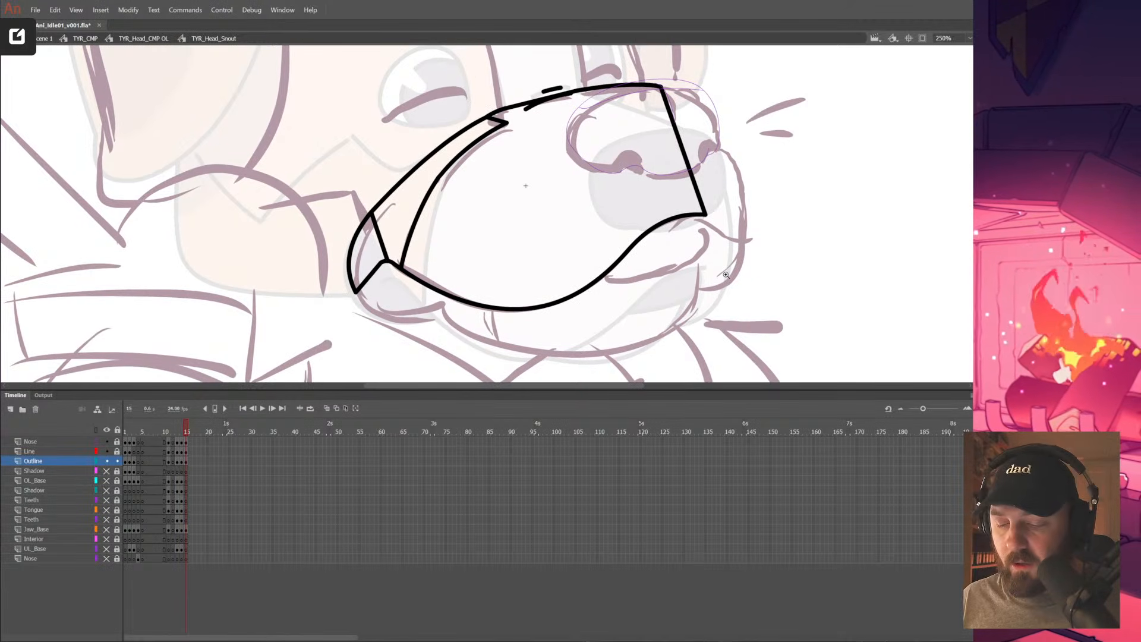
drag(727, 275, 653, 317)
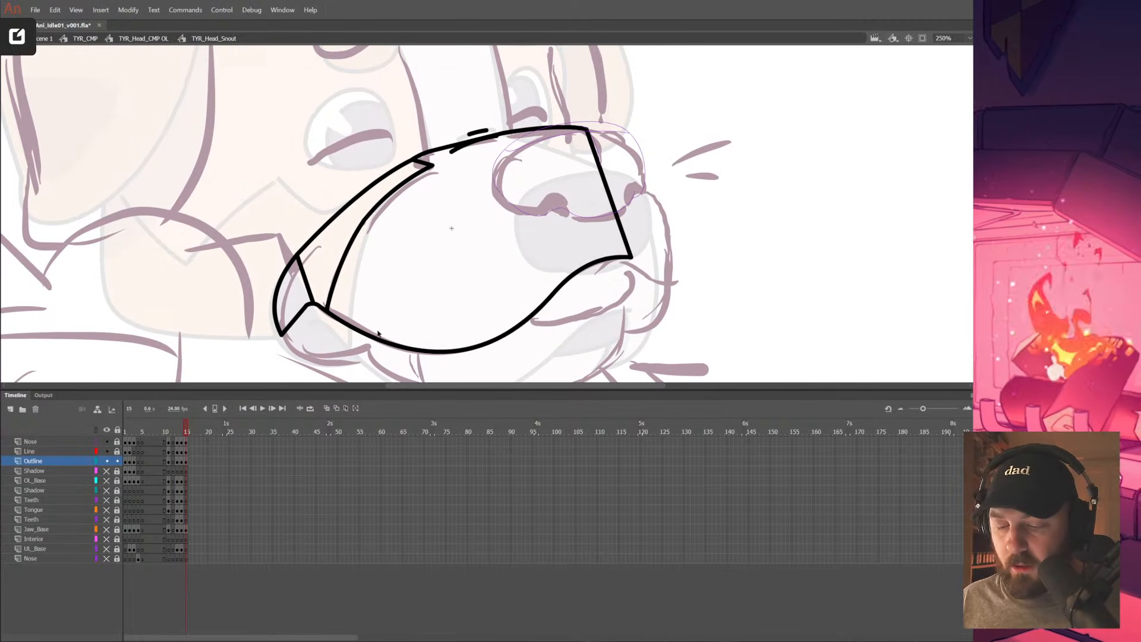
drag(187, 430, 179, 432)
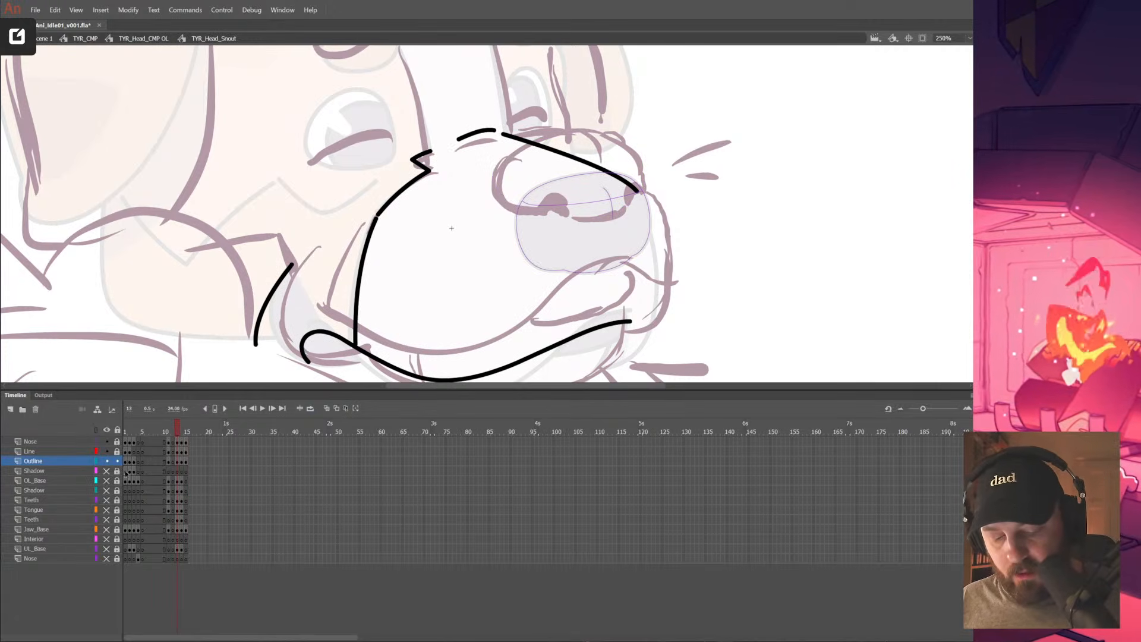
click(131, 435)
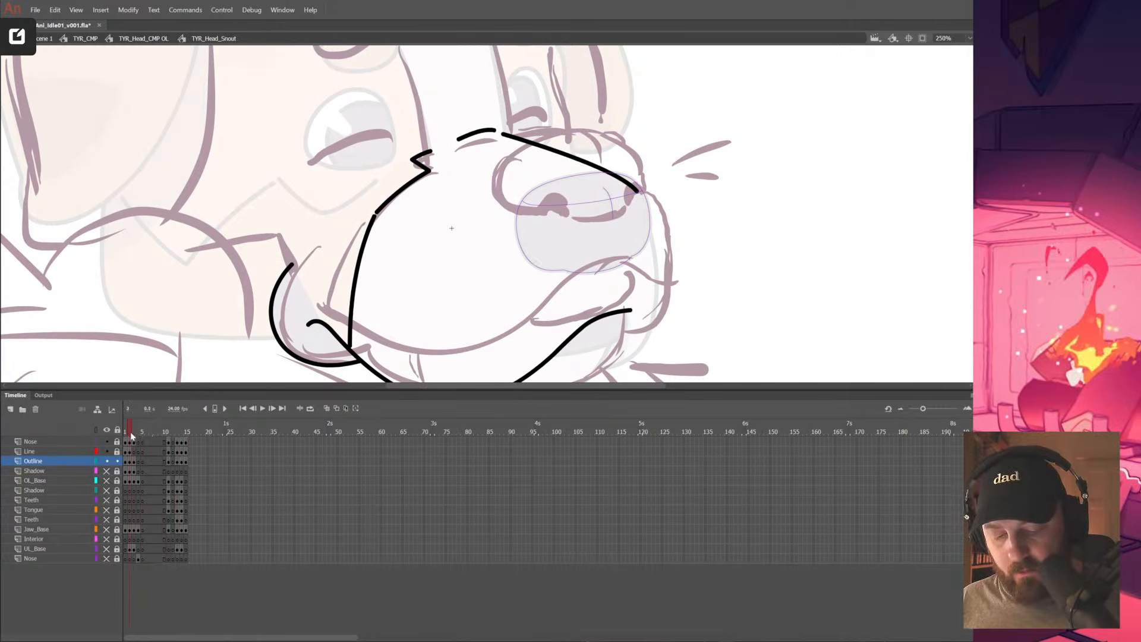
click(107, 490)
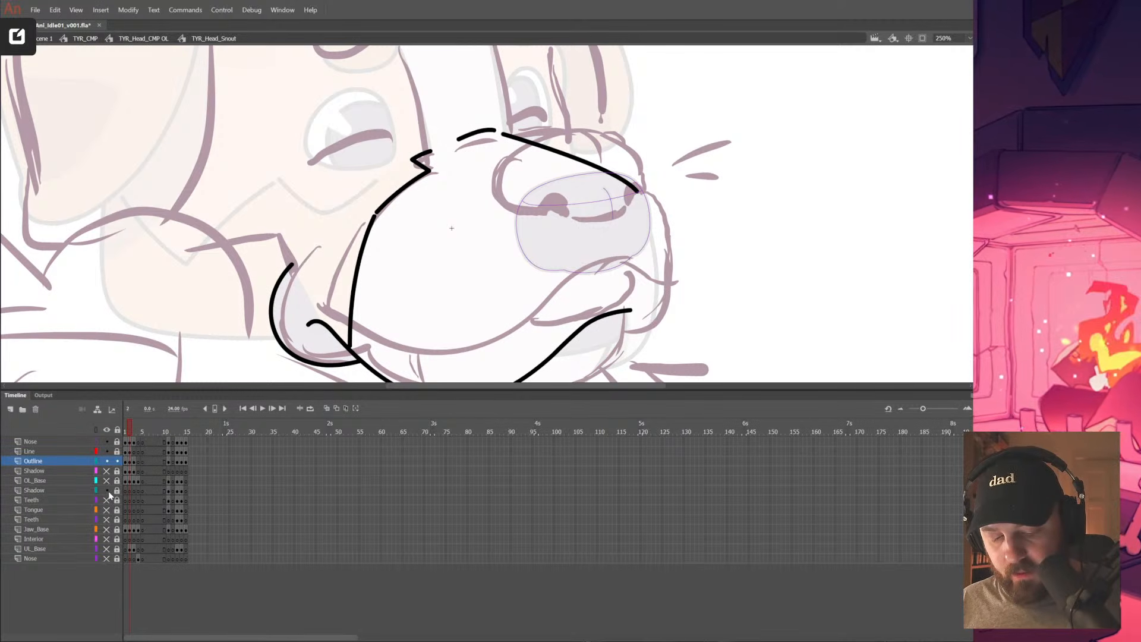
click(107, 480)
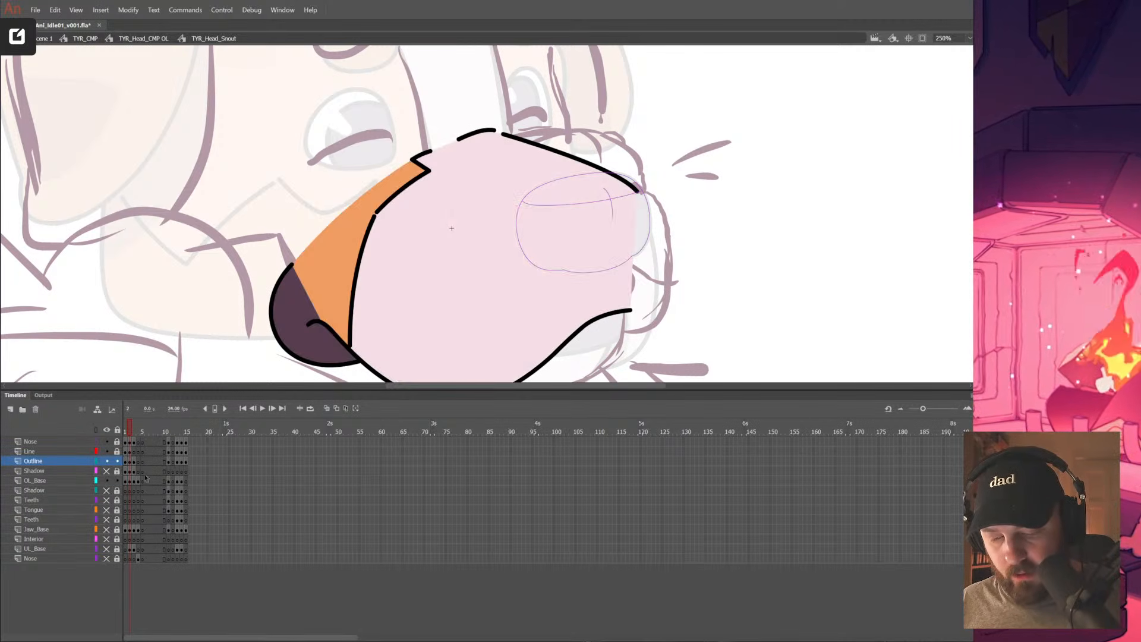
click(187, 433)
click(469, 259)
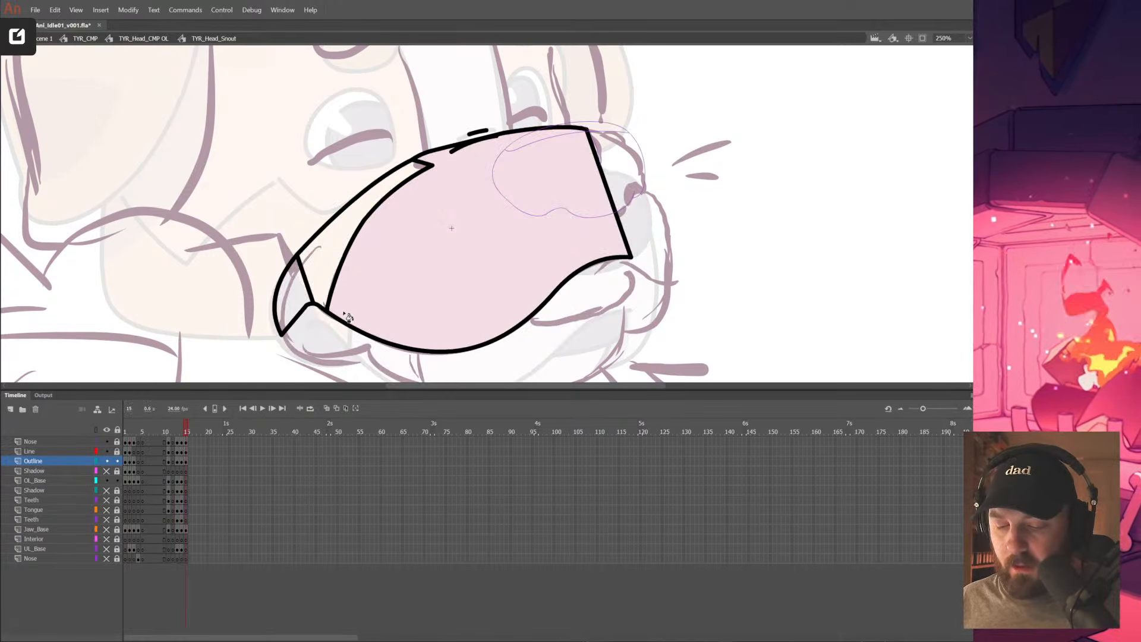
Fill the cheek corner on frame 15 with dark purple as on frame 14, and delete its two straight closing lines
click(180, 430)
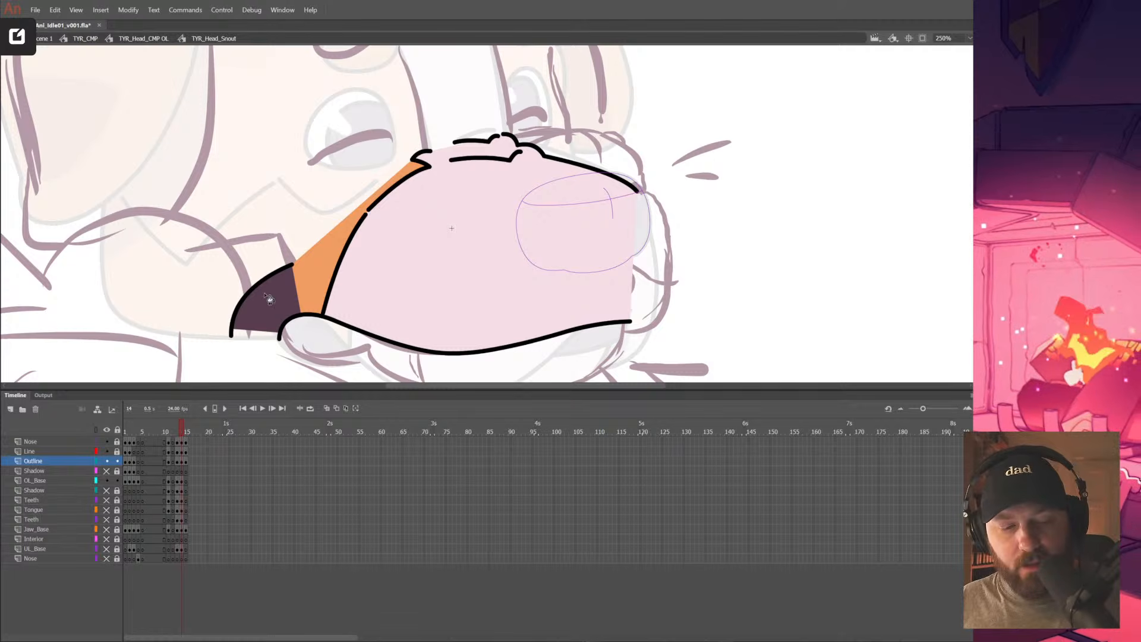
key(period)
key(v)
click(307, 289)
key(Delete)
click(294, 321)
key(Delete)
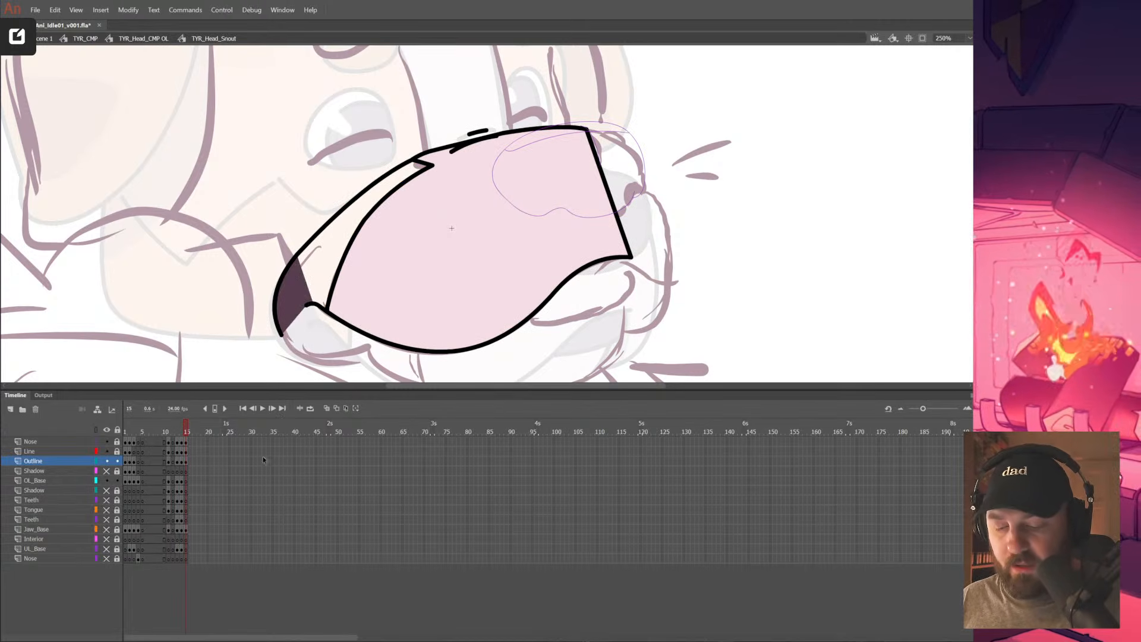
Fill the cheek strip with orange, and delete the temporary closing lines along the snout's top and front
click(181, 430)
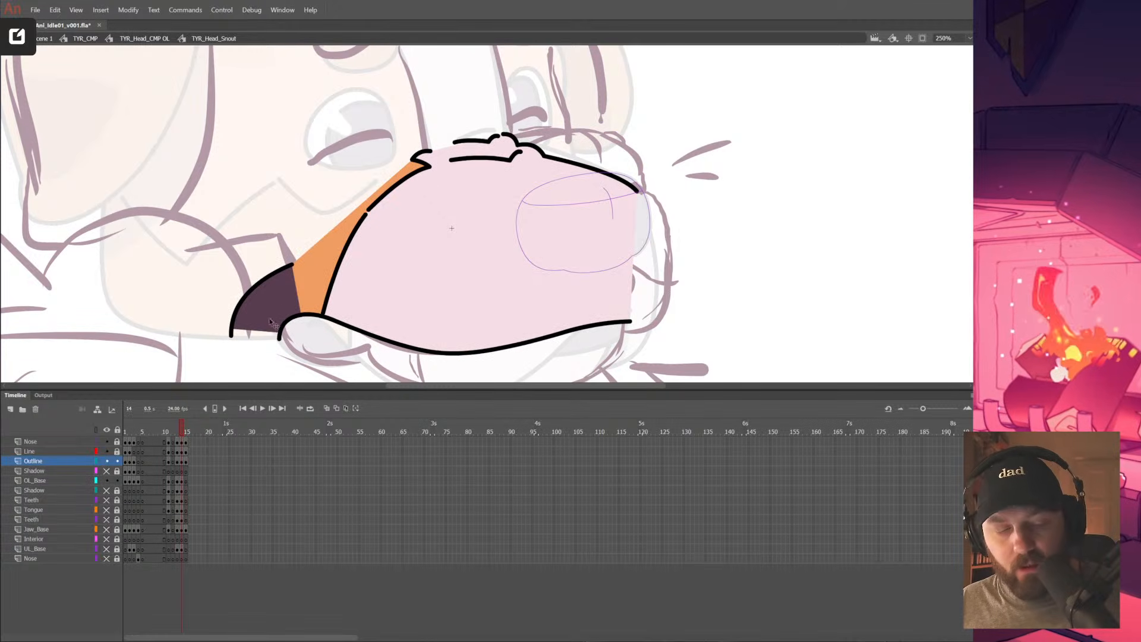
click(186, 431)
click(337, 256)
click(390, 180)
key(Delete)
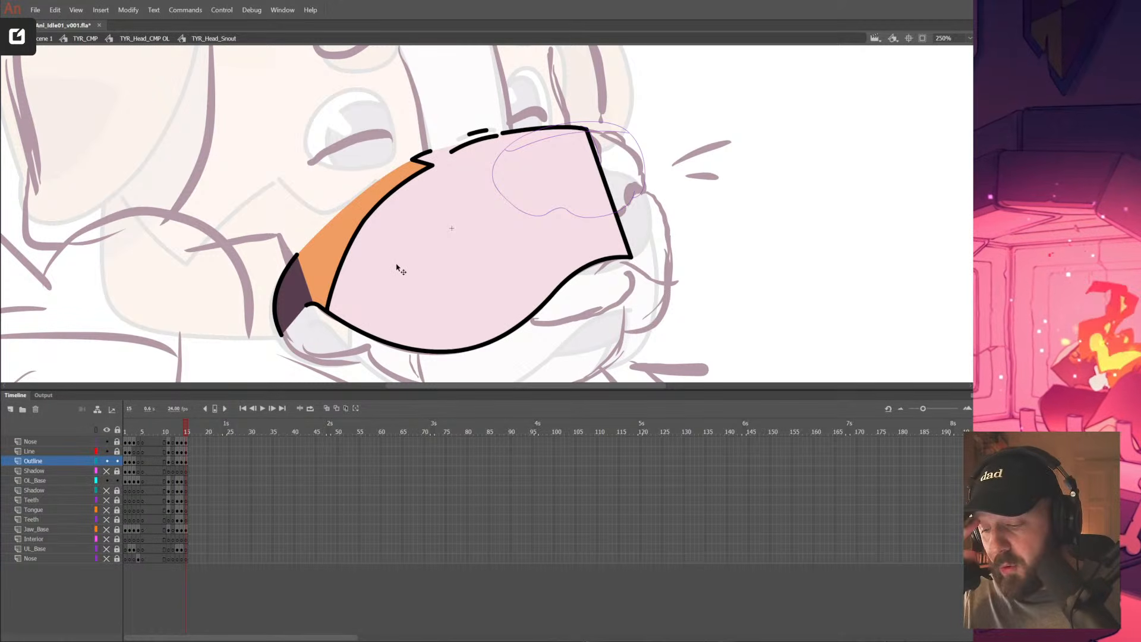
click(610, 196)
key(Delete)
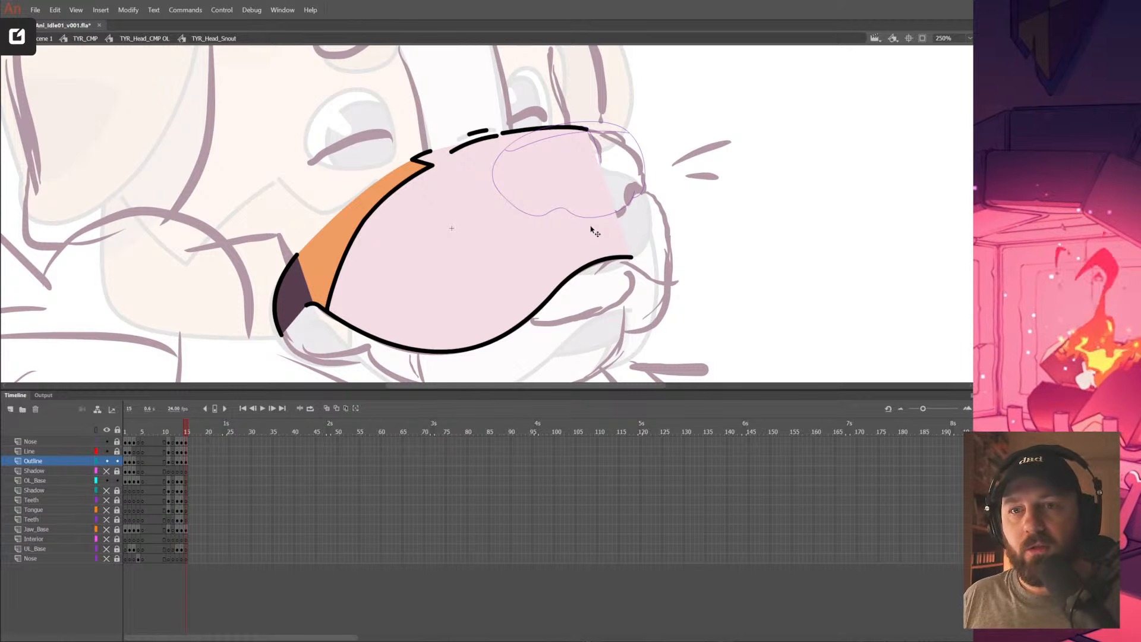
Turn off outline display for the Nose layer and compare frame 15 of the snout with frame 14
scroll(576, 285, down, 3)
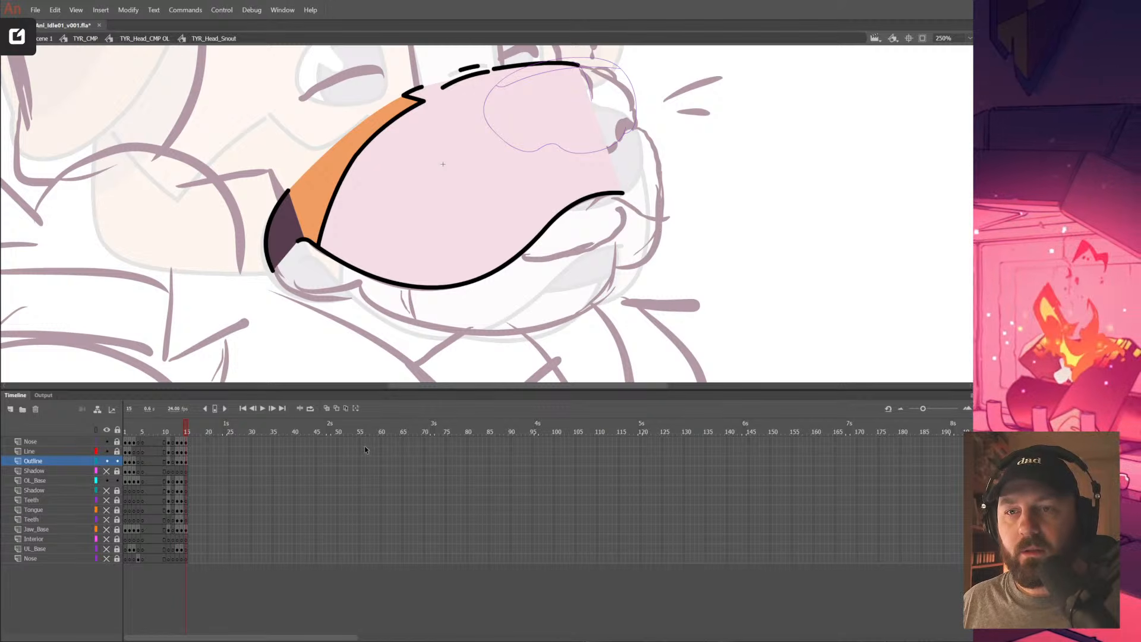
drag(650, 283, 651, 294)
click(95, 442)
mouse_move(551, 229)
mouse_down()
mouse_move(549, 272)
mouse_move(558, 227)
mouse_up()
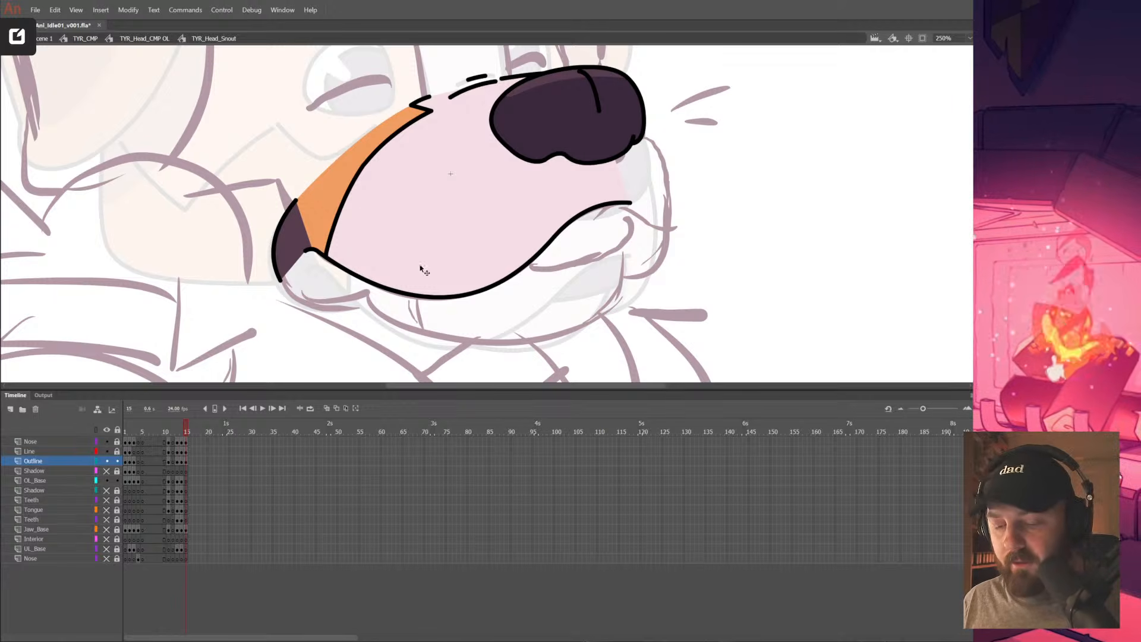
drag(181, 429, 186, 429)
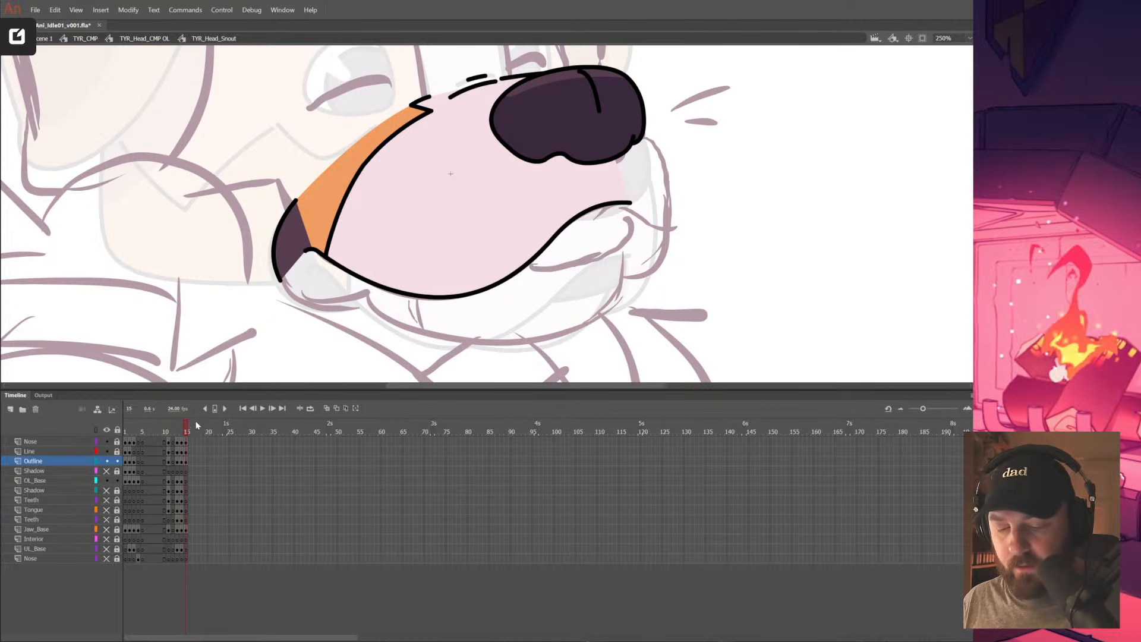
Lock the Outline layer, then show the upper Shadow layer and show and unlock the layers below OL_Base
click(117, 470)
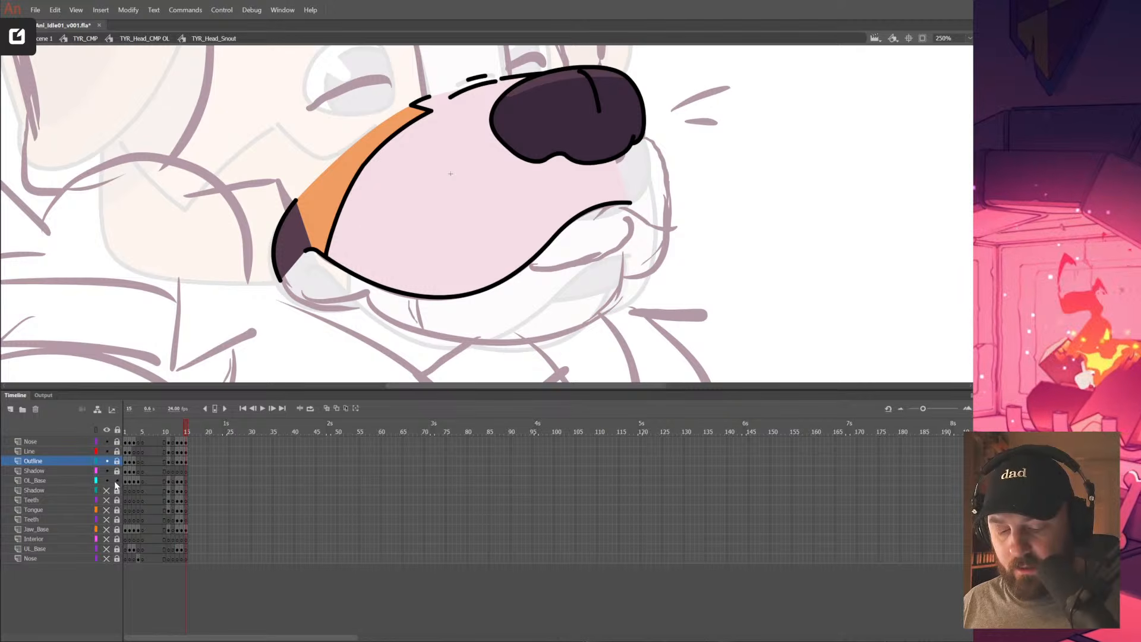
drag(106, 490, 115, 603)
drag(183, 430, 186, 433)
drag(594, 310, 589, 281)
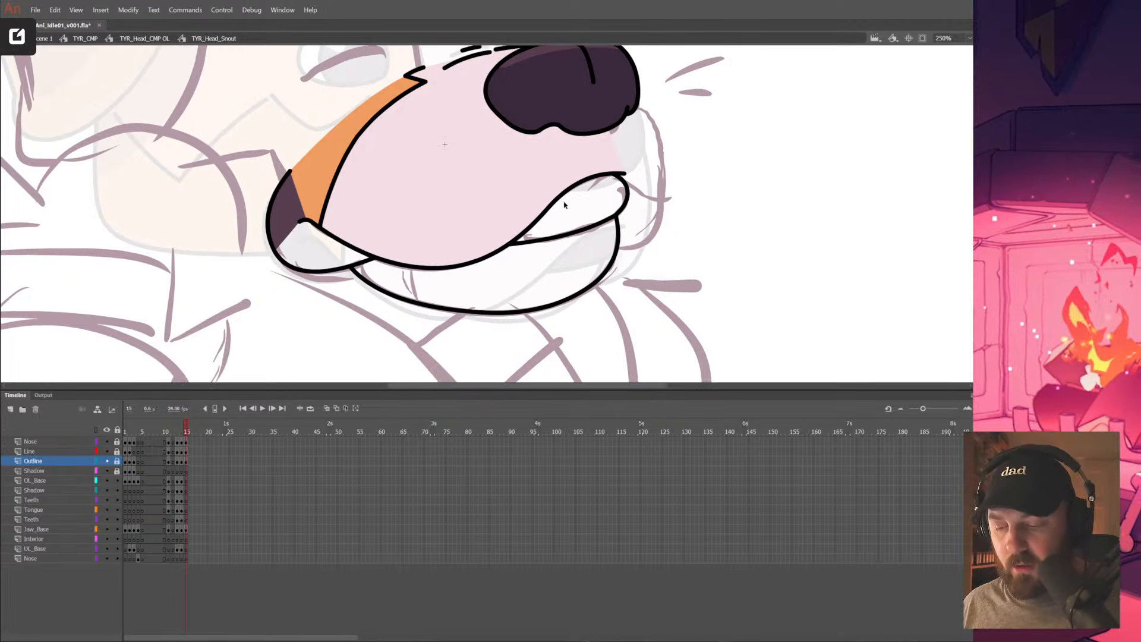
Refine the bend of the front lip curl where it meets the chin line, keeping the Outline layer locked
key(z)
click(627, 200)
click(483, 242)
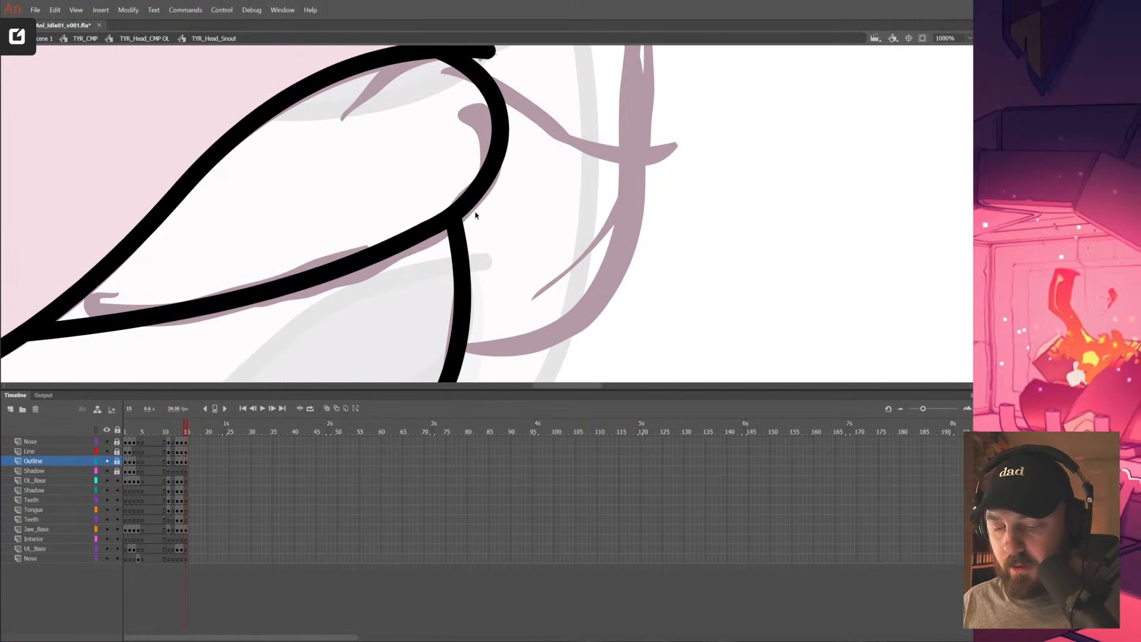
drag(476, 197, 477, 194)
drag(494, 93, 494, 106)
click(490, 192)
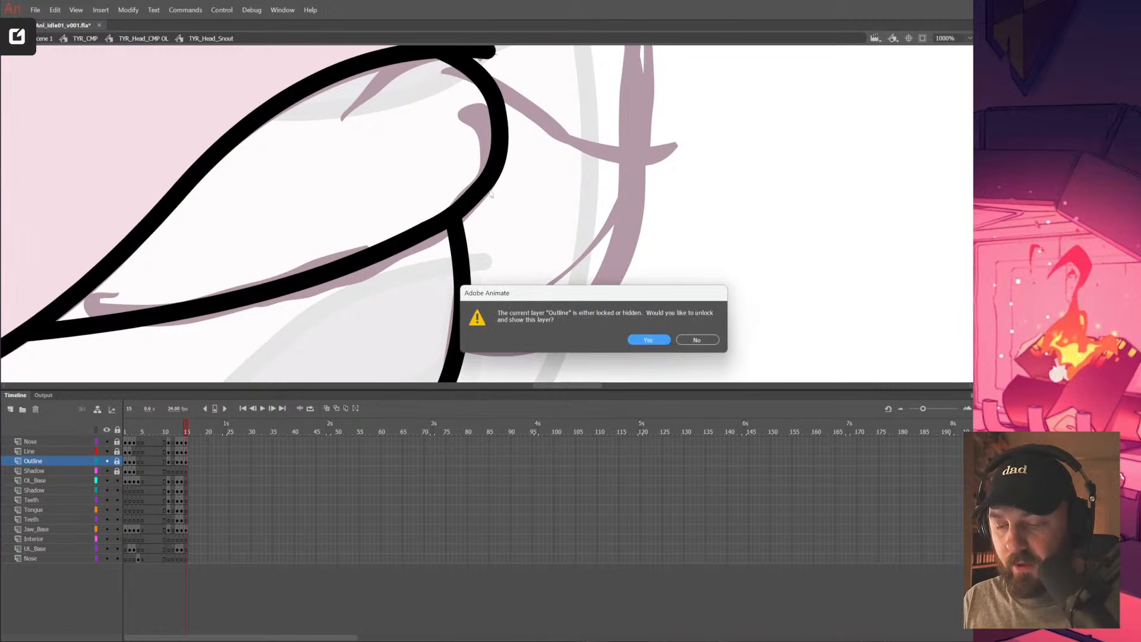
click(718, 340)
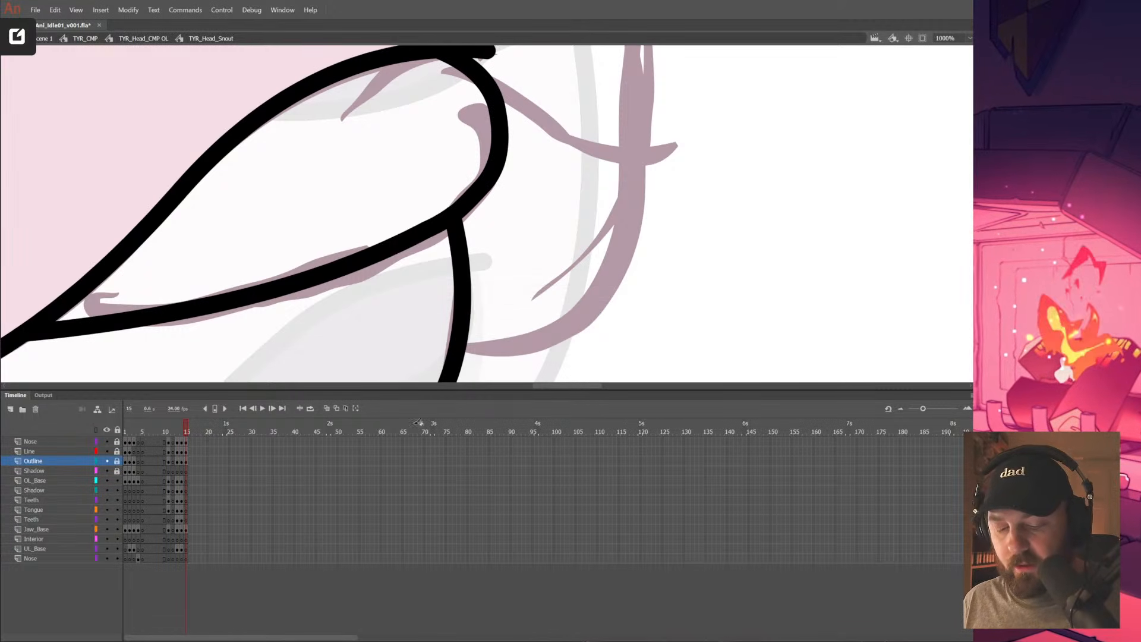
Unlock the Outline layer and bend the front lip curl slightly outward
click(118, 460)
click(349, 321)
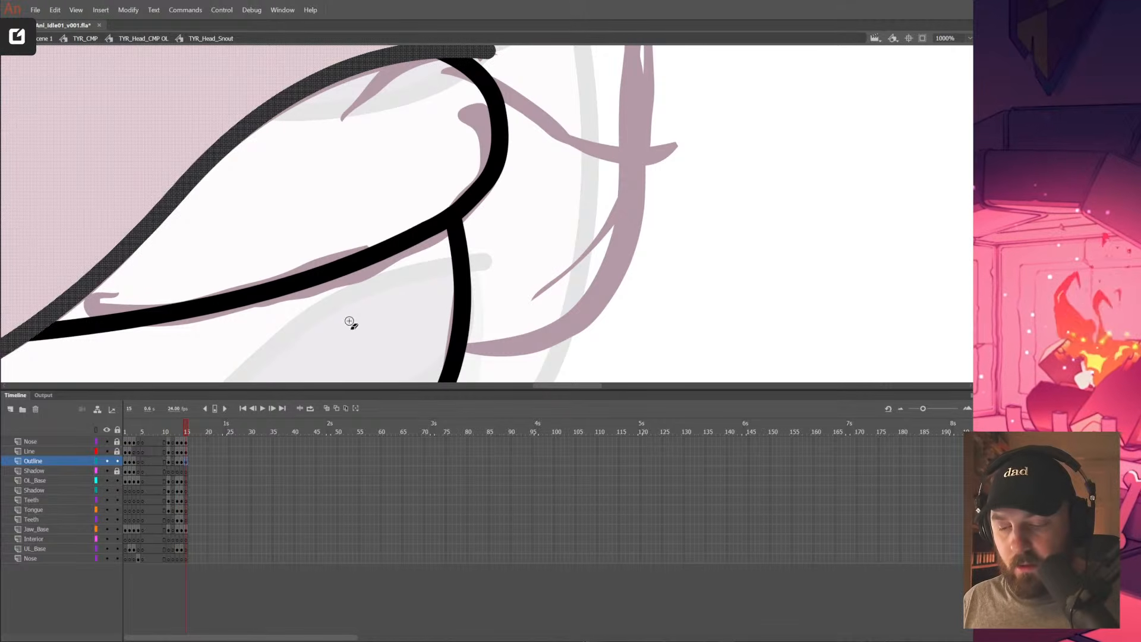
drag(496, 105, 492, 178)
key(ctrl+z)
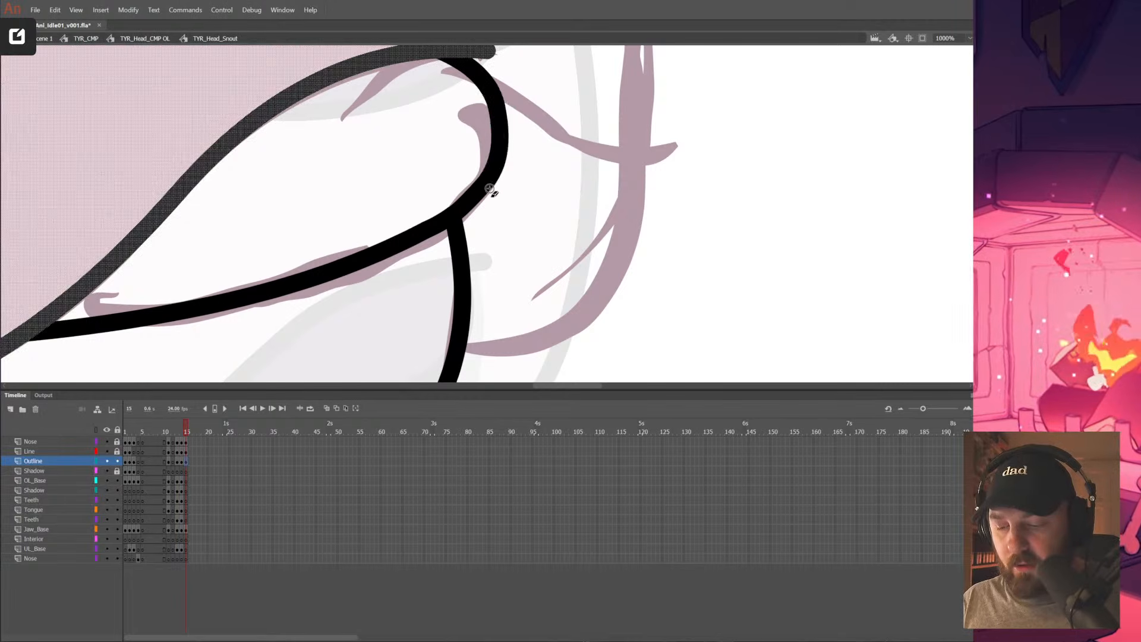
mouse_move(497, 105)
mouse_down()
mouse_move(486, 182)
mouse_move(502, 104)
mouse_move(492, 95)
mouse_move(517, 133)
mouse_move(524, 121)
mouse_up()
key(v)
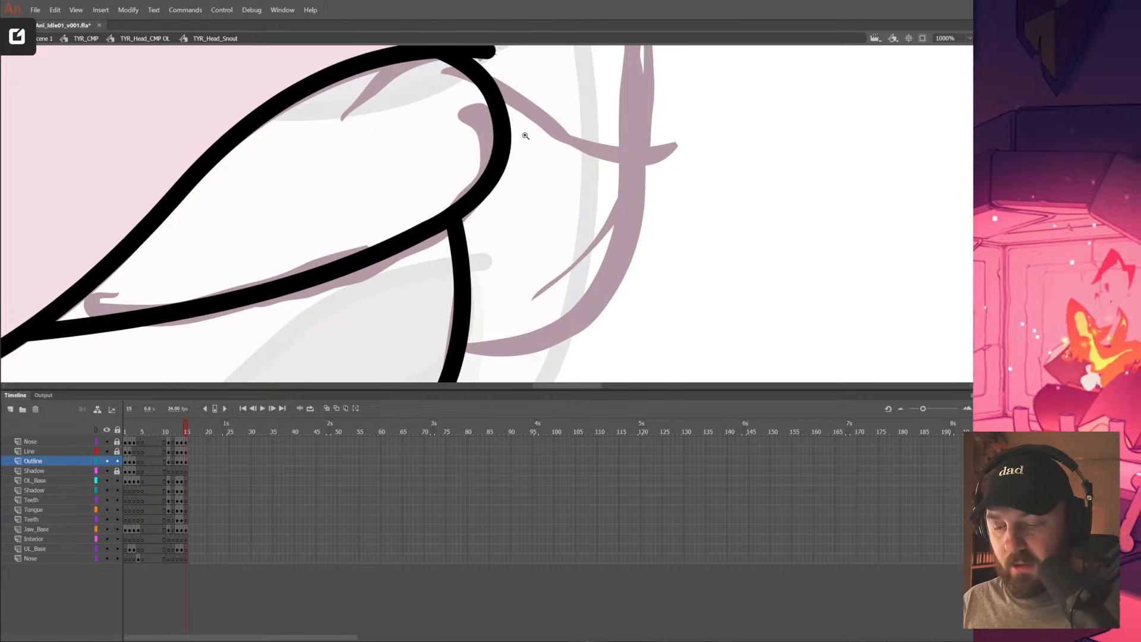
Show the Outline layer as outlines, and draw temporary straight lines on Jaw_Base that close the lip shape between cheek and front curl
alt+click(526, 141)
alt+click(525, 141)
drag(486, 286, 583, 230)
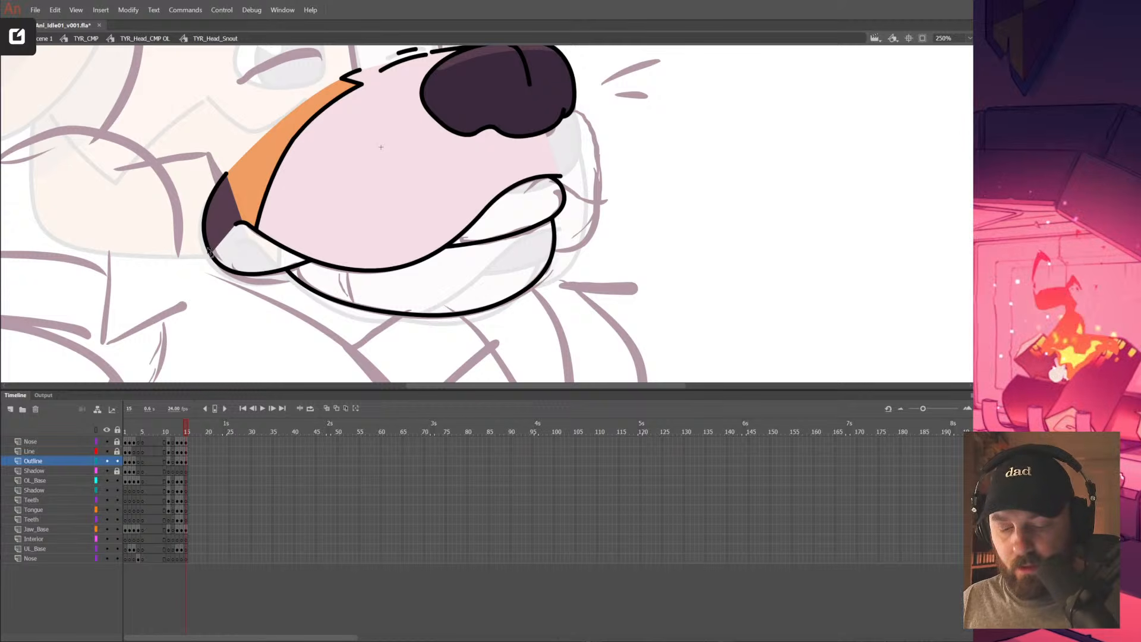
click(232, 272)
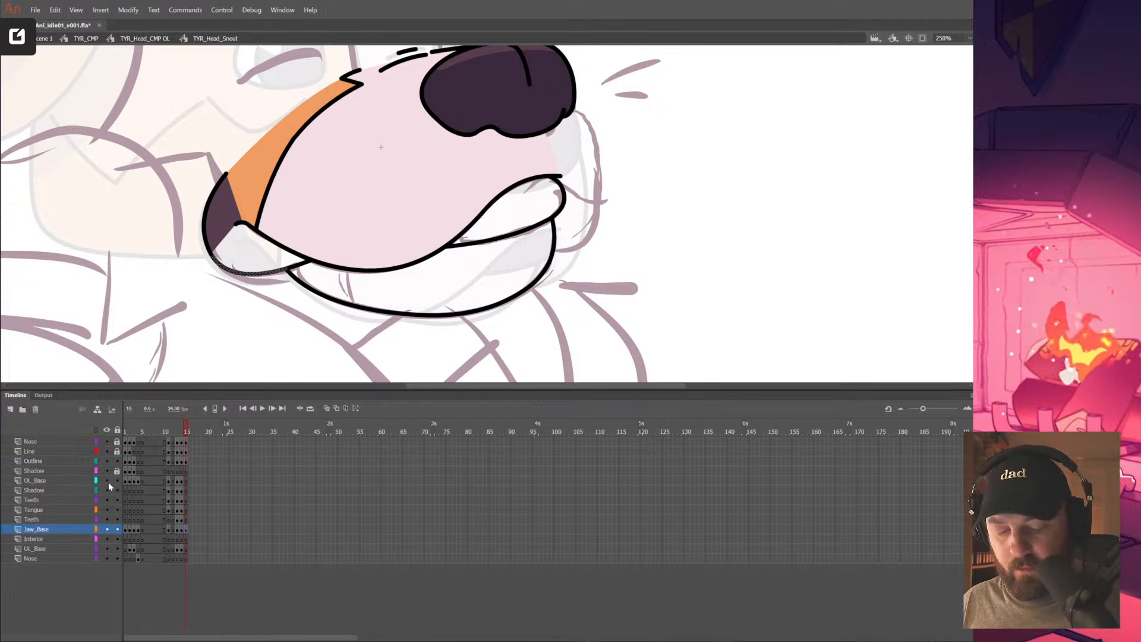
click(97, 462)
click(296, 224)
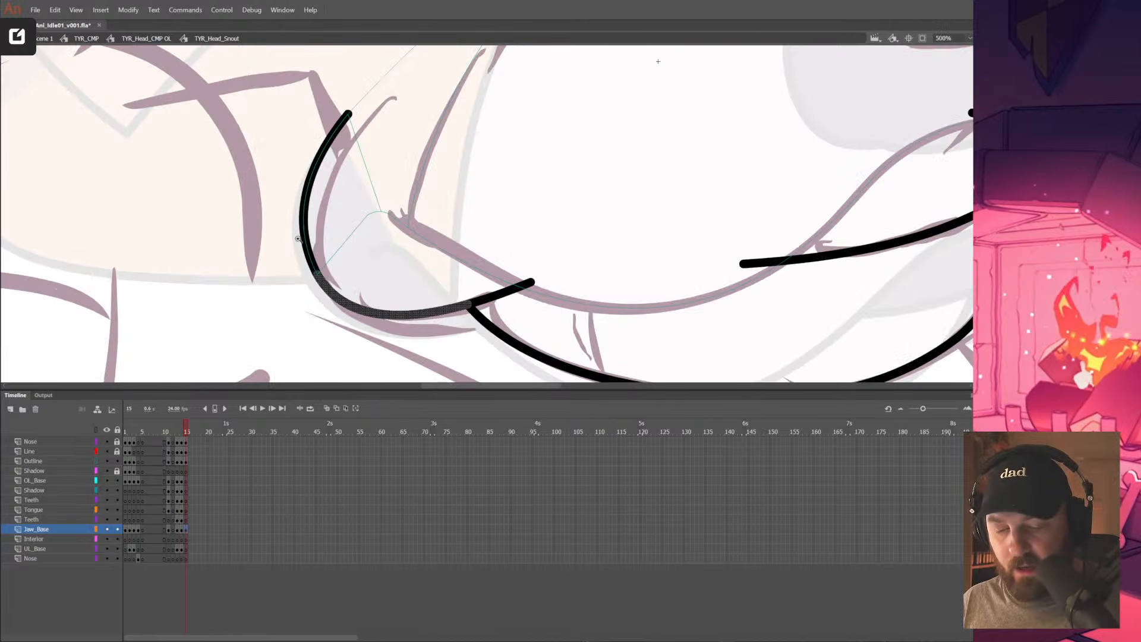
click(514, 290)
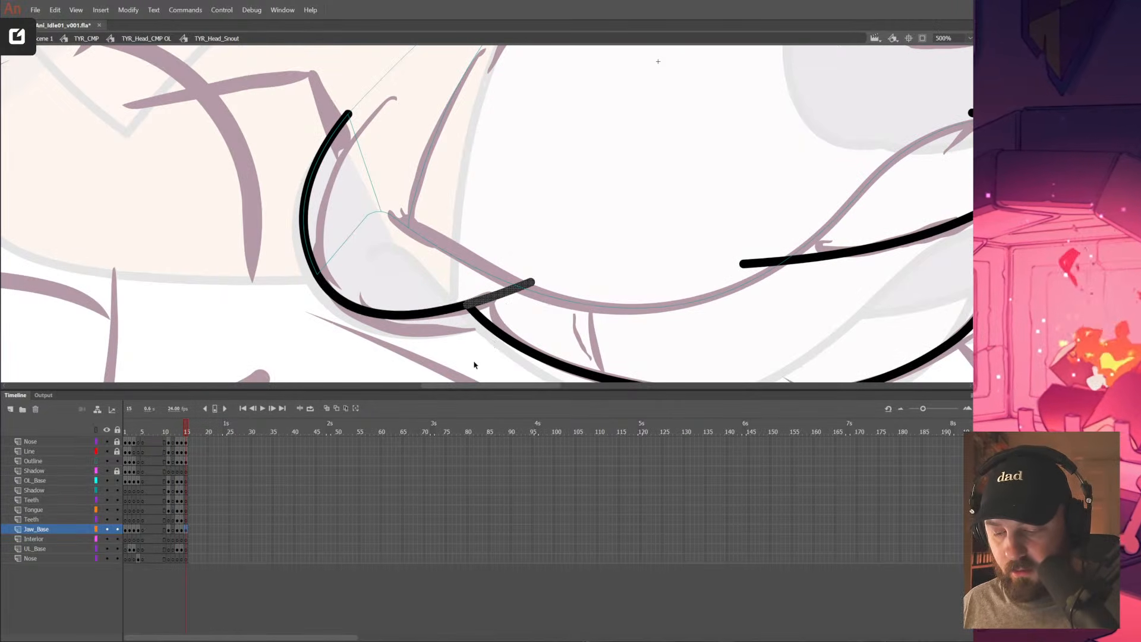
key(n)
drag(530, 280, 746, 262)
mouse_move(317, 273)
mouse_down()
mouse_move(333, 183)
mouse_move(785, 111)
mouse_move(620, 173)
mouse_move(774, 153)
mouse_up()
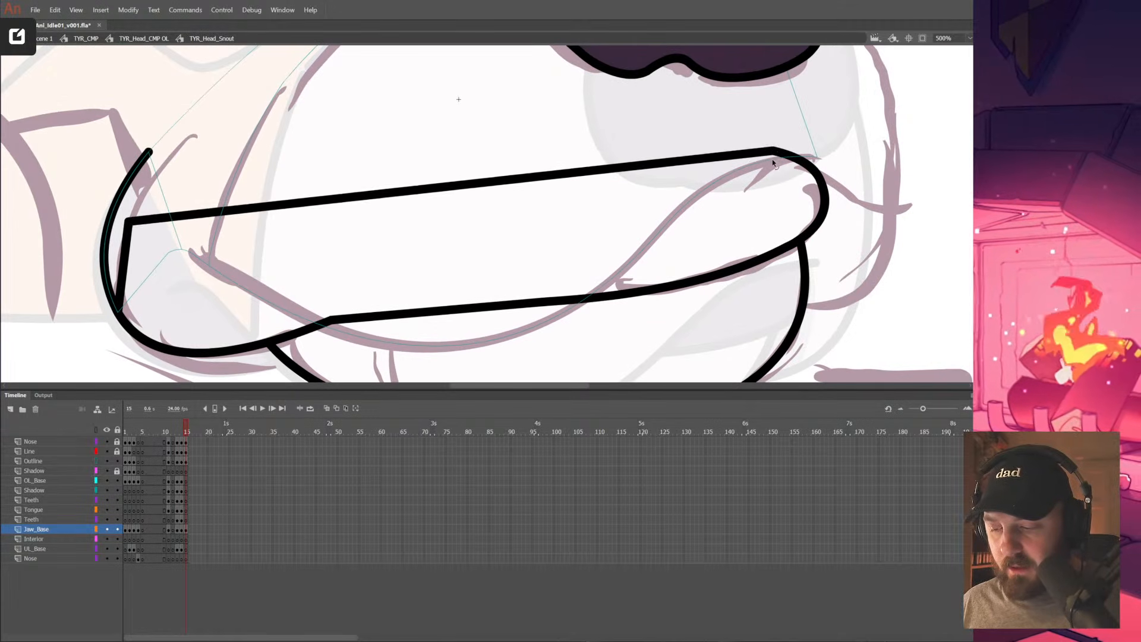
Fill the closed lip shape on Jaw_Base with dark purple
mouse_move(545, 282)
mouse_down()
mouse_move(625, 205)
mouse_move(576, 275)
mouse_up()
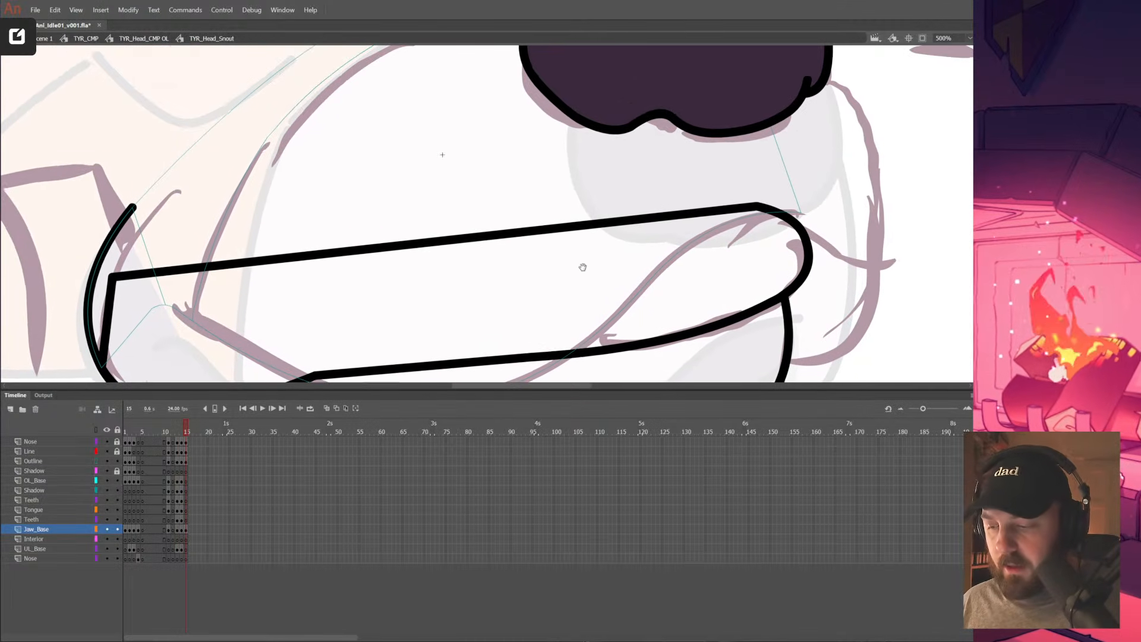
drag(650, 173, 619, 234)
click(613, 68)
drag(512, 264, 590, 122)
click(516, 271)
key(v)
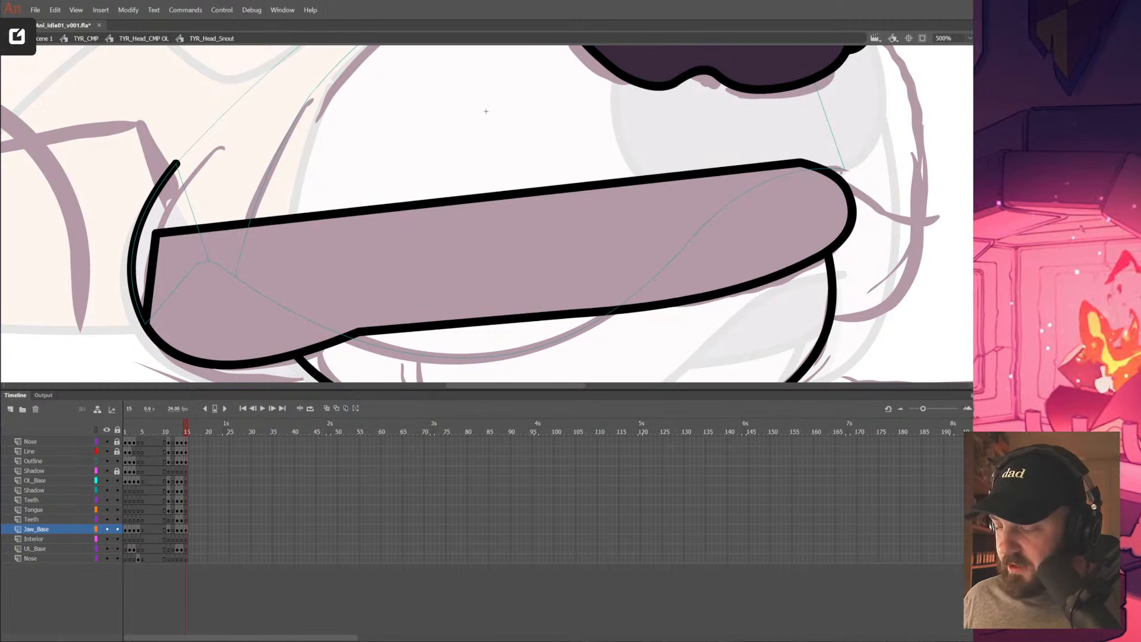
key(Escape)
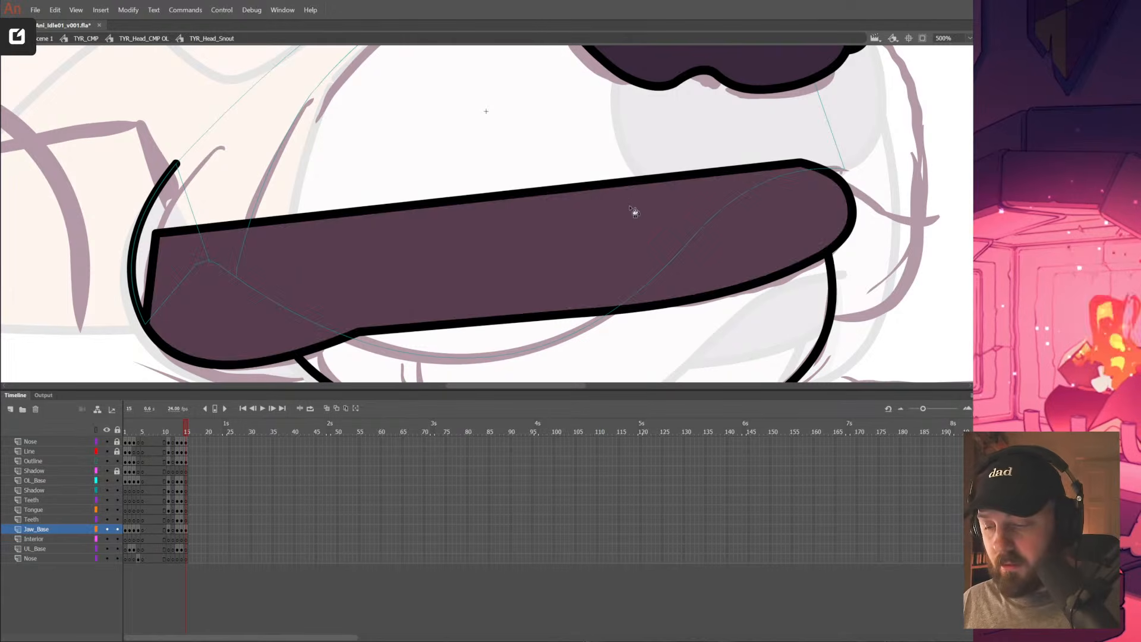
Delete the temporary closing lines along the lip shape's upper edge and cheek side
click(625, 181)
key(Delete)
click(154, 265)
key(Delete)
Hide the Nose, Line, Outline and upper Shadow layers, and compare the mouth on frame 15 with frame 14
scroll(287, 354, down, 2)
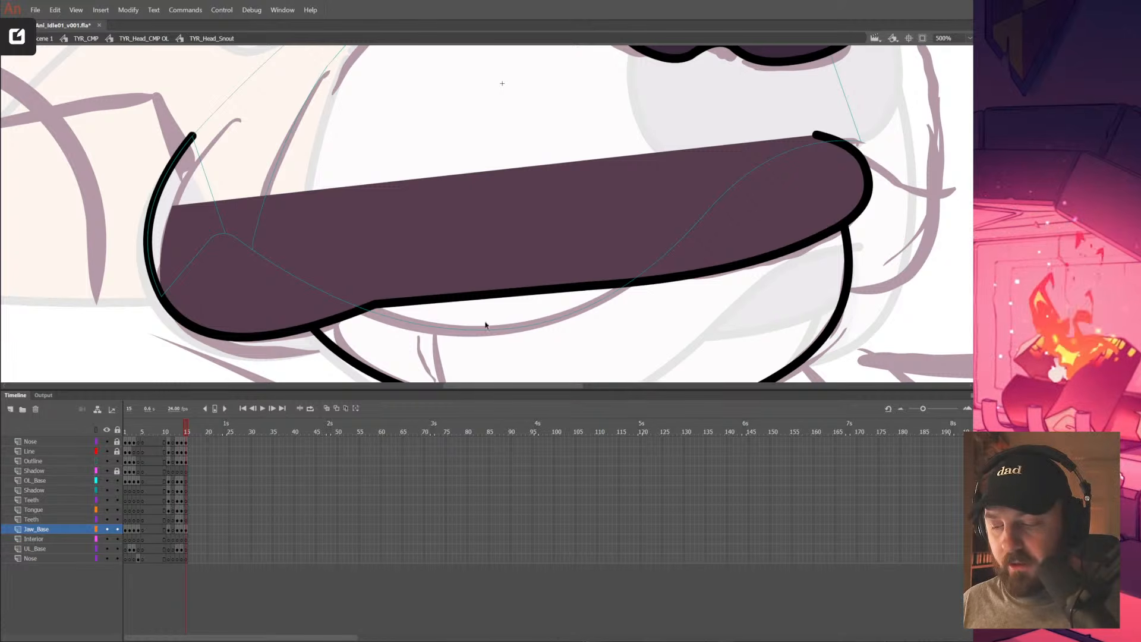
drag(749, 267, 757, 211)
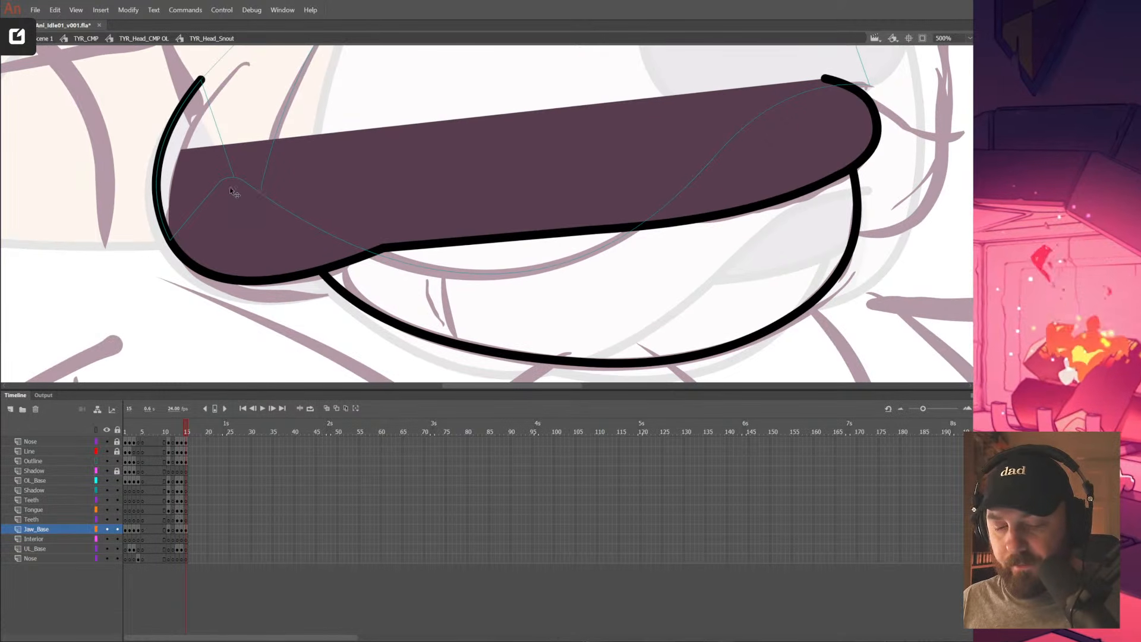
click(202, 83)
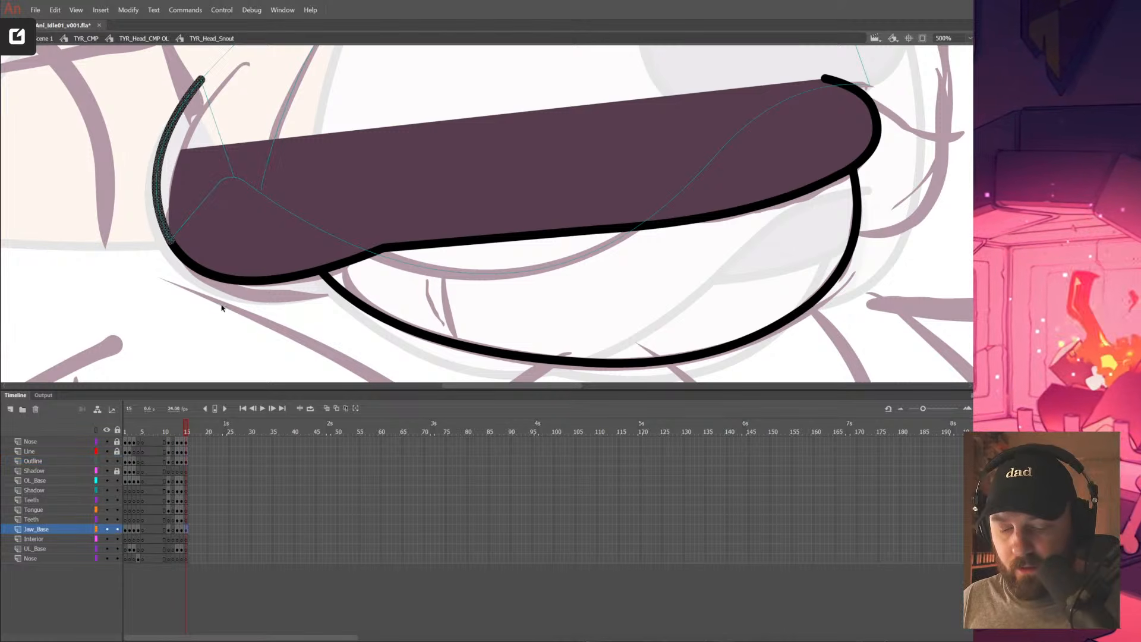
click(225, 279)
click(225, 278)
click(164, 222)
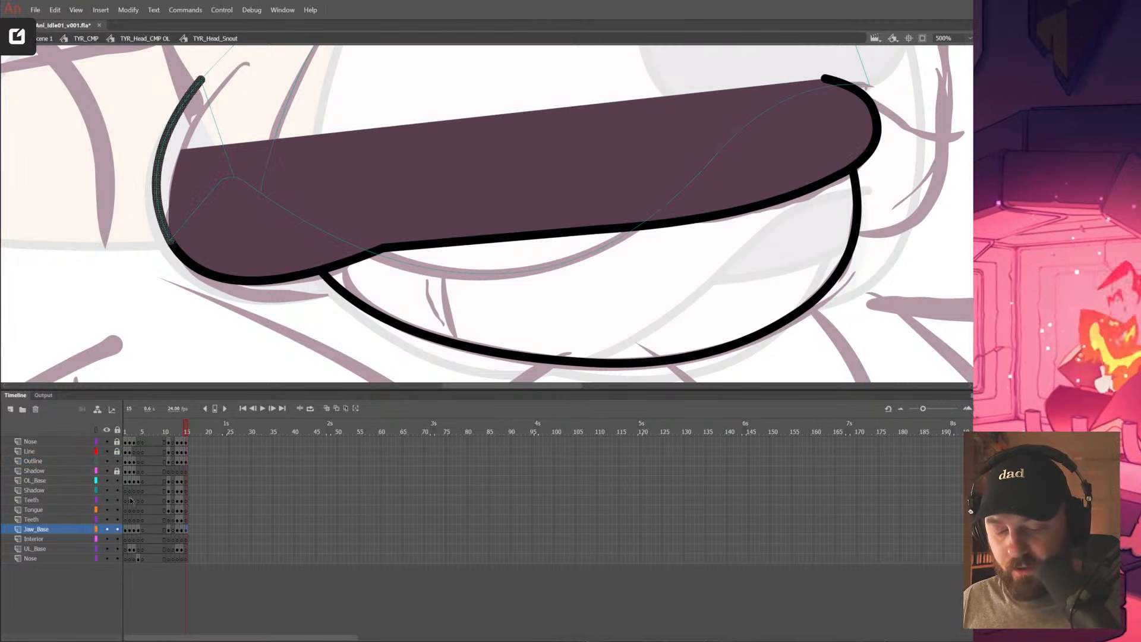
drag(108, 442, 107, 471)
click(269, 127)
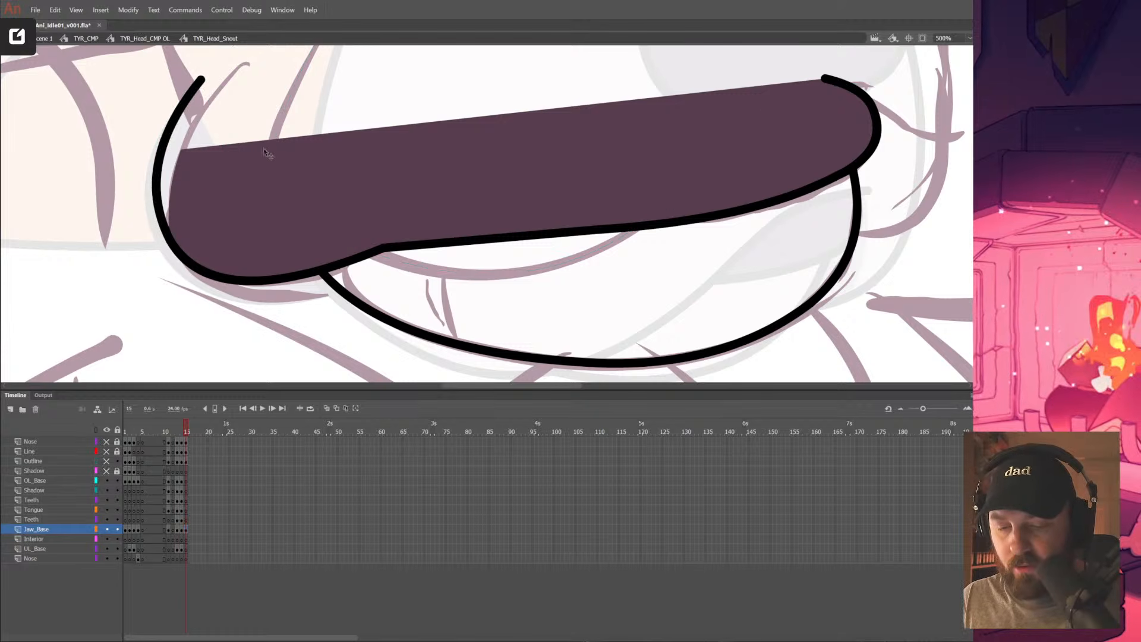
drag(266, 196, 318, 254)
click(182, 430)
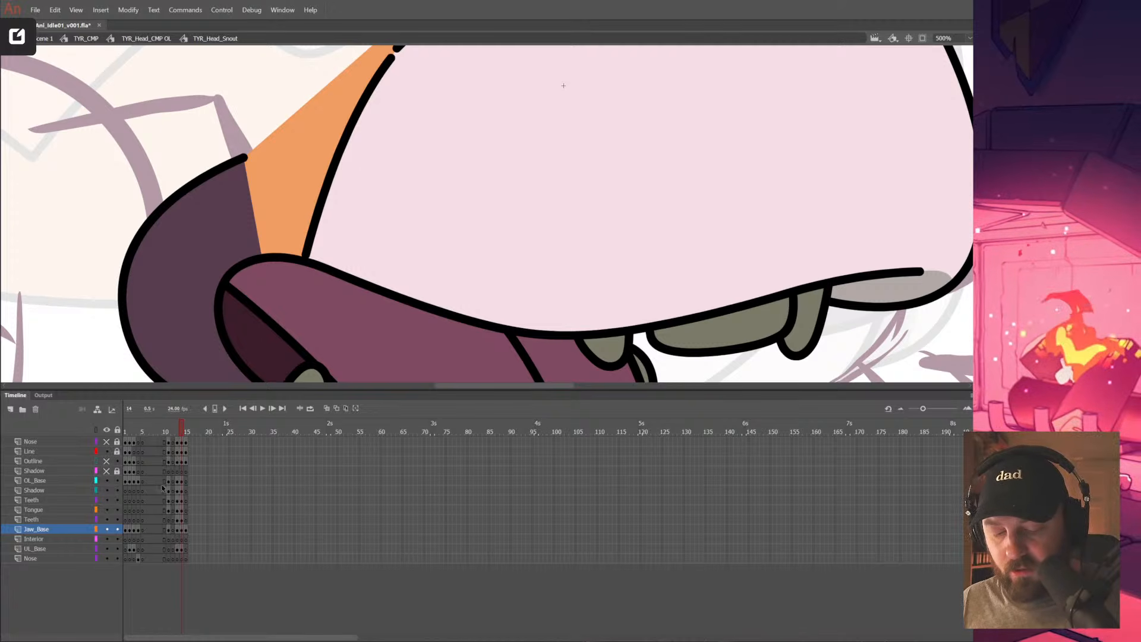
click(186, 452)
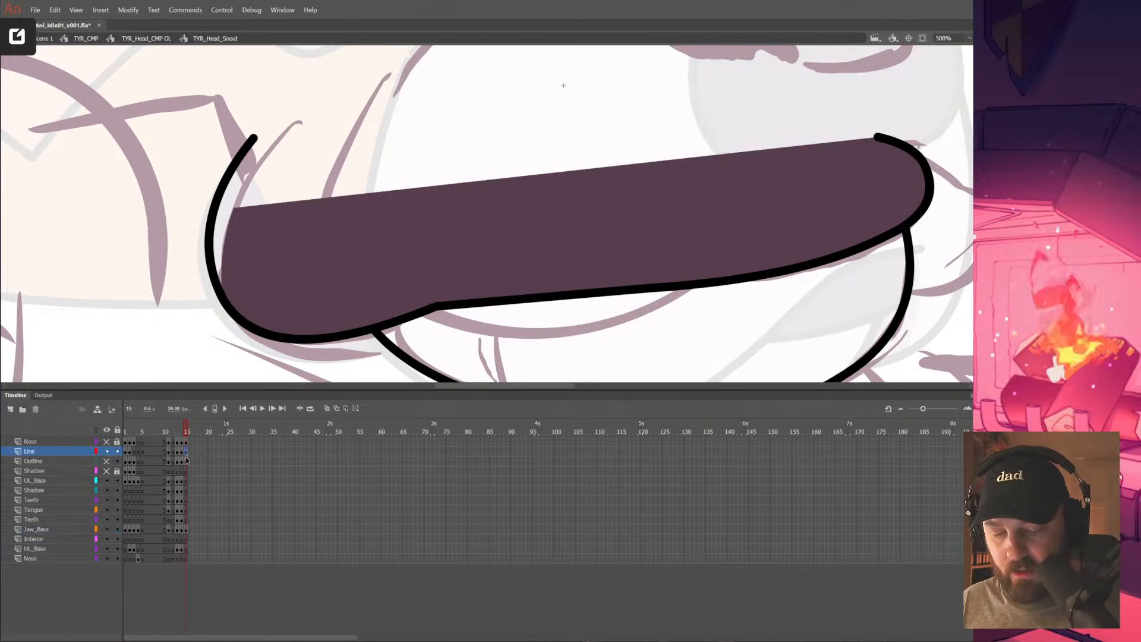
On the Outline layer, stroke the edge between the orange strip and the dark purple cheek, and cut the dividing line
click(108, 462)
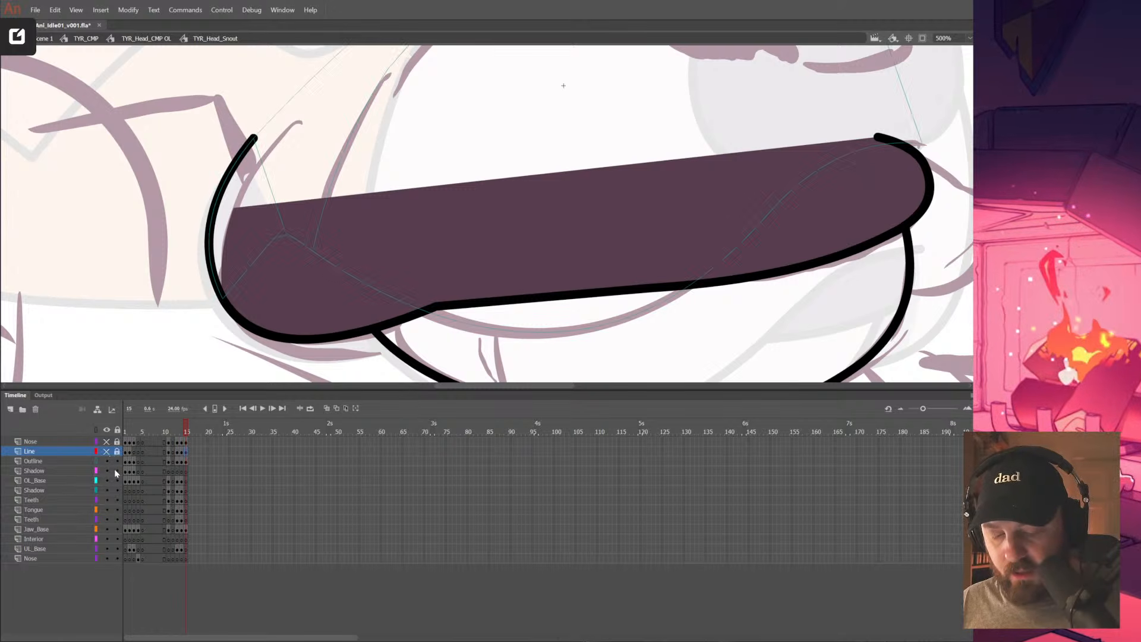
click(117, 470)
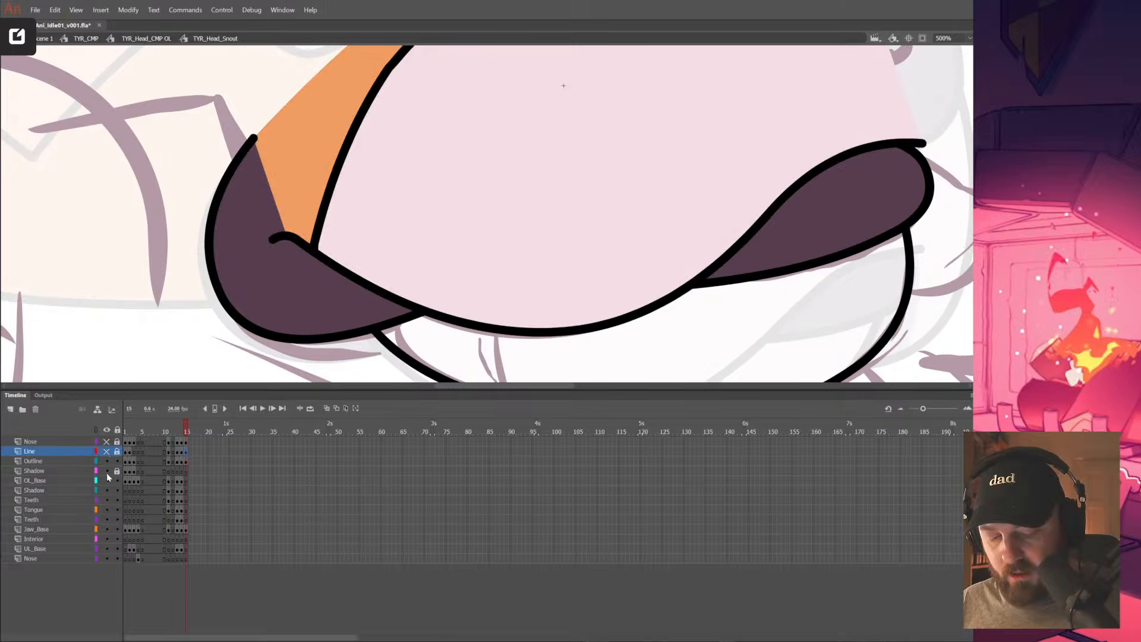
click(188, 461)
click(282, 211)
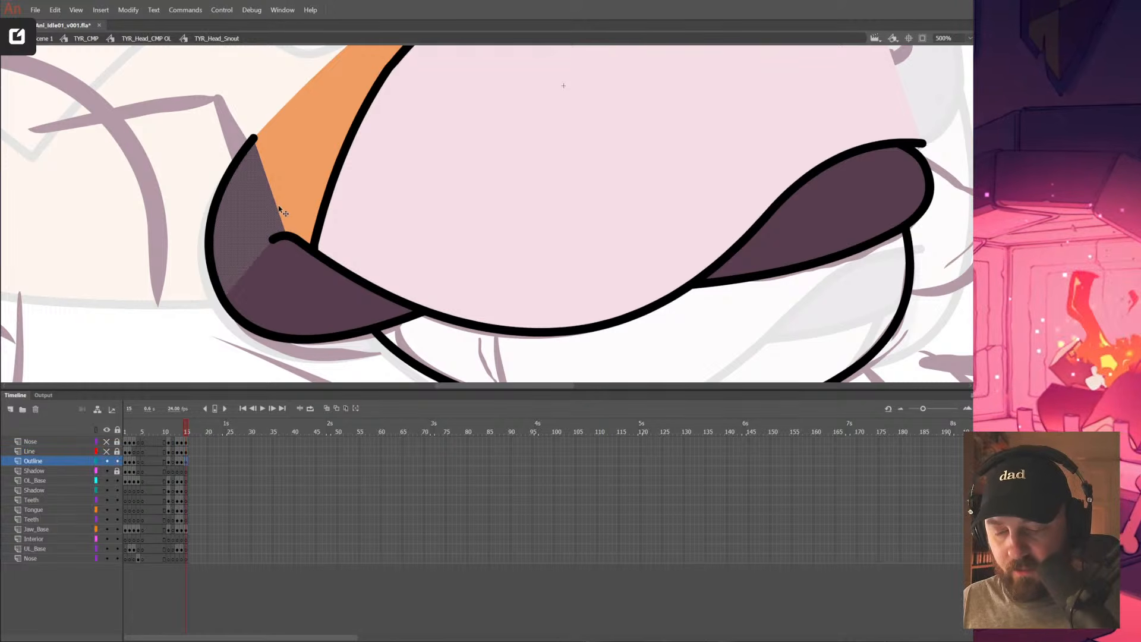
click(279, 208)
key(Delete)
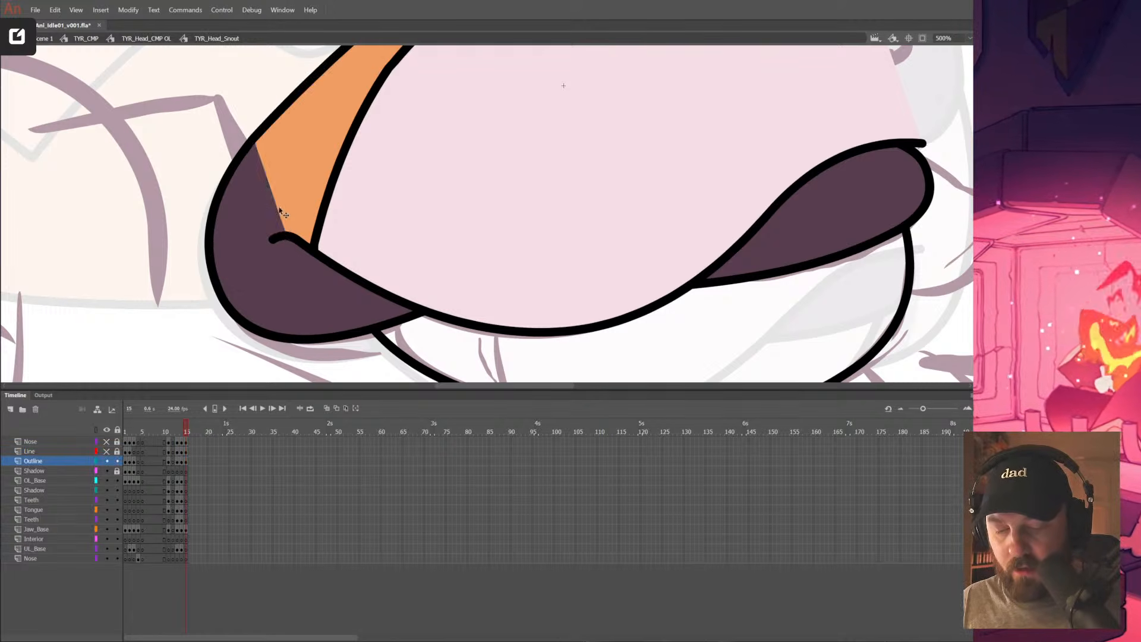
click(108, 461)
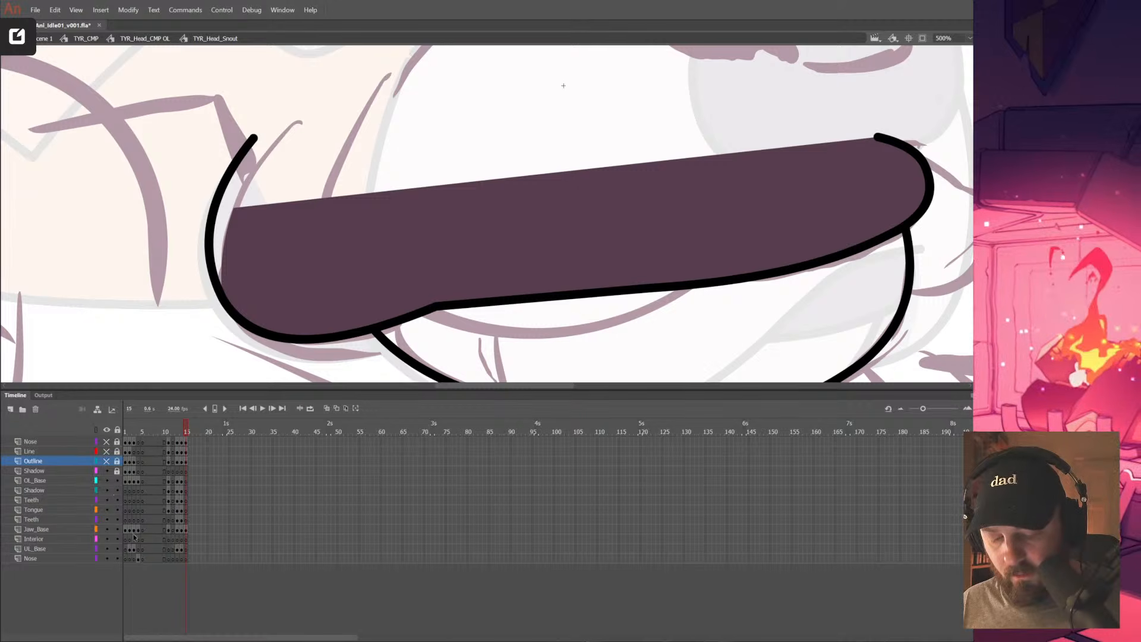
Paste the dividing line in place on frame 15 of Jaw_Base, fill the cheek gap with dark purple, and delete the line
click(186, 530)
key(ctrl+shift+v)
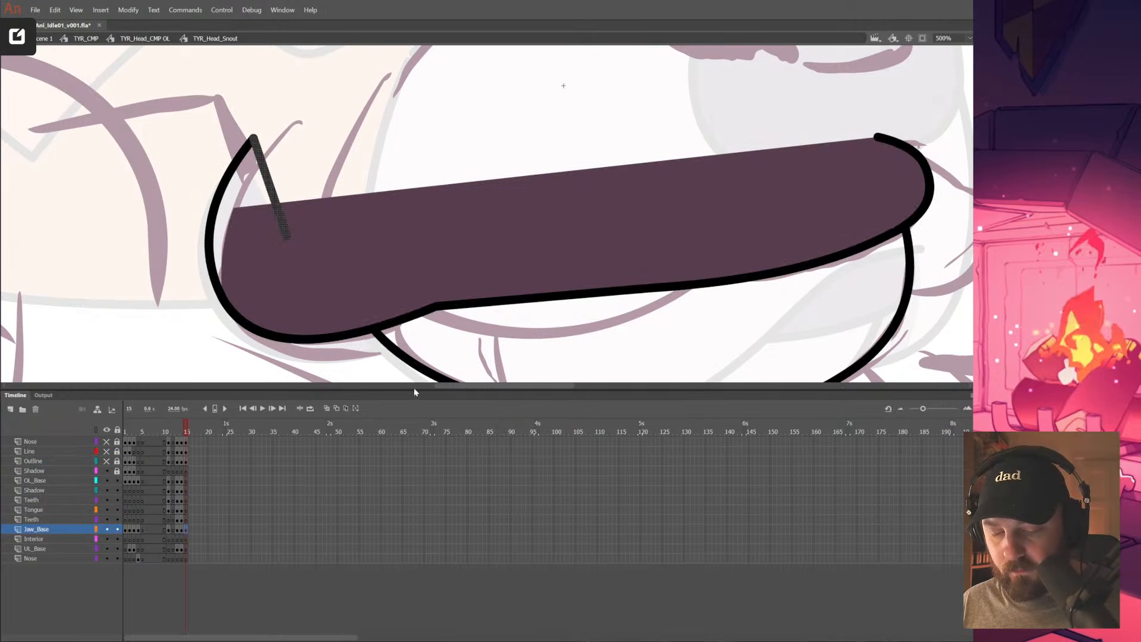
click(332, 153)
click(254, 203)
key(v)
click(275, 196)
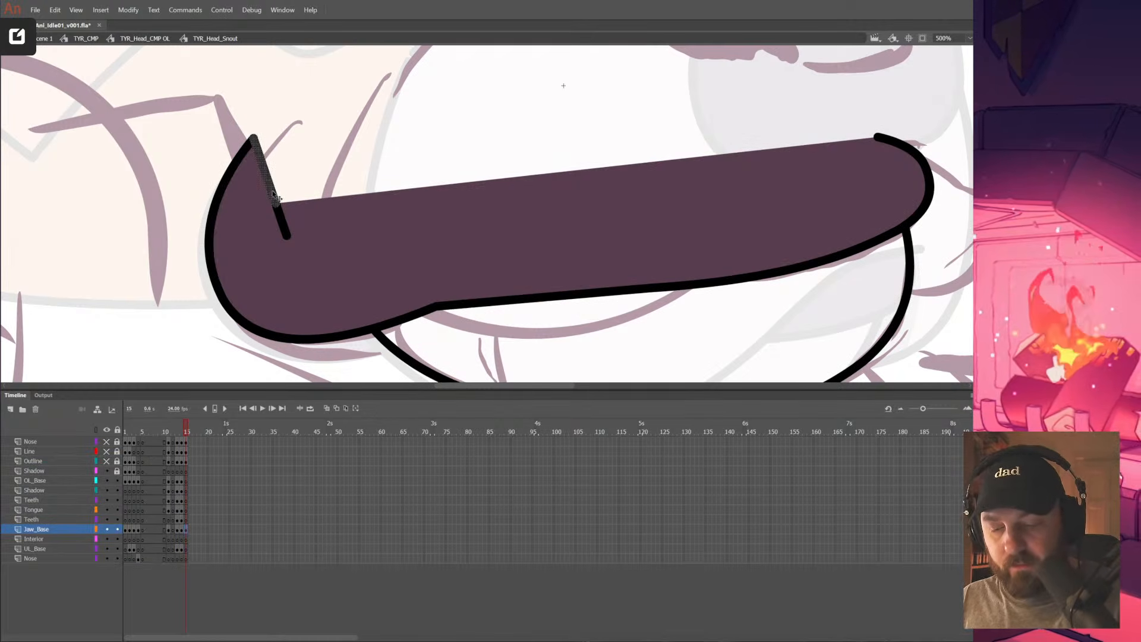
key(Delete)
Outline the lip shape's open upper edge in black, and fill the lower jaw with pale pink using frame 14 as reference
drag(878, 302, 828, 253)
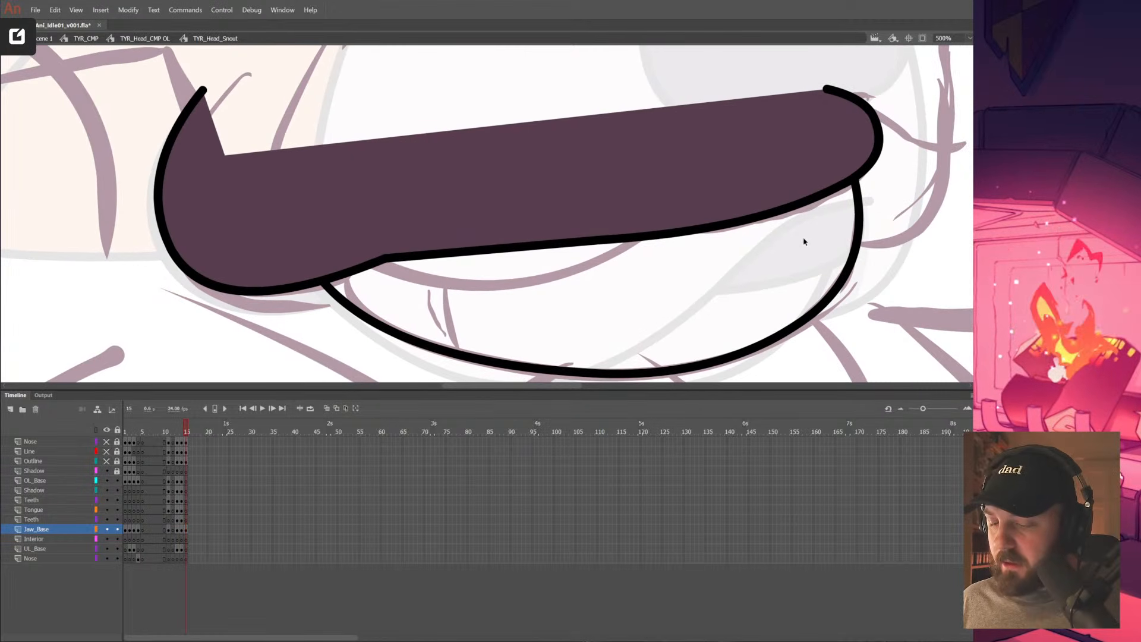
click(220, 144)
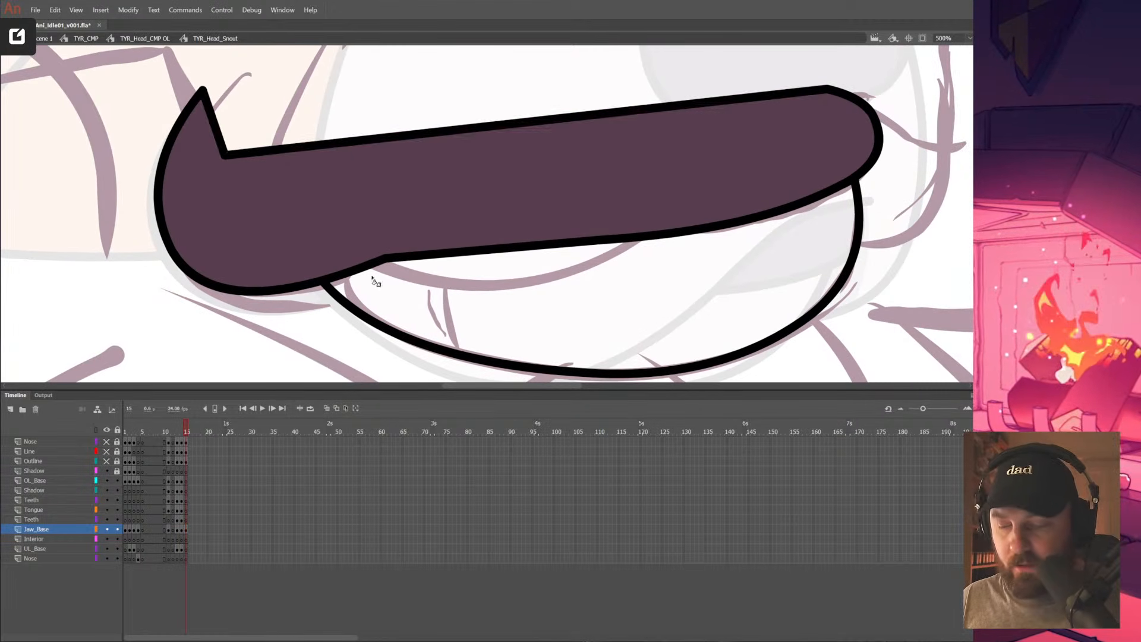
alt+click(738, 225)
drag(572, 300, 650, 275)
click(445, 255)
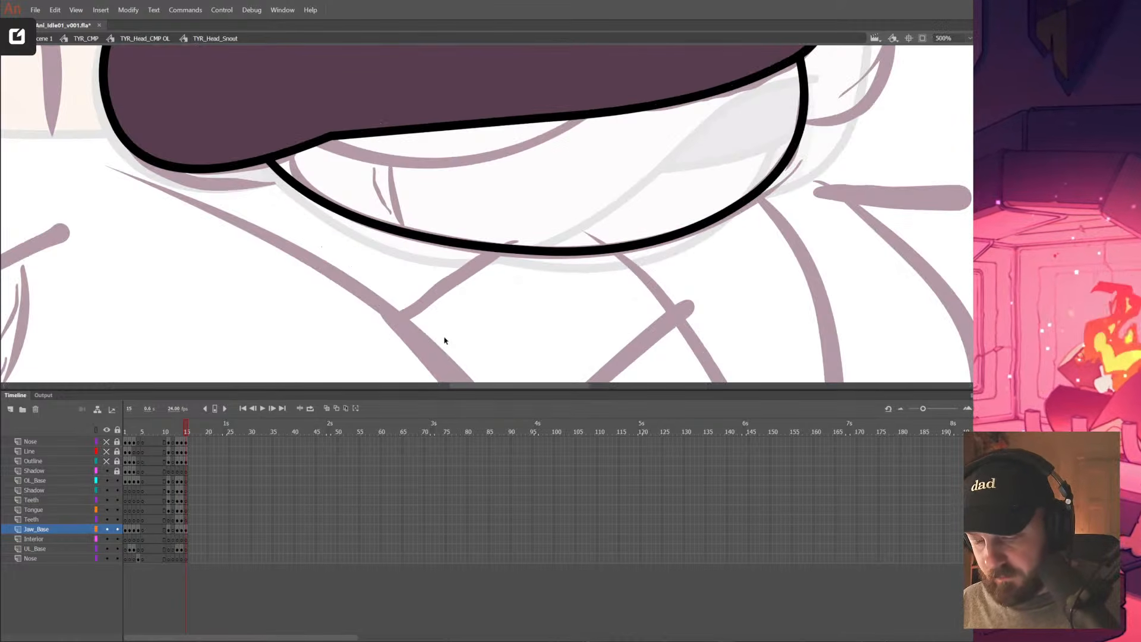
drag(188, 435, 183, 430)
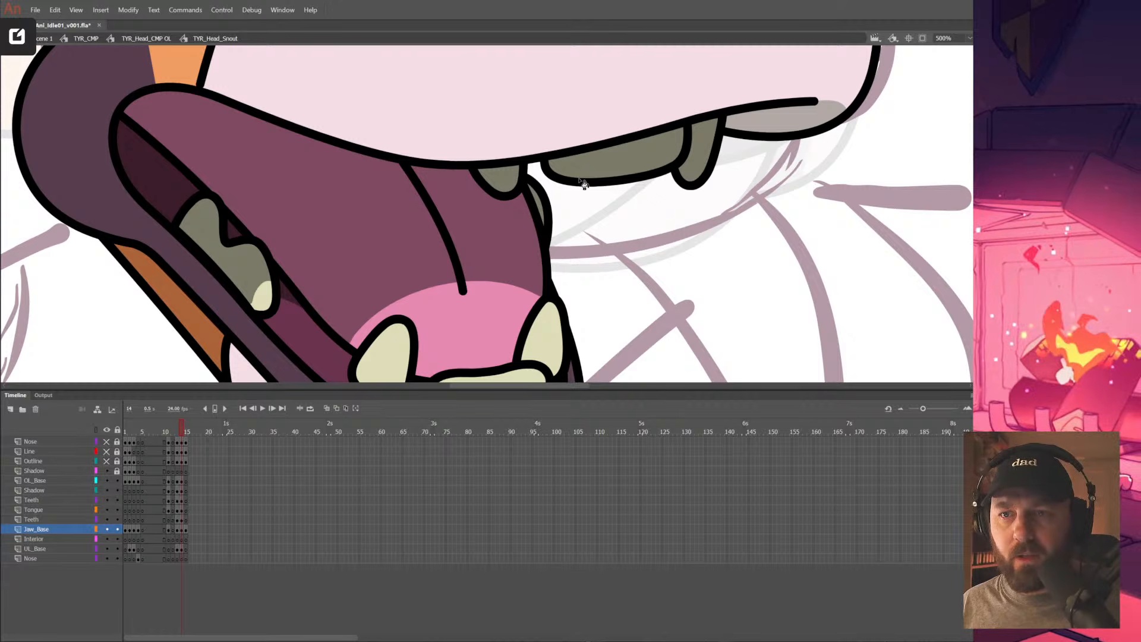
click(186, 426)
drag(433, 247, 506, 369)
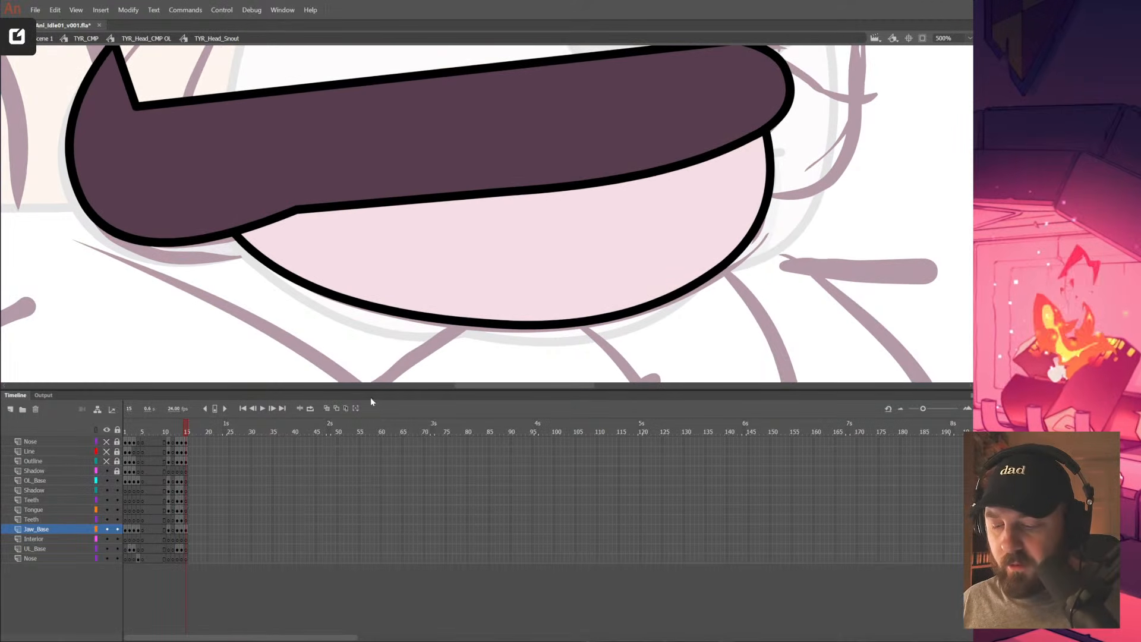
Bend the lower jaw's bottom line slightly to follow the sketch, and check the whole mouth shape
drag(437, 322, 436, 328)
drag(588, 318, 595, 326)
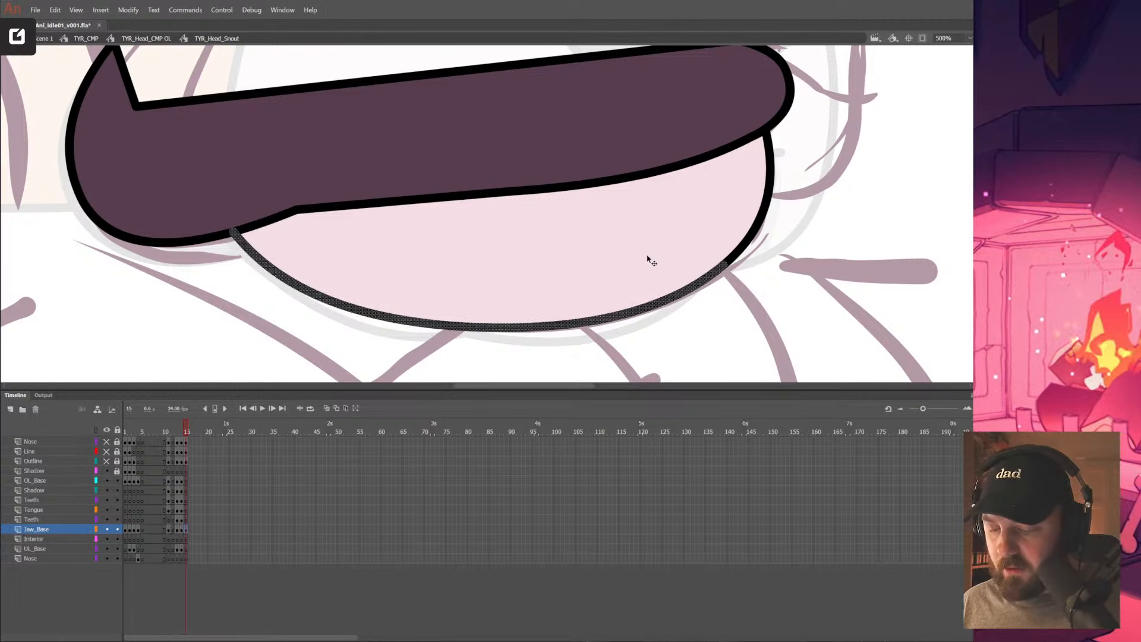
click(632, 262)
key(ctrl+minus)
drag(712, 313, 752, 342)
click(706, 293)
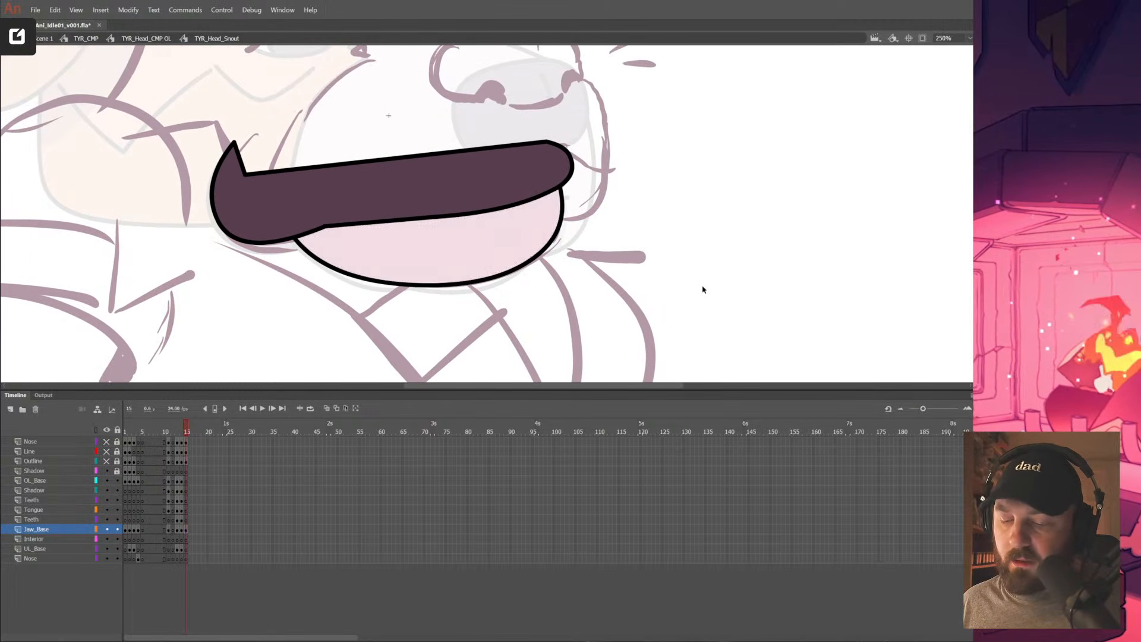
Draw a curved black dividing stroke across the cheek end of the pink lower jaw on frame 15, using frame 14 as reference
key(z)
click(426, 274)
drag(467, 251, 472, 305)
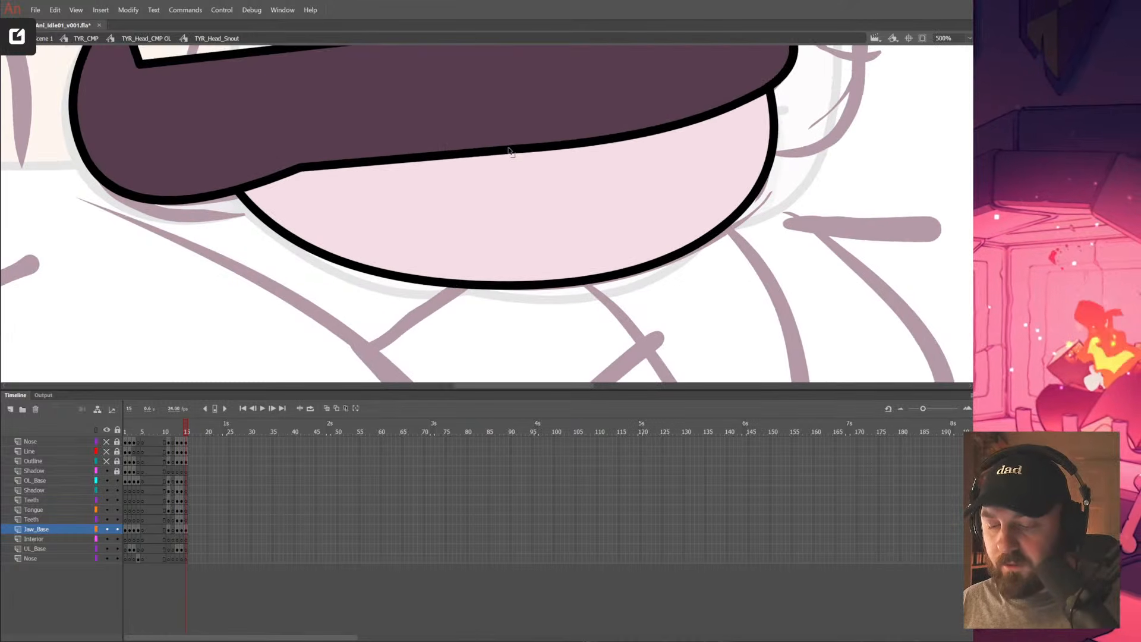
scroll(380, 214, up, 1)
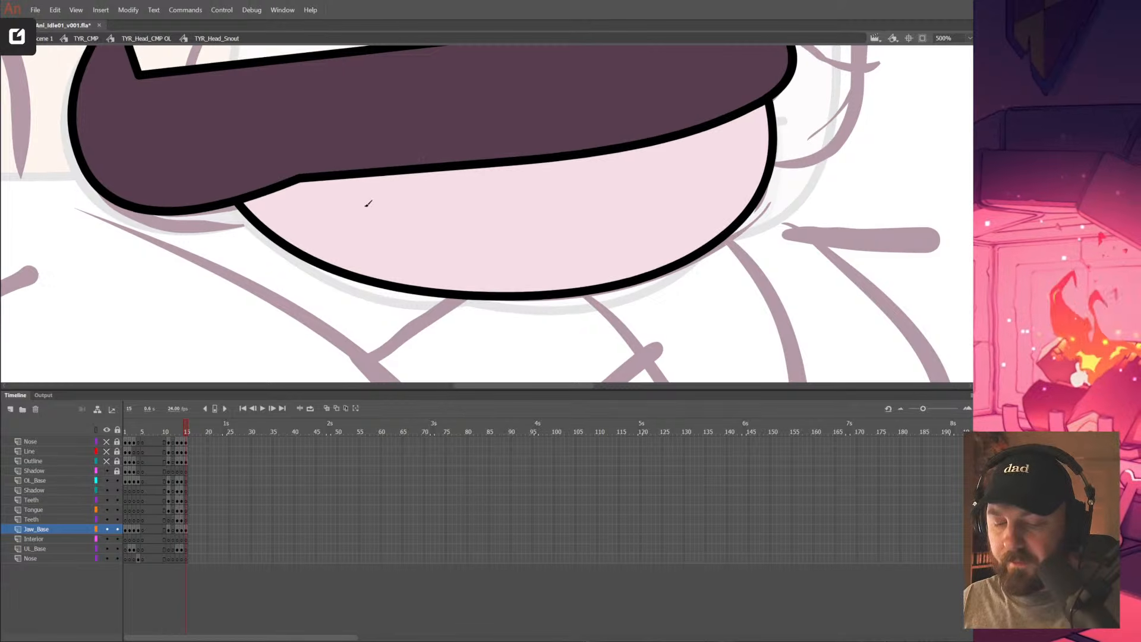
drag(360, 166, 431, 352)
click(182, 431)
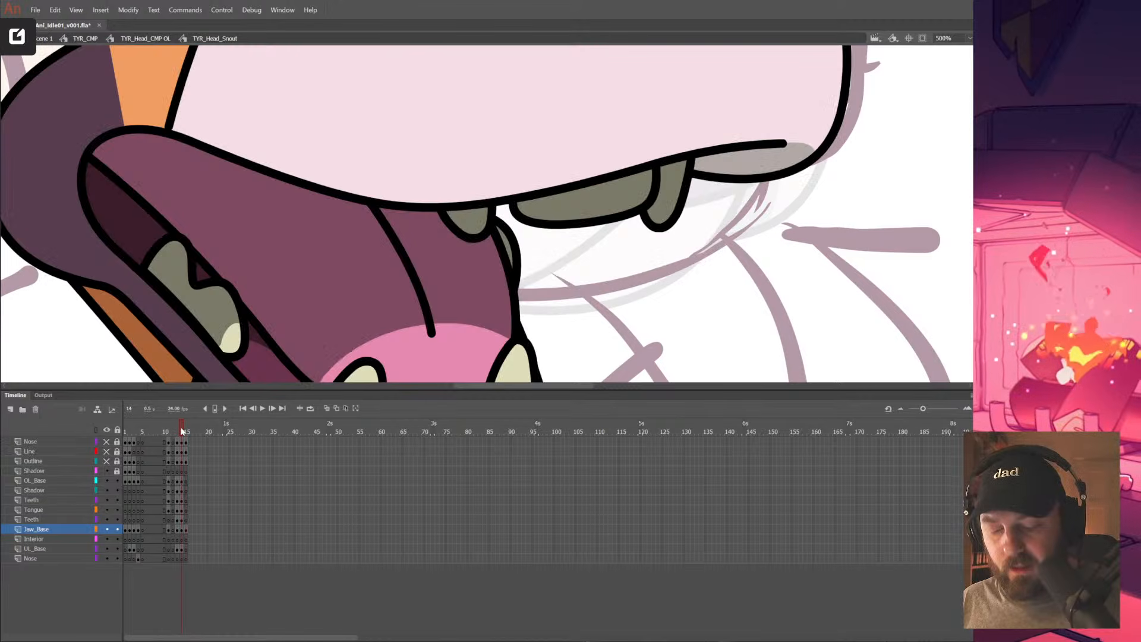
drag(361, 338, 462, 307)
click(186, 431)
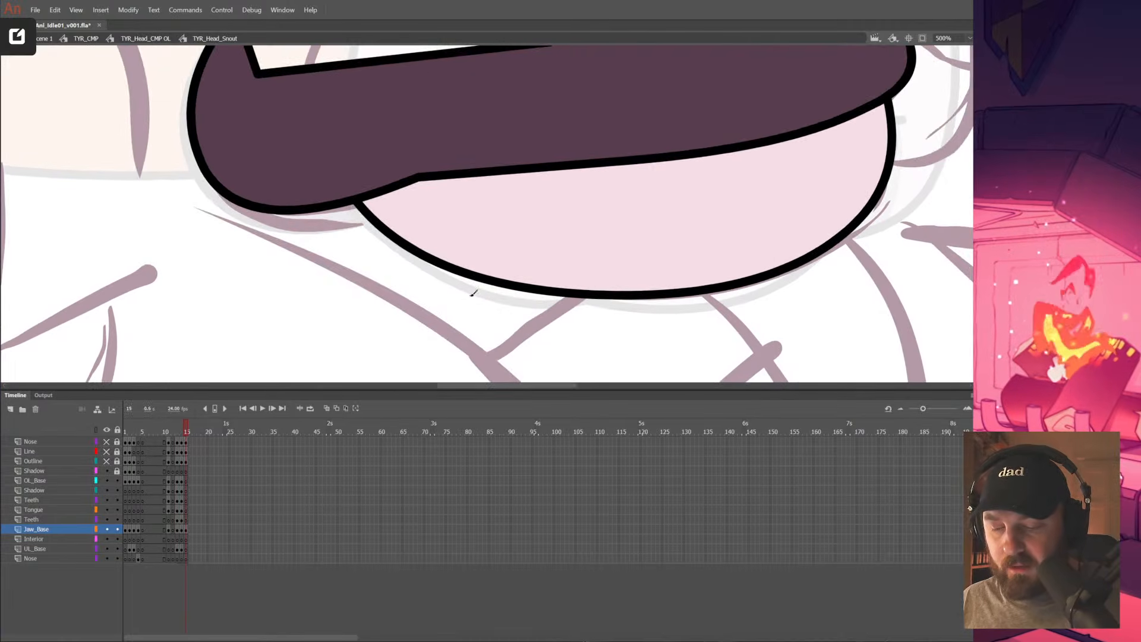
drag(566, 339, 561, 340)
key(ctrl+z)
drag(444, 159, 545, 313)
key(ctrl+z)
drag(442, 159, 531, 308)
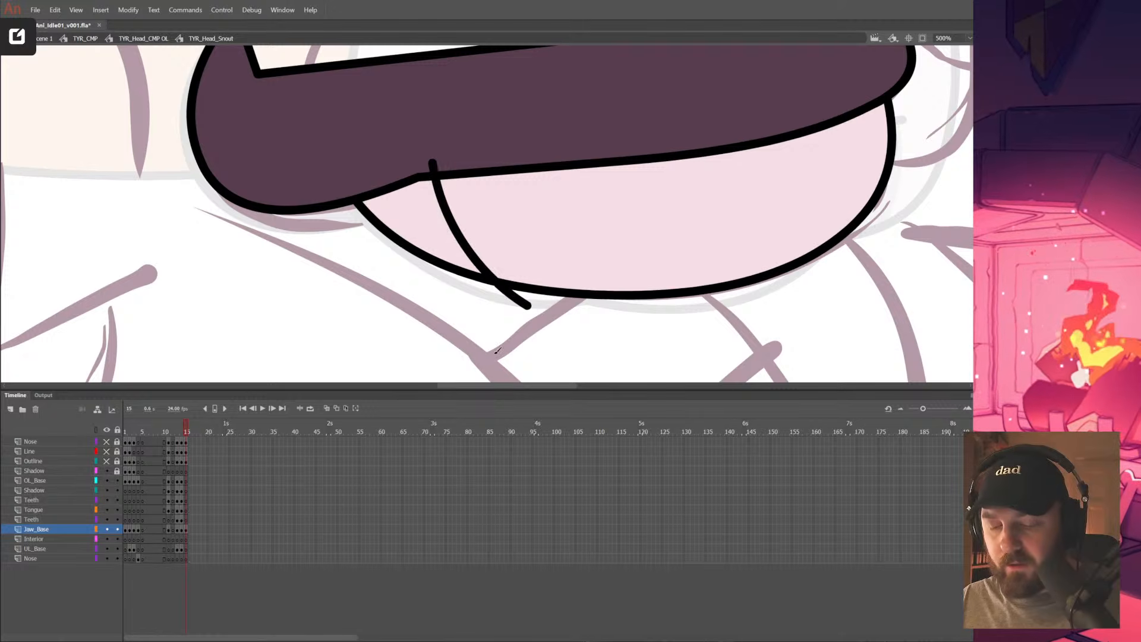
Fill the small jaw section behind the dividing stroke on frame 15 with the darker orange of frame 14's jaw
click(182, 432)
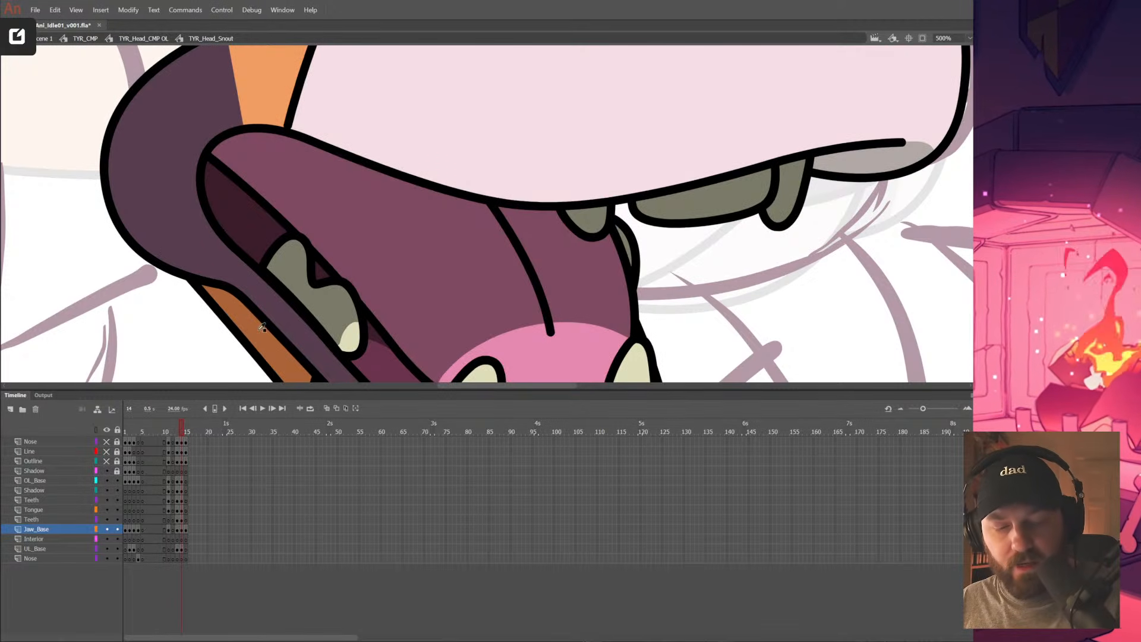
click(186, 431)
key(k)
click(450, 238)
Delete the ends of the dividing stroke that overshoot the jaw's upper and lower outlines
key(v)
click(461, 236)
key(Delete)
key(ctrl+z)
click(434, 166)
key(Delete)
click(523, 302)
key(Delete)
Cut the pointed purple tip off the cheek corner with a straight line, and delete the line along the lip's upper edge
key(ctrl+minus)
drag(469, 274, 586, 279)
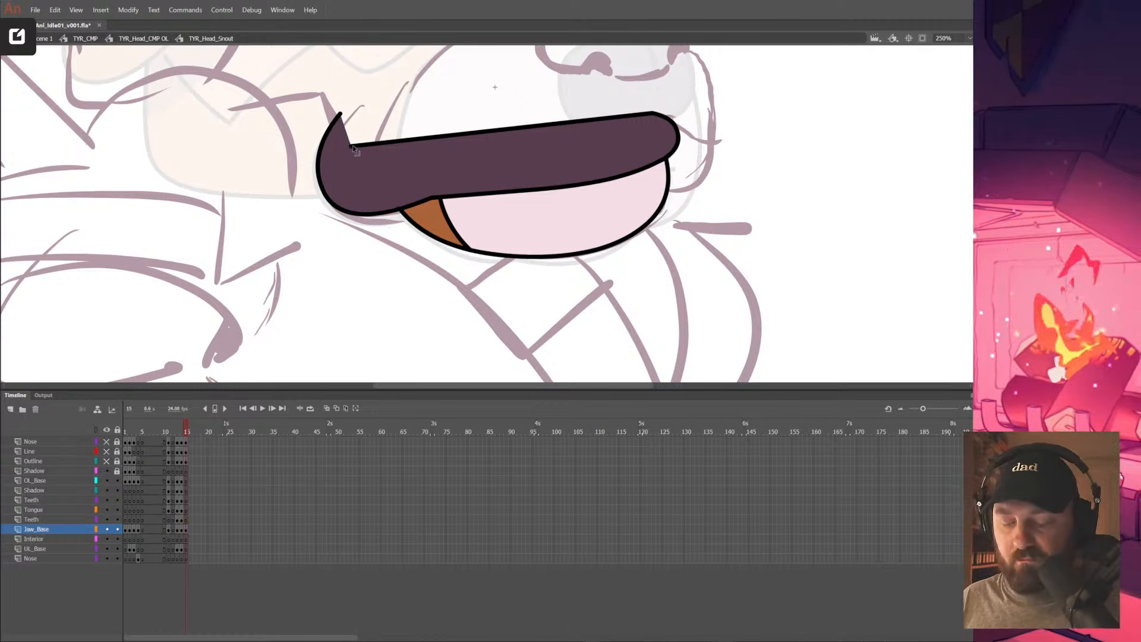
click(391, 145)
drag(330, 185, 385, 184)
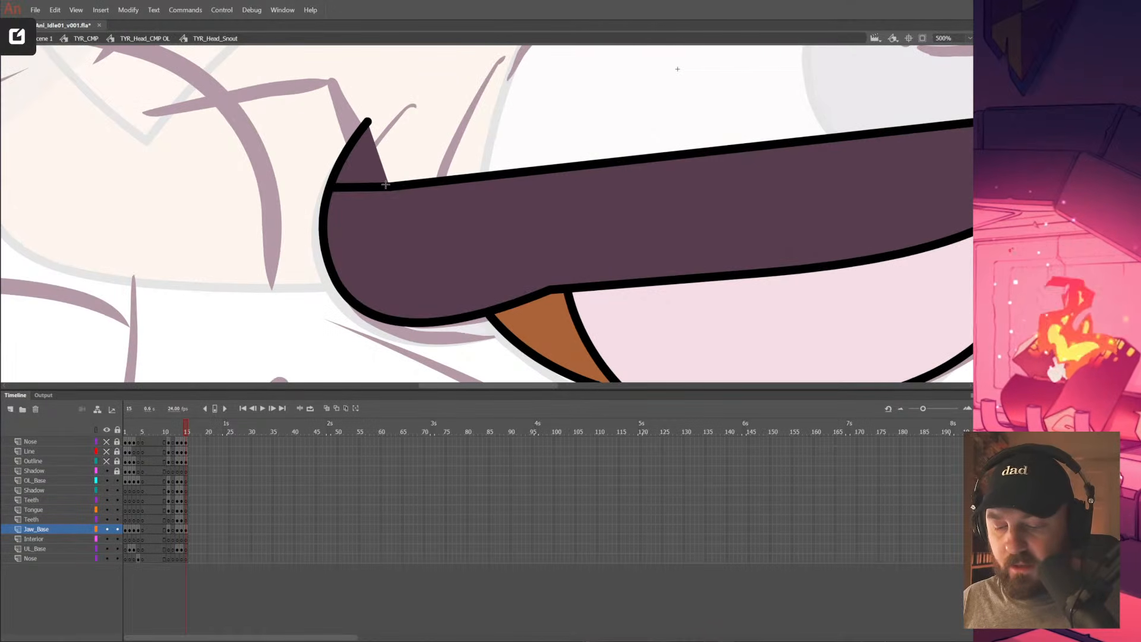
double_click(355, 156)
key(Delete)
click(364, 187)
key(Delete)
Show the Nose, Line and Outline layers, unlock them and the Shadow layer, and check the jaw against the complete snout
alt+click(547, 240)
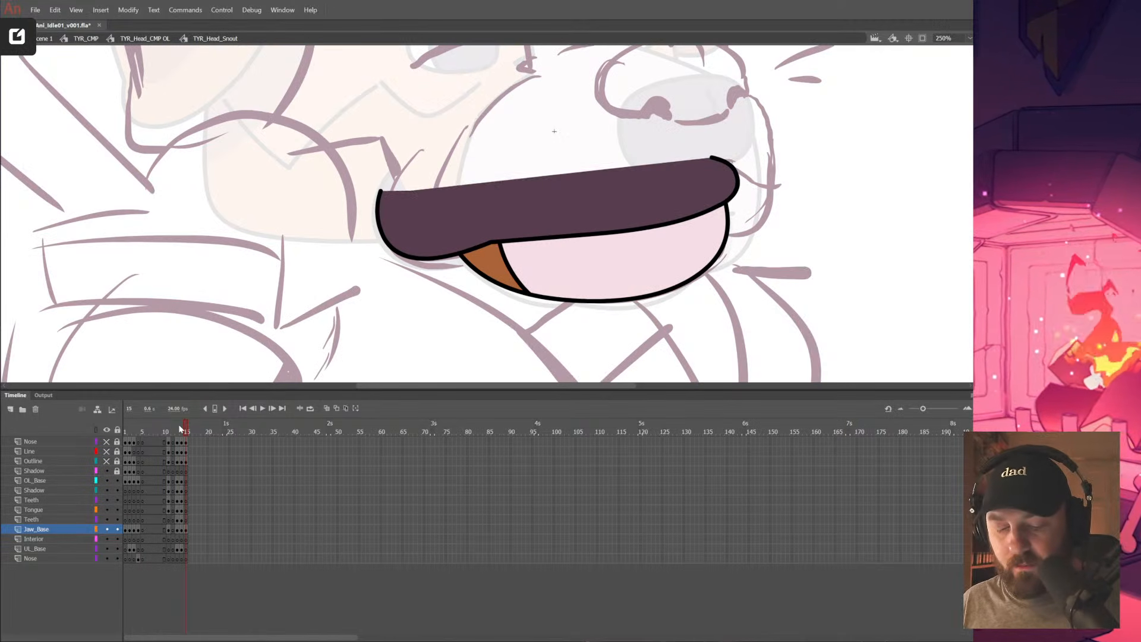
drag(107, 441, 117, 473)
drag(599, 274, 658, 301)
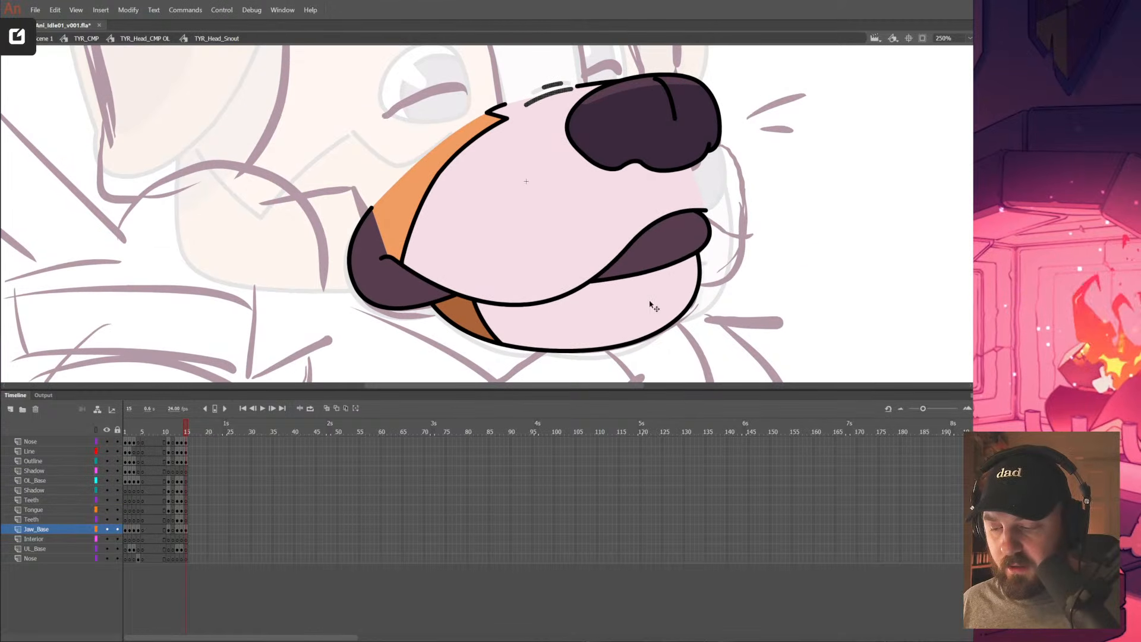
Save the animation file
key(ctrl+minus)
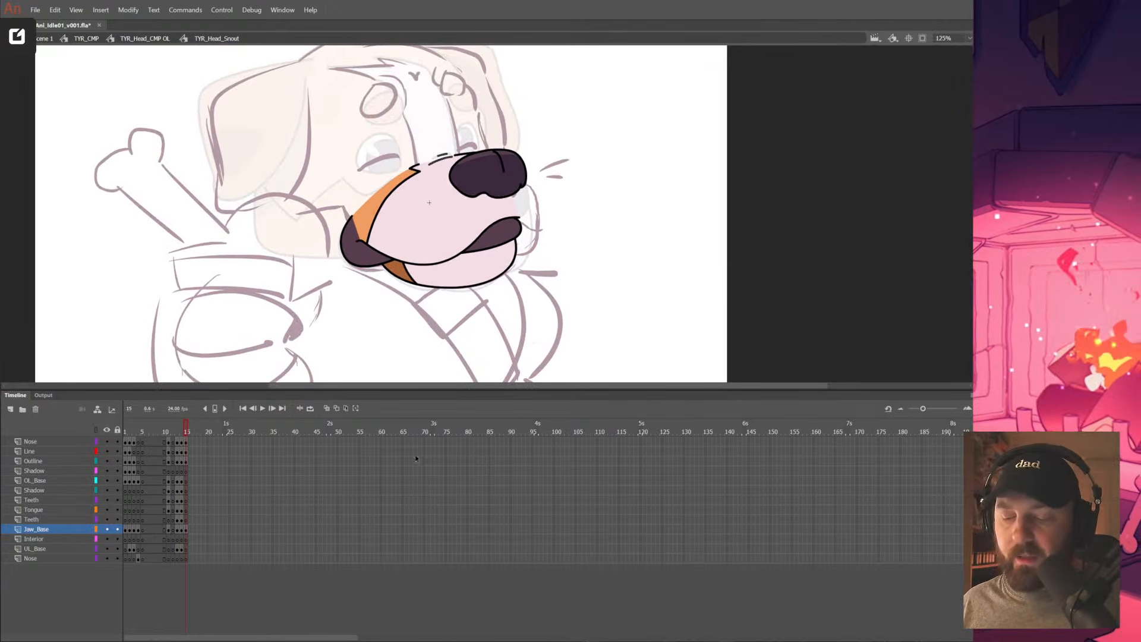
key(ctrl+s)
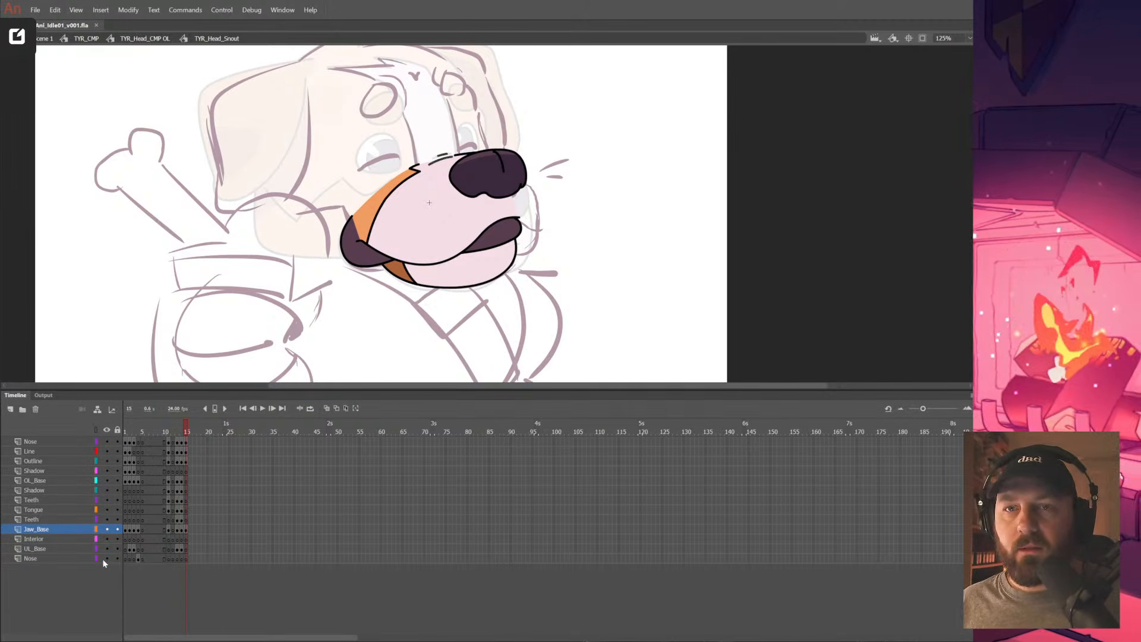
Copy the UL_Base far-side muzzle shape from frame 14, paste it in place on frame 15, and shift it to match the sketch
click(516, 190)
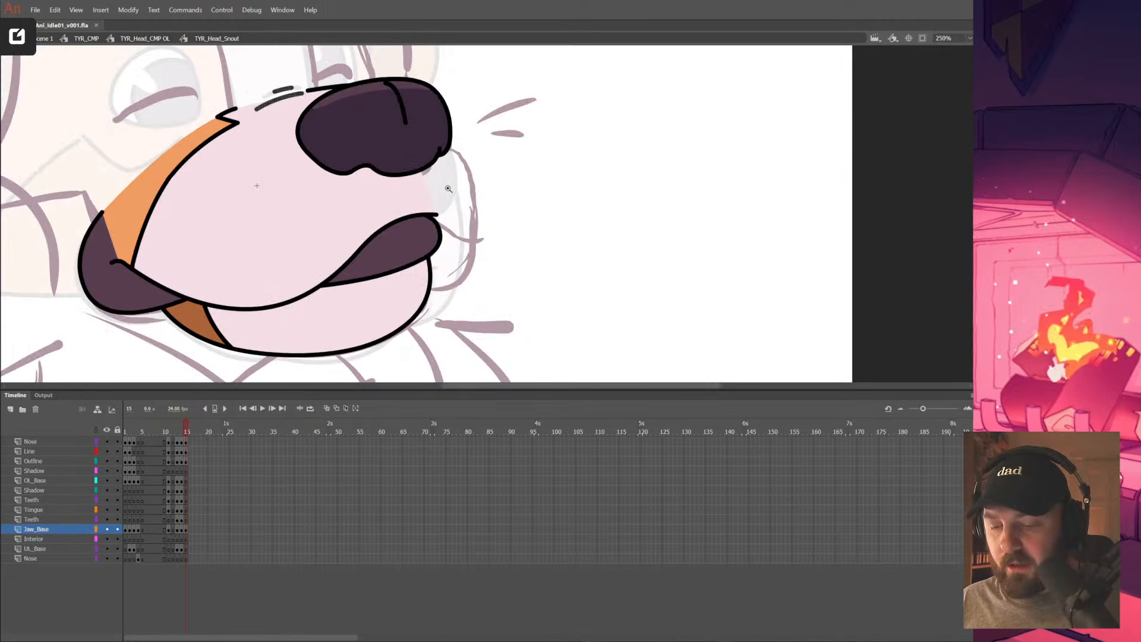
click(476, 240)
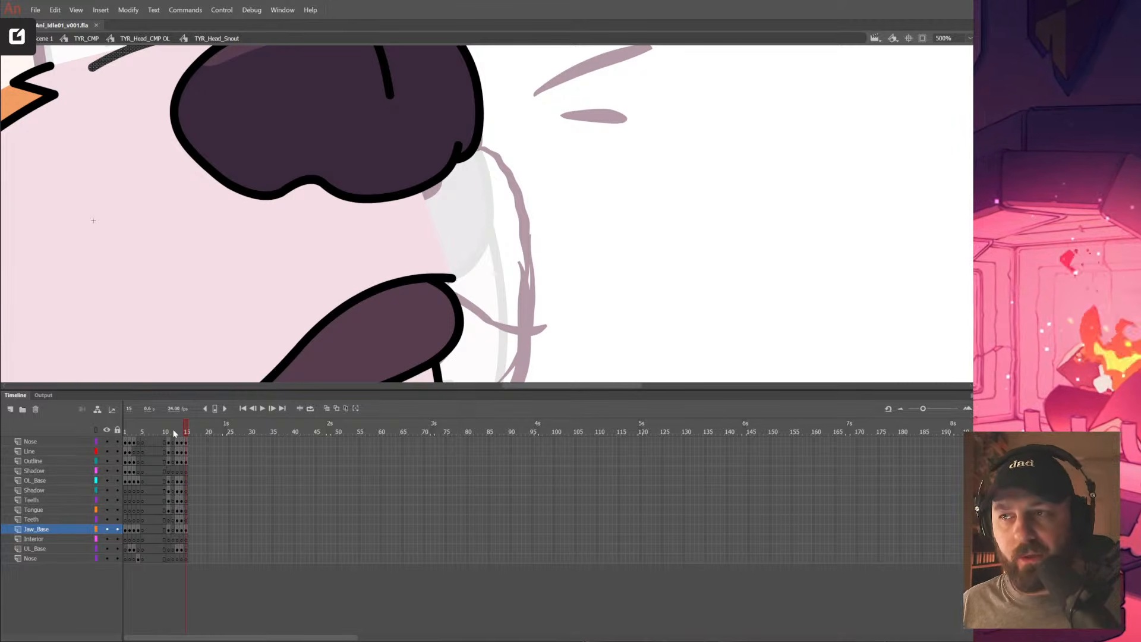
drag(594, 256, 643, 159)
drag(599, 289, 599, 257)
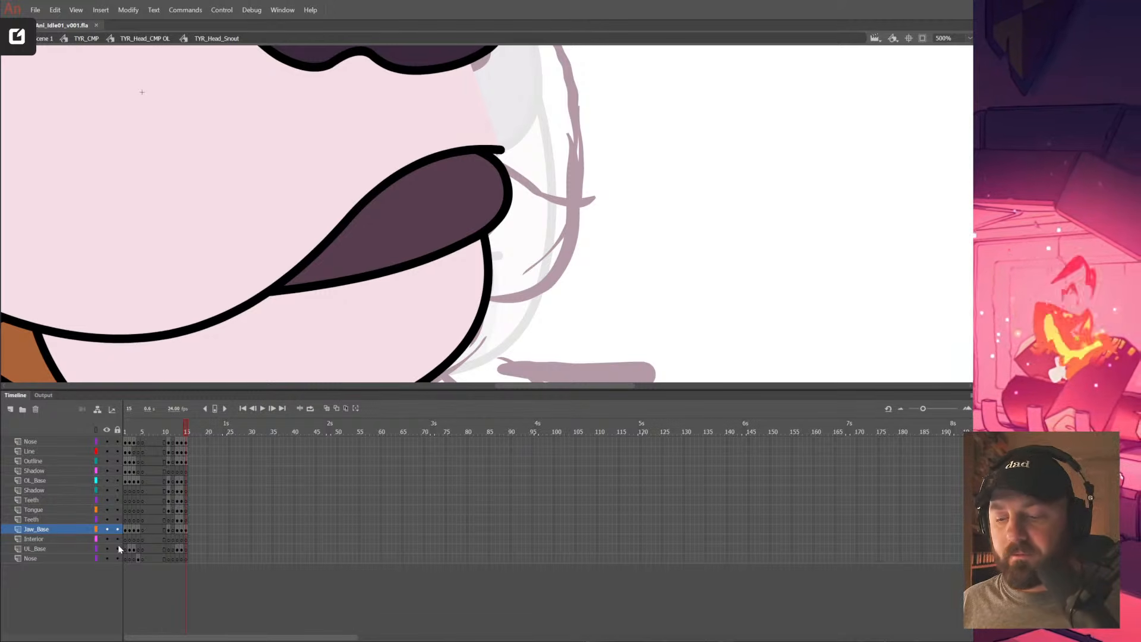
drag(531, 280, 578, 302)
drag(184, 429, 182, 430)
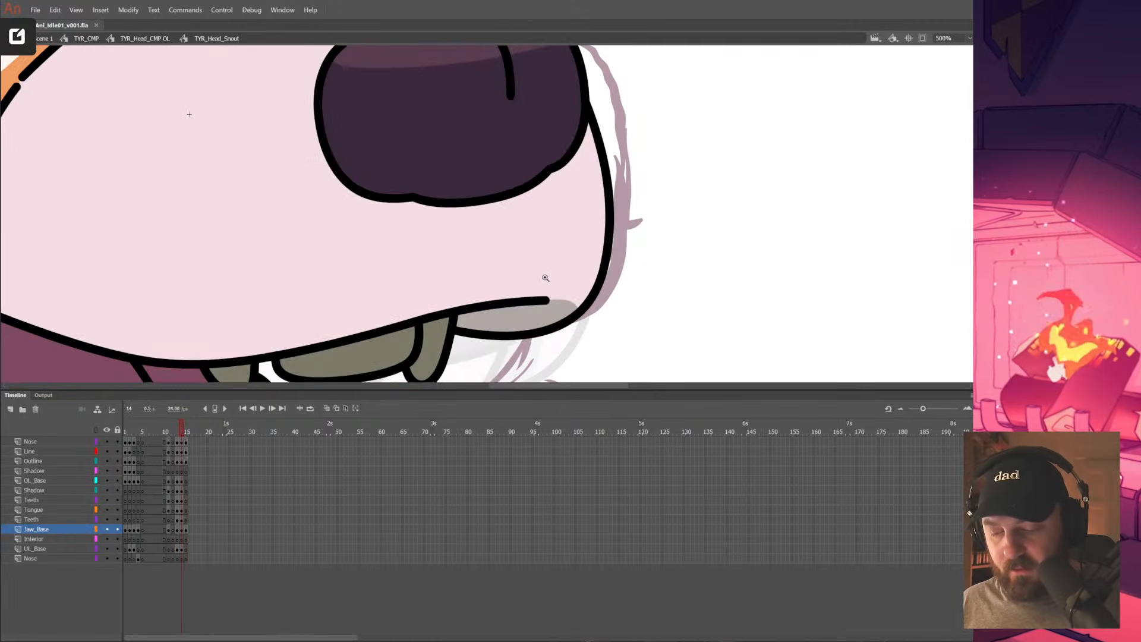
ctrl+alt+click(576, 263)
click(498, 227)
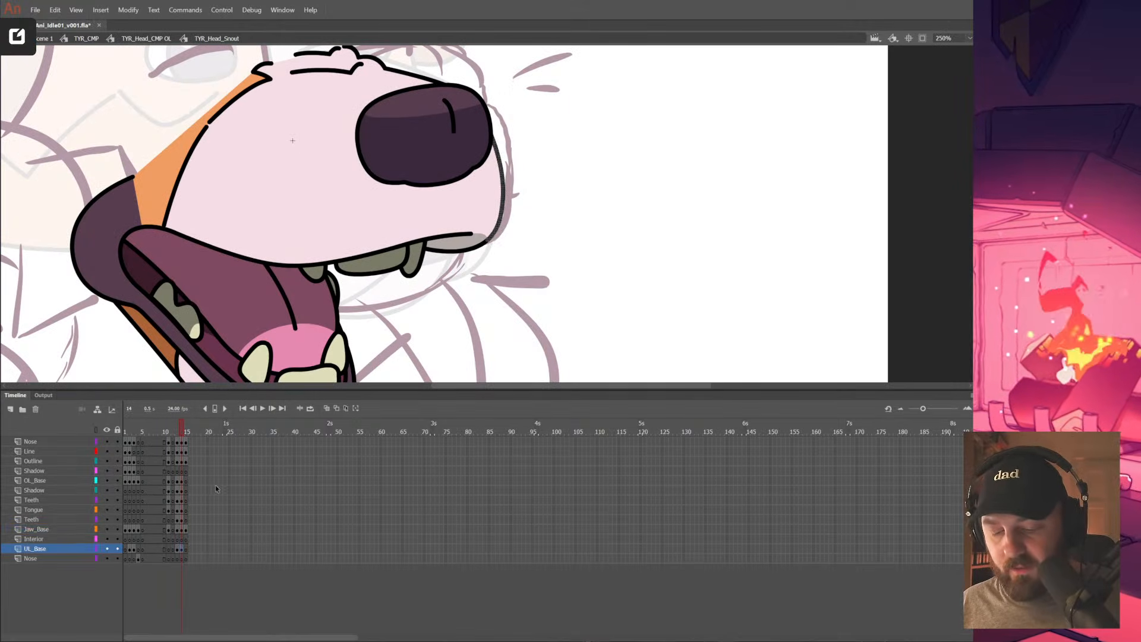
click(186, 550)
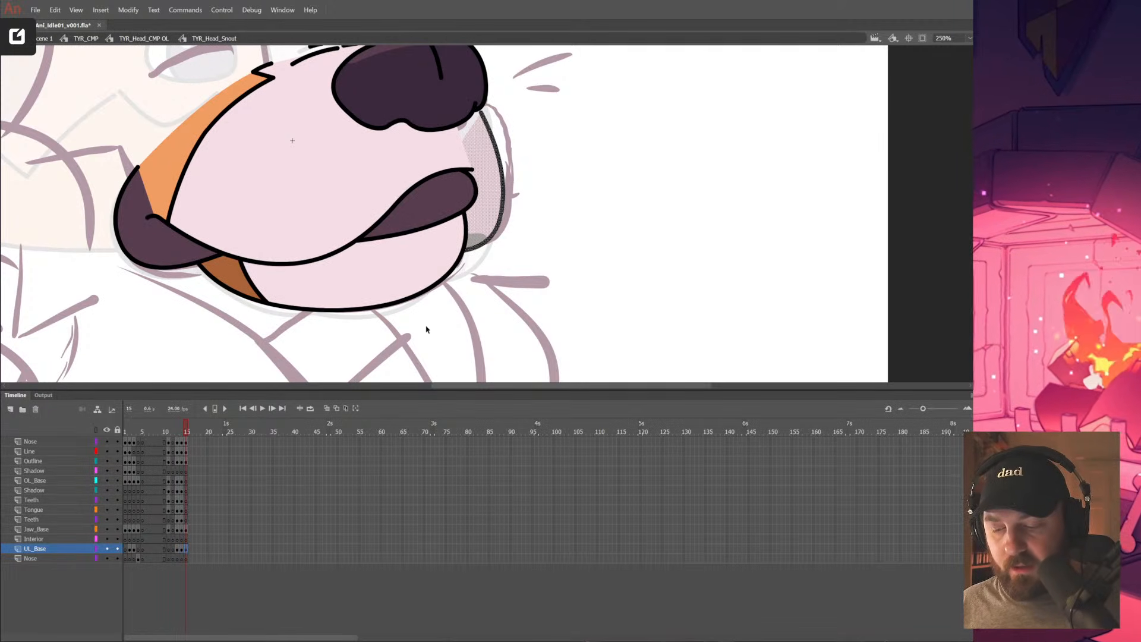
drag(498, 229, 523, 218)
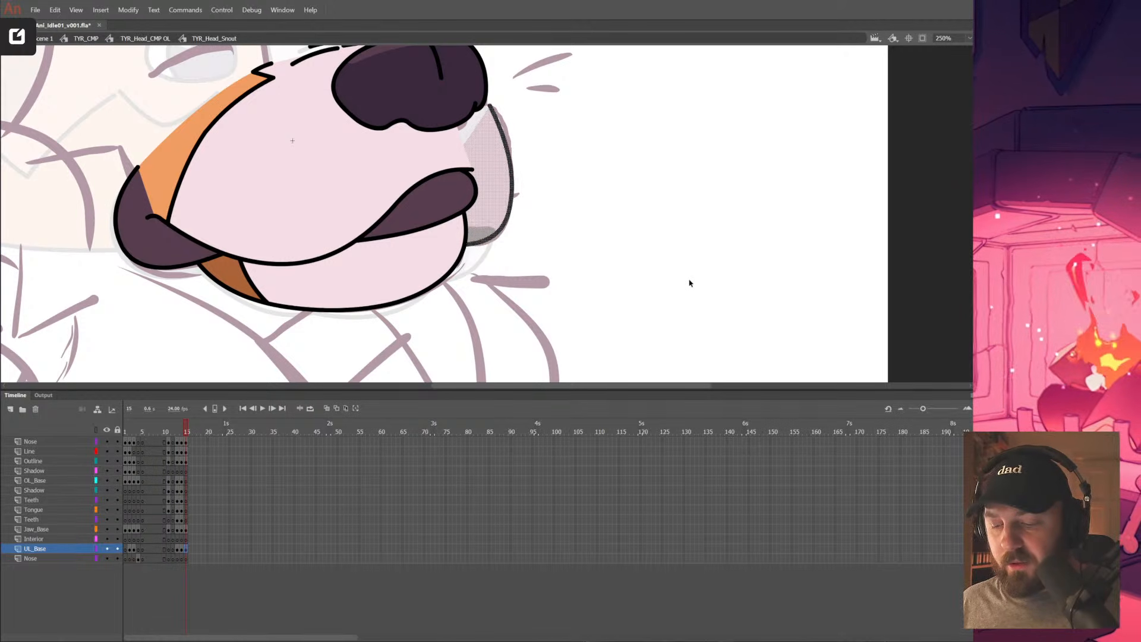
Delete the fills inside the pasted far-side muzzle shape on UL_Base, keeping only its black outline
drag(516, 208, 547, 261)
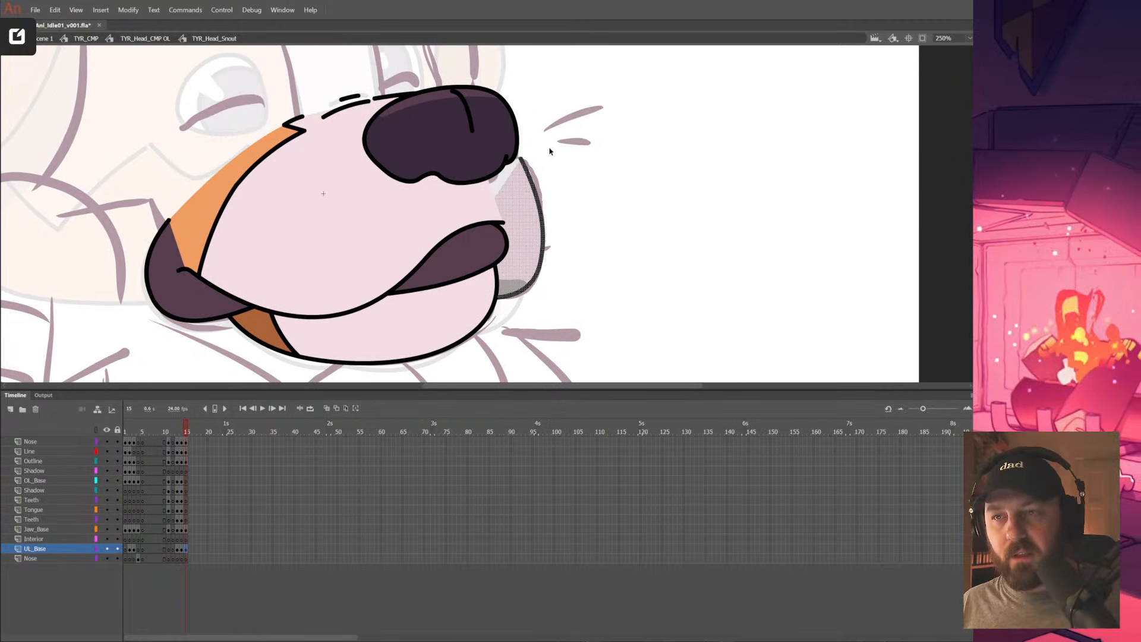
click(543, 215)
click(522, 266)
key(Delete)
click(516, 287)
key(Delete)
click(542, 265)
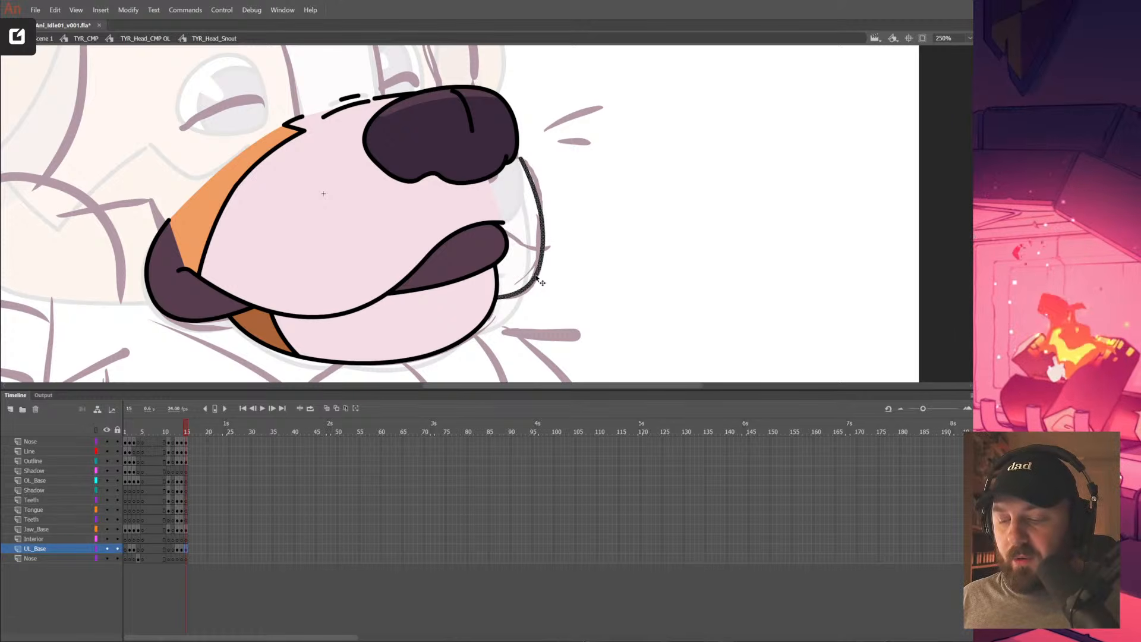
Lock the layers above UL_Base and display them as outlines
drag(118, 442, 117, 538)
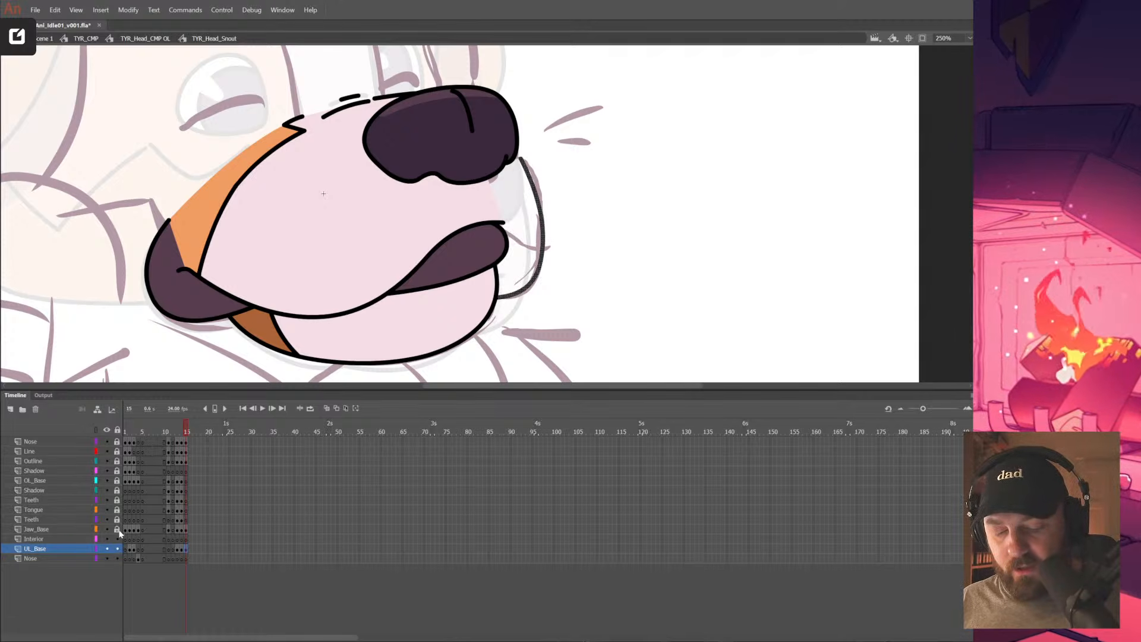
drag(98, 462, 96, 538)
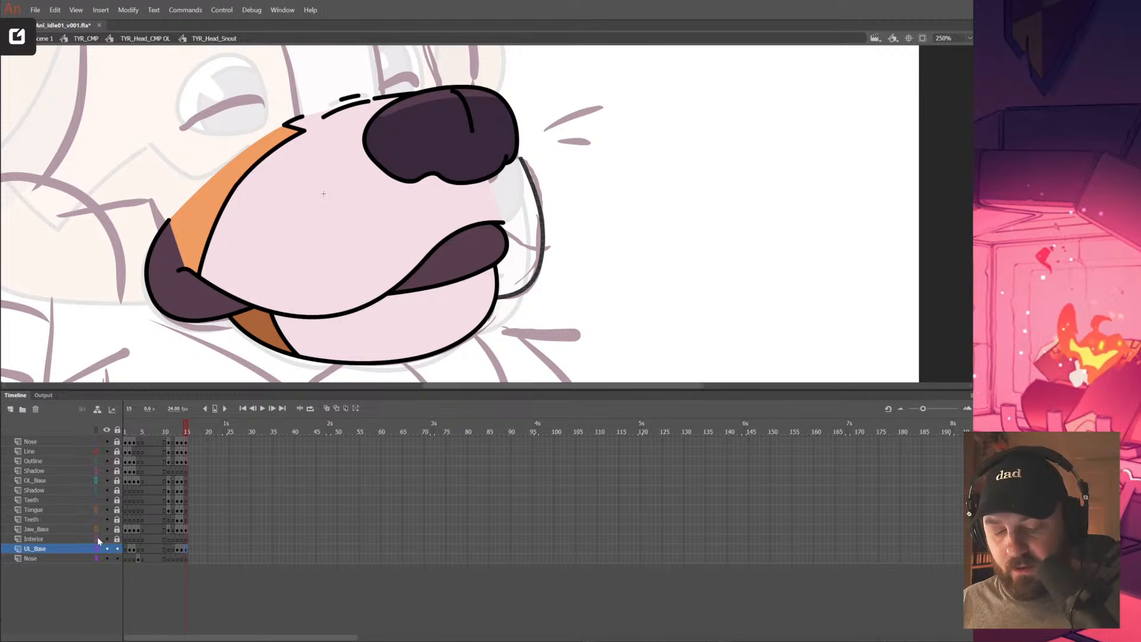
key(ctrl+=)
drag(509, 241, 518, 250)
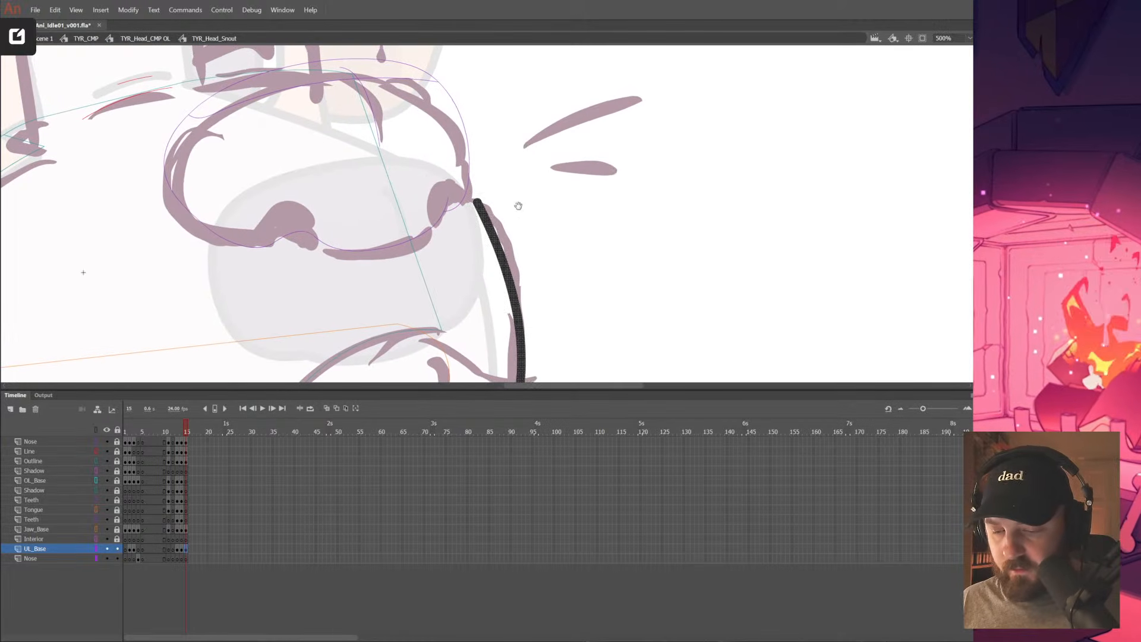
drag(242, 271, 247, 287)
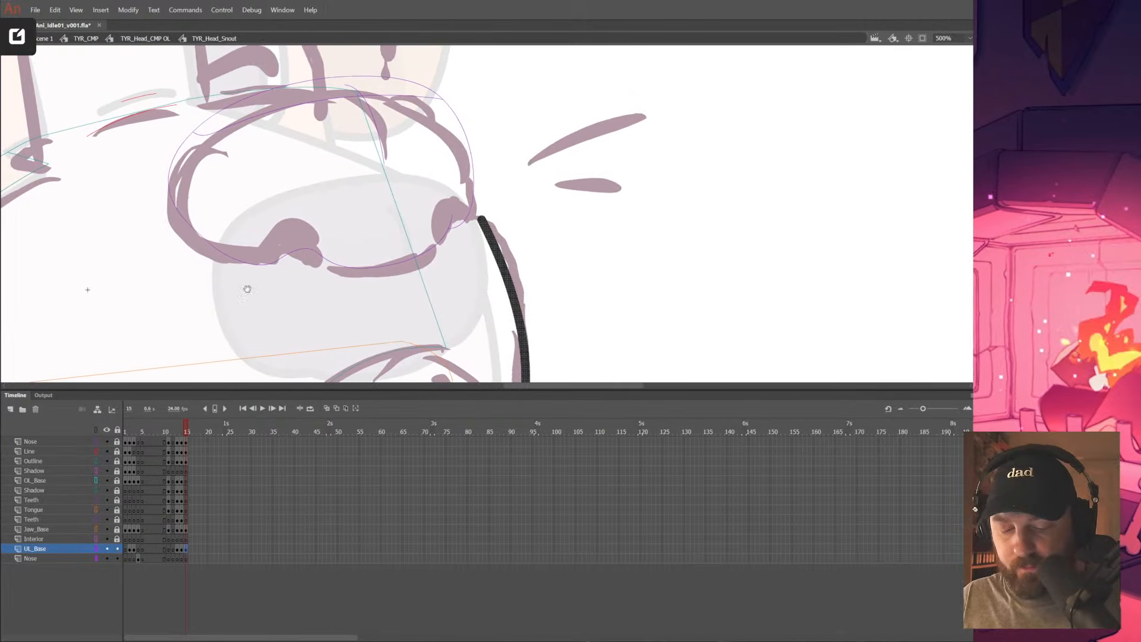
Display the OL_Base layer in full colour on frame 15, keep it locked, and make UL_Base the active layer again
click(117, 480)
click(95, 480)
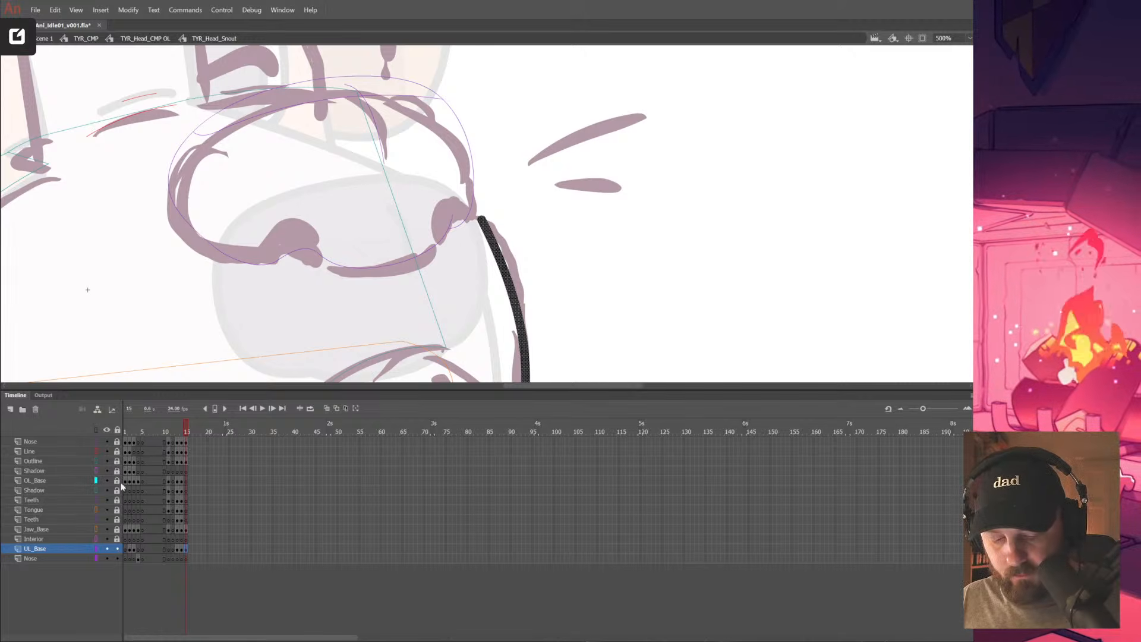
click(186, 482)
click(185, 463)
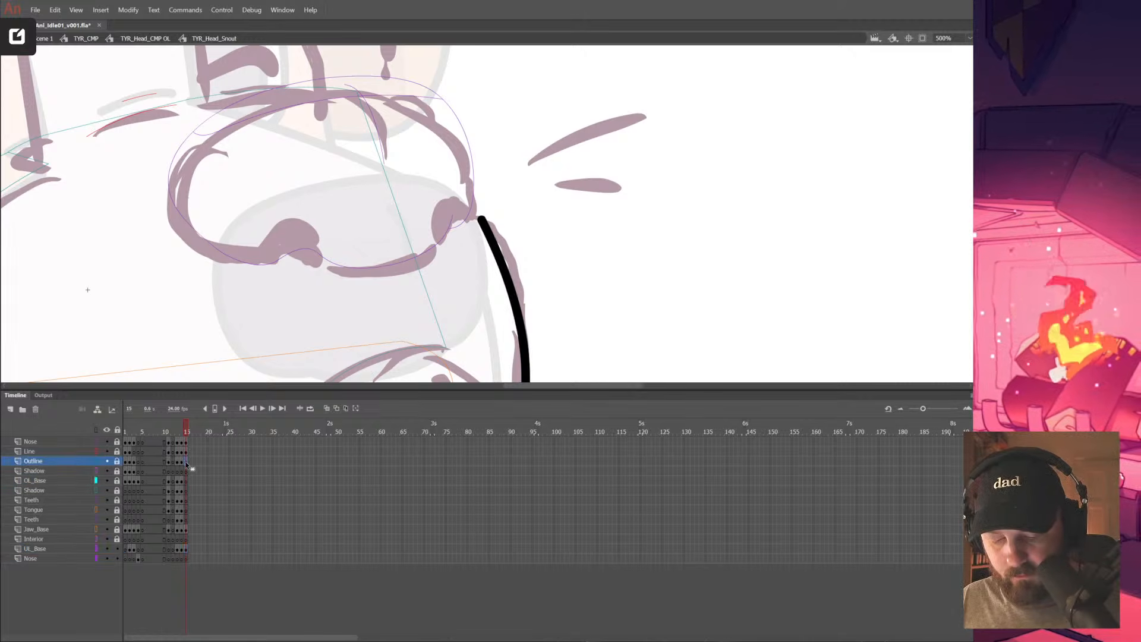
click(187, 480)
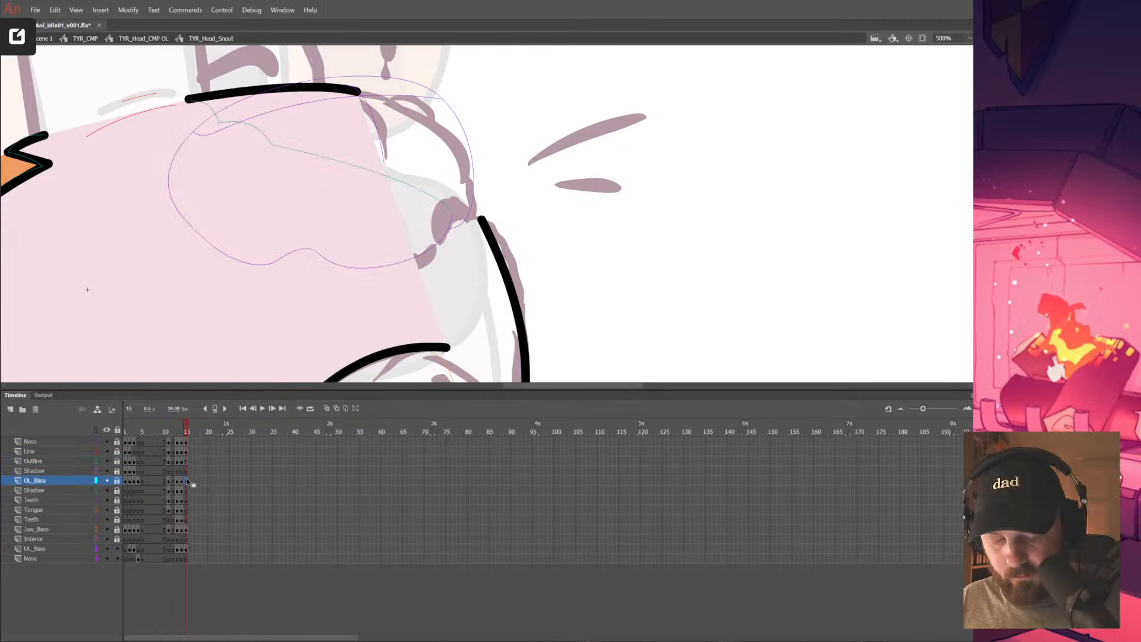
click(483, 229)
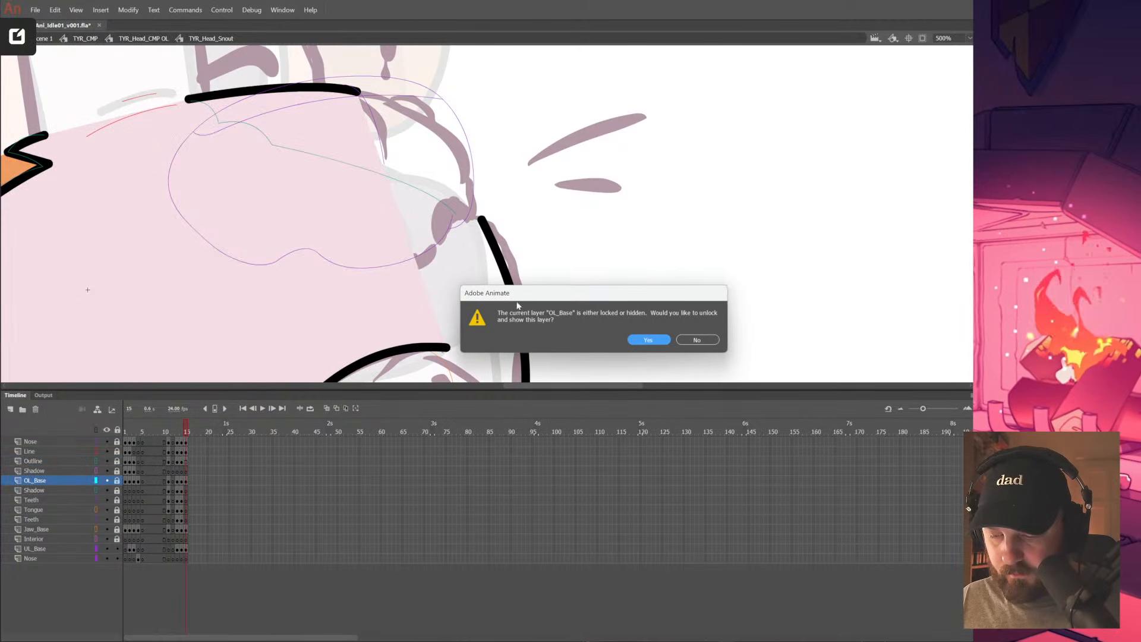
click(694, 339)
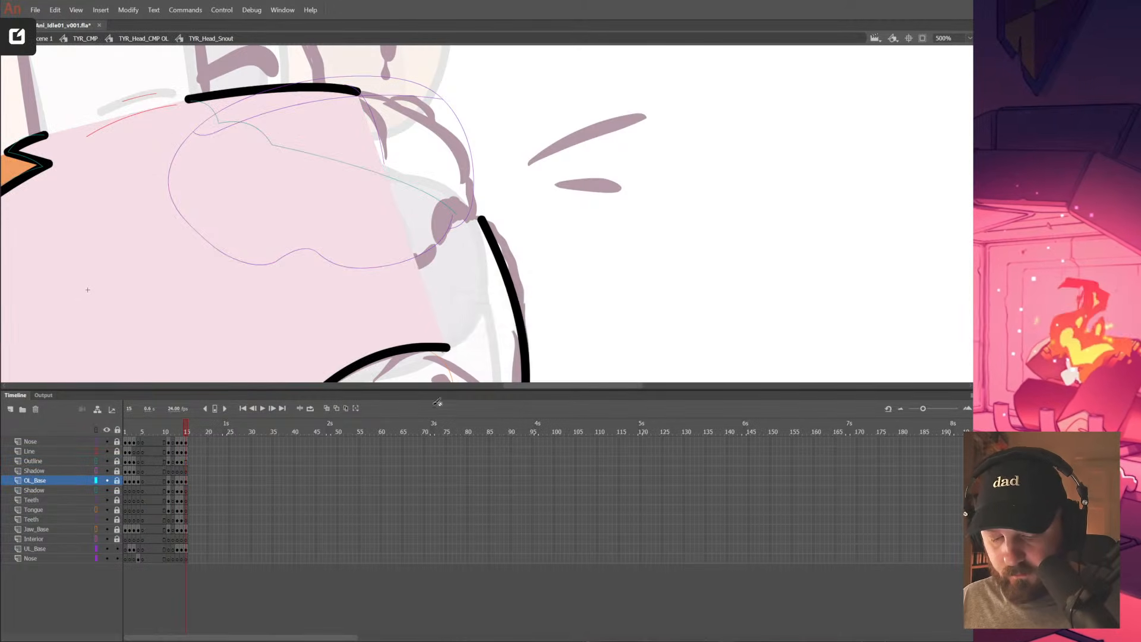
click(186, 461)
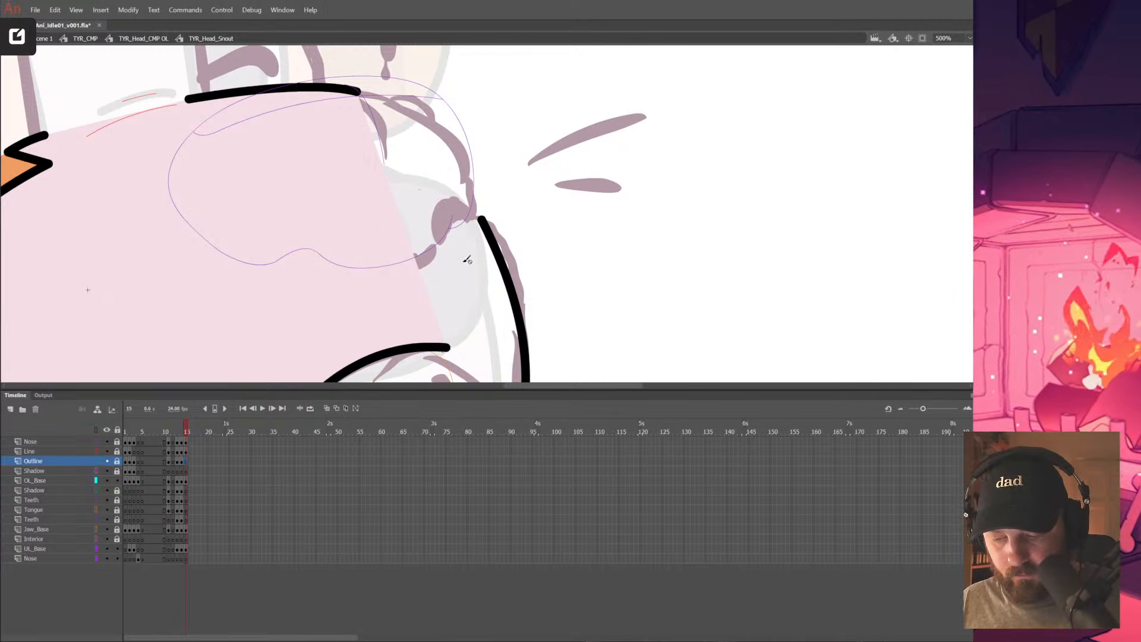
click(492, 238)
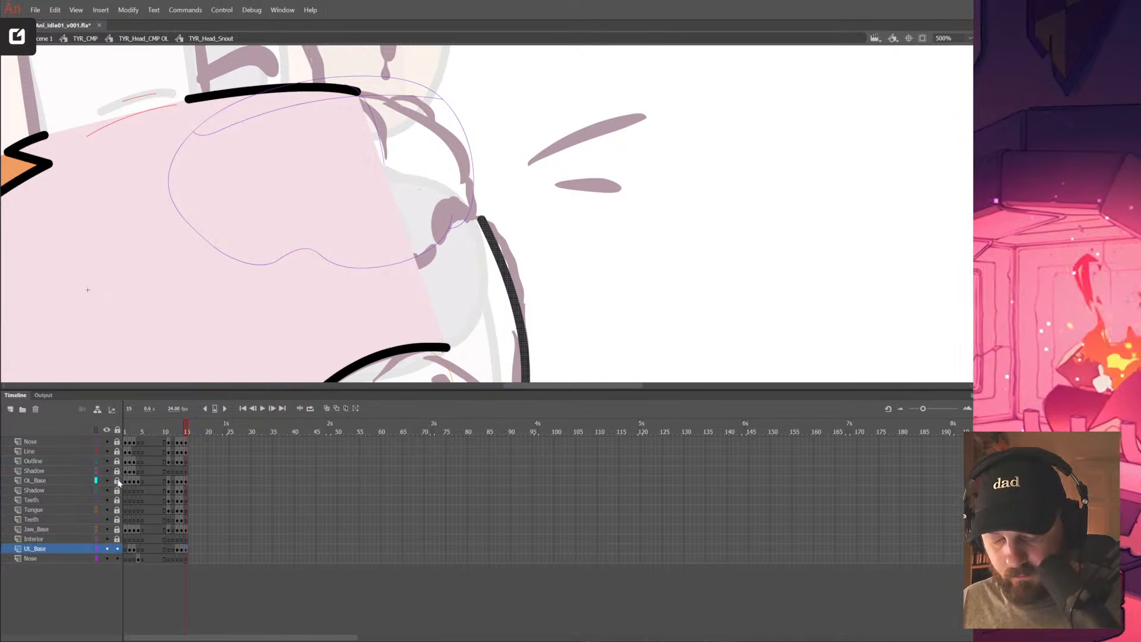
Extend the snout's bridge line around the front of the muzzle on UL_Base, curve it along the sketch, and erase the outline's old middle section
click(477, 90)
mouse_move(359, 90)
mouse_down()
mouse_move(420, 137)
mouse_move(493, 268)
mouse_up()
click(510, 271)
drag(588, 307, 622, 190)
key(e)
drag(515, 100, 564, 316)
mouse_move(533, 153)
mouse_down()
mouse_move(543, 245)
mouse_move(557, 242)
mouse_up()
key(v)
drag(518, 197, 575, 185)
scroll(561, 244, down, 5)
scroll(571, 173, down, 1)
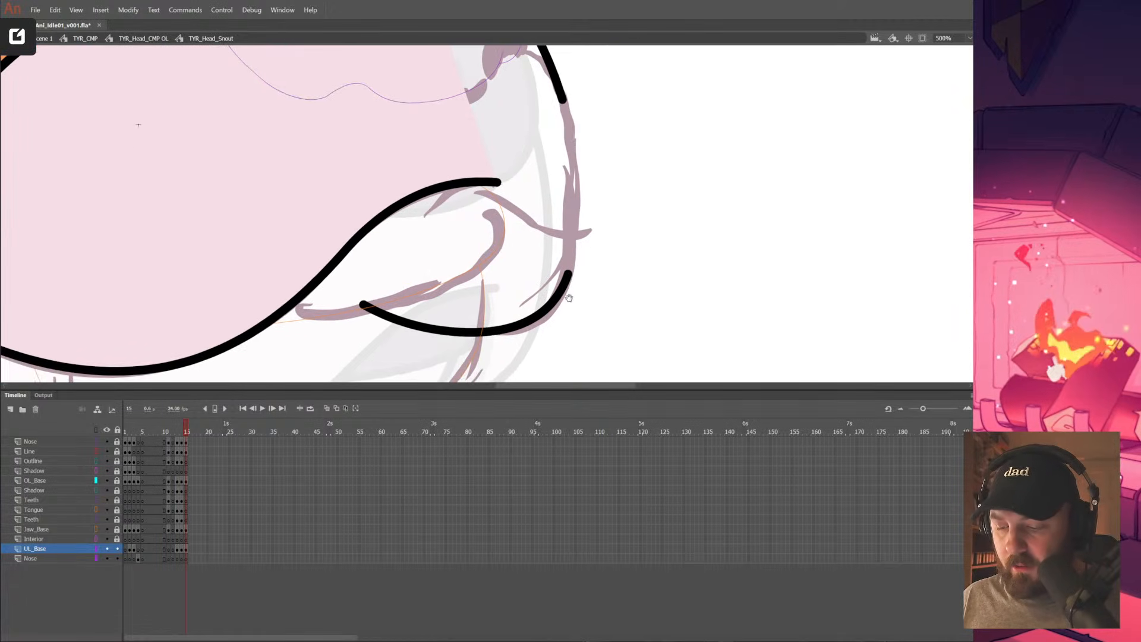
Bridge the gap in the front muzzle outline with a line and bend it into one smooth curve down to the lower lip
drag(563, 171, 553, 303)
key(v)
click(565, 282)
key(Delete)
drag(559, 182, 584, 207)
drag(565, 102, 563, 107)
drag(552, 305, 563, 308)
mouse_move(577, 308)
mouse_down()
mouse_move(587, 270)
mouse_move(484, 295)
mouse_move(369, 264)
mouse_move(527, 283)
mouse_move(581, 233)
mouse_move(583, 283)
mouse_move(619, 306)
mouse_up()
key(e)
key(n)
key(v)
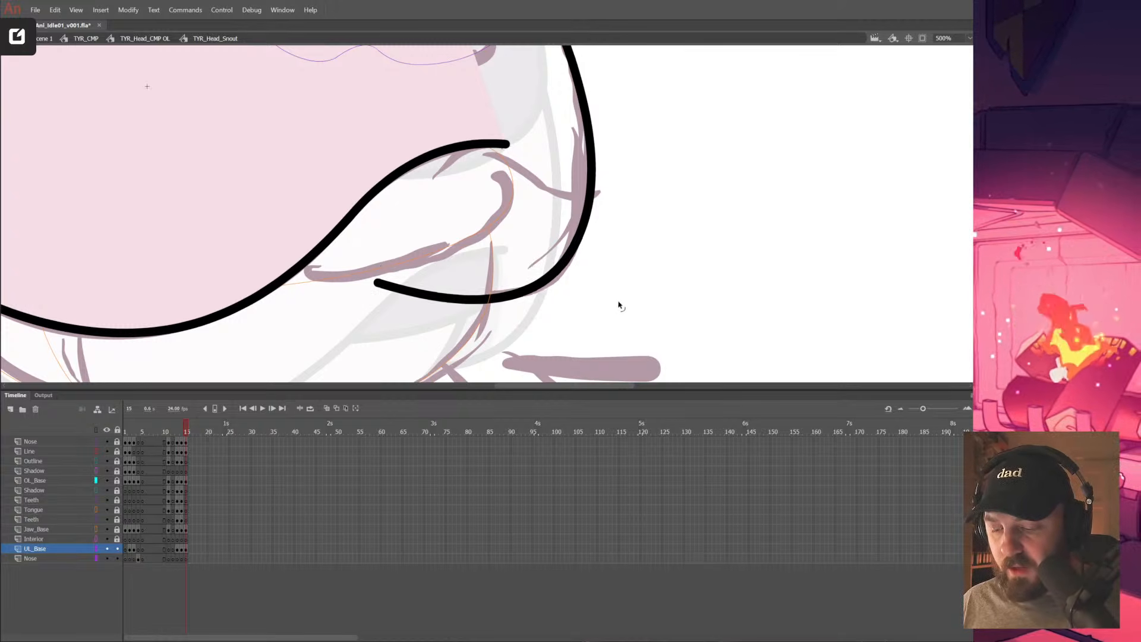
Pull the inner end of the far-side lip curve outward and connect it to the upper lip line with a short line
drag(376, 284, 355, 295)
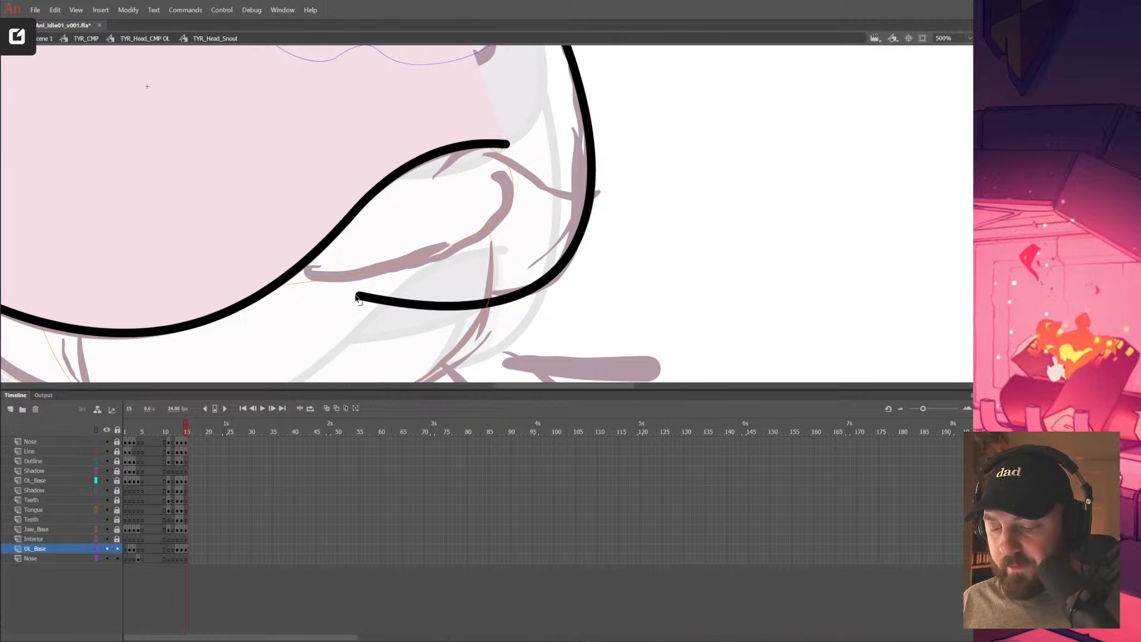
drag(610, 222, 598, 276)
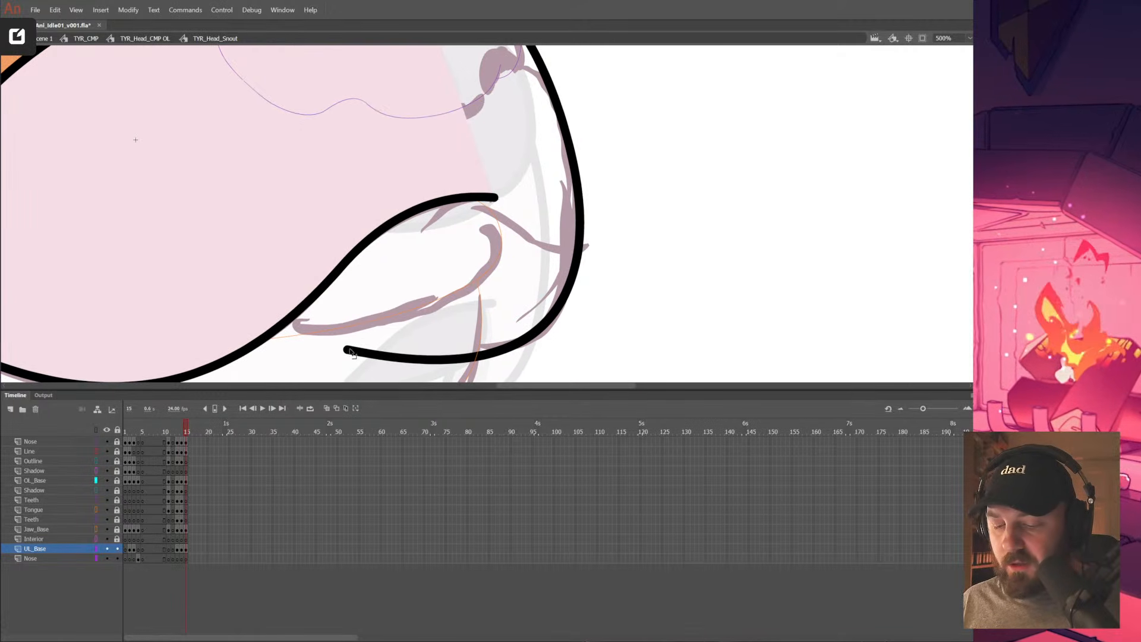
drag(346, 350, 501, 94)
mouse_move(506, 132)
mouse_down()
mouse_move(515, 277)
mouse_move(414, 90)
mouse_up()
drag(495, 249, 522, 72)
drag(388, 262, 380, 258)
alt+click(534, 259)
drag(493, 249, 517, 303)
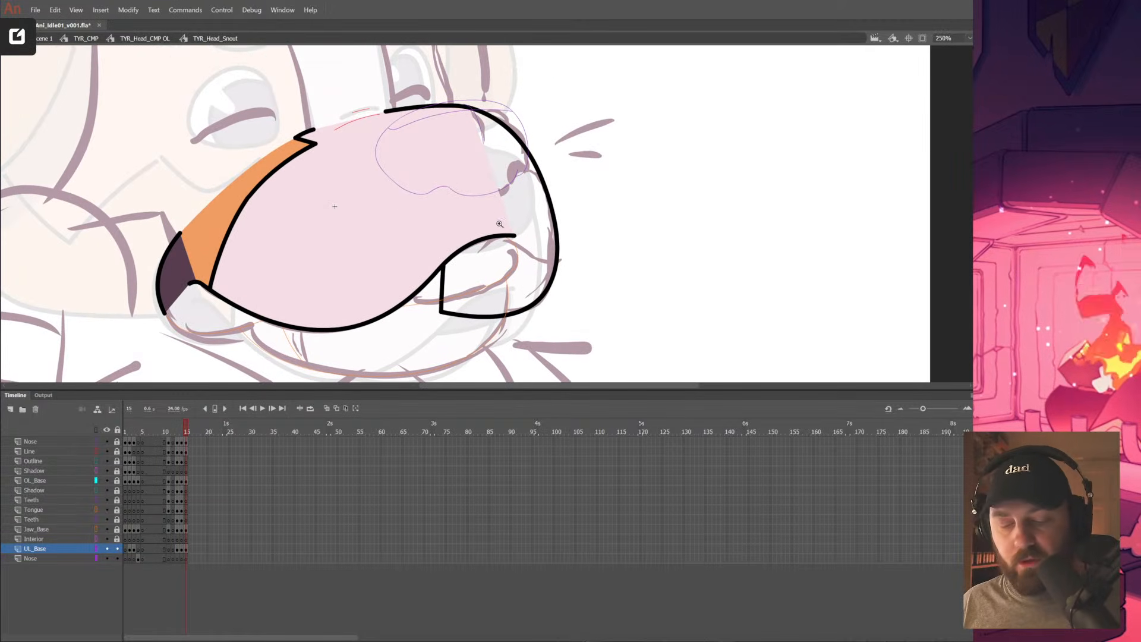
click(540, 287)
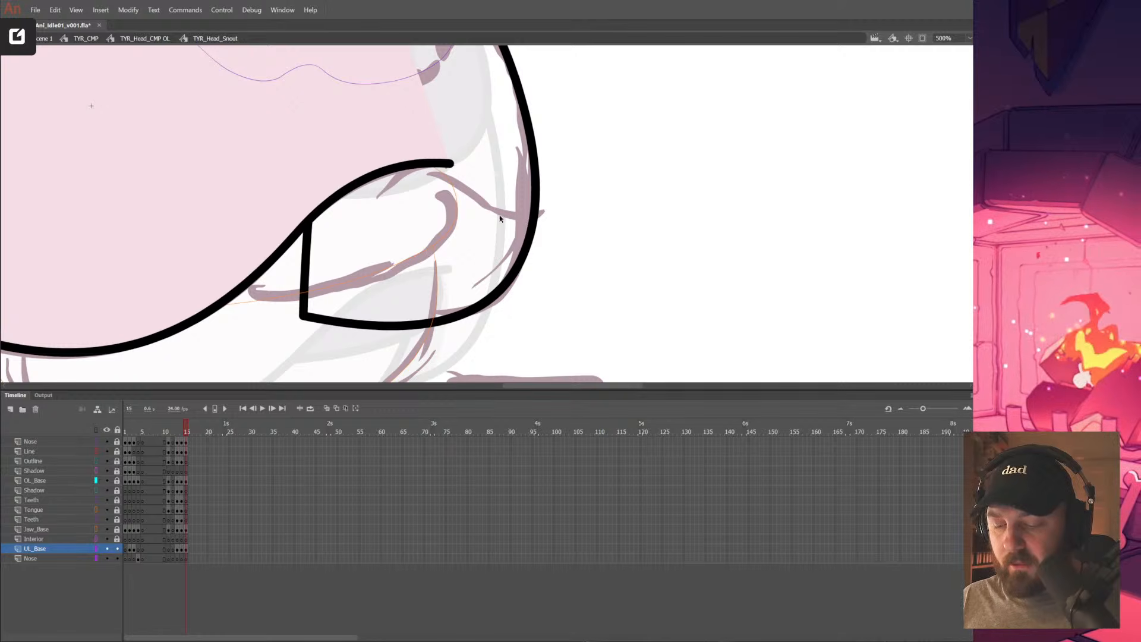
mouse_move(451, 162)
mouse_down()
mouse_move(483, 181)
mouse_move(518, 254)
mouse_move(522, 211)
mouse_up()
key(ctrl+z)
key(ctrl+z)
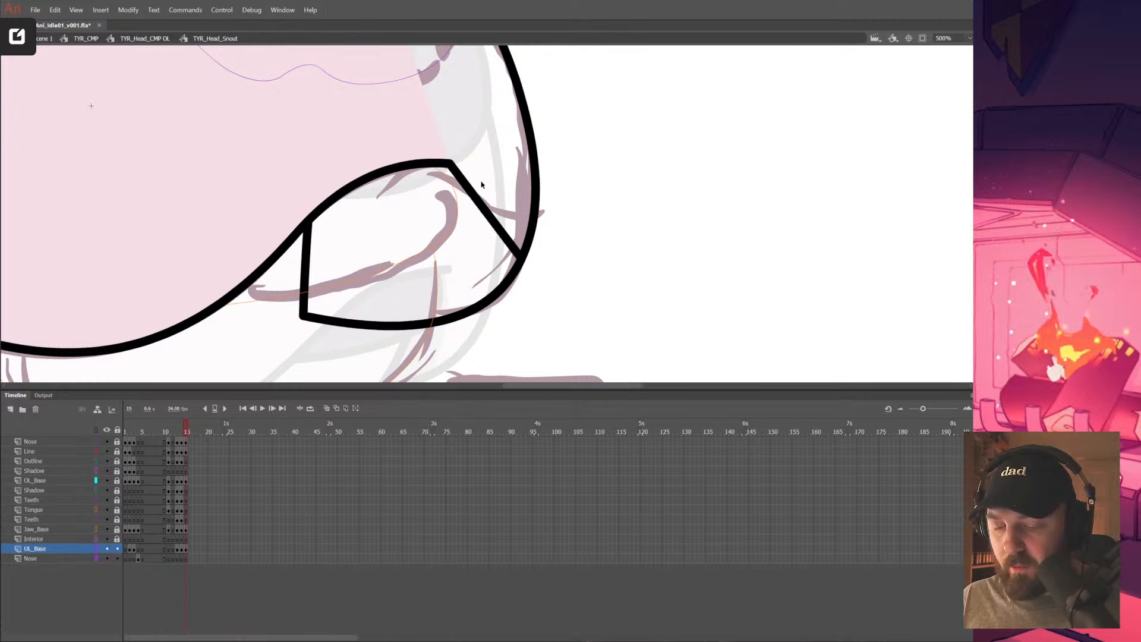
Draw a line from the upper lip's front end down to the far-side lip curve and bend it outward into a rounded edge
mouse_move(452, 162)
mouse_down()
mouse_move(480, 210)
mouse_move(485, 302)
mouse_up()
key(v)
drag(472, 241, 510, 237)
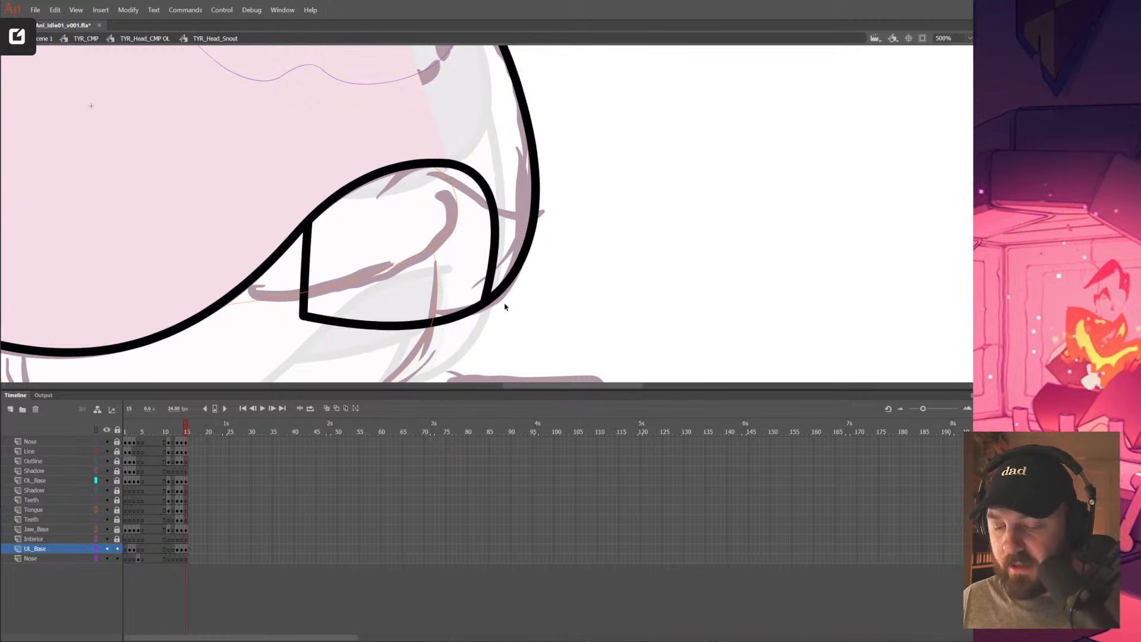
drag(496, 317, 524, 293)
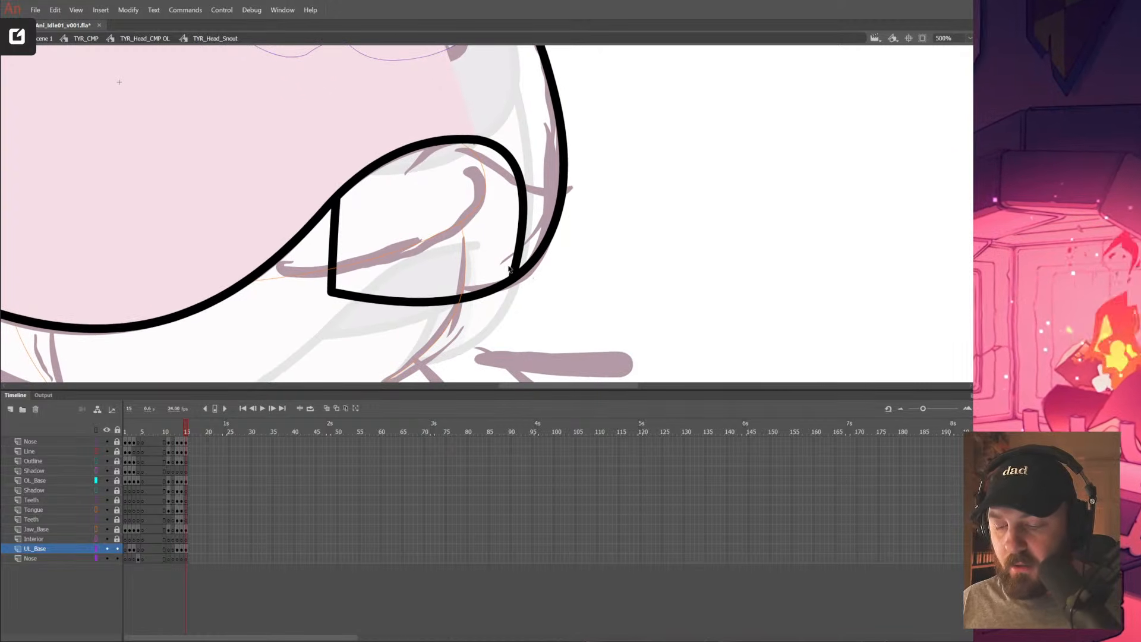
Check the lip colours on frame 14, then fill the muzzle front and the enclosed lip area on frame 15 with pale pink
click(180, 434)
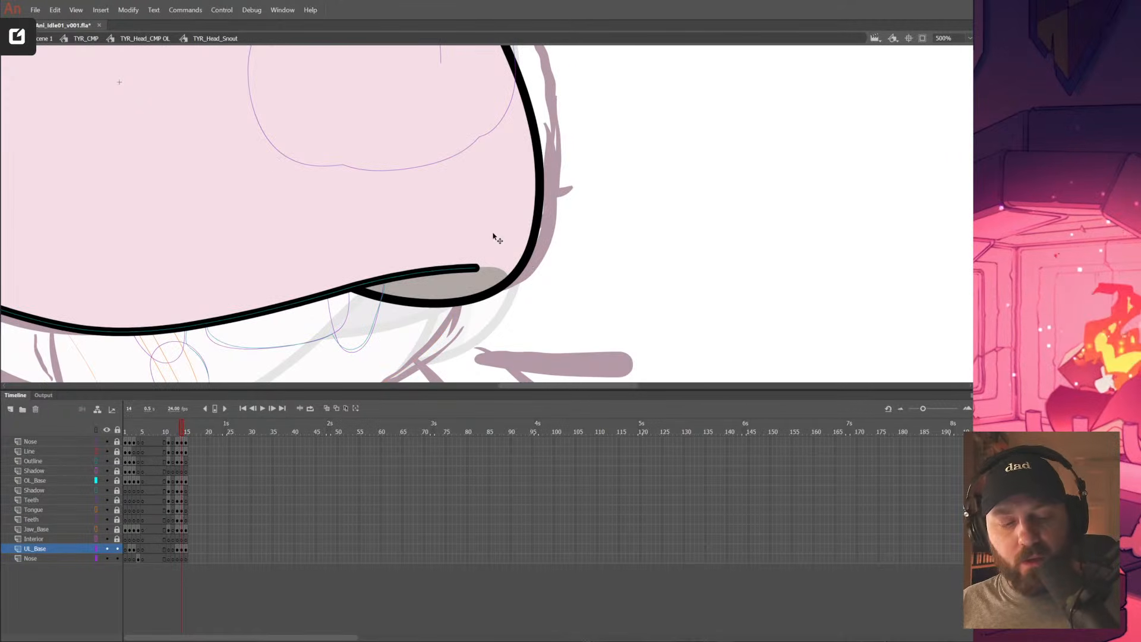
click(185, 437)
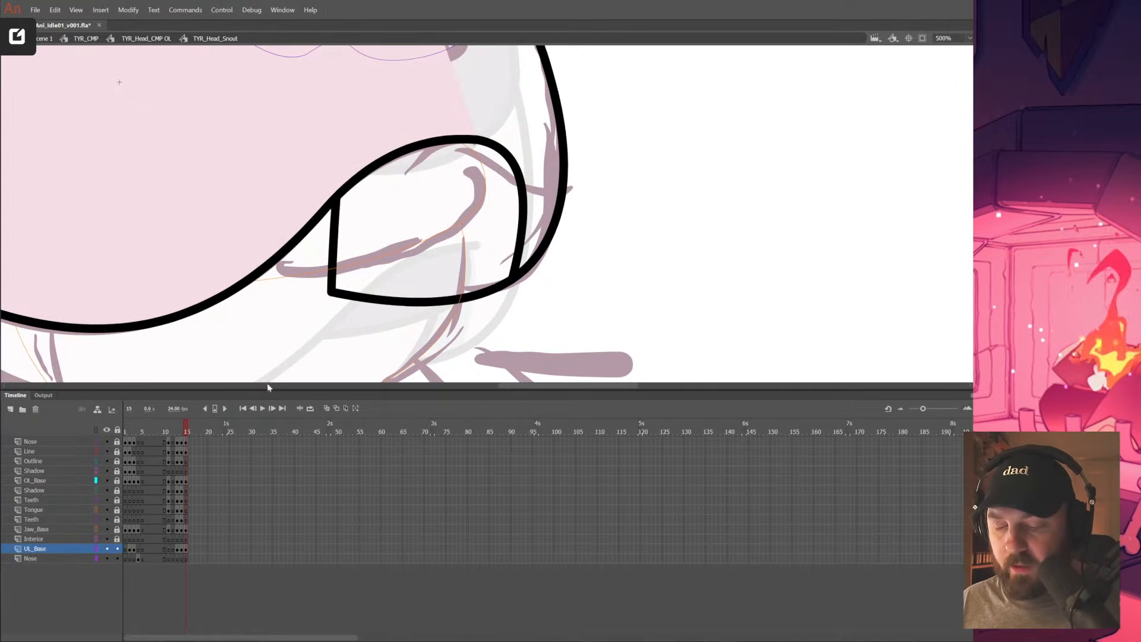
drag(523, 216, 523, 271)
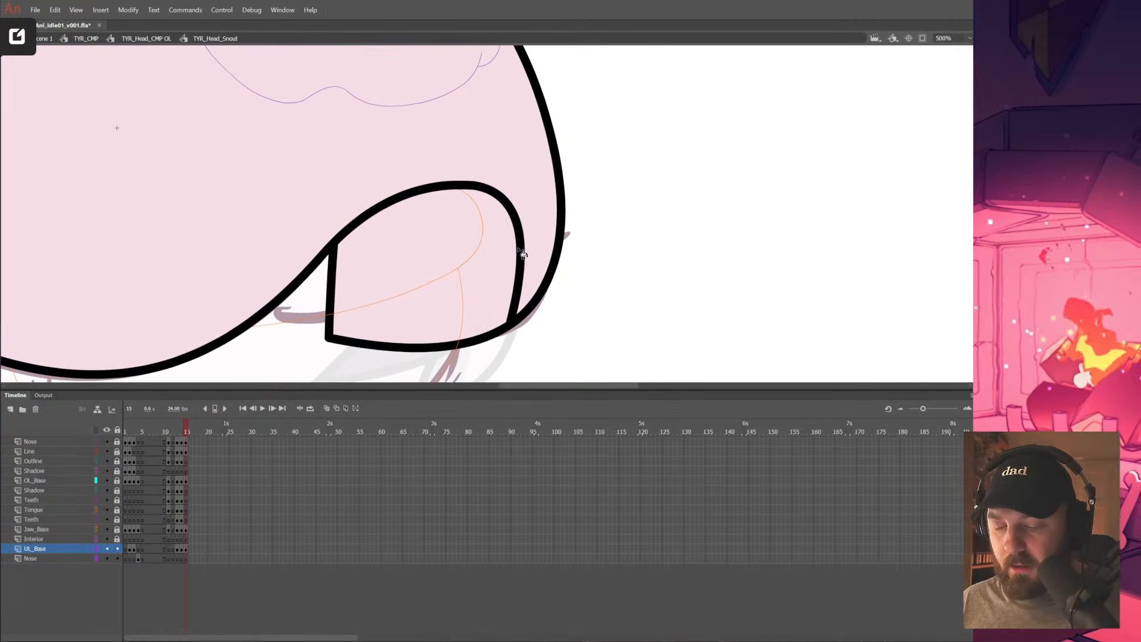
alt+click(521, 206)
alt+click(517, 211)
click(464, 240)
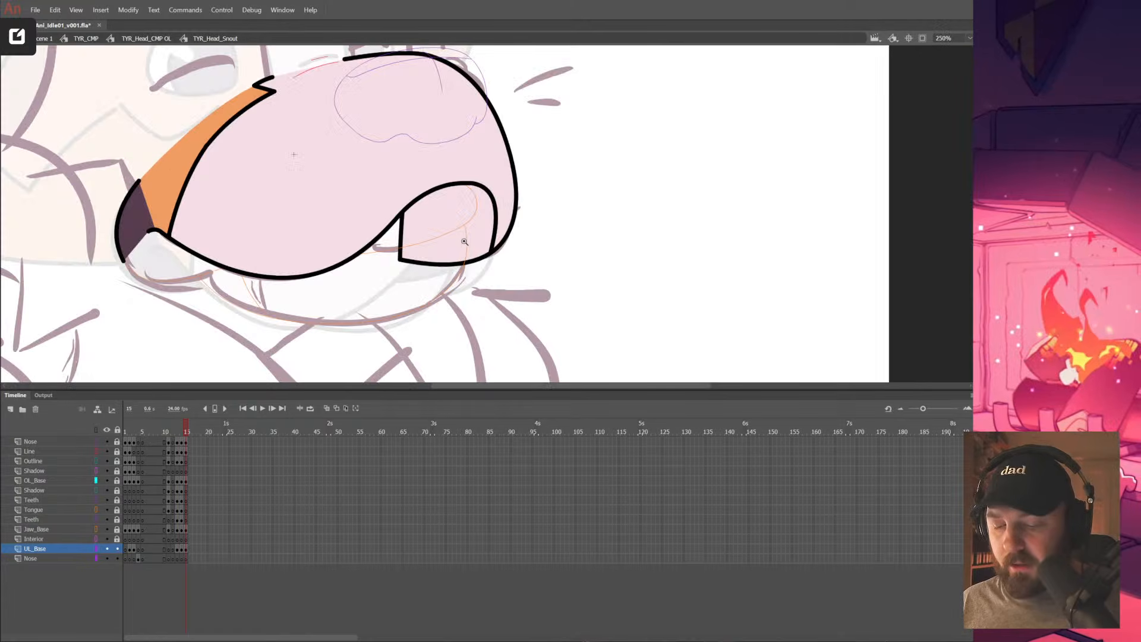
Show the OL_Base layer as outlines and draw a line from the front lip edge's upper end back to the inner muzzle edge
click(97, 481)
click(473, 186)
mouse_move(491, 218)
mouse_down()
mouse_move(350, 222)
mouse_move(397, 213)
mouse_up()
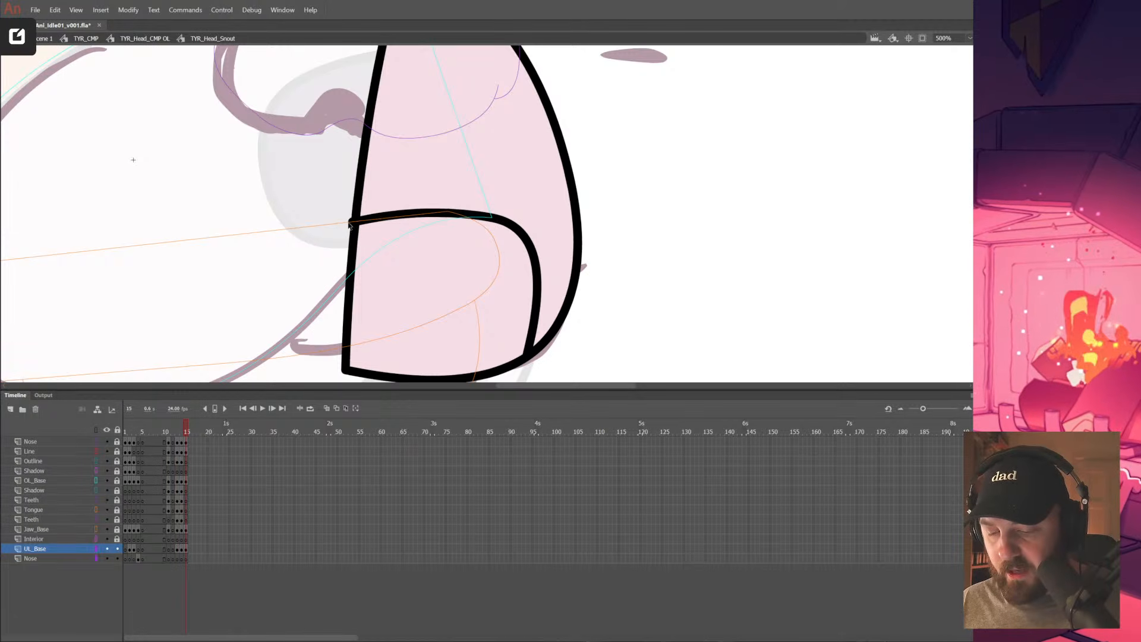
drag(491, 214, 495, 219)
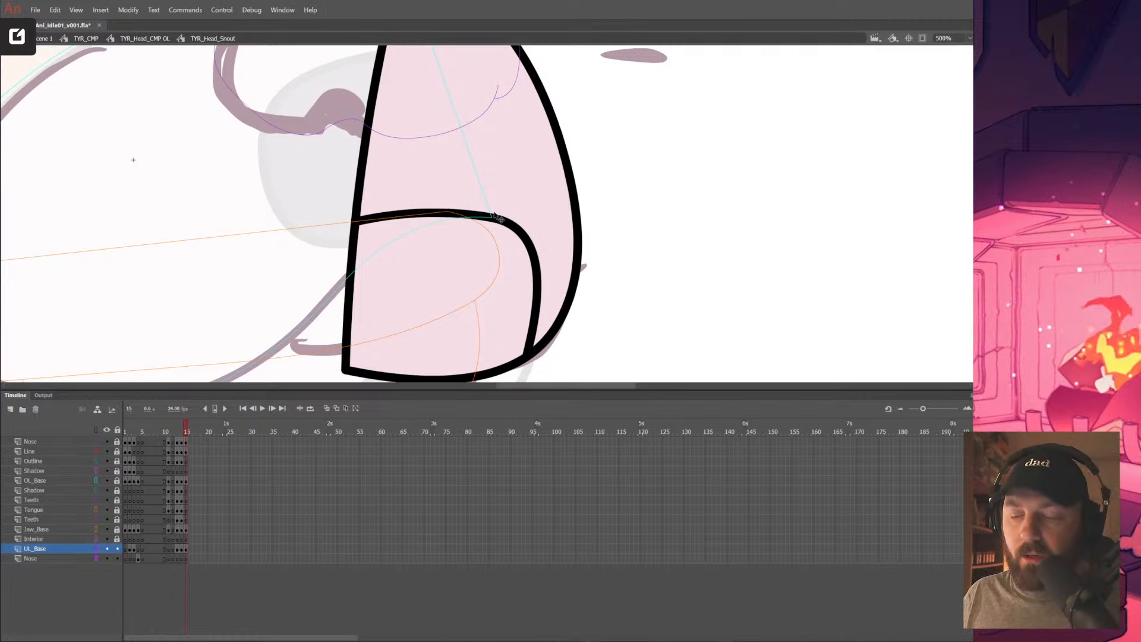
drag(495, 216, 512, 179)
Check the inner lip shading on frame 14, then fill the enclosed lip area on frame 15 with the same grey
click(182, 430)
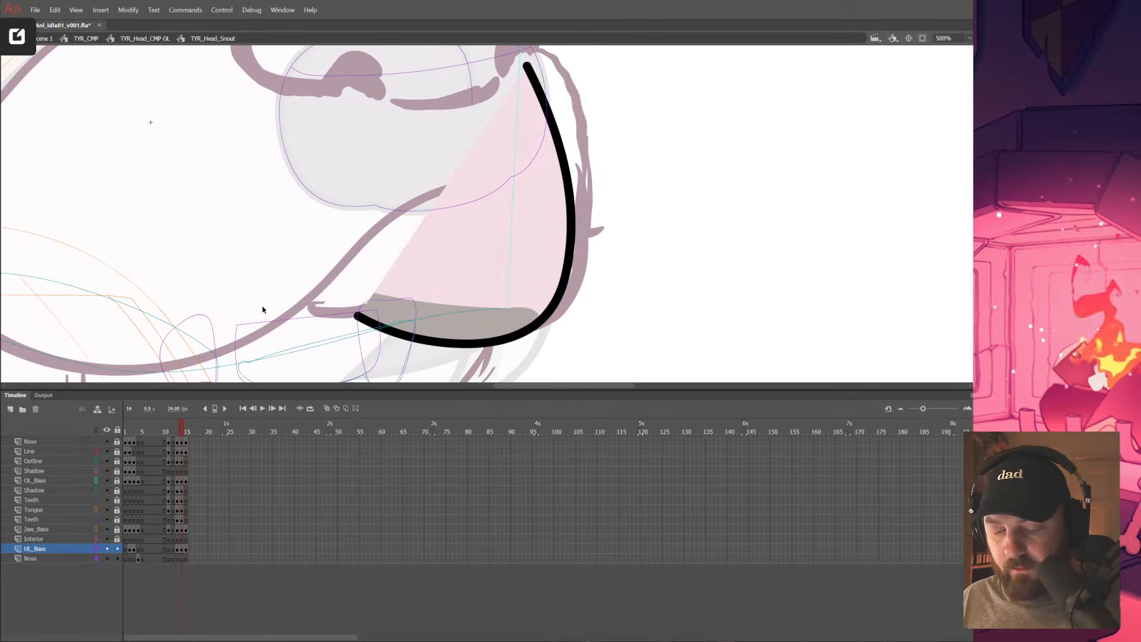
click(186, 433)
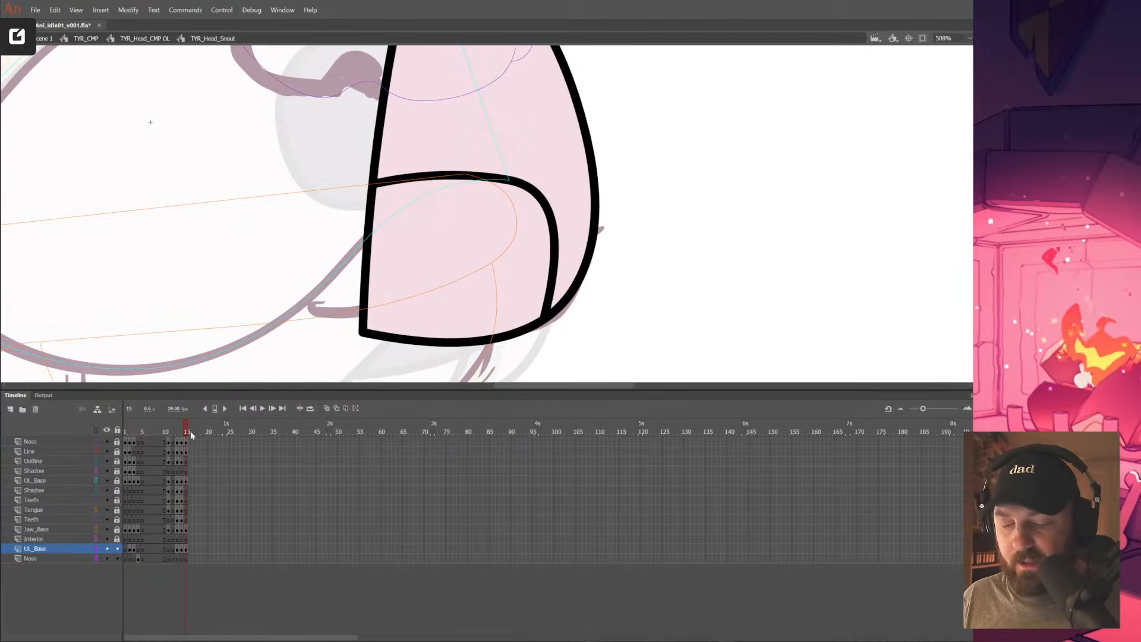
click(525, 275)
Delete the outline strokes along the front and top of the grey lip area, keeping the outer muzzle outline
double_click(552, 223)
key(Delete)
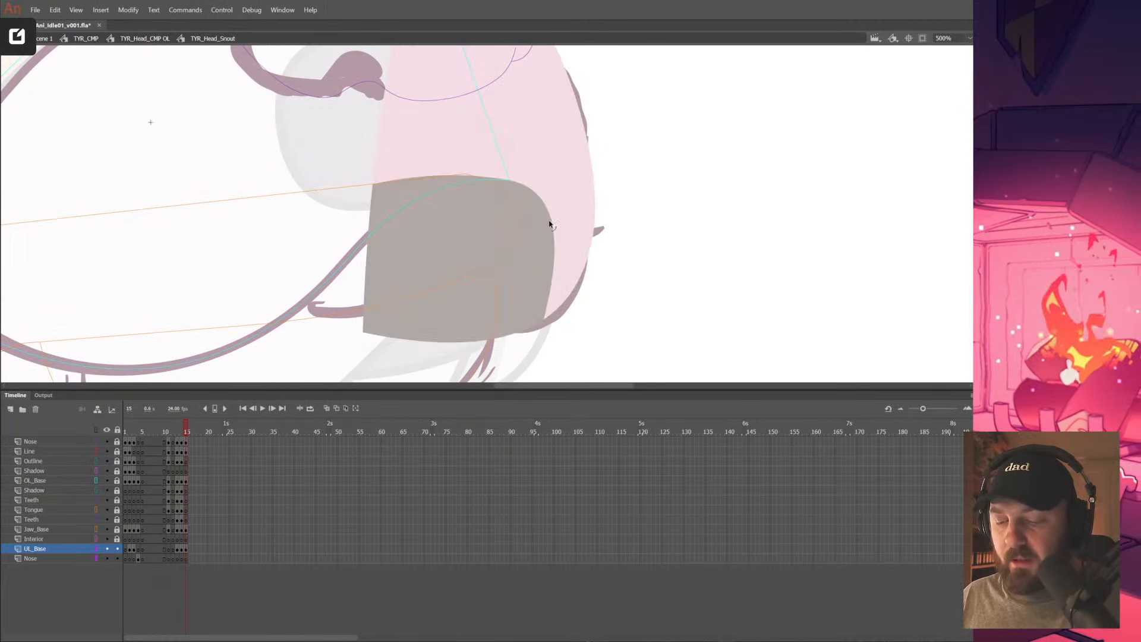
key(ctrl+z)
click(637, 243)
click(553, 272)
key(Delete)
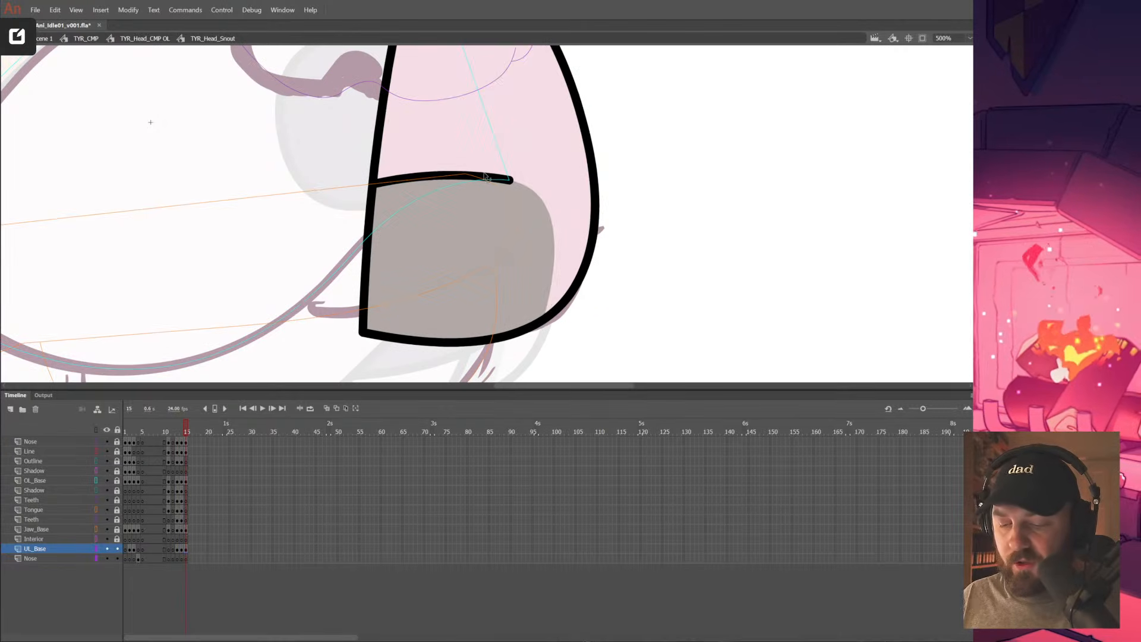
click(486, 176)
key(Delete)
Delete the straight inner edge strokes of the far-side muzzle and lip shape
alt+click(567, 268)
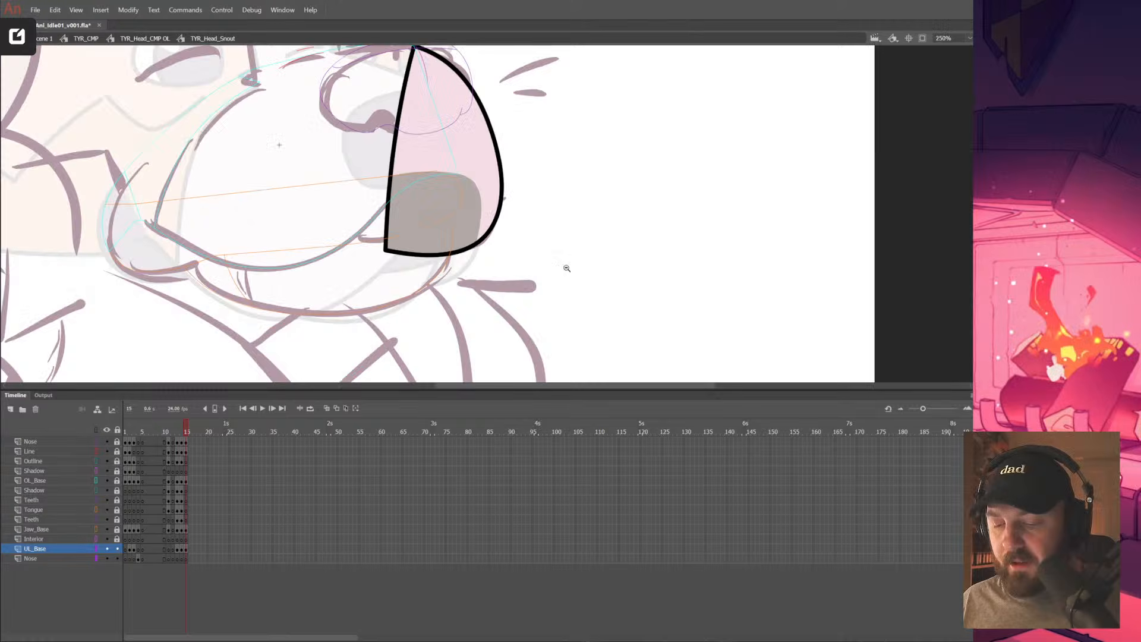
click(448, 154)
key(Delete)
click(441, 235)
key(Delete)
Display all layers filled, make OL_Base editable, and extend the upper lip line's front end slightly forward over the grey area
drag(593, 237, 594, 252)
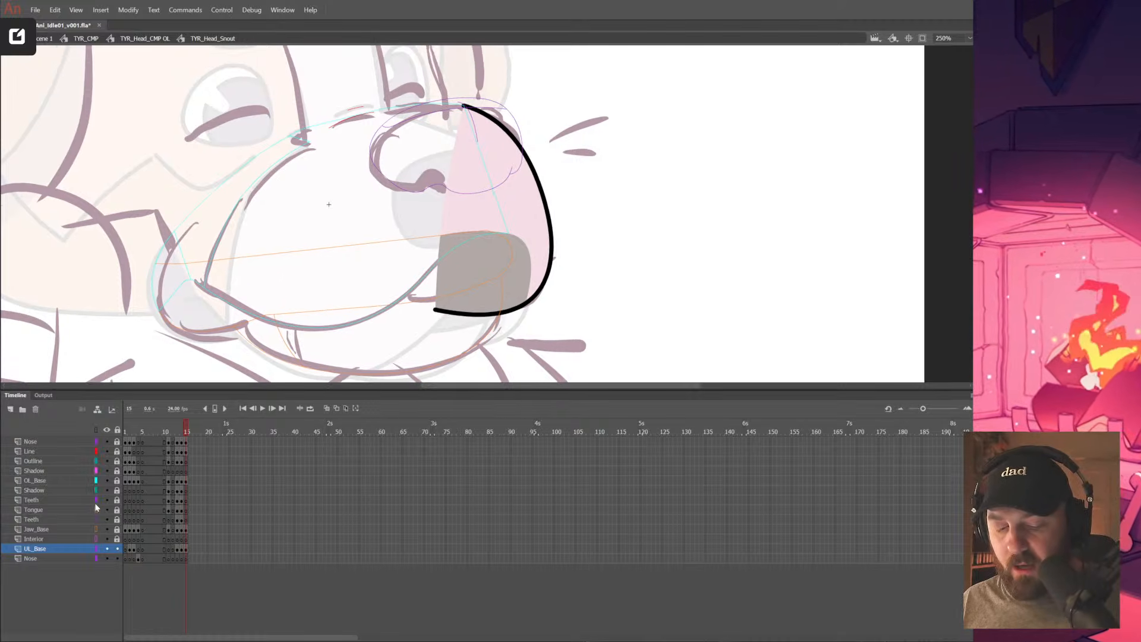
alt+click(97, 470)
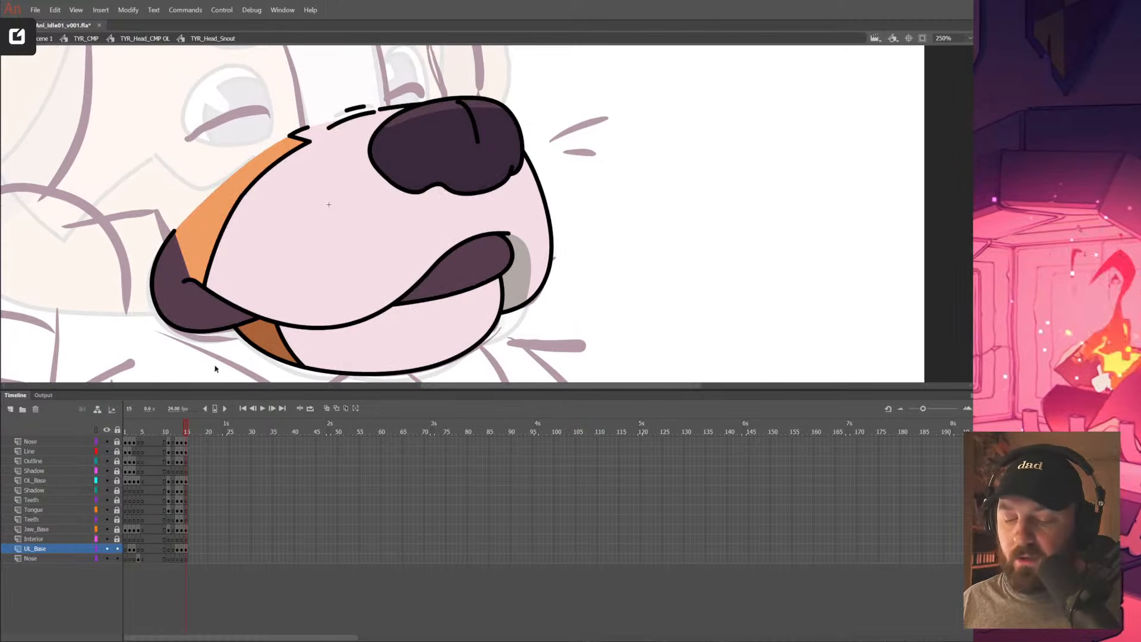
scroll(516, 224, up, 2)
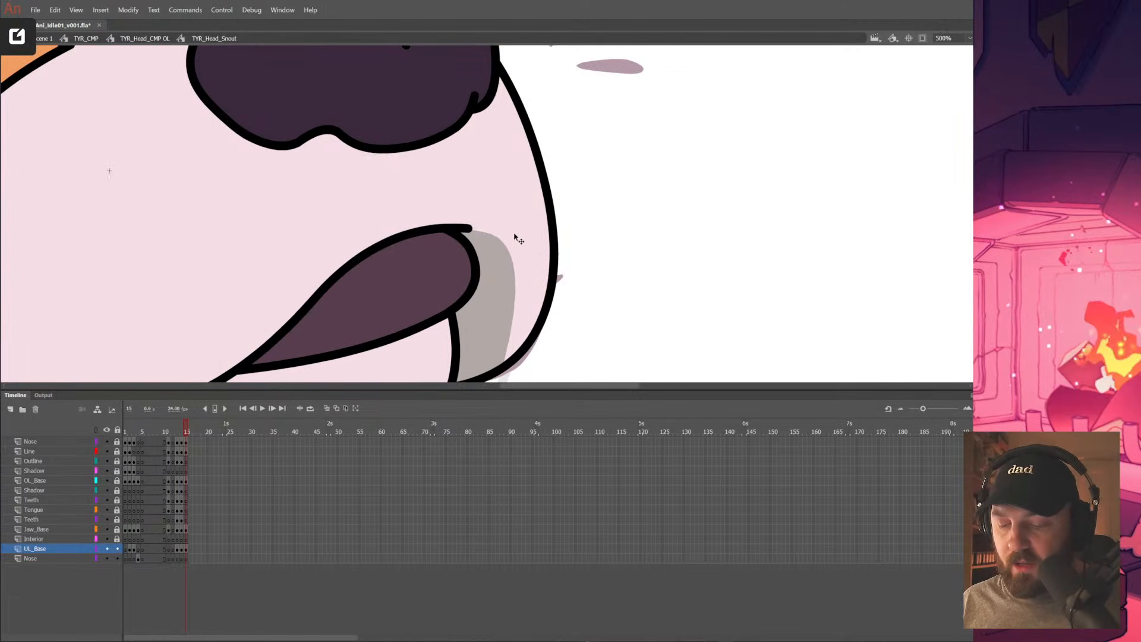
click(478, 233)
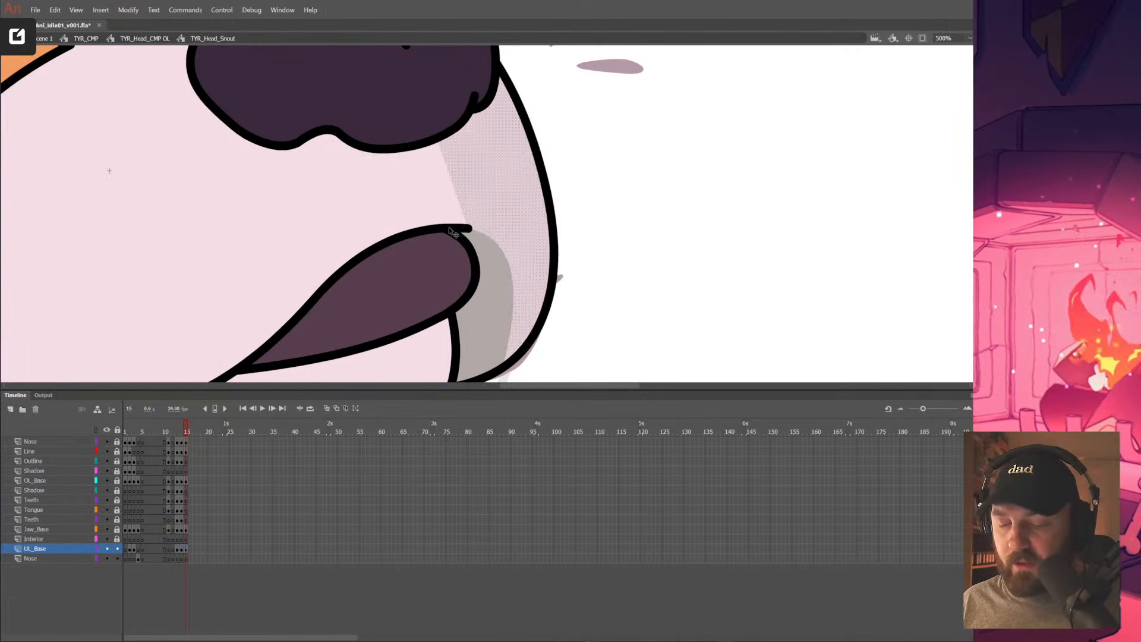
click(95, 480)
alt+click(117, 480)
click(450, 226)
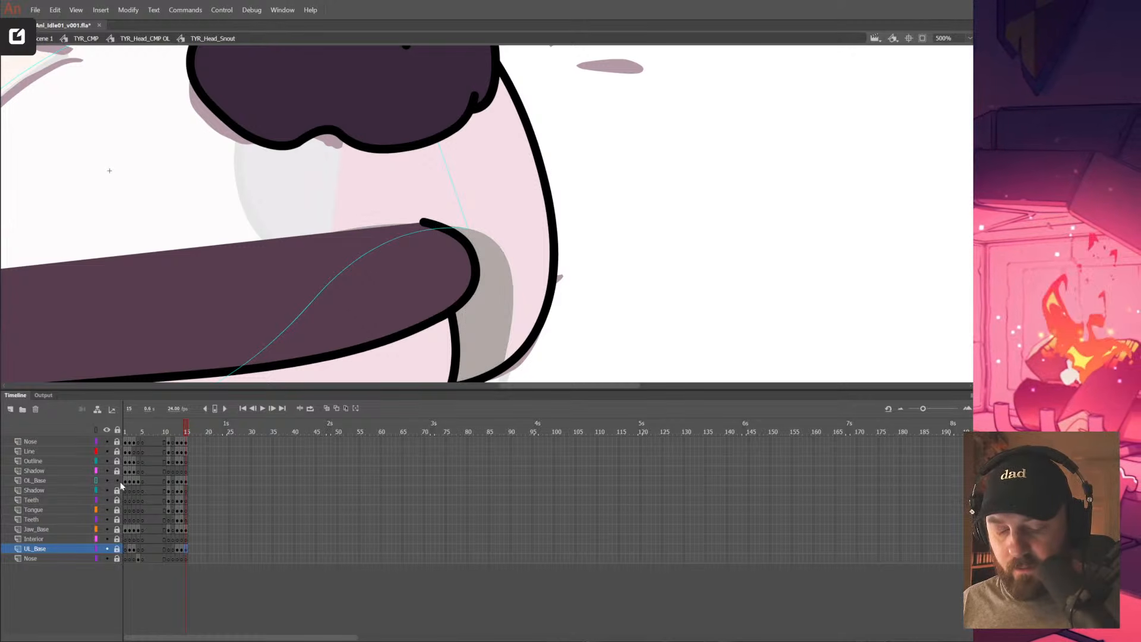
click(96, 480)
drag(472, 233, 499, 233)
drag(554, 333, 579, 265)
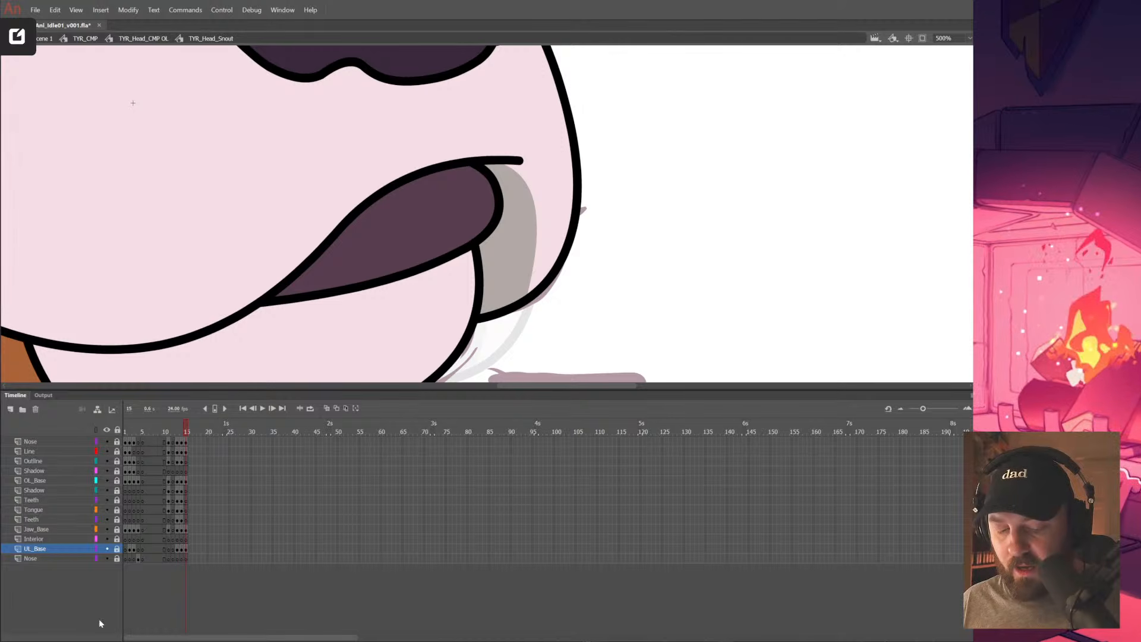
Make UL_Base editable and bend the grey lip area's front edge outward from the end of the upper lip line
click(117, 558)
click(530, 197)
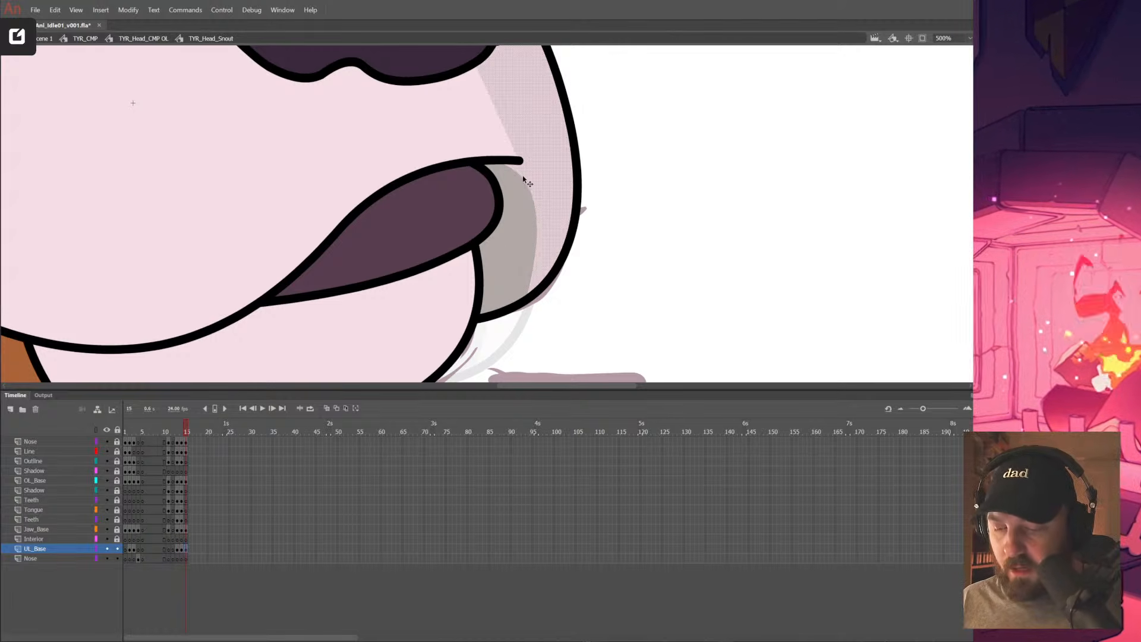
click(627, 174)
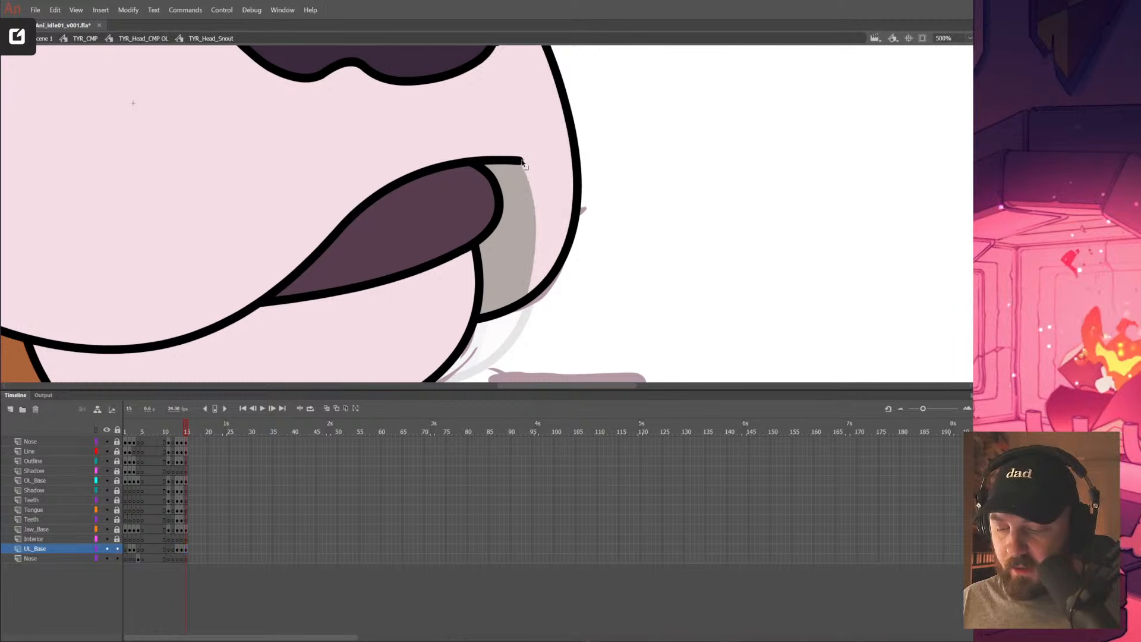
drag(533, 194, 548, 174)
drag(546, 218, 551, 238)
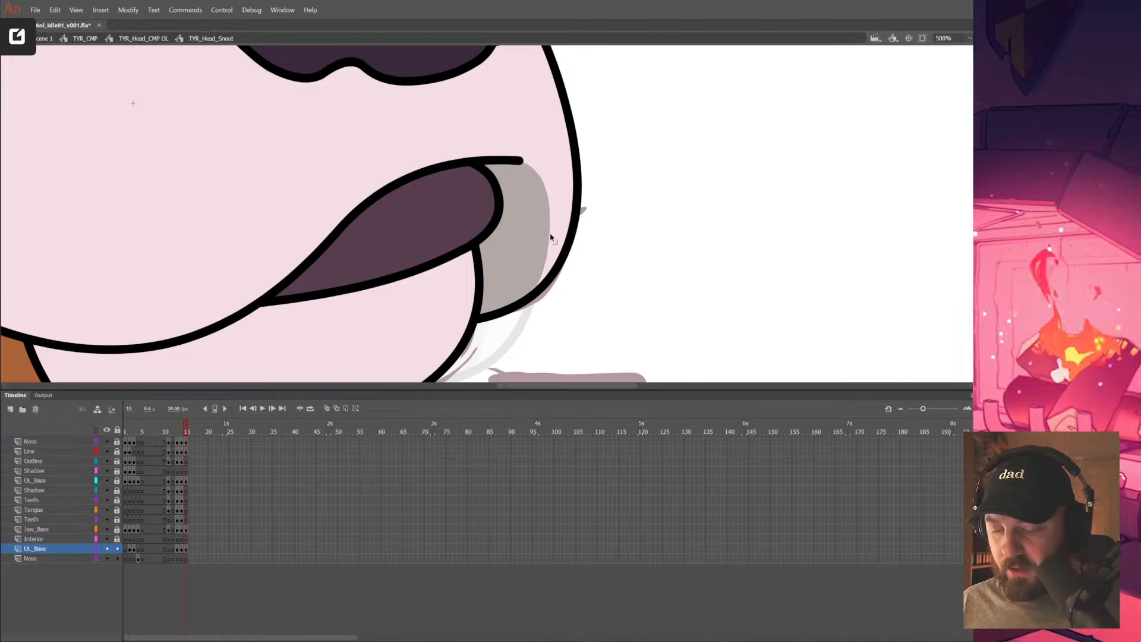
Inspect the reshaped lip up close and show the OL_Base and Jaw_Base layers as outlines to expose the grey area
scroll(575, 259, down, 5)
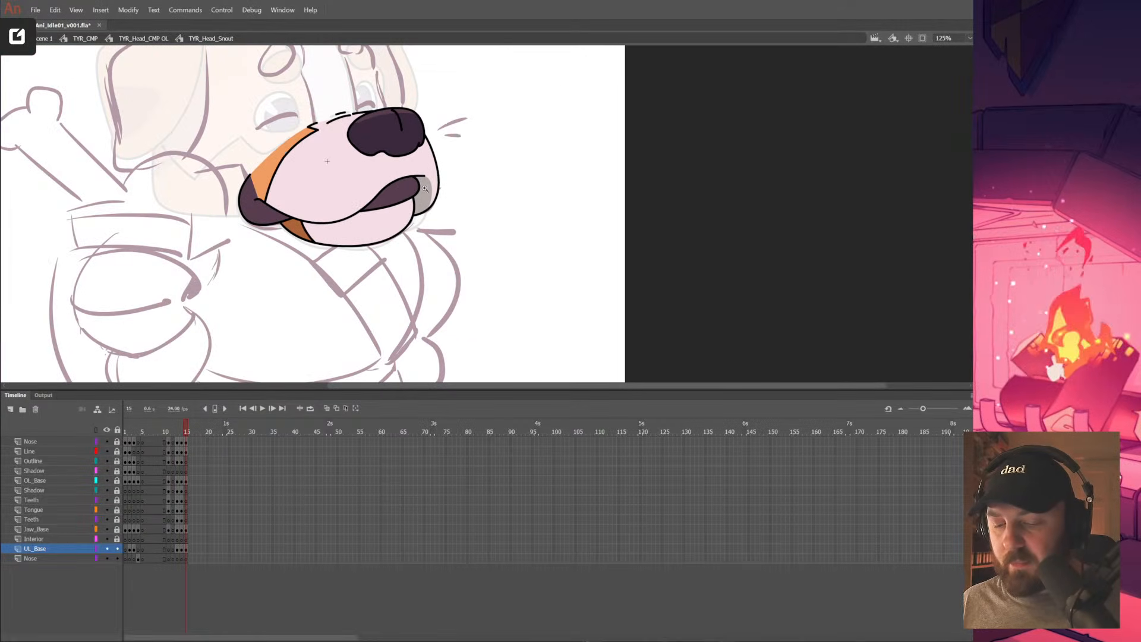
scroll(419, 188, up, 4)
scroll(593, 212, up, 2)
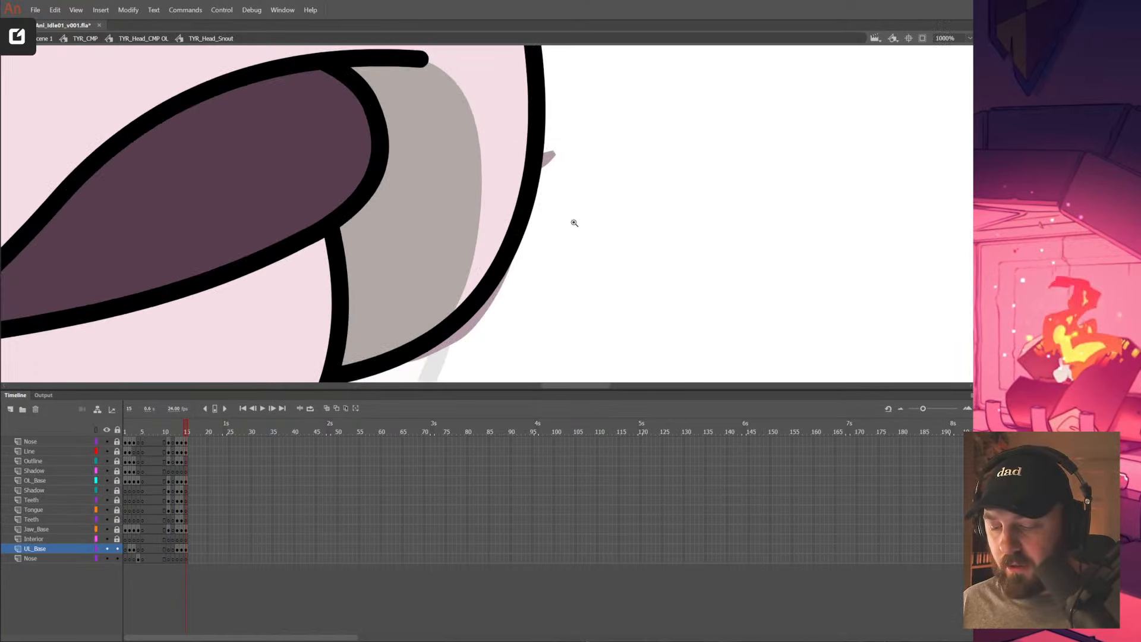
click(478, 191)
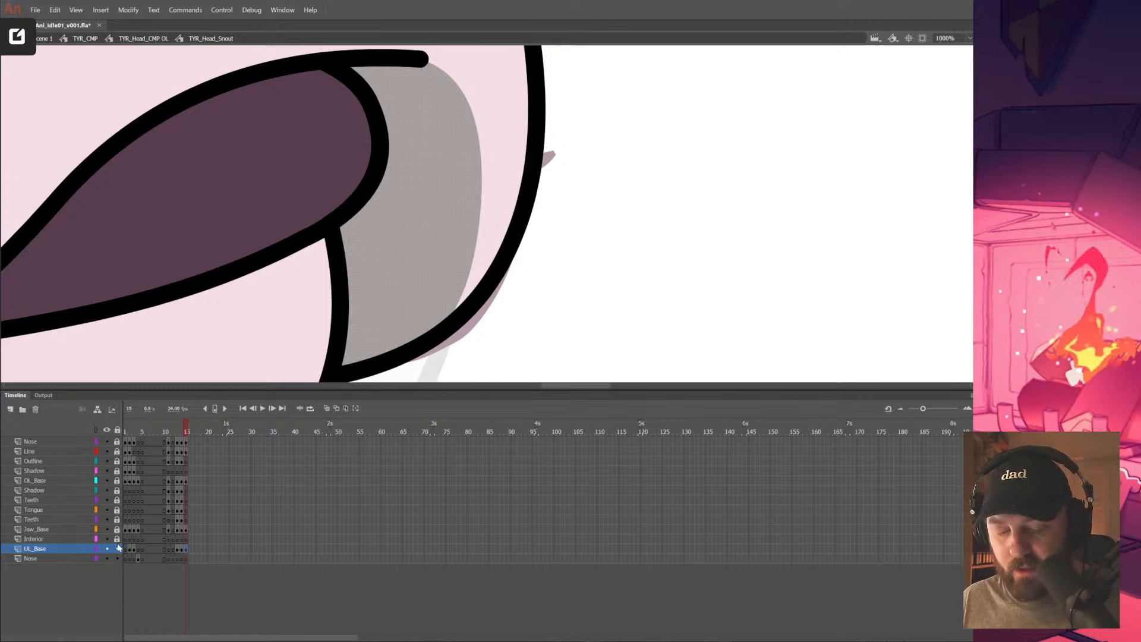
click(96, 480)
scroll(476, 203, down, 3)
scroll(407, 294, up, 1)
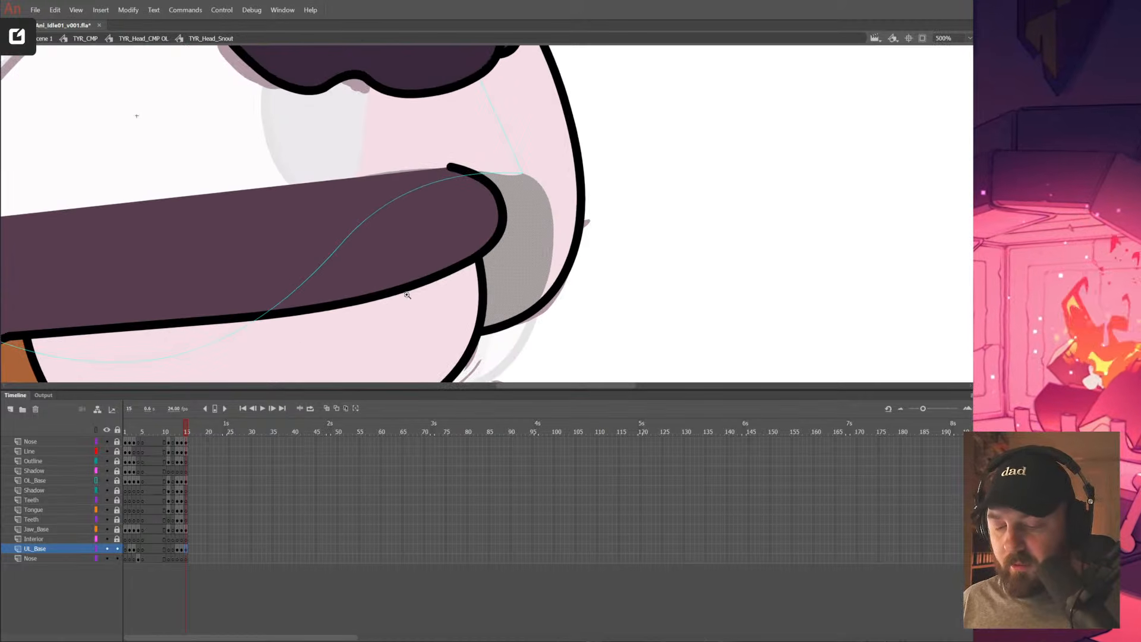
click(96, 528)
click(600, 181)
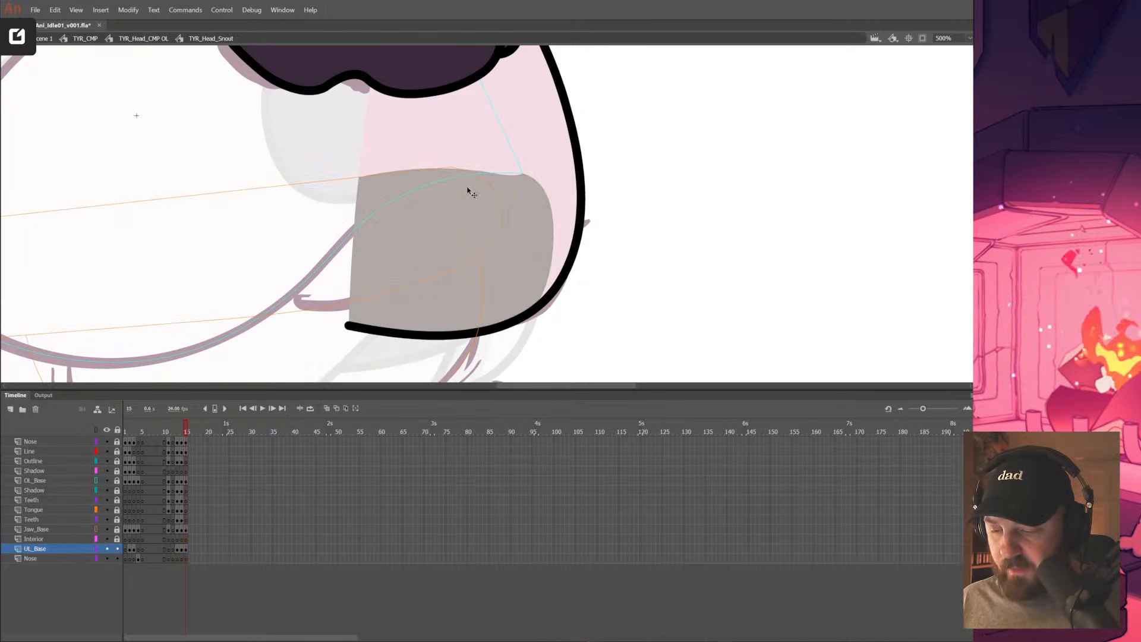
Smooth the bump in the grey lip area's upper edge into one continuous curve
scroll(540, 160, up, 1)
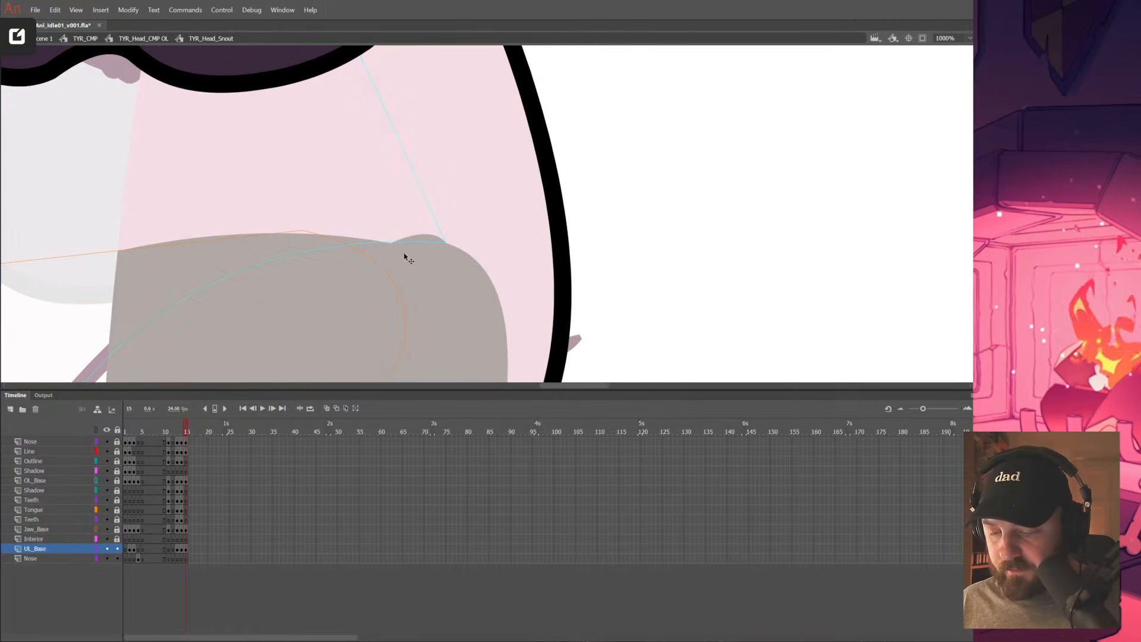
drag(390, 247, 361, 224)
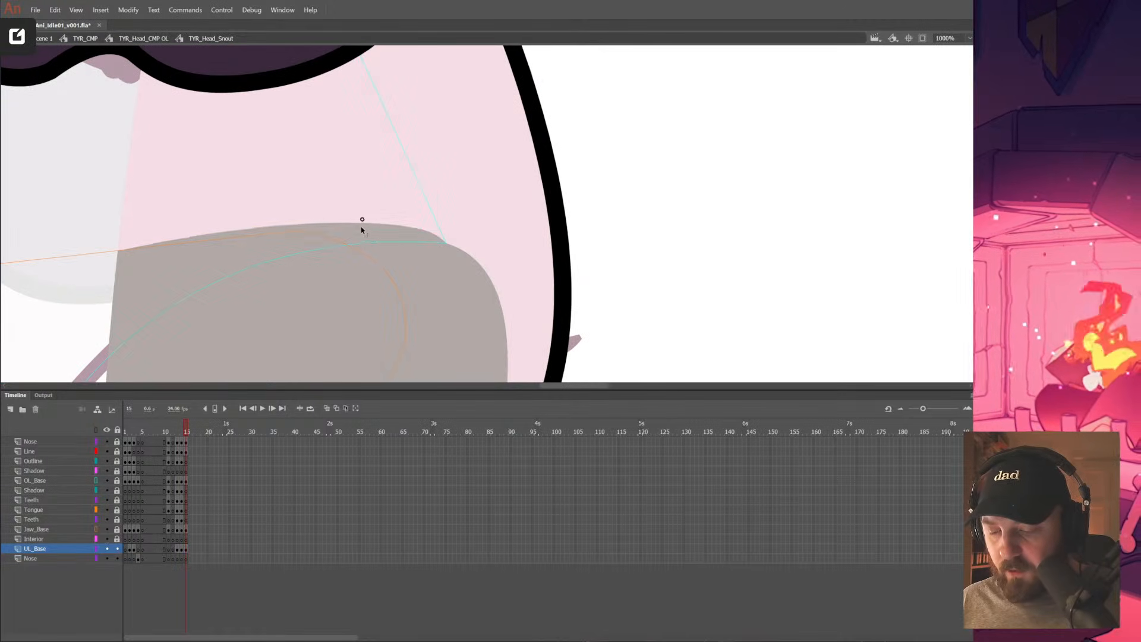
click(438, 237)
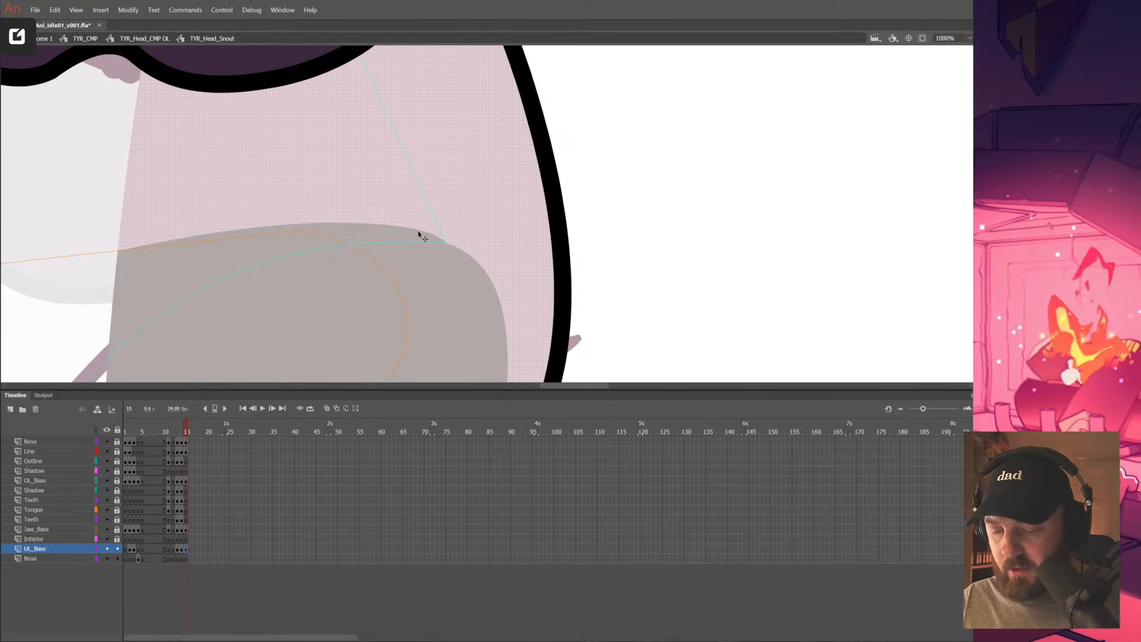
click(568, 174)
drag(537, 238, 719, 148)
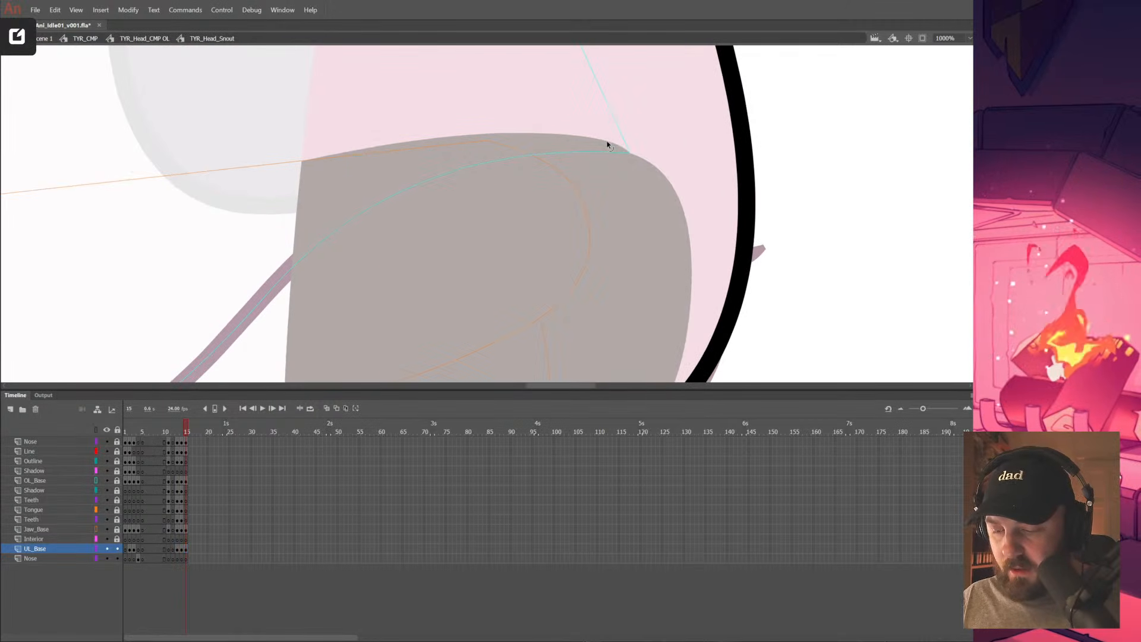
drag(709, 283, 721, 192)
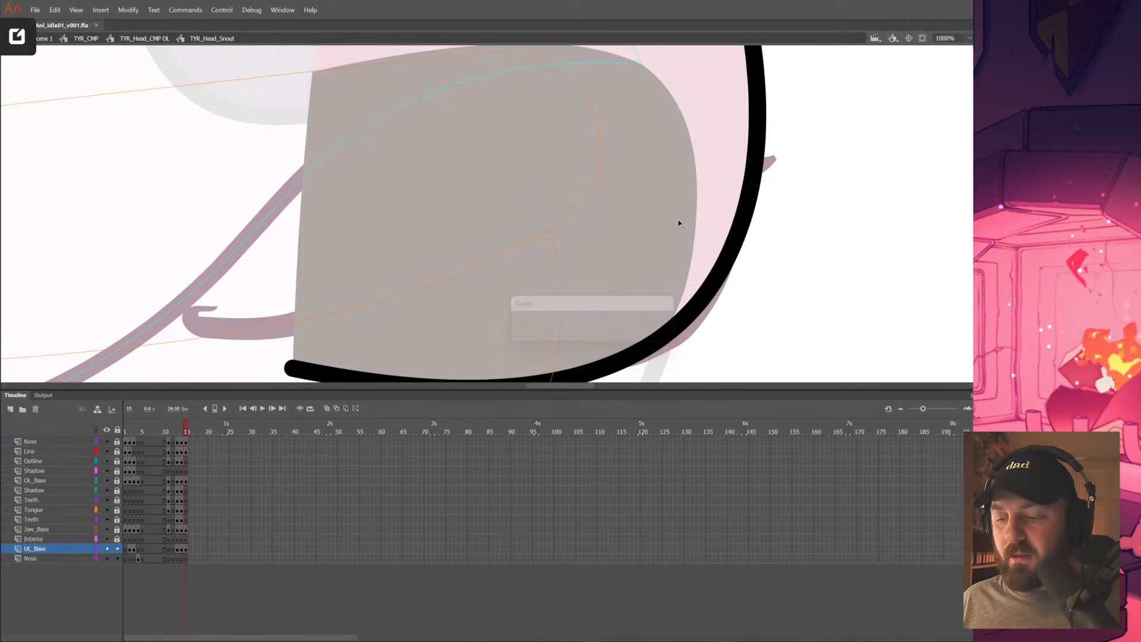
Undo a trial bend of the grey area's front edge, then recolour the area with the muzzle's sampled pale pink
scroll(677, 249, down, 2)
scroll(601, 287, left, 2)
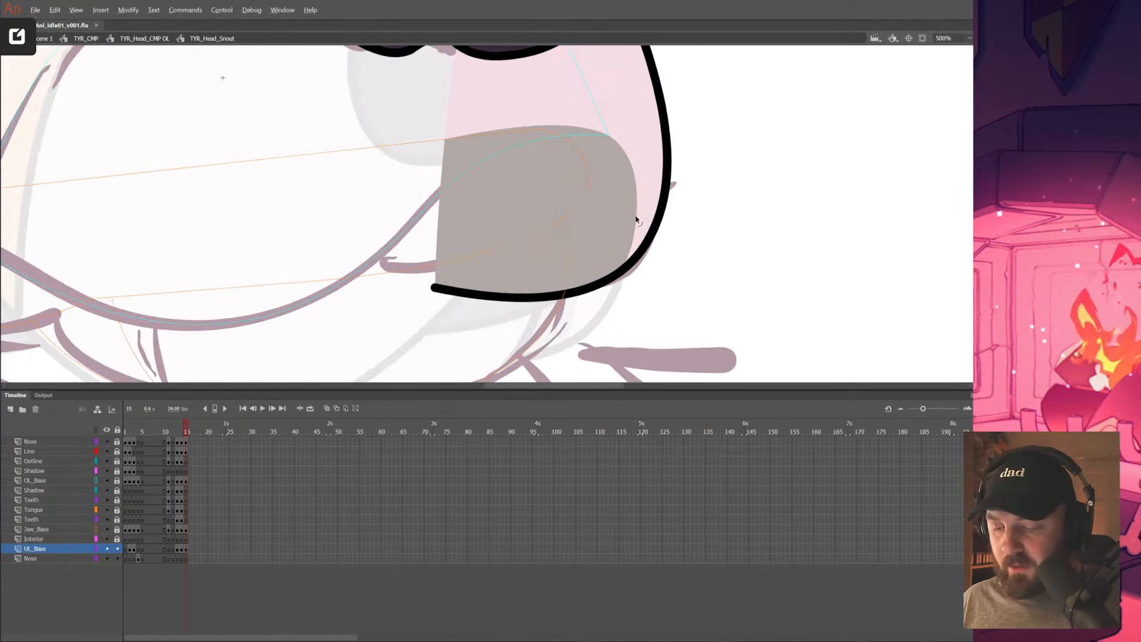
drag(635, 221, 599, 254)
key(ctrl+z)
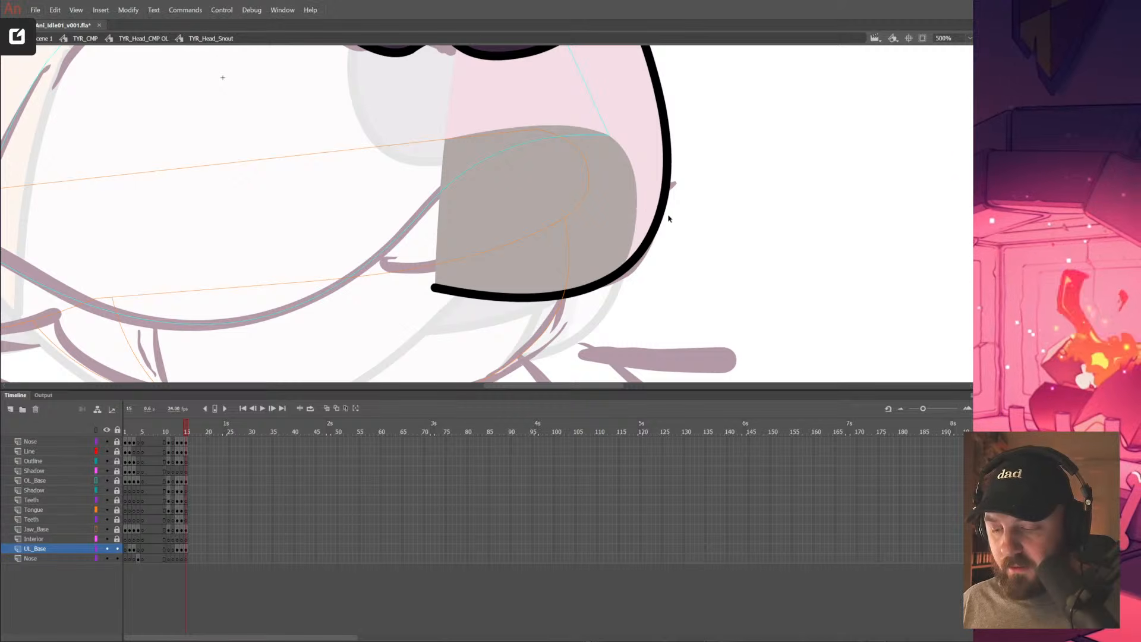
key(i)
click(652, 180)
click(623, 221)
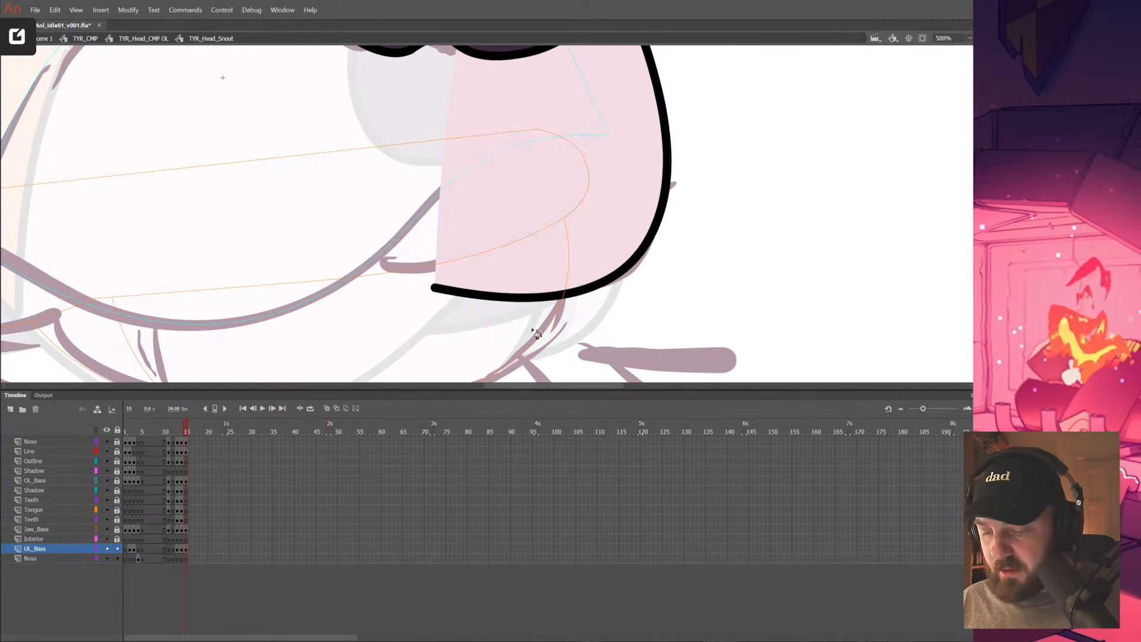
Show OL_Base filled and draw a line from near the upper lip line's front end to the lower muzzle outline, bending it outward
click(97, 480)
mouse_move(585, 135)
mouse_down()
mouse_move(609, 189)
mouse_move(601, 259)
mouse_move(640, 211)
mouse_up()
key(v)
drag(600, 259, 623, 214)
drag(630, 191, 592, 284)
drag(606, 243, 607, 246)
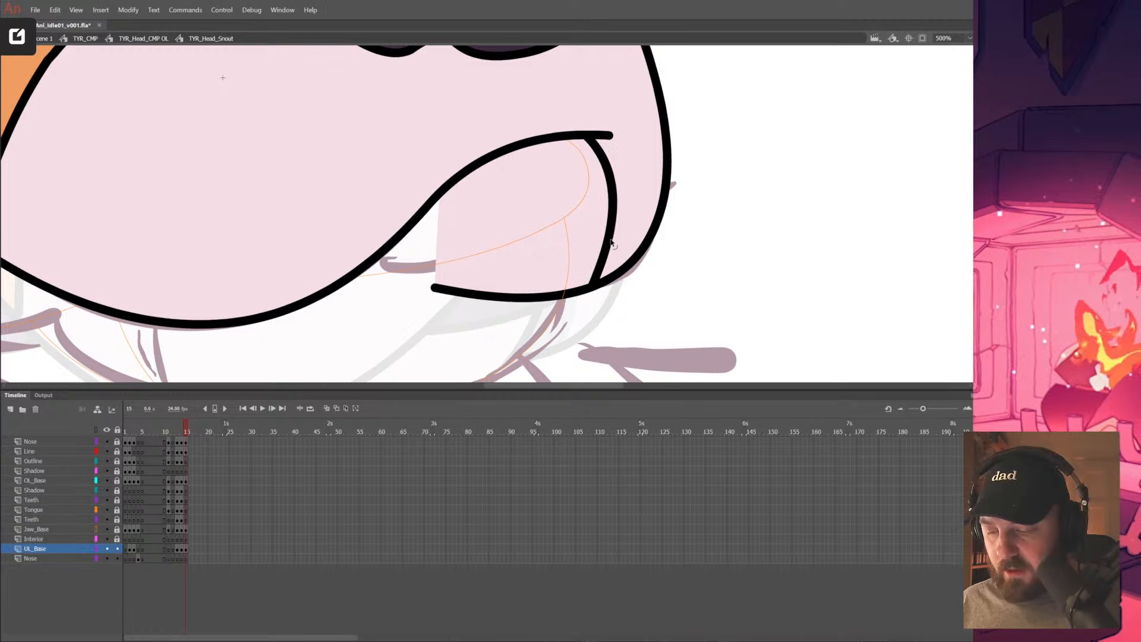
Show OL_Base as outlines and continue the new lip curve from its upper end back to the inner muzzle edge, curving it smoothly
click(96, 480)
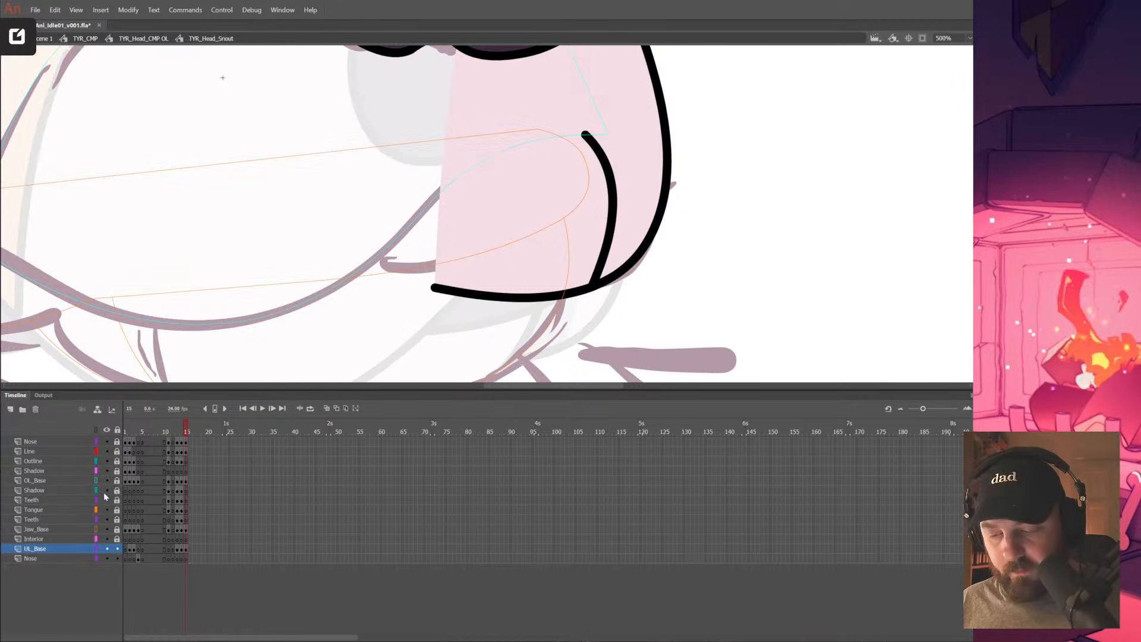
scroll(565, 270, up, 3)
mouse_move(582, 180)
mouse_down()
mouse_move(443, 181)
mouse_move(496, 153)
mouse_up()
key(v)
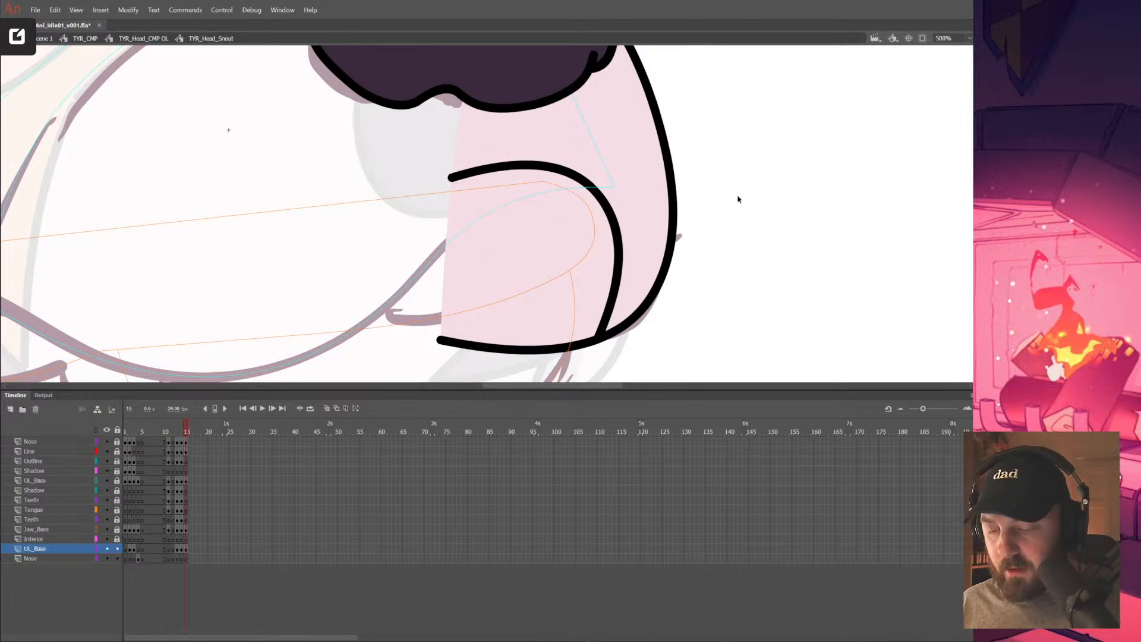
Sample the grey of the inner lip on frame 14 and fill frame 15's inner lip area on UL_Base with it
drag(716, 230, 725, 220)
click(183, 433)
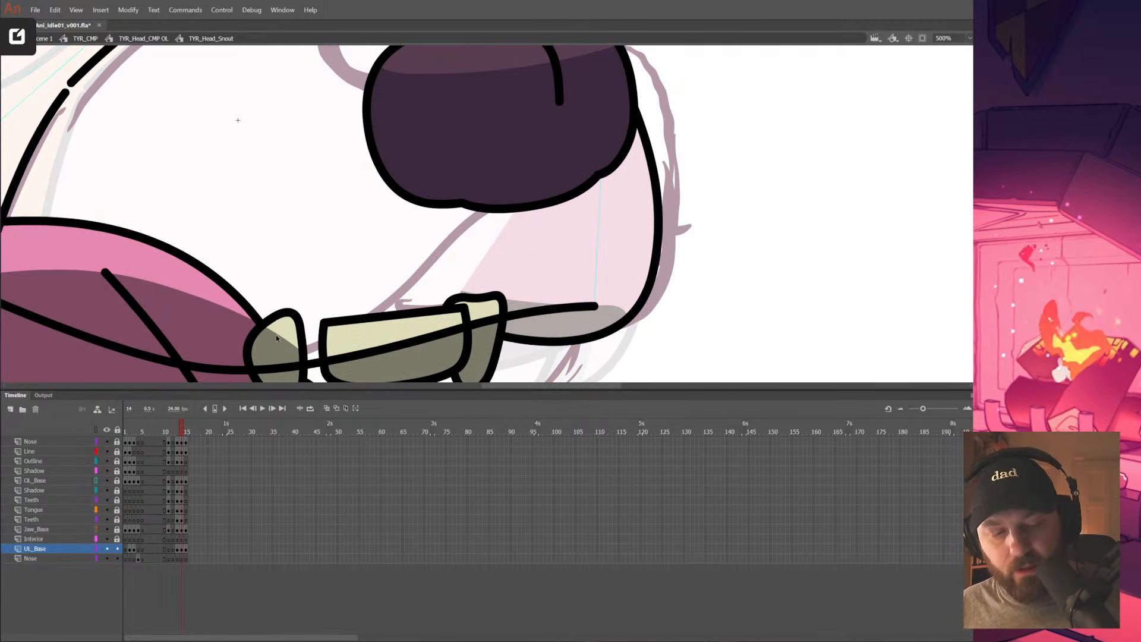
click(186, 433)
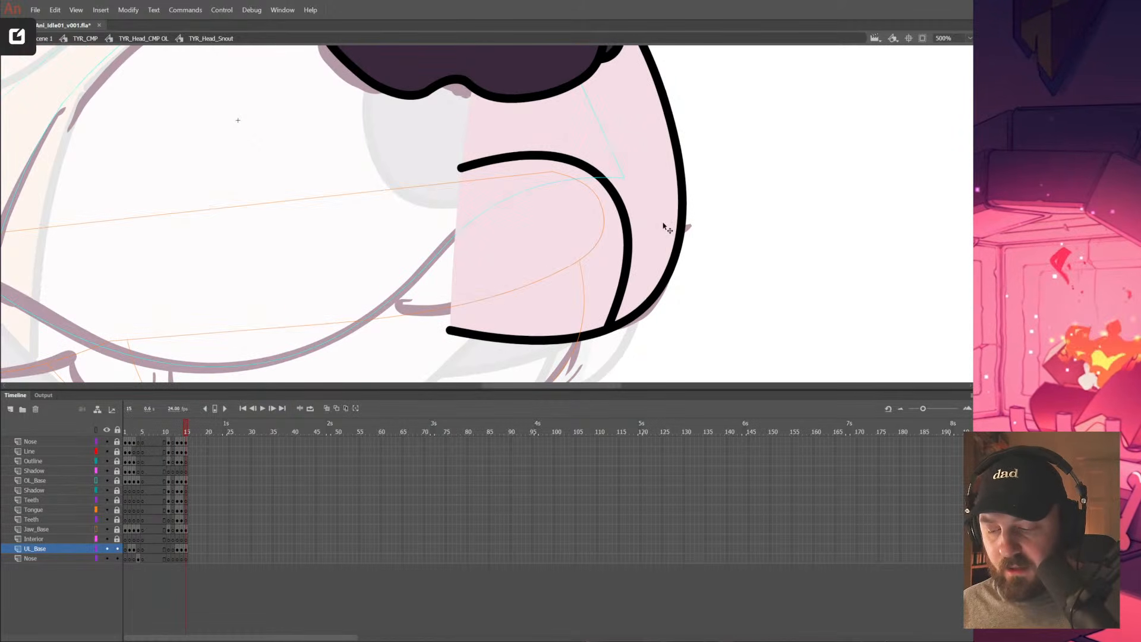
click(664, 229)
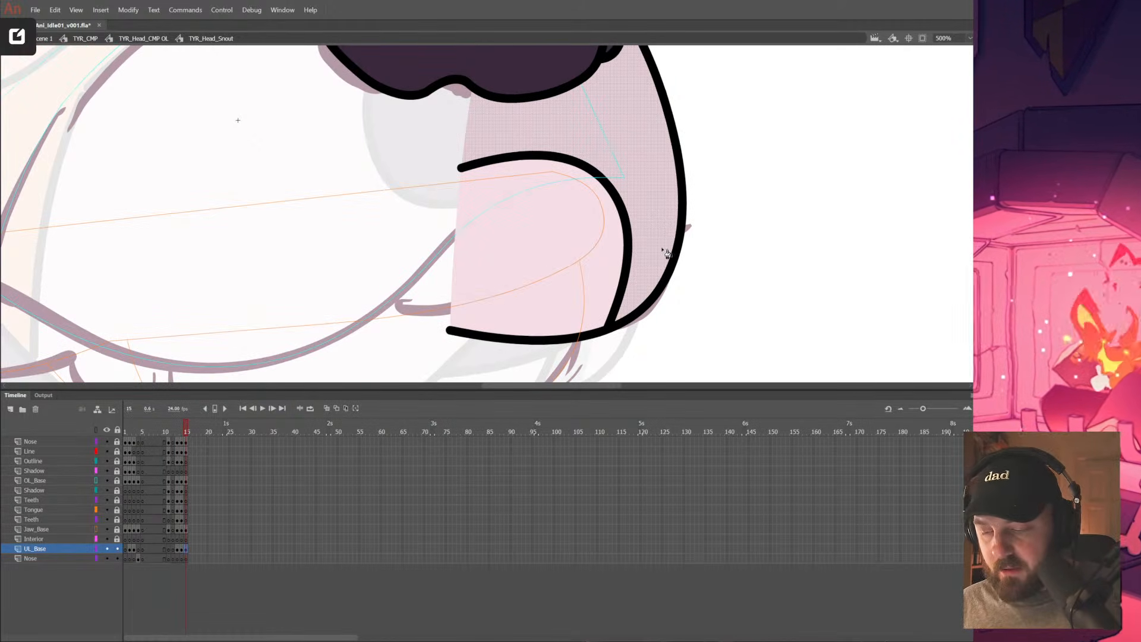
click(180, 429)
click(179, 428)
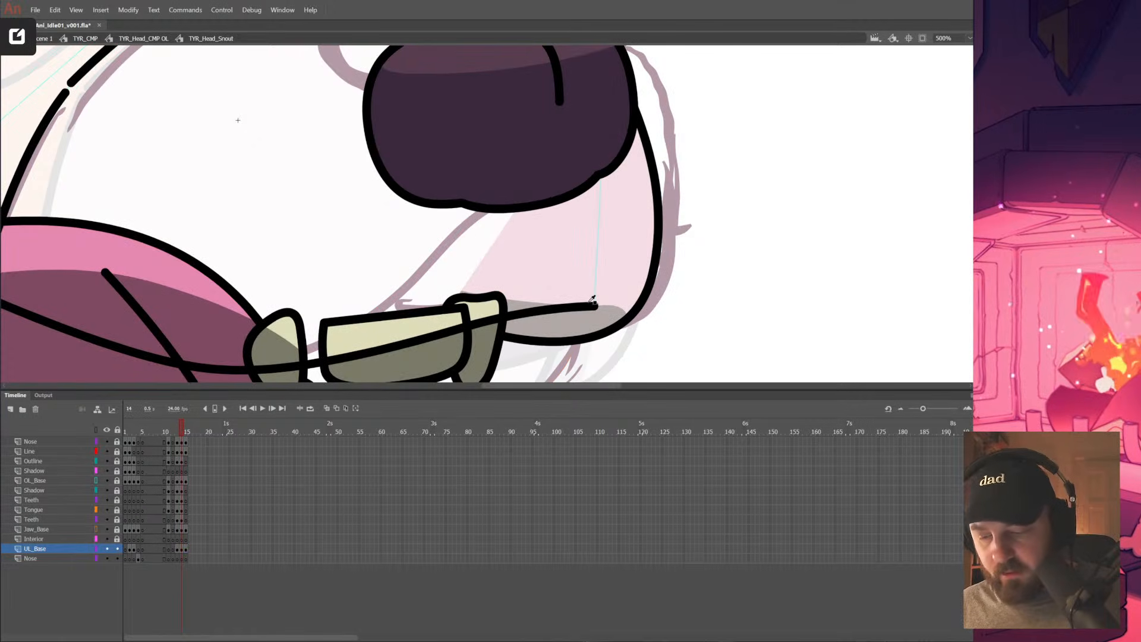
click(185, 433)
click(576, 274)
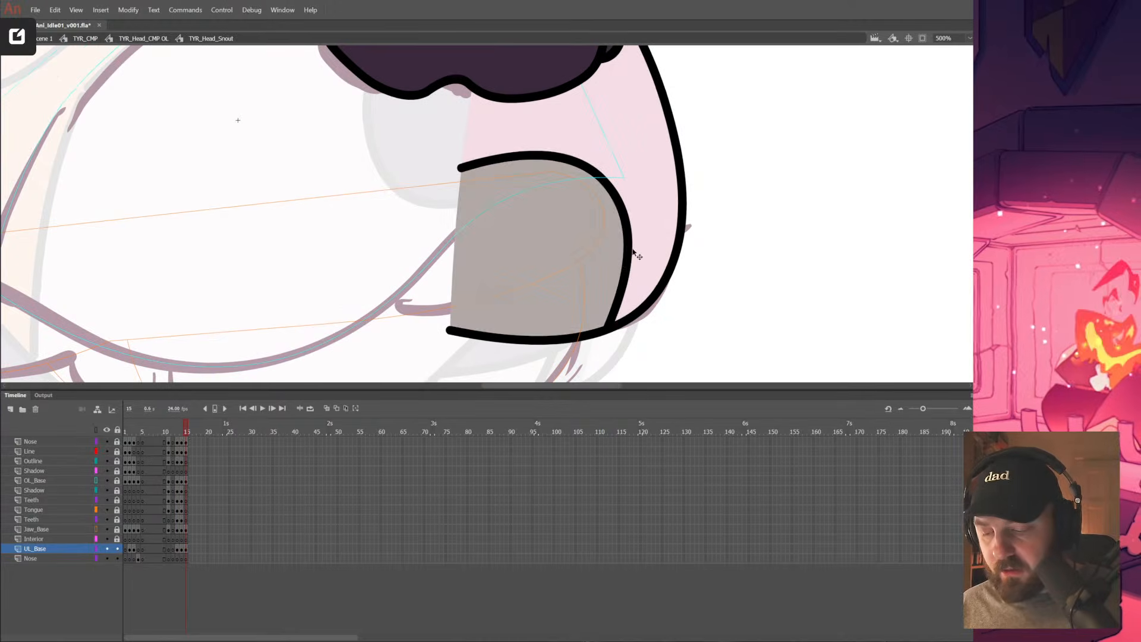
Delete the black curve segments bordering the grey inner lip area, keeping its fill and the outer muzzle outline
key(v)
double_click(628, 250)
click(661, 318)
click(628, 255)
key(Delete)
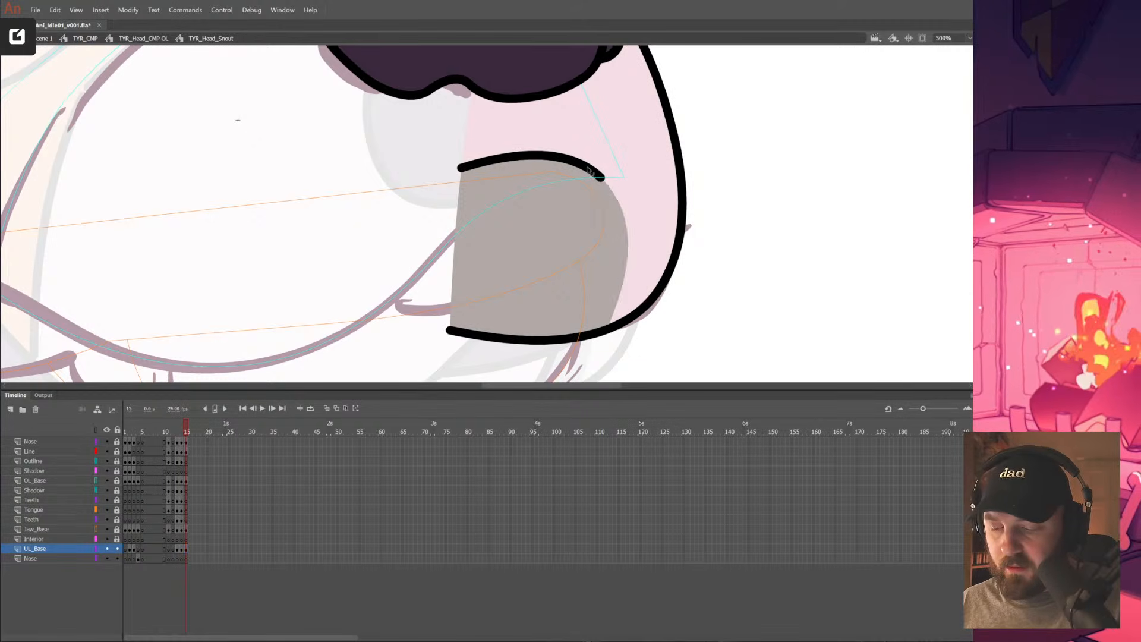
click(570, 159)
key(Delete)
Show OL_Base and Jaw_Base filled to check the shaded inner lip against the whole snout, then return Jaw_Base to outlines
click(96, 480)
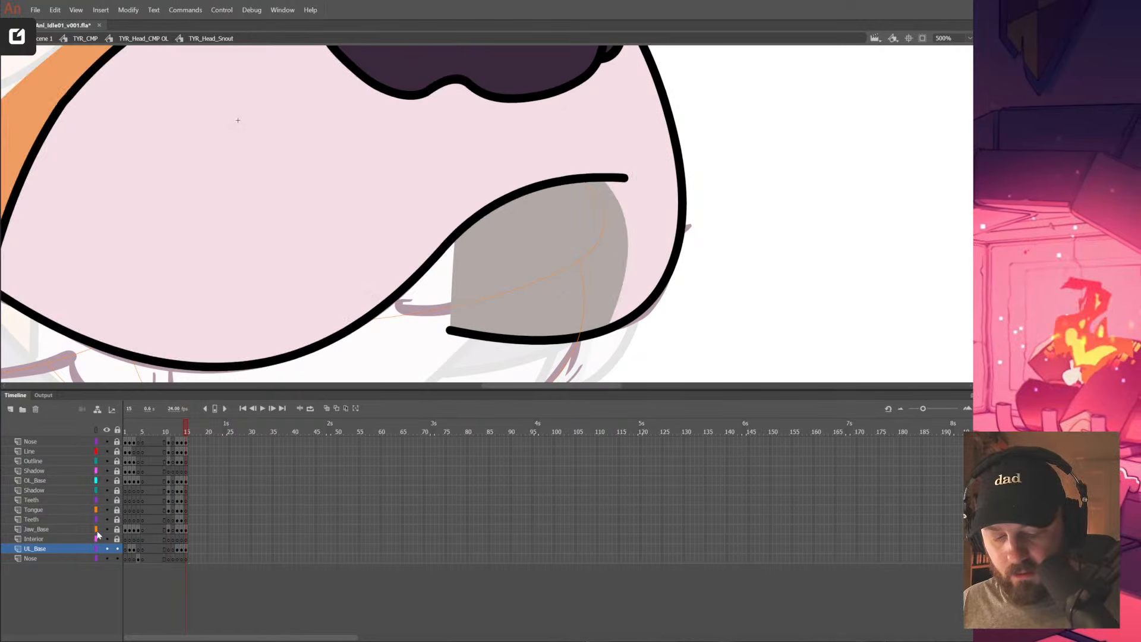
click(96, 529)
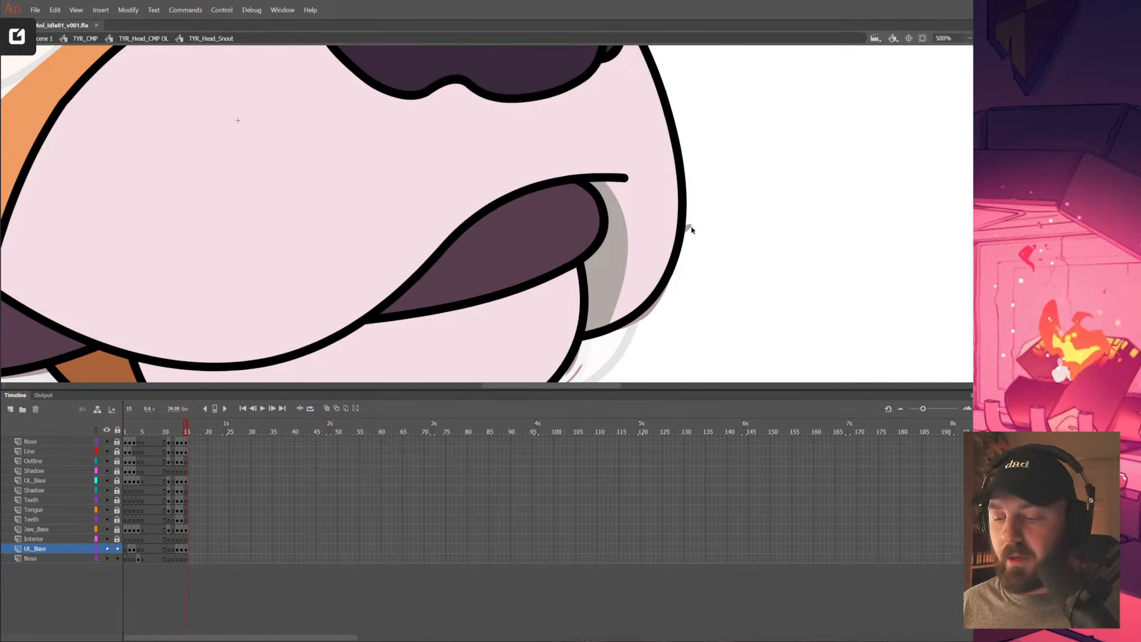
drag(622, 204, 657, 180)
key(z)
alt+click(743, 246)
alt+click(742, 246)
drag(519, 274, 755, 321)
key(ctrl+z)
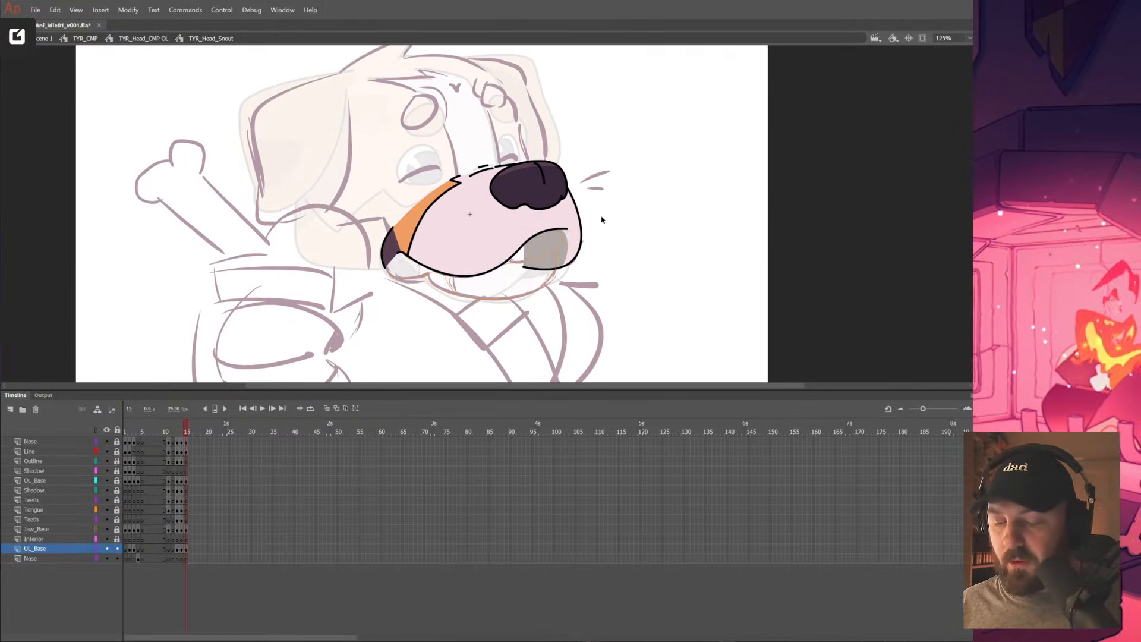
Select the far muzzle artwork on UL_Base and raise its lower edge slightly with Free Transform
click(581, 233)
click(473, 242)
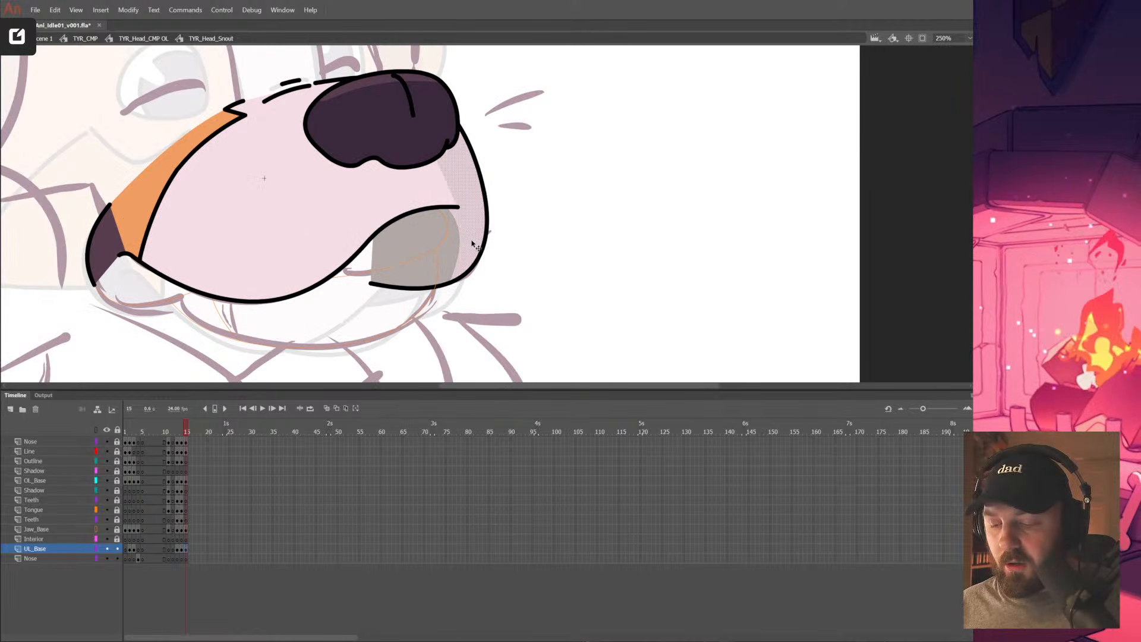
key(q)
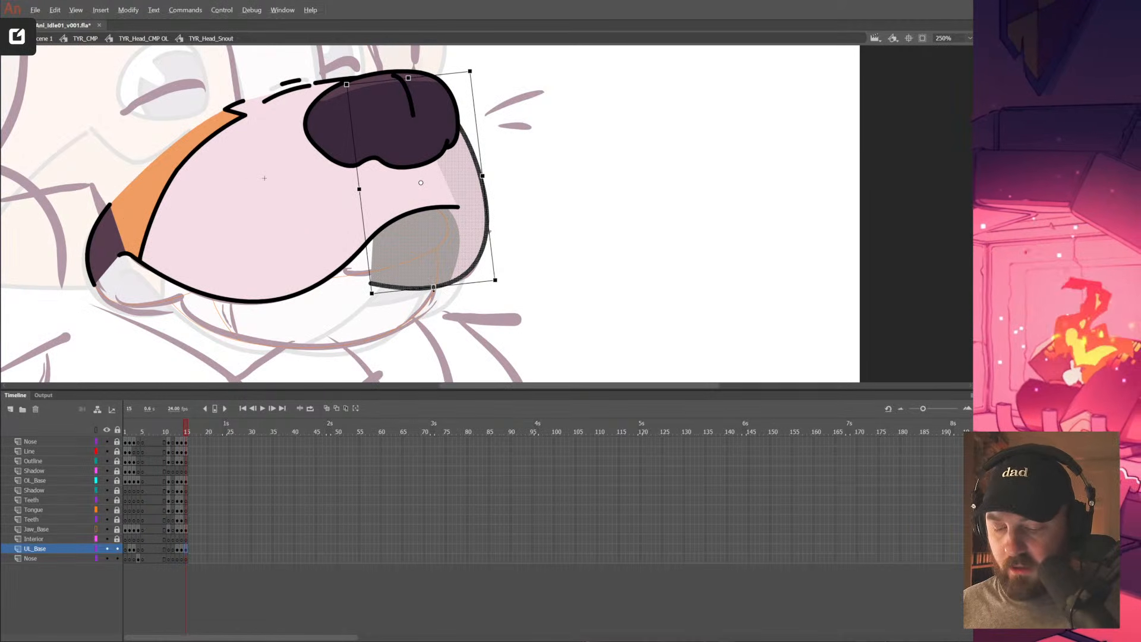
drag(436, 273, 435, 269)
click(438, 324)
key(z)
click(486, 208)
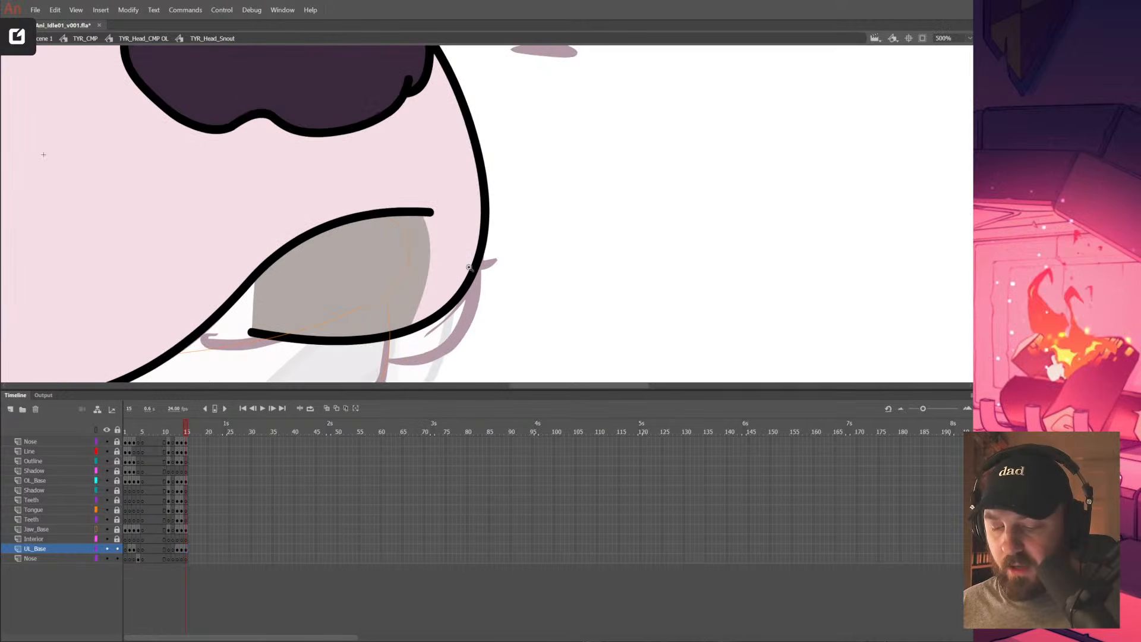
Show OL_Base as outlines and try reshaping the grey lip area's front edge, then undo the trial bends
click(96, 481)
drag(441, 311, 547, 318)
click(528, 278)
click(603, 264)
drag(525, 214, 552, 222)
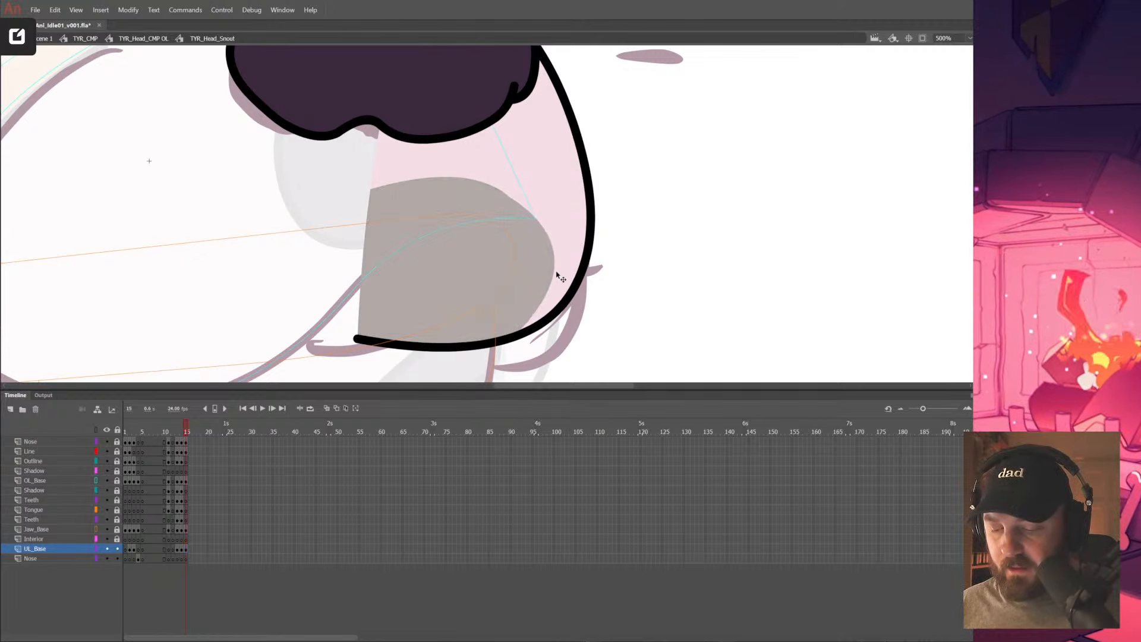
key(ctrl+z)
drag(513, 199, 504, 221)
key(ctrl+z)
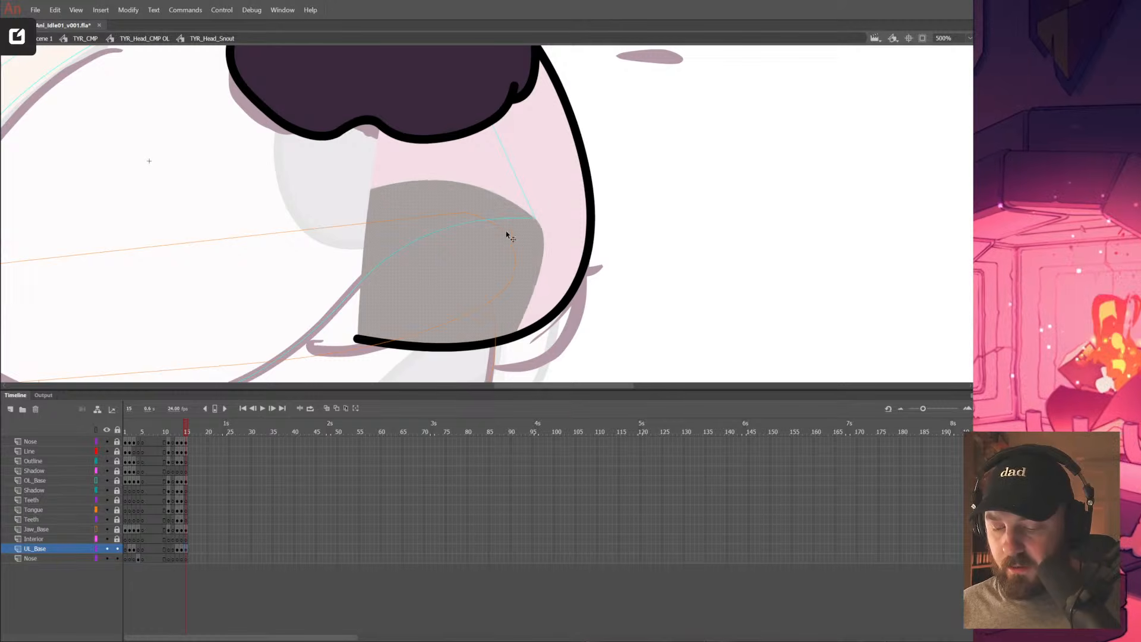
Reshape the grey lip area with a smooth upper edge and a front edge bulging outward close to the muzzle outline
key(Home)
key(z)
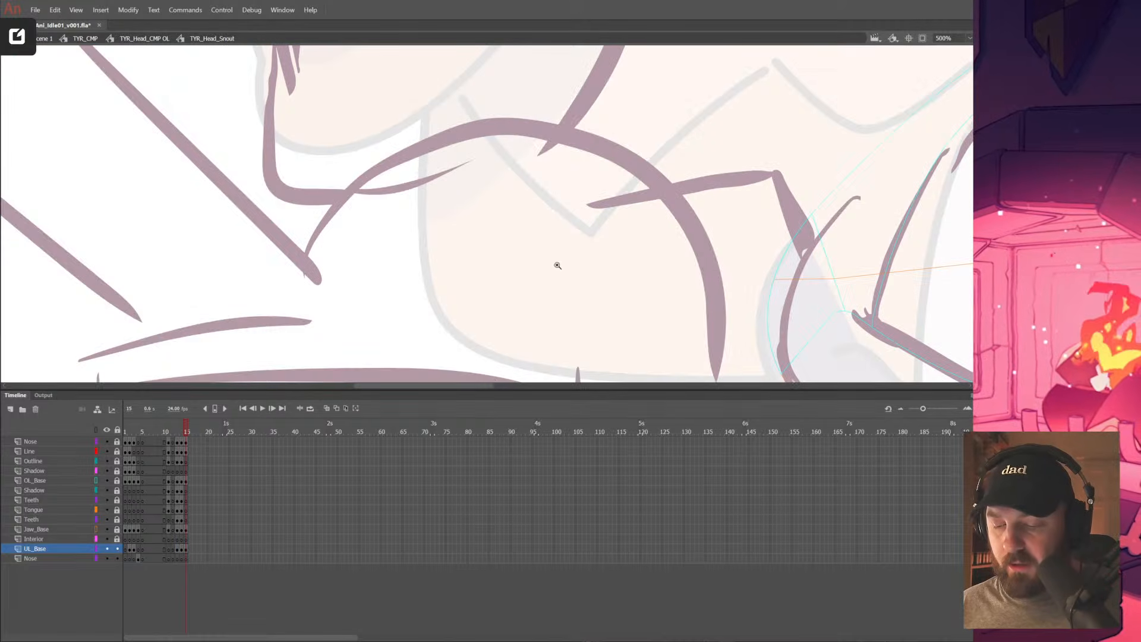
alt+click(570, 260)
alt+click(571, 260)
alt+click(574, 258)
click(559, 152)
click(538, 153)
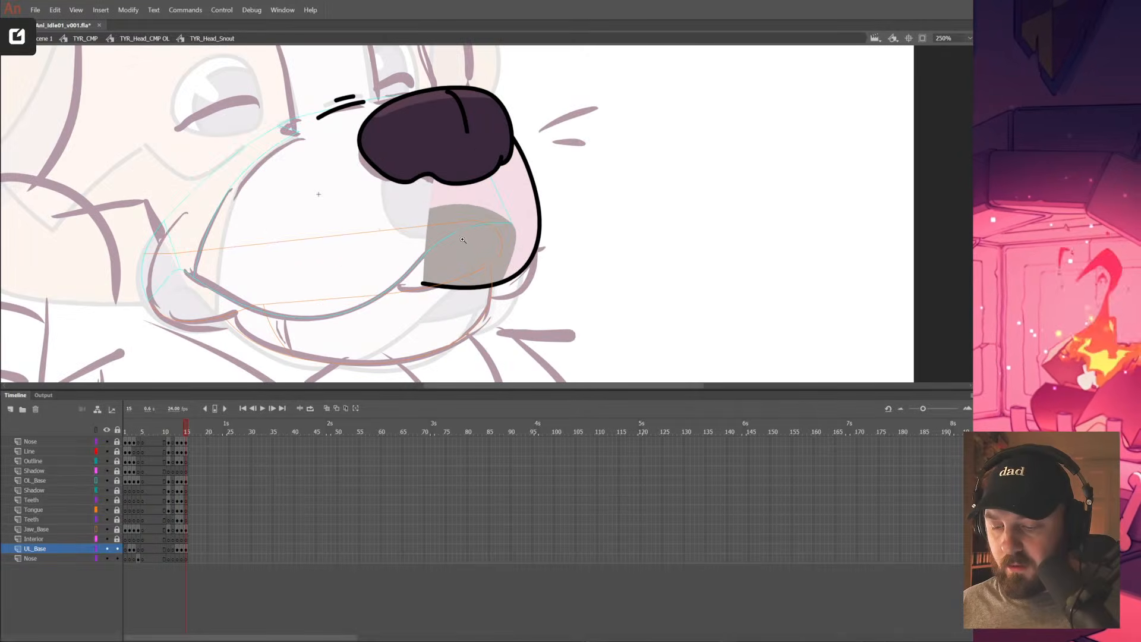
click(530, 157)
key(v)
drag(530, 178, 535, 185)
drag(576, 274, 598, 251)
drag(574, 290, 588, 295)
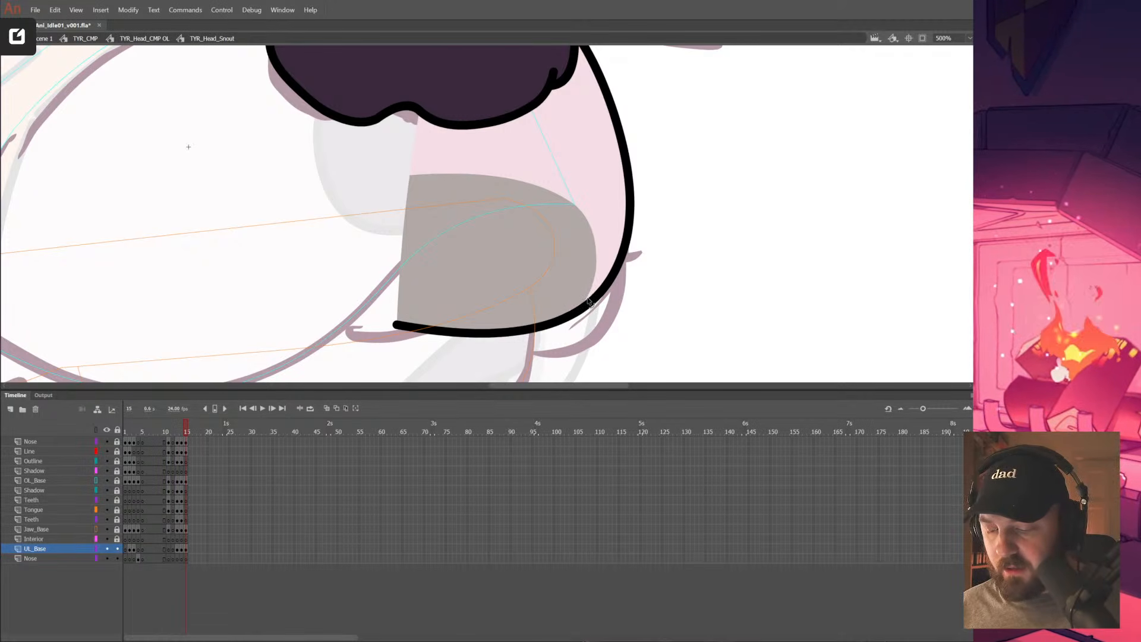
Show the OL_Base and Jaw_Base layers filled again and check the complete snout shape on frame 15
scroll(564, 317, down, 3)
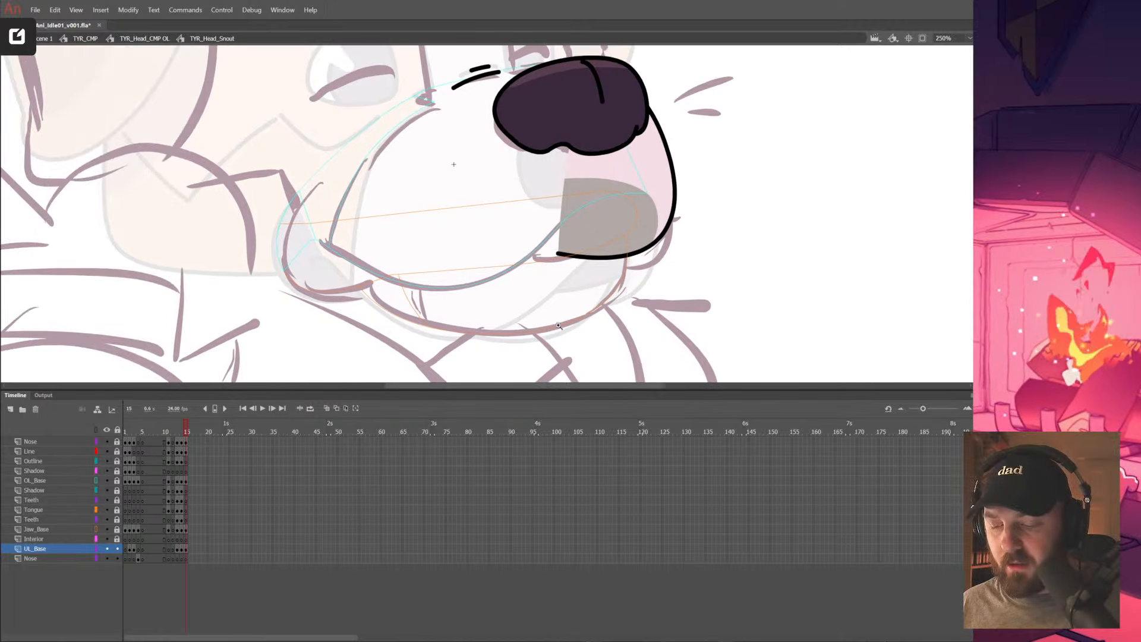
click(96, 480)
click(96, 529)
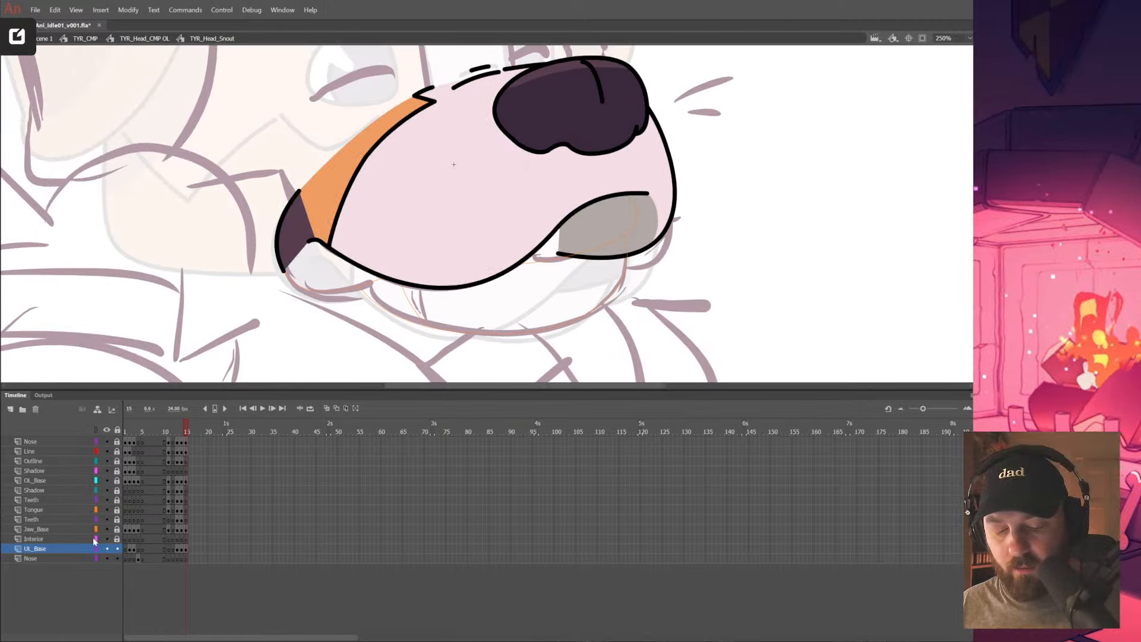
click(96, 538)
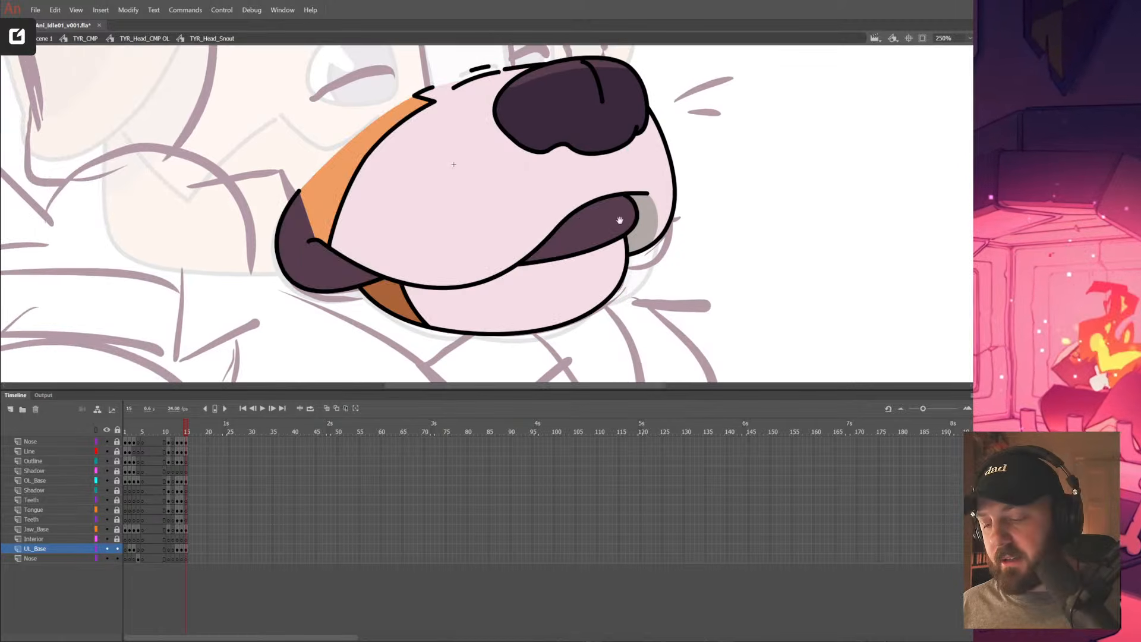
drag(542, 185, 577, 215)
alt+click(535, 236)
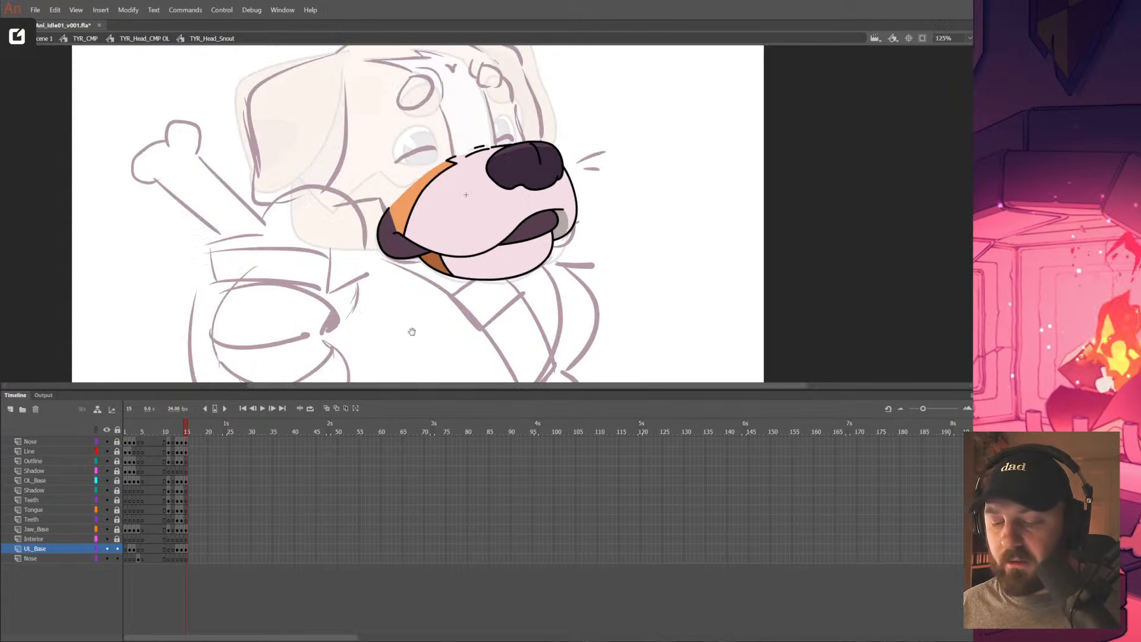
drag(410, 336, 429, 357)
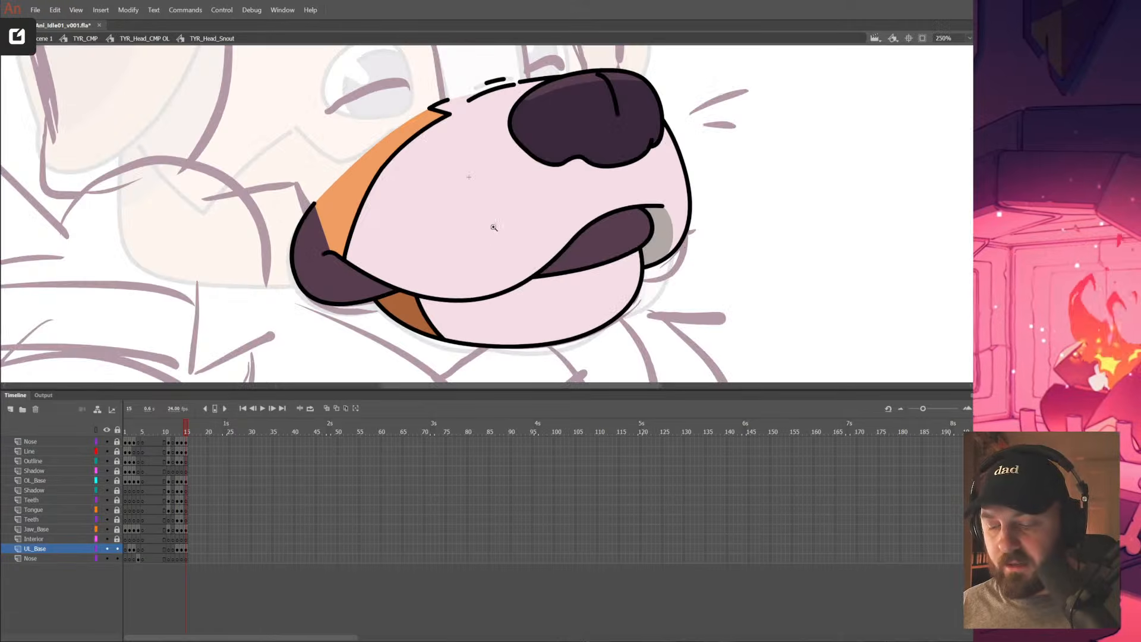
click(481, 230)
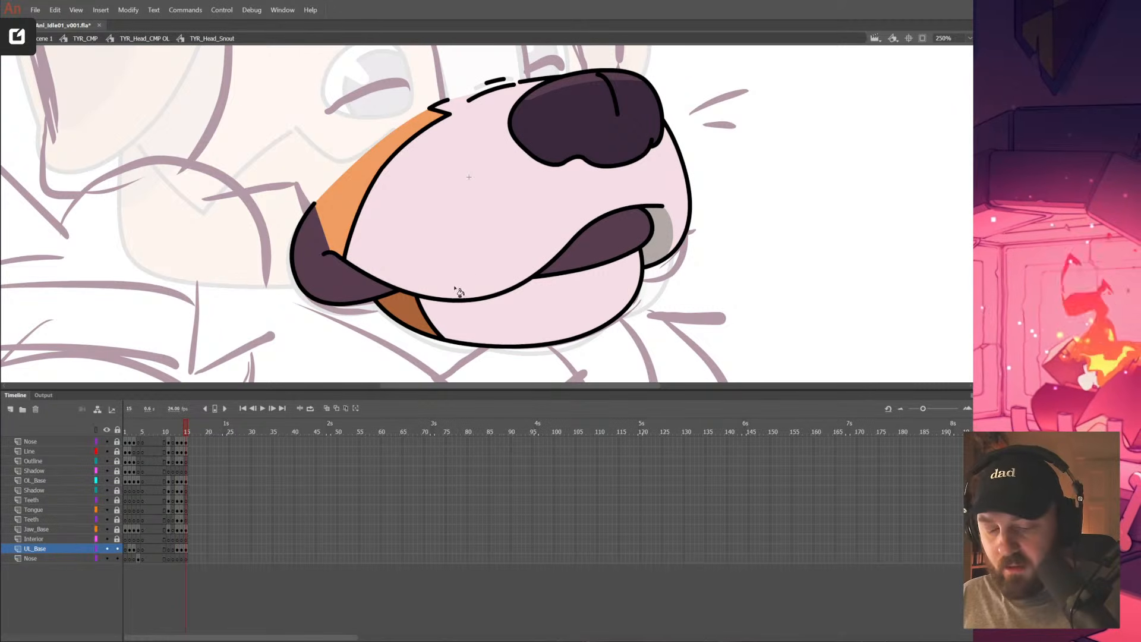
Lock UL_Base, unlock the Outline and OL_Base layers, and select OL_Base's frame 15
click(171, 462)
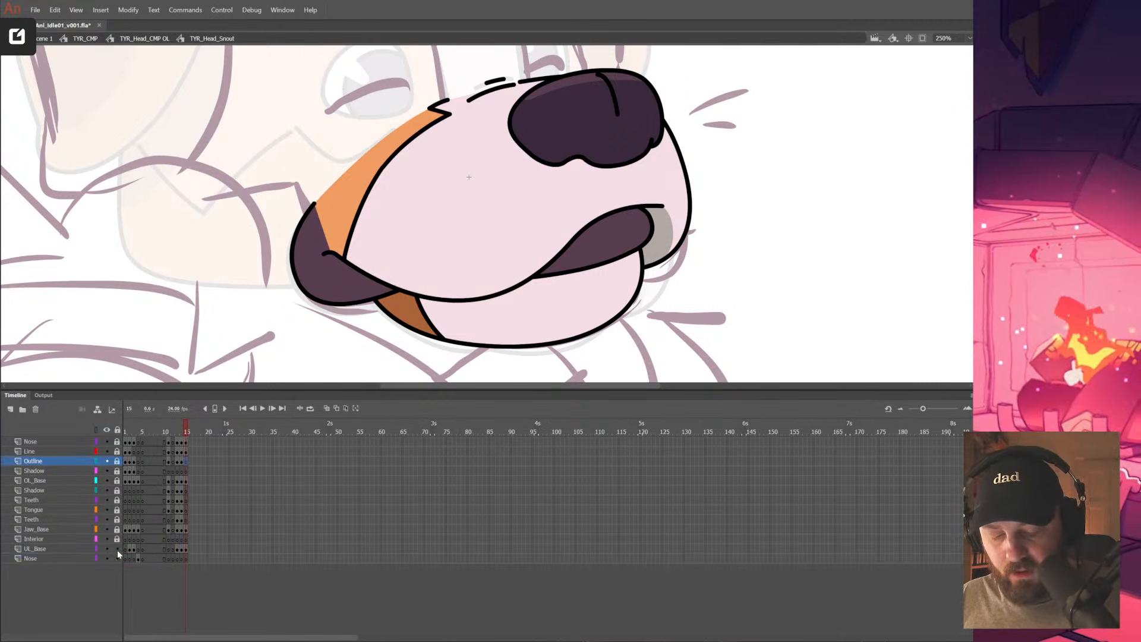
click(117, 471)
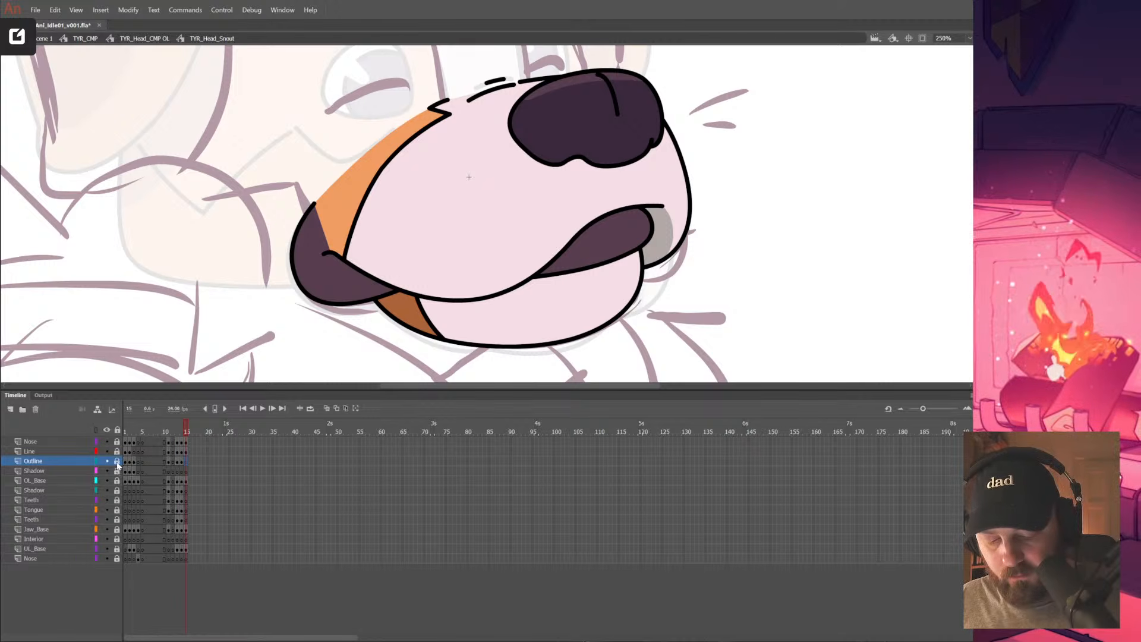
click(185, 481)
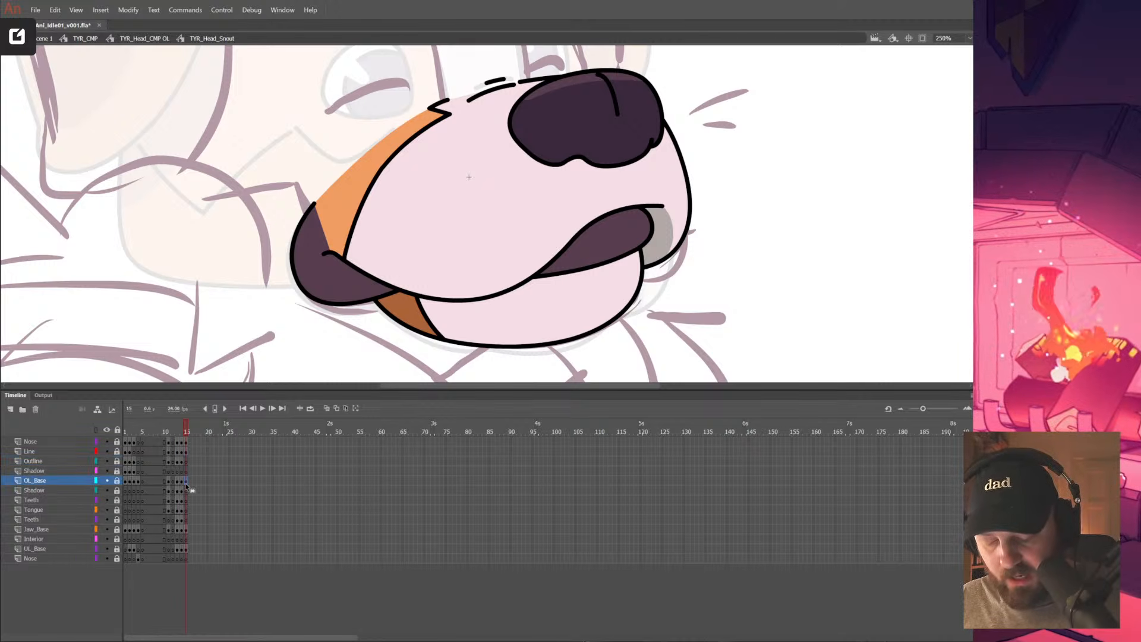
click(180, 461)
click(117, 462)
click(186, 481)
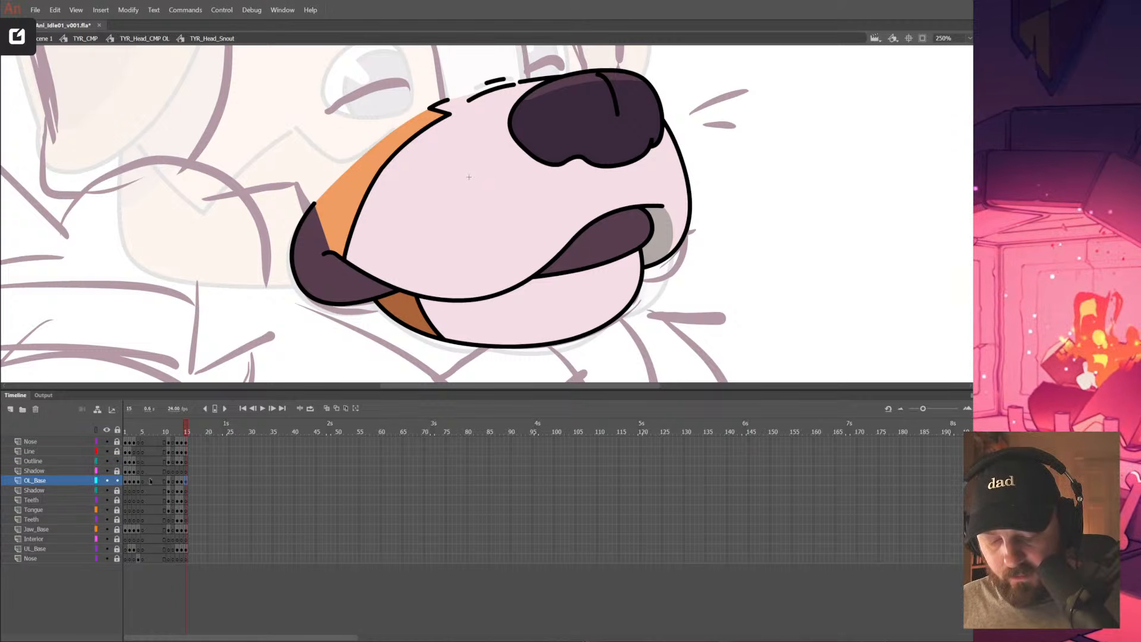
Paste OL_Base's muzzle, lip and bridge contour strokes in place on the Outline layer's frame 15, then lock Outline
key(ctrl+shift+v)
click(698, 195)
double_click(653, 206)
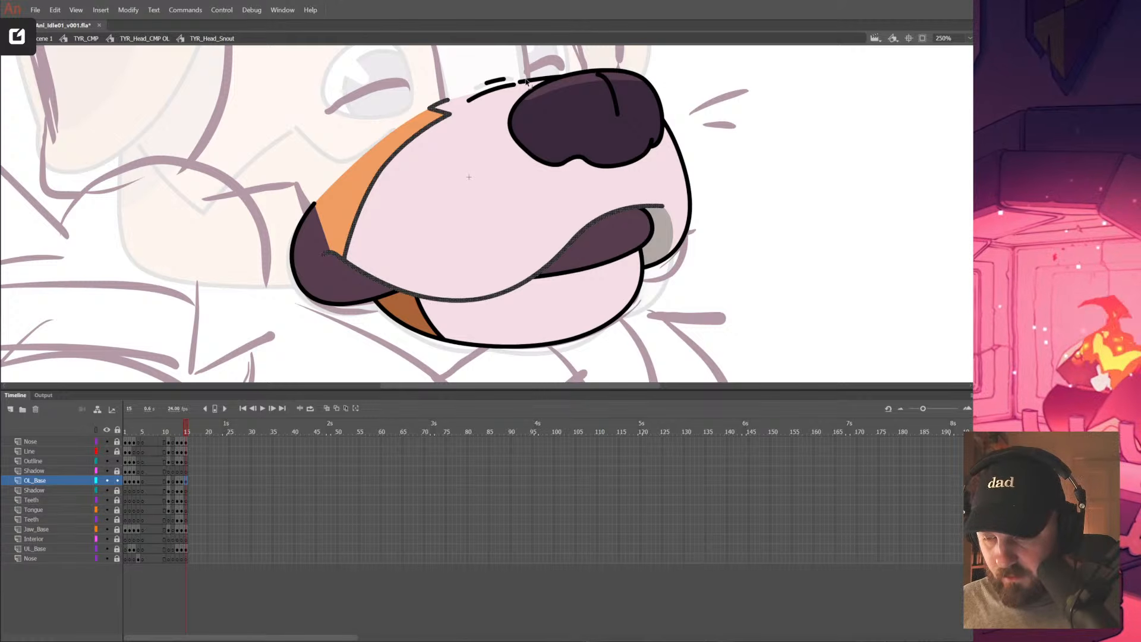
click(186, 461)
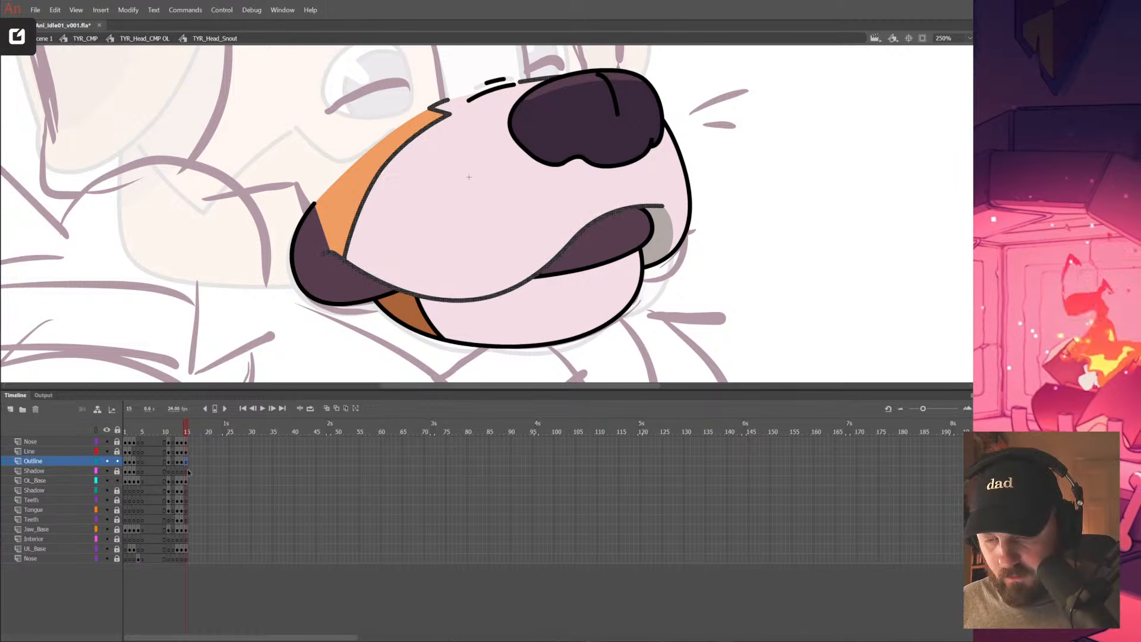
click(117, 462)
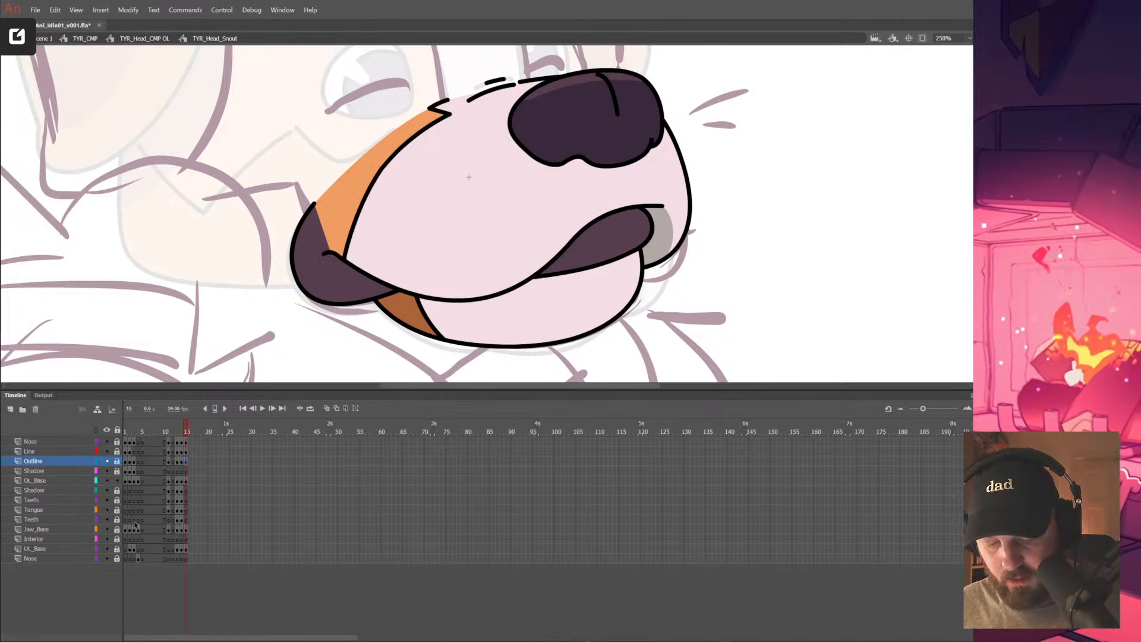
Check the mouth-corner shadow on frame 2, unlock the upper Shadow layer and select its frame 15
click(183, 482)
drag(172, 431, 129, 431)
click(335, 284)
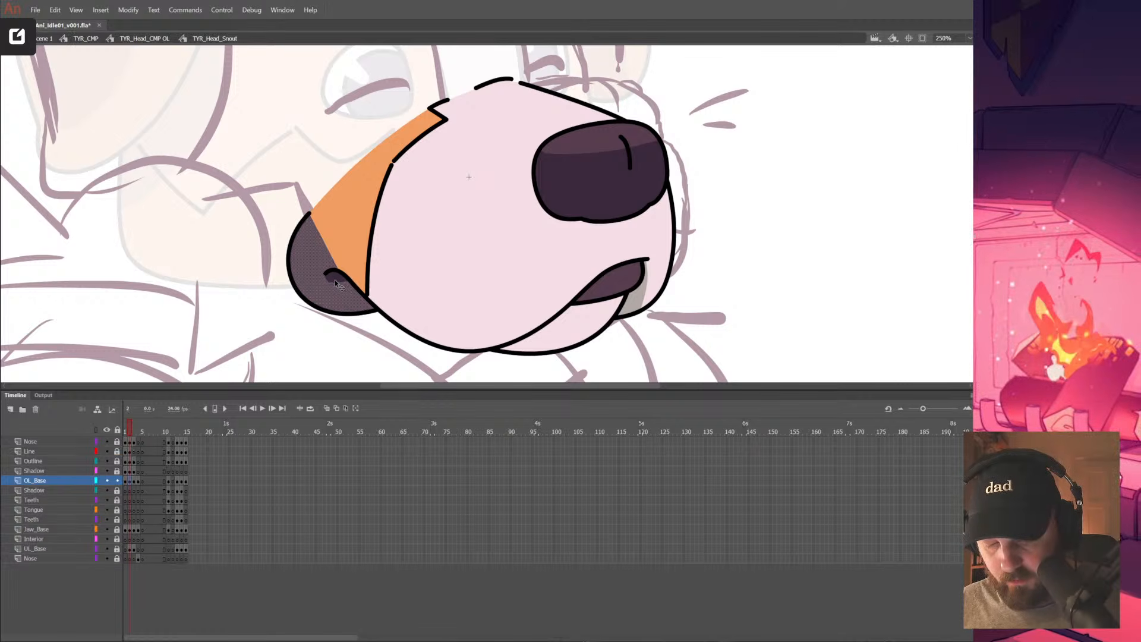
click(117, 471)
click(128, 471)
click(184, 470)
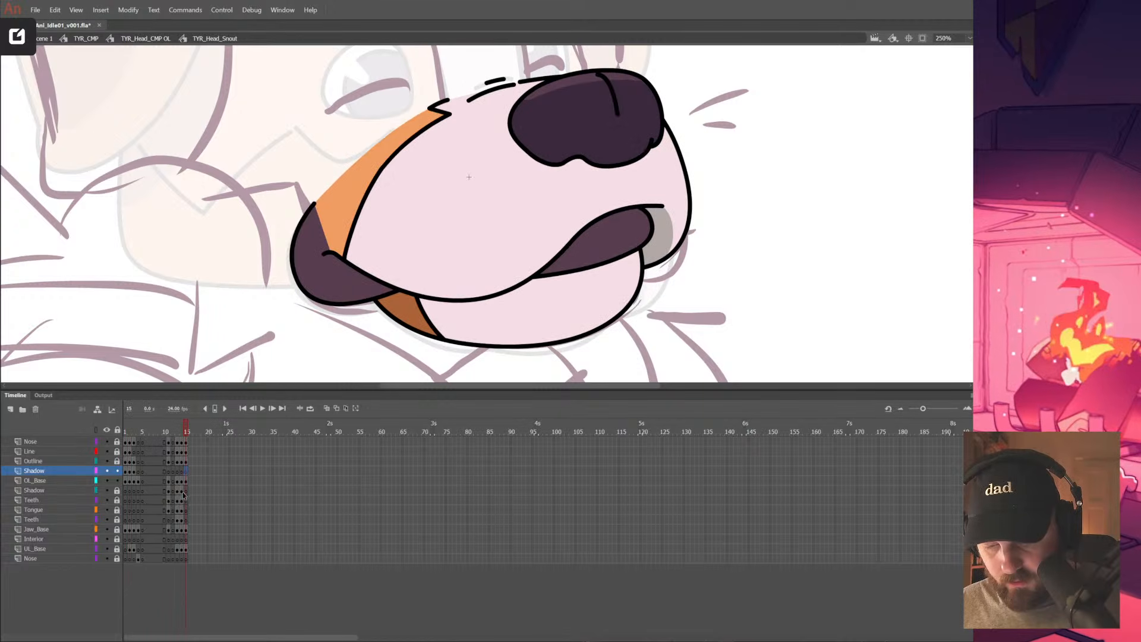
Sample the dark mouth-corner shadow colour from frame 2 and paint the same shadow under the mouth-corner line on the upper Shadow layer's frame 15
click(324, 264)
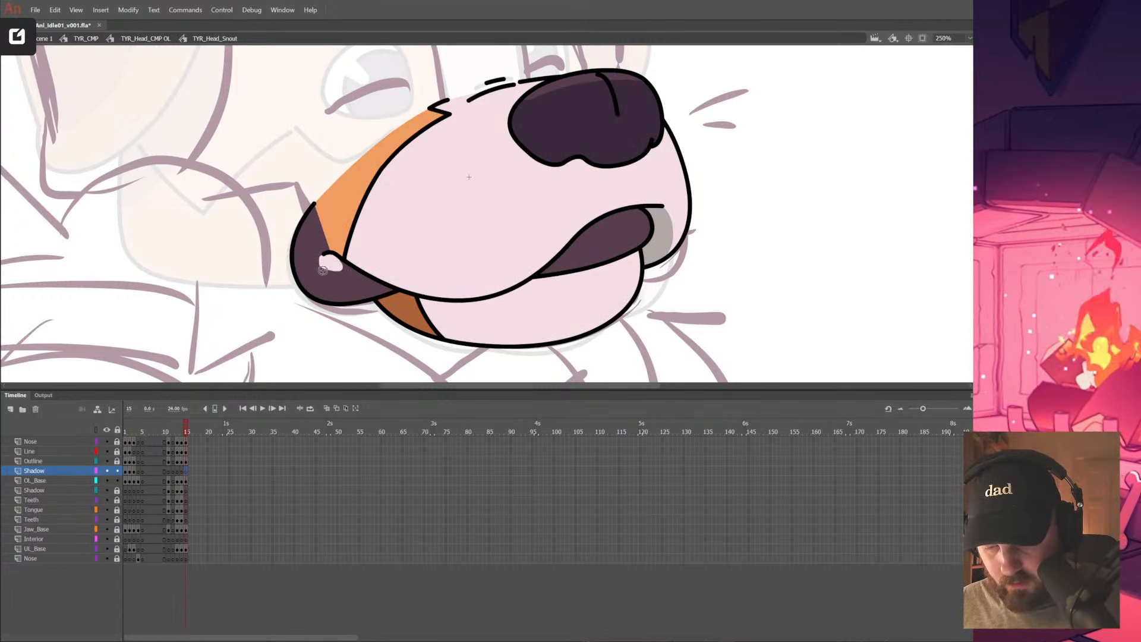
key(ctrl+z)
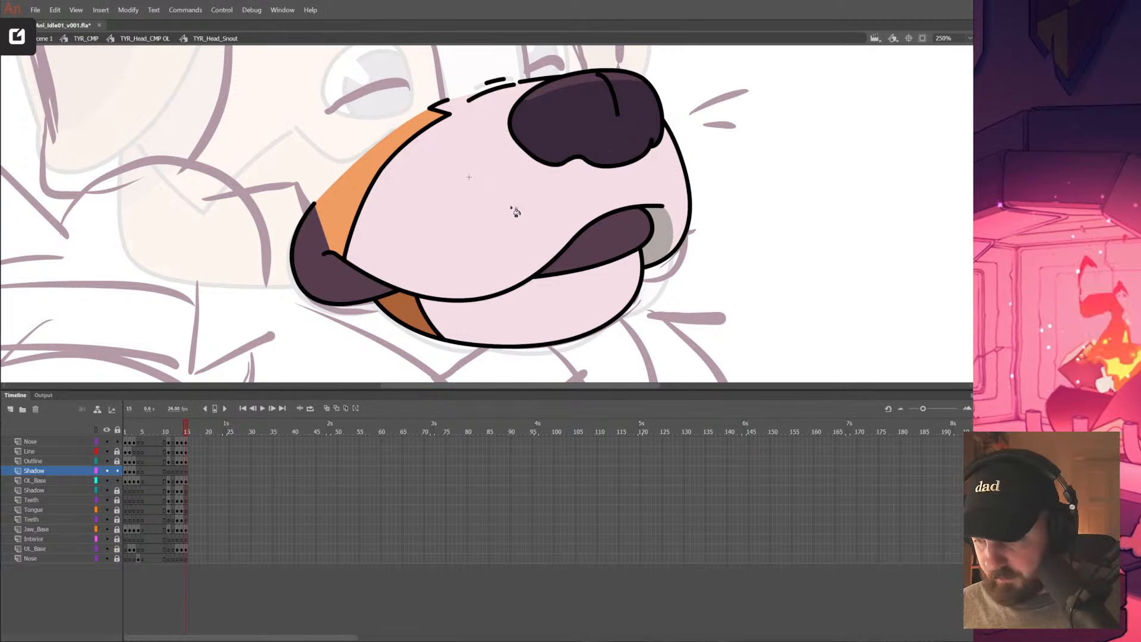
click(128, 432)
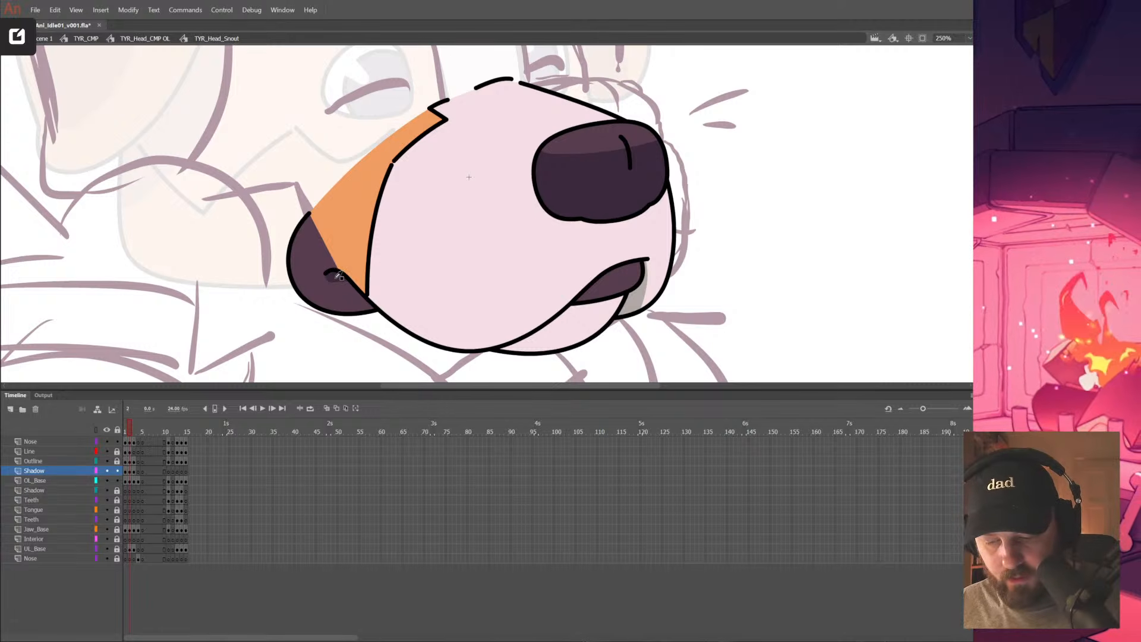
click(187, 431)
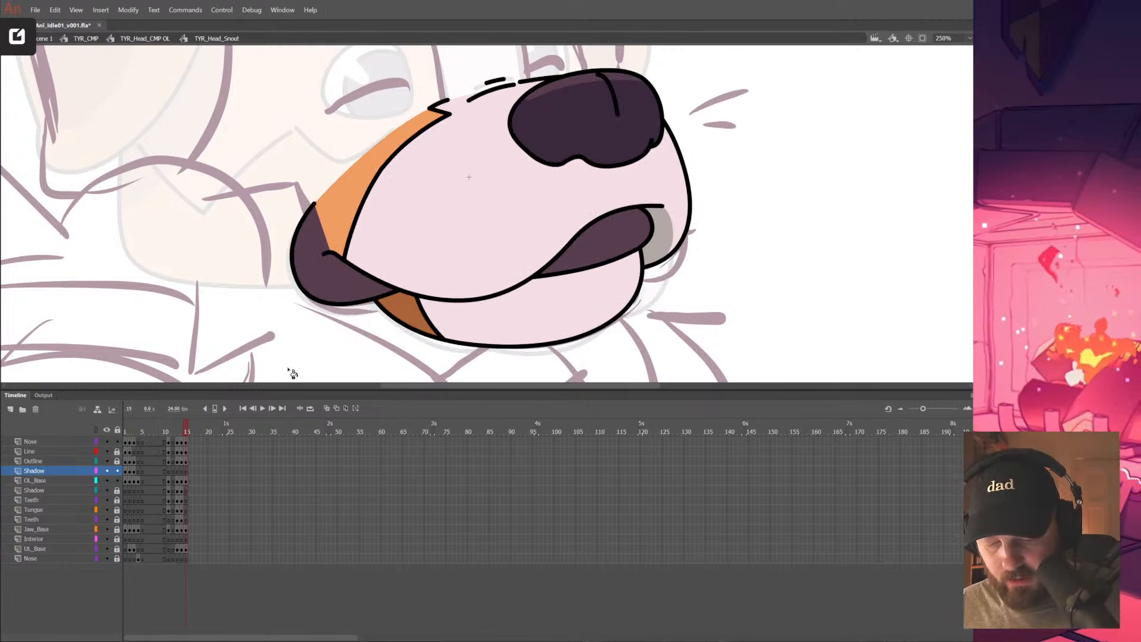
click(186, 471)
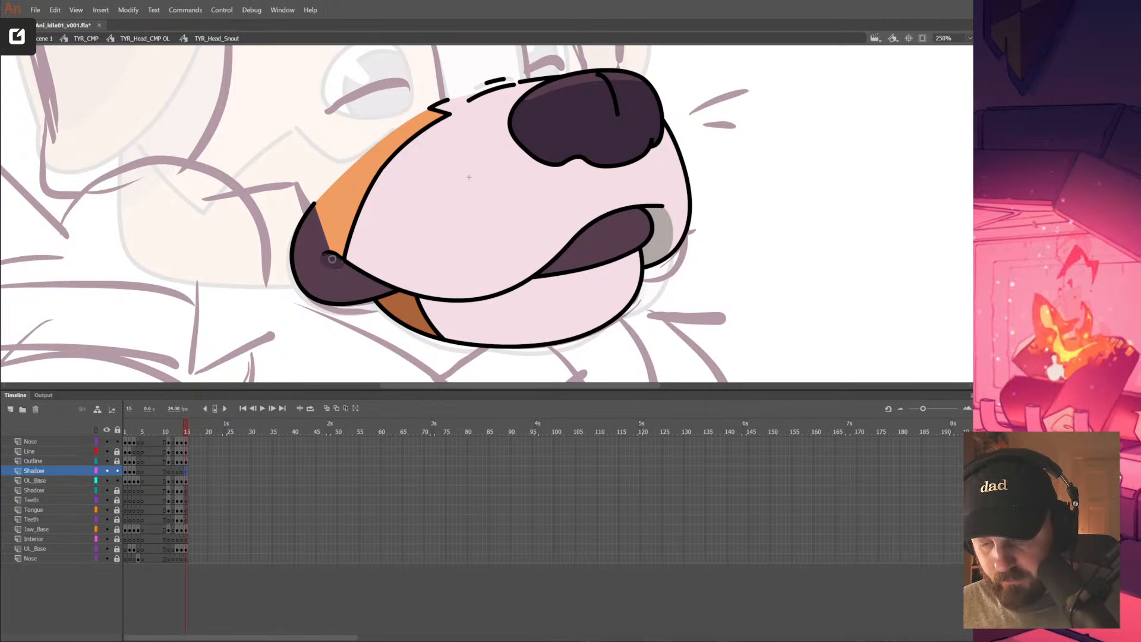
key(ctrl+equal)
key(ctrl+equal)
mouse_move(605, 108)
mouse_down()
mouse_move(611, 143)
mouse_move(657, 149)
mouse_move(649, 127)
mouse_move(578, 126)
mouse_move(602, 142)
mouse_move(654, 143)
mouse_move(652, 132)
mouse_move(596, 119)
mouse_move(644, 149)
mouse_up()
key(ctrl+z)
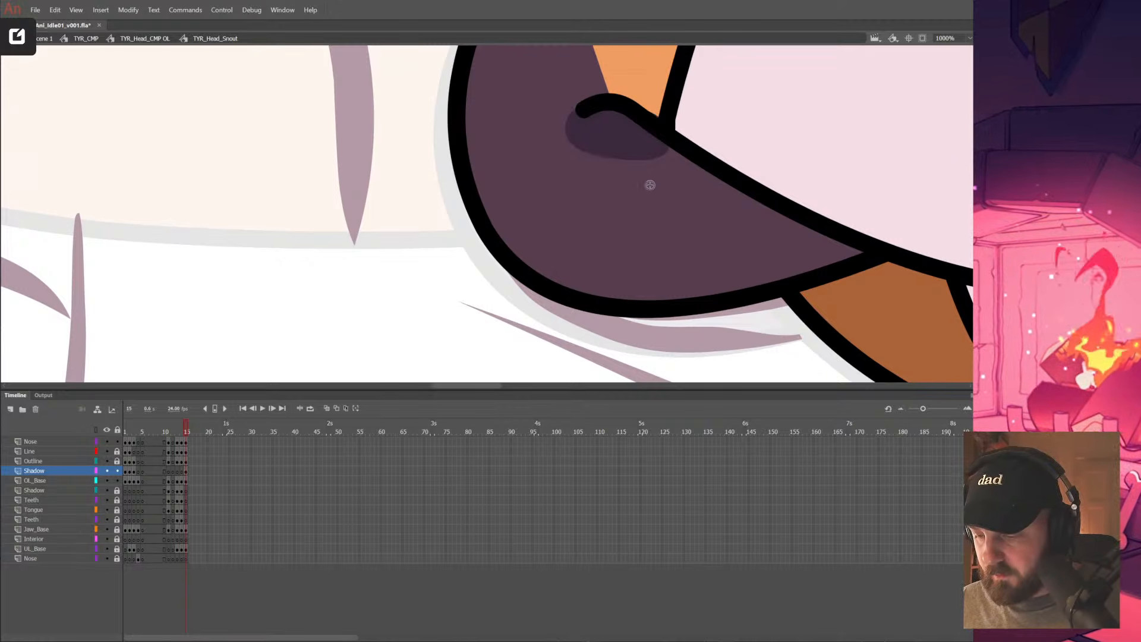
Lock the remaining unlocked layers of the snout symbol and save the file
key(ctrl+minus)
key(ctrl+minus)
key(ctrl+minus)
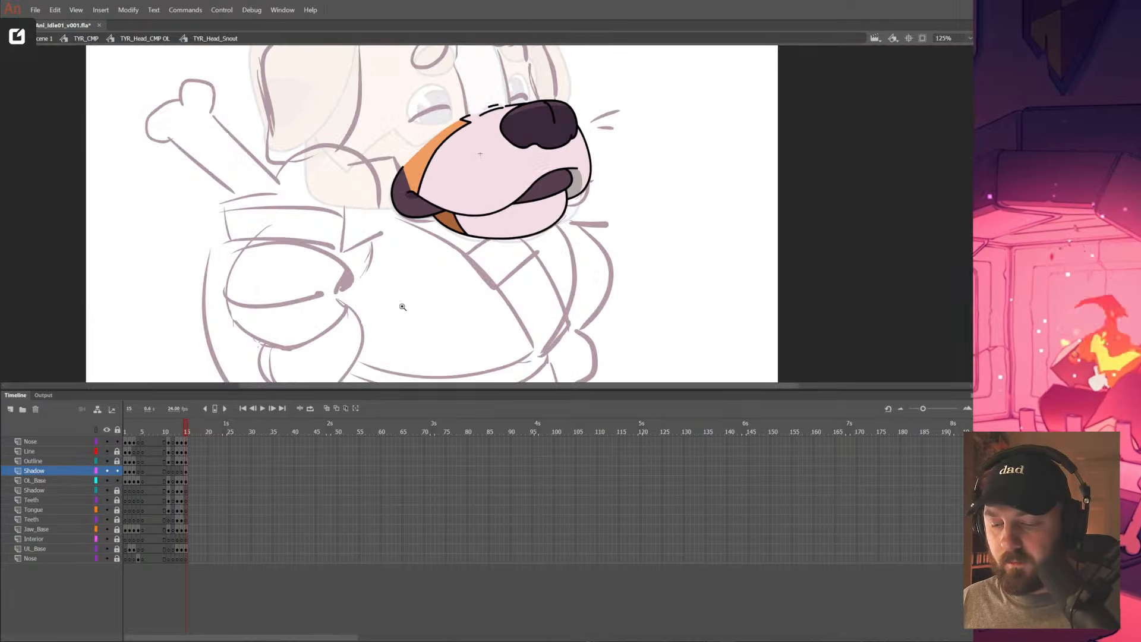
drag(410, 310, 423, 332)
drag(118, 480, 120, 452)
key(ctrl+s)
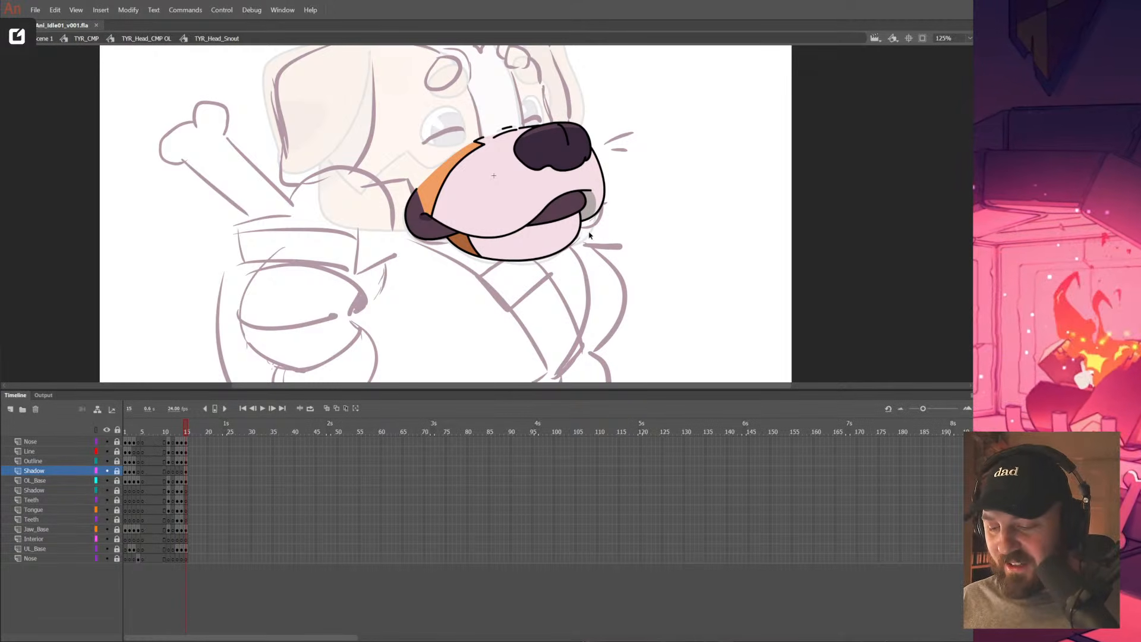
drag(582, 263, 585, 301)
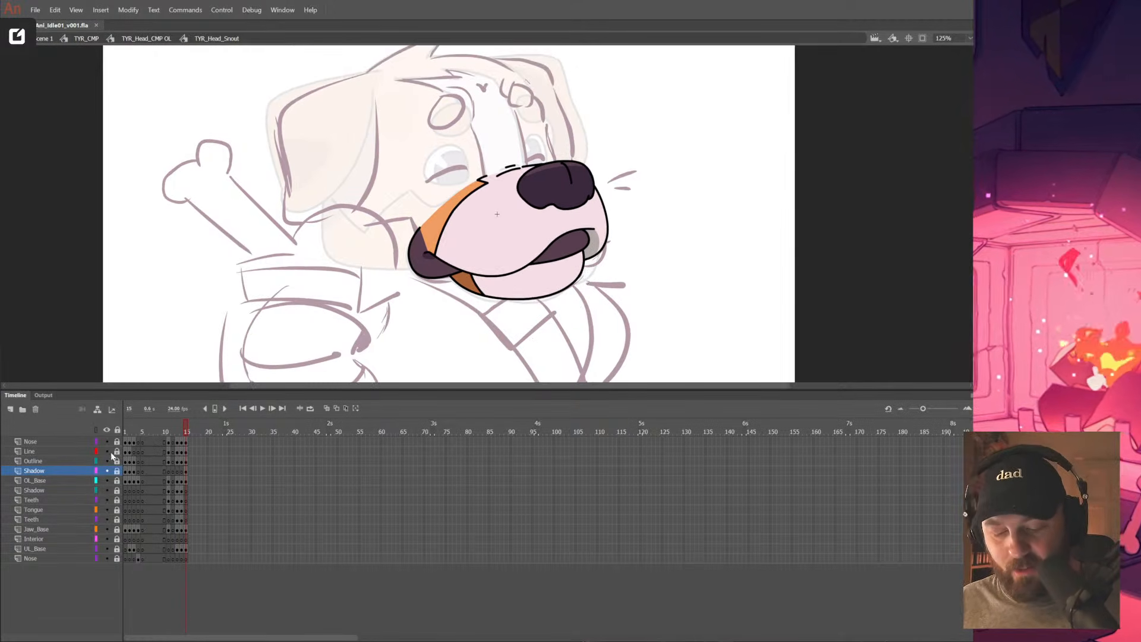
Return to TYR_Head_CMP OL and up to TYR_CMP, setting the snout instances to display the new frame 15 pose
double_click(648, 224)
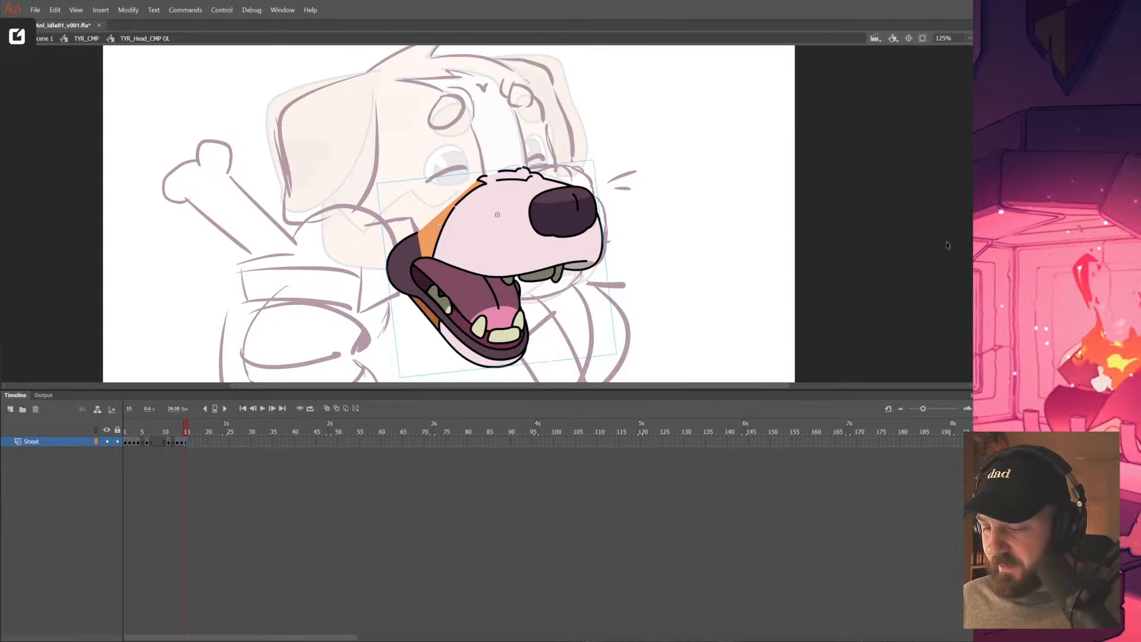
click(969, 239)
click(777, 290)
drag(640, 288, 653, 318)
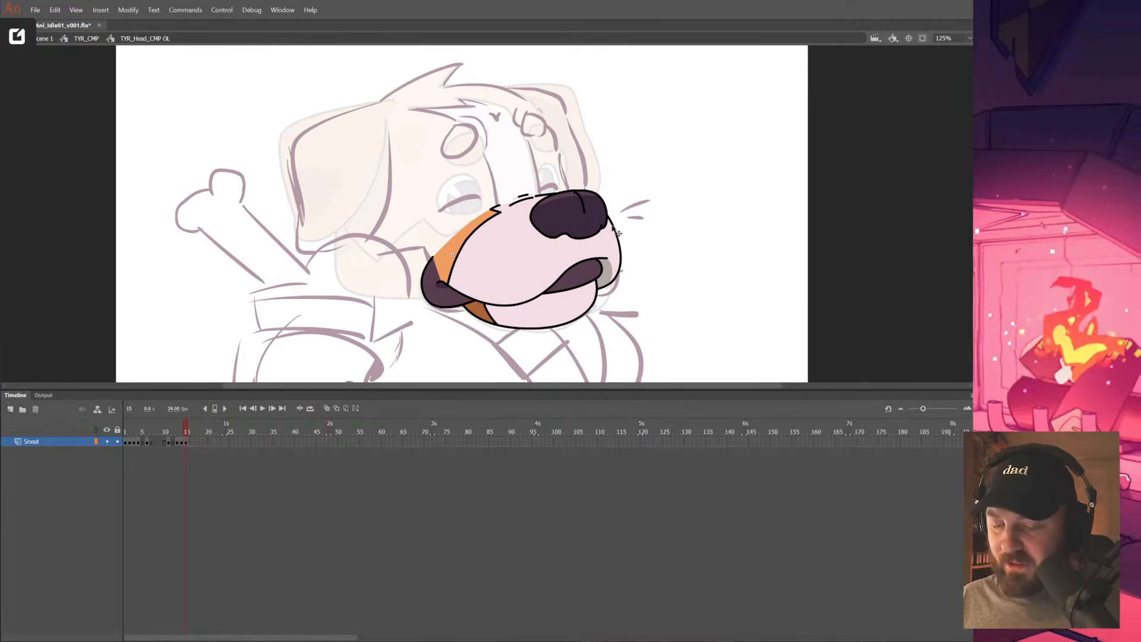
double_click(686, 217)
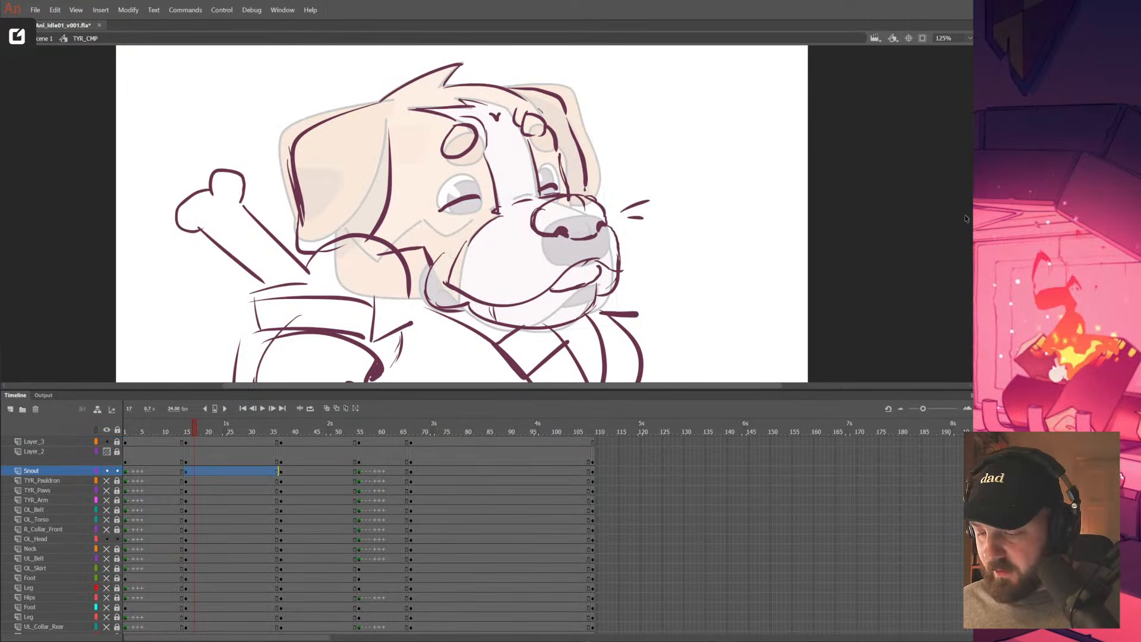
click(747, 280)
Turn the Snout layer inside TYR_Head_CMP into a guide layer, return to TYR_CMP and save the file
click(497, 174)
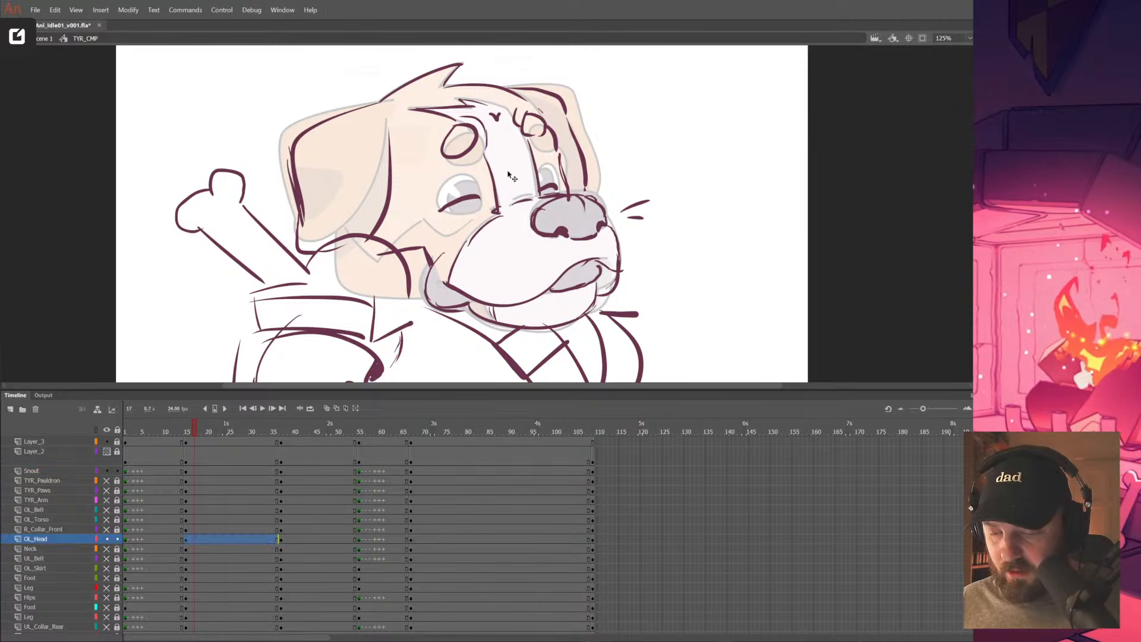
double_click(511, 176)
click(513, 178)
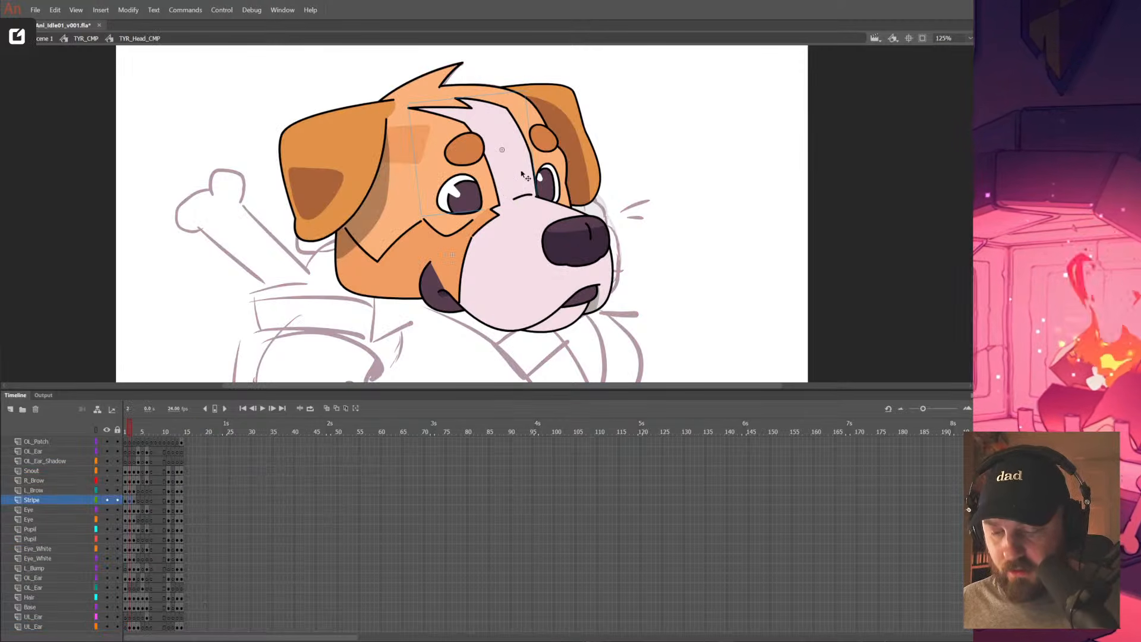
click(668, 126)
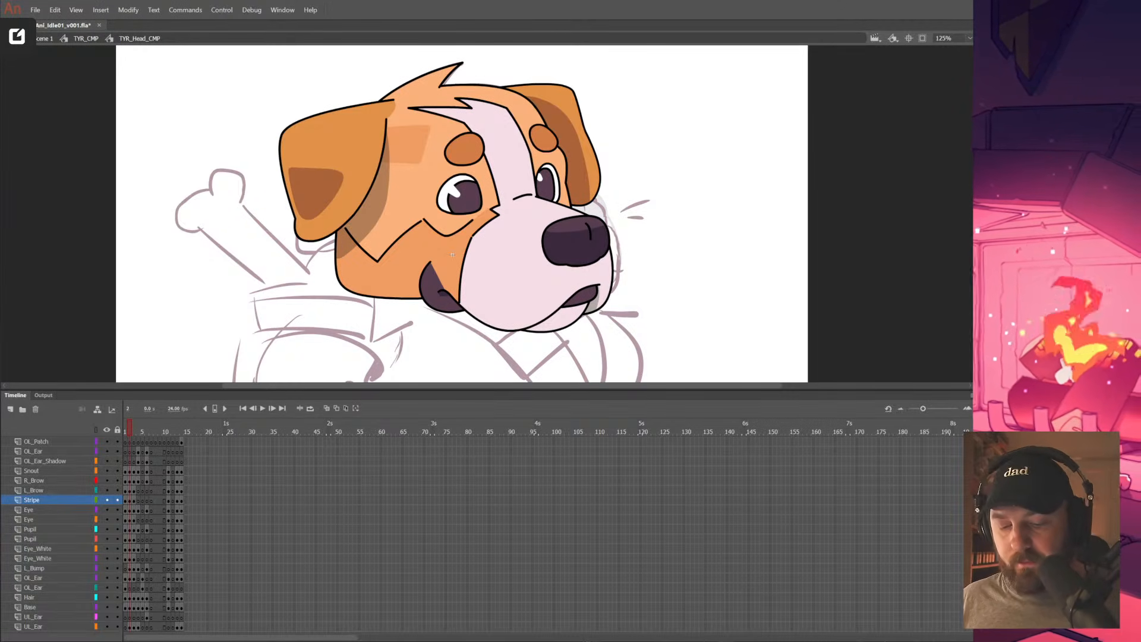
double_click(683, 212)
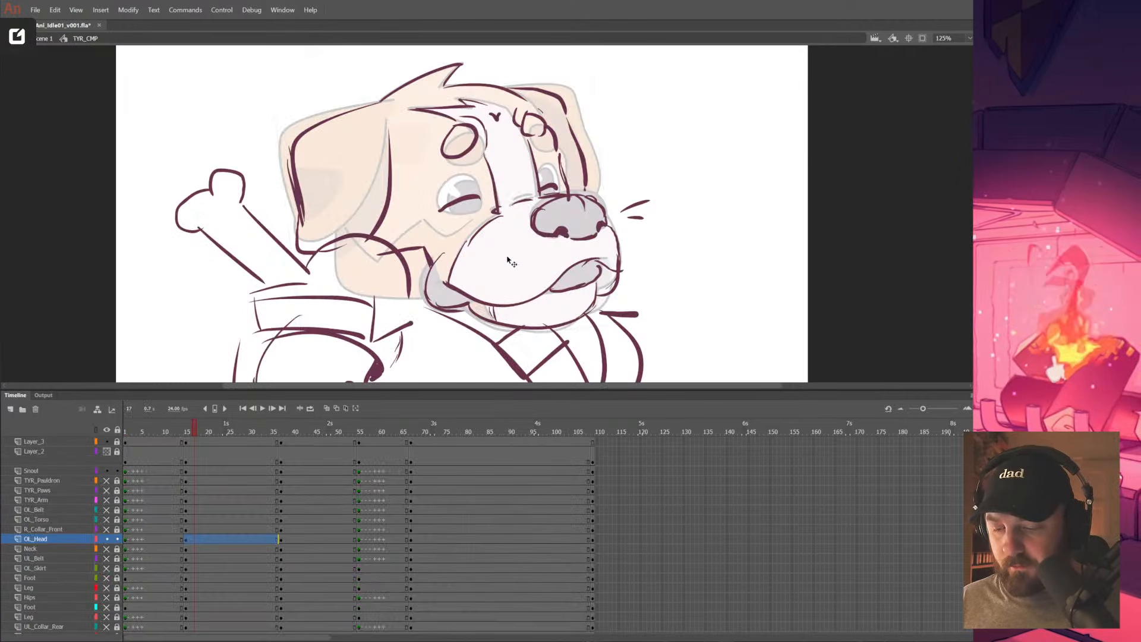
double_click(435, 209)
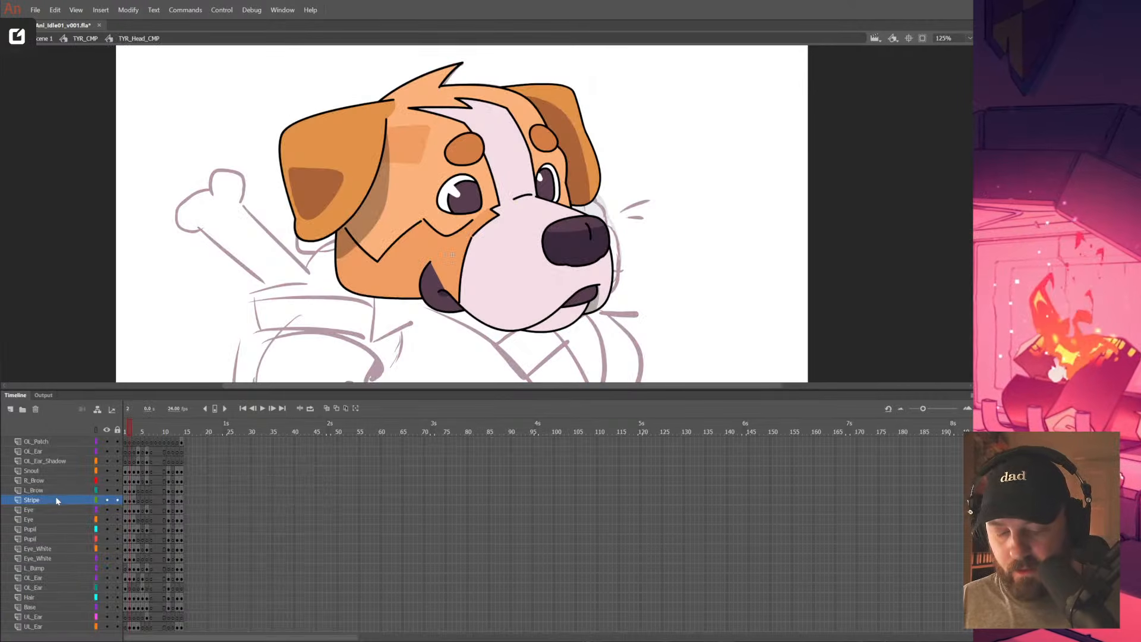
click(49, 471)
right_click(49, 472)
click(77, 321)
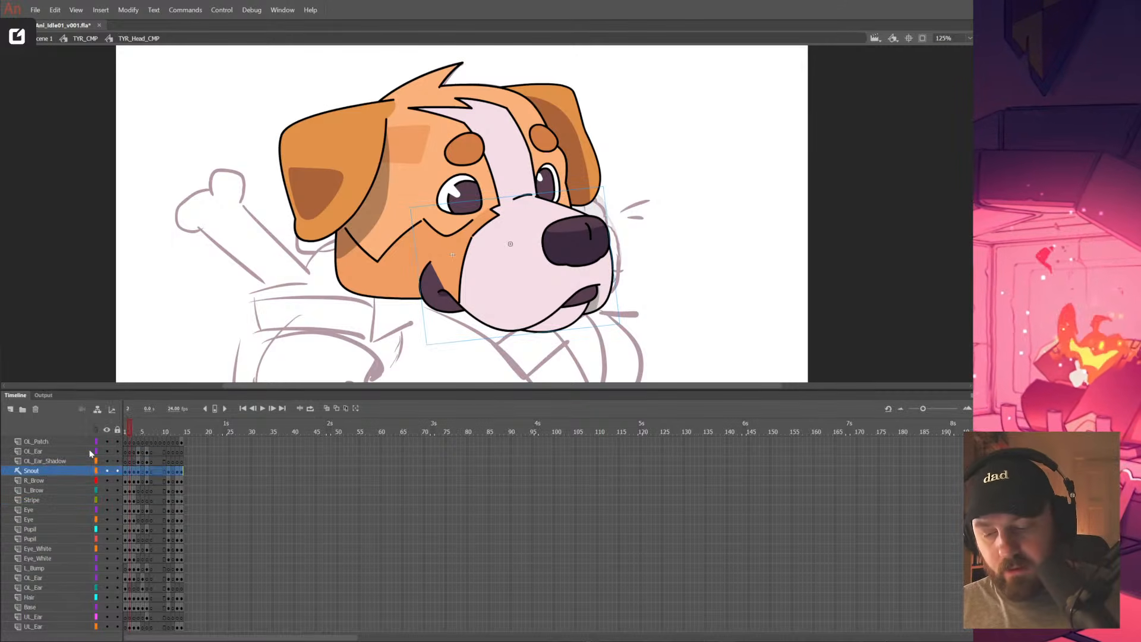
double_click(748, 162)
key(ctrl+s)
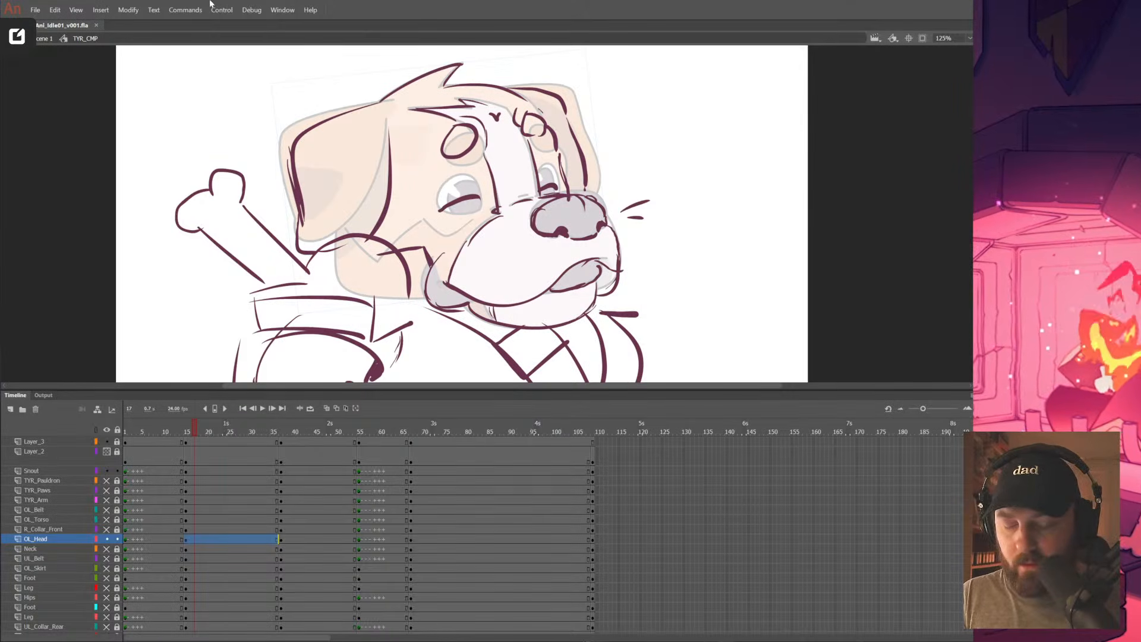
click(558, 220)
double_click(556, 259)
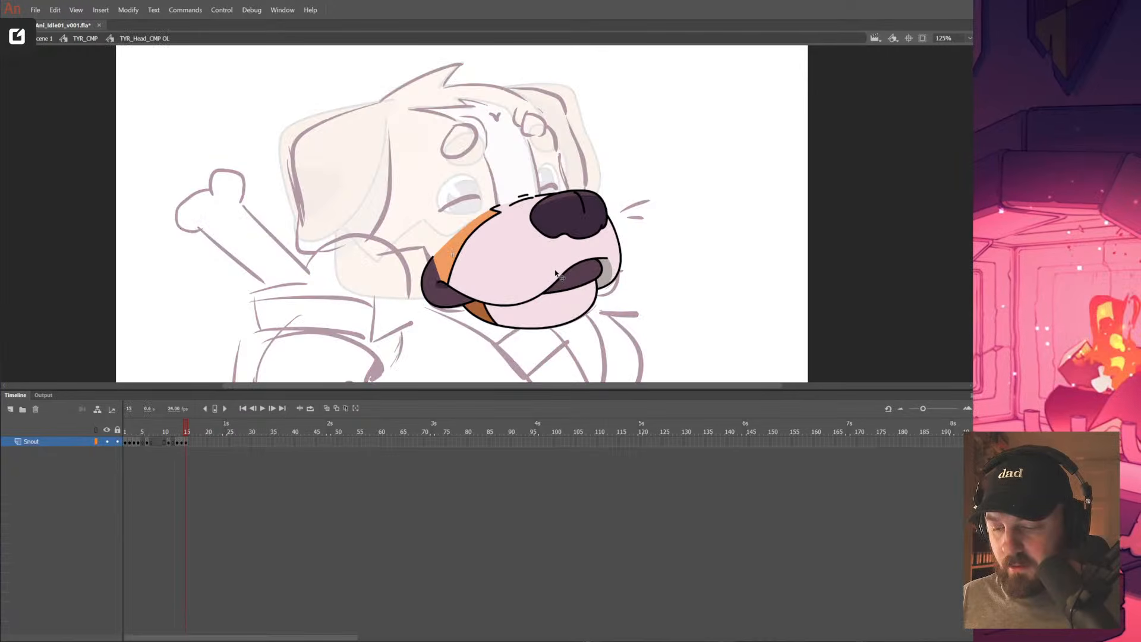
mouse_move(649, 89)
mouse_down()
mouse_move(651, 155)
mouse_move(641, 146)
mouse_move(721, 136)
mouse_move(731, 95)
mouse_move(734, 144)
mouse_up()
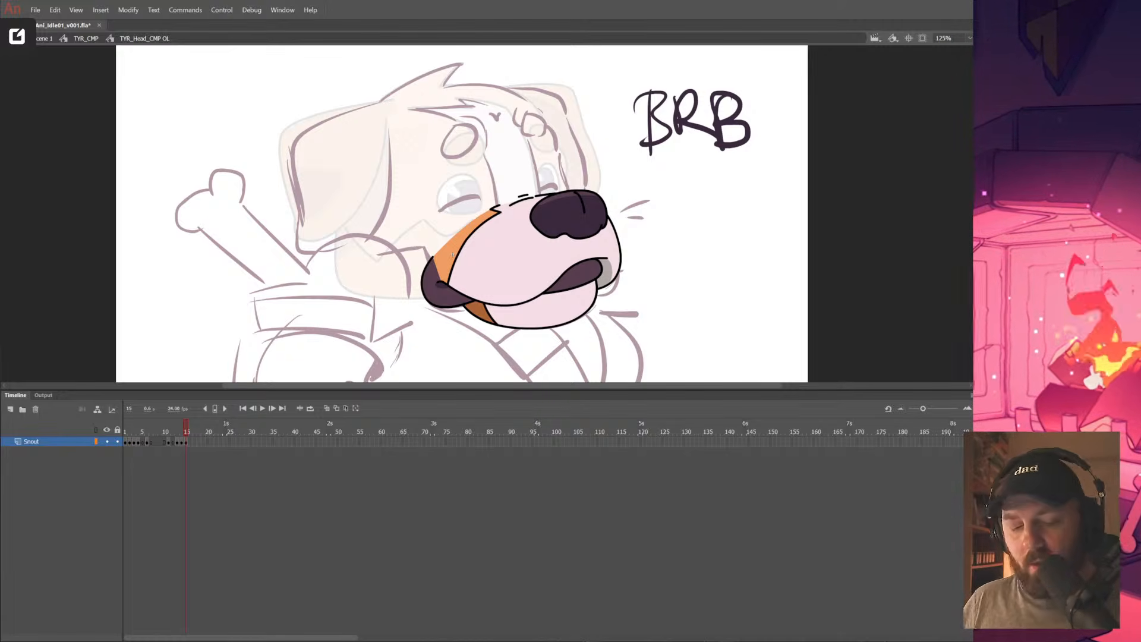
key(ctrl+a)
key(e)
mouse_move(641, 99)
mouse_down()
mouse_move(658, 129)
mouse_move(672, 144)
mouse_move(720, 84)
mouse_move(707, 148)
mouse_move(736, 122)
mouse_move(734, 168)
mouse_move(749, 146)
mouse_move(721, 101)
mouse_move(708, 135)
mouse_up()
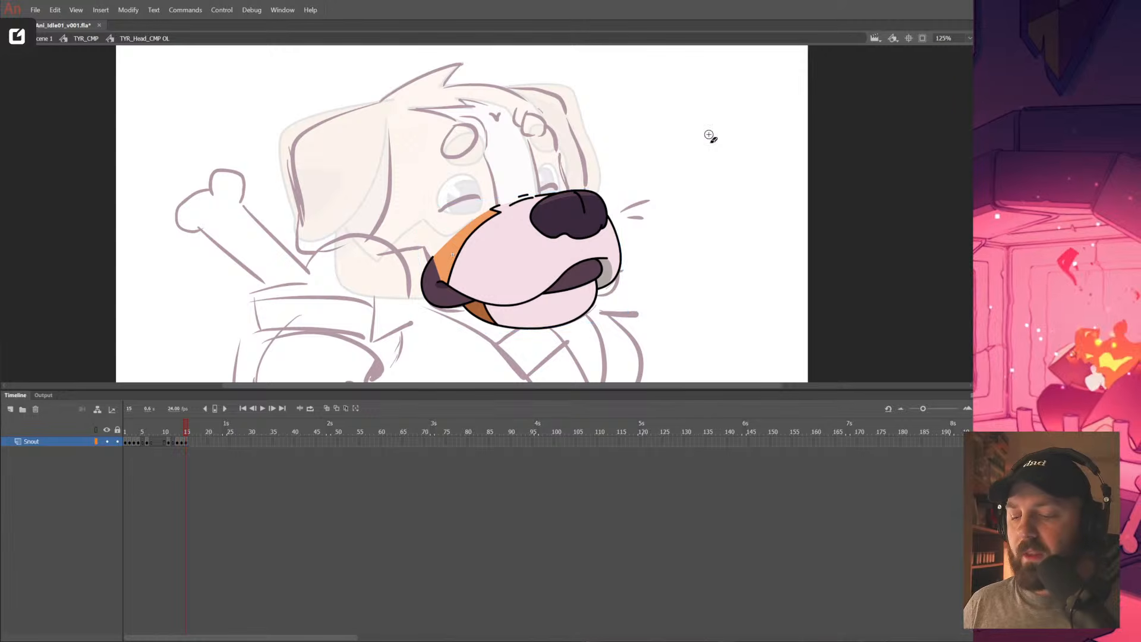
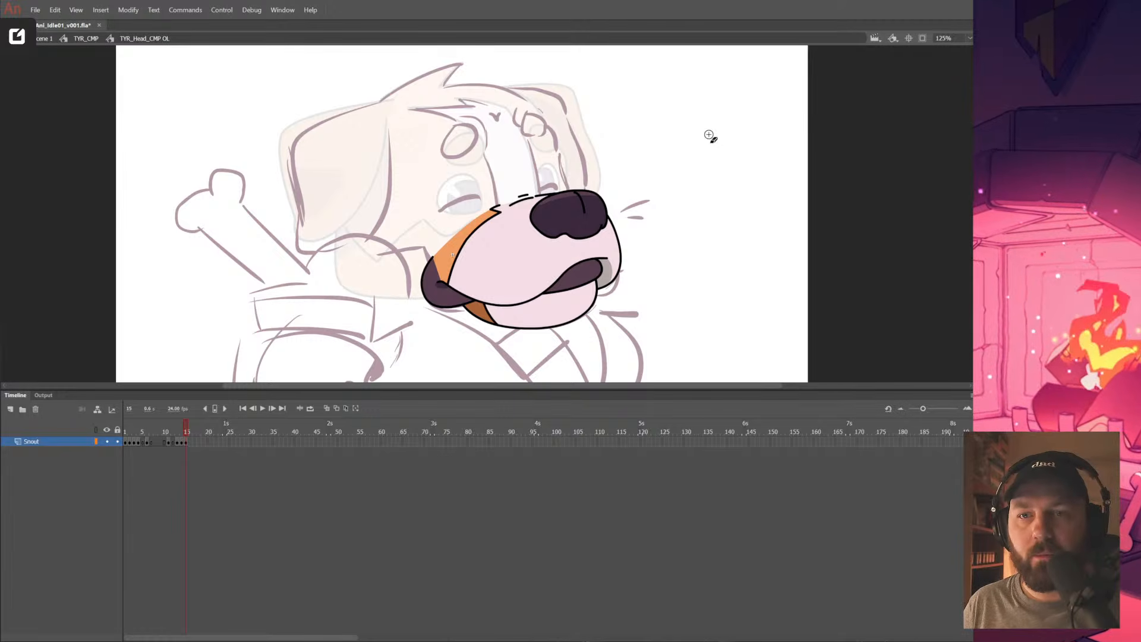
mouse_move(185, 431)
mouse_down()
mouse_move(138, 458)
mouse_move(198, 455)
mouse_move(186, 454)
mouse_up()
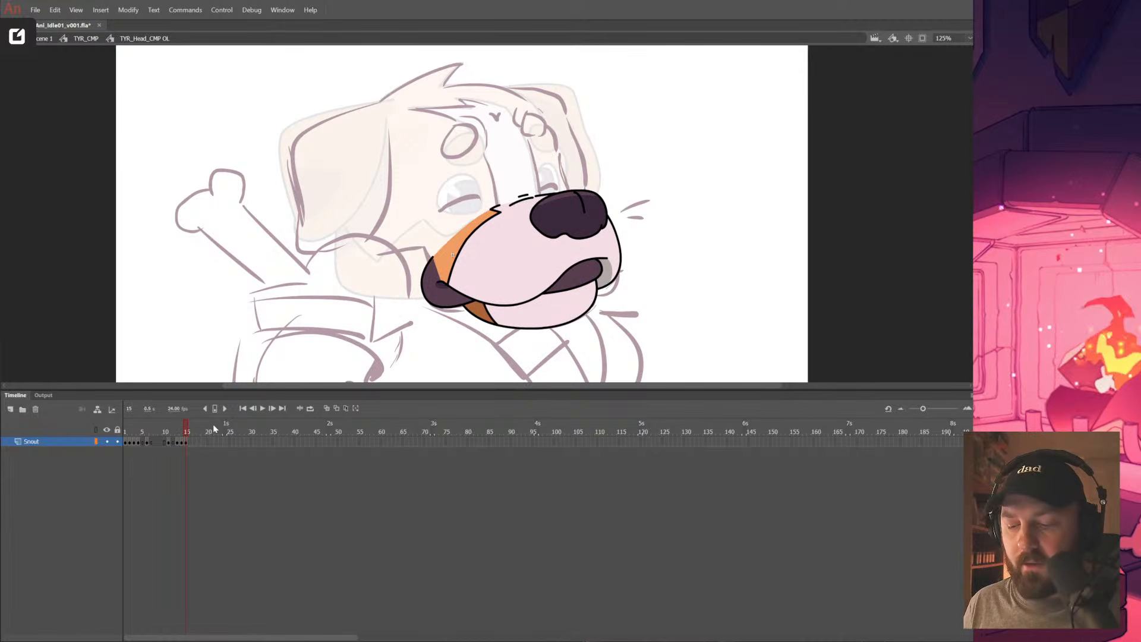
double_click(699, 288)
Enlarge the stage area, open the TYR_Head_CMP head symbol and show all its layers as outlines over the sketch
drag(653, 385, 659, 502)
drag(188, 532, 278, 572)
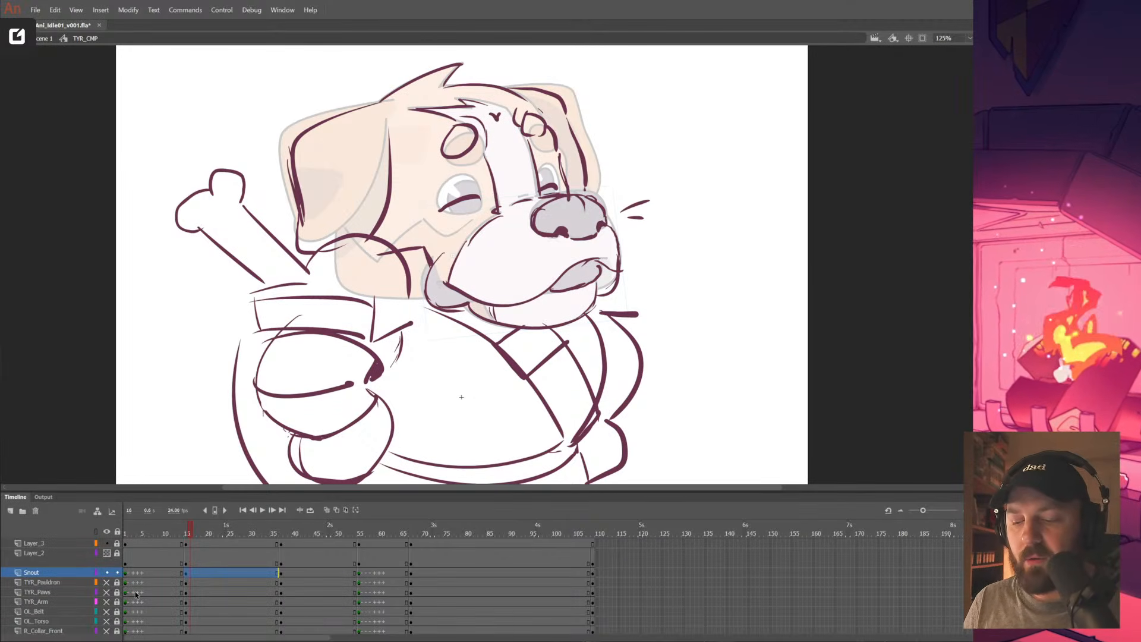
click(481, 188)
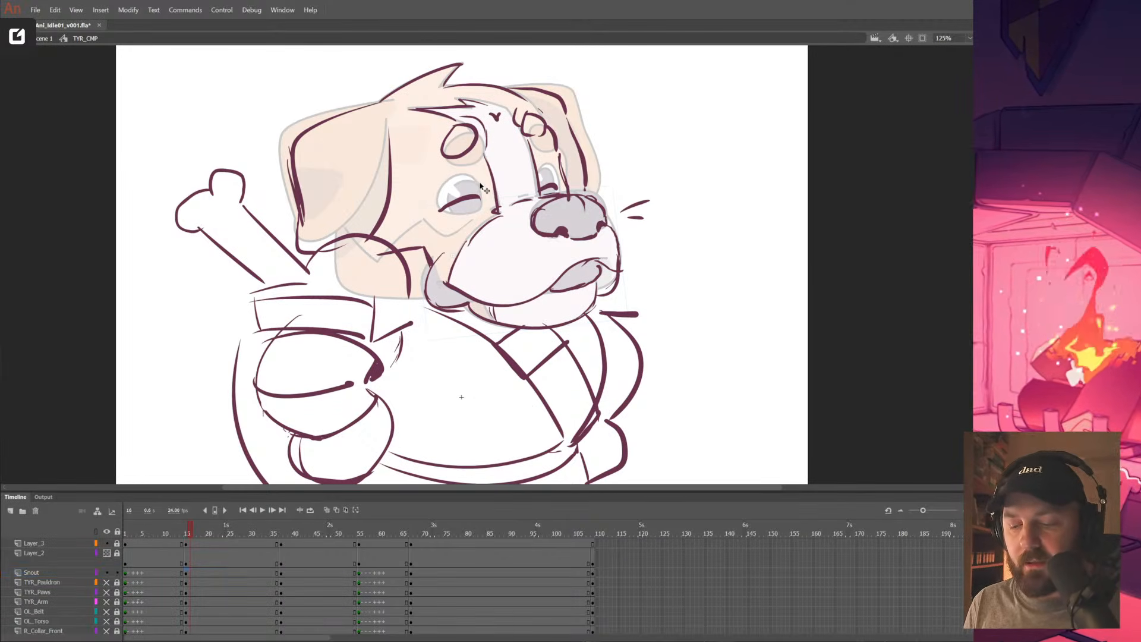
double_click(481, 188)
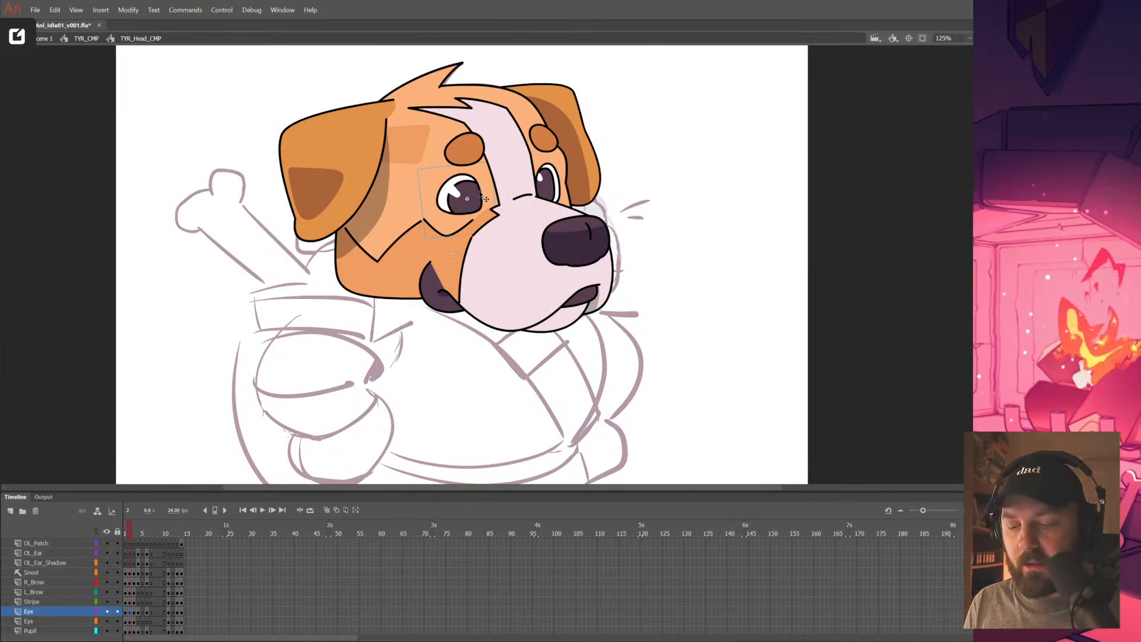
click(96, 532)
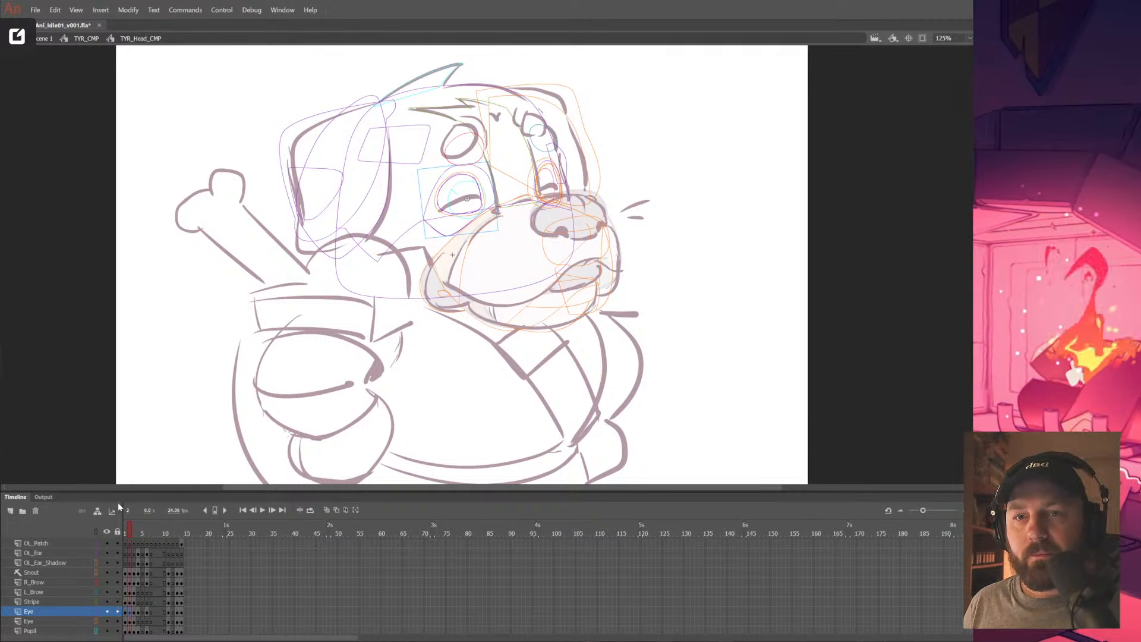
Open the TYR_Head_Eye symbol of the larger eye and go to its frame 1
click(469, 206)
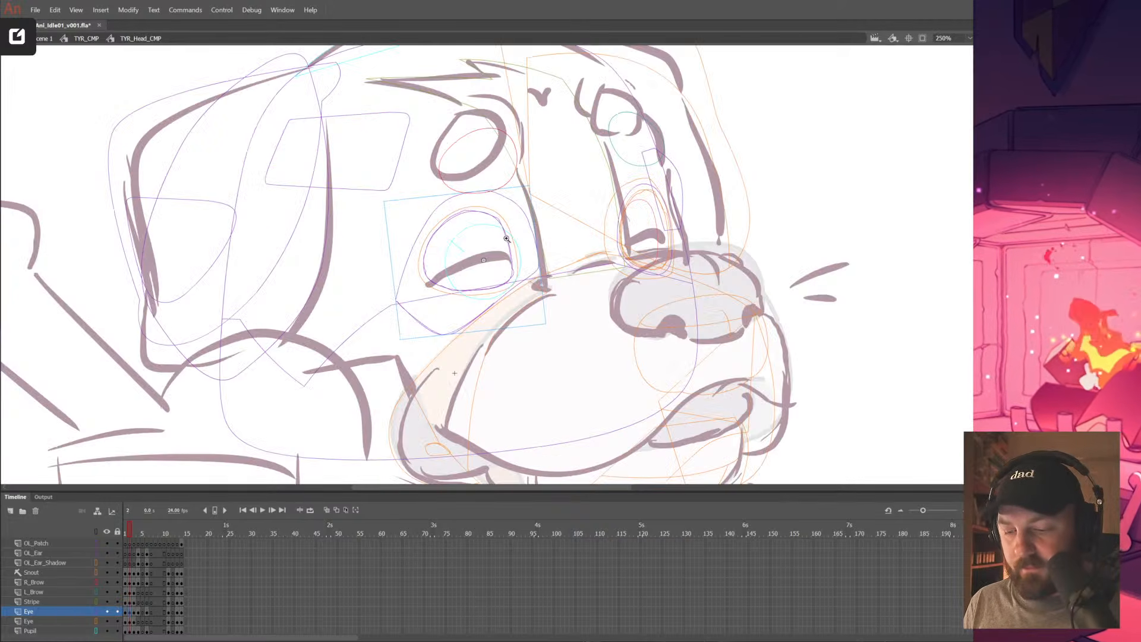
double_click(506, 236)
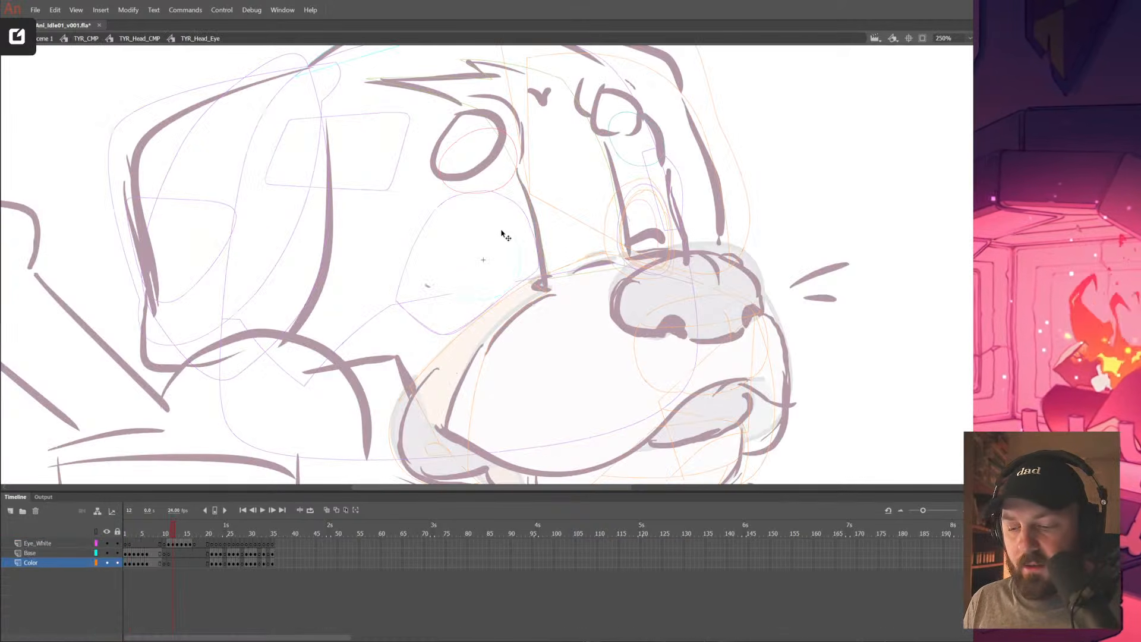
drag(172, 532, 123, 564)
click(487, 277)
drag(444, 306, 503, 306)
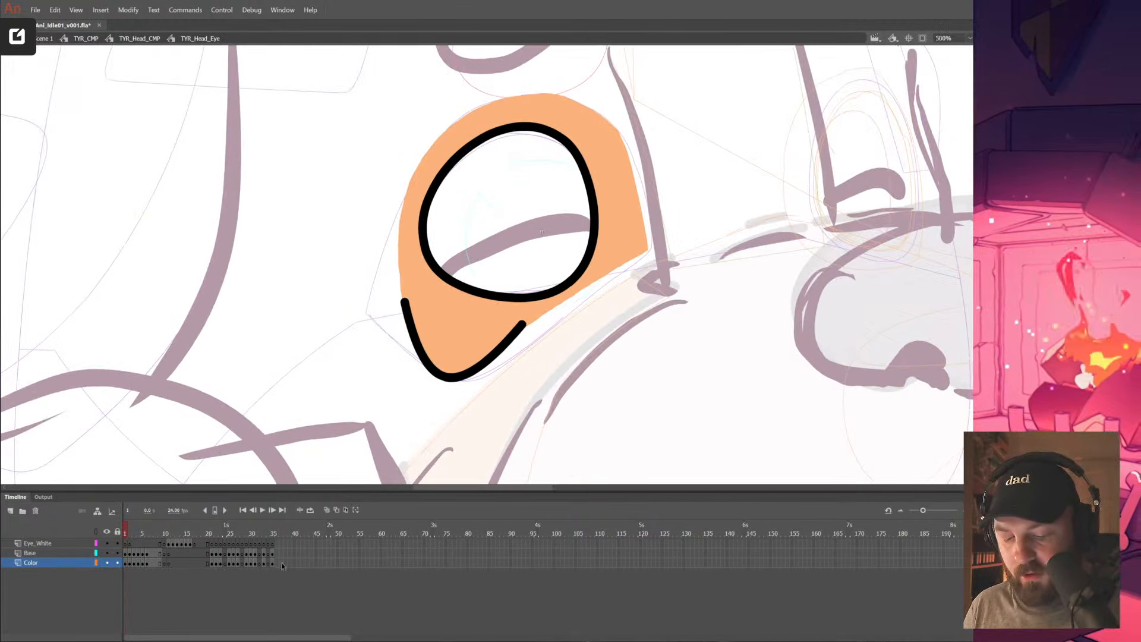
Add blank keyframes at frame 41 on Eye_White, Base and Color, and paste Base's frame 2 strokes in place on Base's frame 41
drag(299, 543, 278, 565)
key(F7)
key(F7)
drag(129, 553, 142, 554)
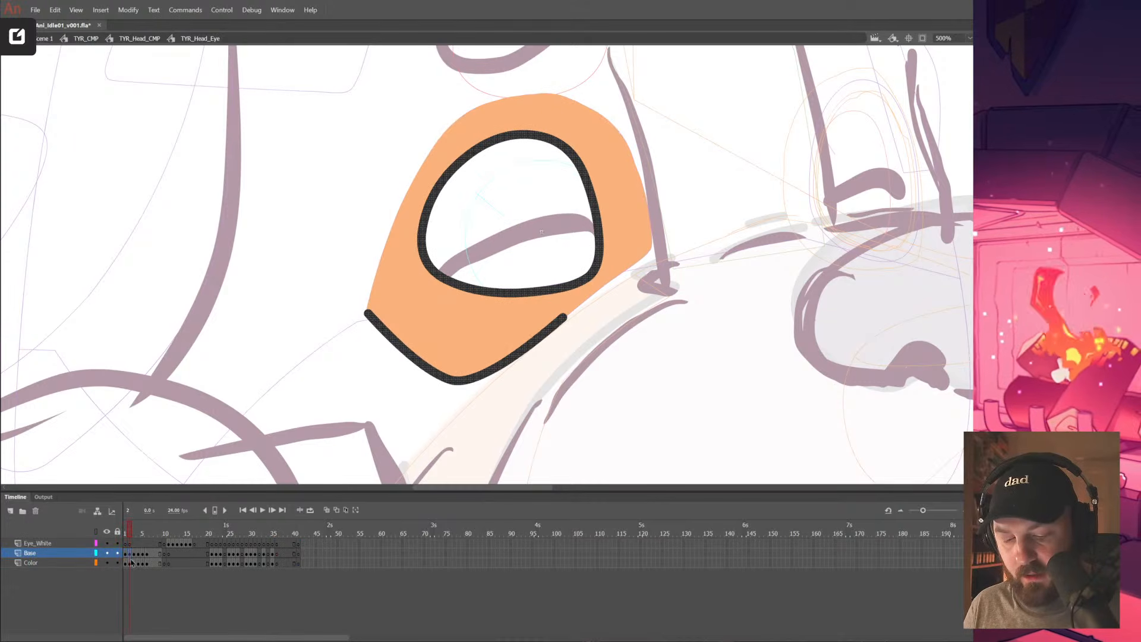
click(299, 553)
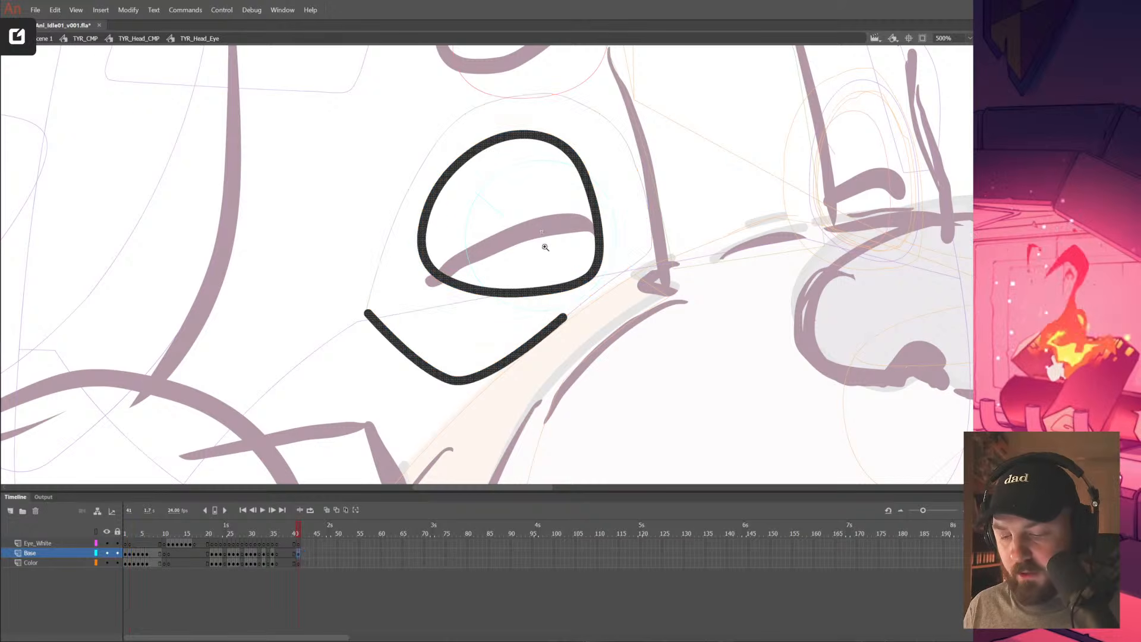
Delete the round eye outline strokes on the Base layer's frame 41
double_click(529, 307)
alt+click(531, 310)
alt+click(532, 310)
drag(484, 345, 511, 468)
drag(495, 198, 541, 248)
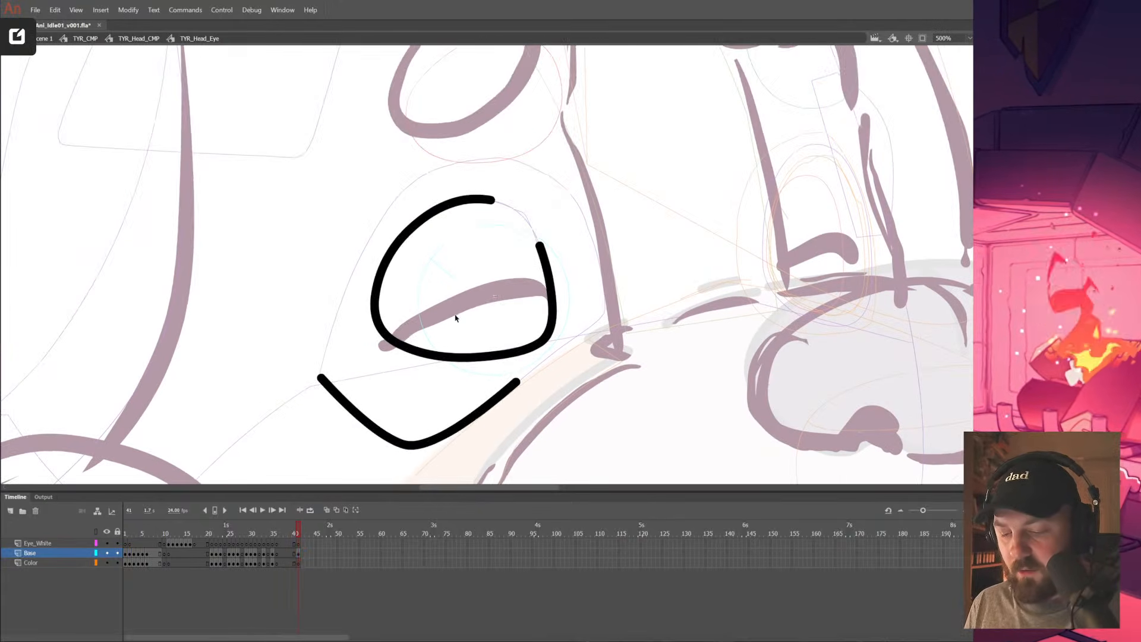
click(546, 262)
key(Delete)
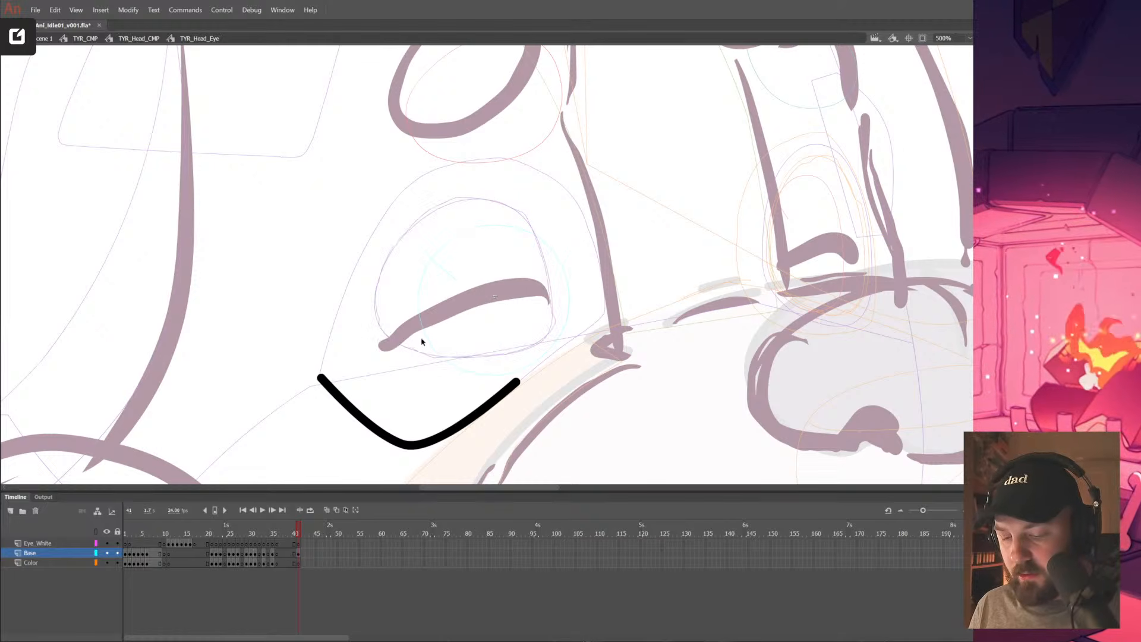
Draw a curved closed-eyelid line over the sketch on Base's frame 41 and flatten the cheek curve below it
drag(383, 345, 550, 299)
key(v)
drag(564, 342, 562, 352)
drag(516, 421, 526, 379)
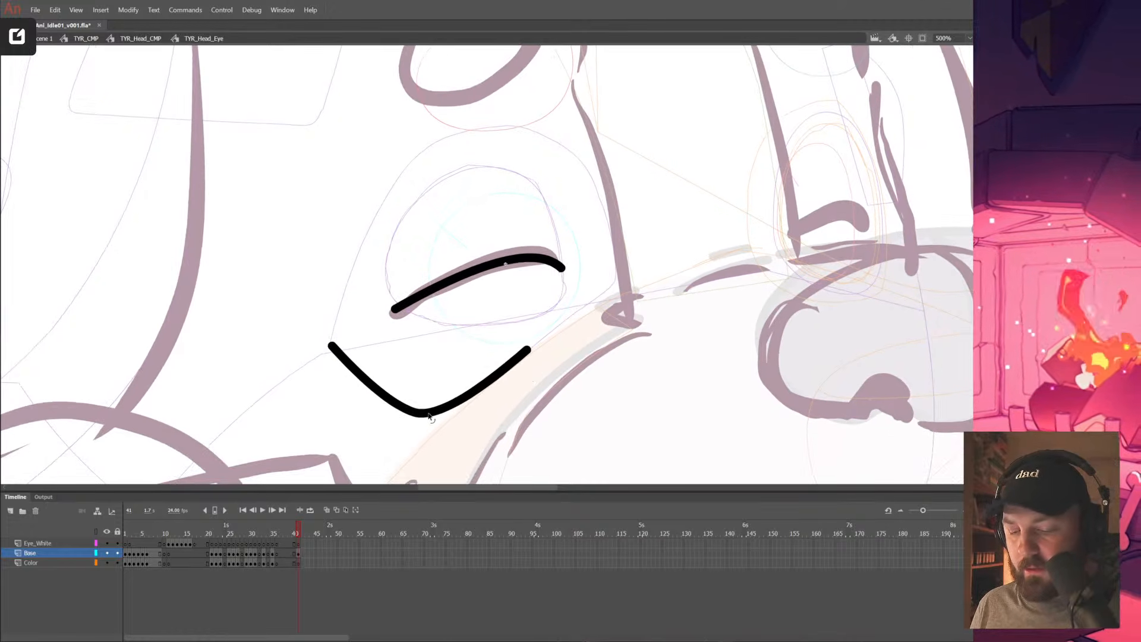
drag(427, 415, 419, 392)
drag(529, 350, 542, 358)
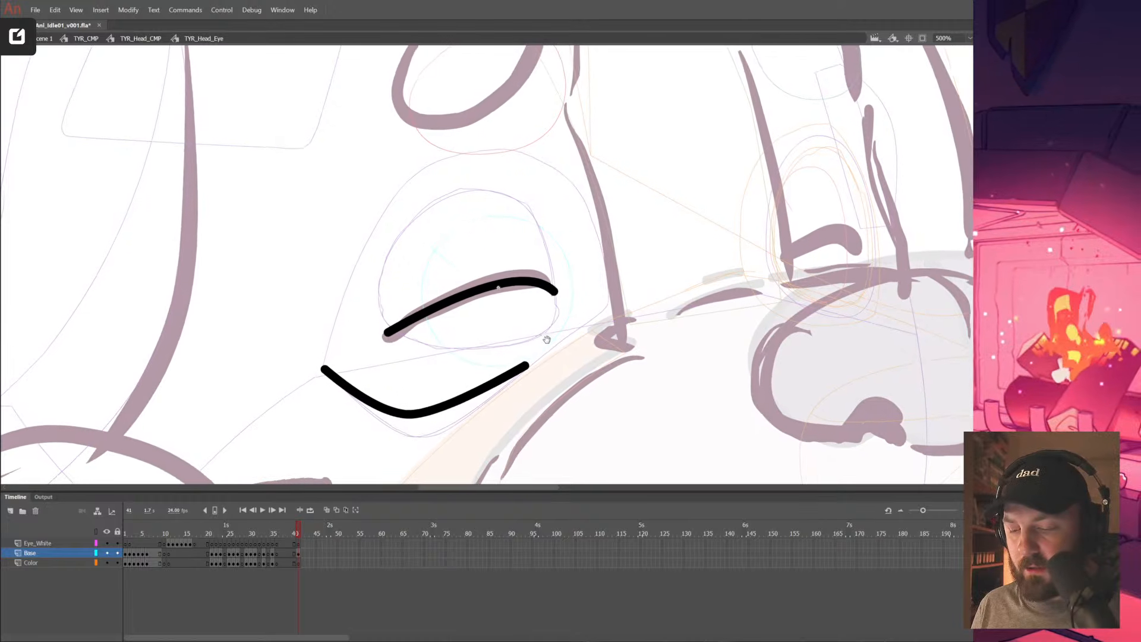
Draw two short crease strokes above and below the eyelid line's inner corner on Base's frame 41
drag(537, 306, 556, 302)
key(ctrl+z)
key(ctrl+z)
key(ctrl+z)
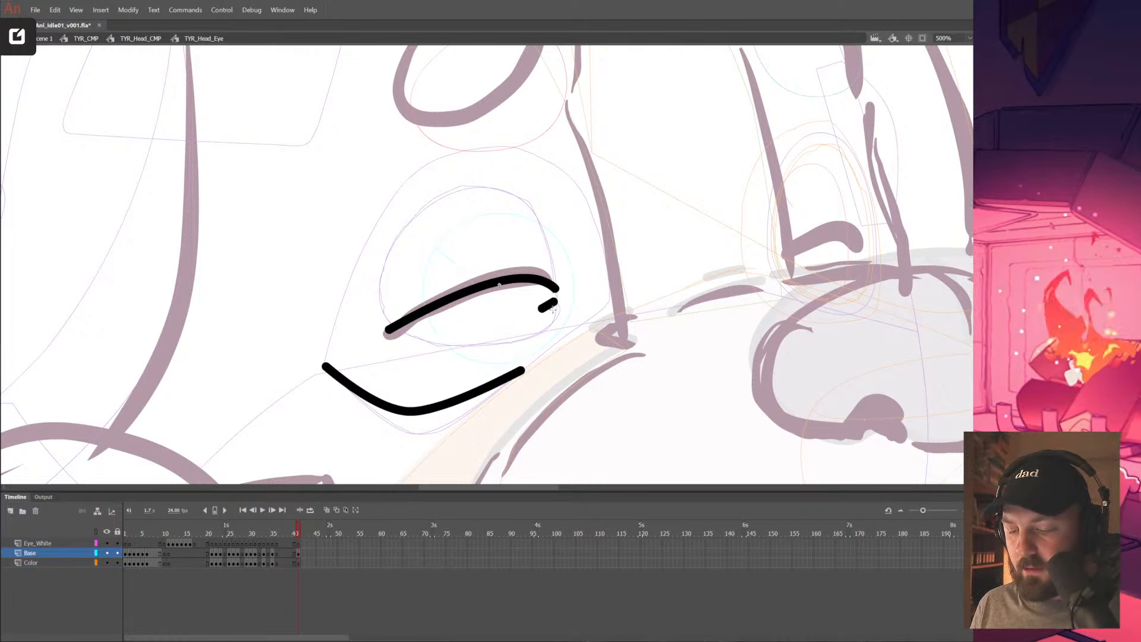
click(554, 300)
key(ctrl+z)
drag(468, 288, 497, 277)
mouse_move(467, 288)
mouse_down()
mouse_move(498, 277)
mouse_move(481, 300)
mouse_move(492, 294)
mouse_move(468, 285)
mouse_move(507, 273)
mouse_move(460, 299)
mouse_move(486, 289)
mouse_up()
key(e)
key(b)
drag(511, 224, 606, 289)
mouse_move(543, 218)
mouse_down()
mouse_move(581, 233)
mouse_move(546, 221)
mouse_up()
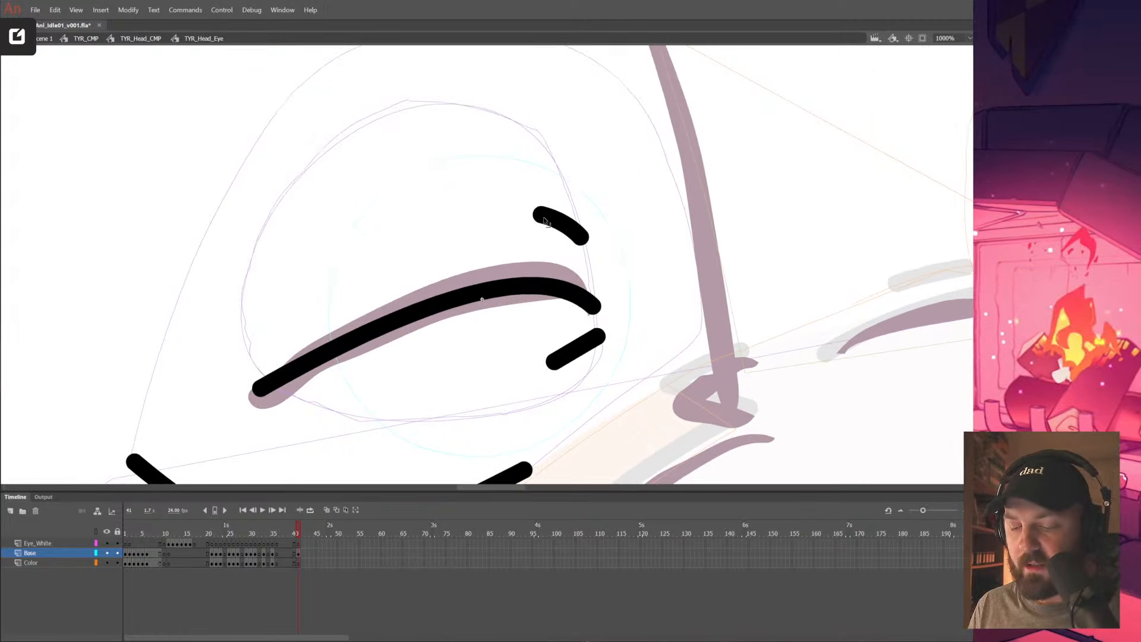
Paste Color's frame 2 patch in place on Color's frame 41 and fill its eye opening with the same orange
alt+click(644, 289)
alt+click(644, 289)
drag(476, 349, 544, 325)
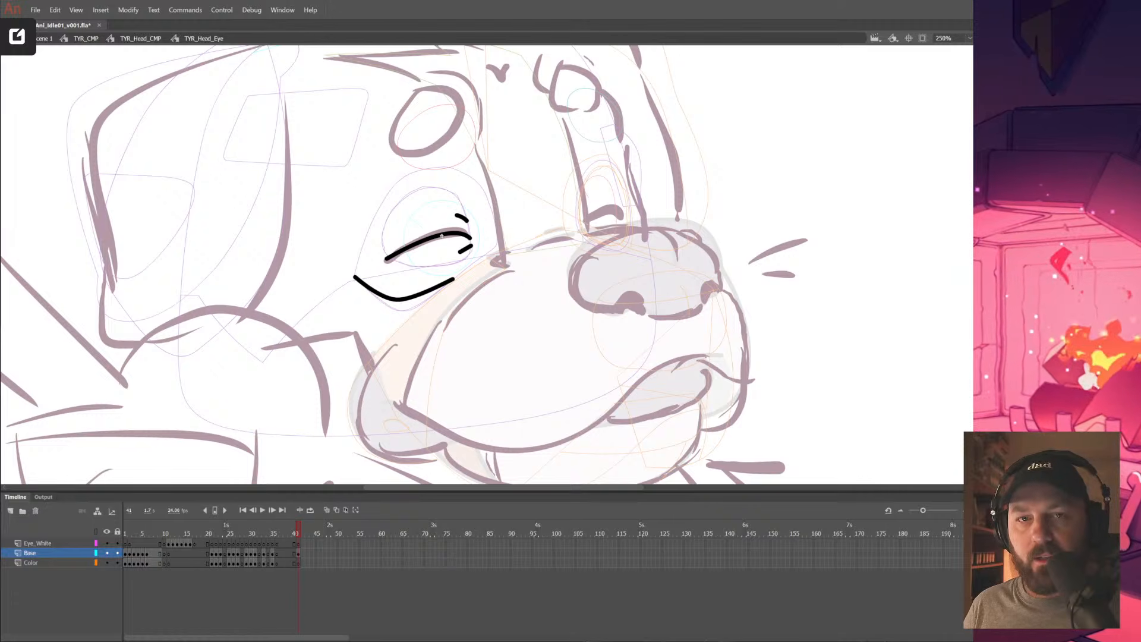
drag(499, 315, 524, 339)
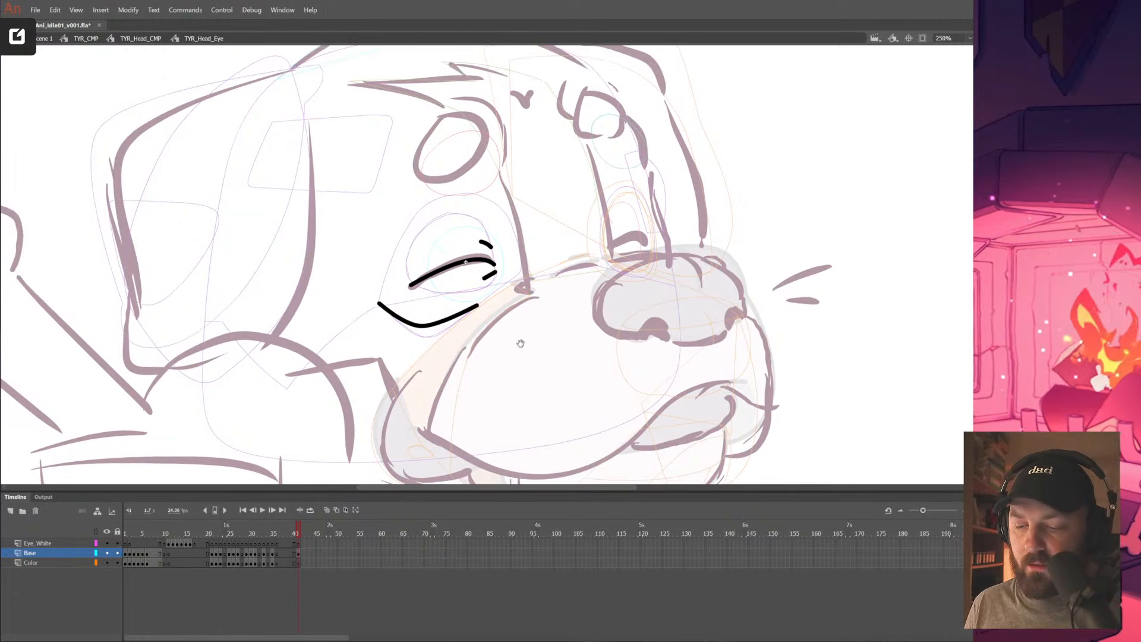
click(298, 563)
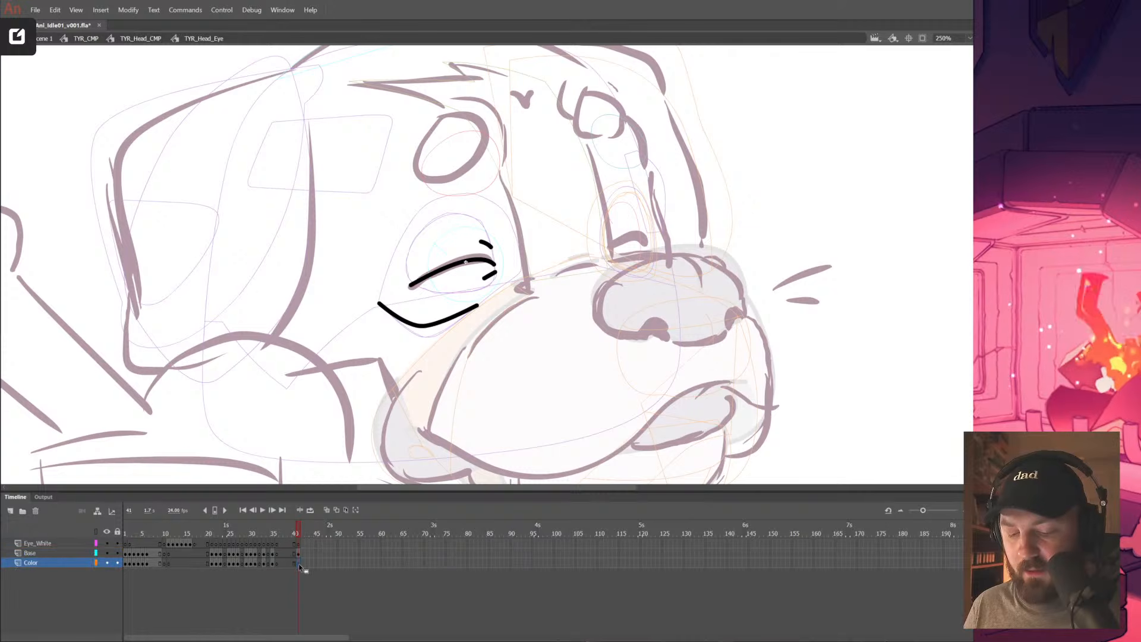
click(129, 563)
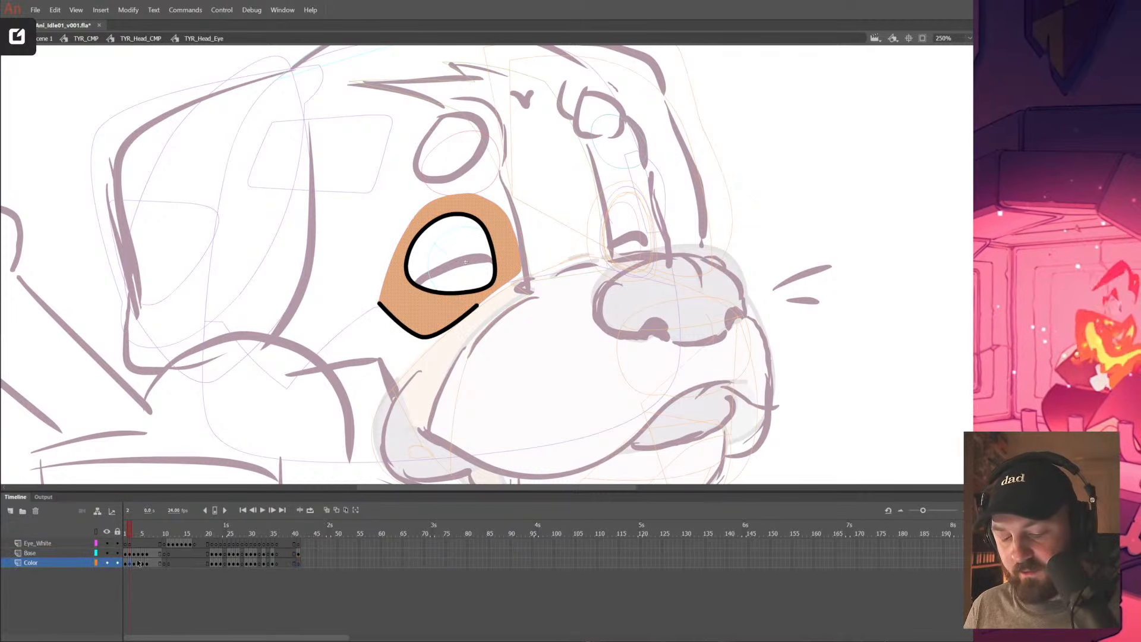
click(297, 562)
key(k)
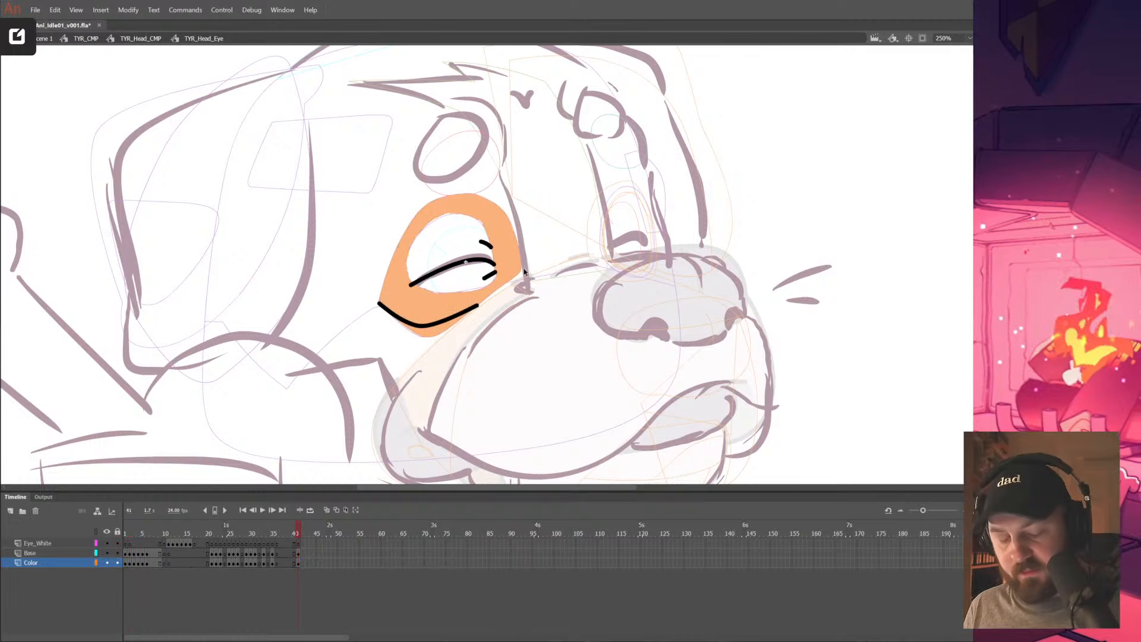
click(466, 239)
Try to erase the orange patch area below the cheek line on frame 41, and undo the erasing
key(z)
click(457, 336)
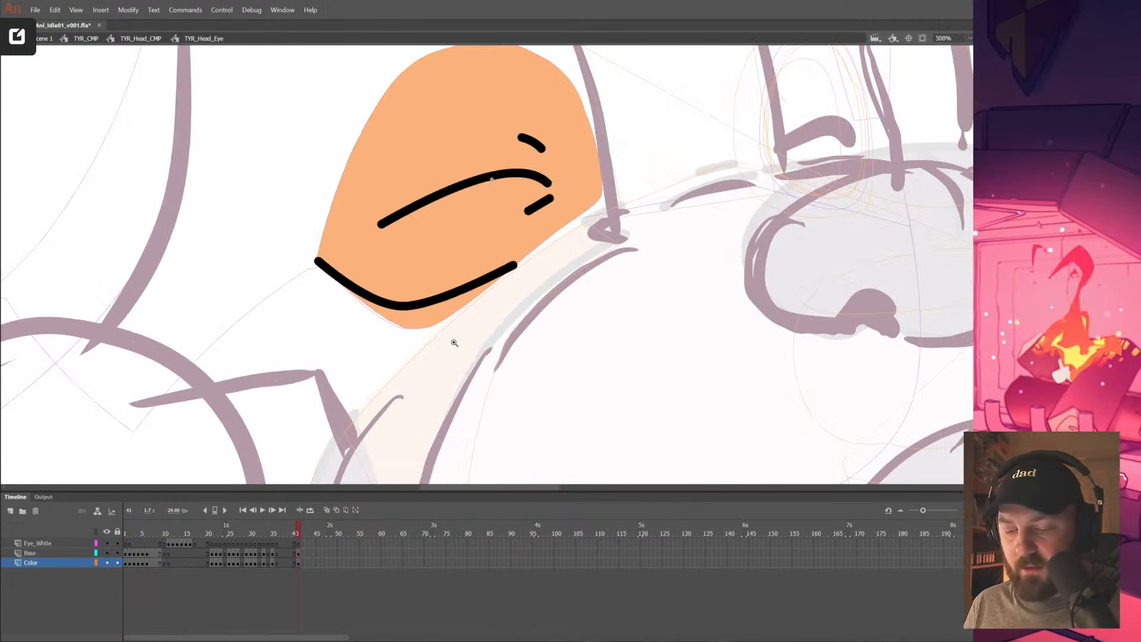
drag(445, 327, 482, 337)
click(299, 563)
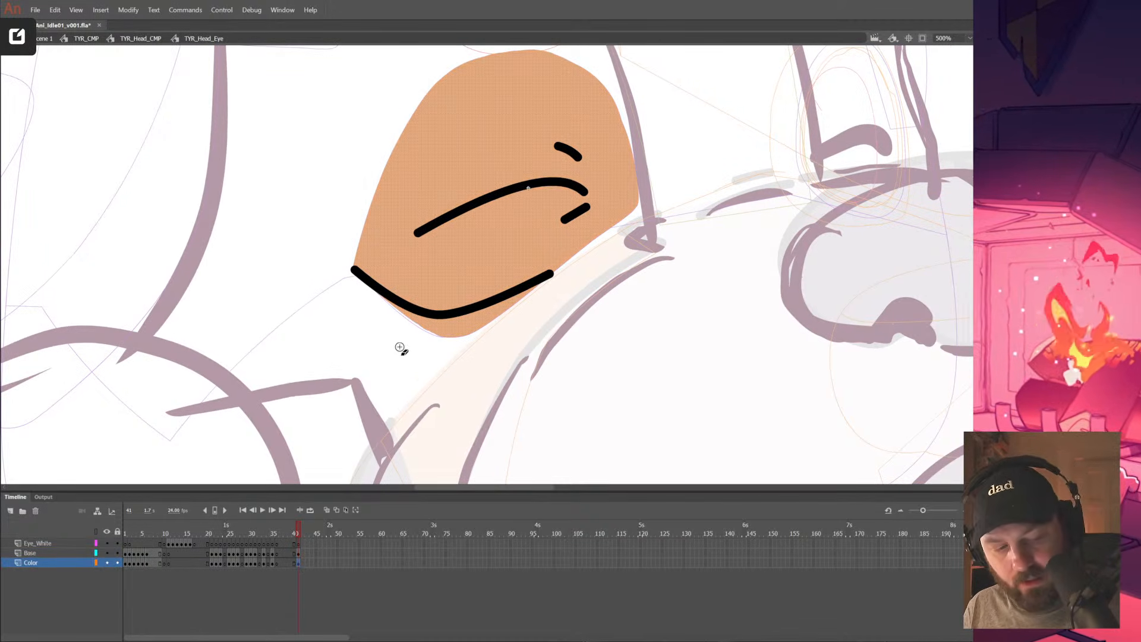
mouse_move(347, 280)
mouse_down()
mouse_move(416, 329)
mouse_move(463, 333)
mouse_up()
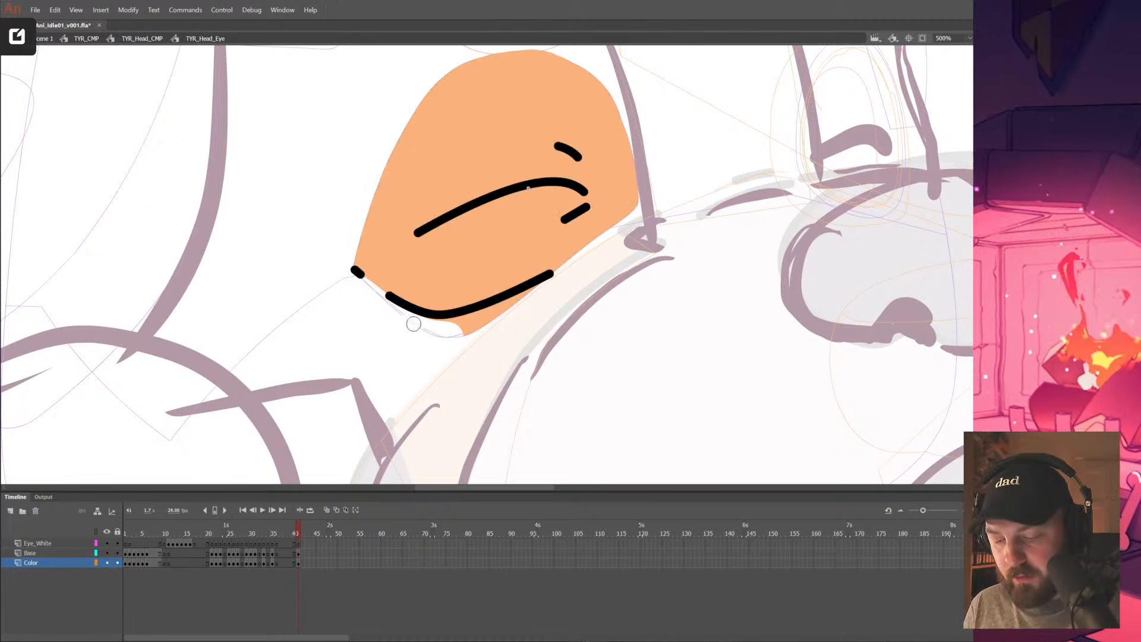
key(ctrl+z)
key(ctrl+z)
Review the Drawing preferences, dismiss them without changes and deselect the Base strokes
click(299, 554)
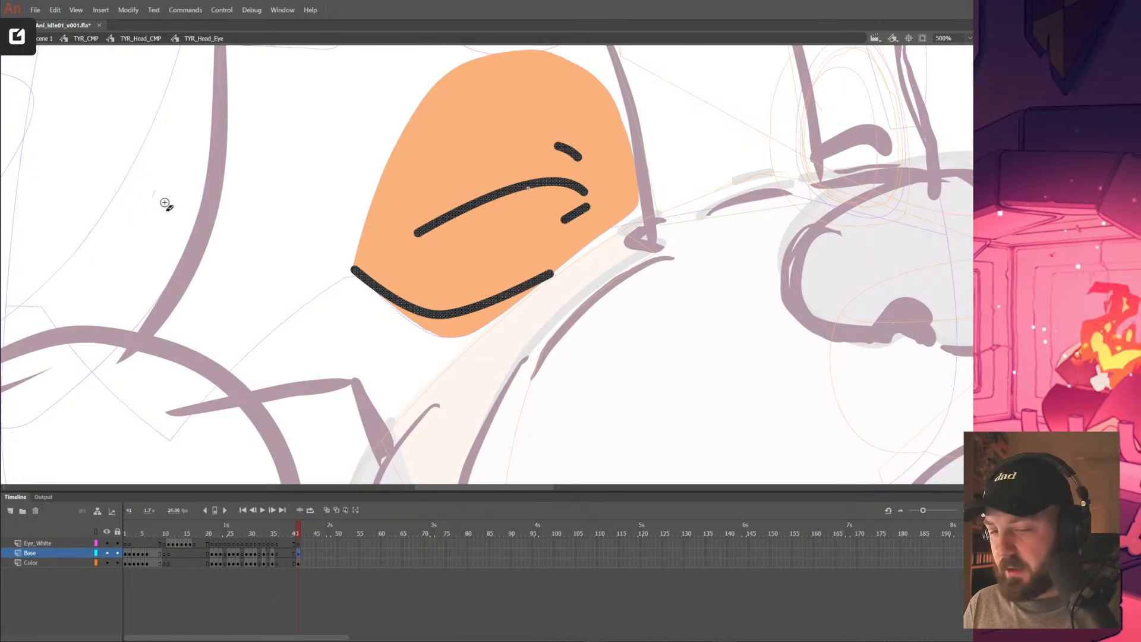
click(55, 10)
click(86, 274)
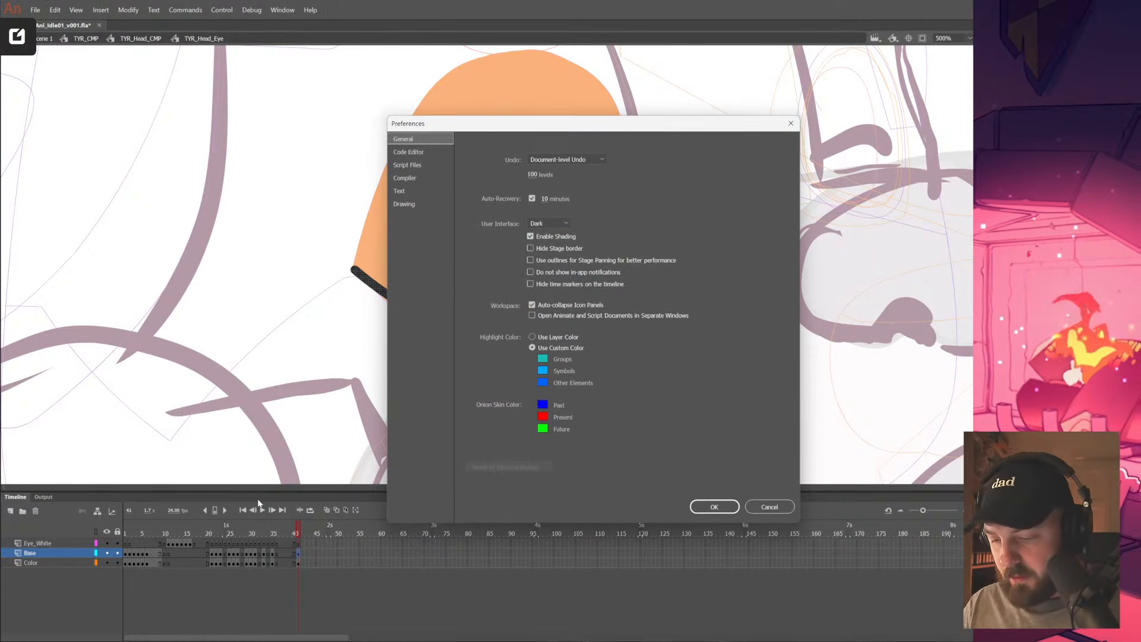
click(419, 208)
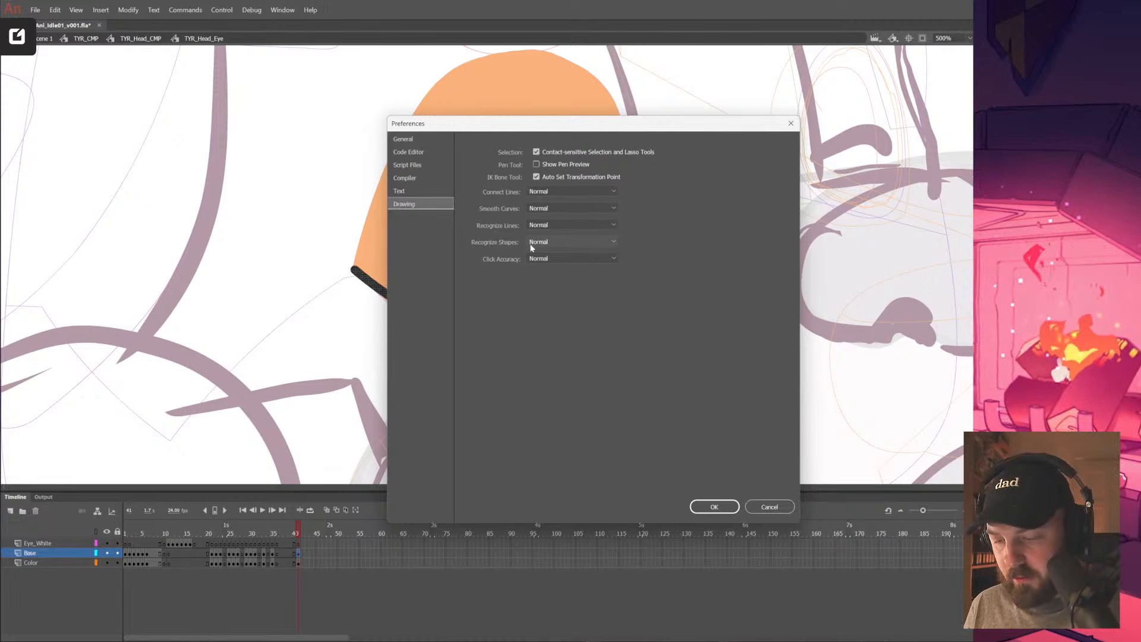
click(761, 505)
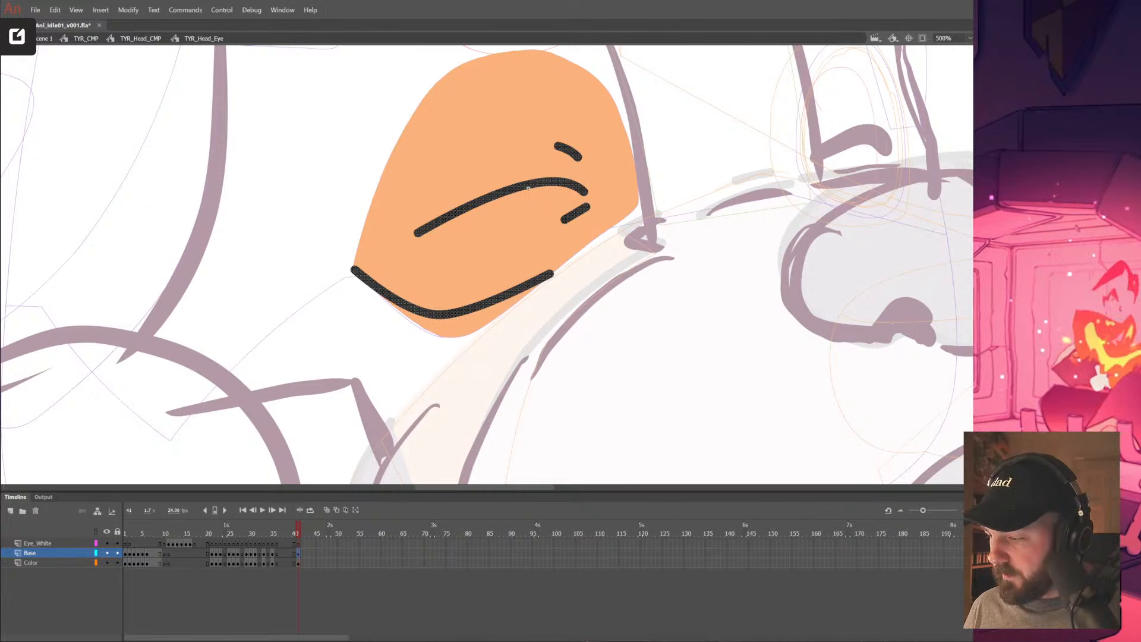
key(Escape)
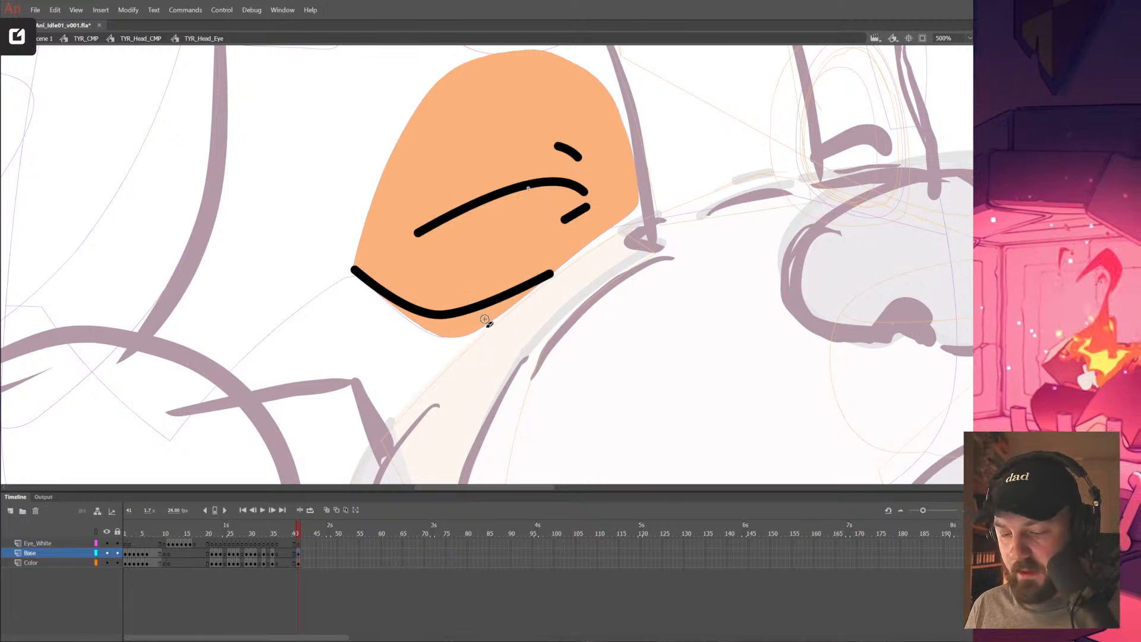
Erase the orange that sticks out below the cheek line on Color's frame 41
click(297, 562)
key(e)
mouse_move(363, 278)
mouse_down()
mouse_move(420, 320)
mouse_move(400, 323)
mouse_move(422, 334)
mouse_move(470, 331)
mouse_move(527, 301)
mouse_up()
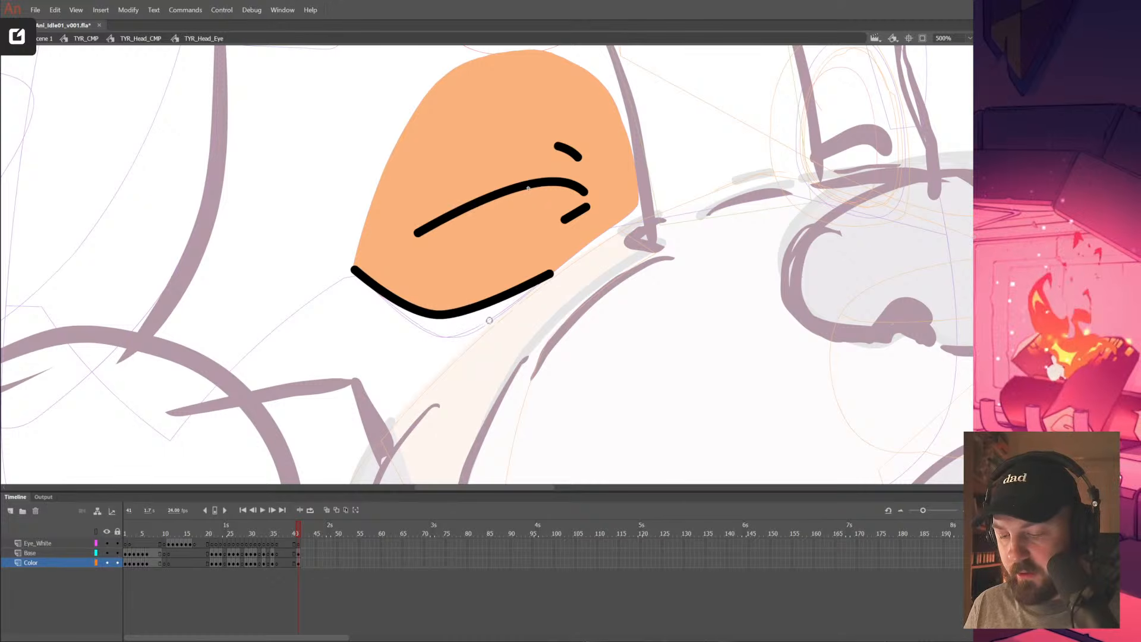
Return to the TYR_Head_CMP symbol and open the TYR_Head_Eye symbol of the smaller eye
key(z)
alt+click(567, 305)
alt+click(567, 305)
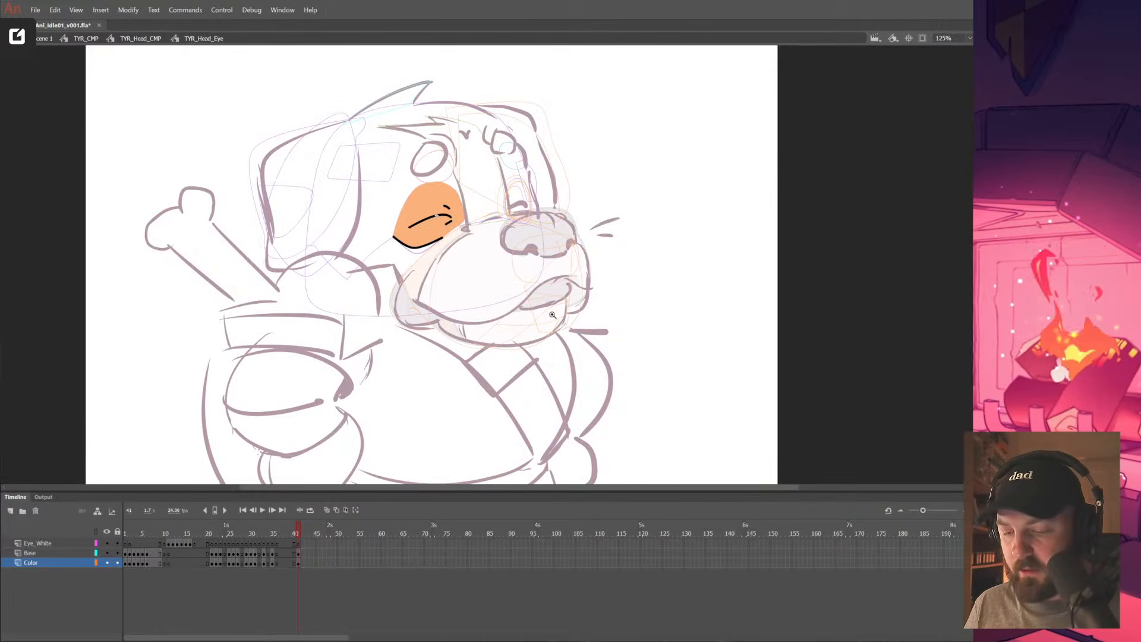
double_click(548, 275)
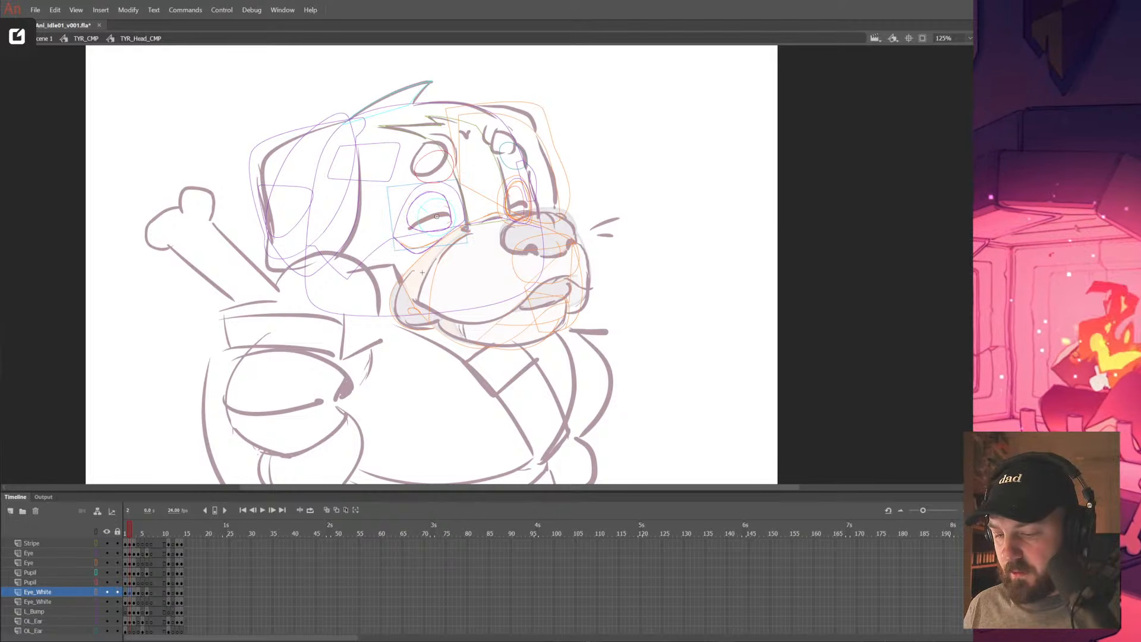
click(737, 229)
key(z)
click(538, 202)
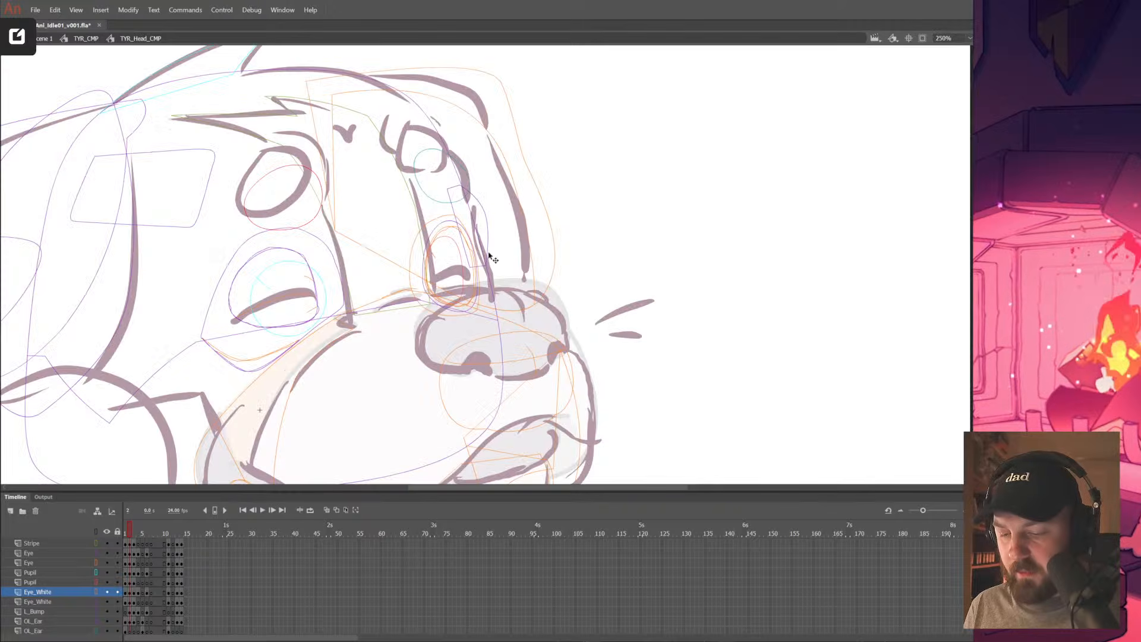
double_click(455, 230)
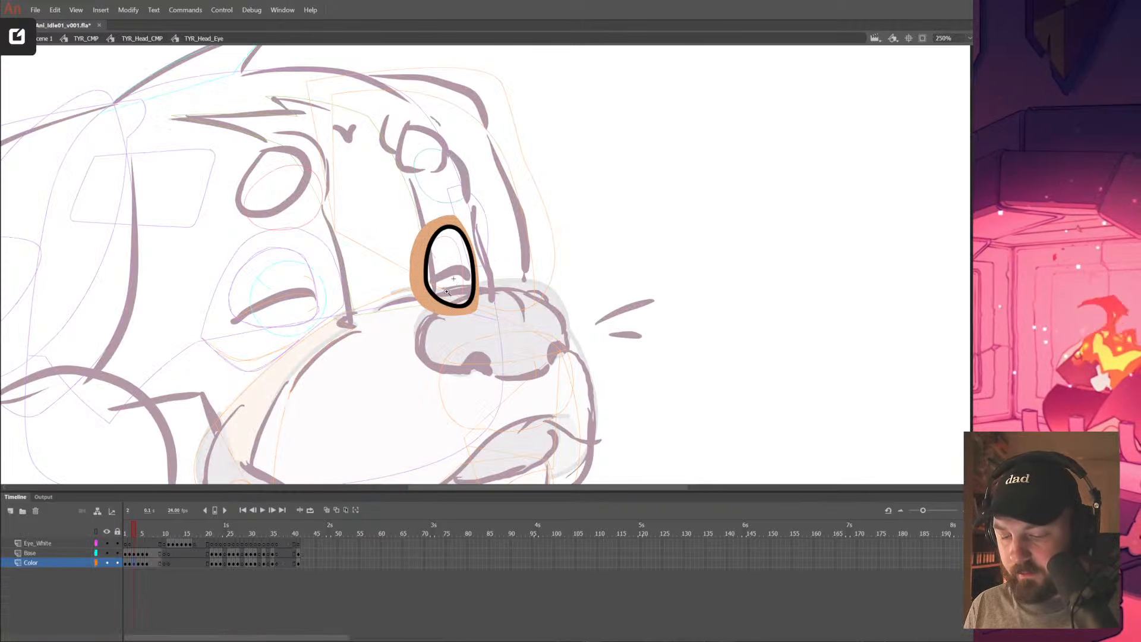
Add blank keyframes at frame 42 of the eye symbol and make Base's frame 42 active
key(ctrl+=)
click(300, 562)
click(303, 562)
click(302, 553)
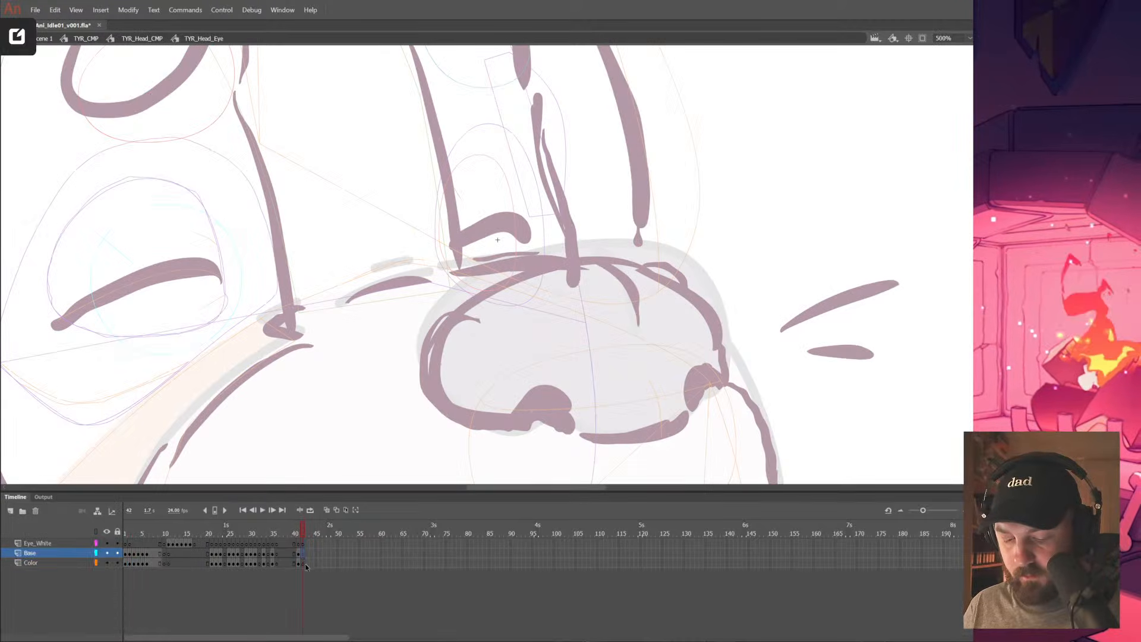
drag(592, 345, 665, 358)
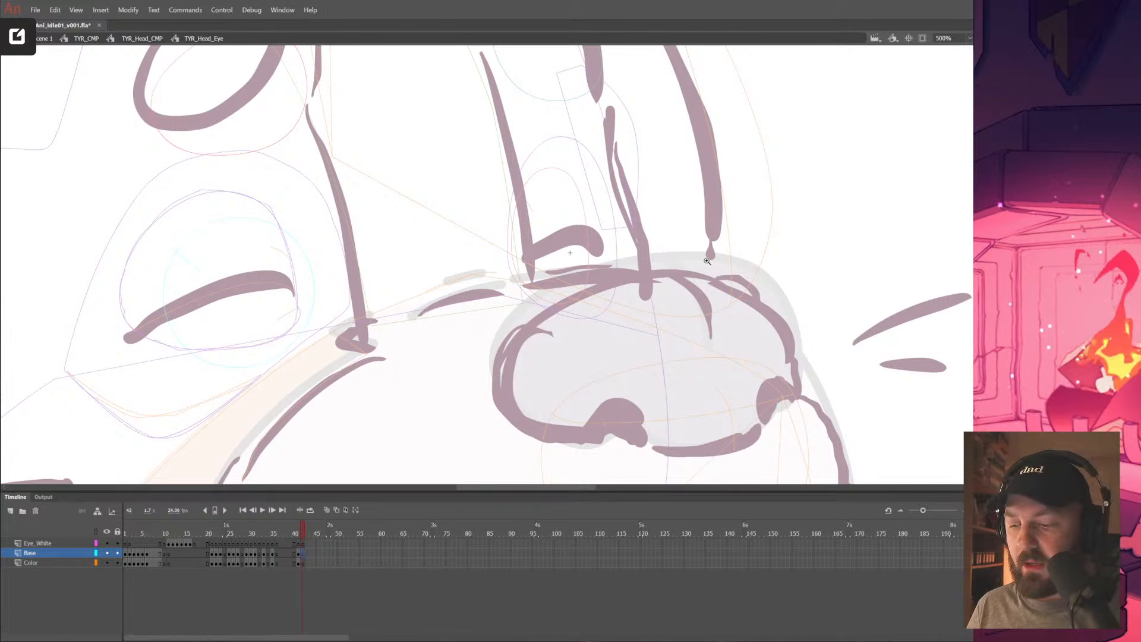
Draw the smaller eye's curved eyelid line on Base's frame 42, with short crease strokes above and below its inner corner
click(707, 261)
mouse_move(410, 260)
mouse_down()
mouse_move(551, 240)
mouse_move(574, 198)
mouse_up()
key(v)
drag(560, 245, 545, 221)
key(y)
drag(413, 232, 442, 206)
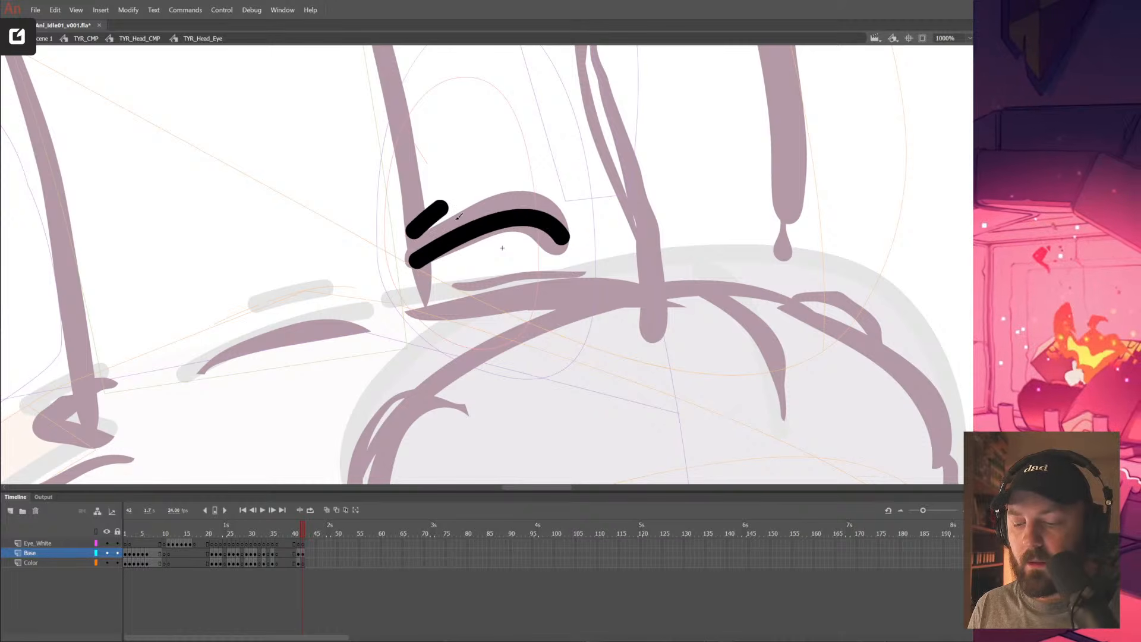
drag(421, 298, 462, 291)
key(ctrl+z)
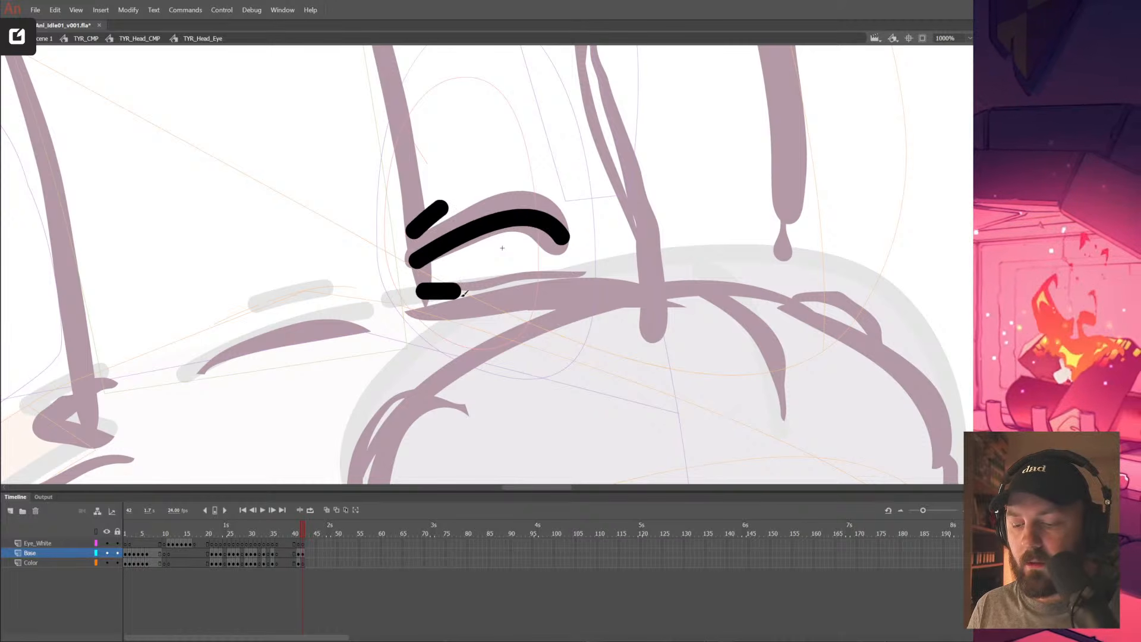
Paste Color's frame 3 patch in place on Color's frame 42 behind the smaller eye's eyelid
alt+click(461, 305)
alt+click(435, 336)
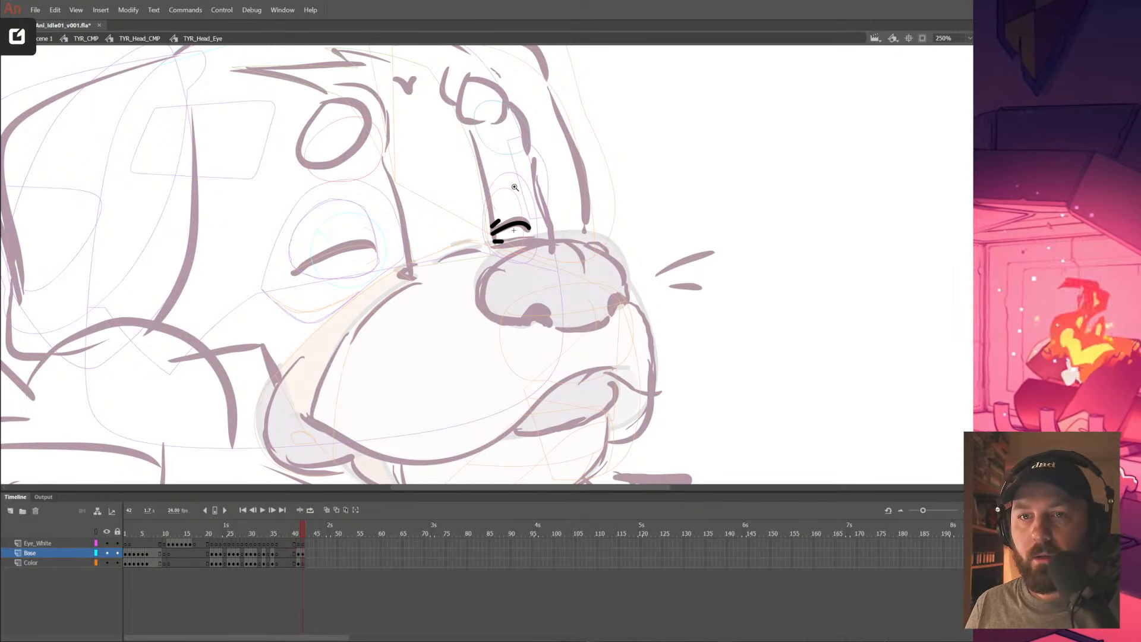
click(427, 202)
mouse_move(552, 336)
mouse_down()
mouse_move(526, 307)
mouse_move(542, 325)
mouse_up()
drag(302, 532, 301, 531)
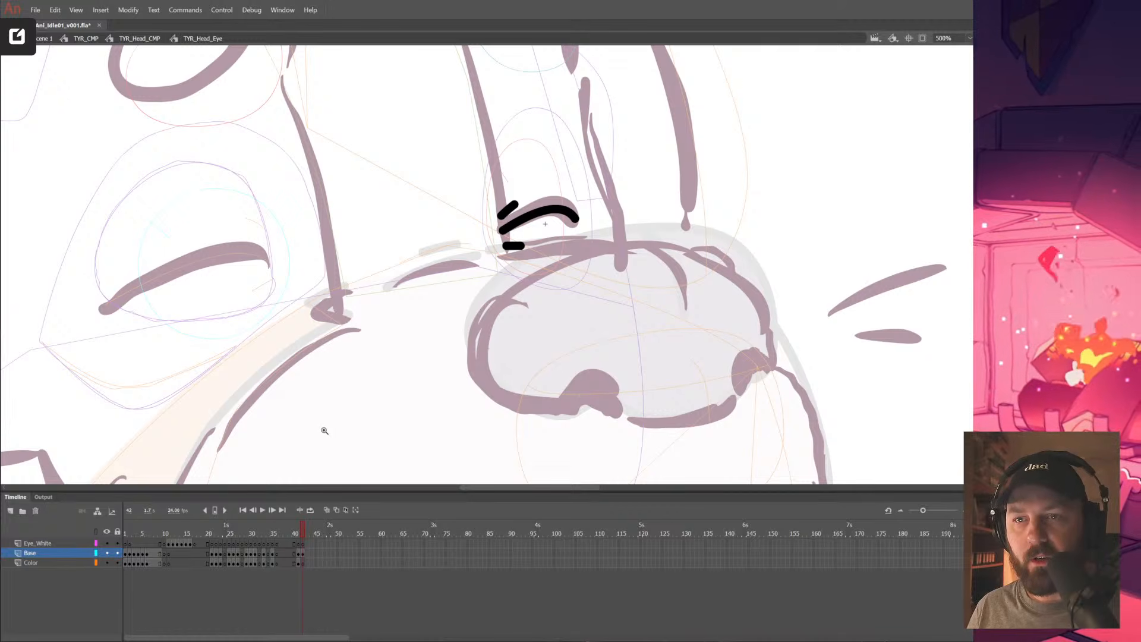
drag(252, 526, 123, 544)
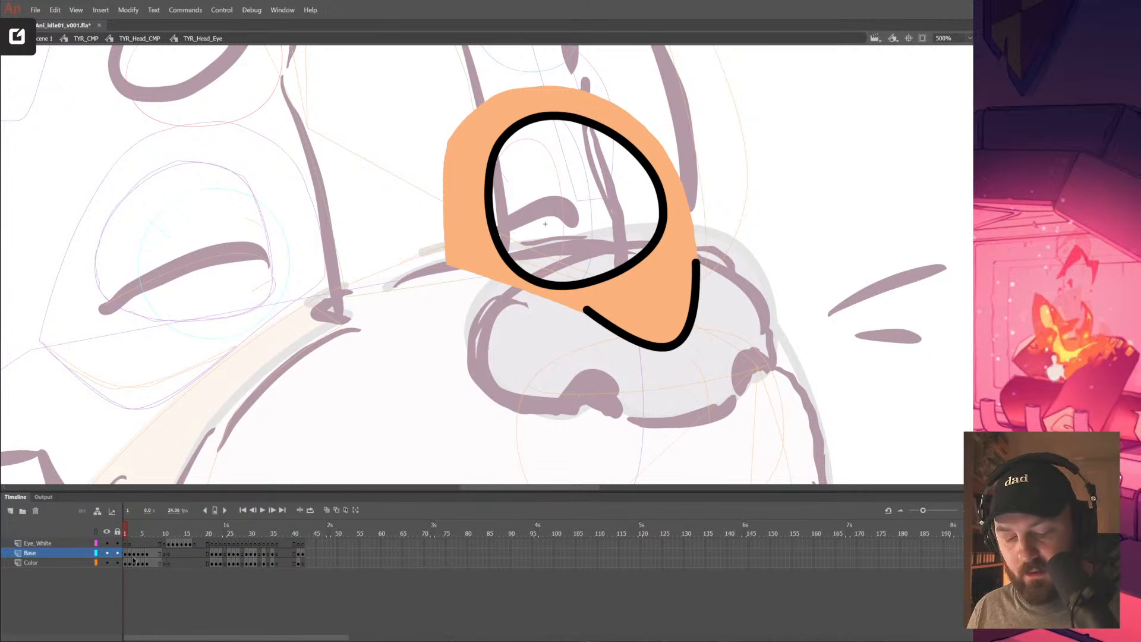
click(135, 562)
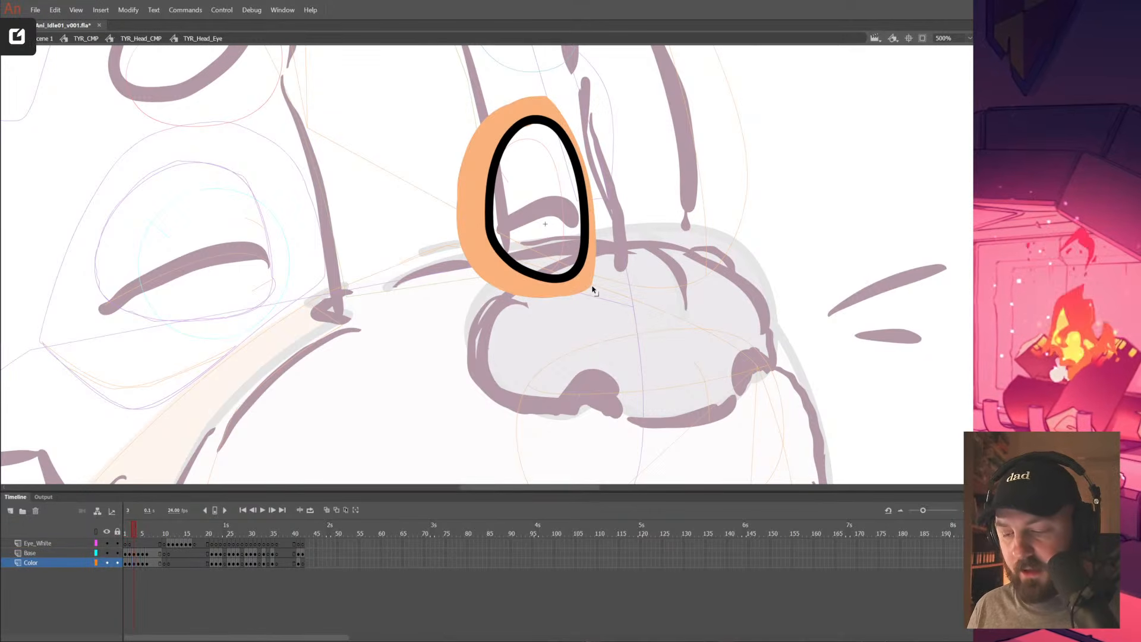
click(300, 564)
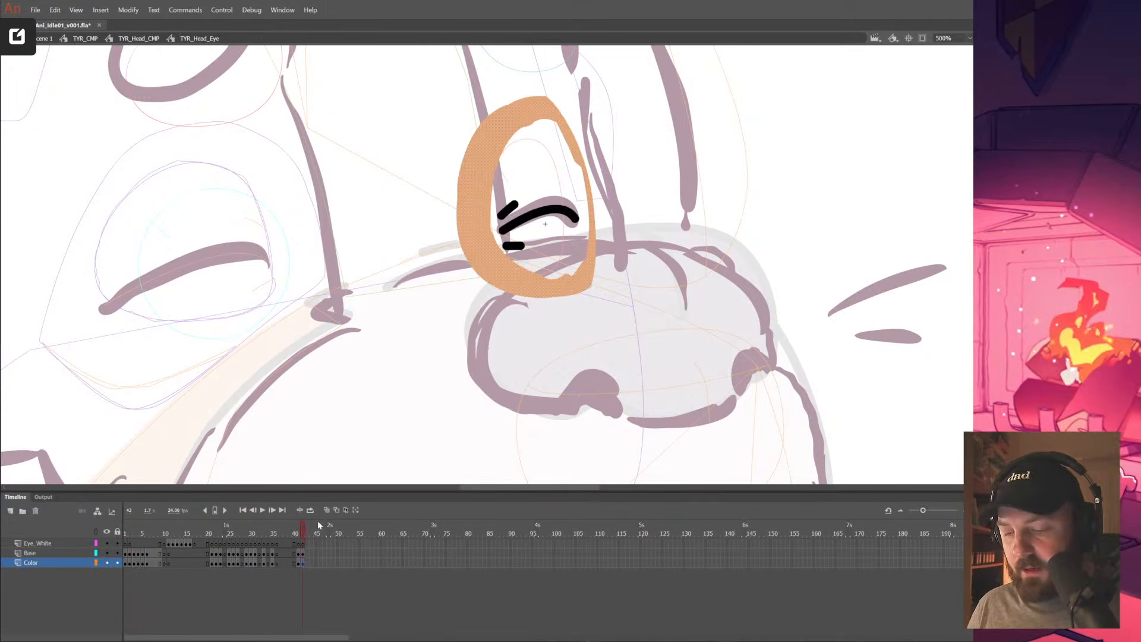
click(580, 275)
drag(568, 315, 641, 442)
click(642, 432)
Scrub back through TYR_Head_Eye's frames and return to the TYR_Head_CMP symbol
mouse_move(302, 530)
mouse_down()
mouse_move(243, 543)
mouse_move(249, 556)
mouse_up()
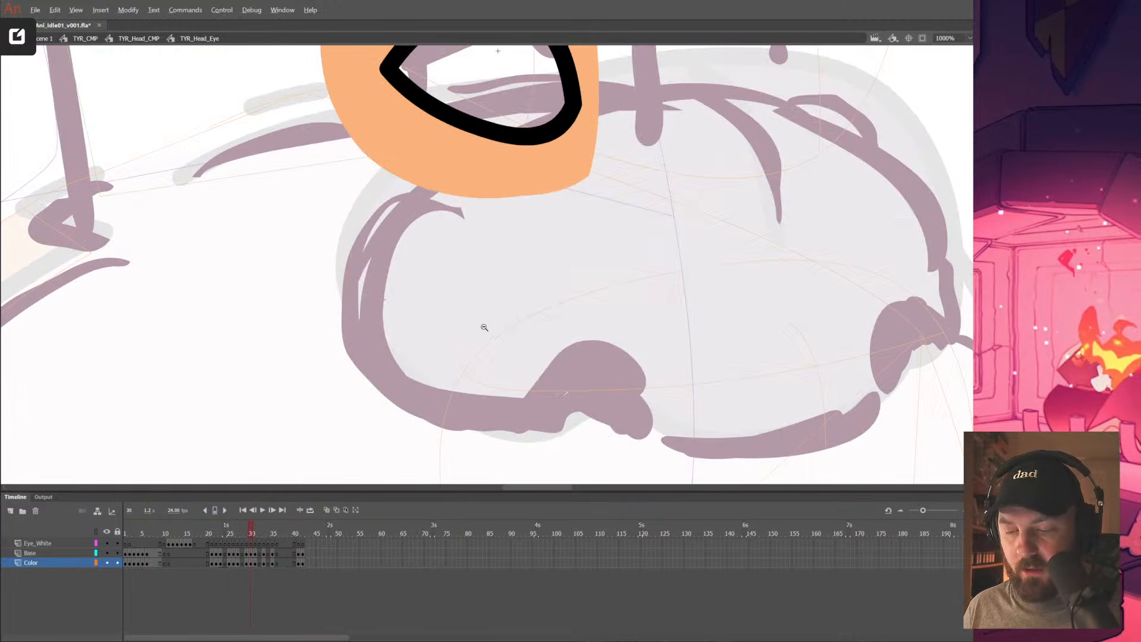
alt+click(485, 328)
alt+click(484, 328)
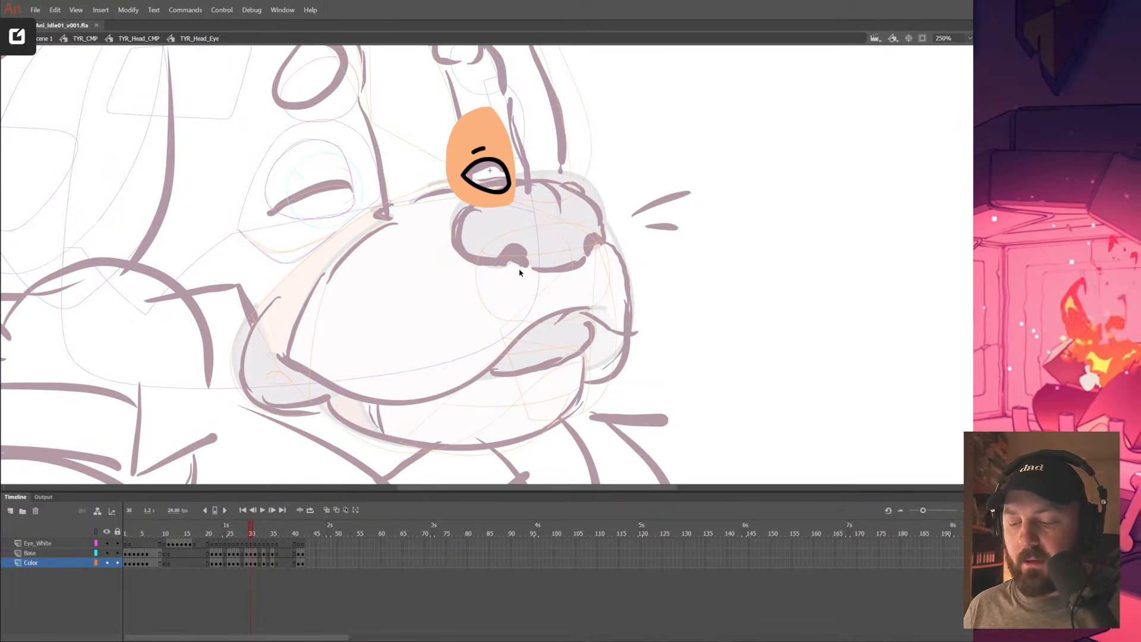
drag(688, 274, 773, 313)
double_click(779, 277)
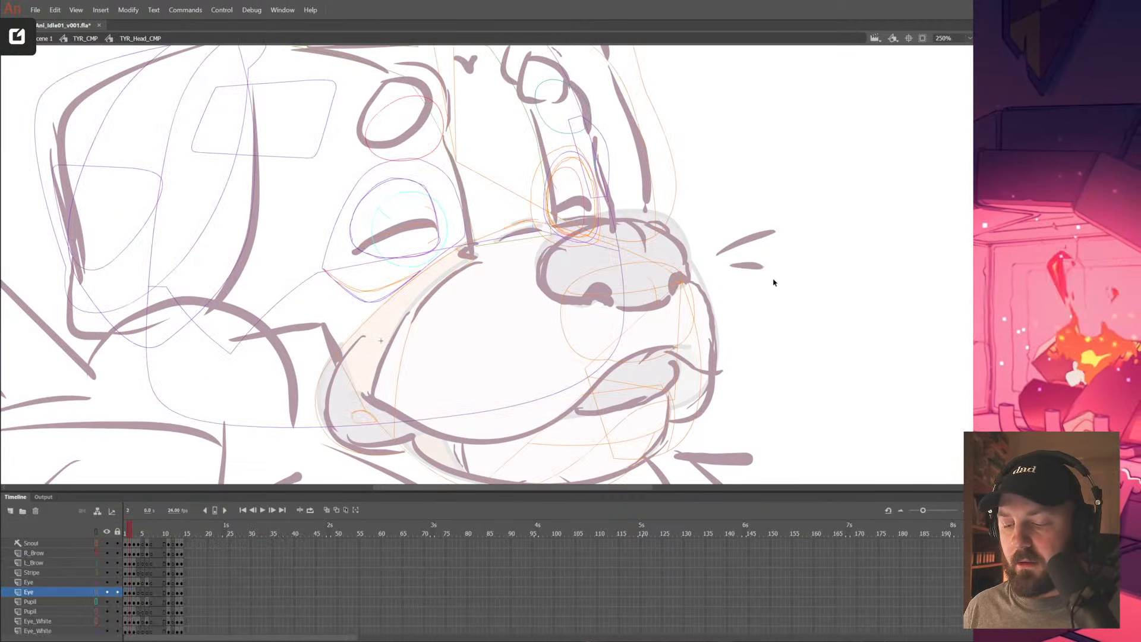
Show the smaller eye's half-closed drawing on the head's frame 3 in full colour and select the larger eye's white
click(568, 165)
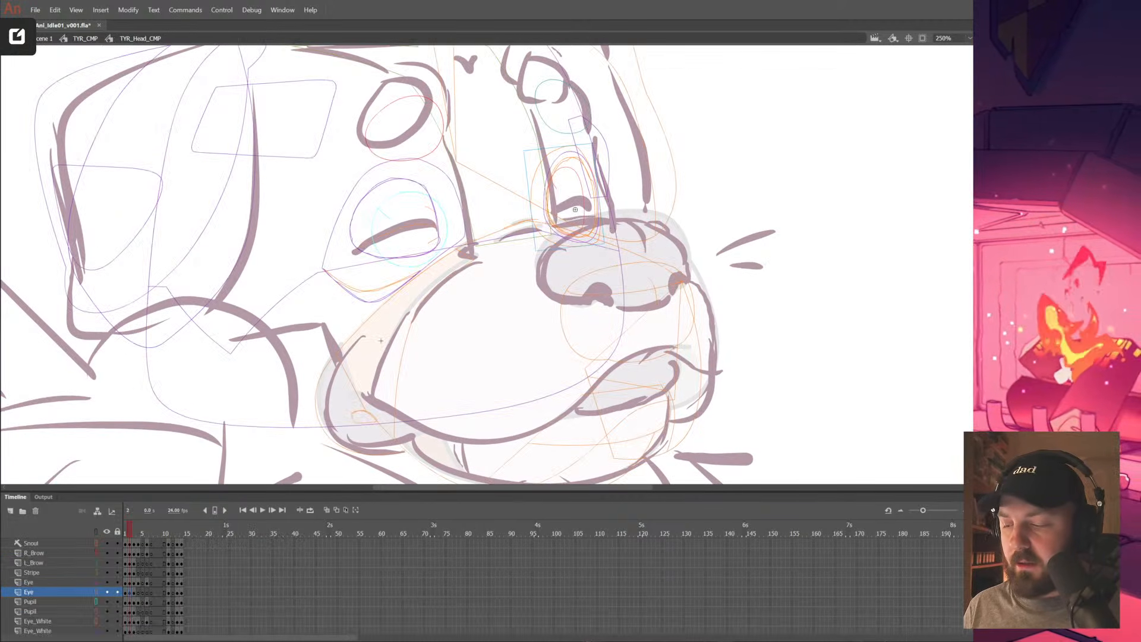
click(735, 287)
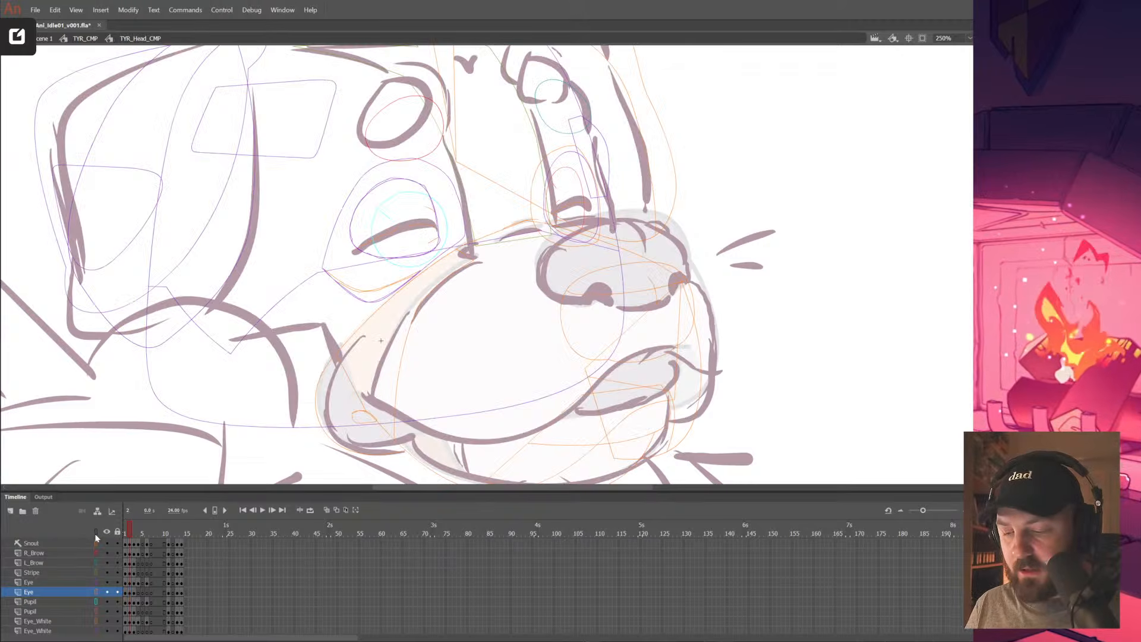
click(95, 533)
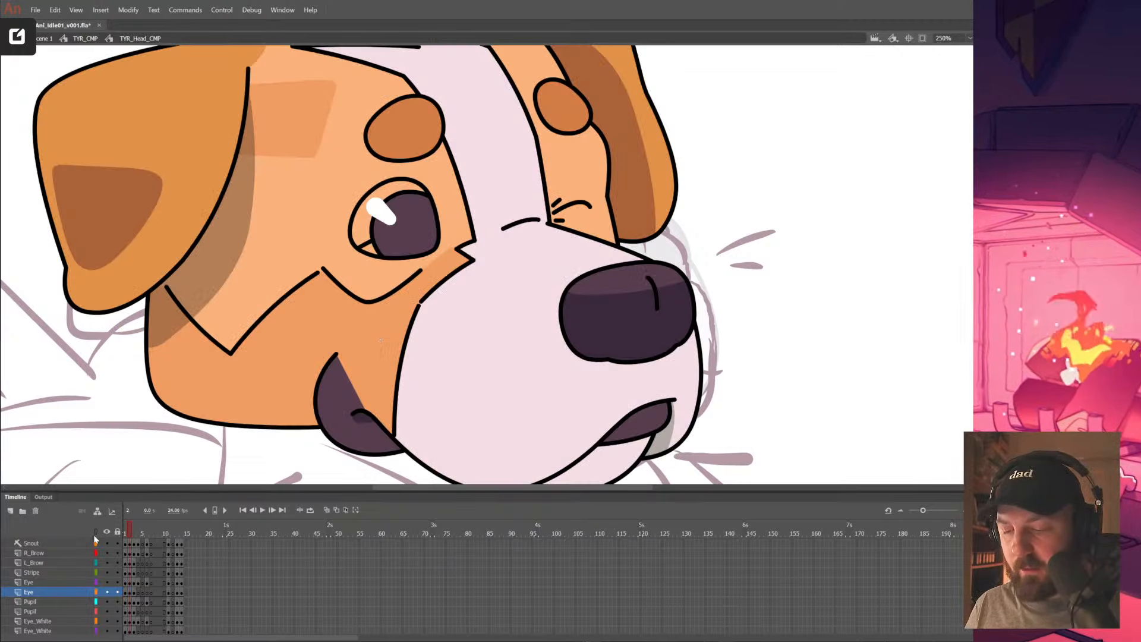
click(365, 251)
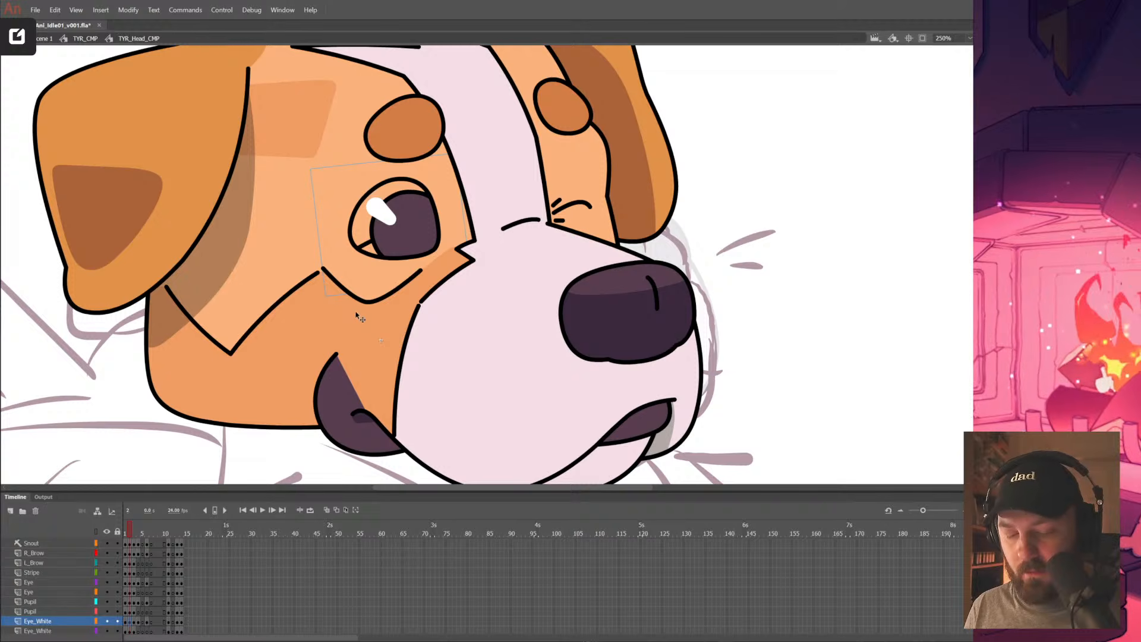
double_click(381, 340)
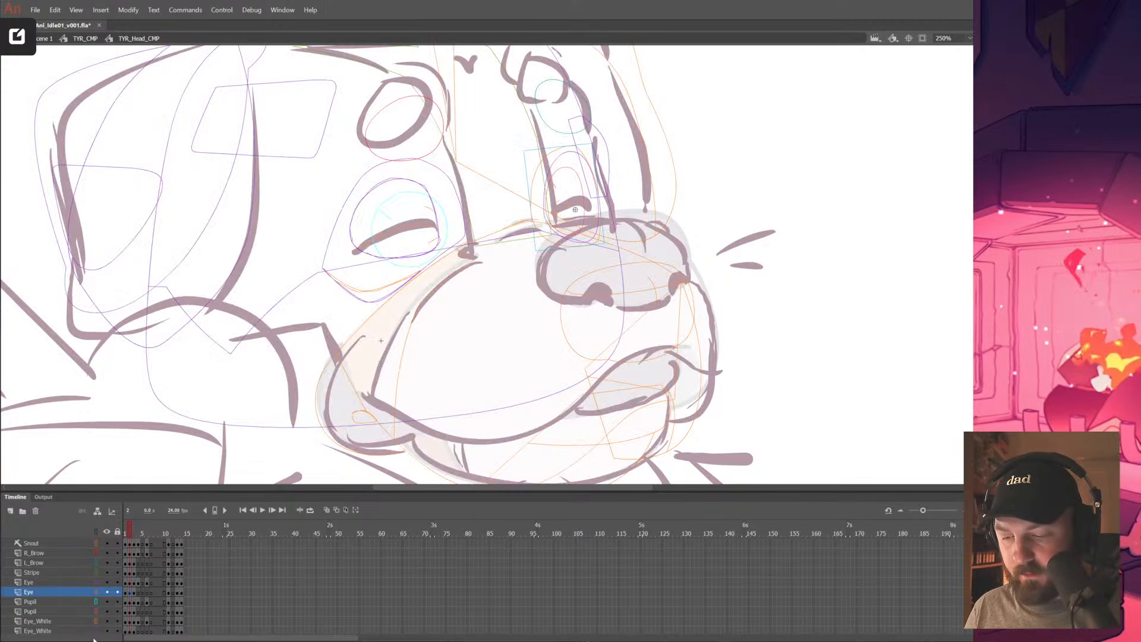
Undo the recent eye and head edits back to the larger eye's half-closed drawing on TYR_Head_Eye's frame 41
click(302, 562)
key(Delete)
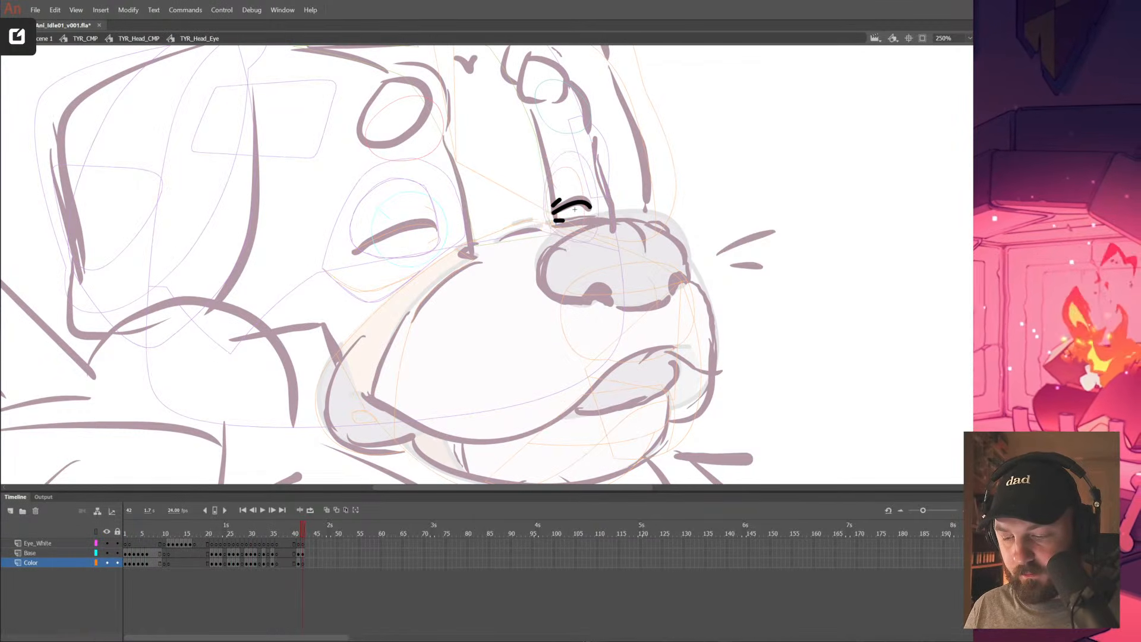
key(ctrl+shift+v)
key(comma)
key(comma)
key(comma)
key(comma)
key(comma)
key(comma)
key(comma)
key(comma)
key(comma)
key(comma)
key(comma)
key(comma)
click(304, 553)
click(298, 562)
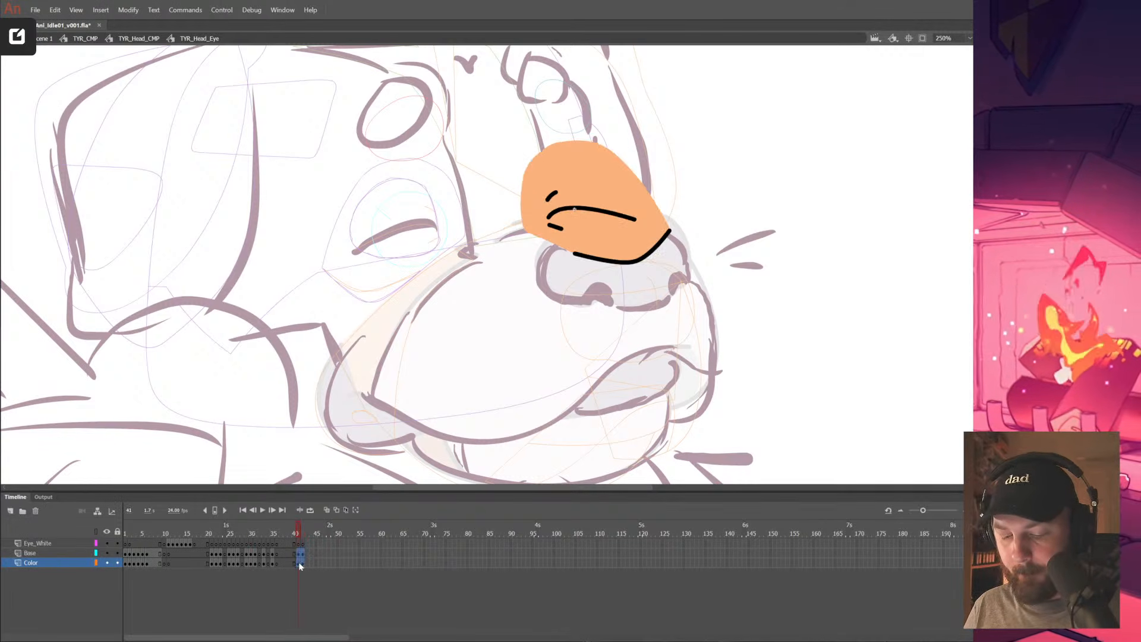
key(ctrl+z)
key(ctrl+z)
key(ctrl+z)
key(ctrl+z)
key(ctrl+z)
key(ctrl+z)
key(ctrl+z)
key(ctrl+z)
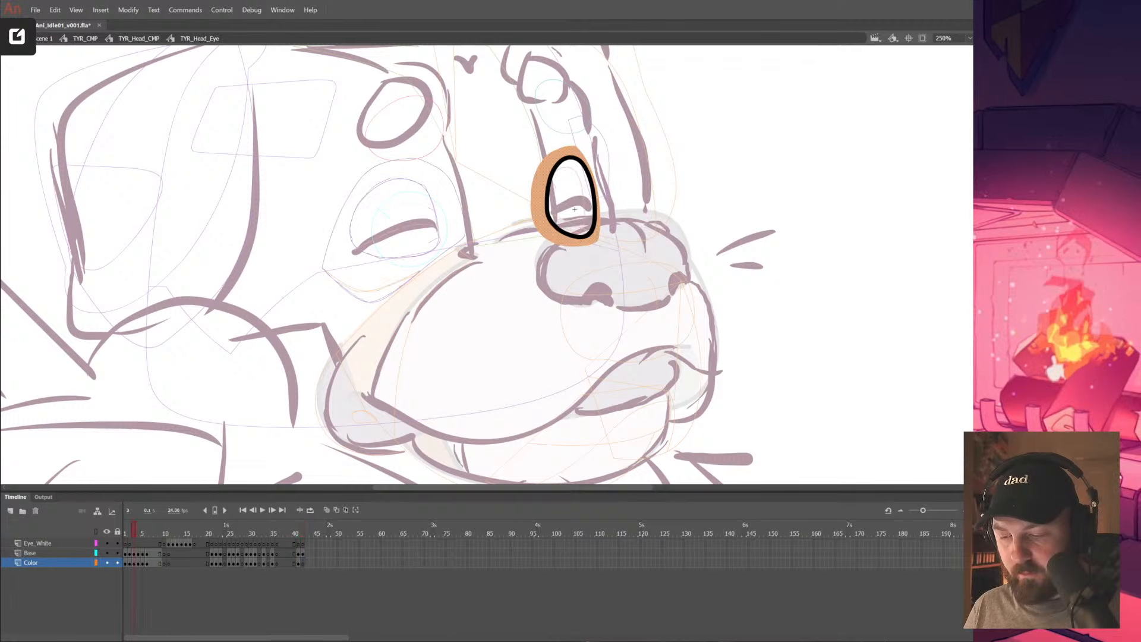
key(ctrl+z)
key(ctrl+z)
key(ctrl+z)
key(ctrl+z)
key(ctrl+z)
key(ctrl+z)
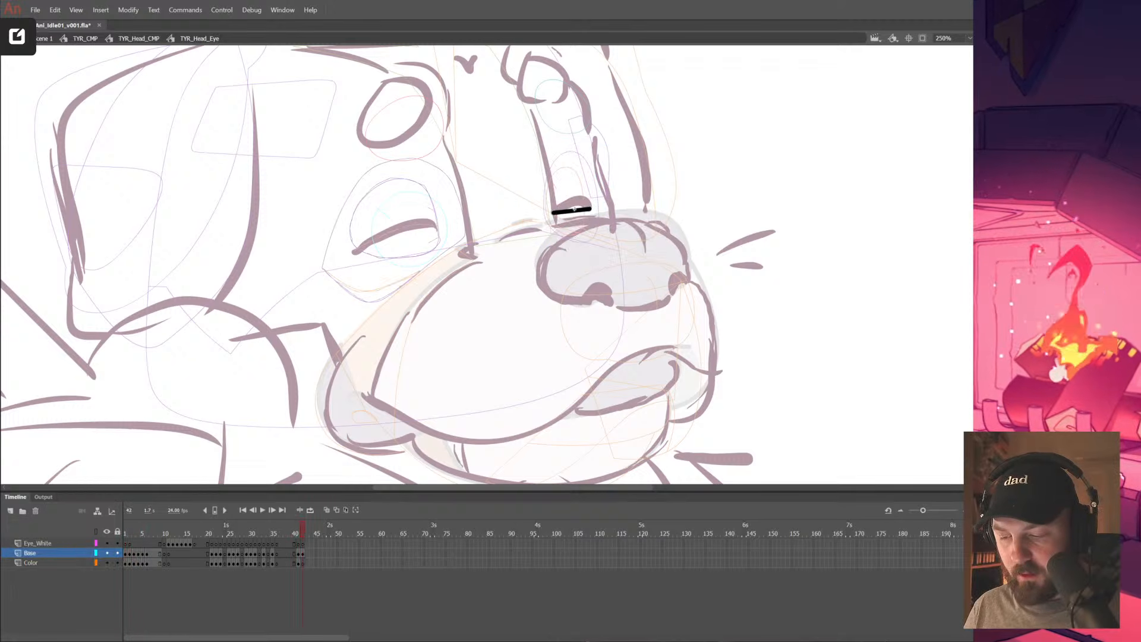
key(ctrl+z)
key(ctrl+z)
key(ctrl+z)
key(ctrl+z)
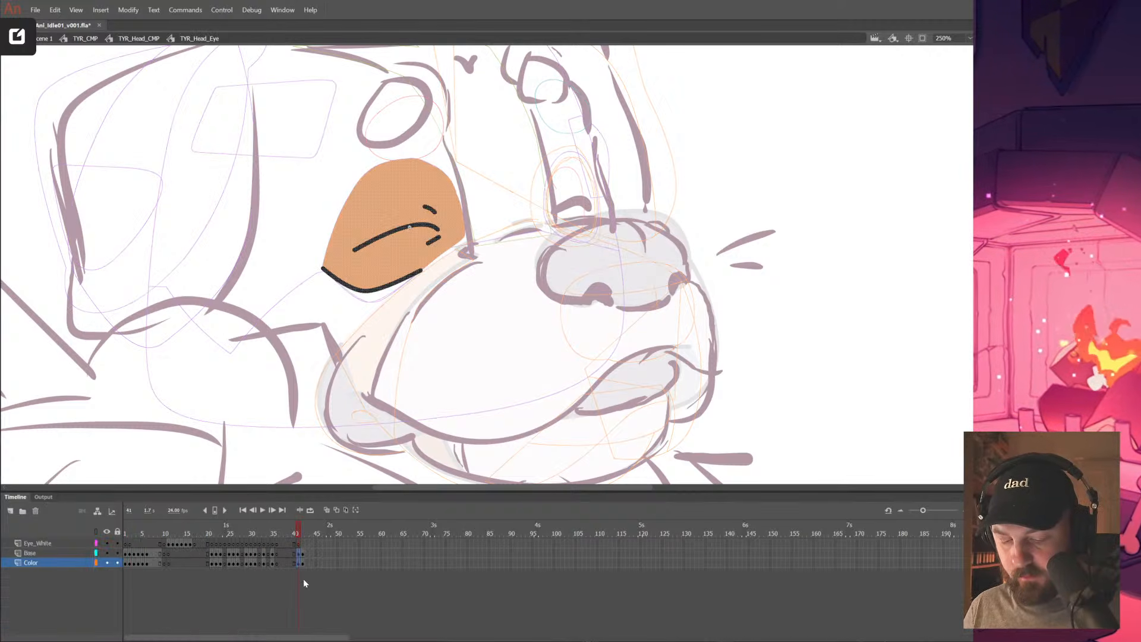
Check the end frames of TYR_Head_Eye, finishing on frame 41, and return to the TYR_Head_CMP symbol
click(302, 553)
click(299, 530)
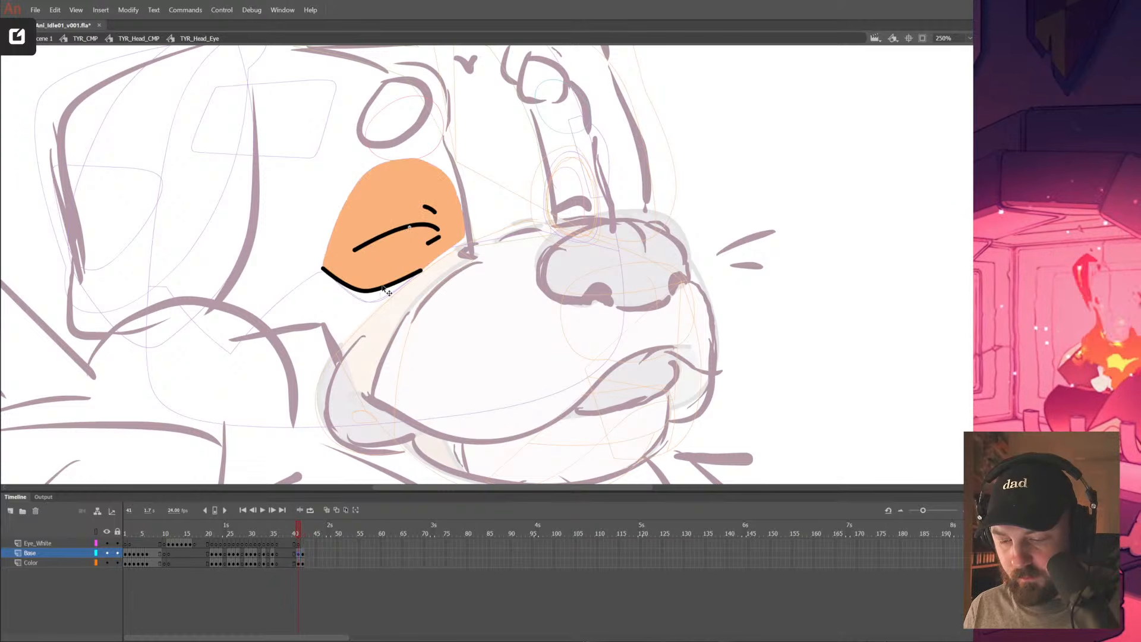
double_click(498, 328)
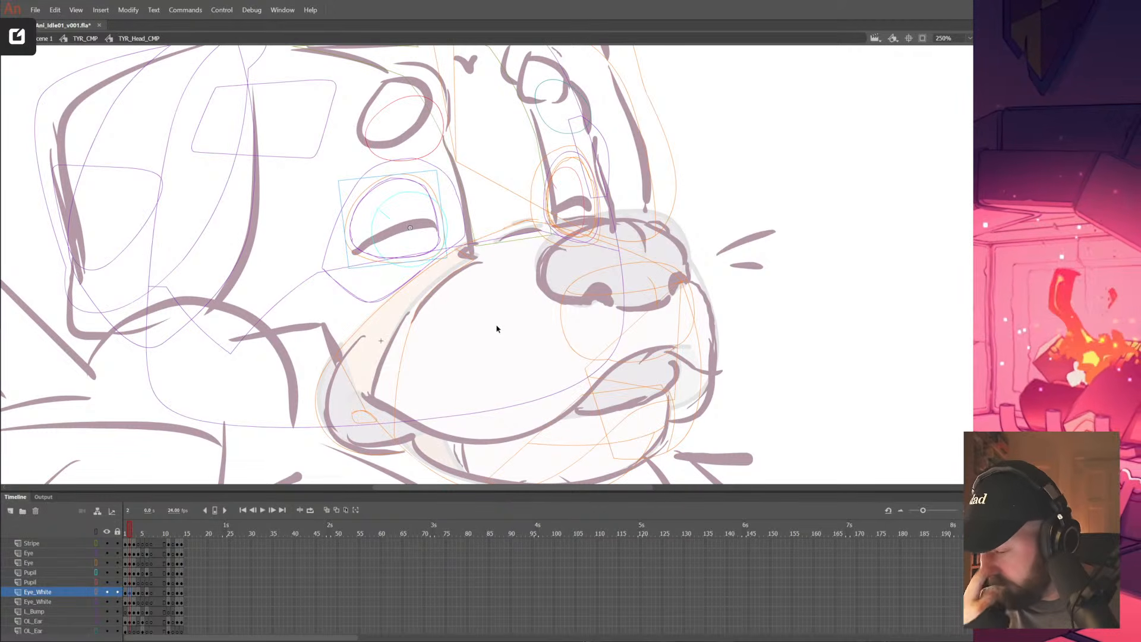
Enlarge the timeline and insert keyframes at frame 15 across the layers of TYR_Head_CMP
drag(176, 489, 176, 387)
drag(130, 445, 130, 622)
scroll(130, 535, up, 1)
drag(129, 456, 186, 449)
click(186, 450)
scroll(381, 341, down, 1)
drag(632, 394, 632, 456)
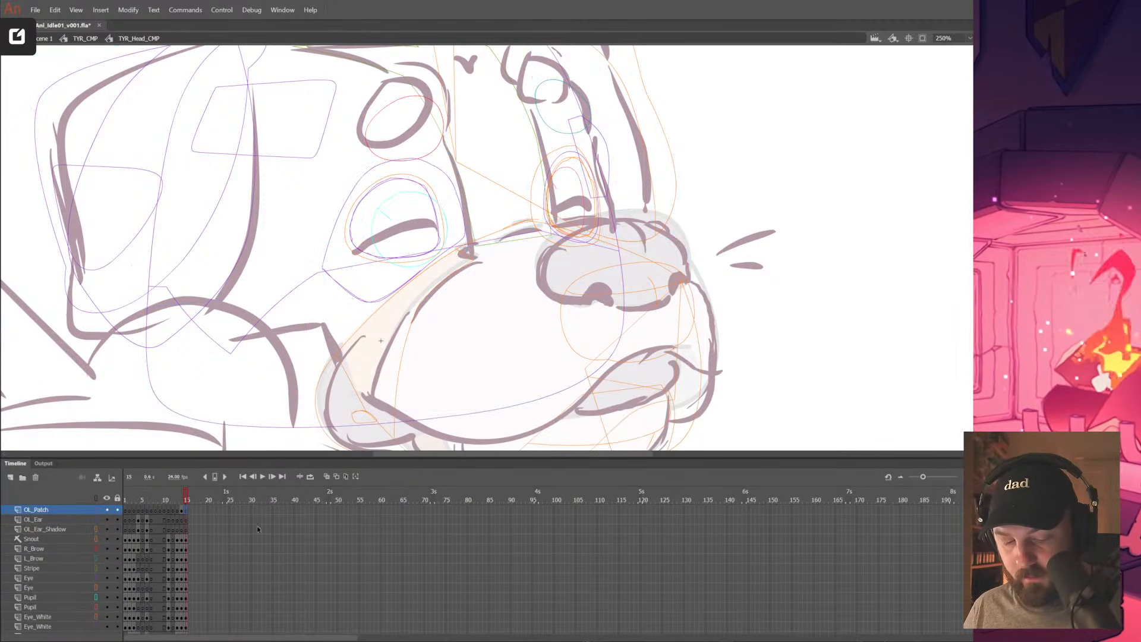
Show the layers in full colour and try deleting both pupils and both eye whites on frame 15
click(96, 498)
click(576, 214)
key(Delete)
click(414, 226)
key(Delete)
click(414, 244)
key(Delete)
click(564, 224)
key(Delete)
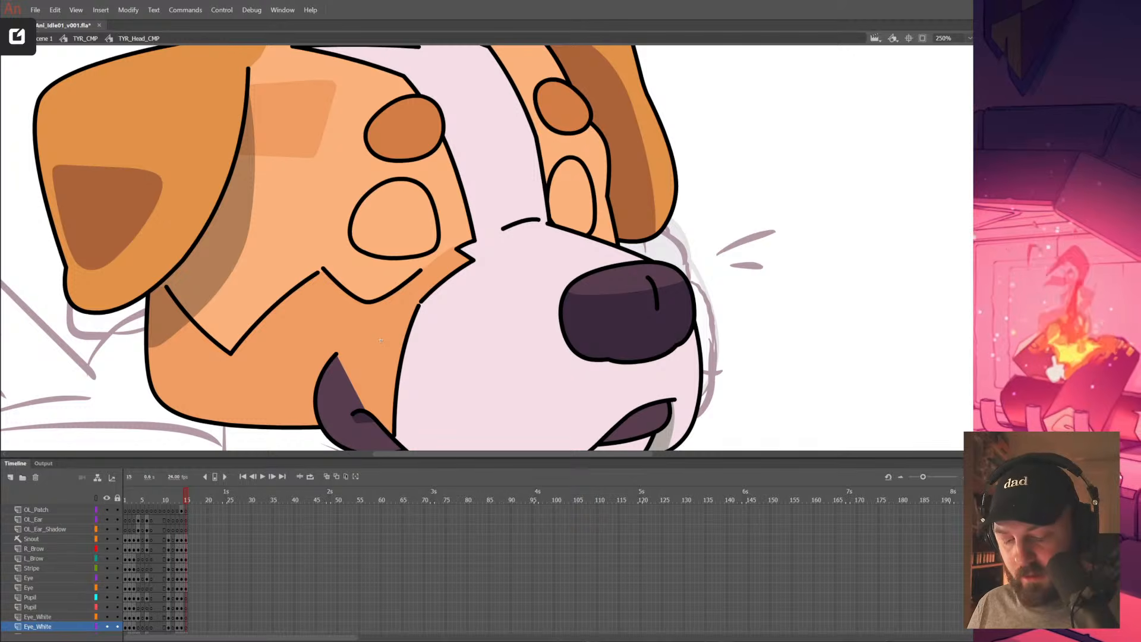
Undo the deletion of the pupils and eye whites
key(ctrl+z)
key(ctrl+z)
key(ctrl+z)
key(ctrl+z)
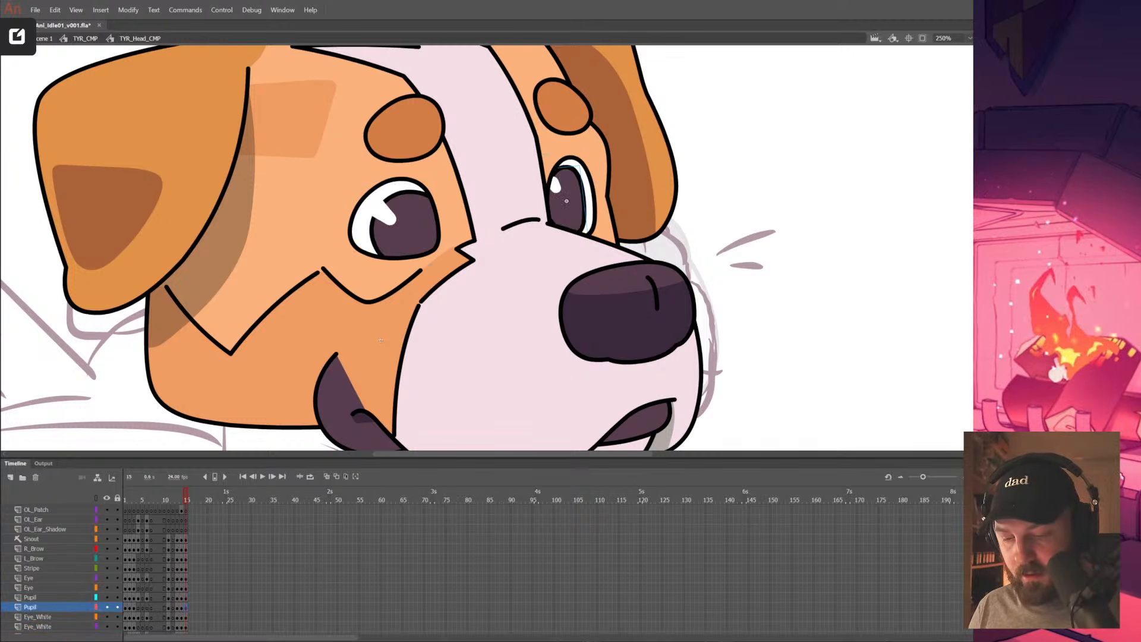
Set the larger eye to its half-closed frame 41 and the smaller eye to its half-closed frame 42 on the head's frame 15
click(352, 266)
key(.)
key(.)
key(.)
click(589, 198)
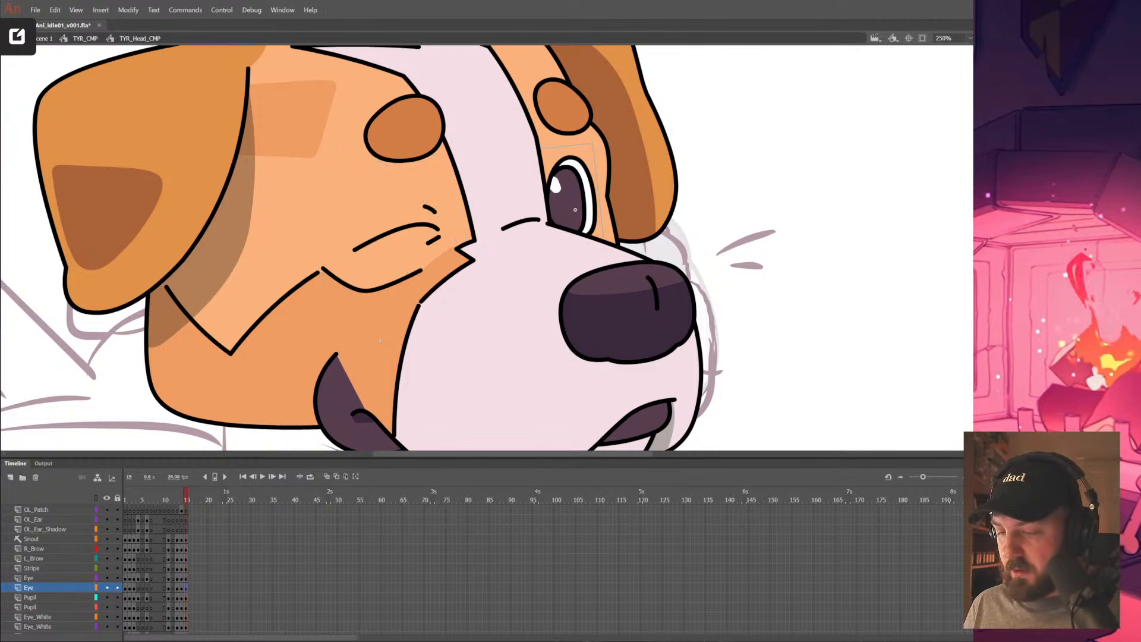
click(1046, 268)
Show the layers as outlines and rotate and move the larger eye's brow to match the sketched brow
drag(648, 331, 778, 329)
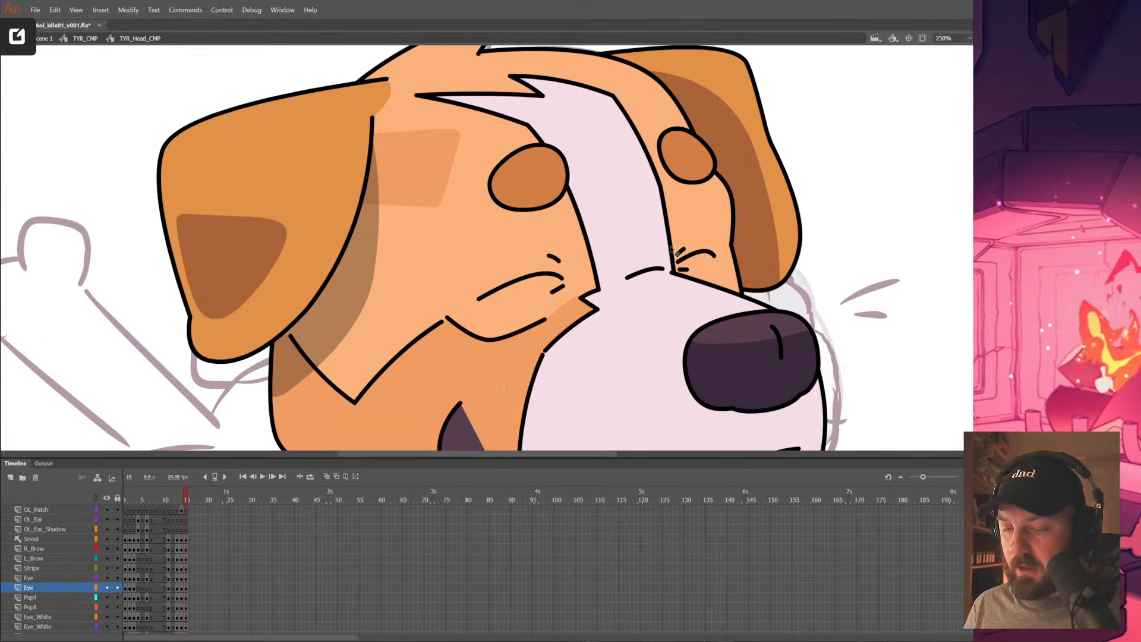
click(95, 498)
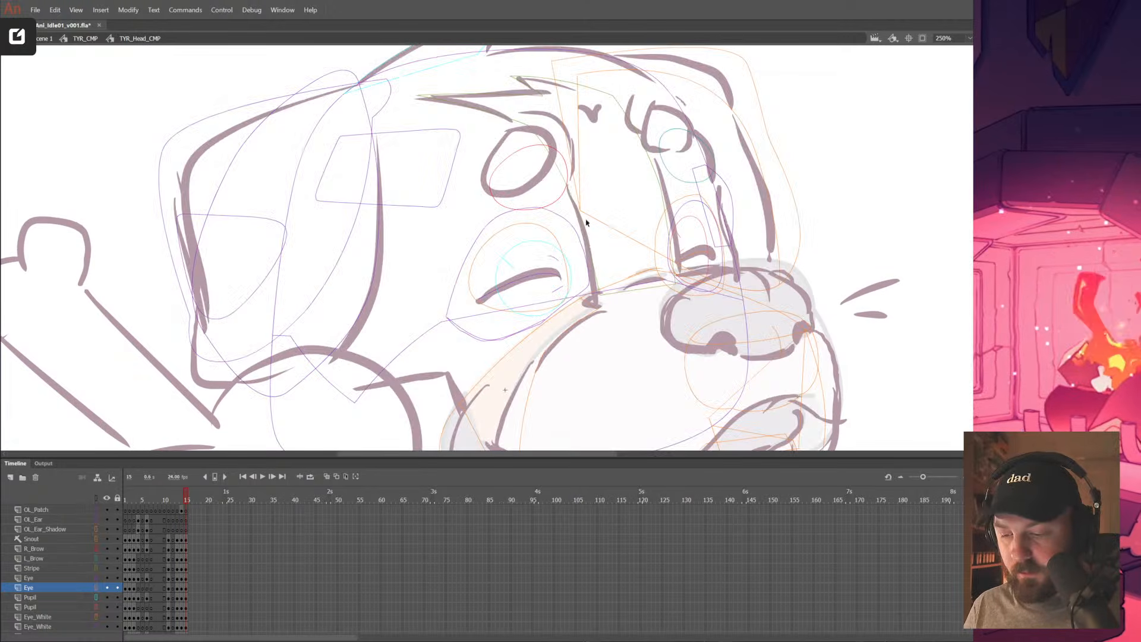
click(562, 189)
key(q)
drag(552, 180, 550, 178)
drag(552, 119, 541, 109)
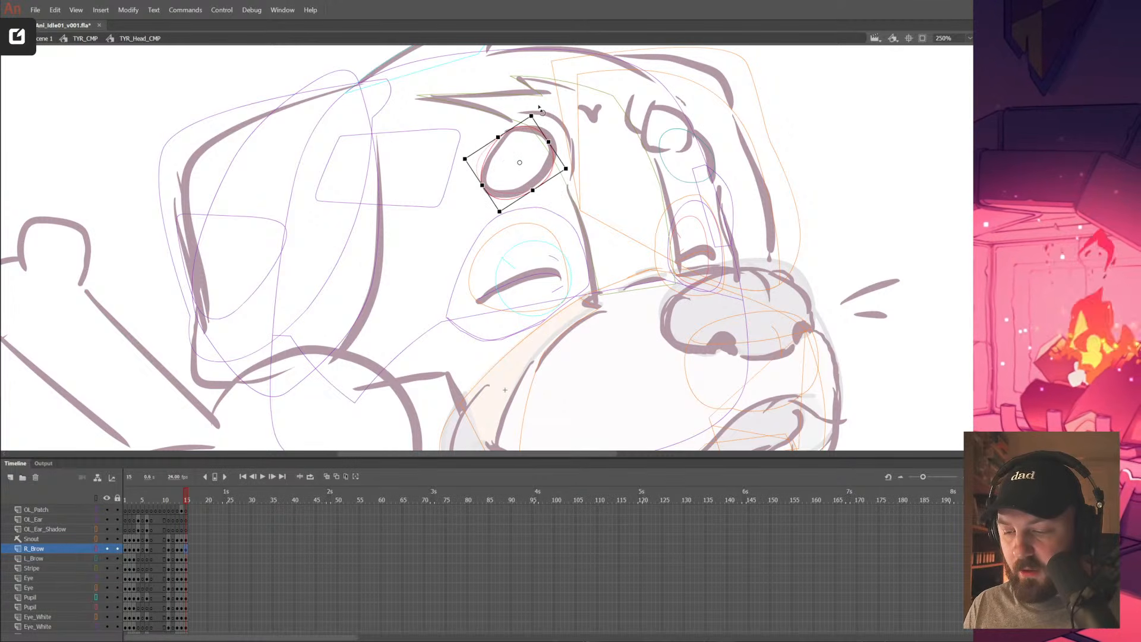
drag(556, 152, 552, 146)
key(ctrl+z)
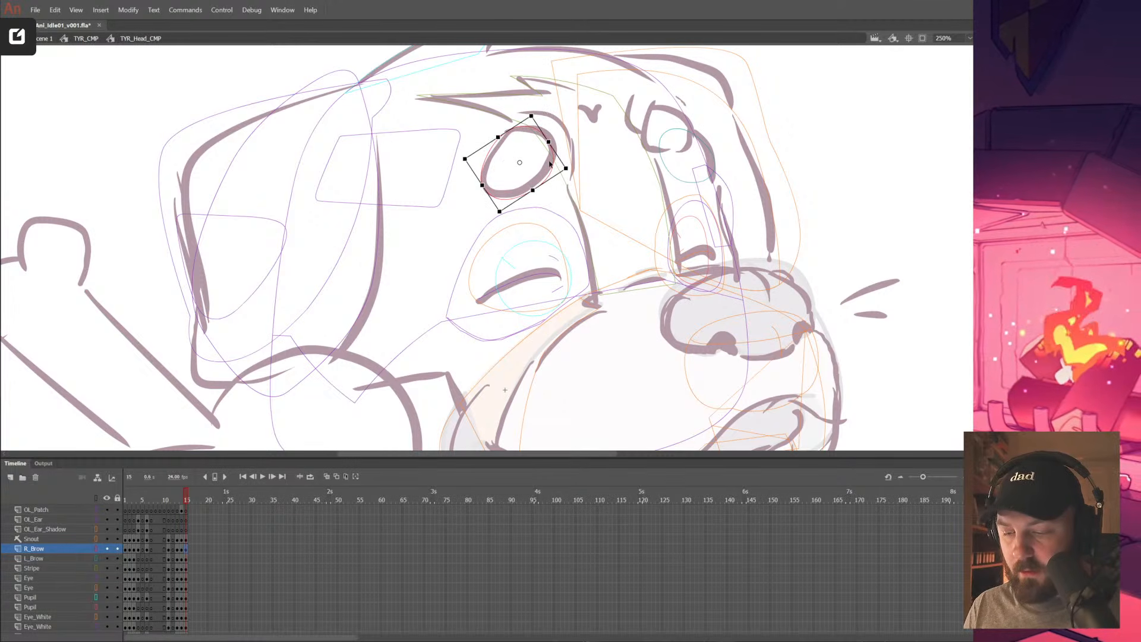
Open the larger brow's TYR_Head_Brow symbol and add frame 14 keyframes on Base and Fur with frame 13's drawing
double_click(555, 168)
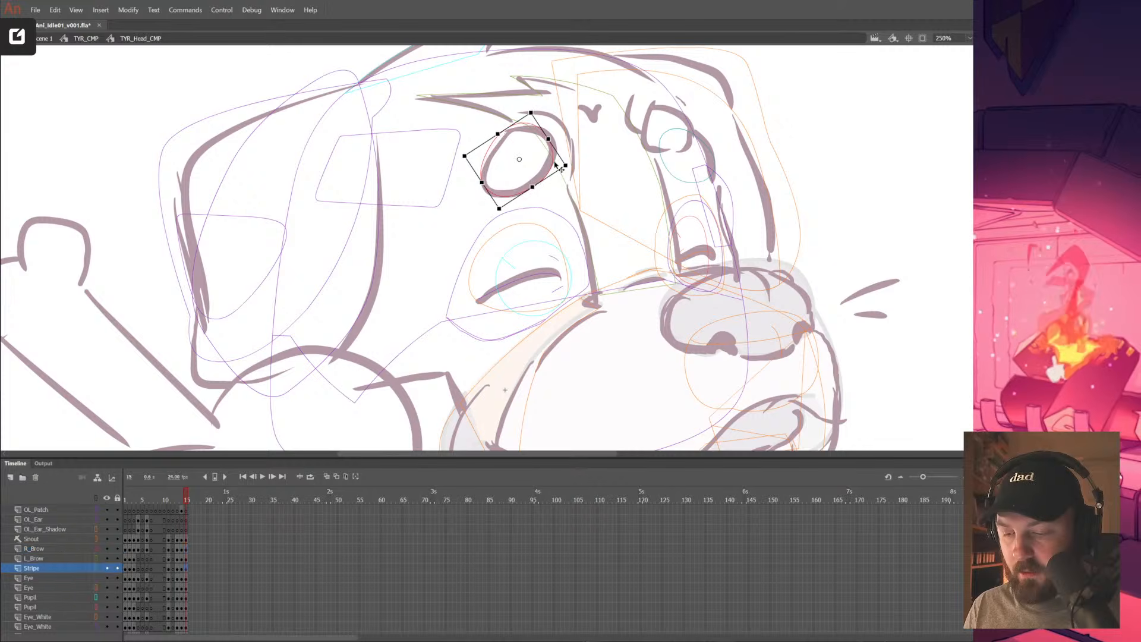
double_click(548, 171)
double_click(550, 173)
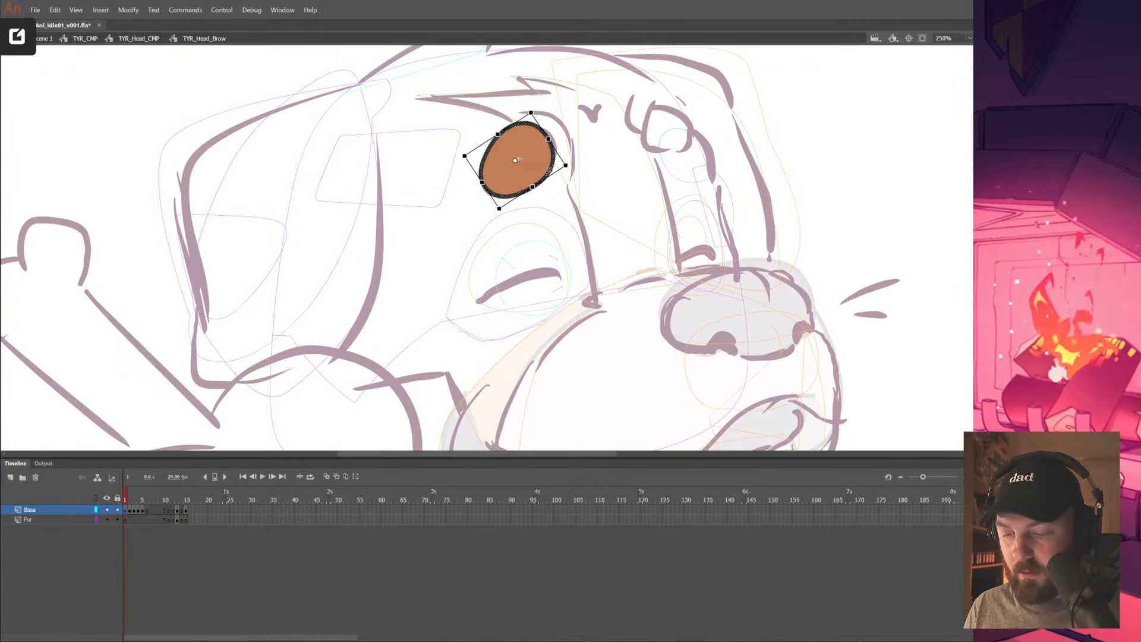
click(178, 520)
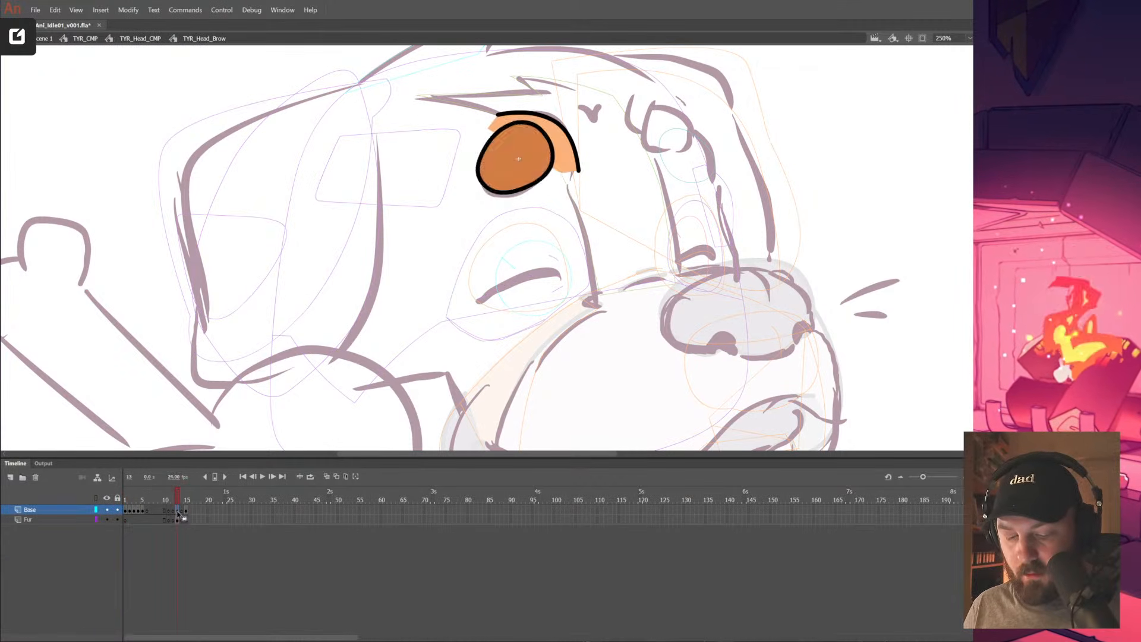
mouse_move(178, 521)
mouse_down()
mouse_move(207, 515)
mouse_move(183, 515)
mouse_up()
Reshape the fur's outline around the brow on TYR_Head_Brow's frame 14 to follow the sketched stripe edge
key(v)
click(626, 172)
ctrl+click(571, 164)
mouse_move(501, 262)
mouse_down()
mouse_move(478, 309)
mouse_move(494, 244)
mouse_move(436, 318)
mouse_up()
drag(479, 198, 482, 200)
drag(337, 149, 343, 157)
Return to TYR_Head_CMP, show the larger brow's frame 14 drawing with all layers in full colour, and save the file
ctrl+alt+click(532, 287)
ctrl+alt+click(532, 288)
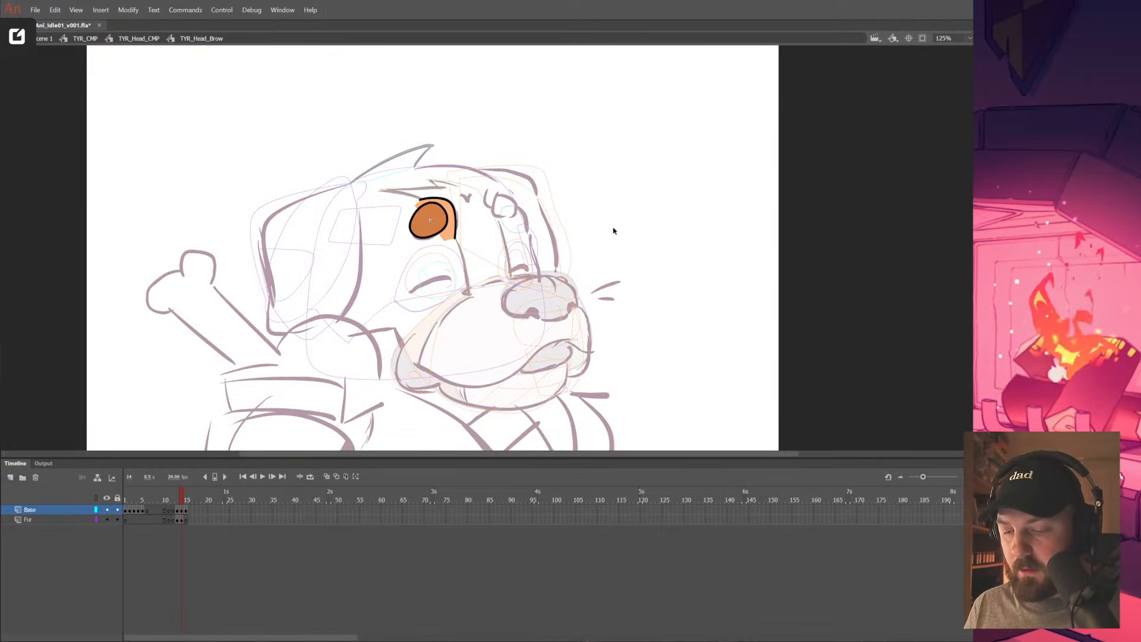
double_click(613, 242)
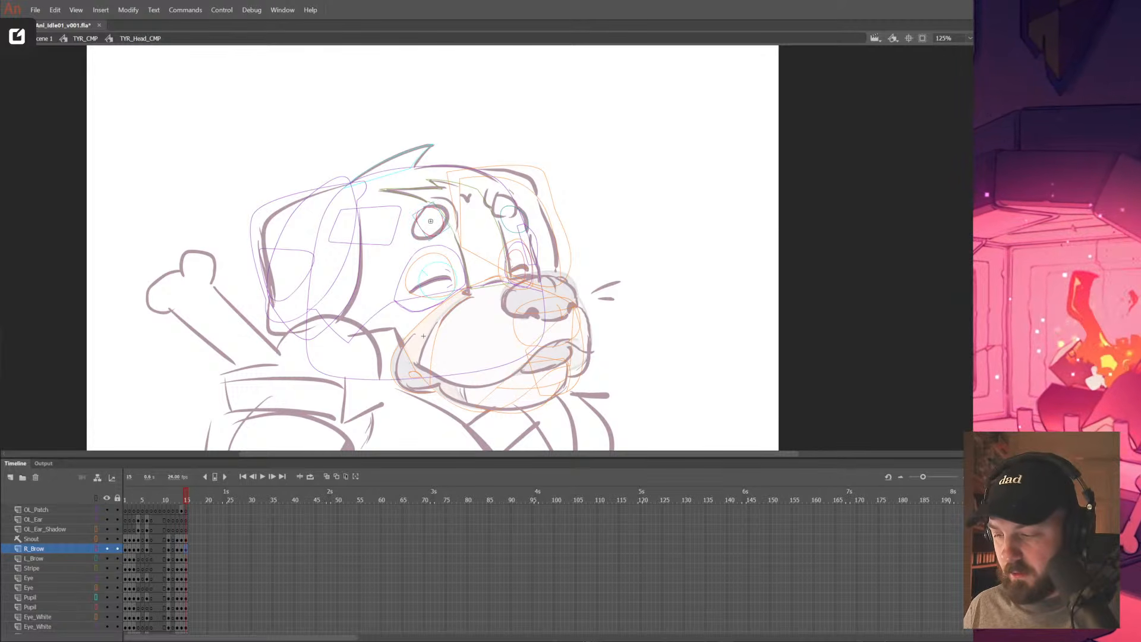
click(777, 263)
click(97, 501)
click(96, 501)
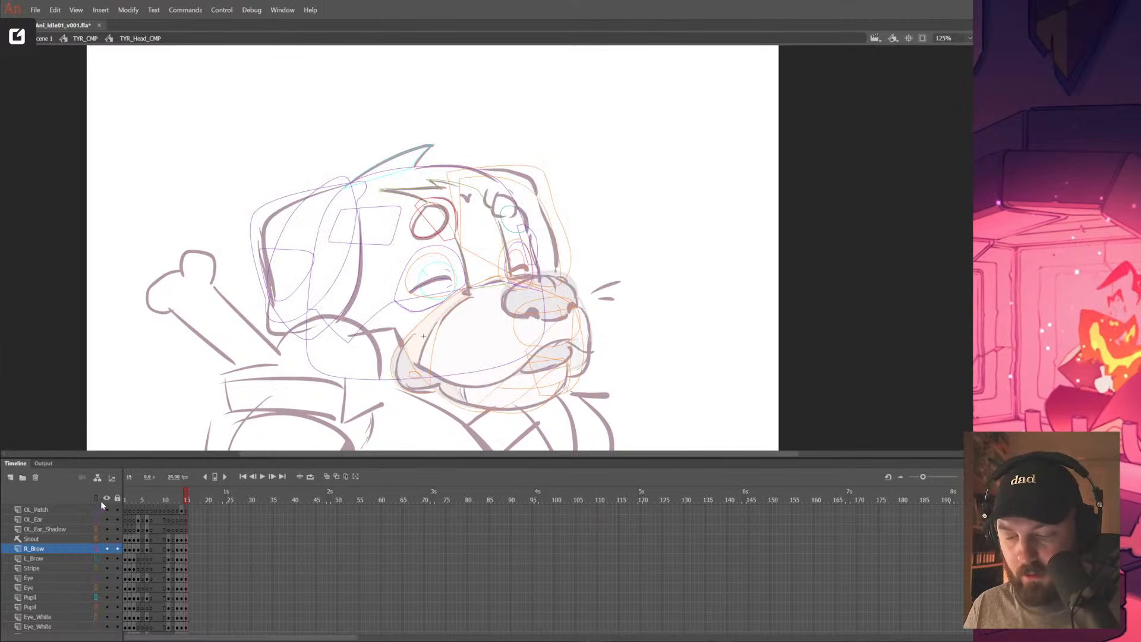
click(96, 498)
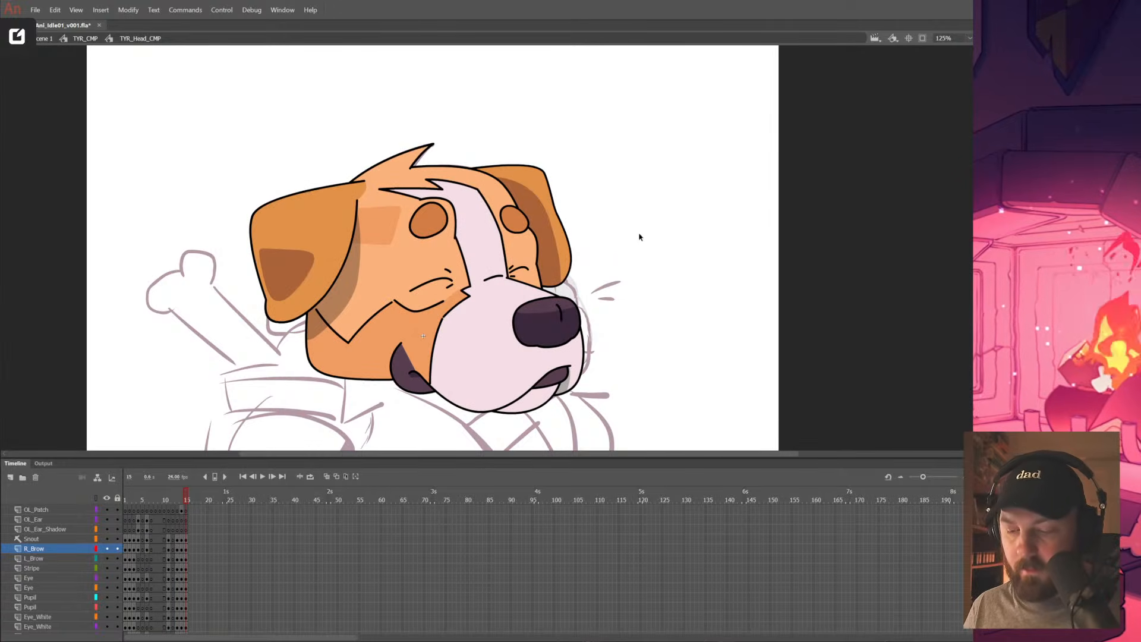
key(ctrl+s)
Extend and smooth the fur patch's edge on TYR_Head_Brow's frame 14 so it joins the face stripe's outline
drag(593, 319, 786, 214)
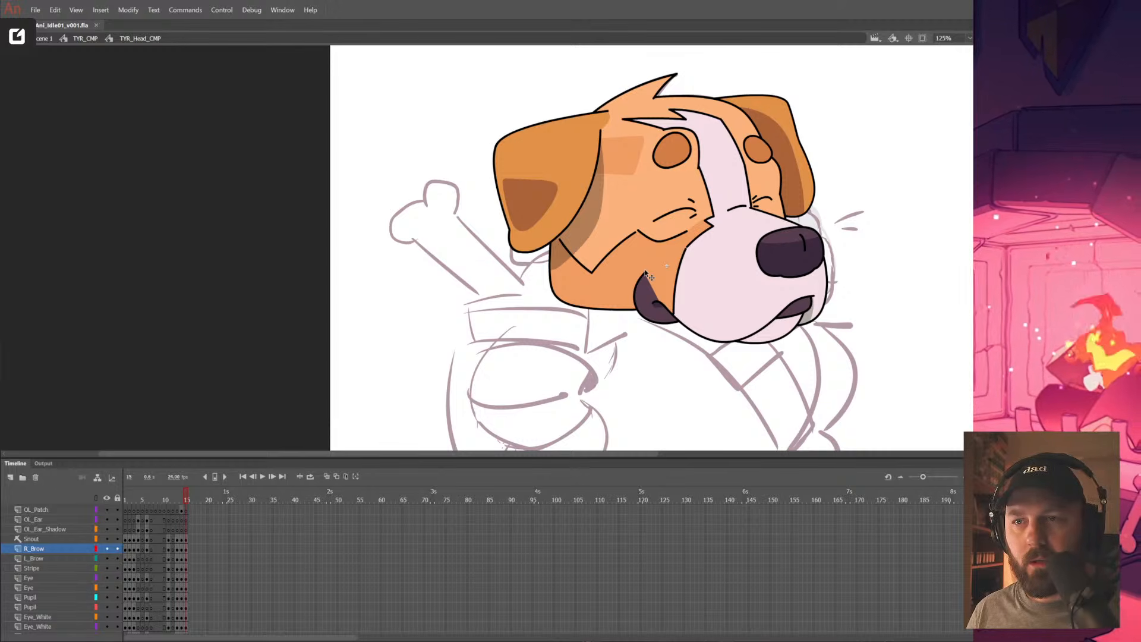
click(665, 263)
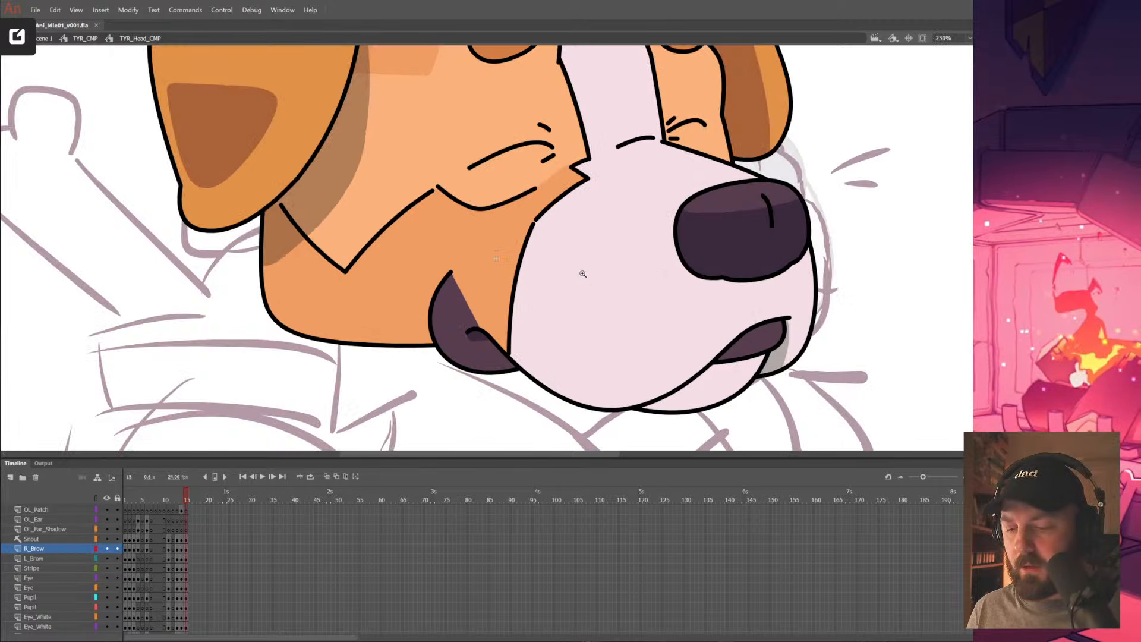
scroll(567, 215, up, 3)
double_click(565, 214)
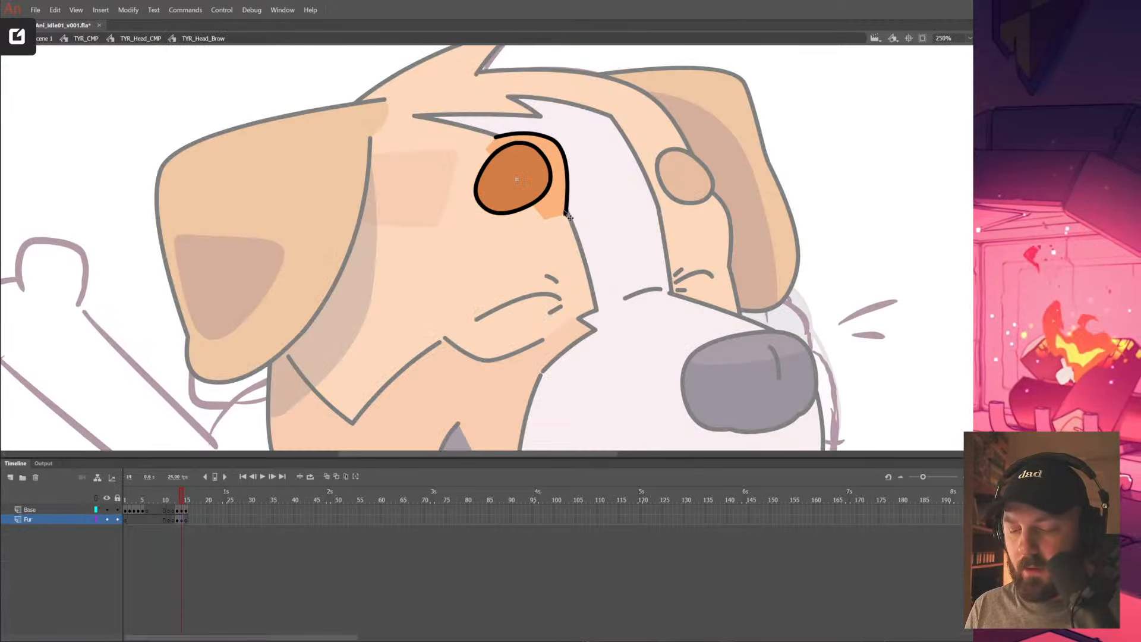
double_click(577, 215)
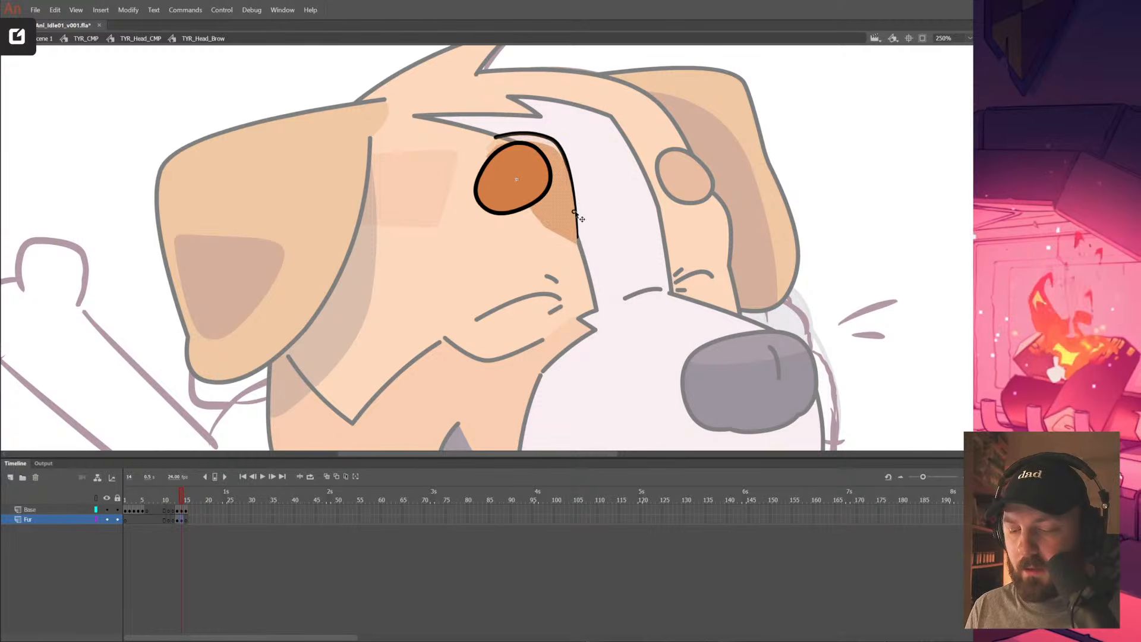
click(595, 195)
drag(554, 140, 560, 156)
drag(495, 137, 566, 179)
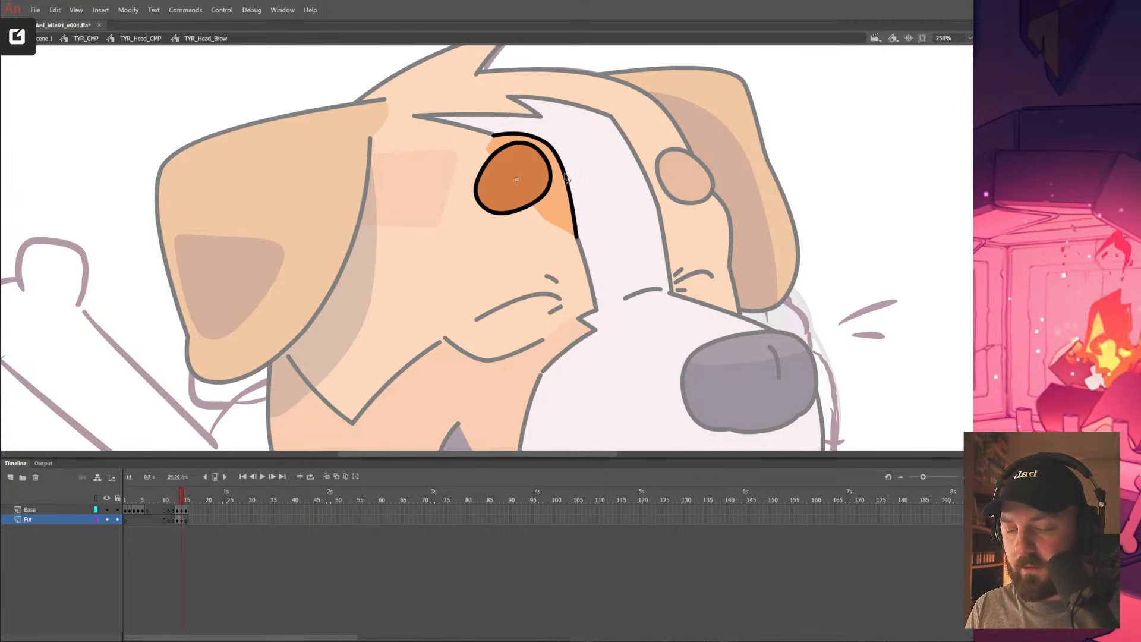
Reopen the larger brow's TYR_Head_Brow symbol, extend the fur patch's upper end on frame 14 along the stripe's edge, and return to TYR_Head_CMP
double_click(666, 282)
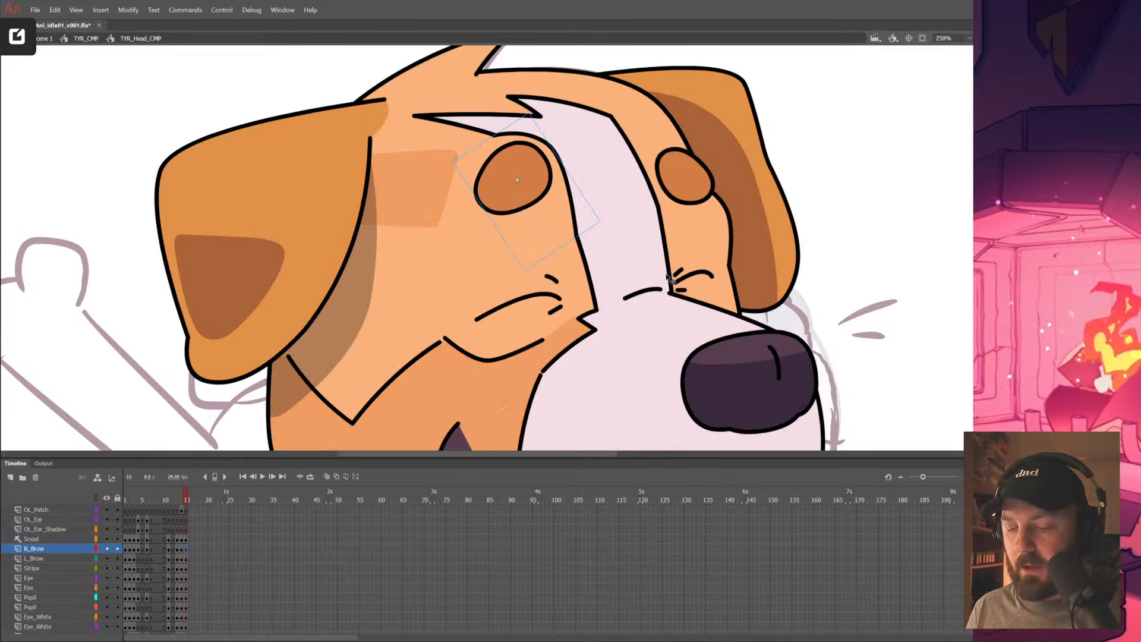
drag(635, 306, 668, 367)
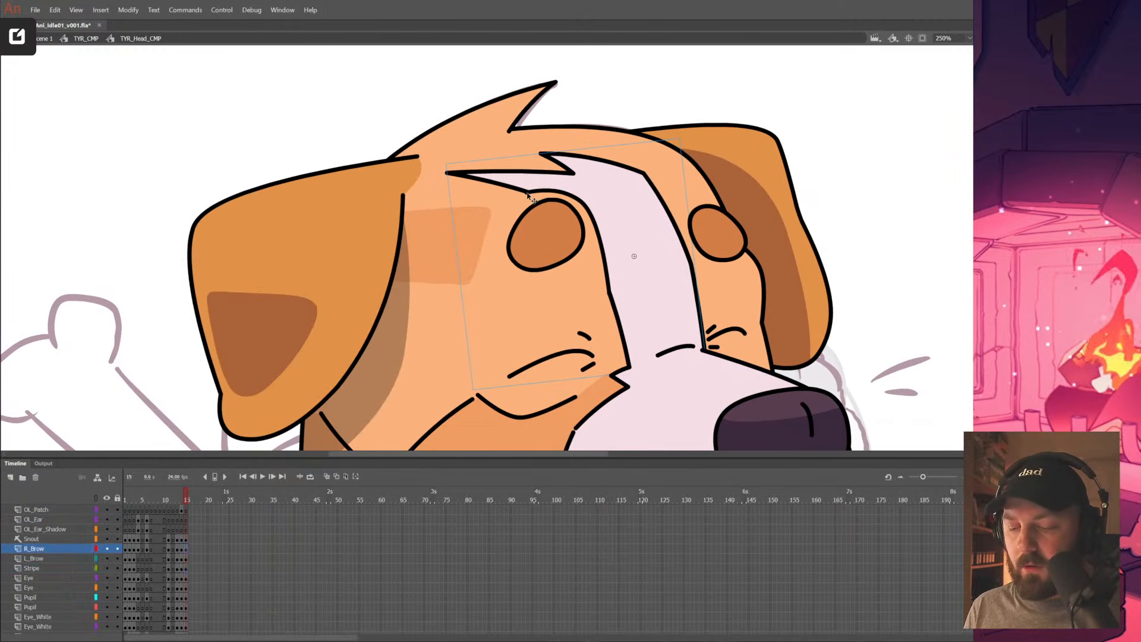
double_click(537, 172)
click(538, 171)
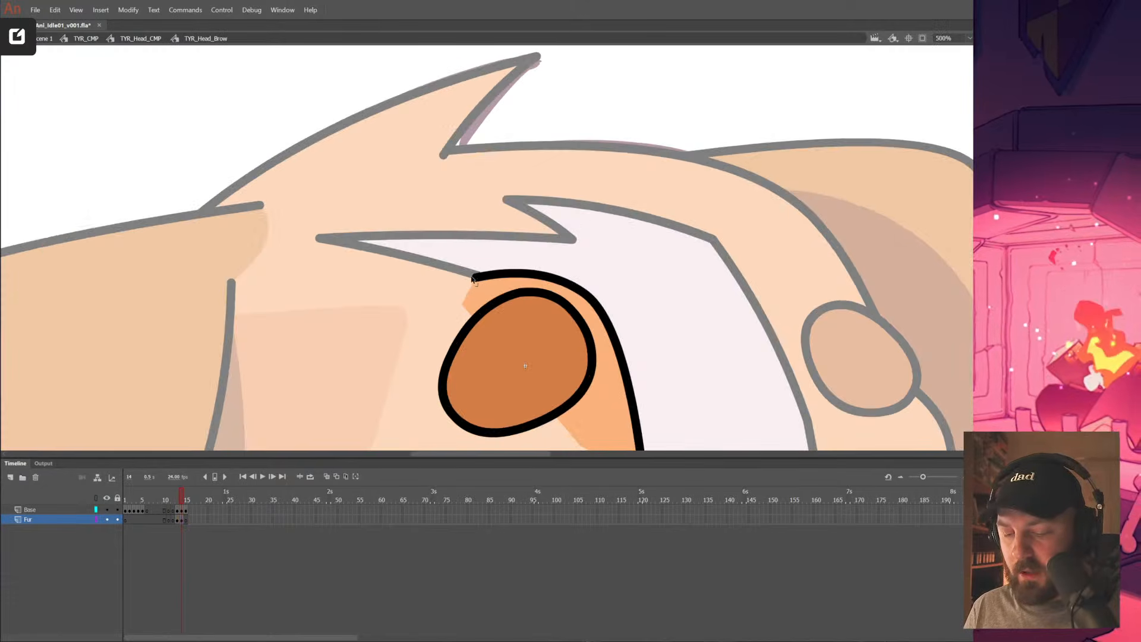
drag(476, 277, 448, 267)
mouse_move(462, 310)
mouse_down()
mouse_move(439, 304)
mouse_move(453, 272)
mouse_up()
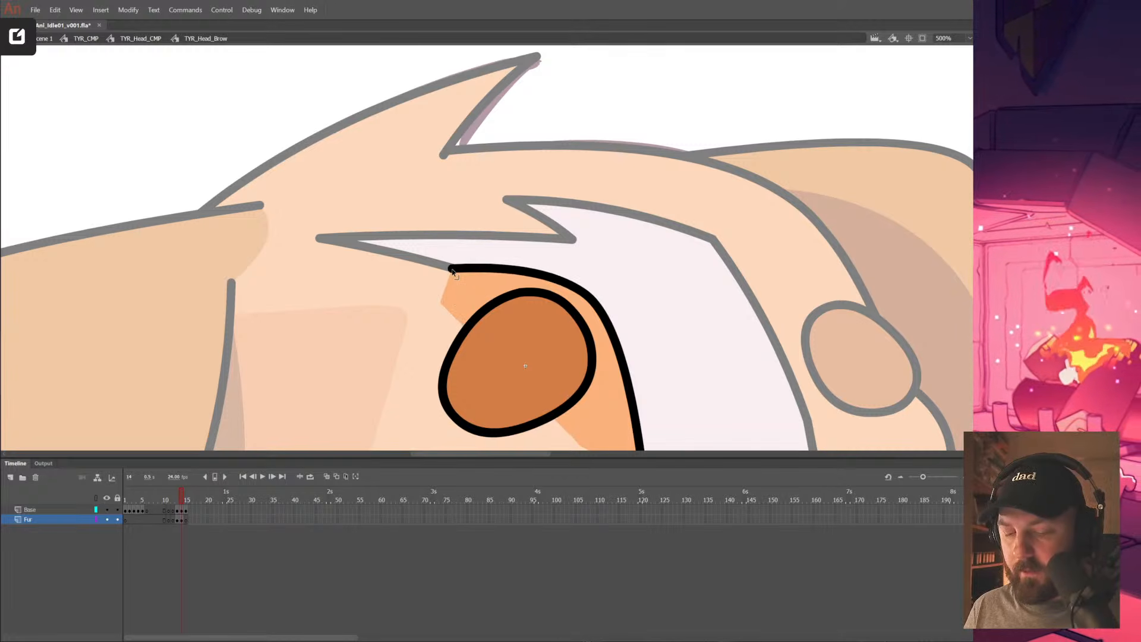
alt+click(612, 248)
alt+click(631, 243)
double_click(528, 305)
Draw a small V-shaped wrinkle on the stripe beside the larger brow, on the Fur layer's frame 14 in TYR_Head_Brow
mouse_move(453, 322)
mouse_down()
mouse_move(600, 313)
mouse_move(604, 340)
mouse_up()
click(579, 211)
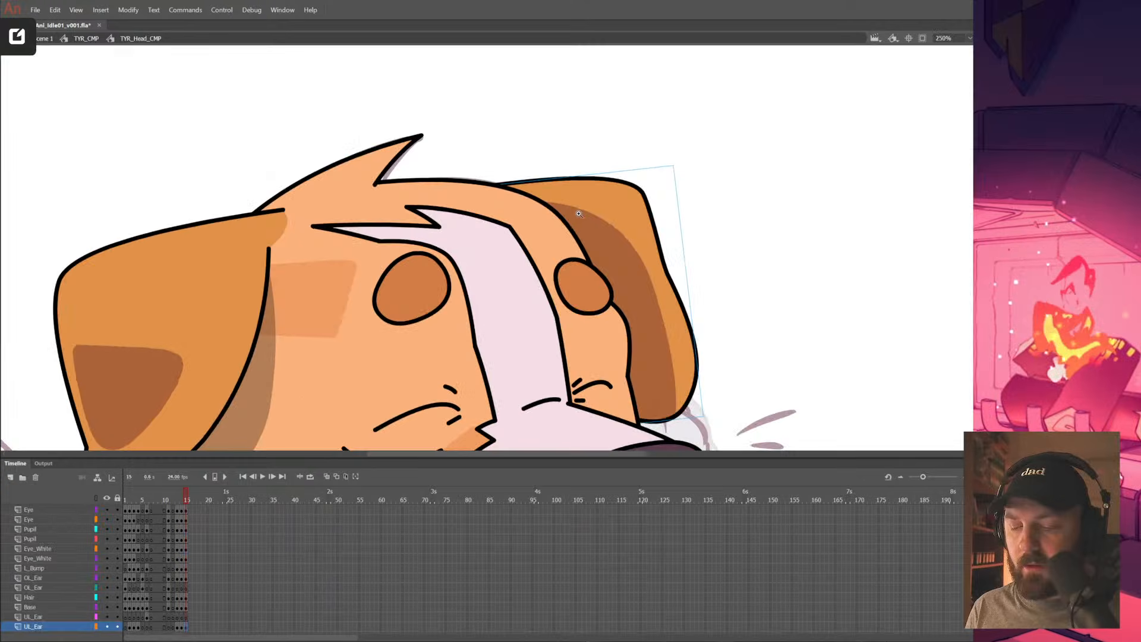
click(501, 281)
drag(516, 351, 626, 331)
double_click(582, 309)
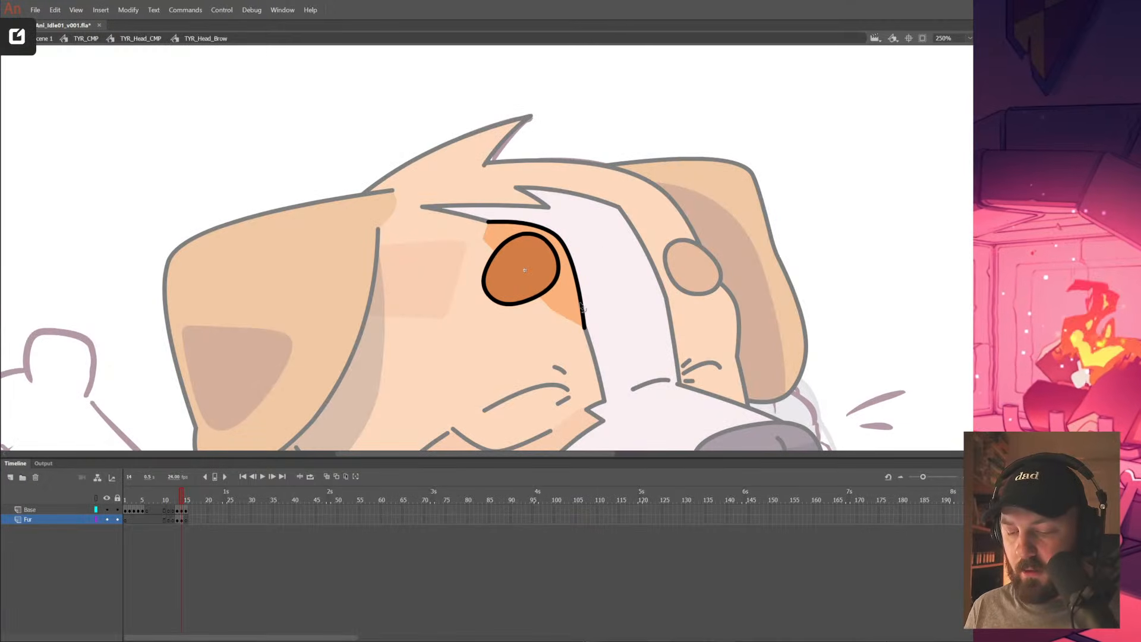
mouse_move(576, 222)
mouse_down()
mouse_move(596, 242)
mouse_move(608, 225)
mouse_up()
key(ctrl+z)
key(ctrl+z)
drag(629, 265, 662, 212)
key(ctrl+z)
ctrl+click(616, 192)
mouse_move(522, 204)
mouse_down()
mouse_move(504, 223)
mouse_move(510, 211)
mouse_up()
ctrl+alt+click(546, 203)
ctrl+alt+click(552, 209)
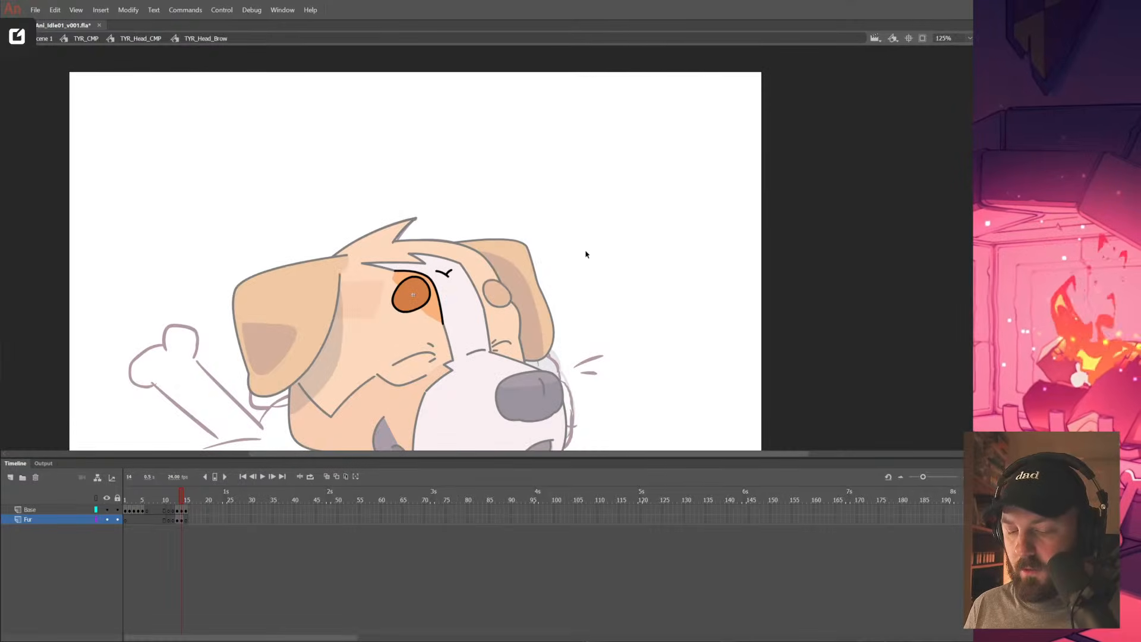
Display TYR_Head_CMP's layers as outlines and reopen the larger brow's symbol over the sketch
double_click(585, 254)
drag(558, 298, 656, 248)
click(96, 499)
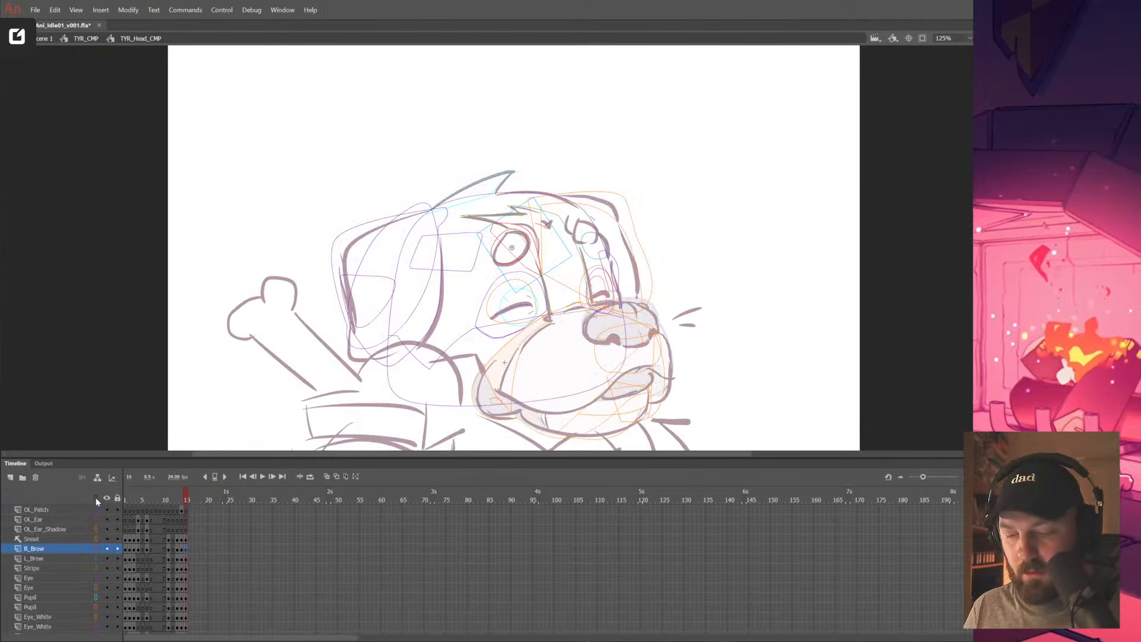
ctrl+click(552, 222)
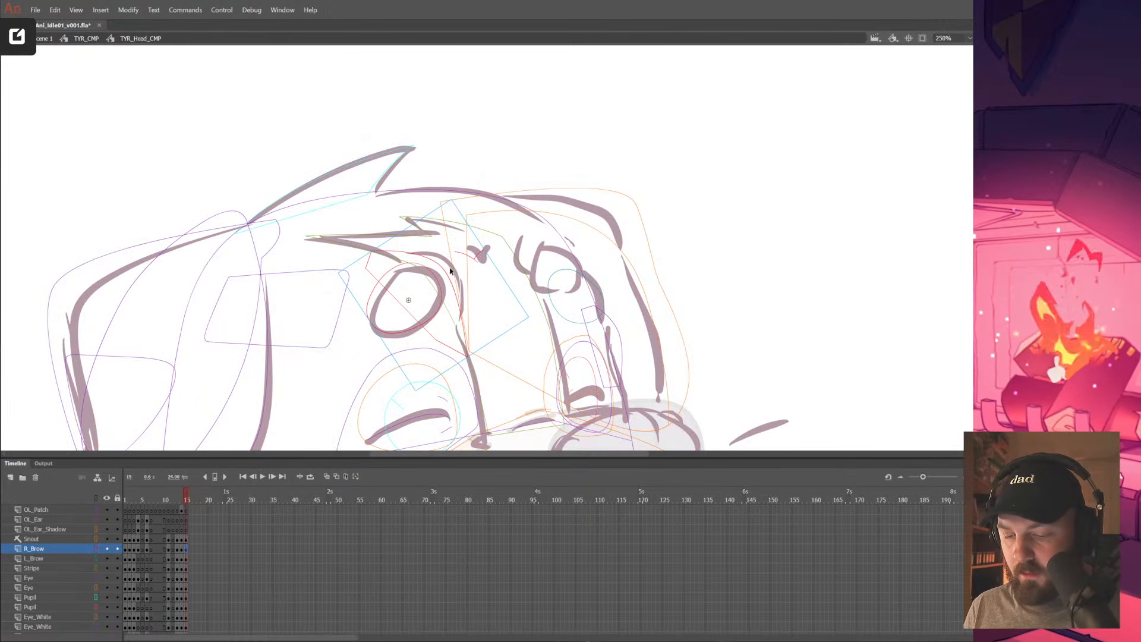
double_click(479, 258)
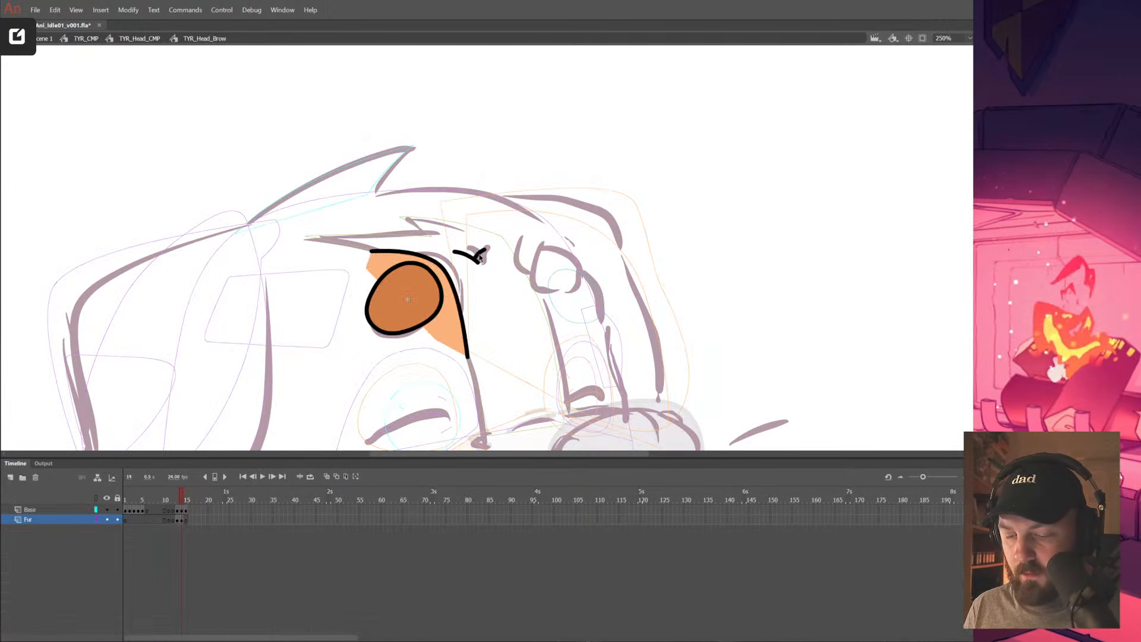
Select the wrinkle strokes and transform and move them onto the sketched V mark on the stripe
ctrl+click(491, 265)
click(465, 257)
shift+click(462, 263)
drag(463, 263, 491, 256)
key(q)
drag(464, 213, 468, 210)
drag(481, 249, 484, 254)
click(528, 239)
drag(533, 348, 649, 235)
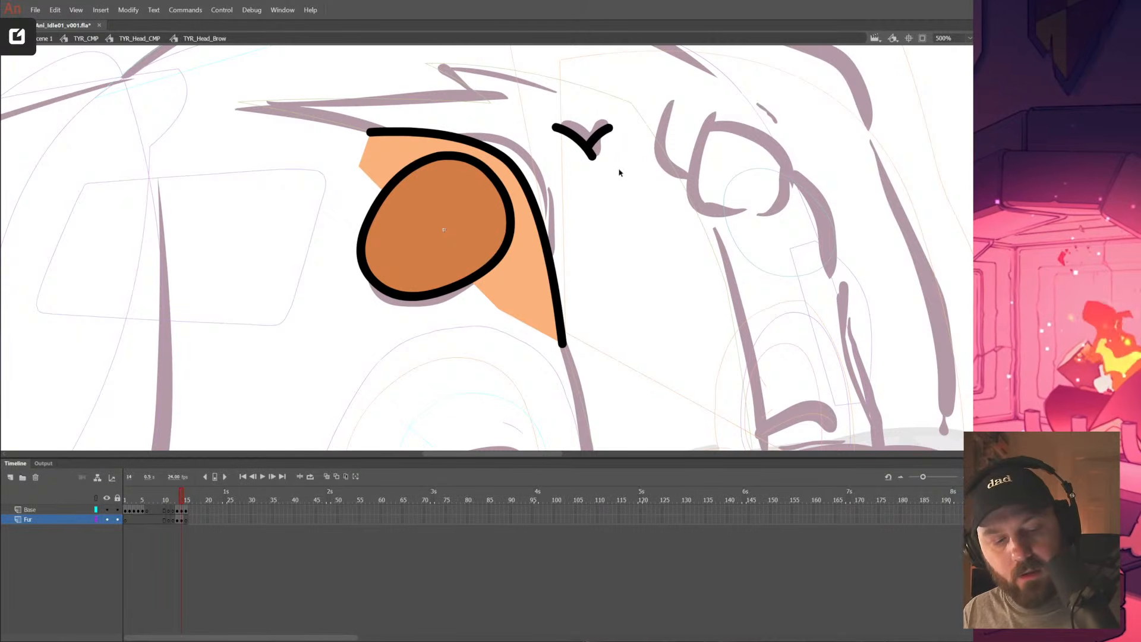
key(u)
mouse_move(535, 209)
mouse_down()
mouse_move(583, 193)
mouse_move(553, 202)
mouse_up()
key(ctrl+z)
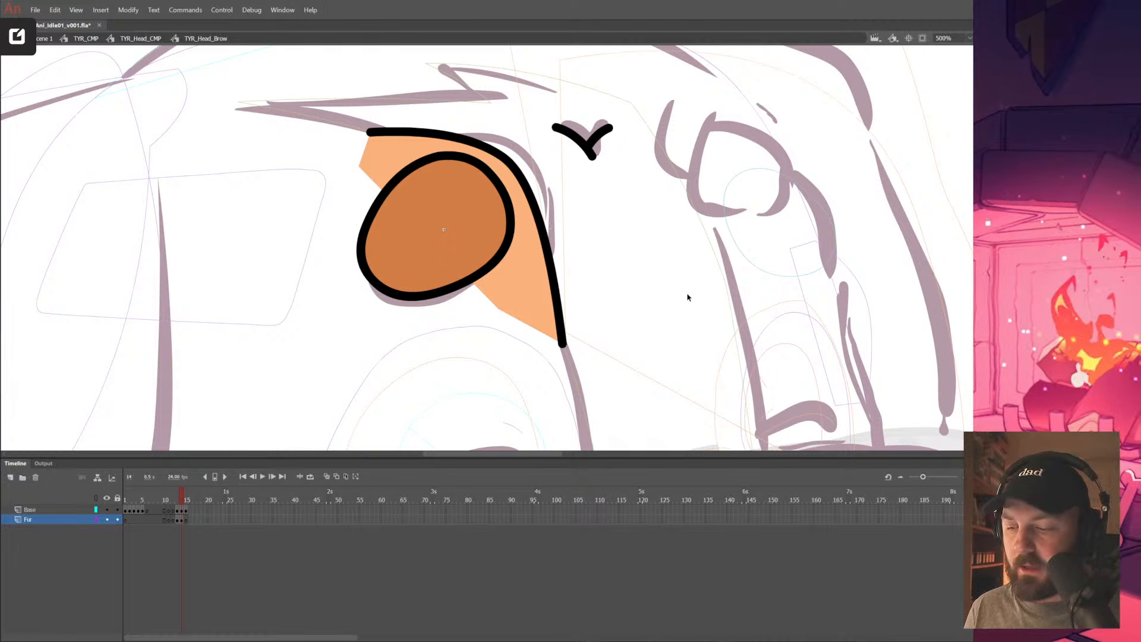
Return to TYR_Head_CMP and display all its layers in full colour
key(ctrl+minus)
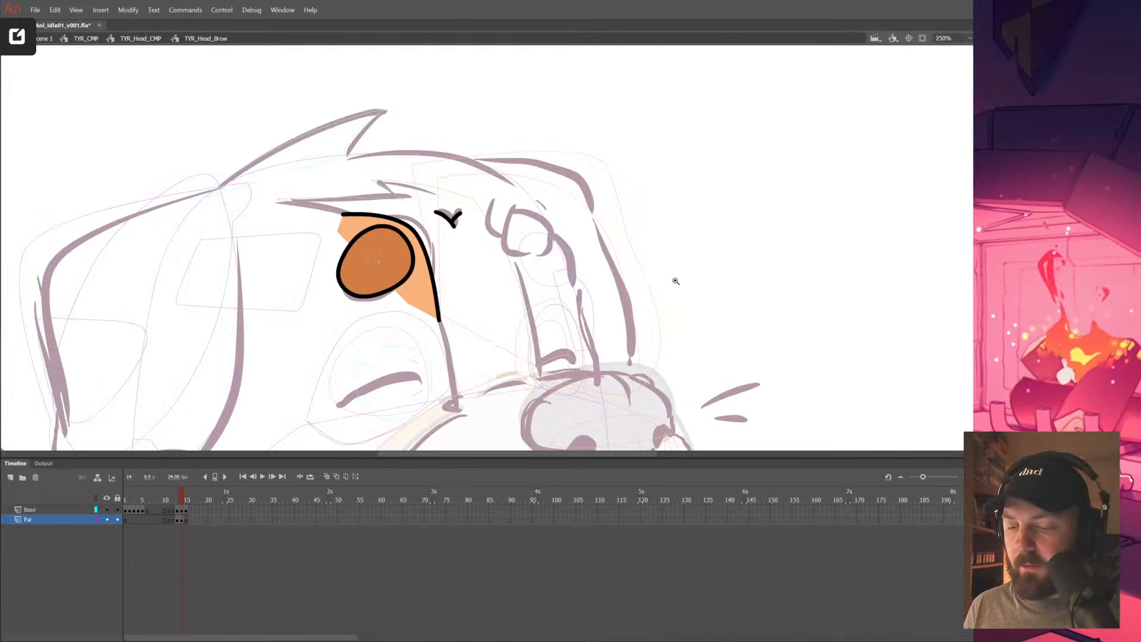
double_click(659, 316)
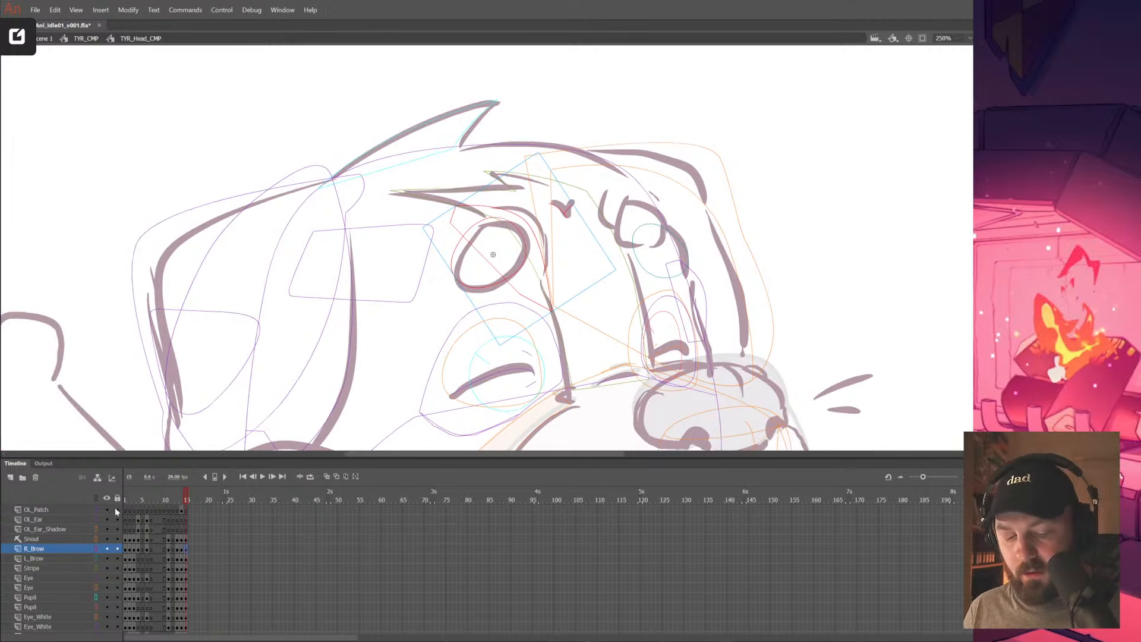
click(97, 499)
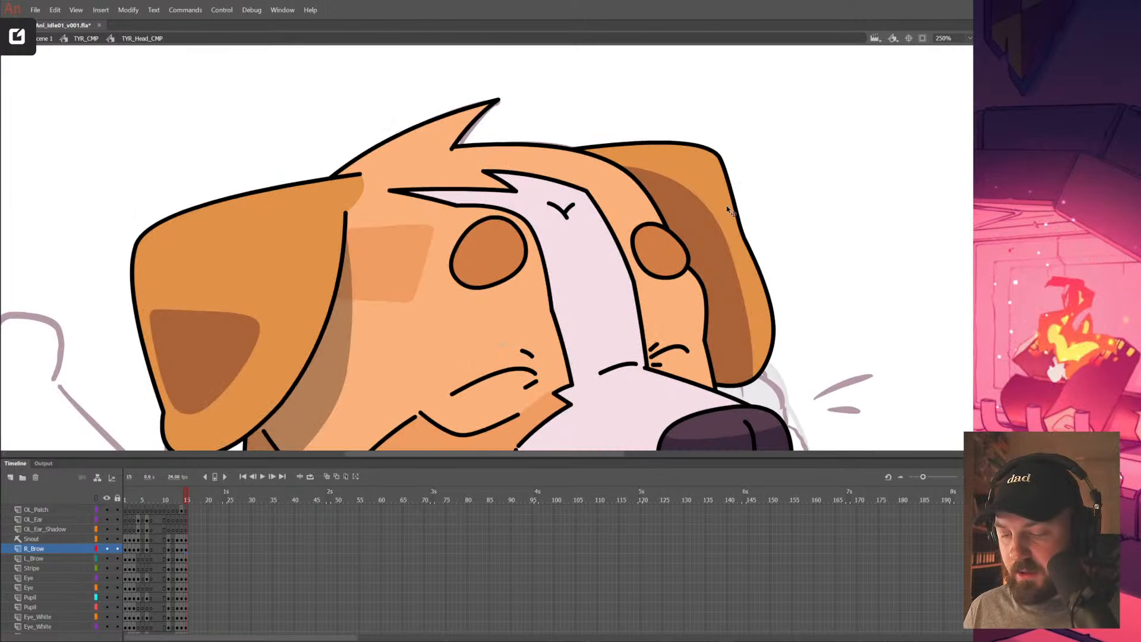
Display the layers as outlines and move the smaller brow up onto its sketched circle on TYR_Head_CMP's frame 15
click(661, 260)
click(108, 498)
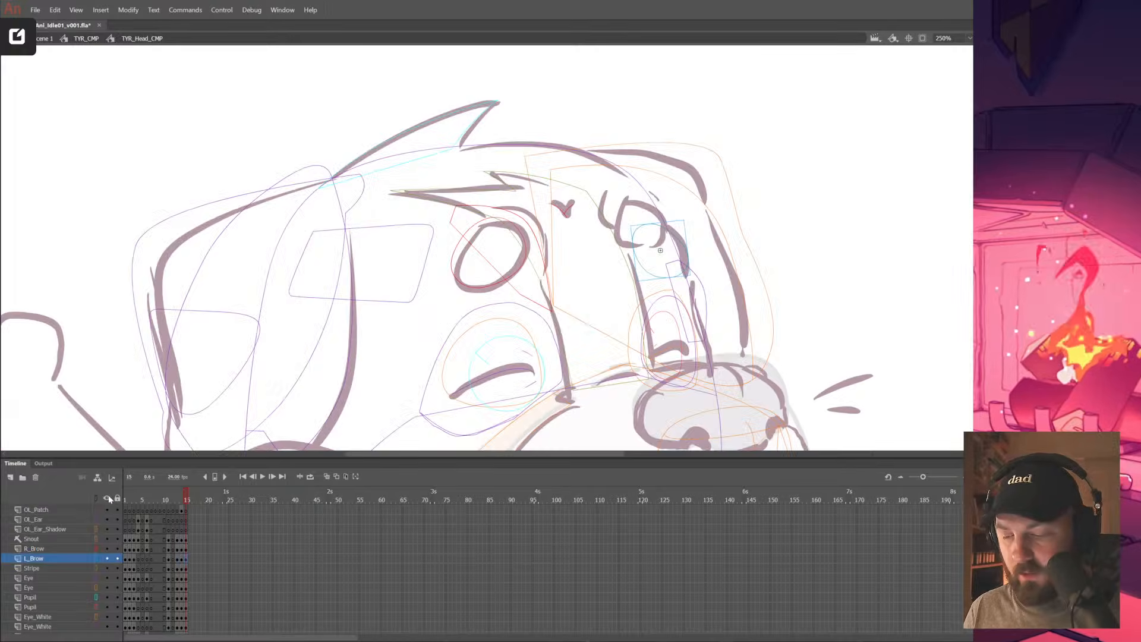
drag(670, 257, 650, 234)
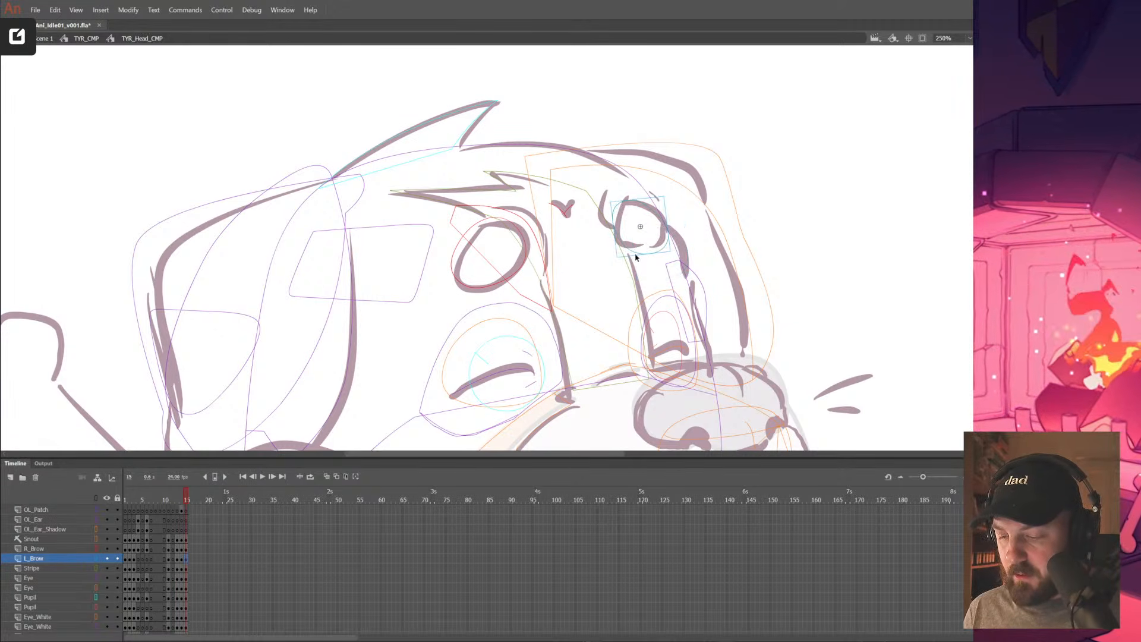
double_click(635, 256)
double_click(662, 265)
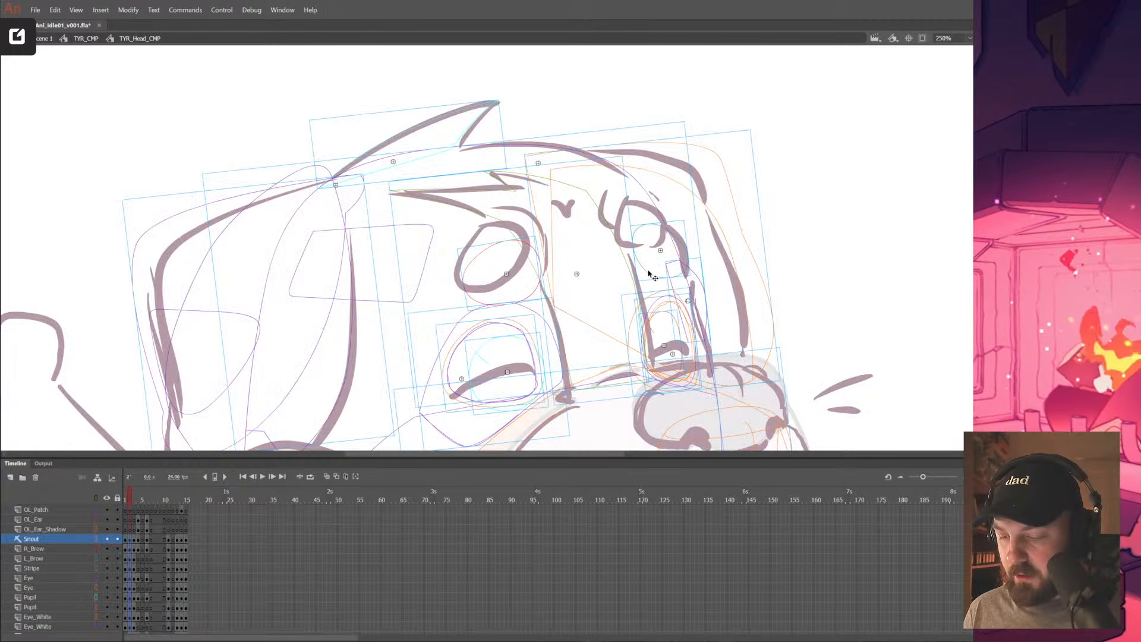
click(186, 500)
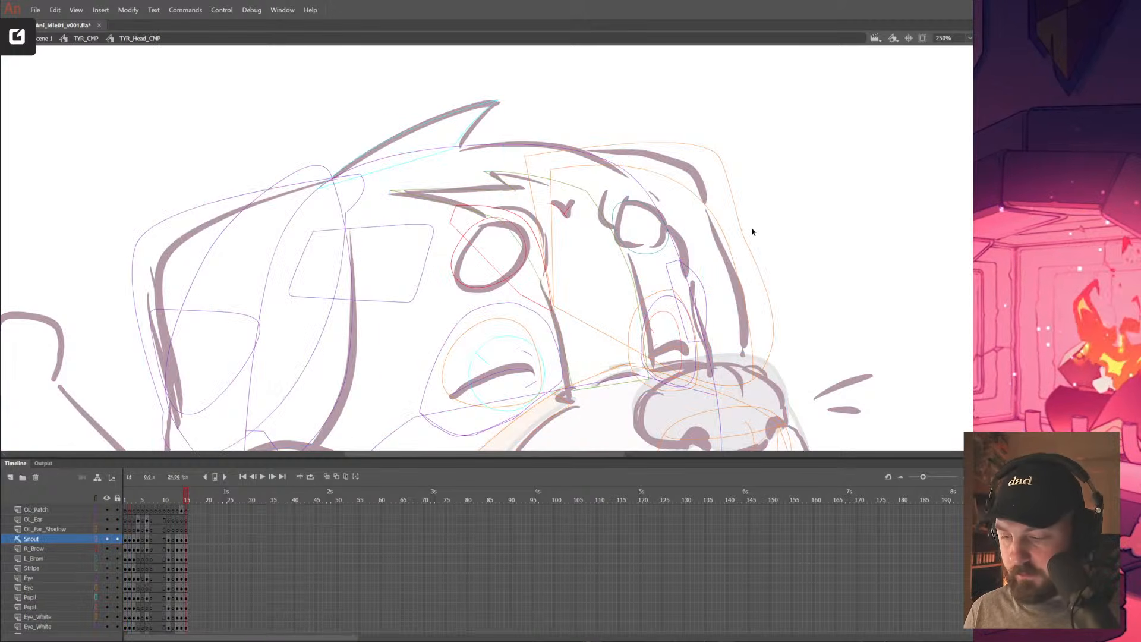
Open the smaller brow's TYR_Head_Brow symbol and go to the empty frame 16 on the Fur layer
click(641, 255)
double_click(641, 257)
key(z)
click(636, 236)
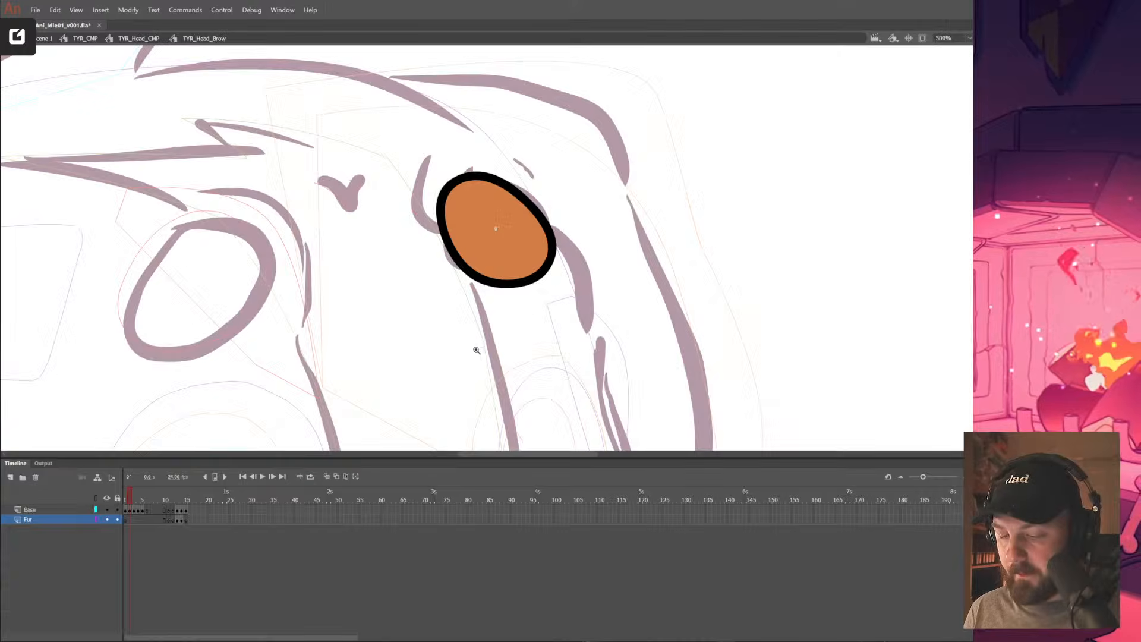
click(191, 518)
click(466, 209)
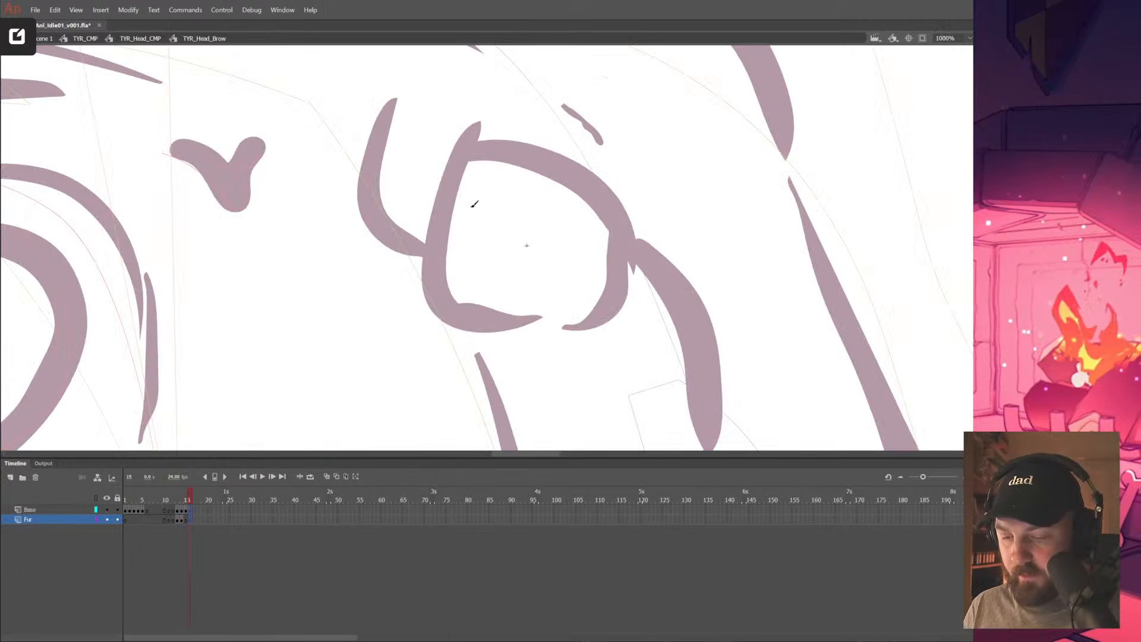
Draw a closed, rounded brow outline on frame 16 and bend its sides to follow the sketched circle
drag(448, 189, 501, 331)
key(v)
mouse_move(480, 278)
mouse_down()
mouse_move(448, 348)
mouse_move(598, 311)
mouse_move(626, 339)
mouse_move(580, 179)
mouse_move(618, 191)
mouse_up()
key(n)
key(v)
mouse_move(449, 189)
mouse_down()
mouse_move(548, 163)
mouse_move(510, 141)
mouse_move(500, 138)
mouse_move(566, 177)
mouse_move(623, 238)
mouse_up()
key(v)
click(588, 189)
key(Delete)
key(n)
key(v)
drag(585, 200, 598, 185)
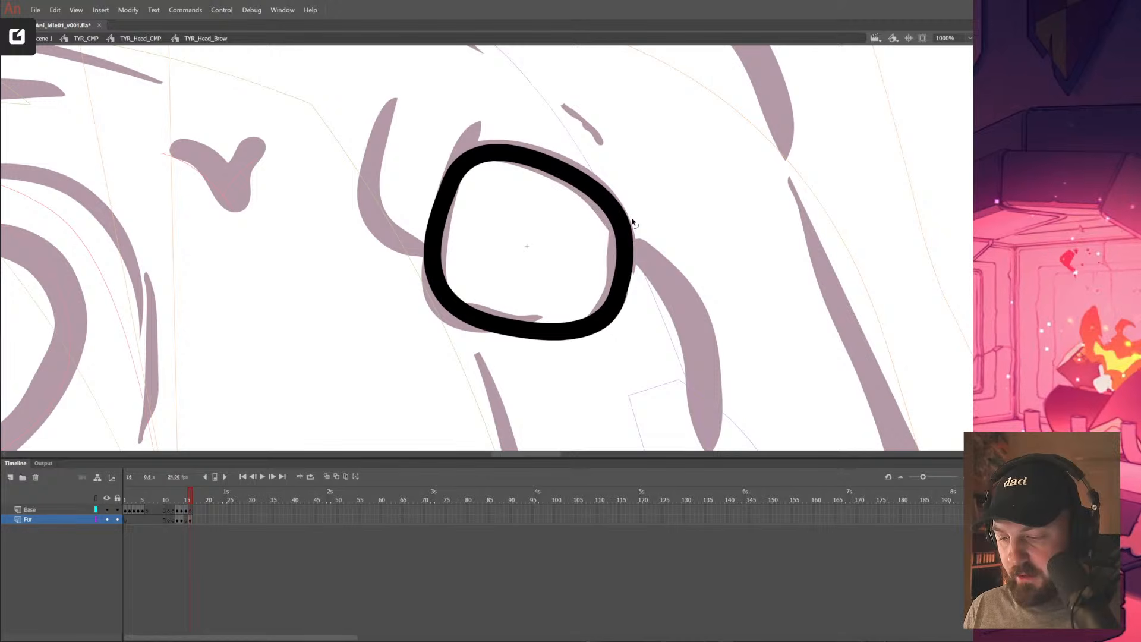
alt+click(646, 269)
alt+click(644, 254)
alt+click(636, 268)
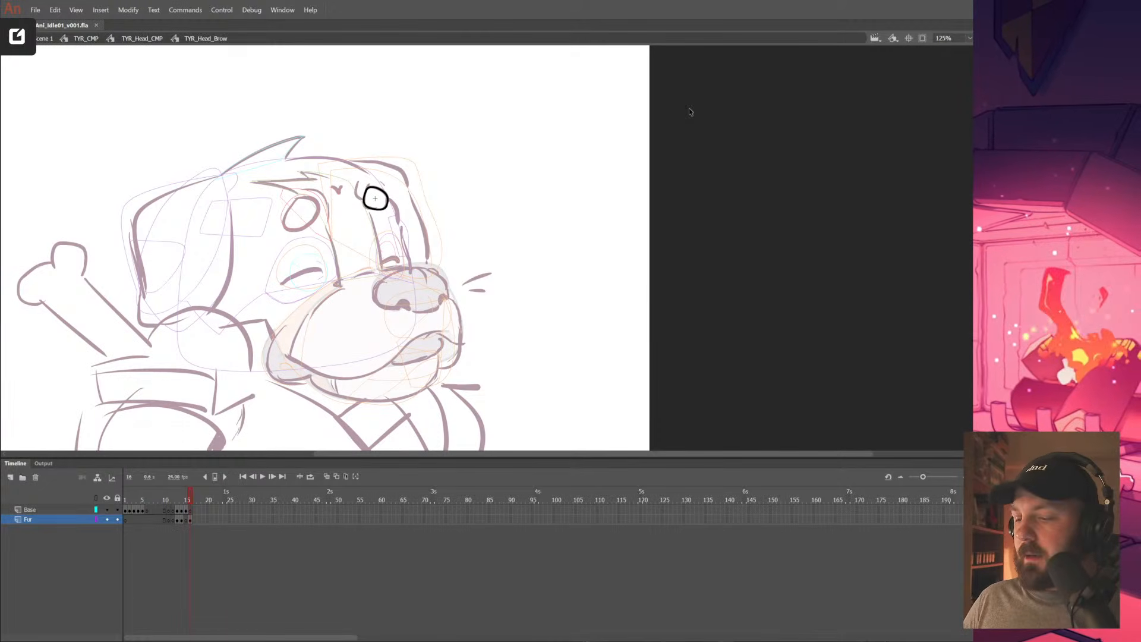
Fill the new brow shape on TYR_Head_Brow's frame 16 with the orange of the frame 15 drawing, working on the Base layer
click(190, 510)
click(186, 505)
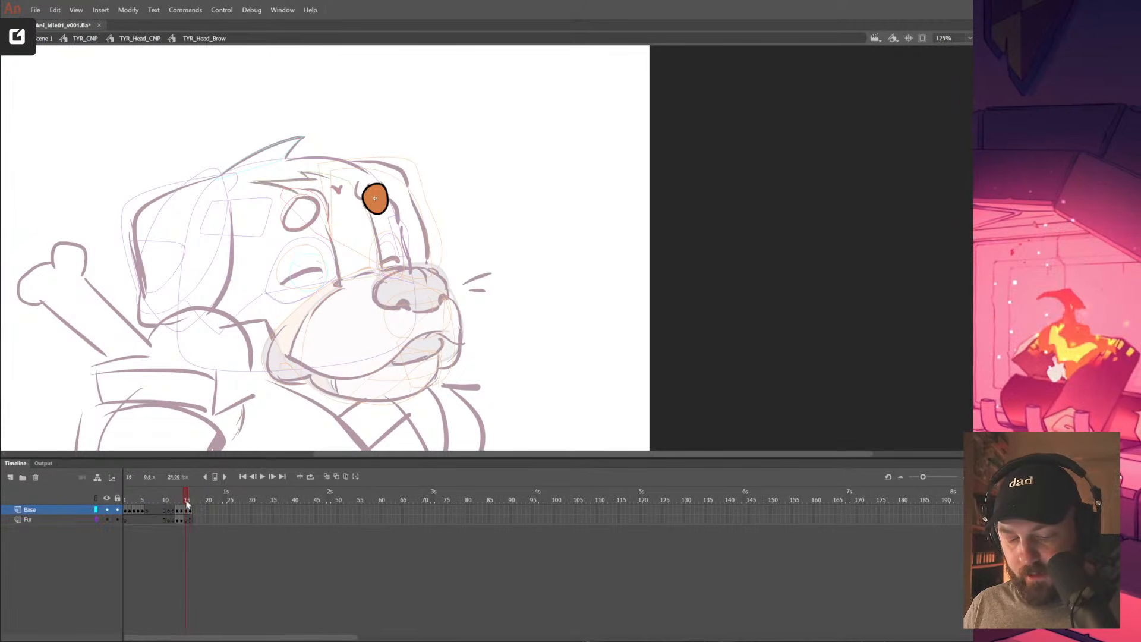
drag(185, 500, 191, 500)
click(375, 198)
click(187, 521)
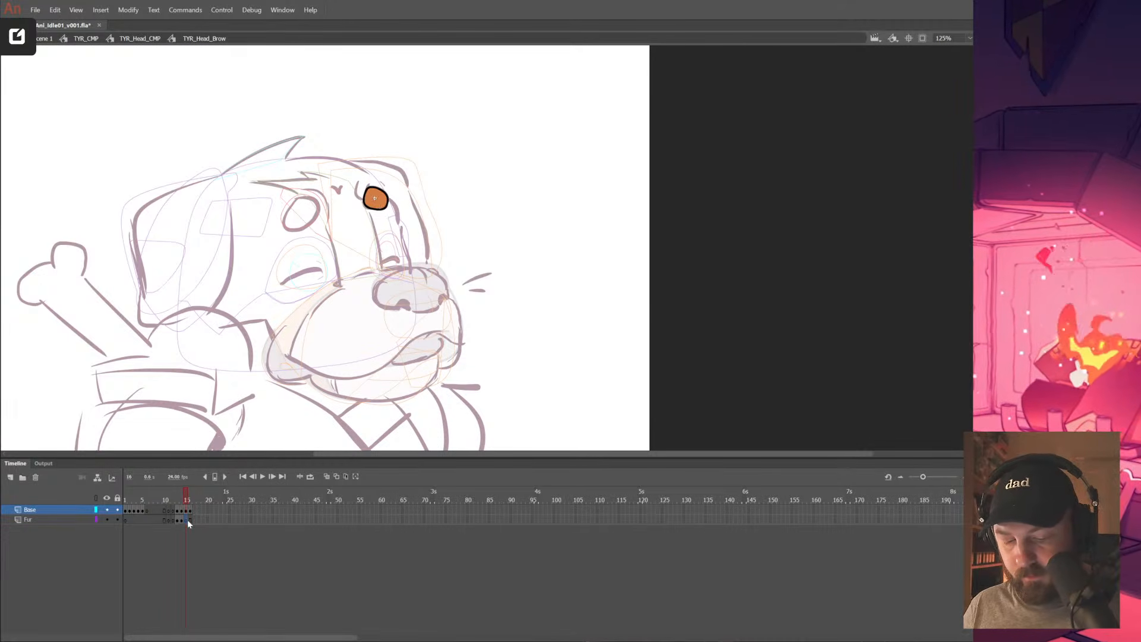
click(190, 520)
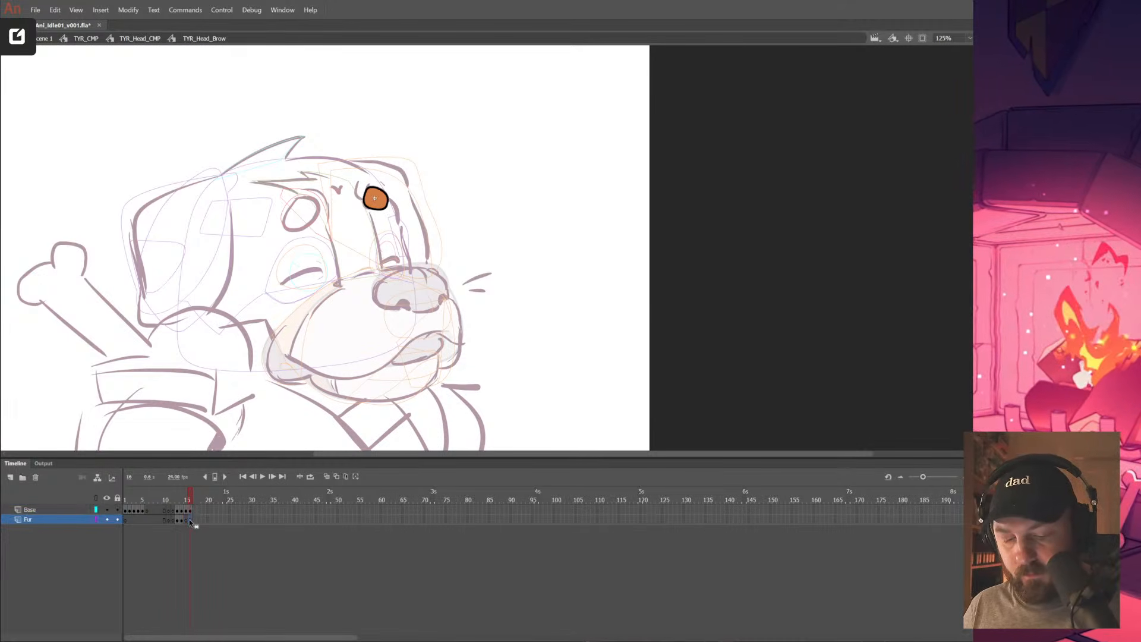
Return to TYR_Head_CMP and show the smaller brow's new drawing with all layers in full colour
double_click(465, 217)
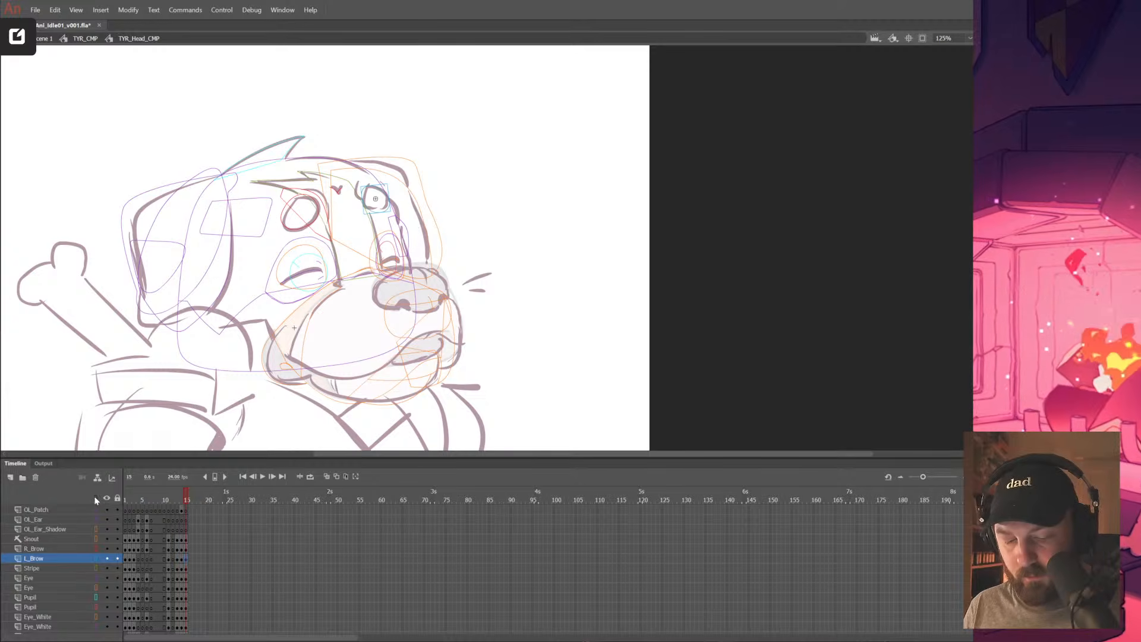
click(95, 498)
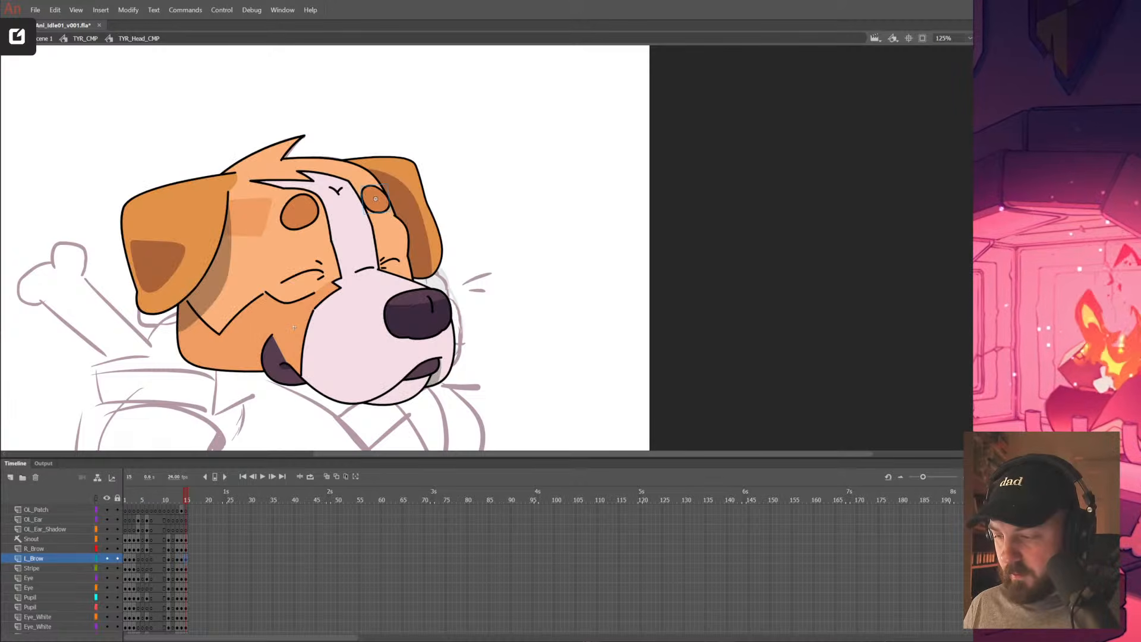
key(ctrl+=)
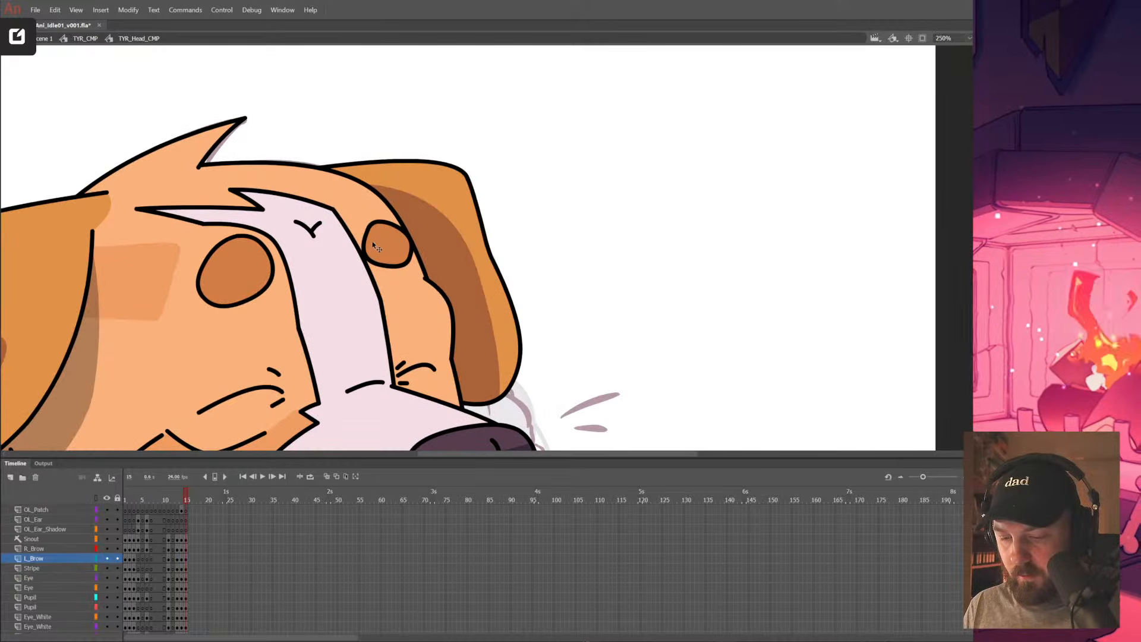
Move and rotate the bump beneath the smaller brow so its line connects the brow to the cheek outline as in the sketch
drag(454, 322, 428, 266)
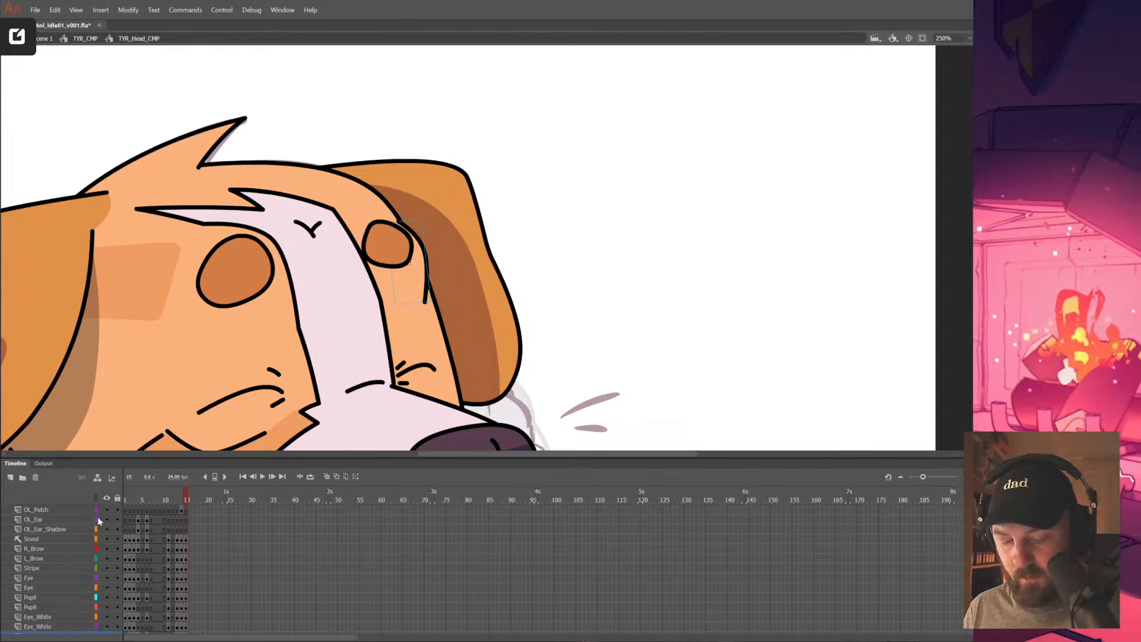
click(97, 497)
key(q)
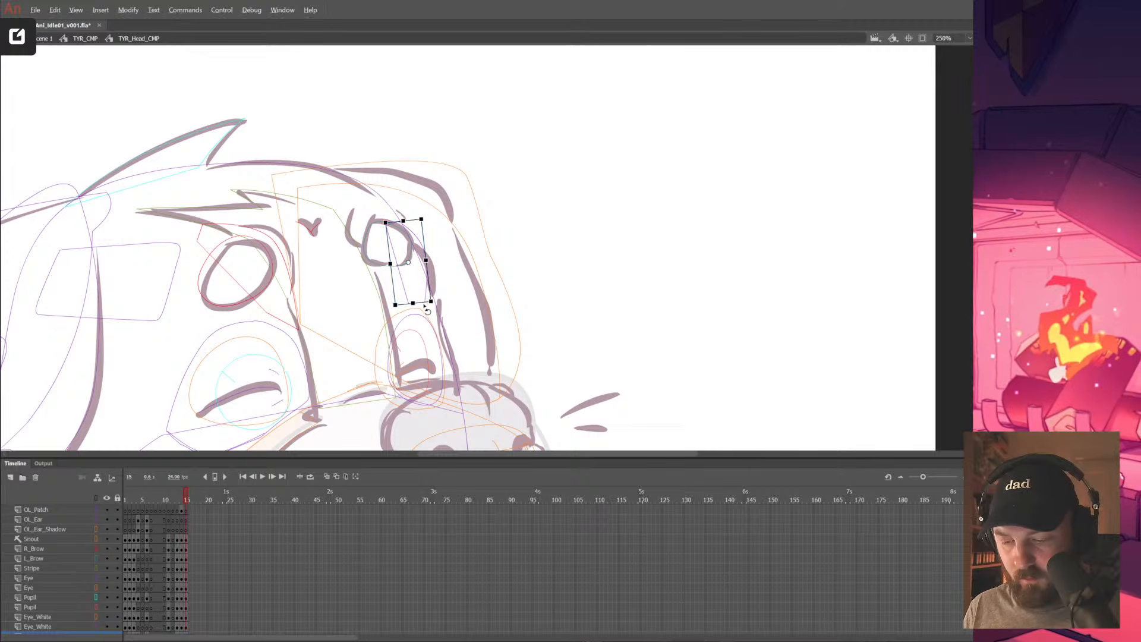
click(95, 498)
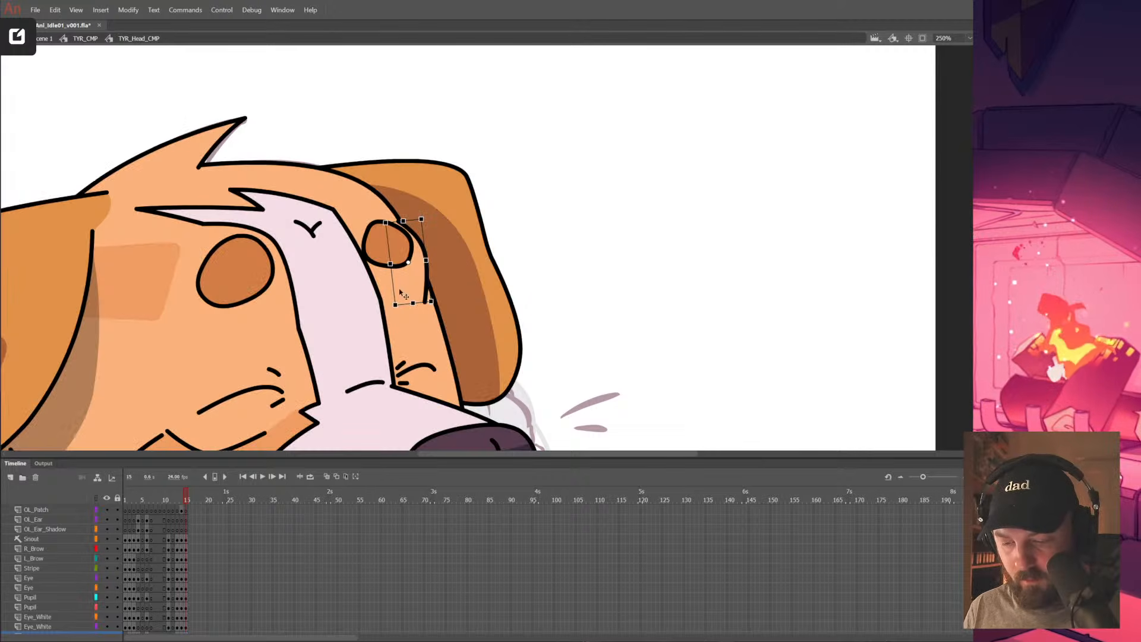
drag(420, 302, 429, 302)
click(544, 229)
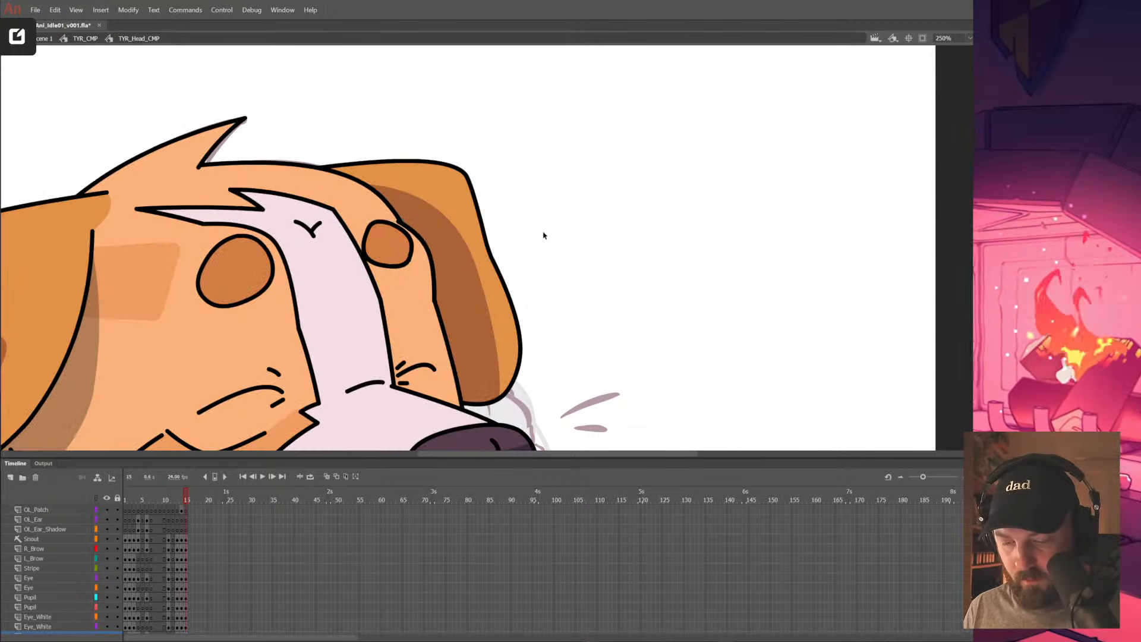
click(431, 277)
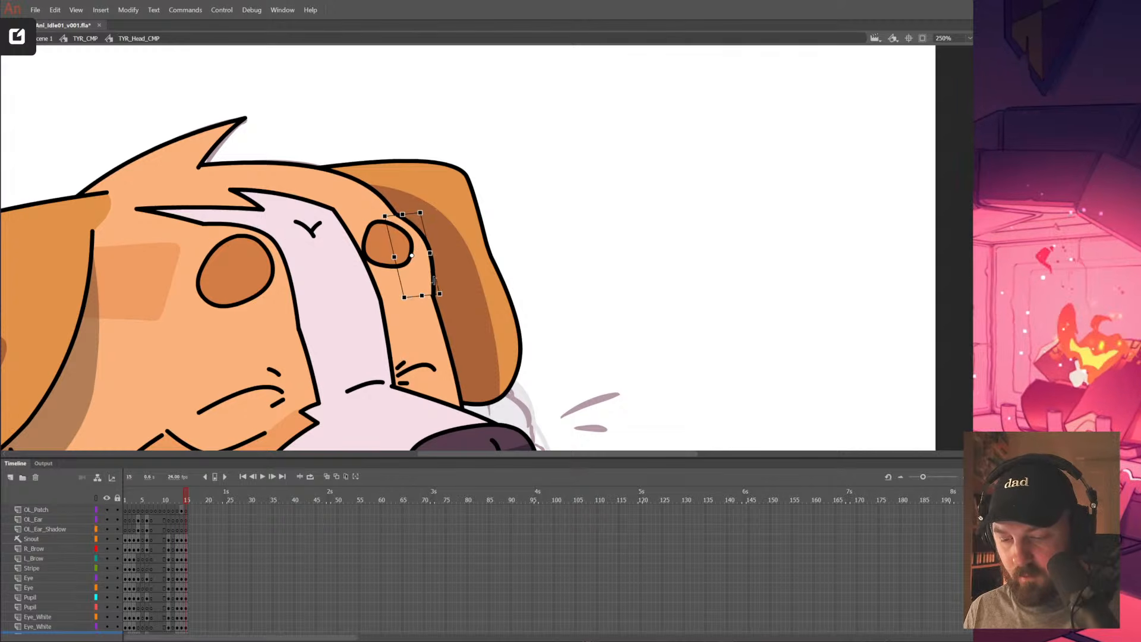
drag(432, 279, 435, 281)
click(535, 234)
Save the file, scrub the last frames around frame 15 to compare the head poses, and select the snout
key(ctrl+2)
key(ctrl+s)
click(184, 499)
drag(184, 496, 189, 498)
click(493, 318)
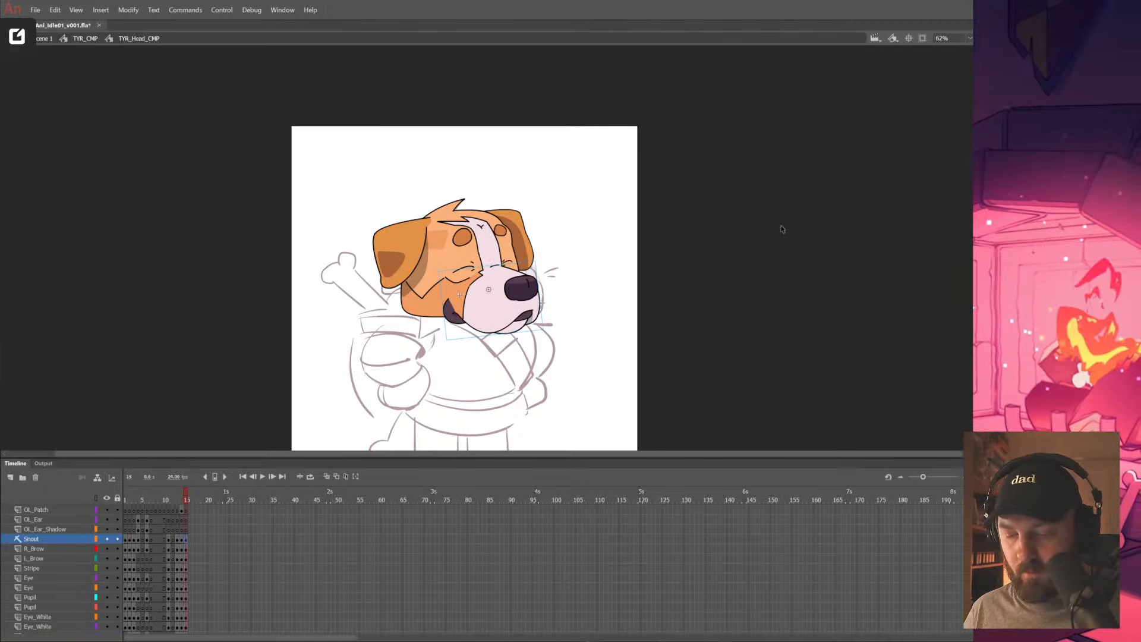
Compare the snout drawings around frame 15, save the file, and return to TYR_CMP
click(1010, 252)
click(715, 310)
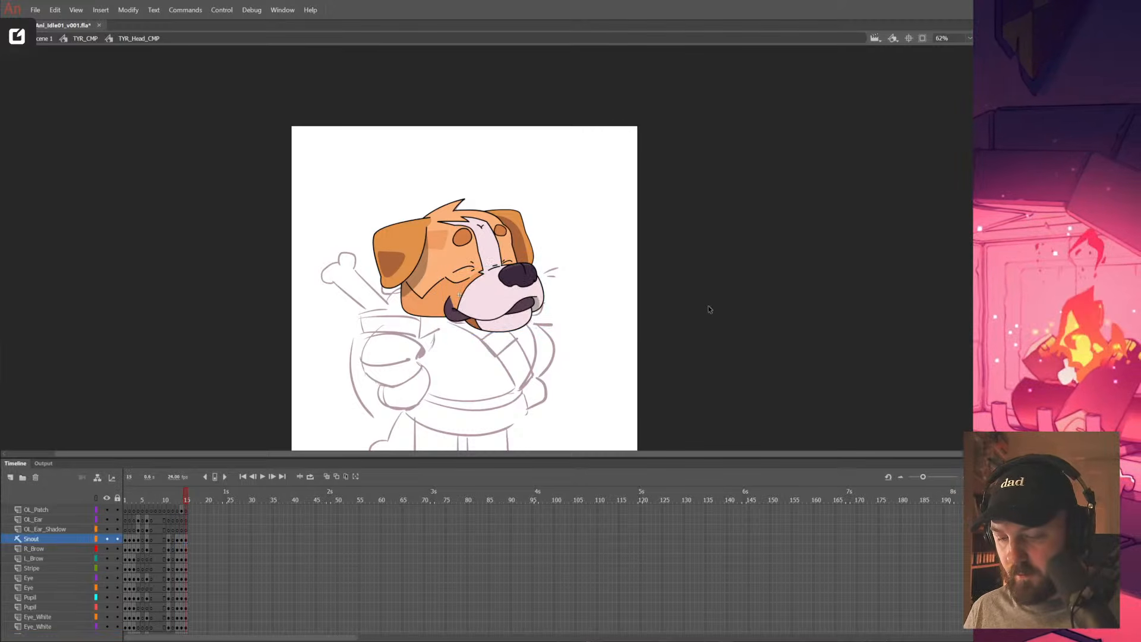
drag(186, 497, 193, 499)
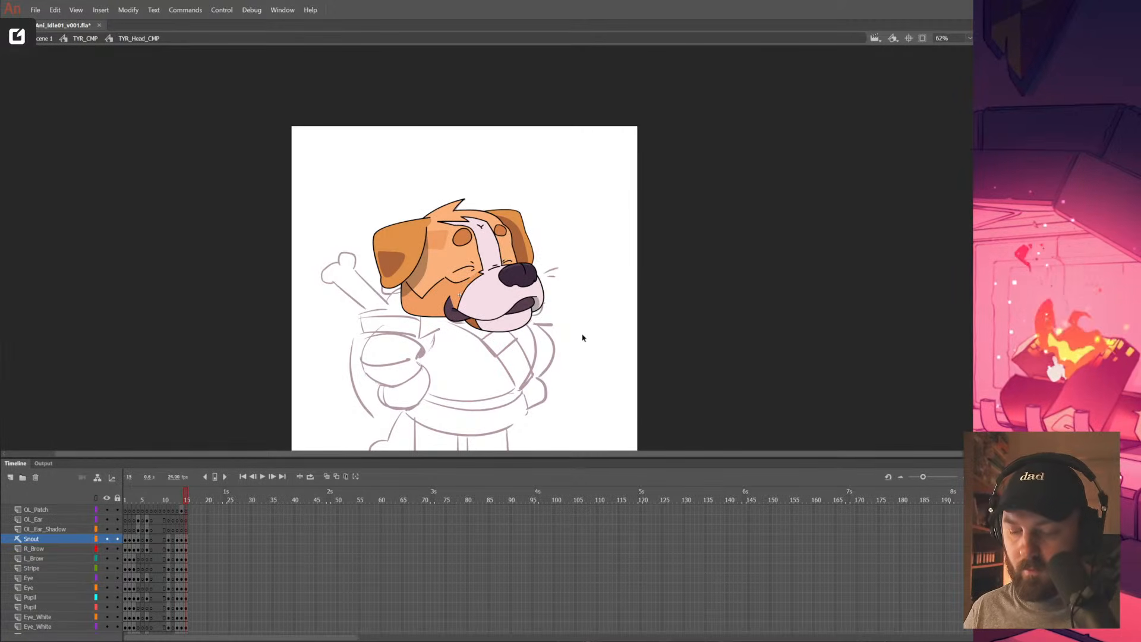
key(ctrl+s)
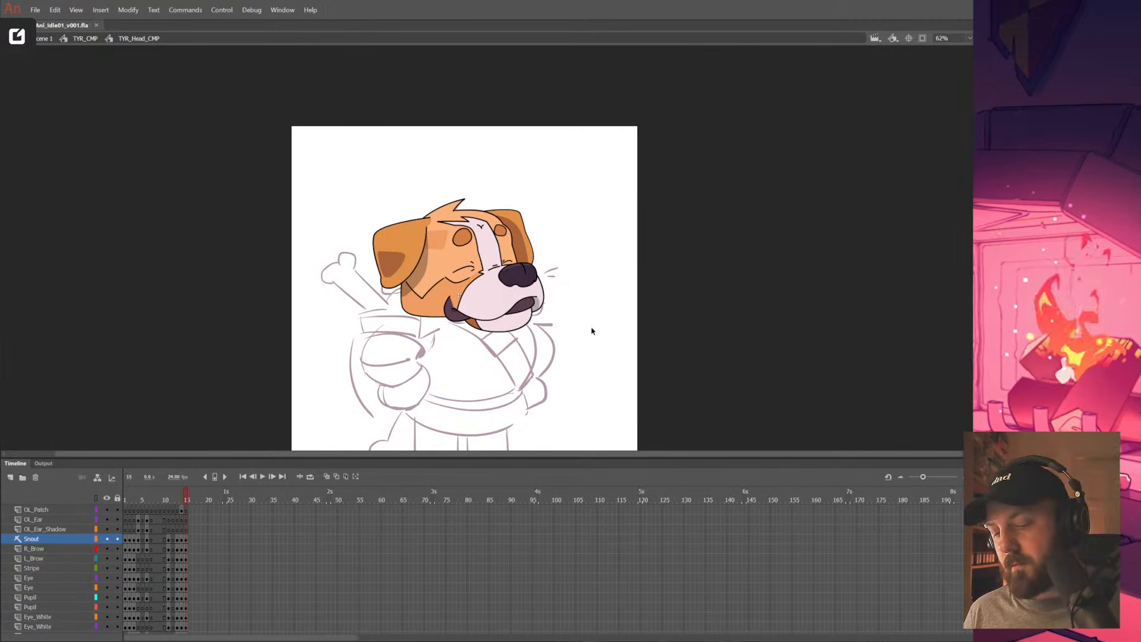
double_click(592, 331)
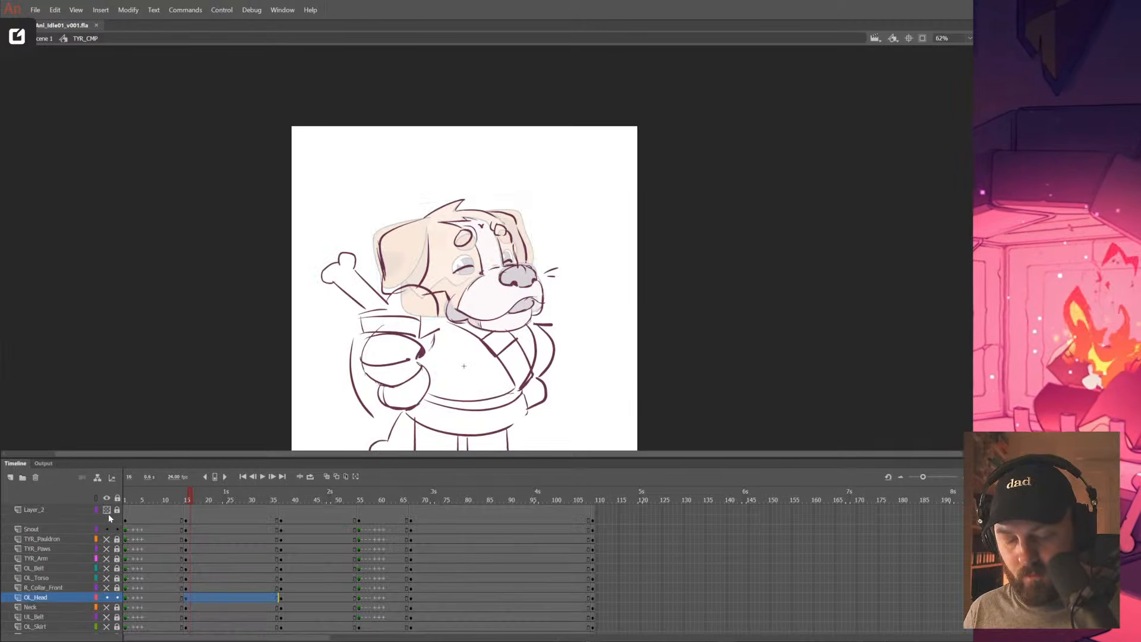
Hide the sketch layers Layer_3 and Layer_2 and show all the character's body layers in full colour
scroll(107, 568, up, 1)
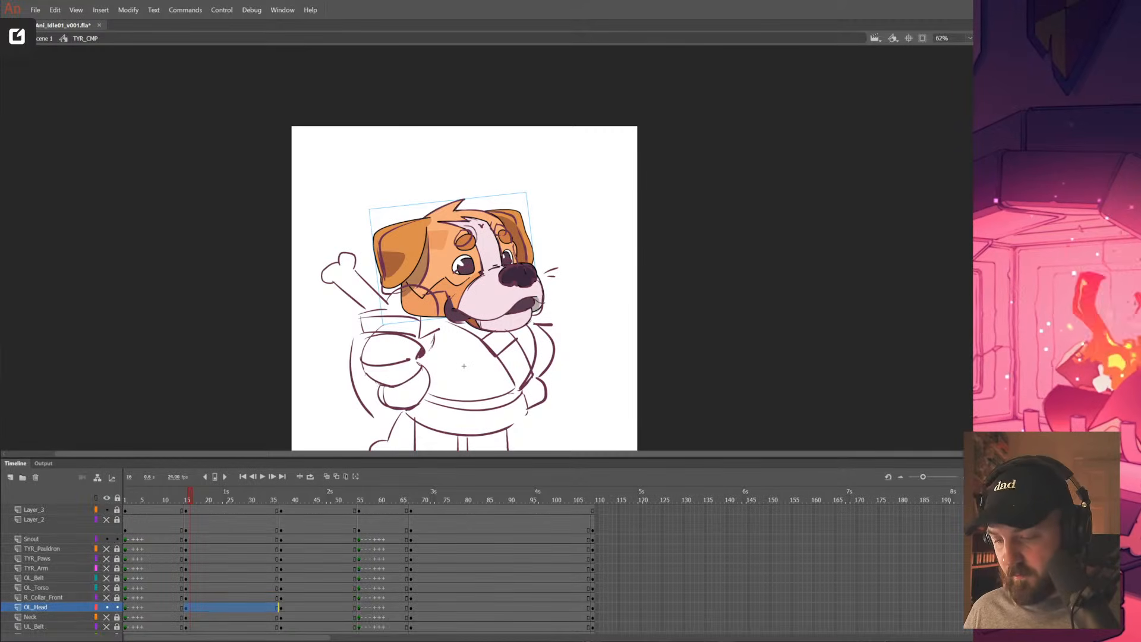
click(106, 510)
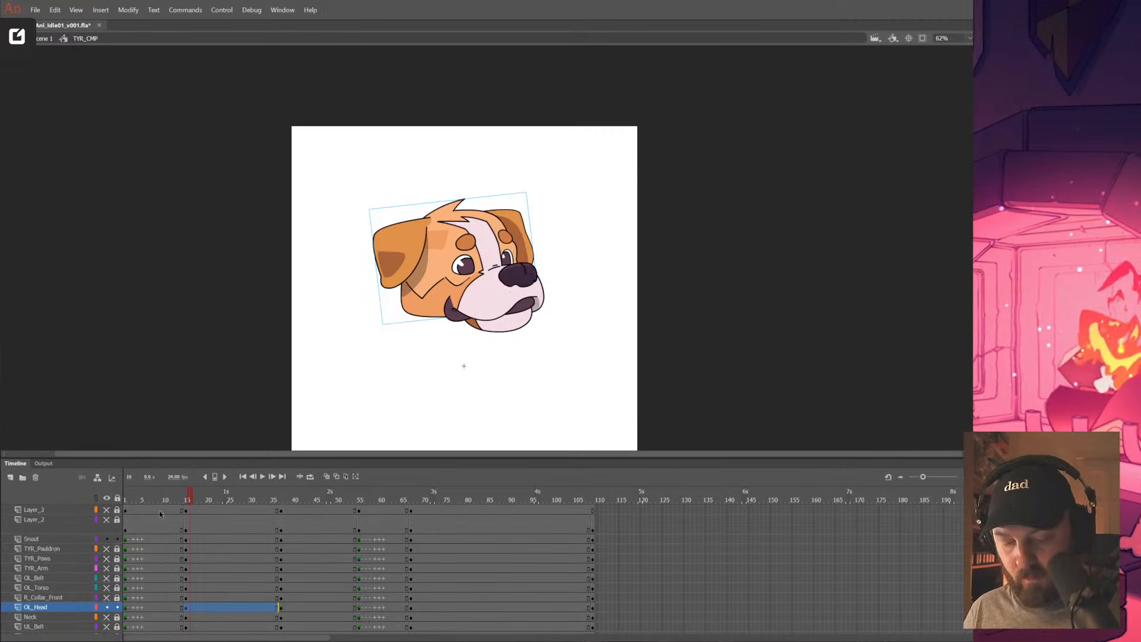
click(106, 499)
click(106, 499)
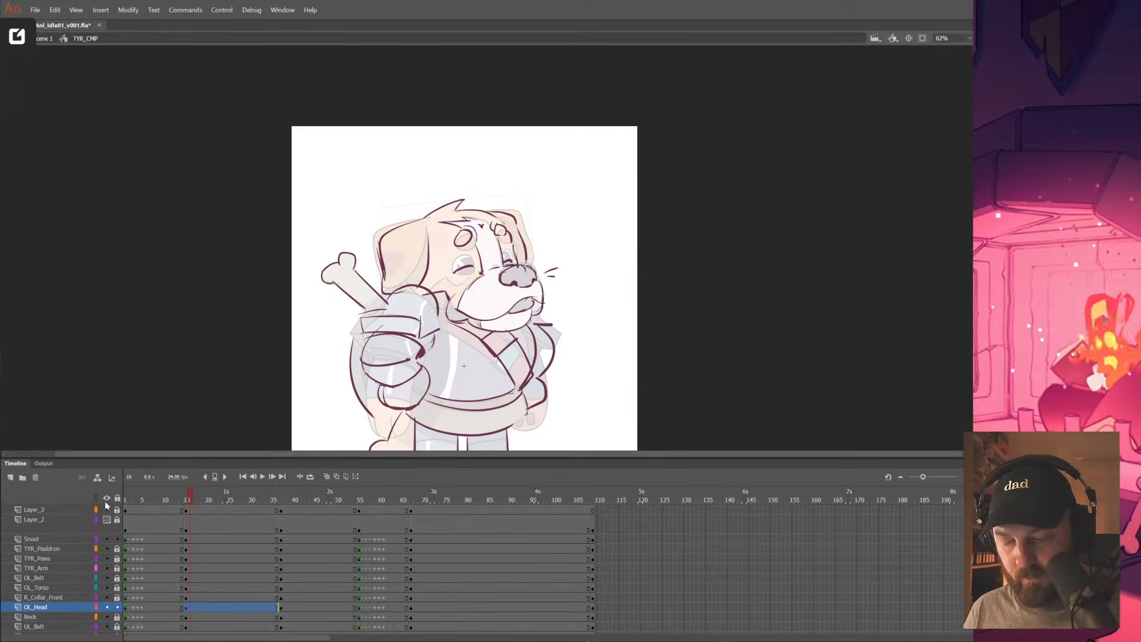
drag(107, 510, 107, 519)
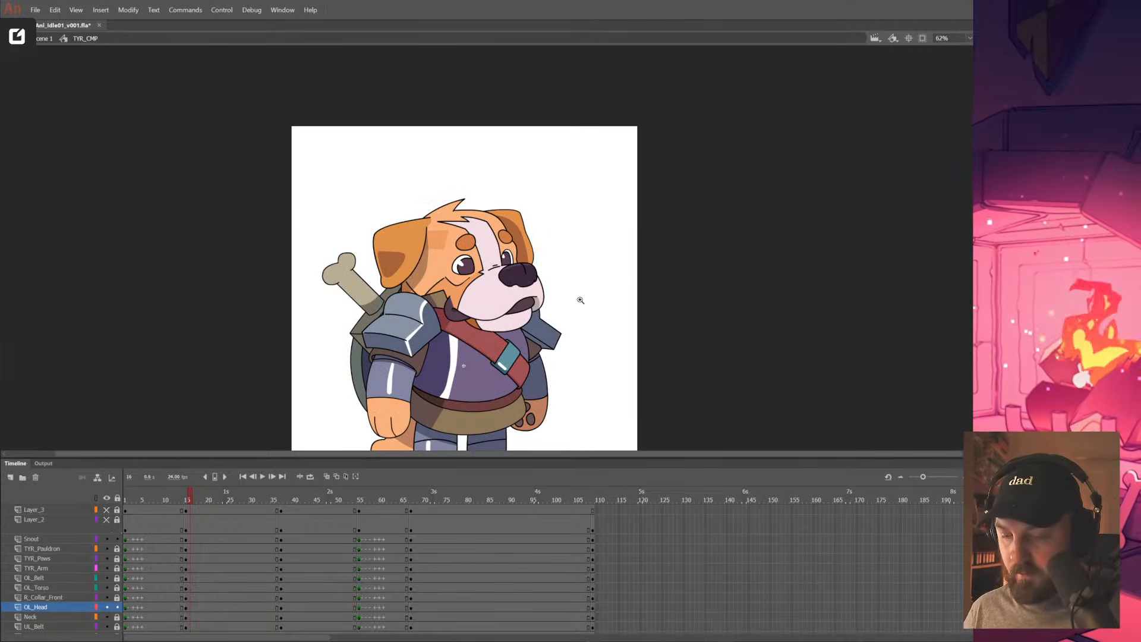
Go to frame 15 of TYR_CMP and open the head symbol on the Snout layer for editing
alt+click(581, 300)
mouse_move(186, 498)
mouse_down()
mouse_move(170, 499)
mouse_move(208, 499)
mouse_move(186, 500)
mouse_up()
click(507, 259)
click(506, 259)
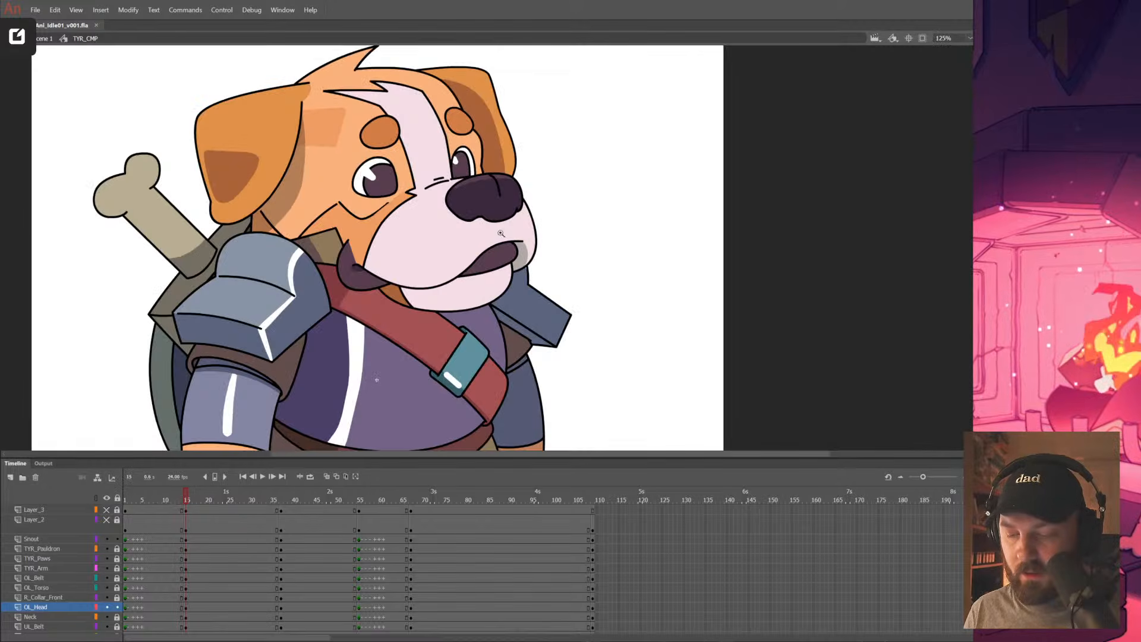
click(499, 193)
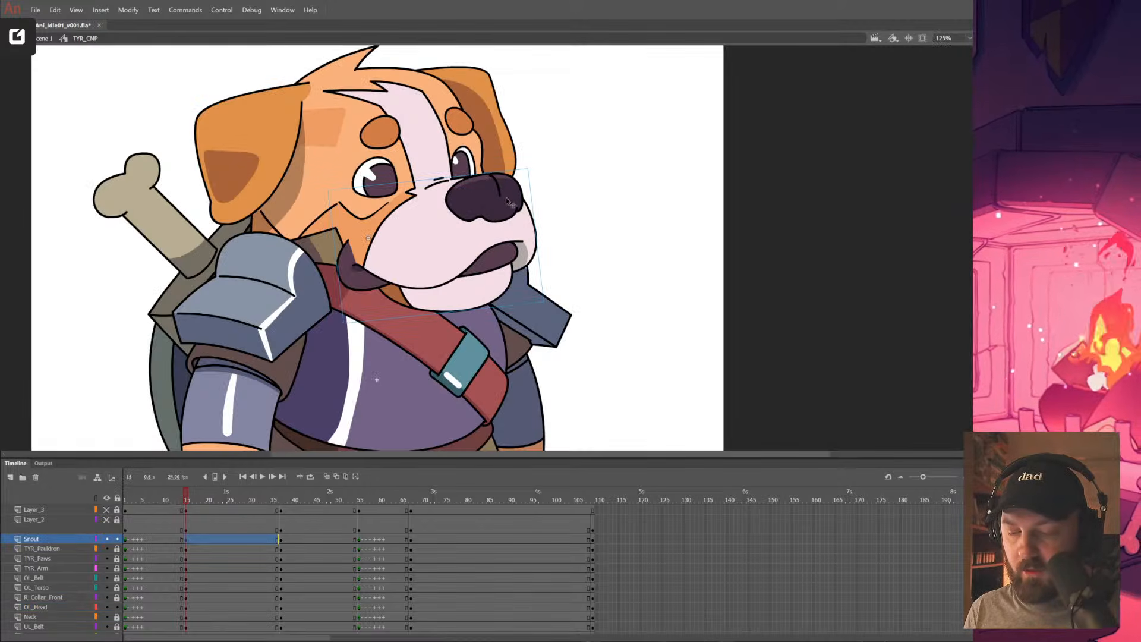
alt+click(488, 300)
alt+click(488, 300)
drag(182, 501, 195, 502)
click(499, 194)
click(499, 194)
click(496, 366)
double_click(499, 362)
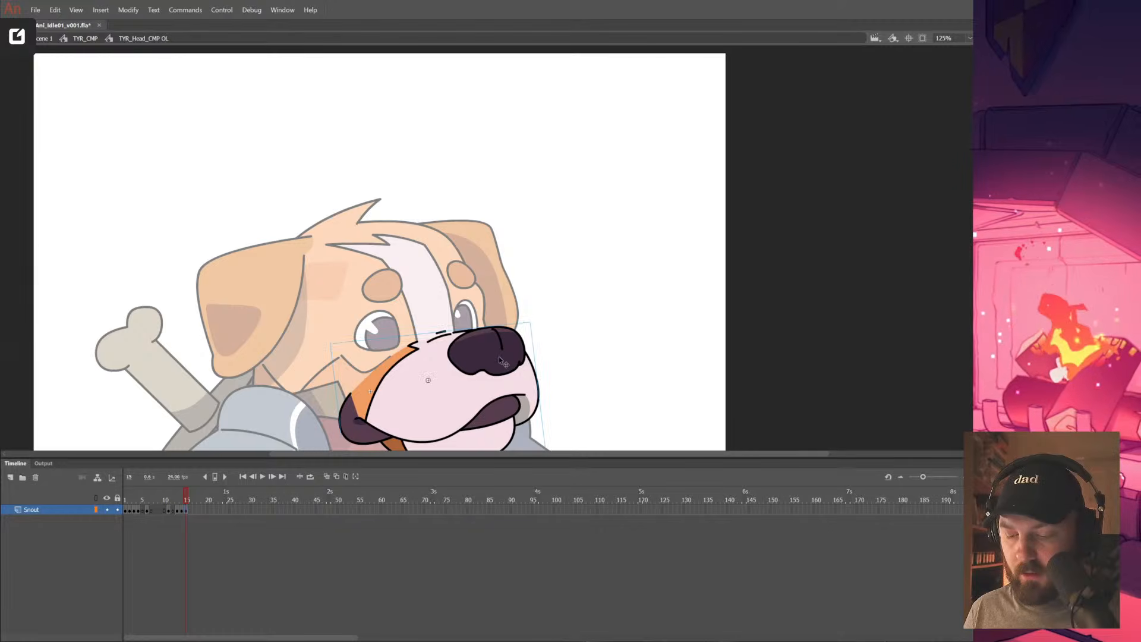
Open TYR_Head_Snout from TYR_Head_CMP OL and unlock all of its layers
double_click(500, 358)
double_click(502, 362)
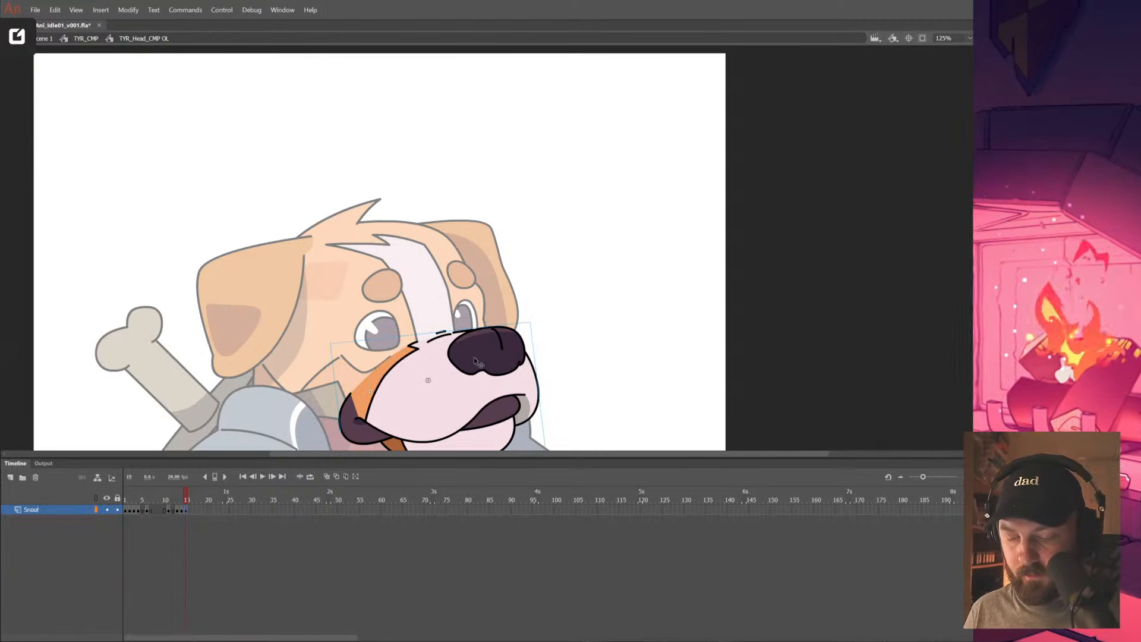
double_click(477, 363)
click(70, 529)
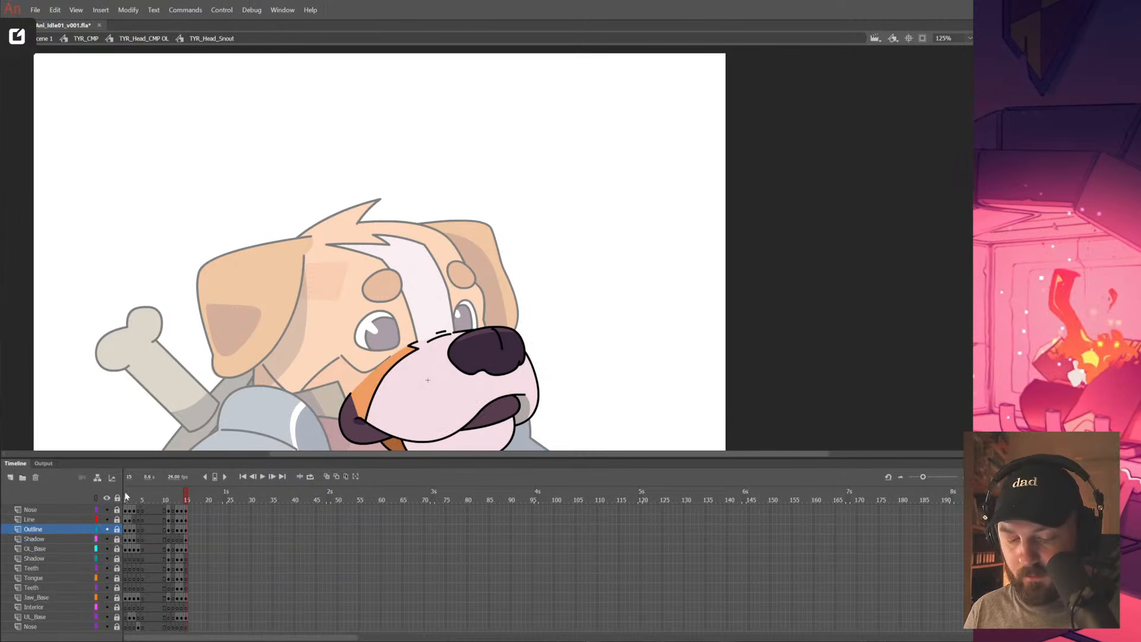
click(118, 499)
click(508, 347)
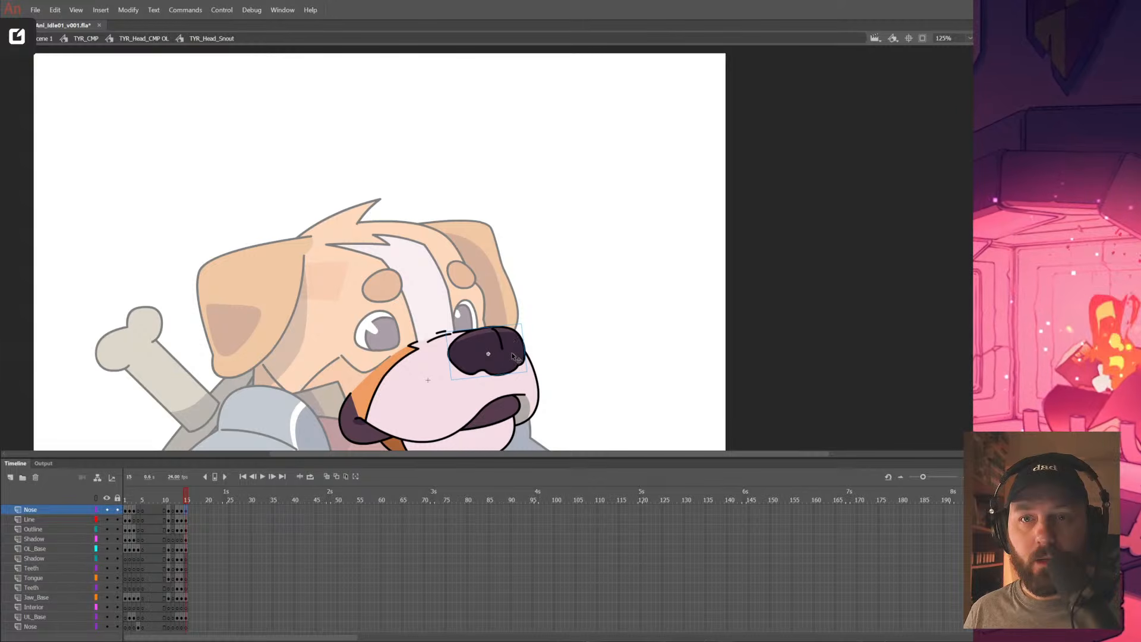
Scale the whole nose drawing in TYR_Head_Nose down slightly, return to TYR_Head_Snout, and save the file
double_click(518, 355)
key(ctrl+=)
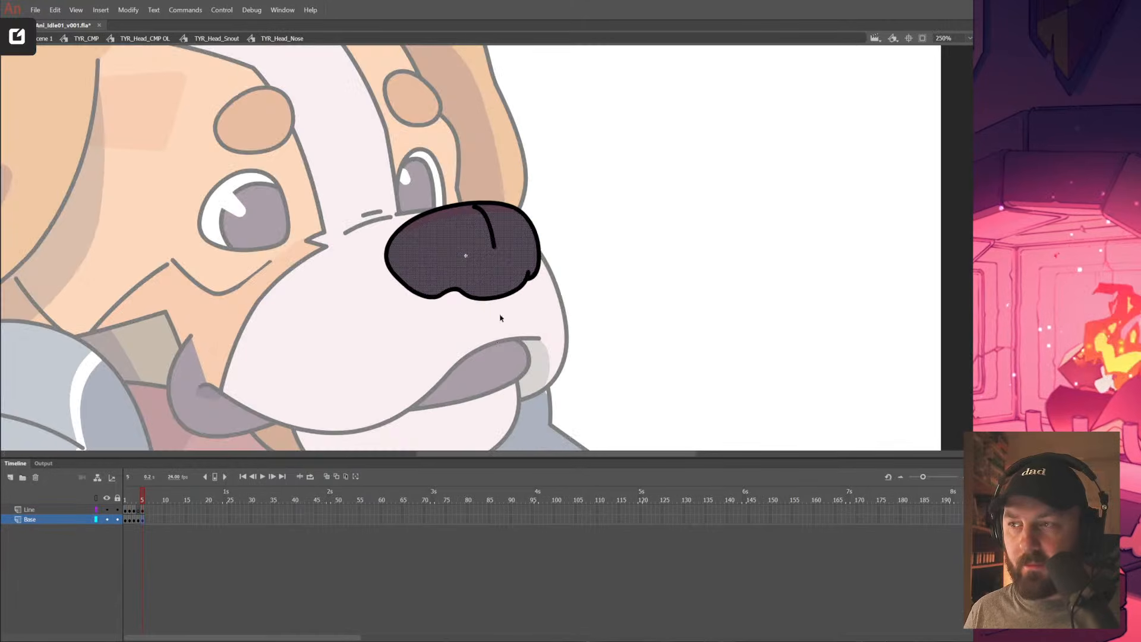
drag(374, 171, 609, 323)
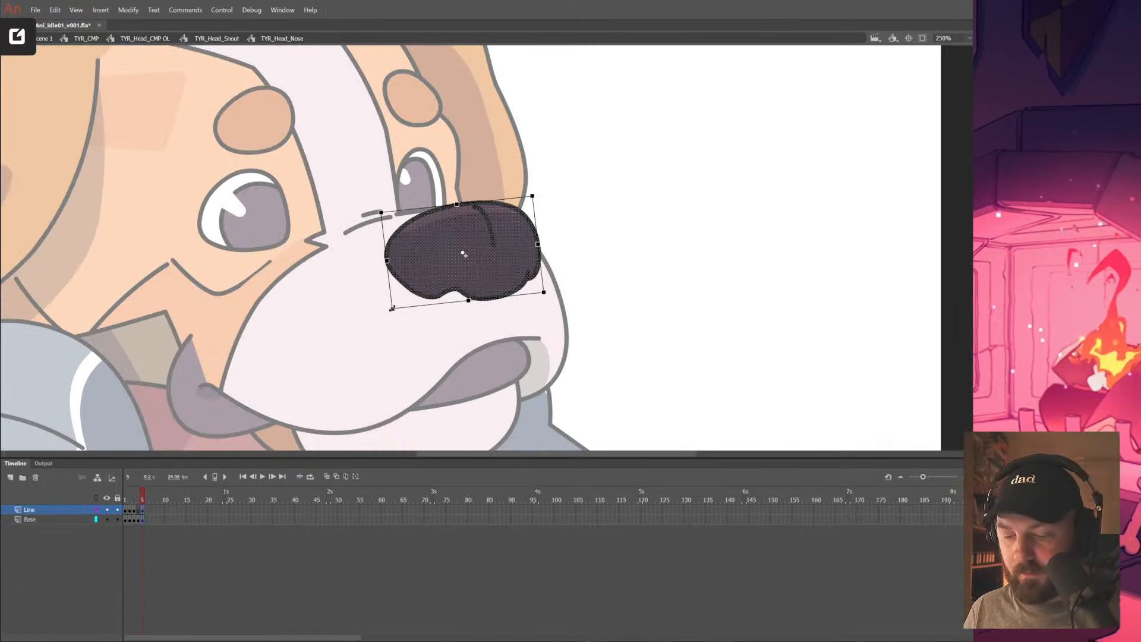
drag(396, 306, 389, 304)
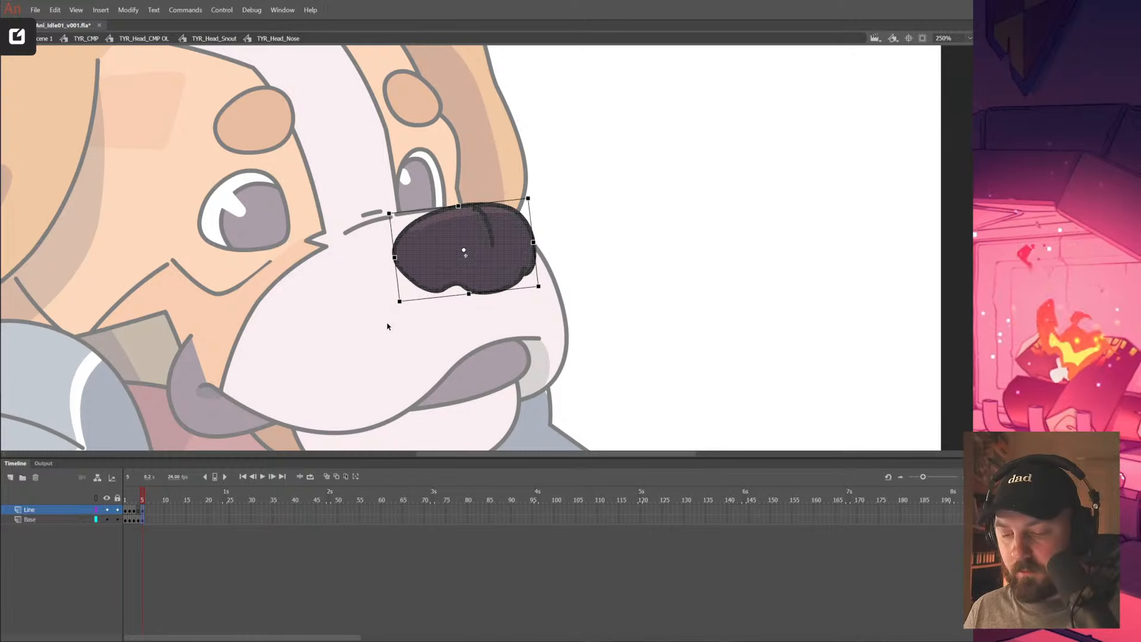
double_click(594, 258)
key(z)
alt+click(584, 262)
key(ctrl+s)
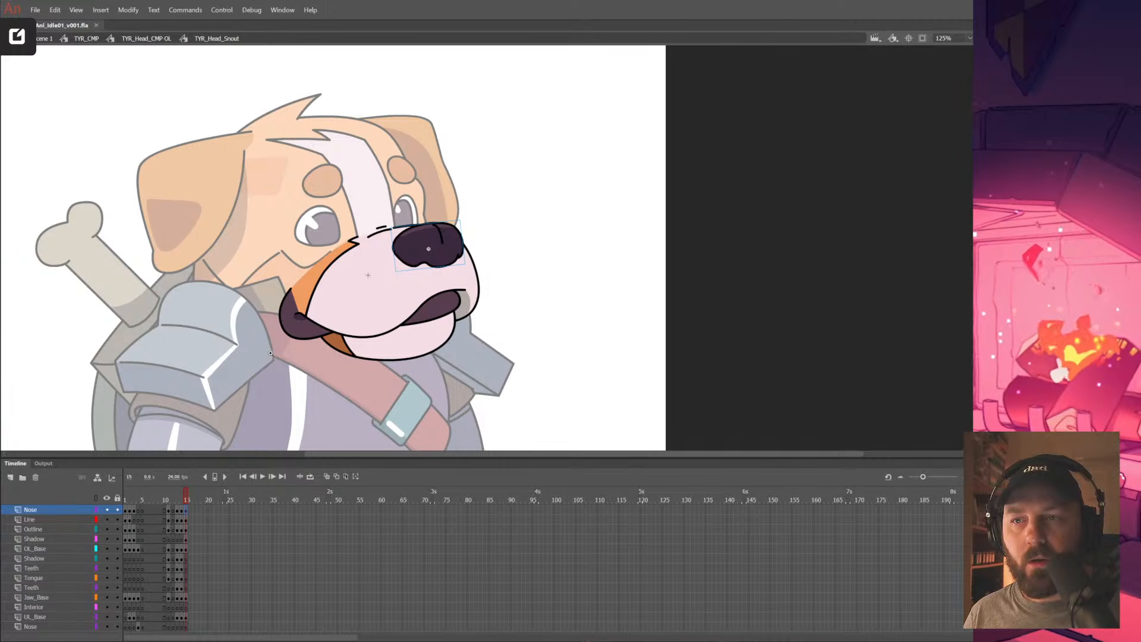
Select the lower mouth line on the Jaw_Base layer and move it up slightly into the mouth
click(453, 270)
click(483, 343)
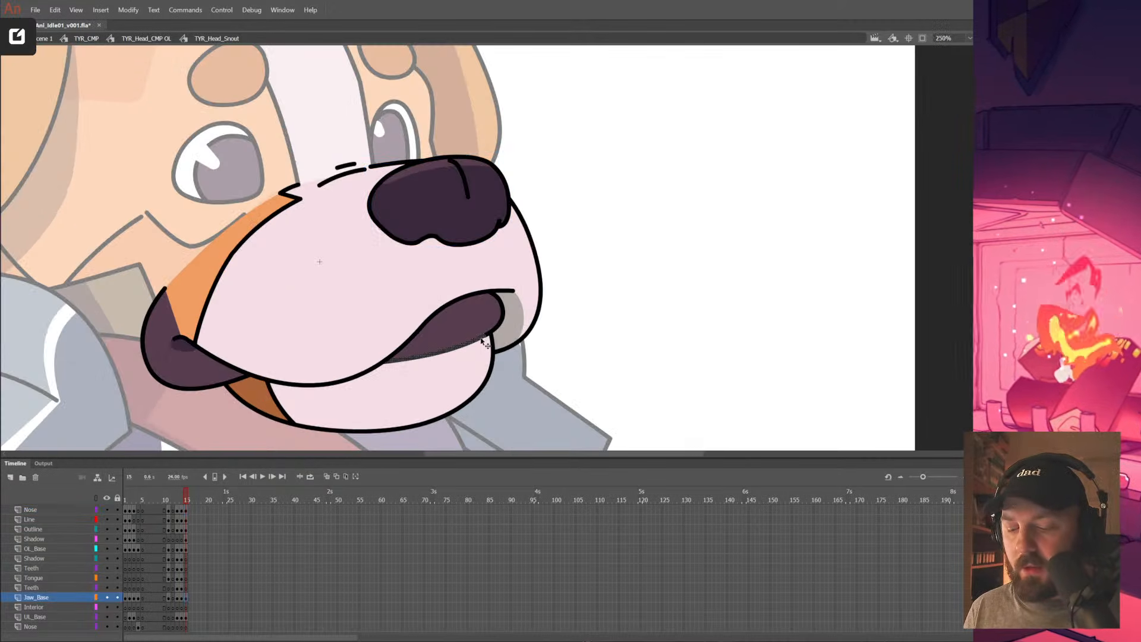
shift+click(503, 320)
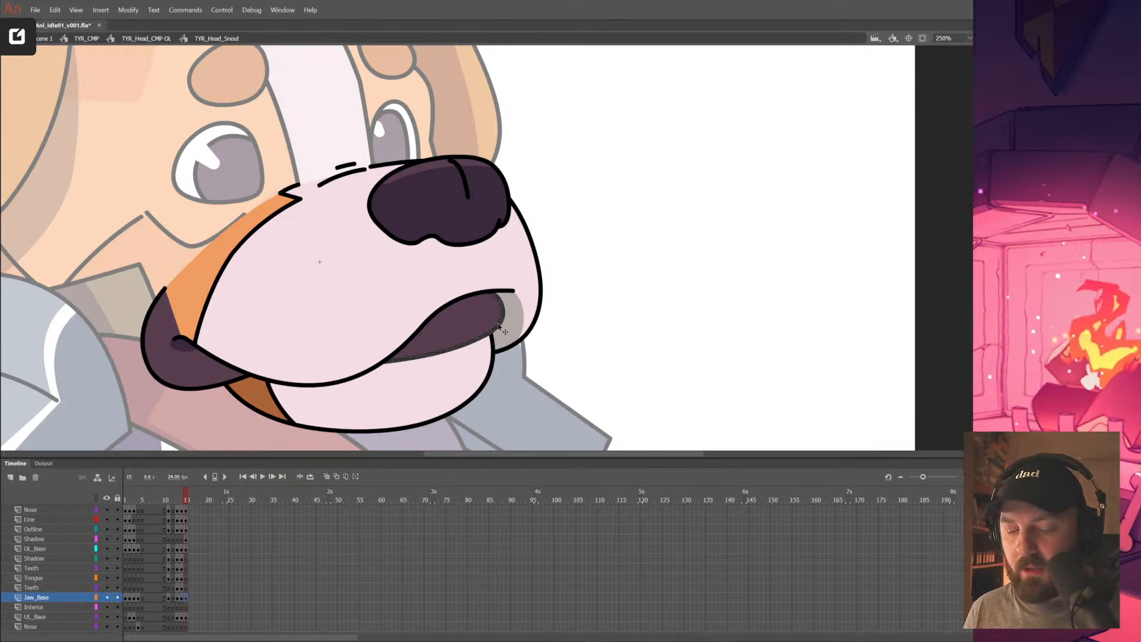
drag(490, 330, 485, 321)
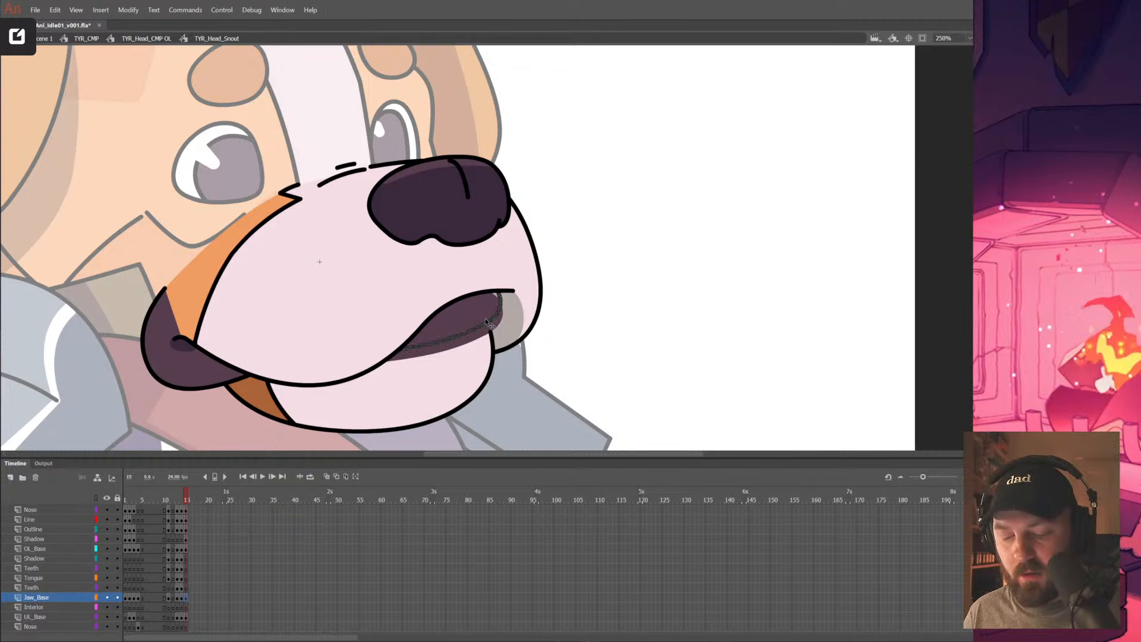
Hide the OL_Base layer and join the rear segment of the lower lip line to the raised front segment
click(97, 498)
click(96, 498)
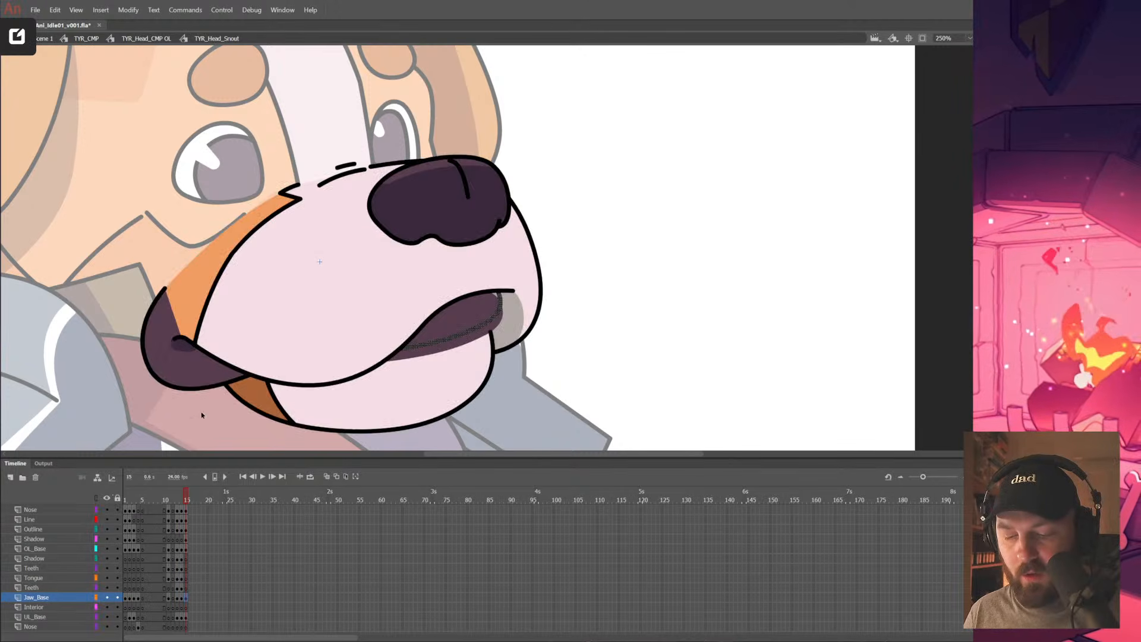
click(107, 549)
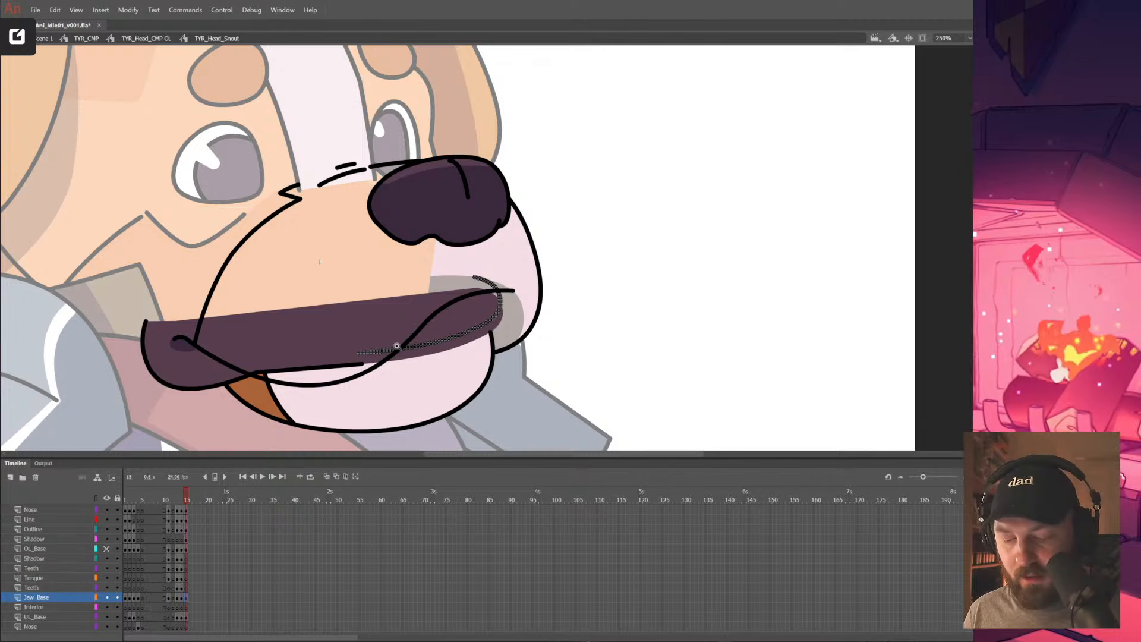
click(394, 346)
click(255, 304)
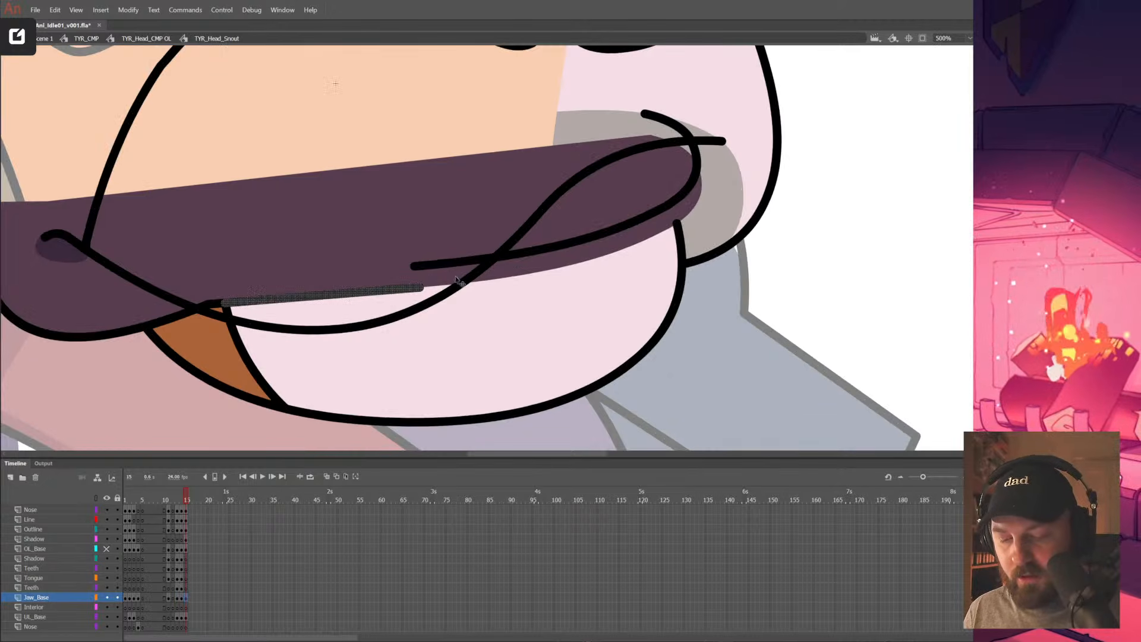
key(ctrl+shift+a)
drag(419, 289, 450, 268)
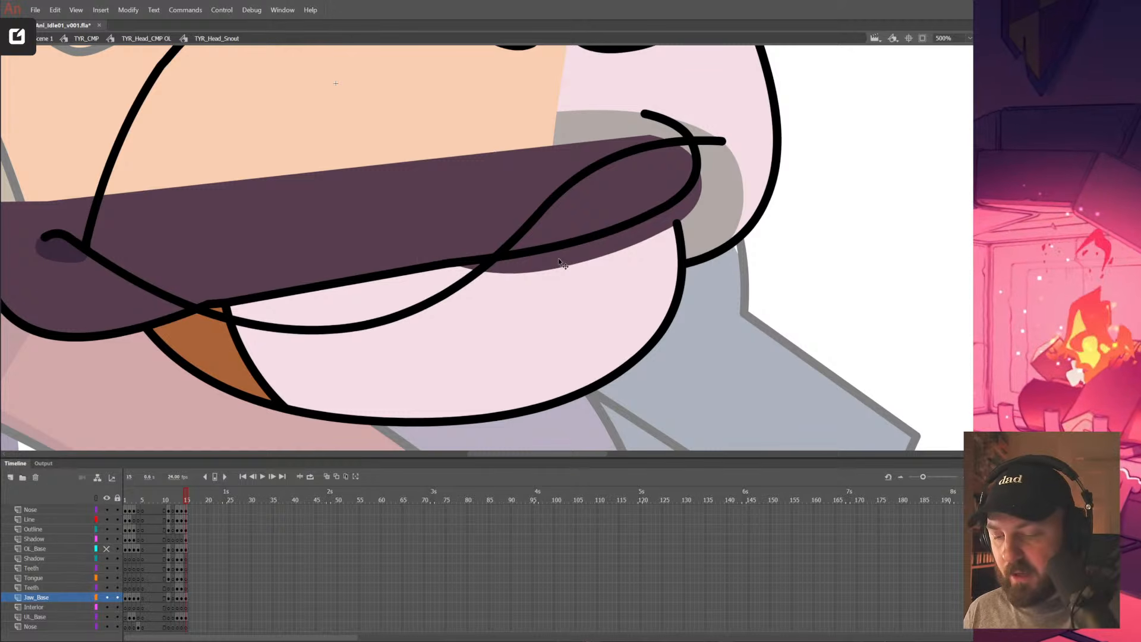
Pull the chin outline, the mouth fill's front corner and the lower lip's pink fill up to the raised mouth line
drag(676, 223, 675, 209)
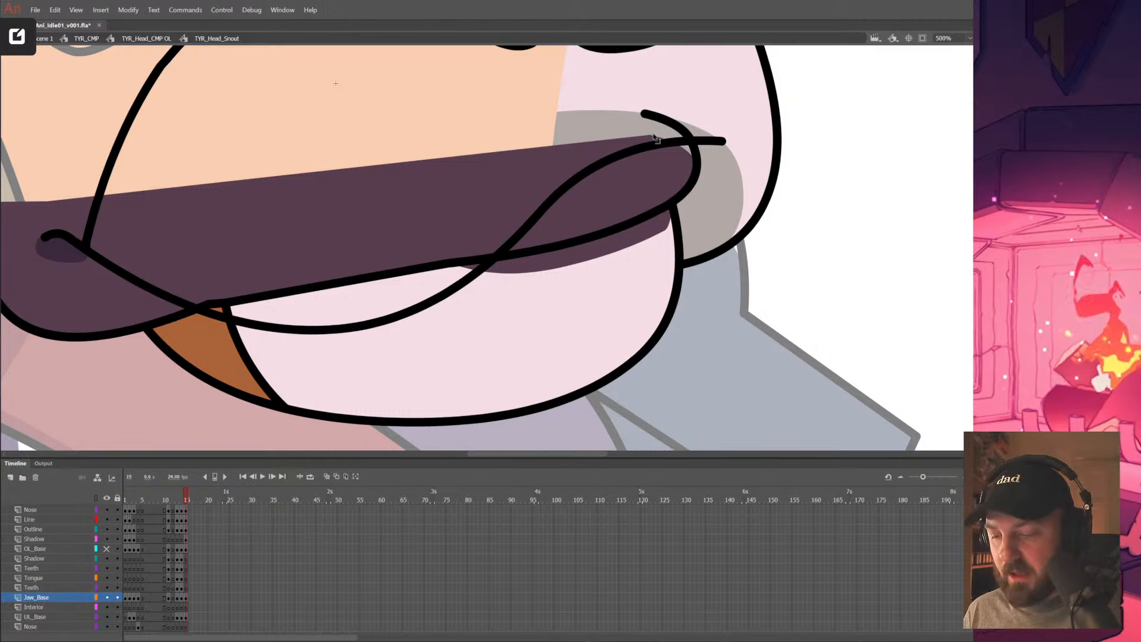
drag(653, 137, 646, 117)
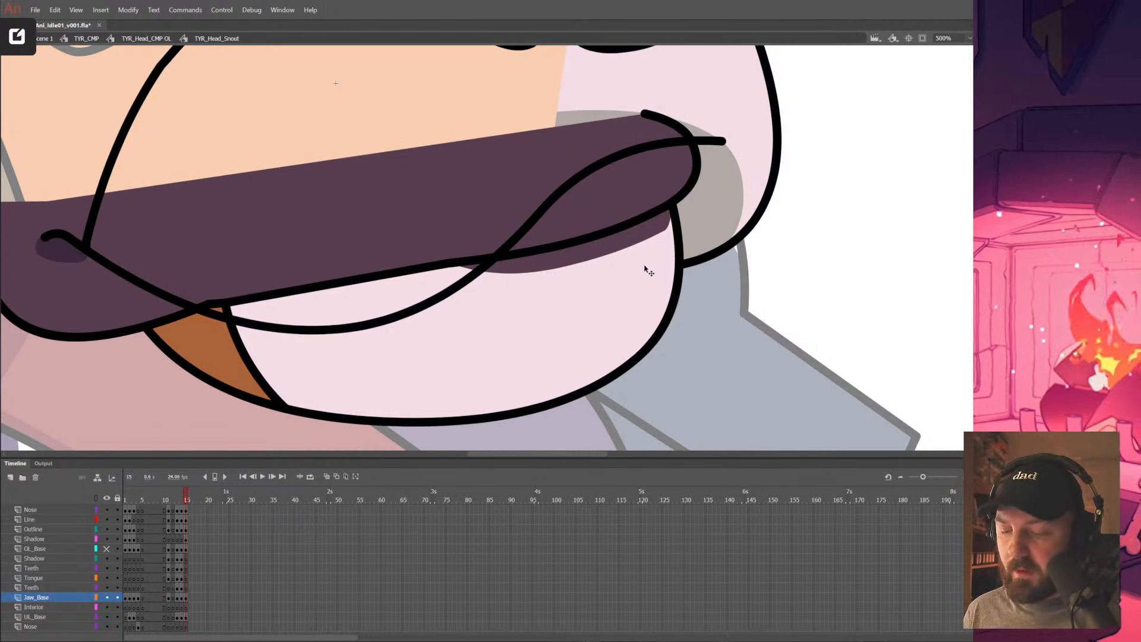
drag(642, 284, 636, 238)
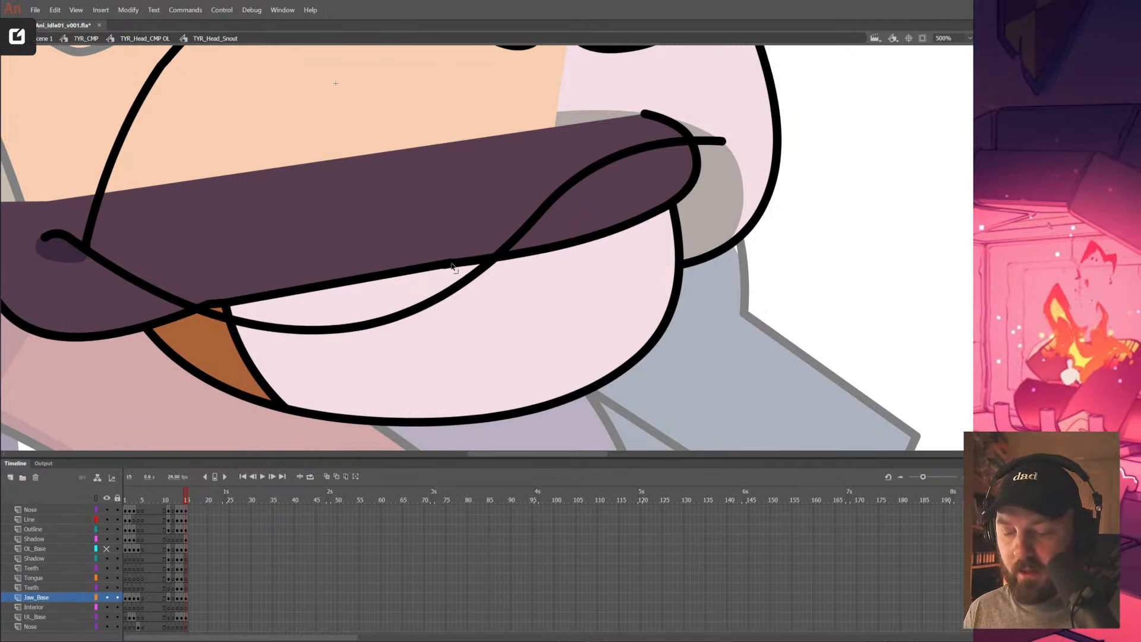
Clean up the joint in the middle of the lower lip line and refill the gap with the dark mouth colour
drag(441, 275, 478, 249)
key(ctrl+z)
key(e)
key(v)
drag(387, 275, 483, 264)
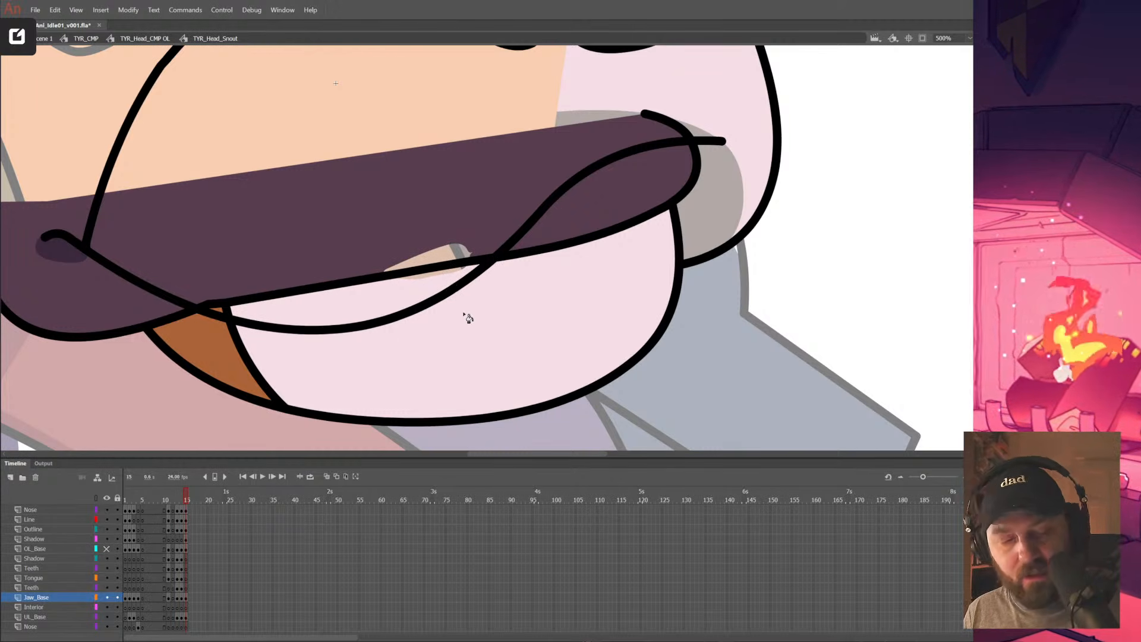
click(443, 274)
key(i)
click(462, 223)
click(448, 251)
Bend the front part of the lower lip line slightly to smooth its curve
ctrl+alt+click(594, 233)
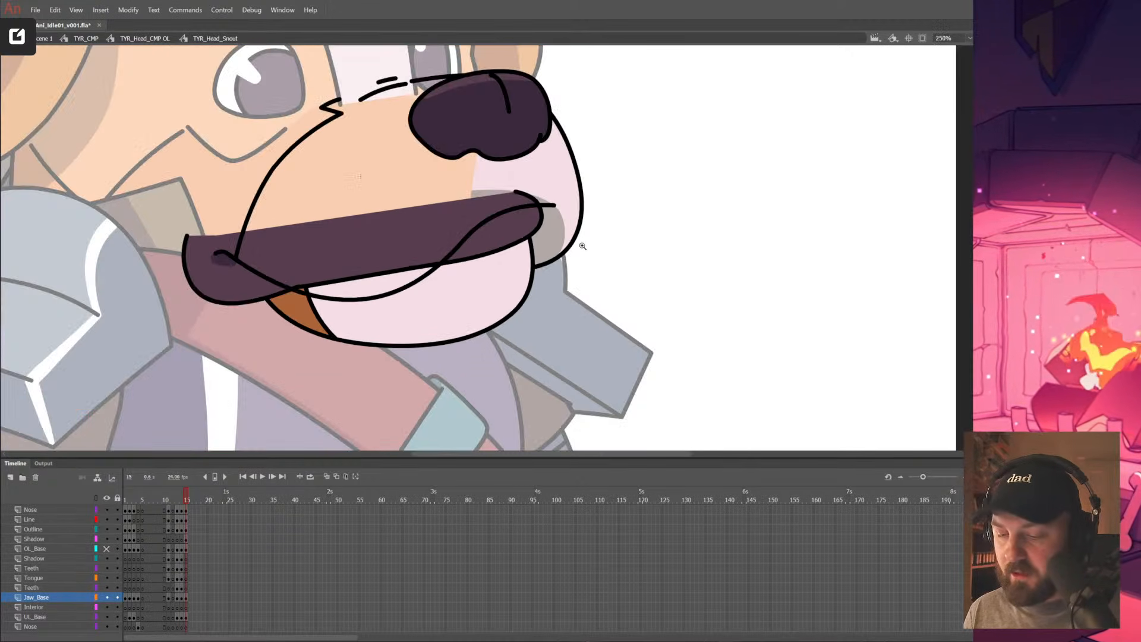
ctrl+click(488, 266)
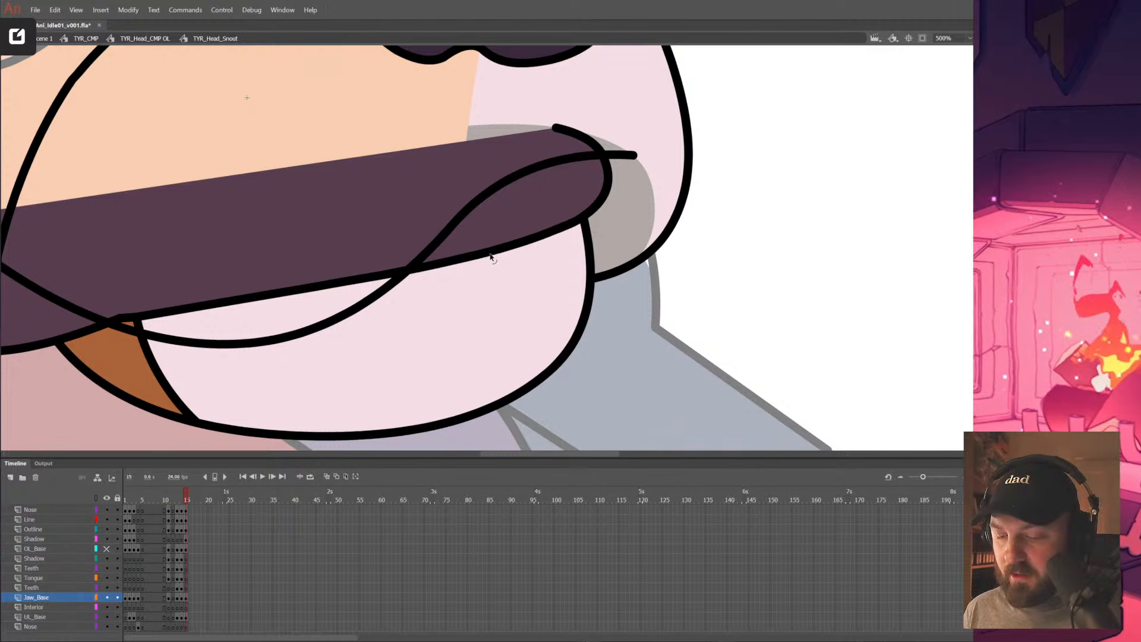
drag(492, 254, 500, 252)
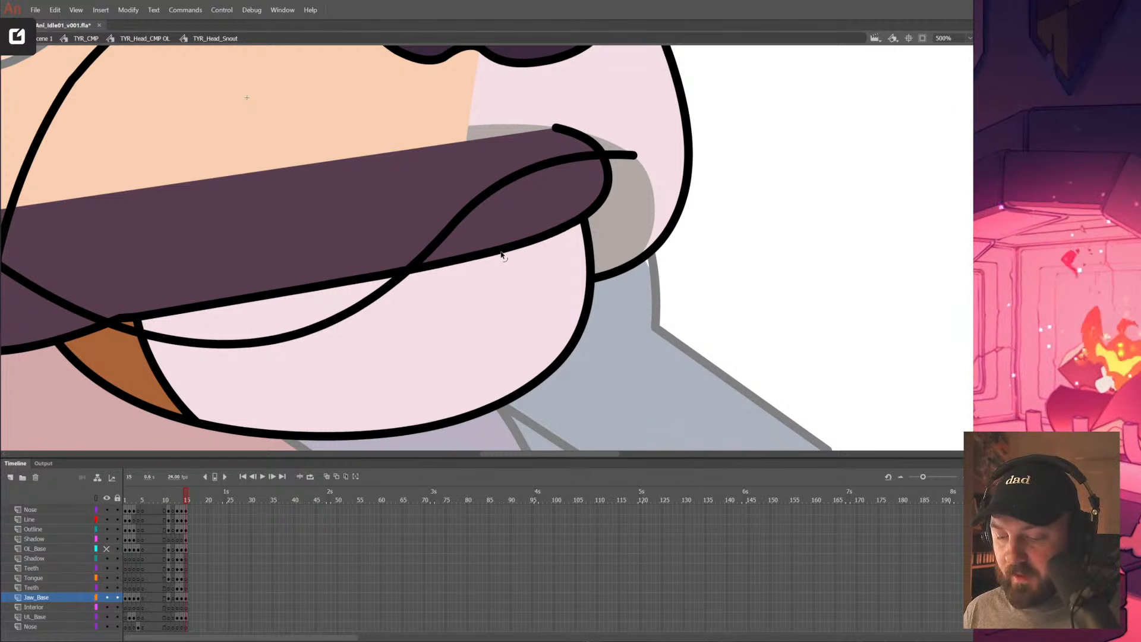
Return to TYR_Head_CMP OL, save the file, and view the whole character
ctrl+alt+click(552, 253)
ctrl+alt+click(553, 253)
double_click(543, 273)
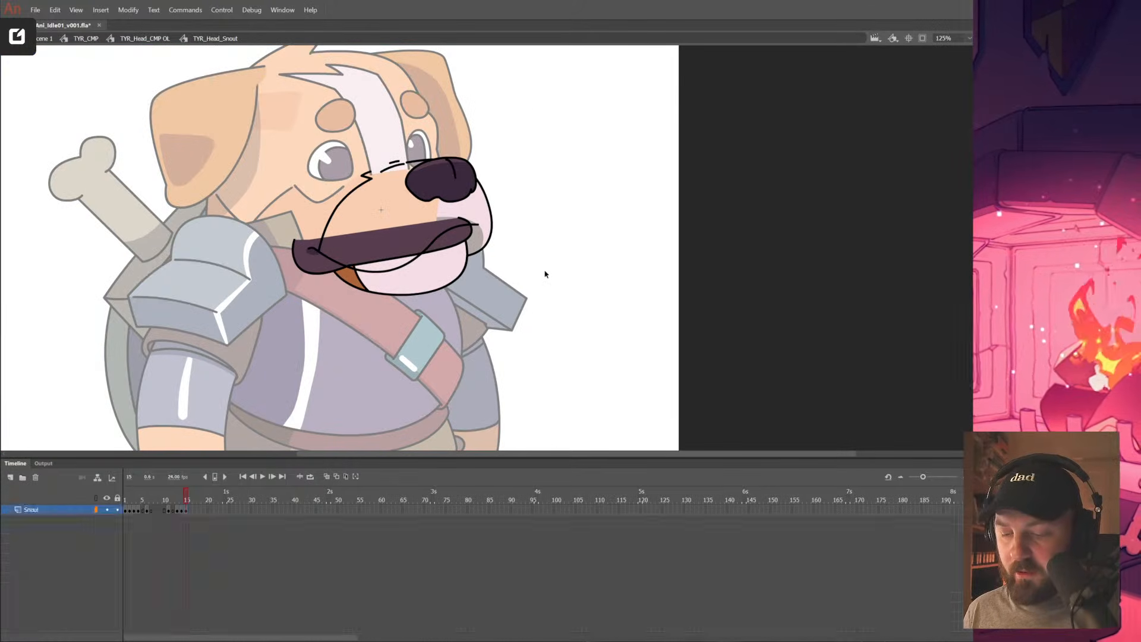
ctrl+alt+click(522, 294)
key(ctrl+s)
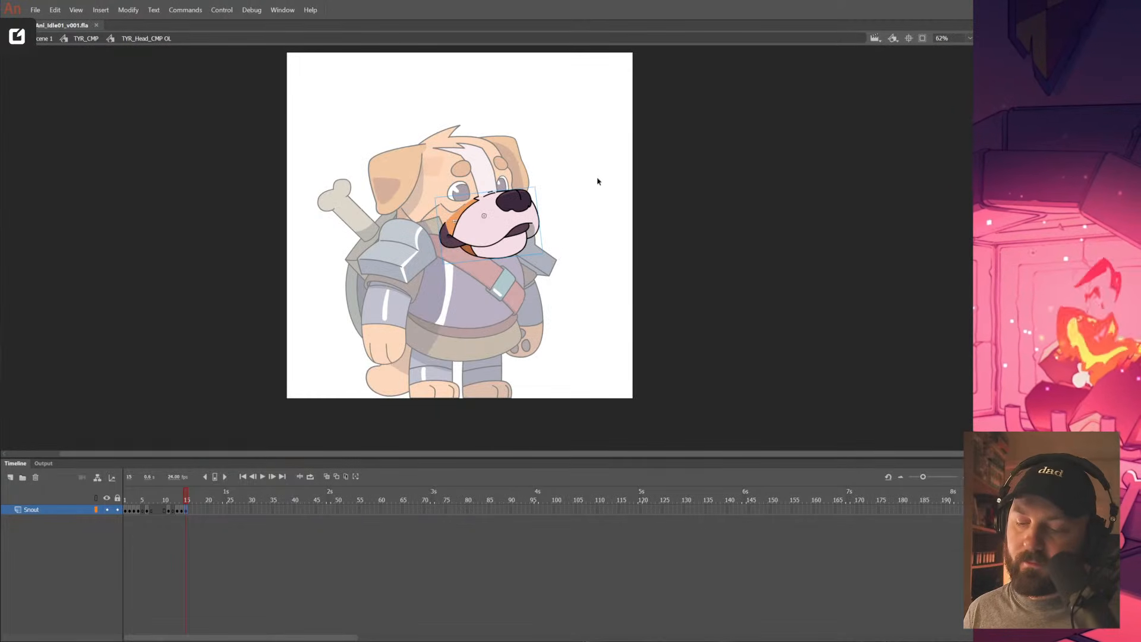
ctrl+alt+click(570, 242)
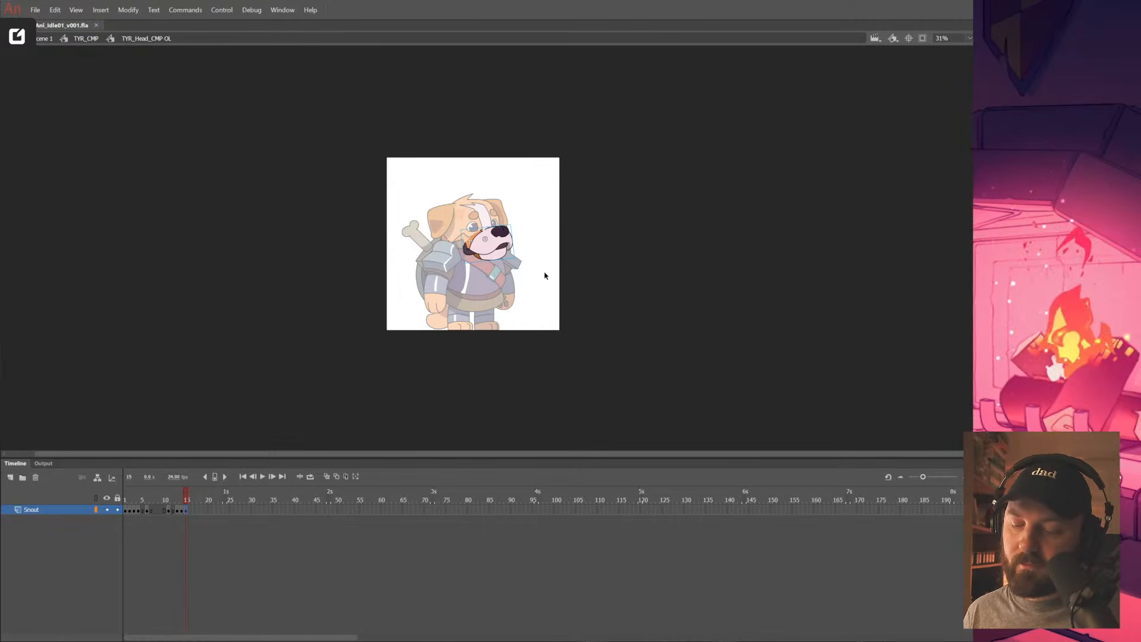
Return to TYR_CMP and inspect the dog's head pose around frame 16, both close up and on the full character
click(88, 39)
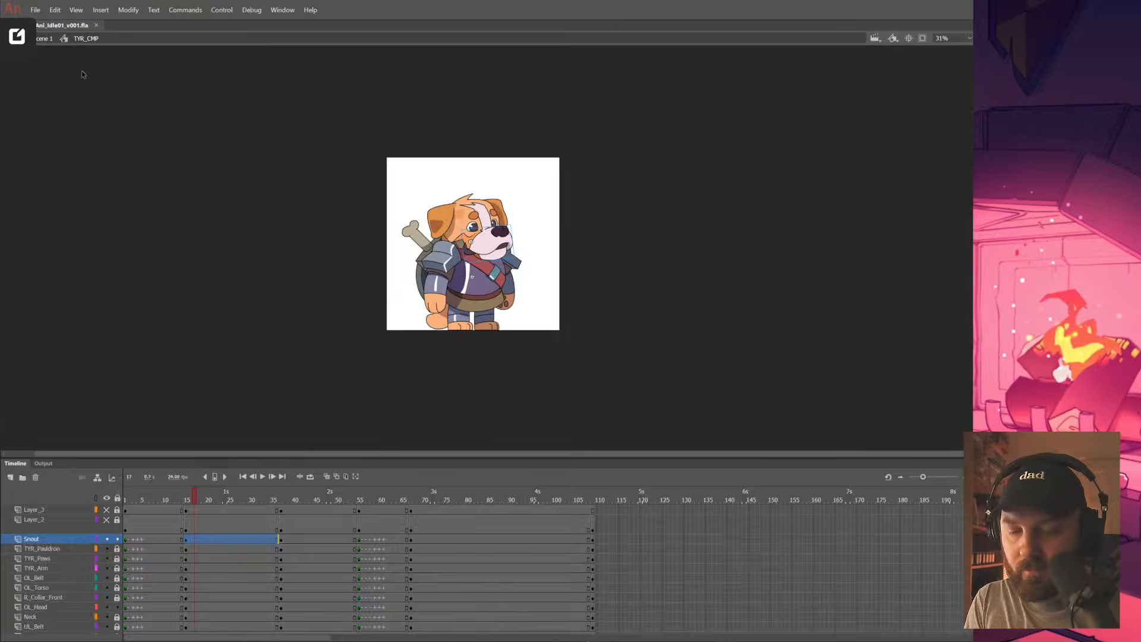
mouse_move(187, 498)
mouse_down()
mouse_move(171, 501)
mouse_move(189, 501)
mouse_up()
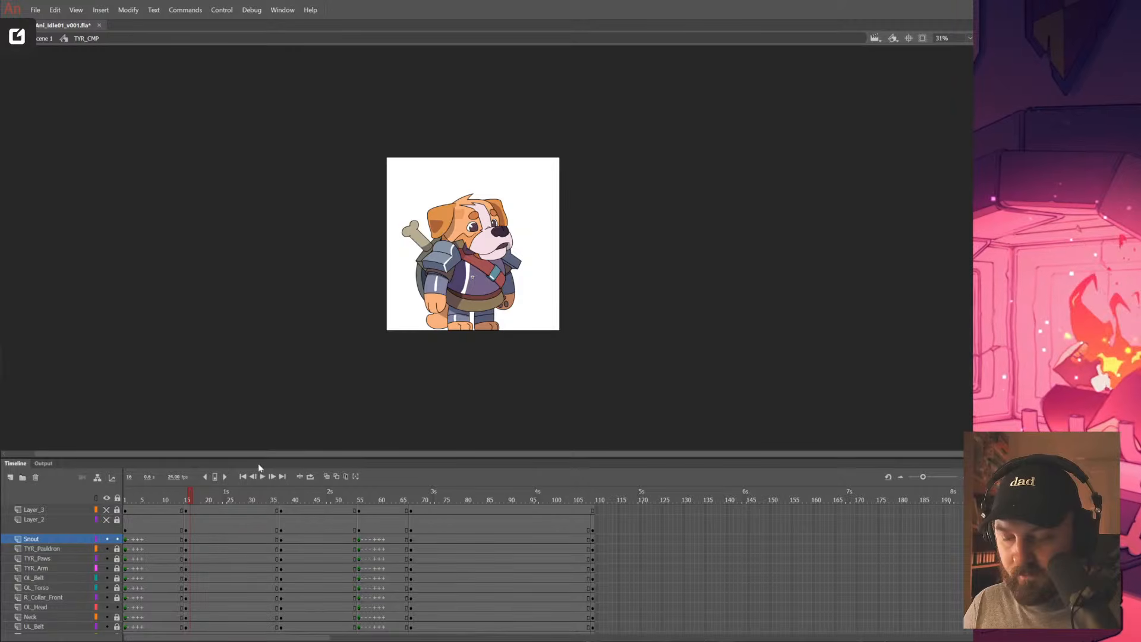
scroll(475, 250, up, 4)
click(510, 303)
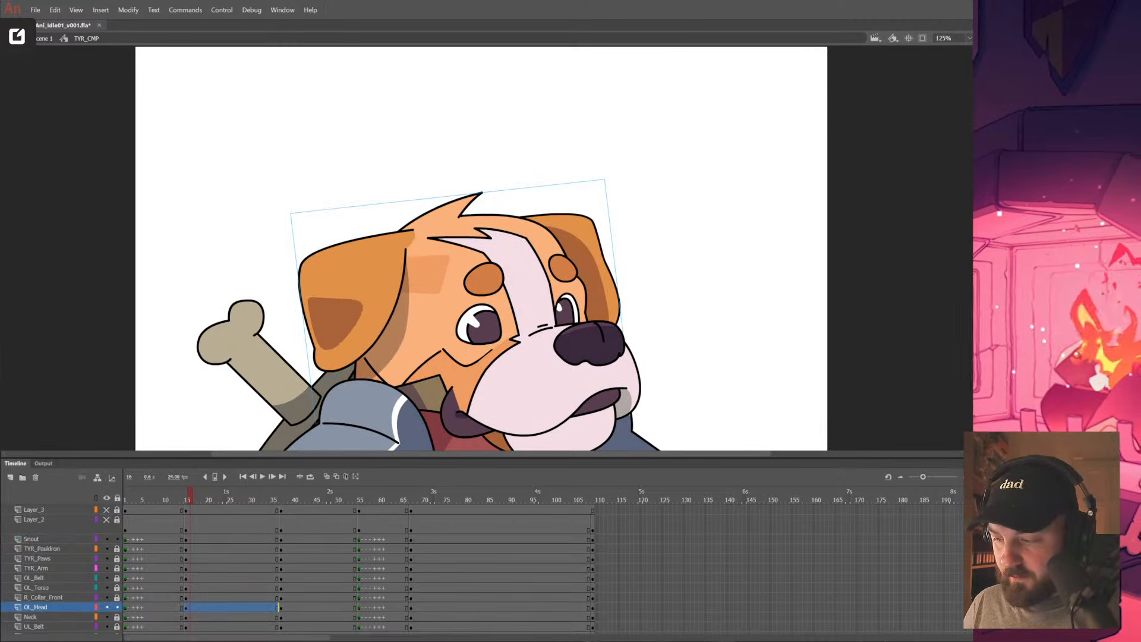
click(856, 280)
key(z)
alt+click(698, 338)
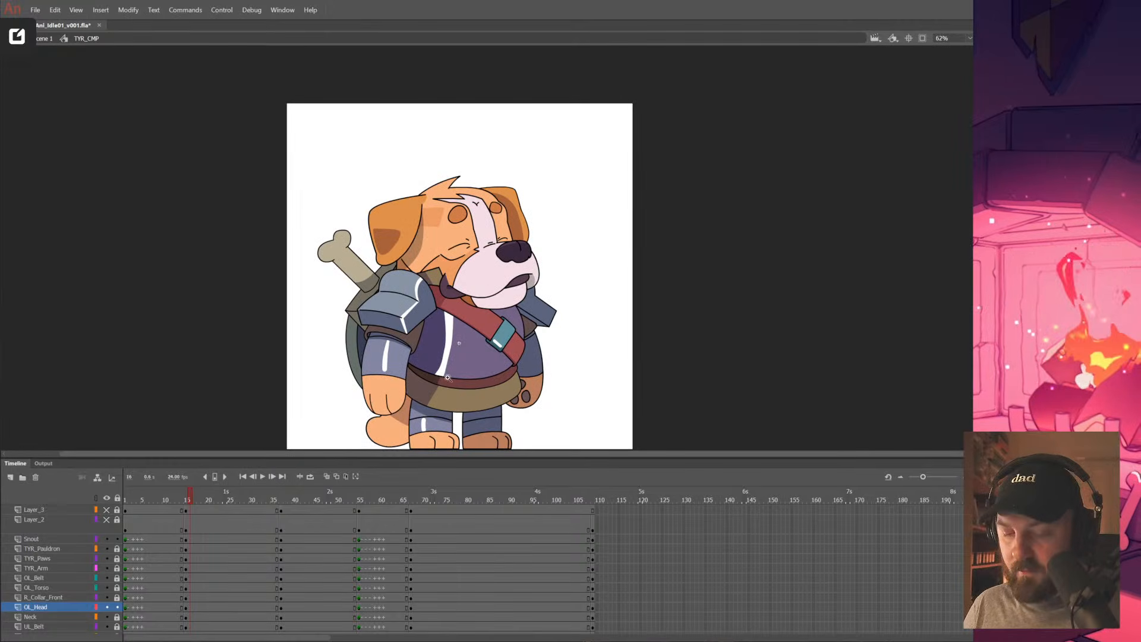
Show the Layer_3 sketch at frame 17 and try to transform the near ear inside TYR_Head_CMP, undoing the change
drag(188, 498, 194, 498)
click(106, 510)
key(z)
click(426, 235)
key(v)
double_click(430, 234)
click(430, 244)
key(q)
drag(374, 278, 428, 290)
key(ctrl+z)
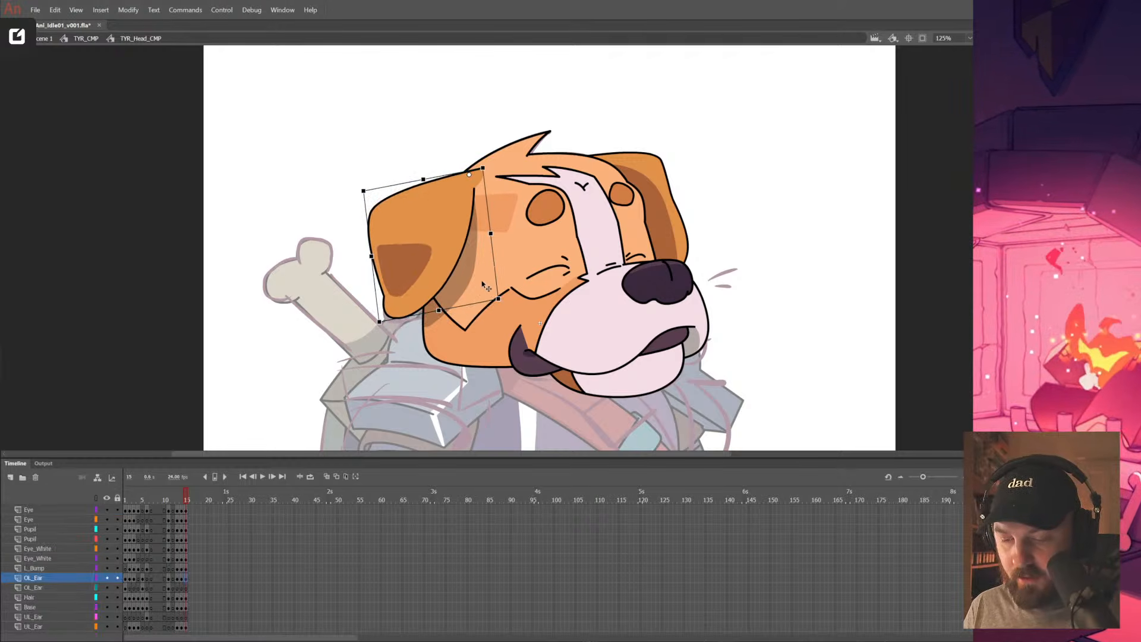
key(ctrl+z)
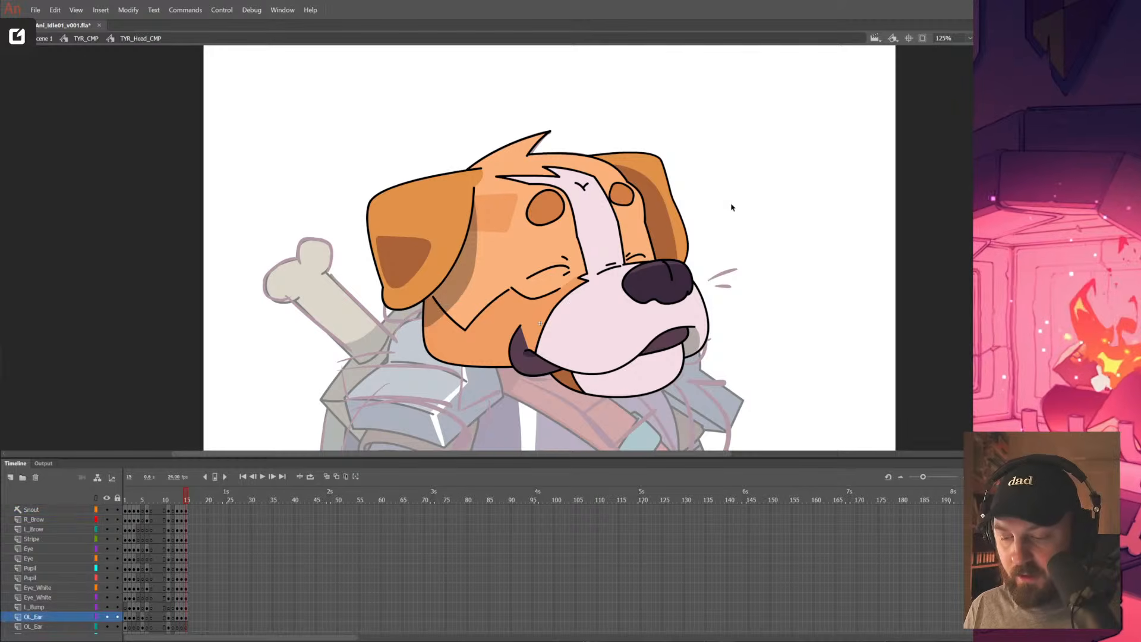
Return to TYR_CMP, hide the Layer_3 sketch and save the file
double_click(734, 204)
key(ctrl+minus)
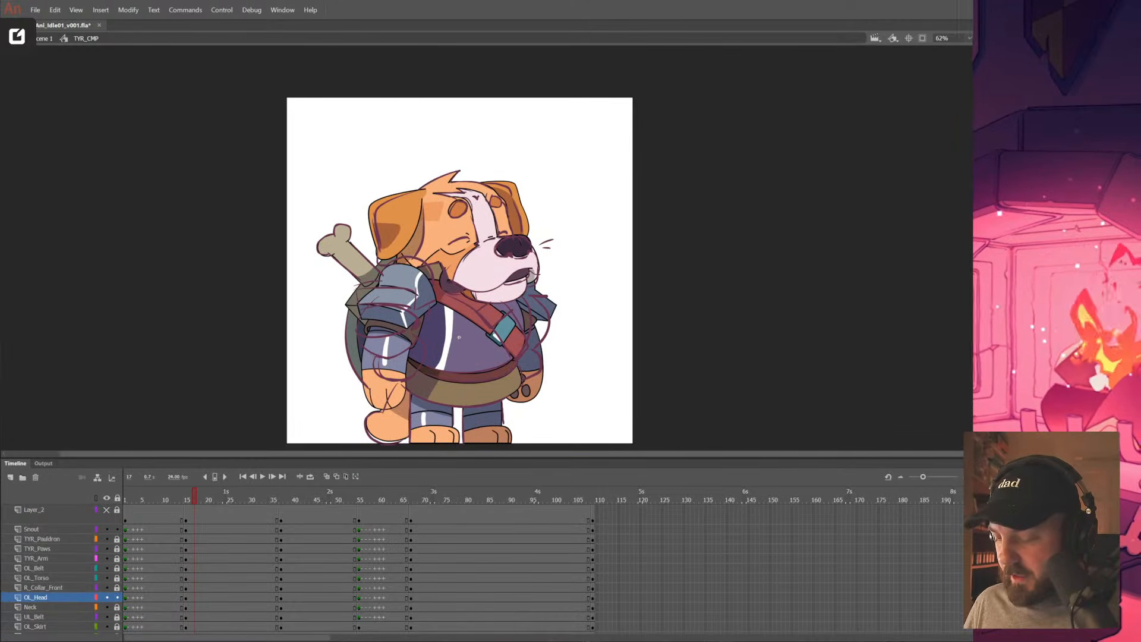
scroll(359, 568, up, 1)
click(107, 510)
key(ctrl+s)
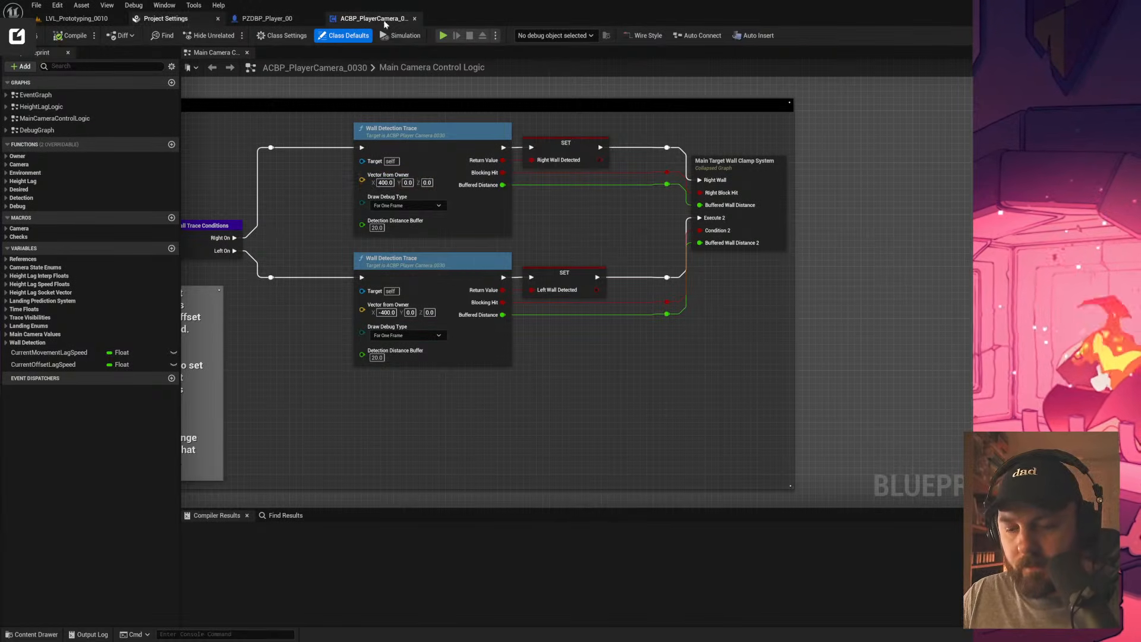
Switch to Unreal Editor, start the standalone game preview, and enlarge its window to fill the screen
click(442, 37)
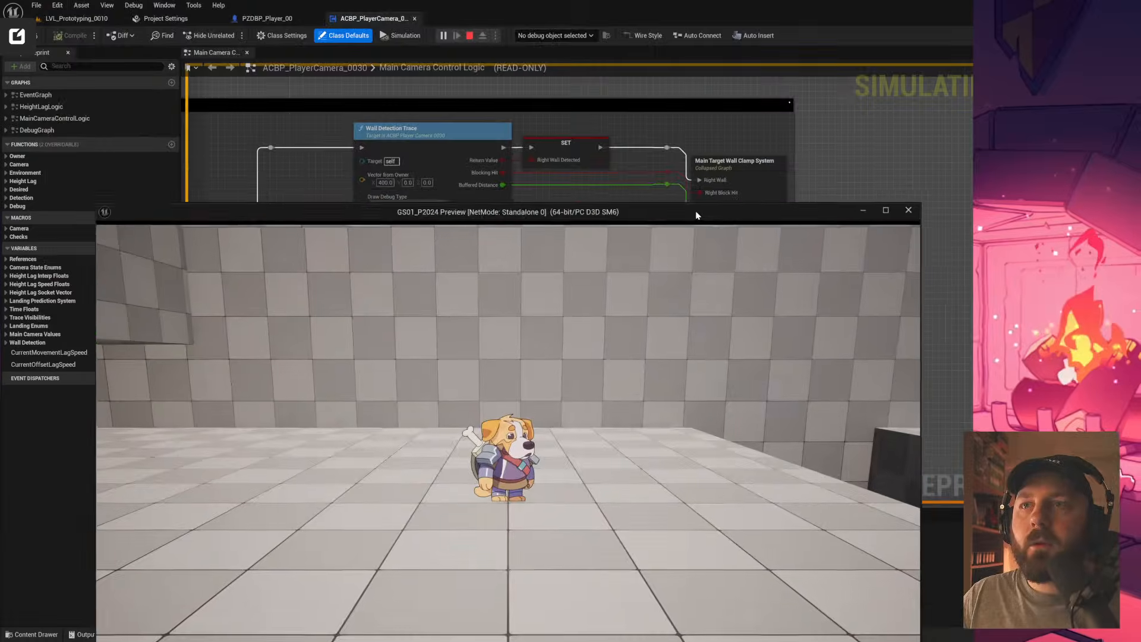
mouse_move(695, 210)
mouse_down()
mouse_move(619, 94)
mouse_move(600, 9)
mouse_up()
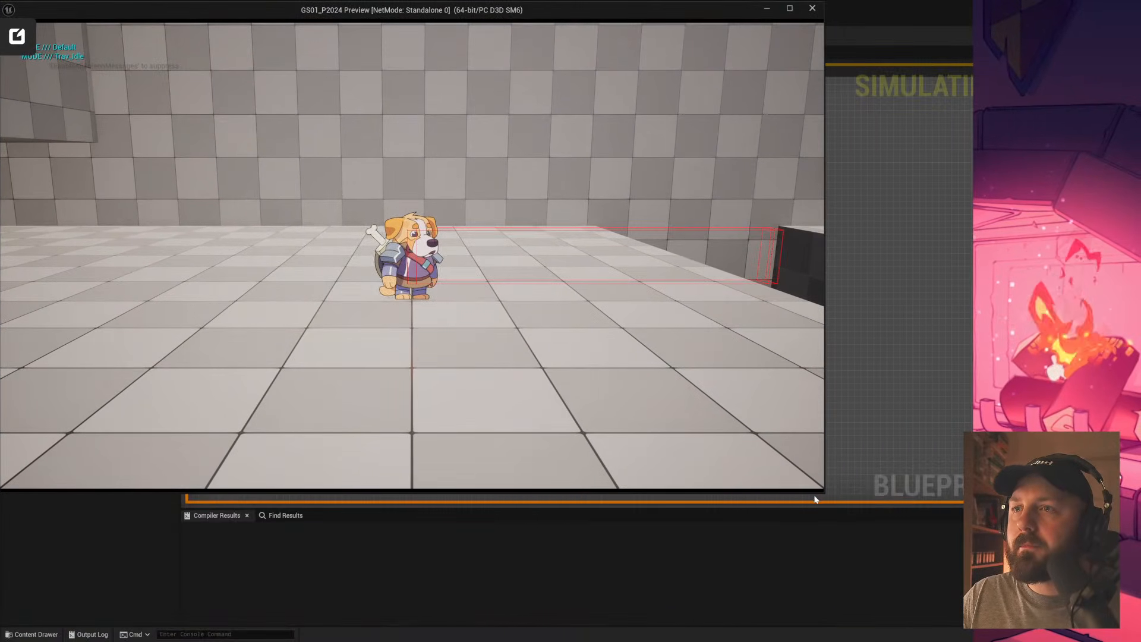
mouse_move(822, 493)
mouse_down()
mouse_move(861, 545)
mouse_move(987, 635)
mouse_up()
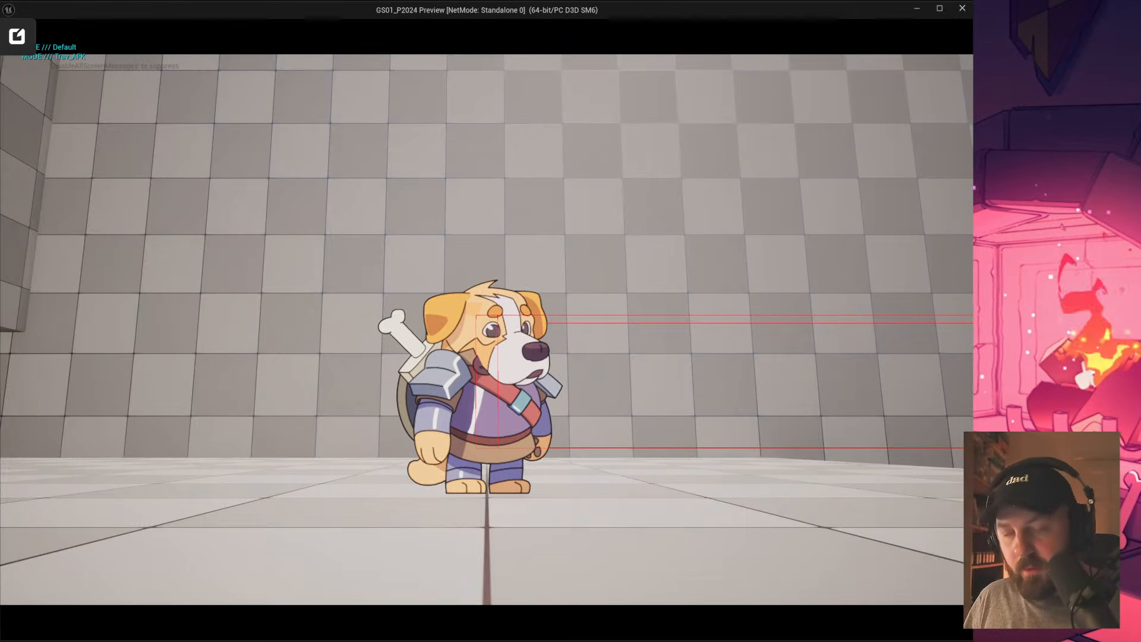
Run and jump the dog in both directions through the cave zone to check its animations in the game
key(d)
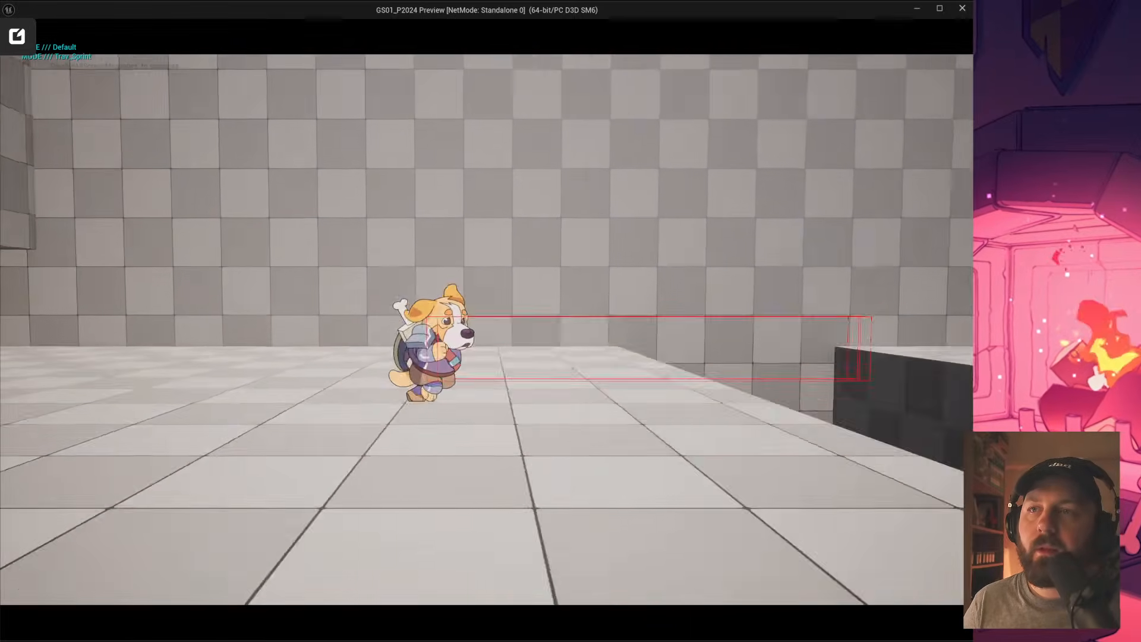
key(a)
key(space)
key(a)
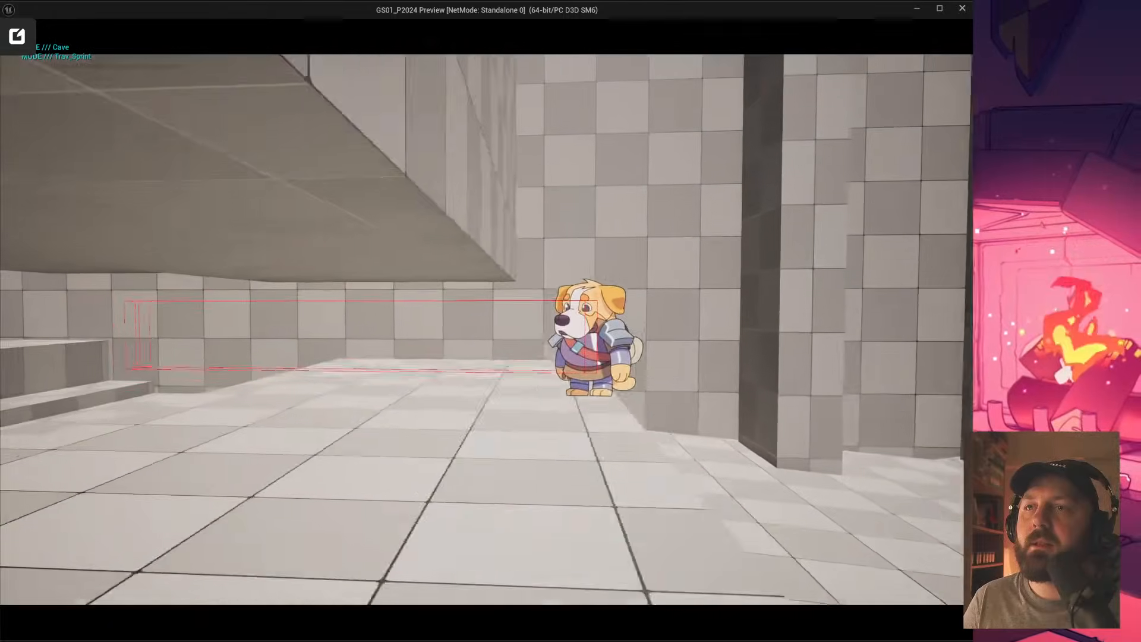
key(d)
key(space)
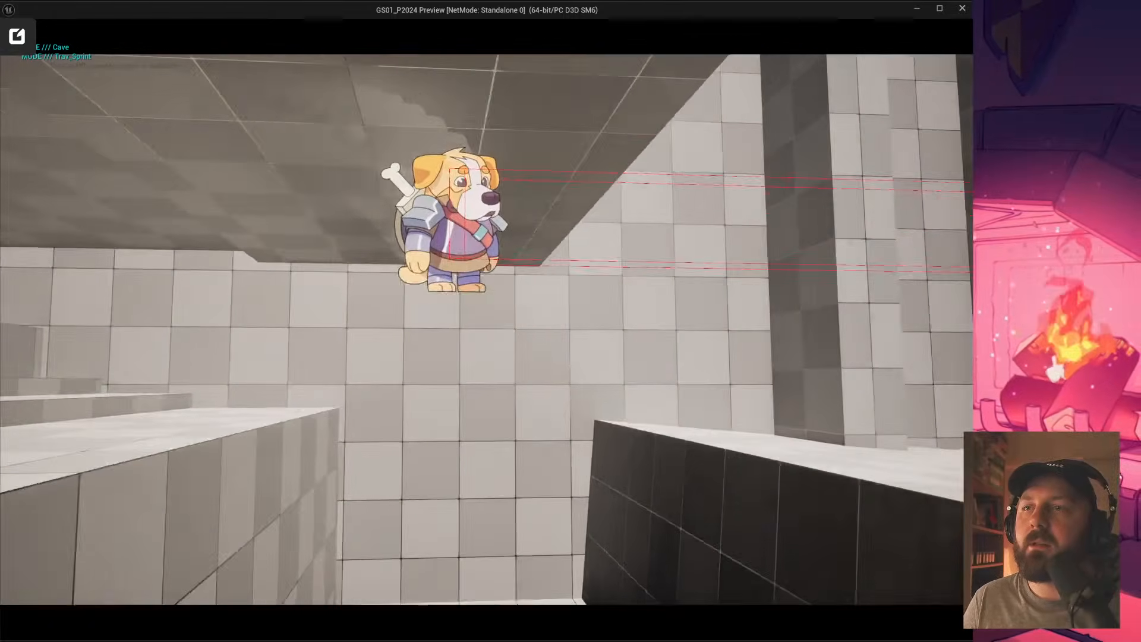
key(d)
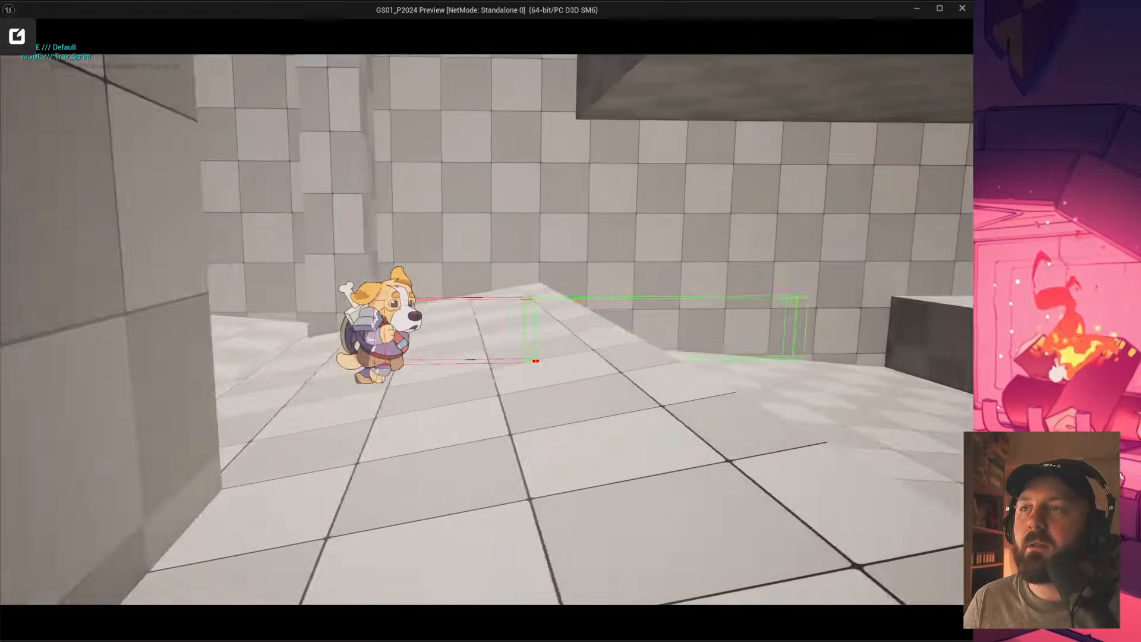
Sprint and jump the dog across the Default zone's blocks and gaps, turning back once, and end the preview
key(d)
key(space)
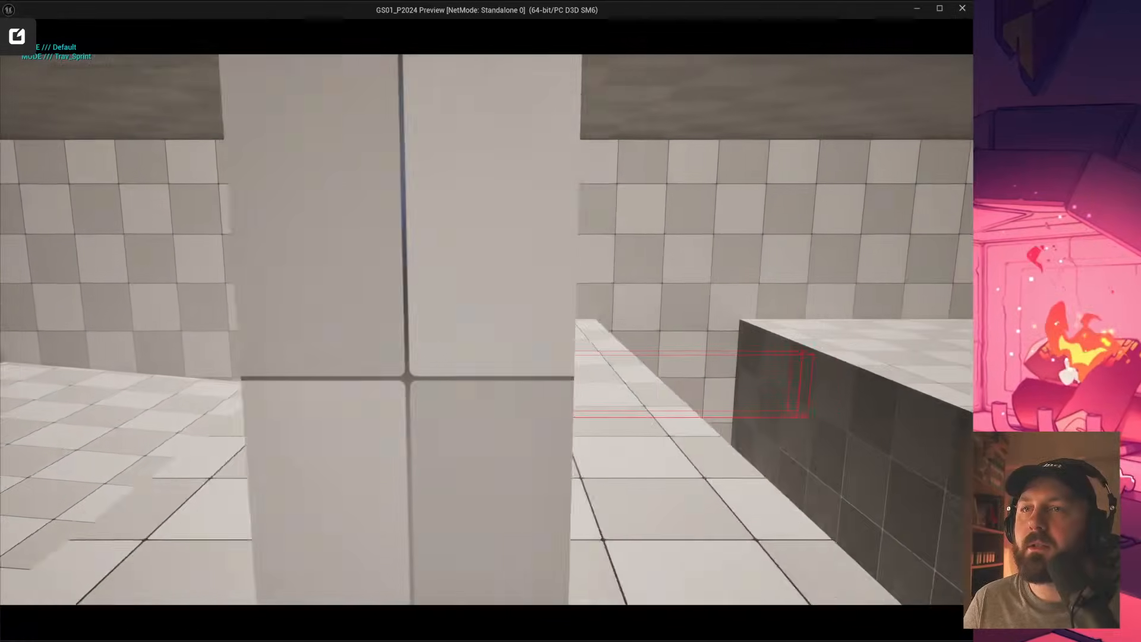
key(d)
key(space)
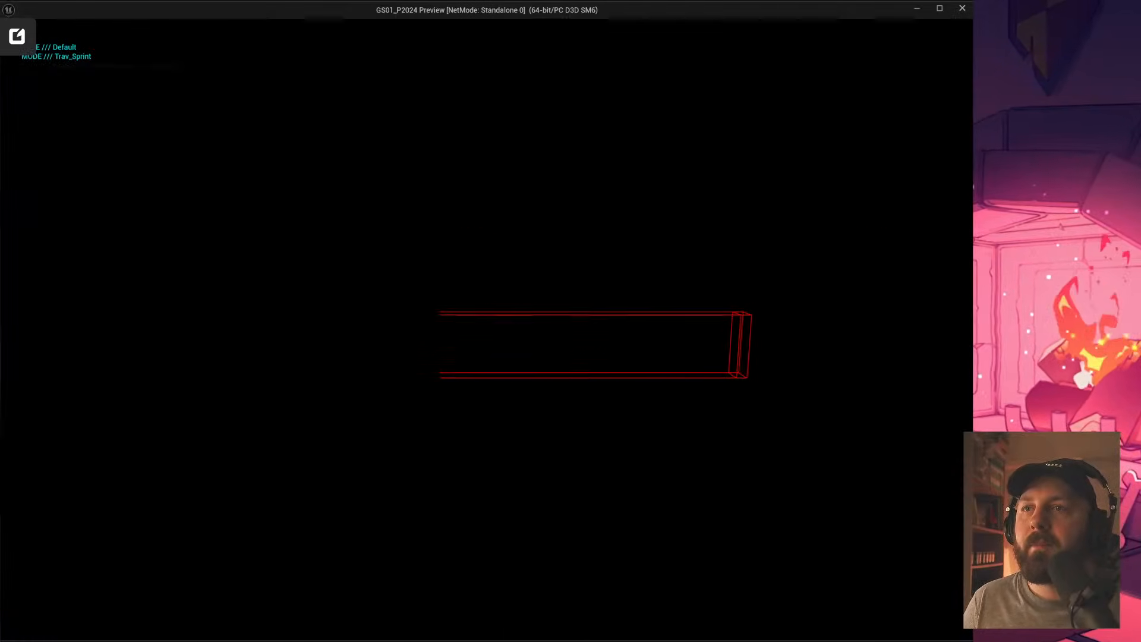
key(d)
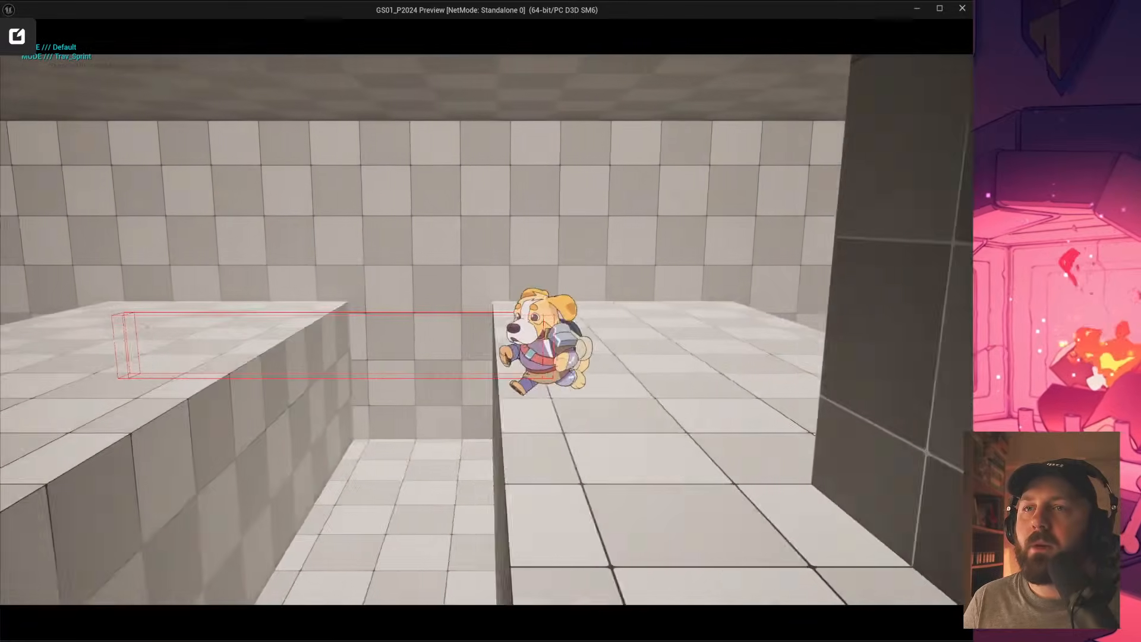
key(space)
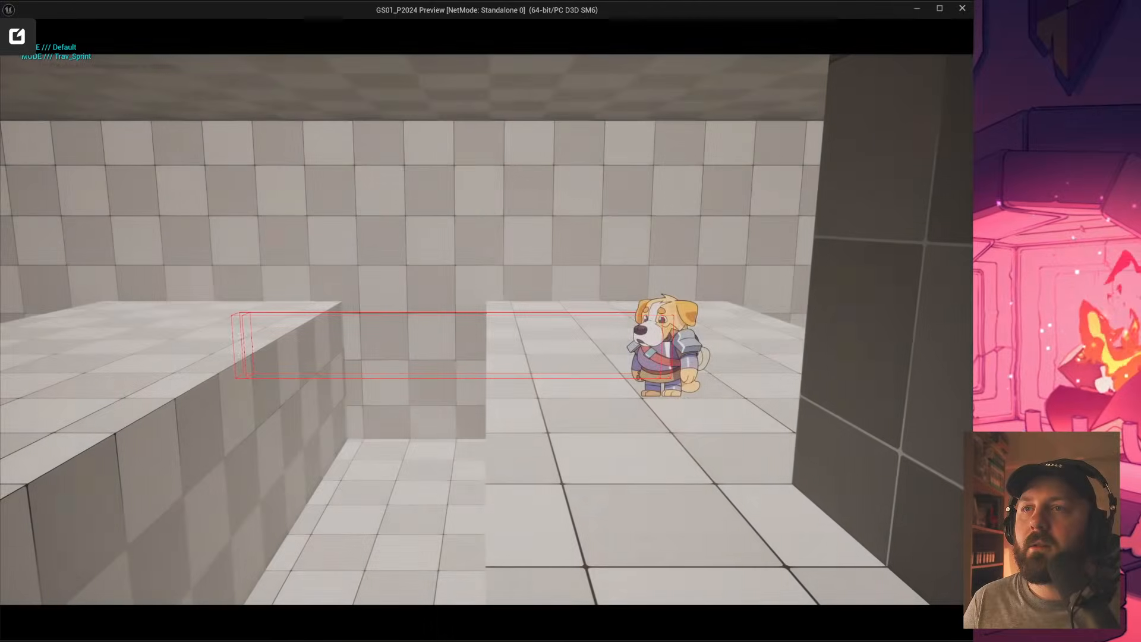
key(a)
key(space)
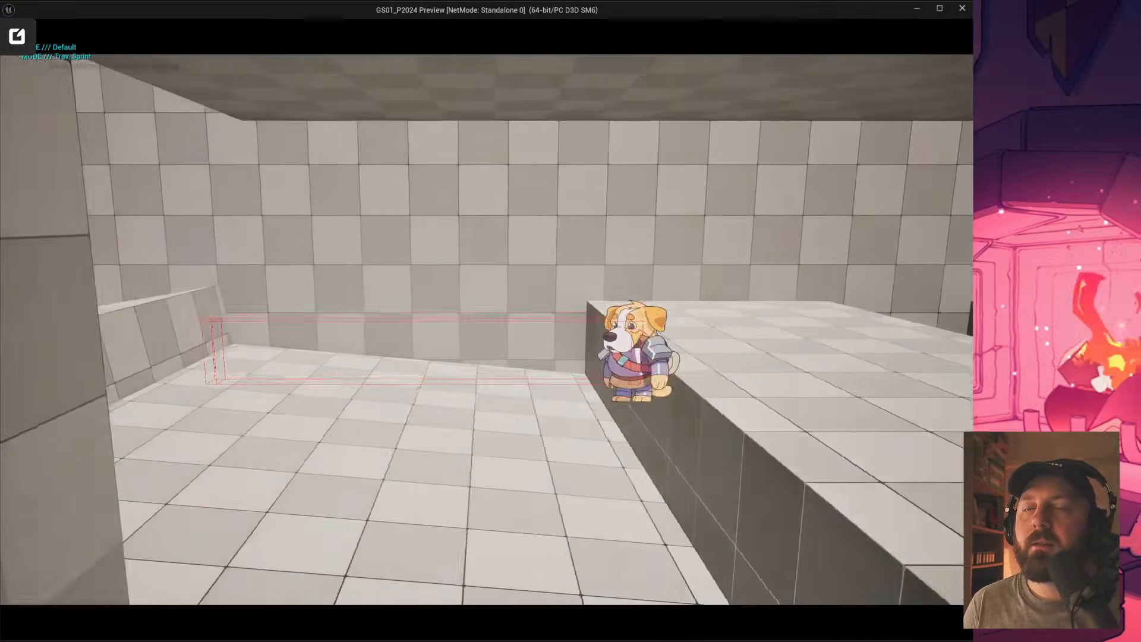
key(s)
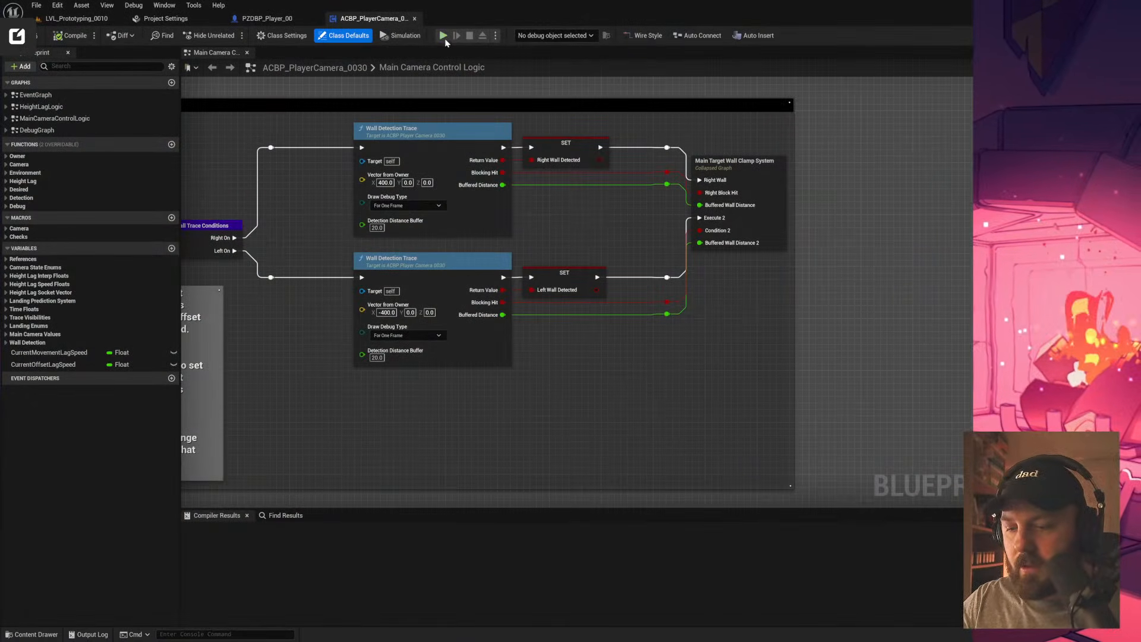
Restart the game preview, sprint and jump the dog through the Default zone, and stop the preview
click(450, 42)
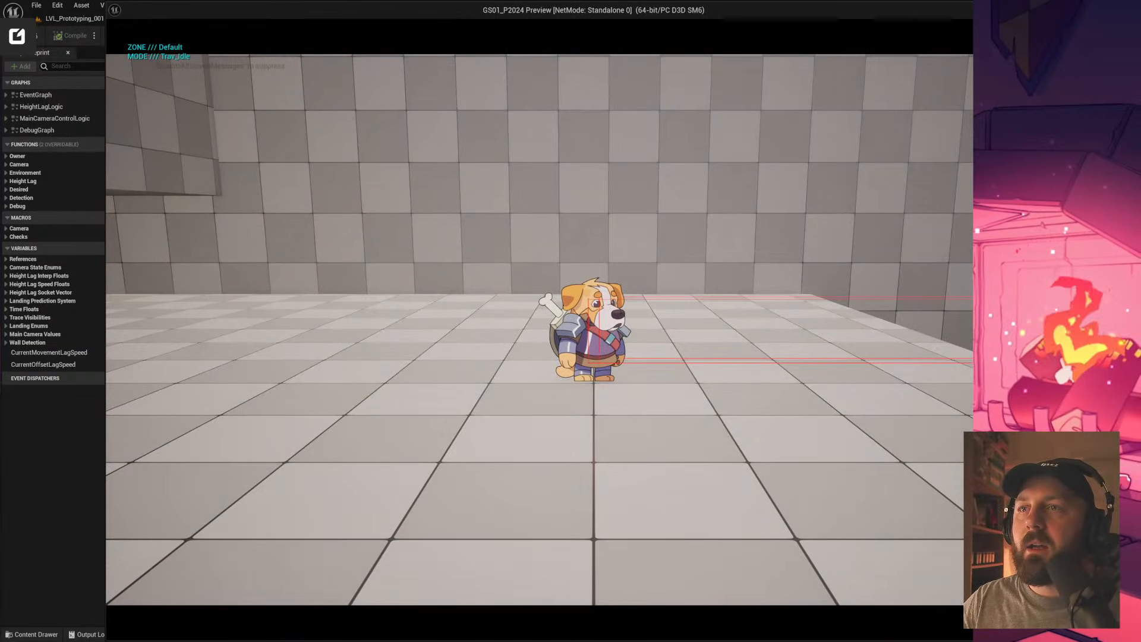
key(shift+w)
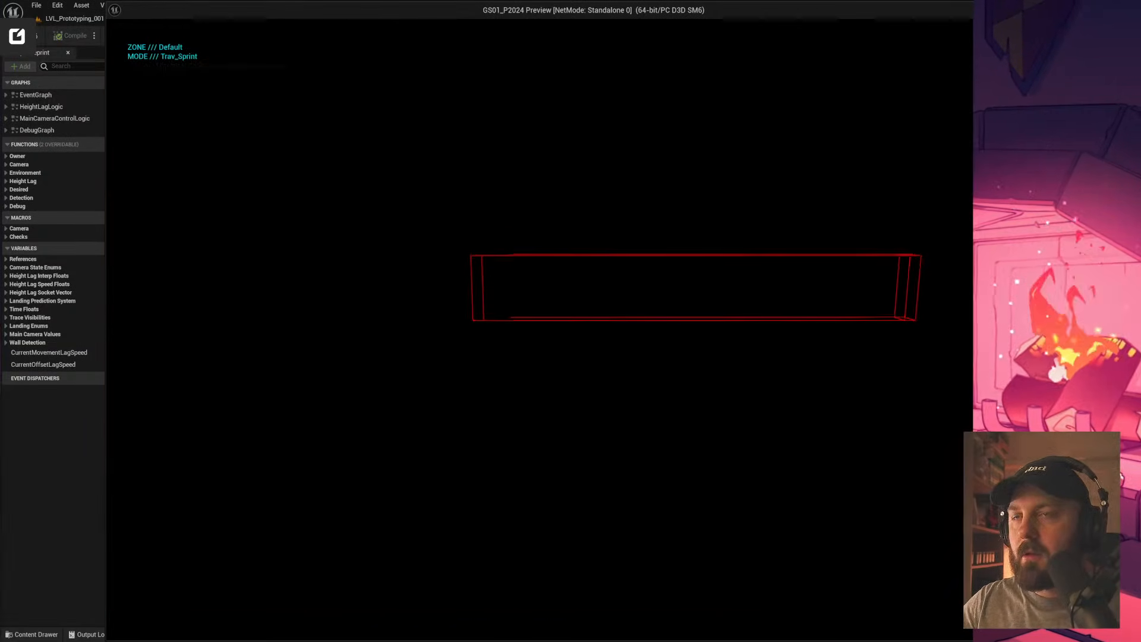
key(space)
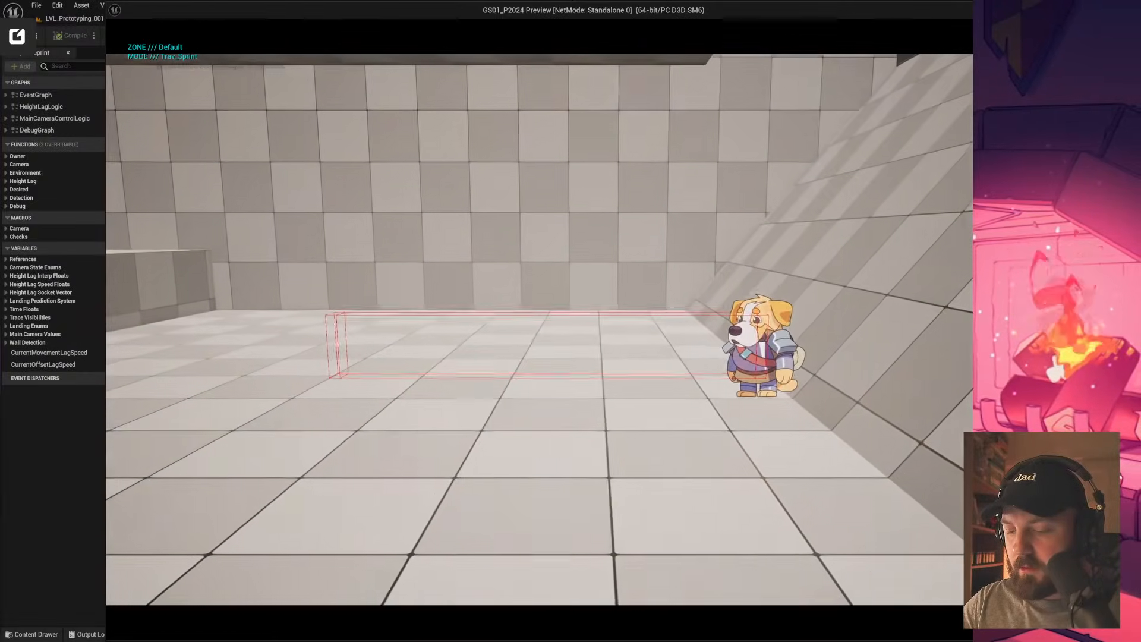
key(Escape)
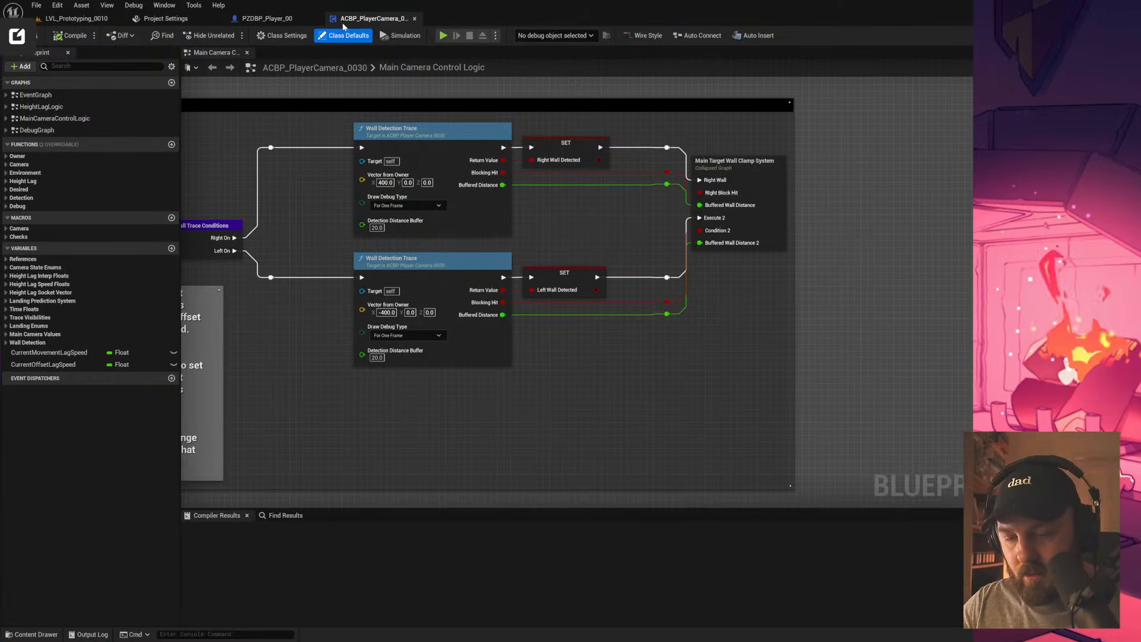
Playtest the level again with repeated sprinting jumps over the narrow walls and through the cave, and stop the preview
click(443, 35)
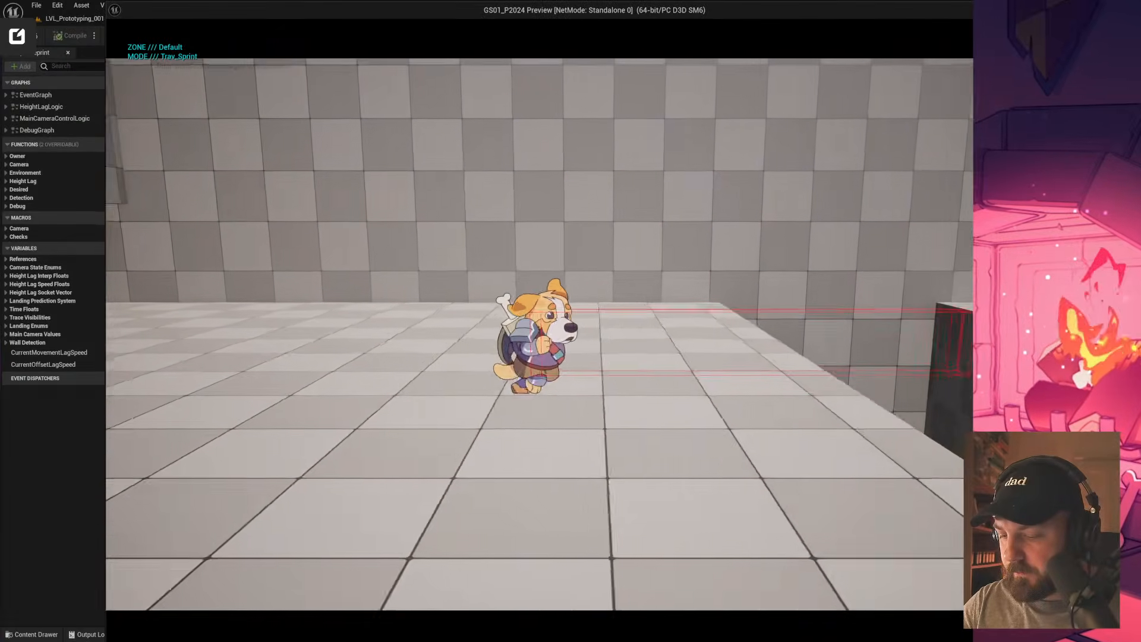
key(space)
key(space)
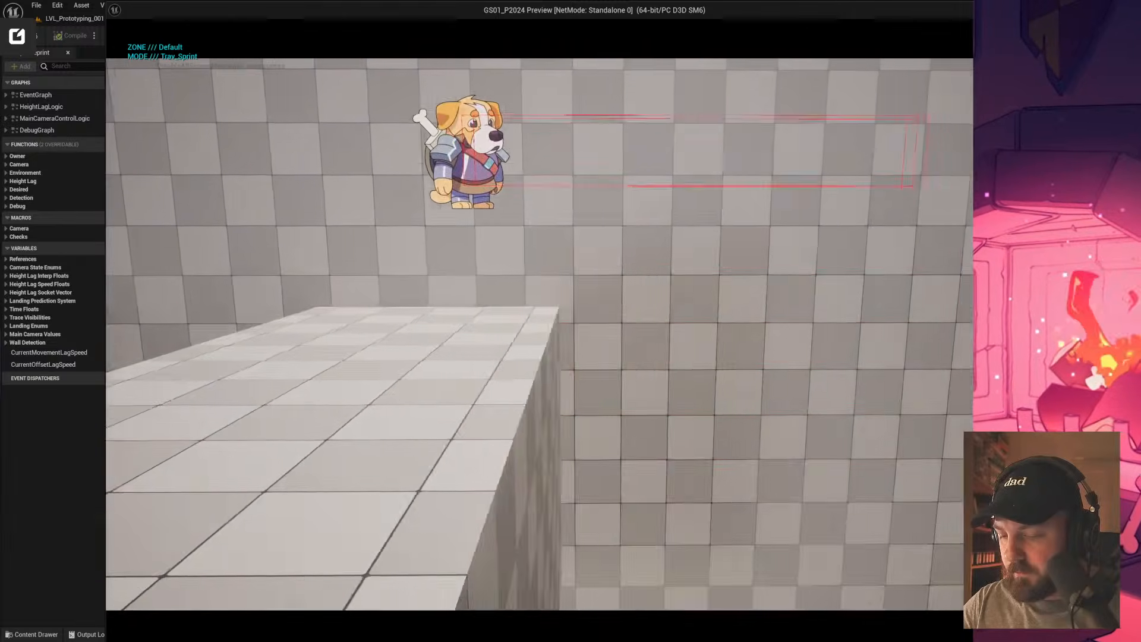
key(space)
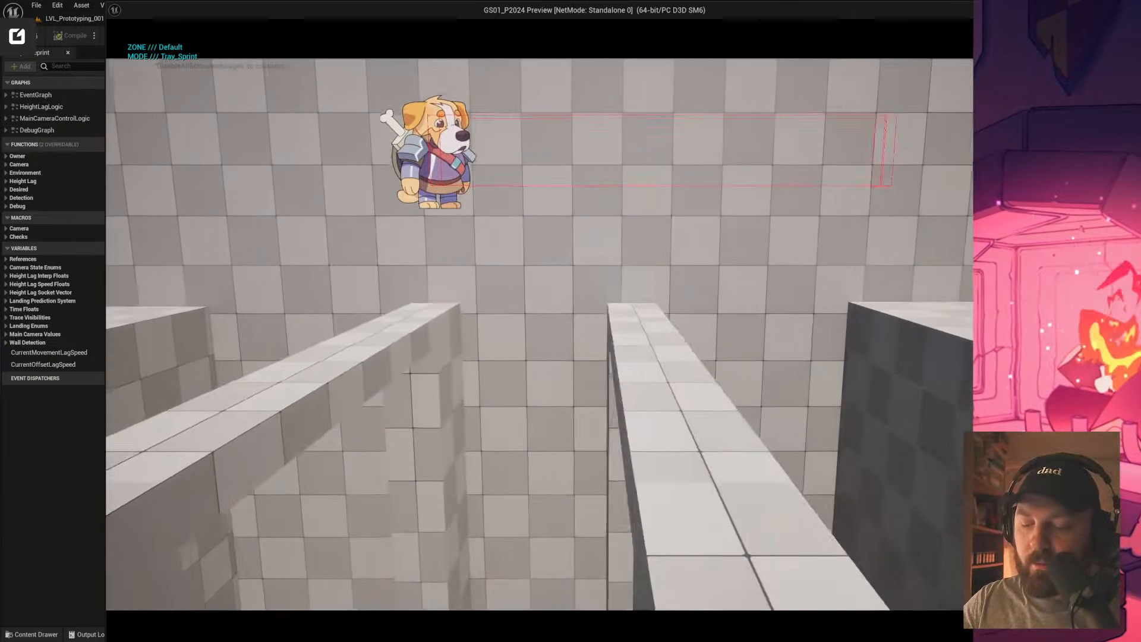
key(space)
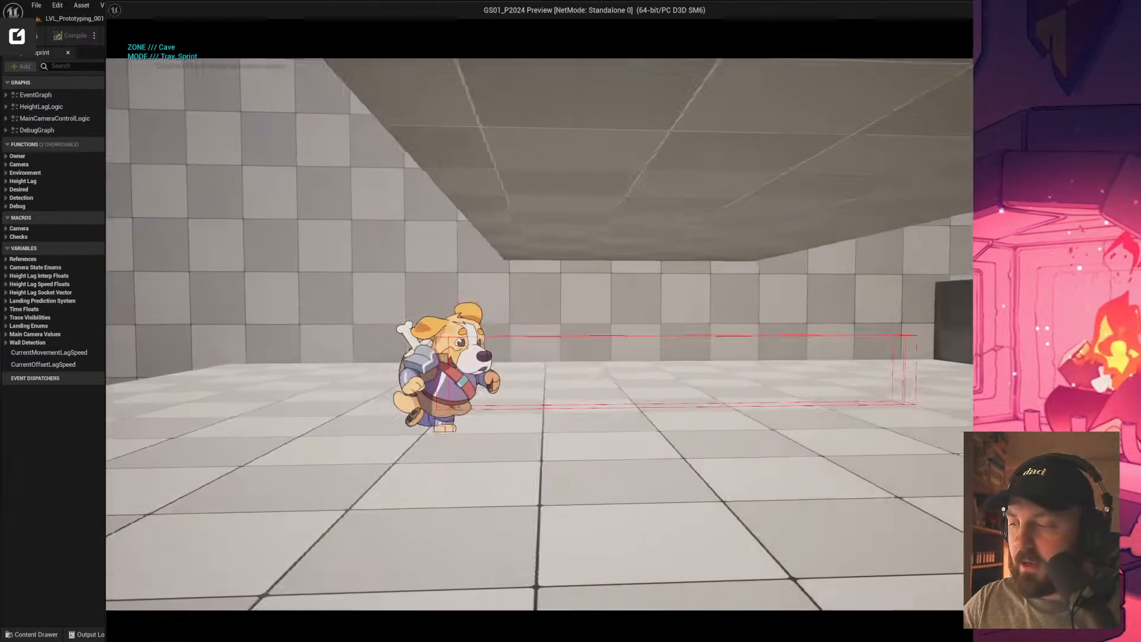
key(space)
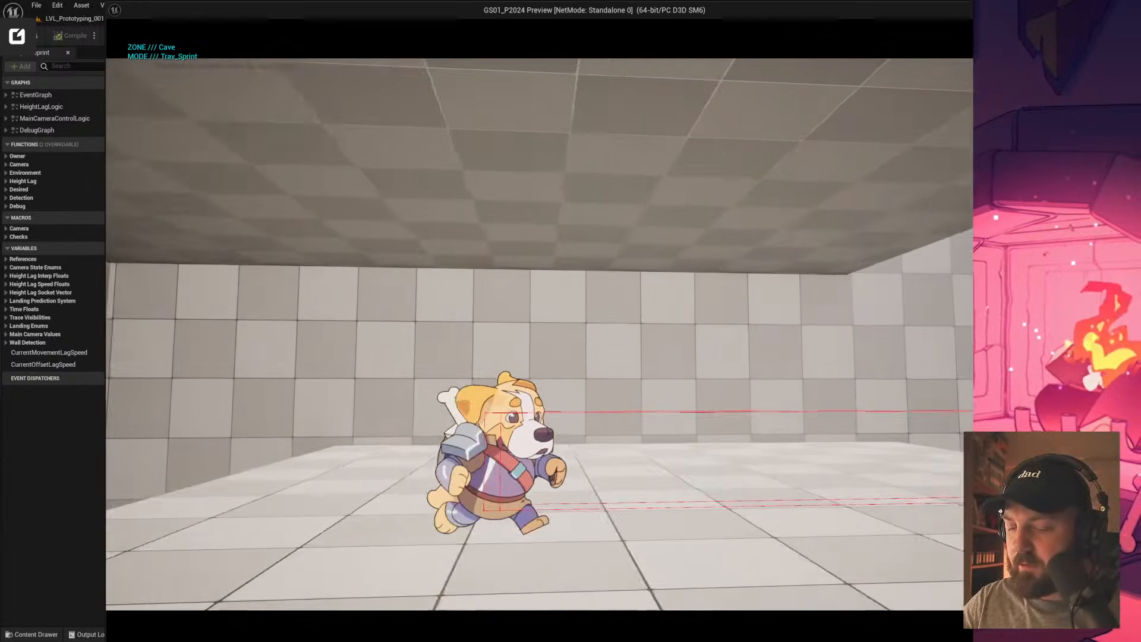
key(space)
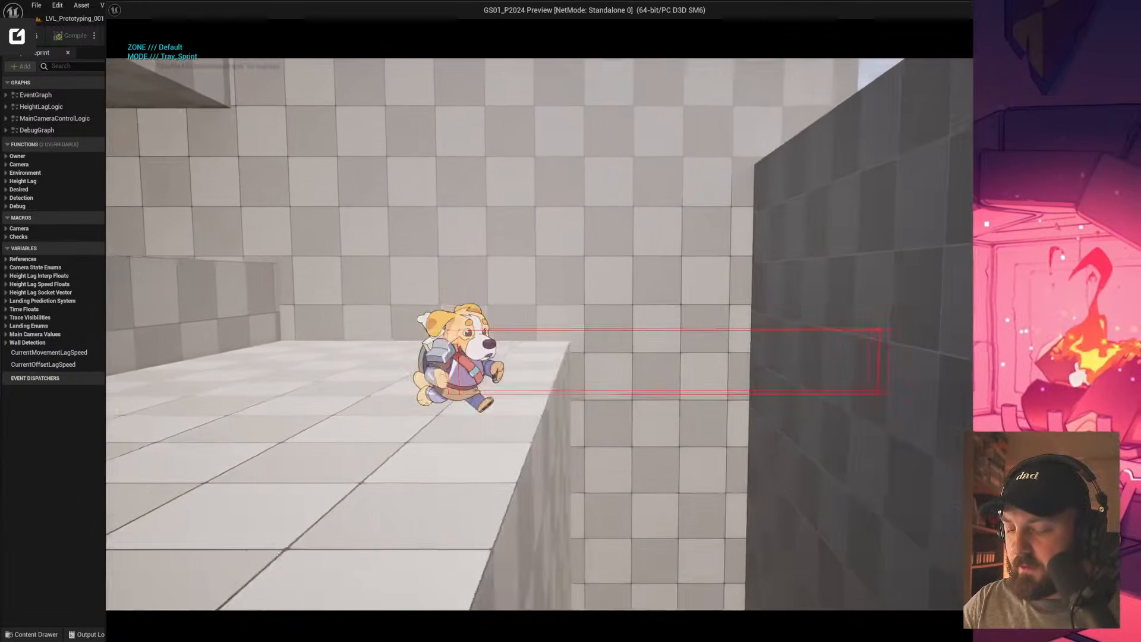
key(a)
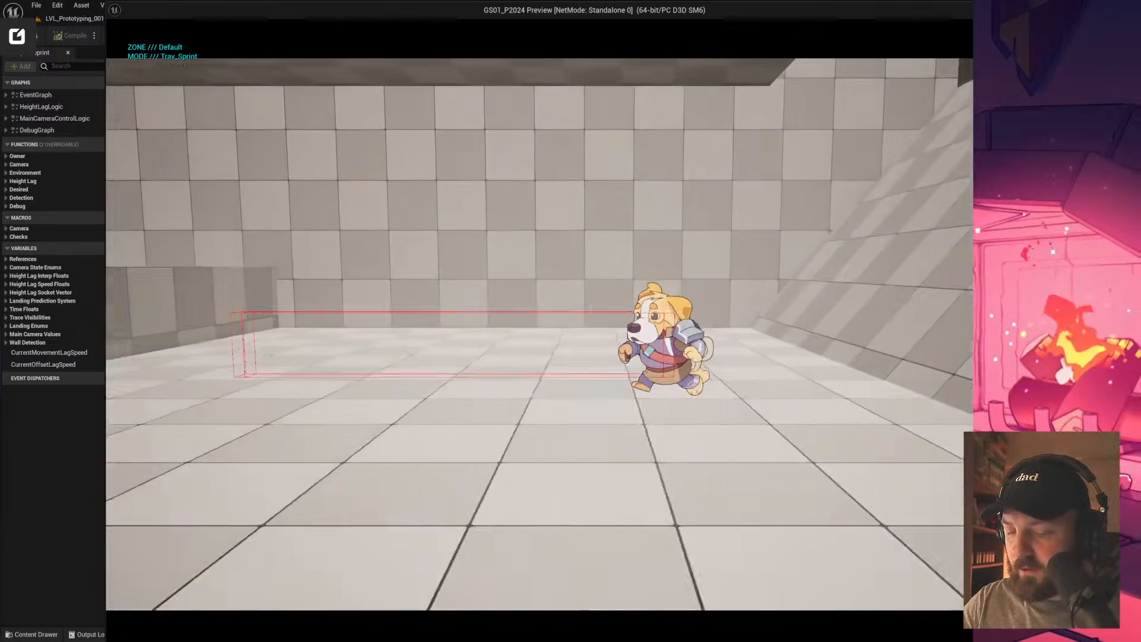
key(Escape)
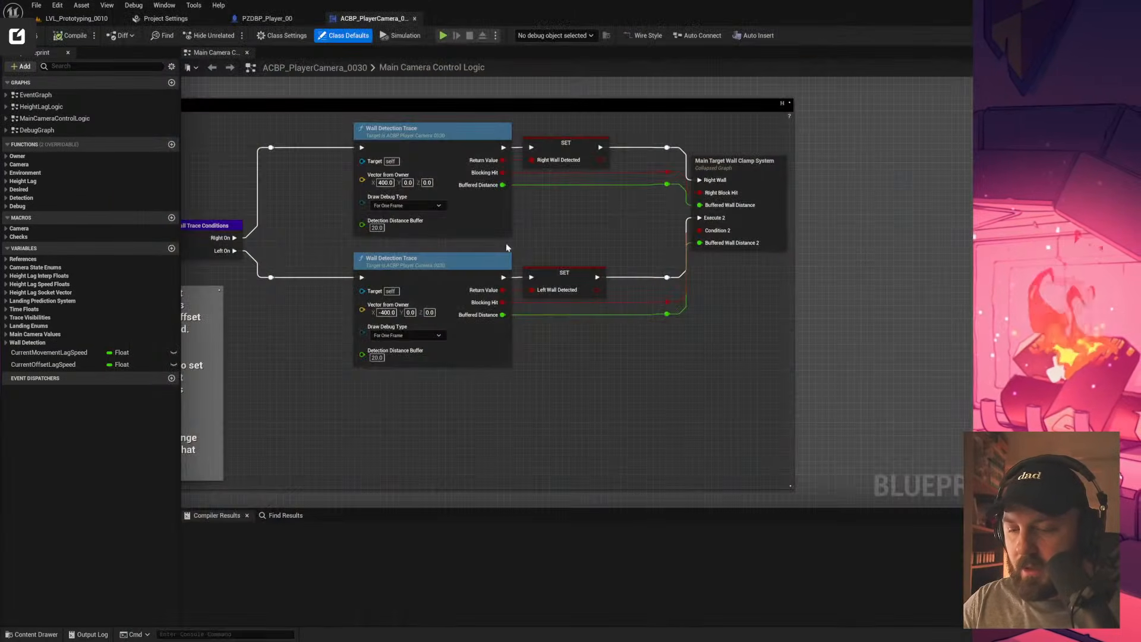
Launch the game preview and sprint and jump the dog over the Default zone's blocks and gaps to the narrow walls
click(442, 36)
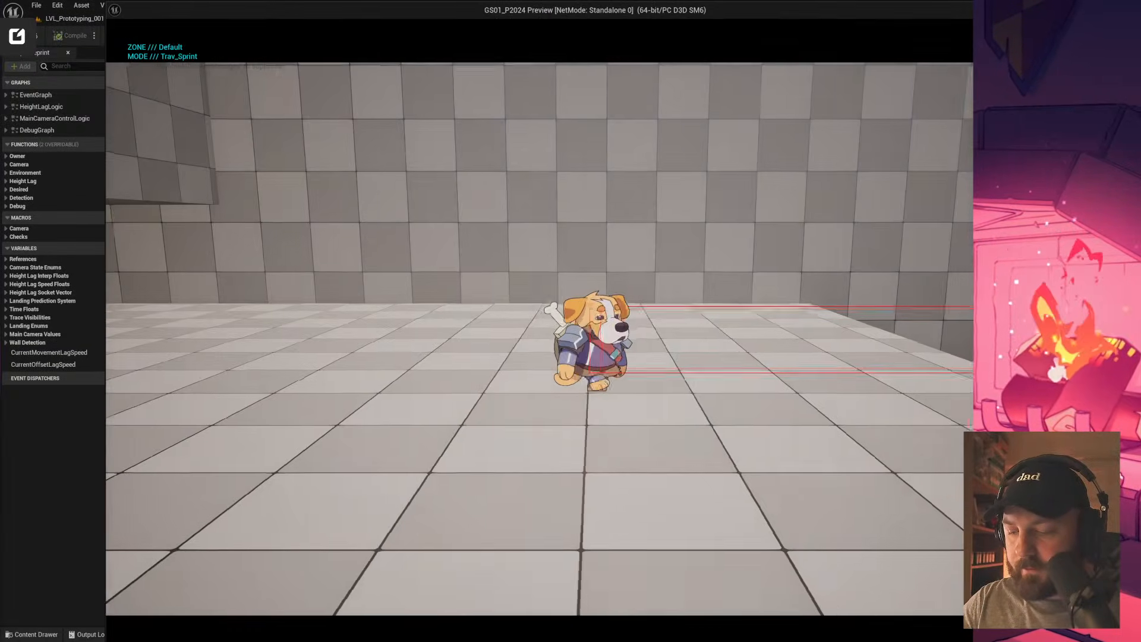
key(d)
key(space)
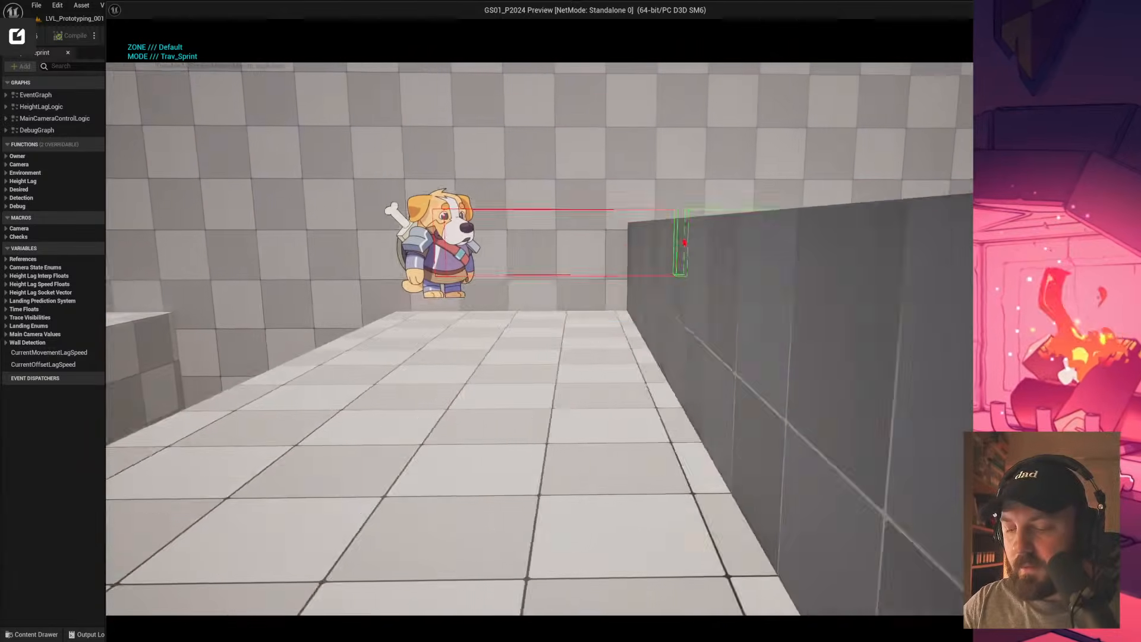
key(space)
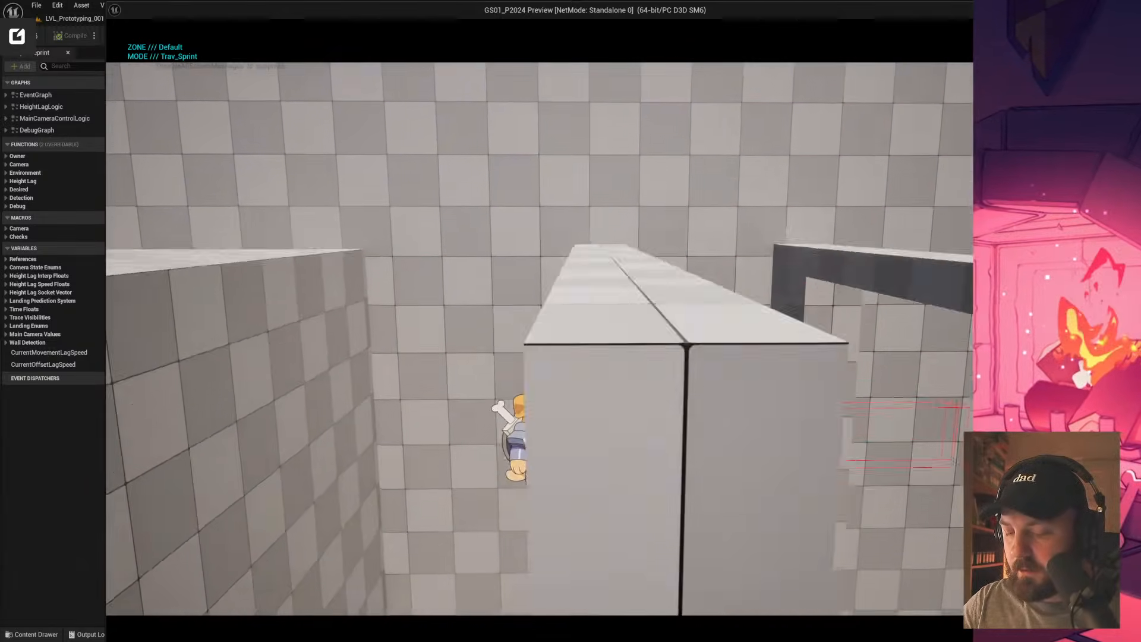
key(d)
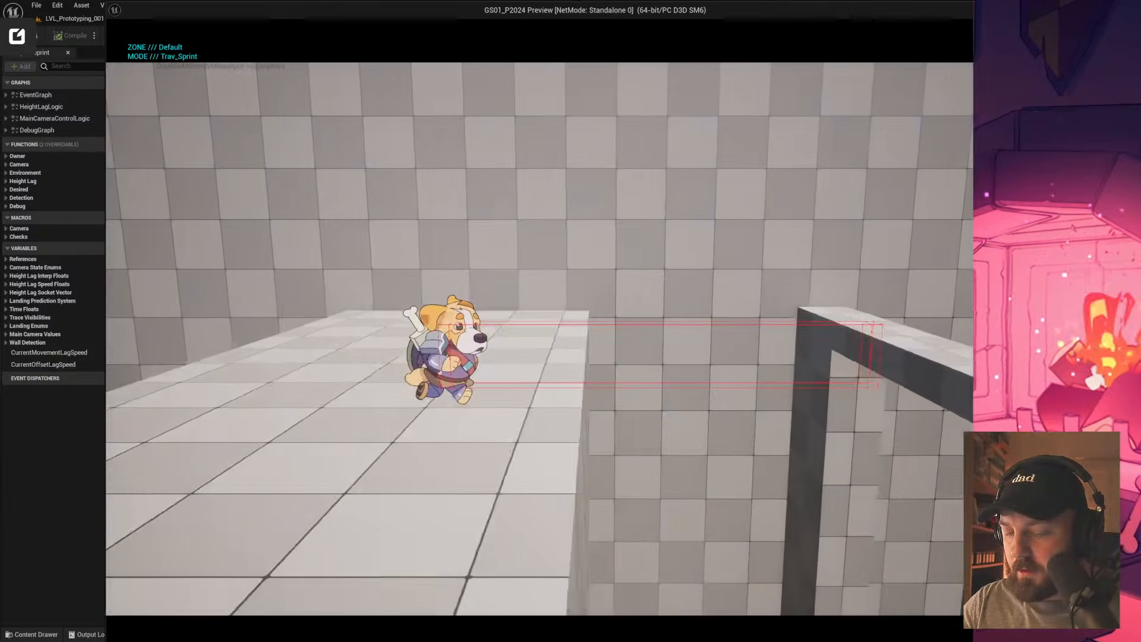
key(space)
key(d)
key(space)
Turn the dog back and forth on the narrow walls to test the wall-detection camera, and jump onward to the cave
key(a)
key(d)
key(d)
key(space)
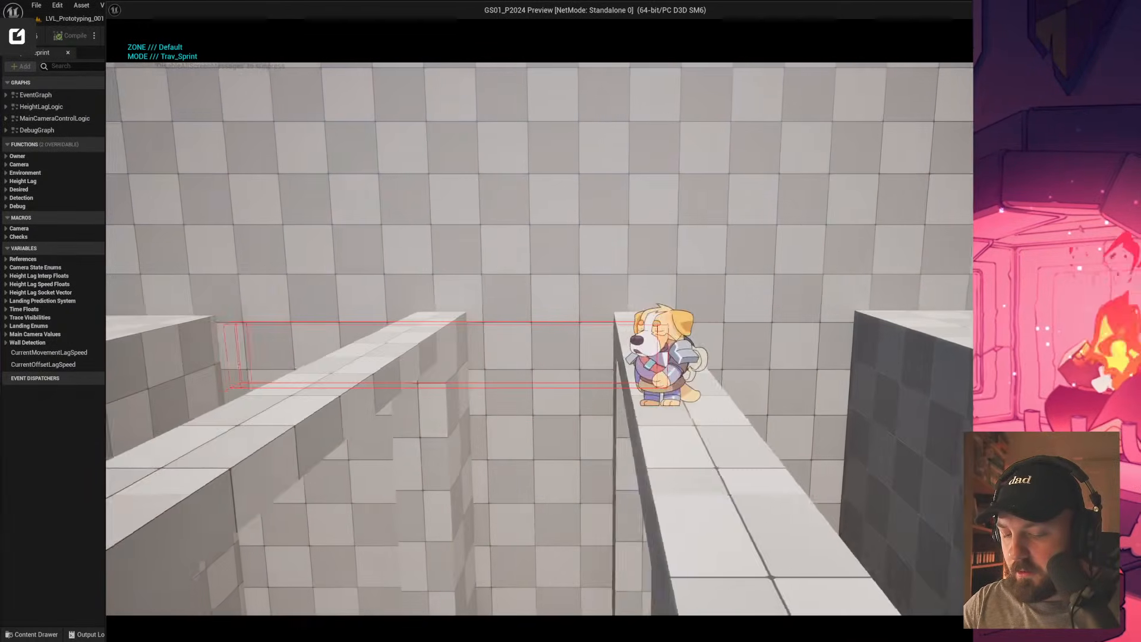
key(a)
key(d)
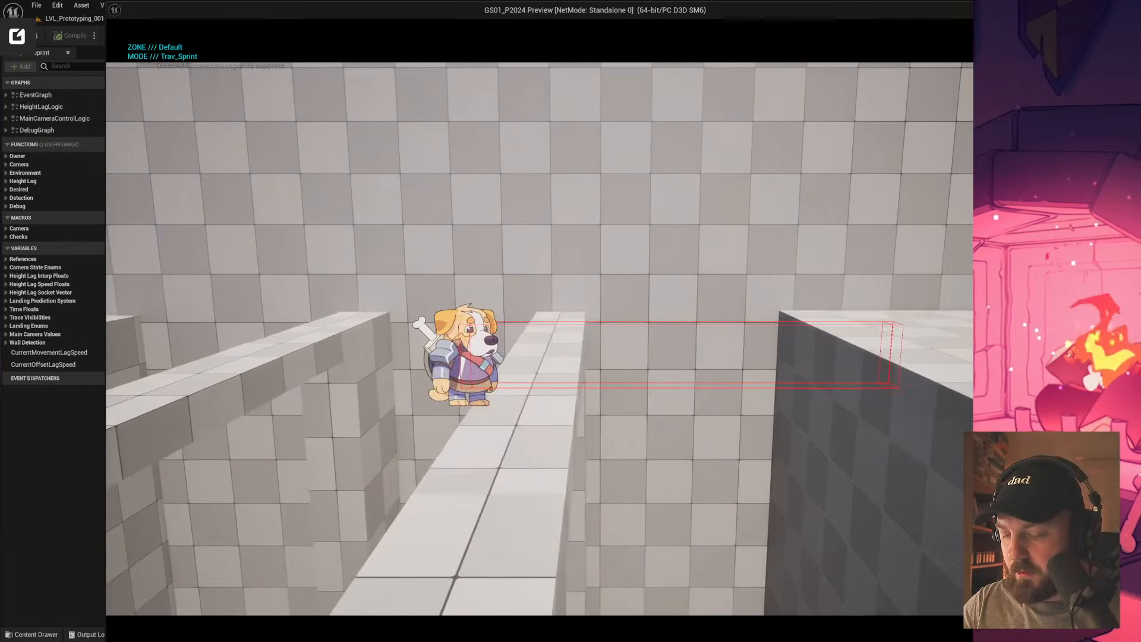
key(space)
key(d)
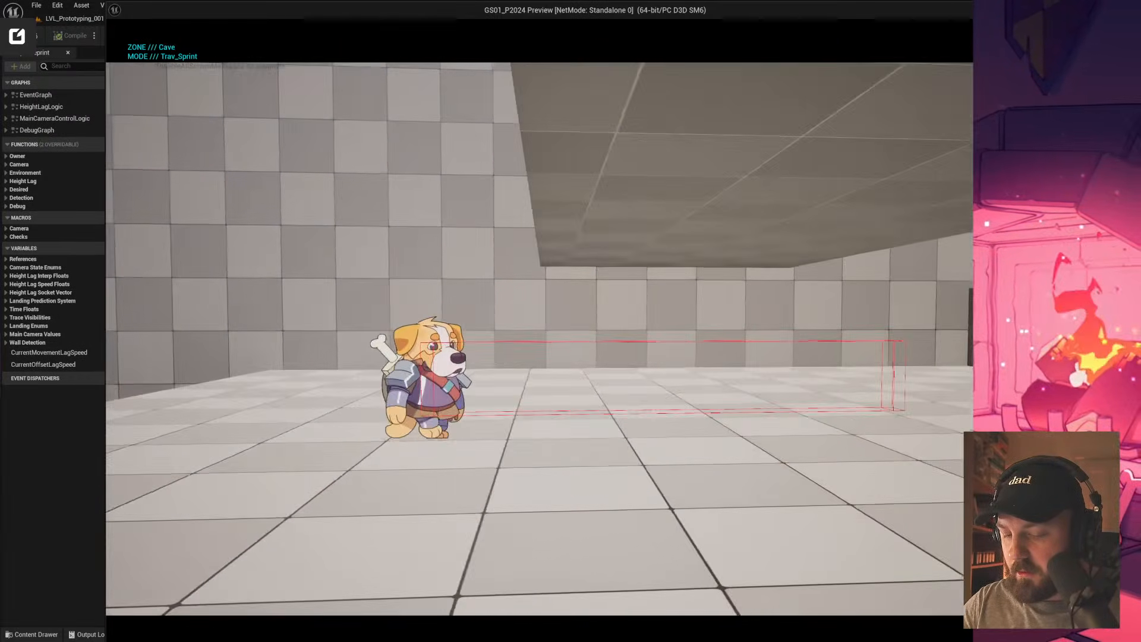
Sprint the dog through the Cave and Shaft zones, reversing direction between the shaft walls, and end the preview
key(d)
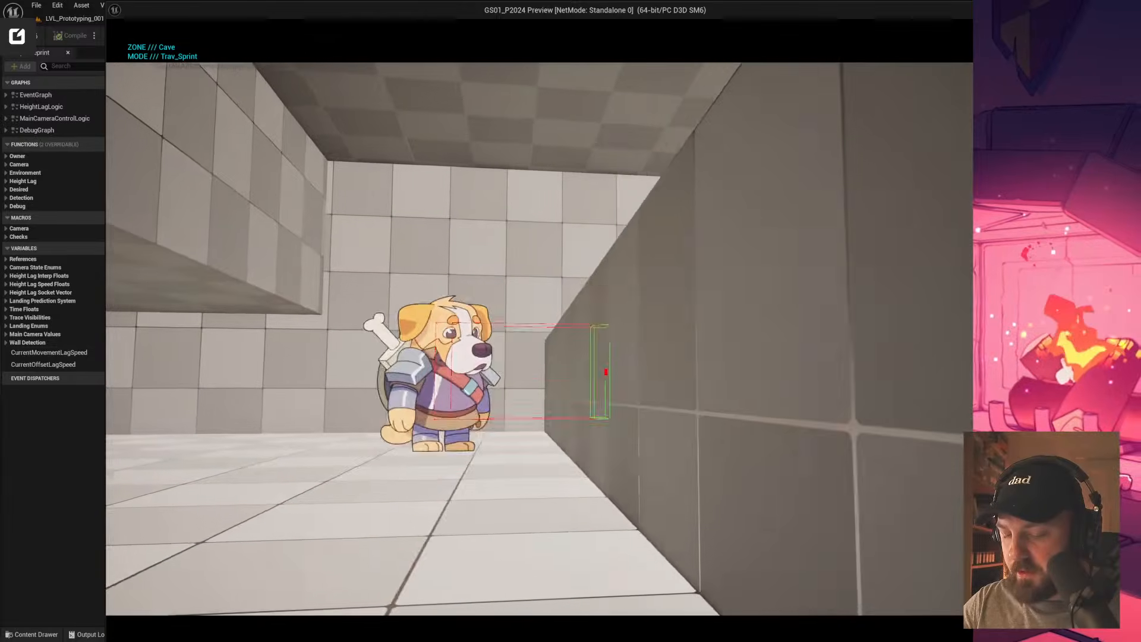
key(d)
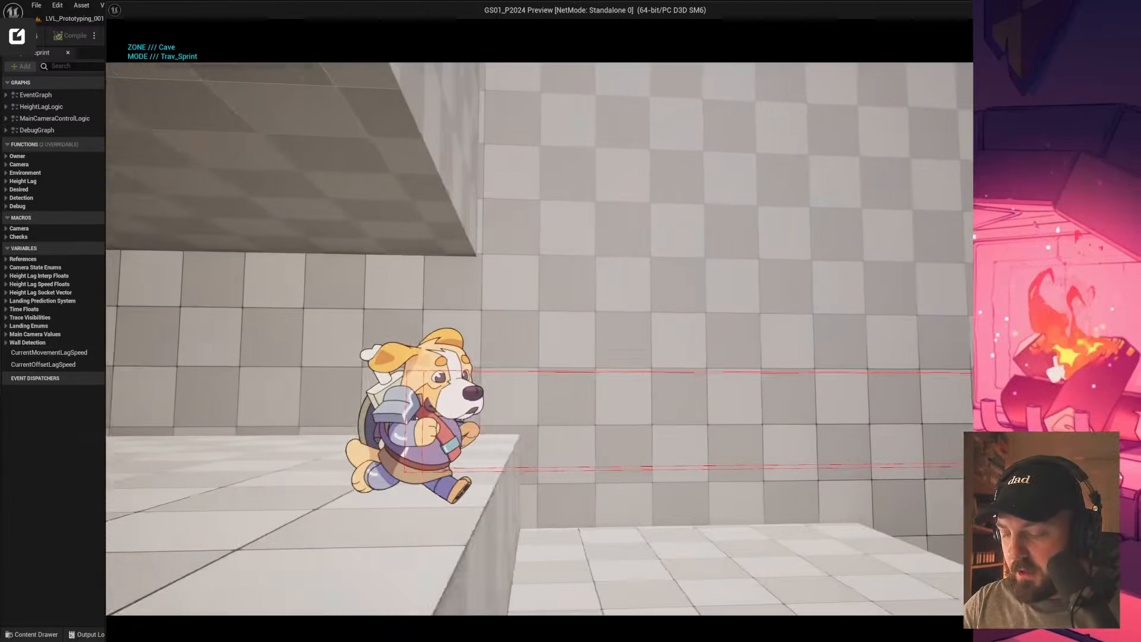
key(a)
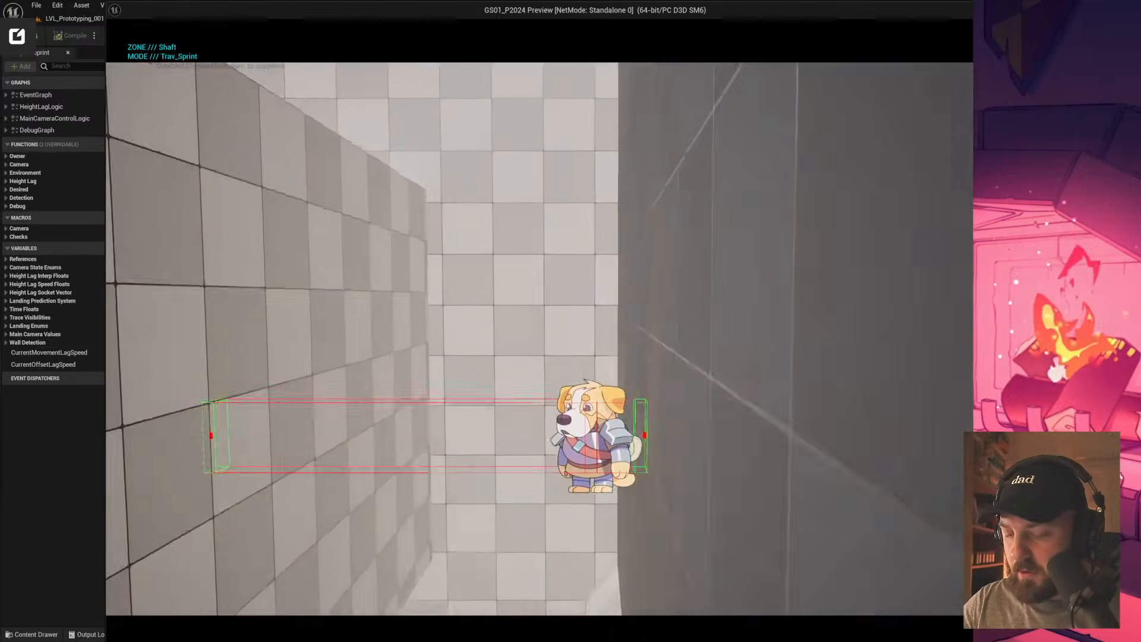
key(d)
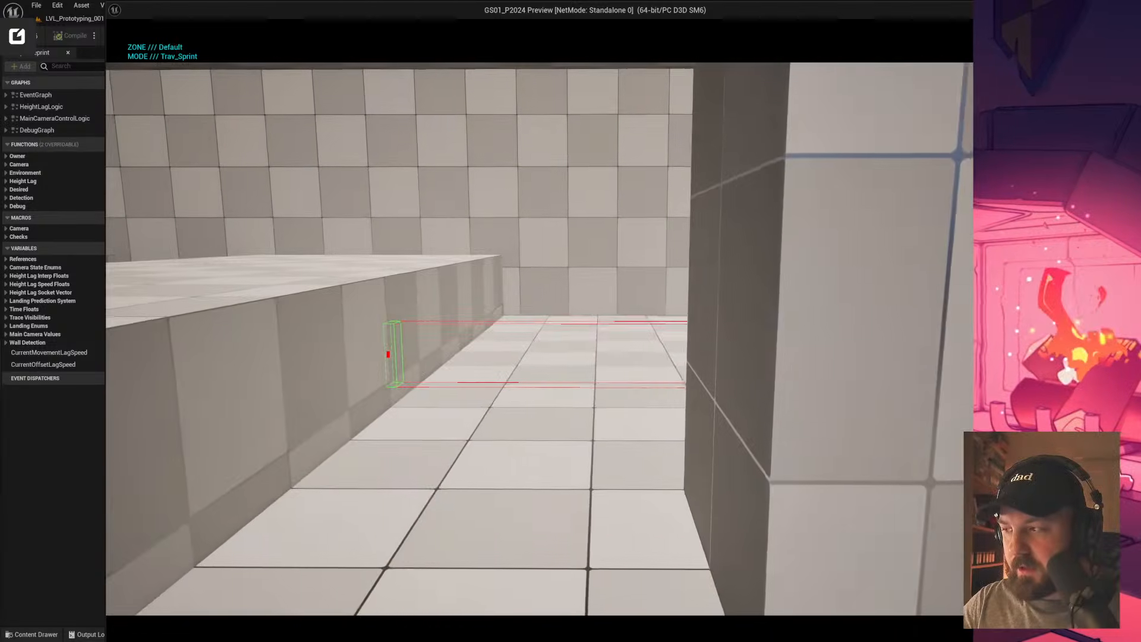
key(Escape)
Replay the level from the start, turning once on the narrow walls and continuing to the Shaft zone's slope, and stop the preview
click(442, 35)
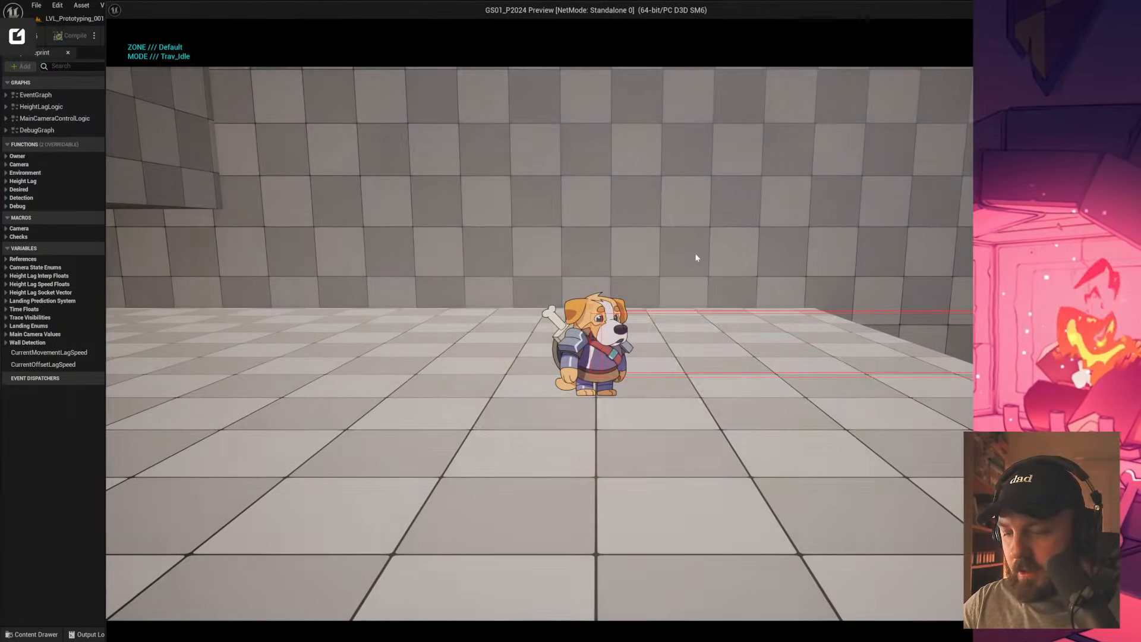
key(d)
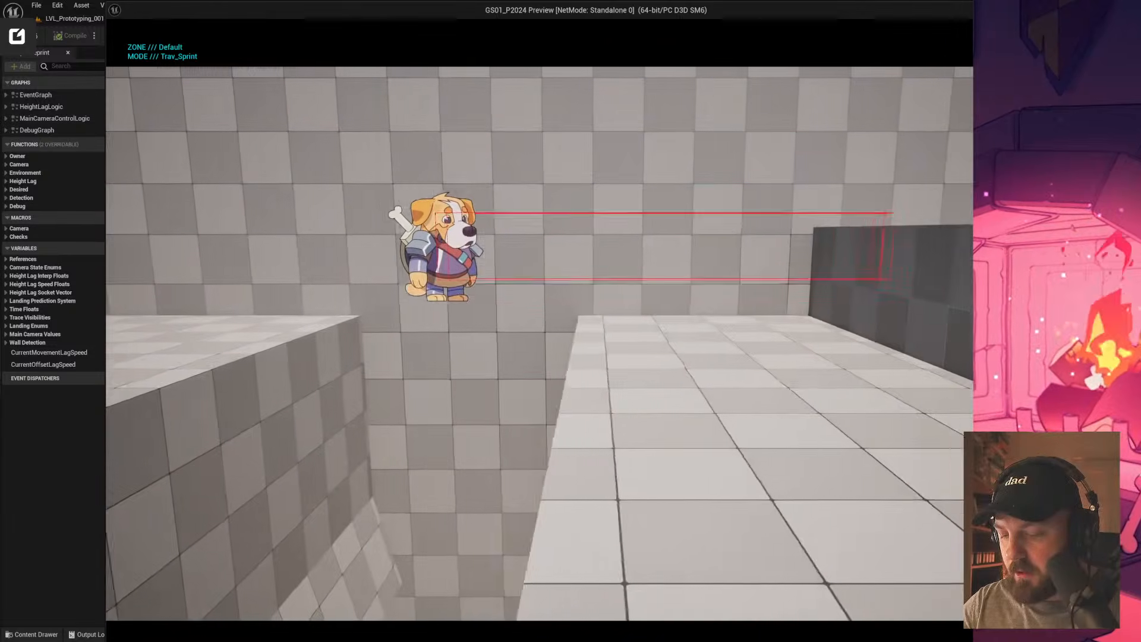
key(space)
key(space)
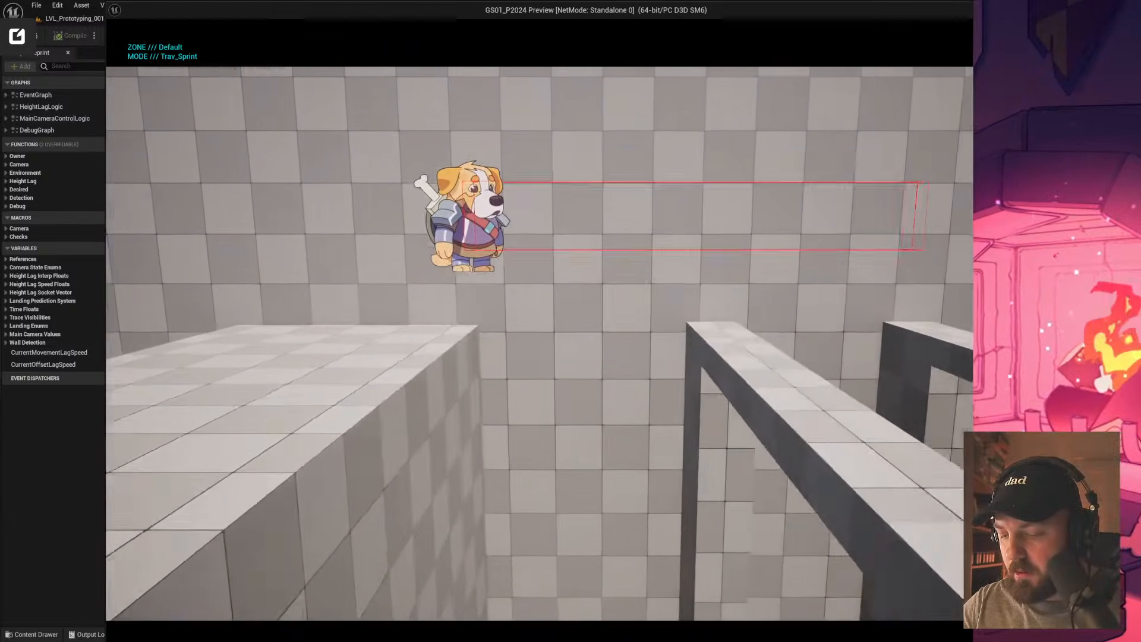
key(space)
key(a)
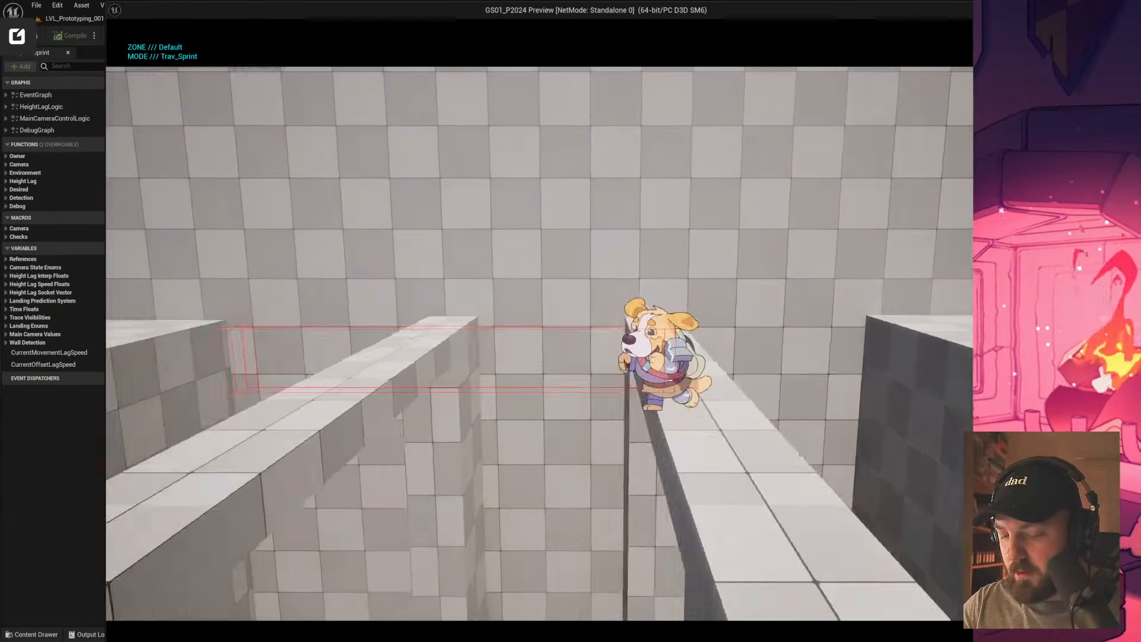
key(d)
key(space)
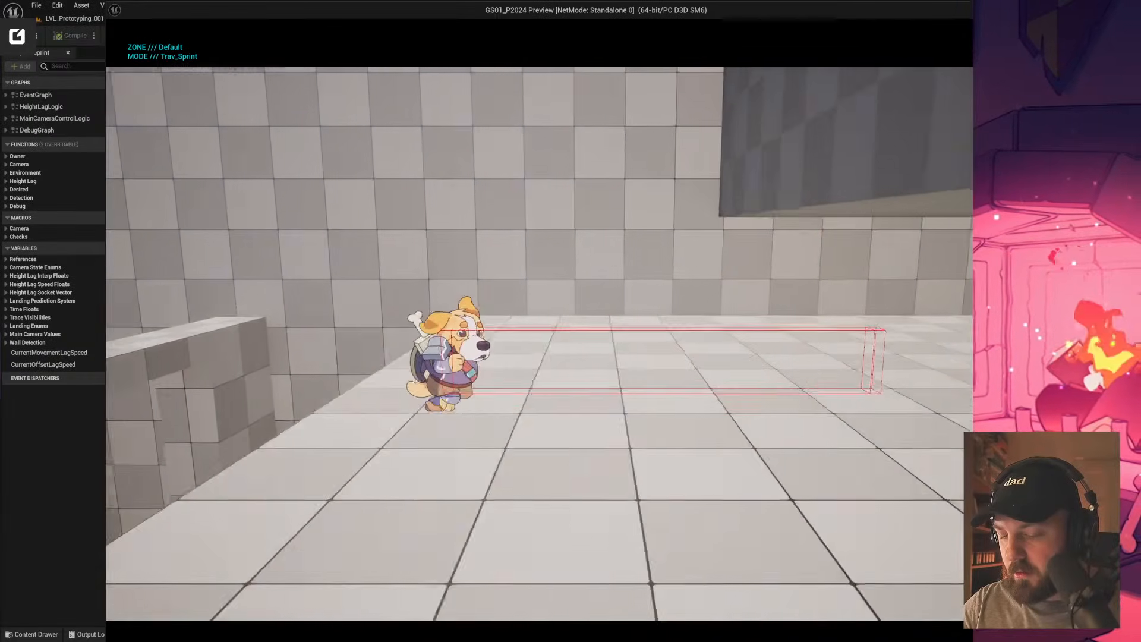
key(space)
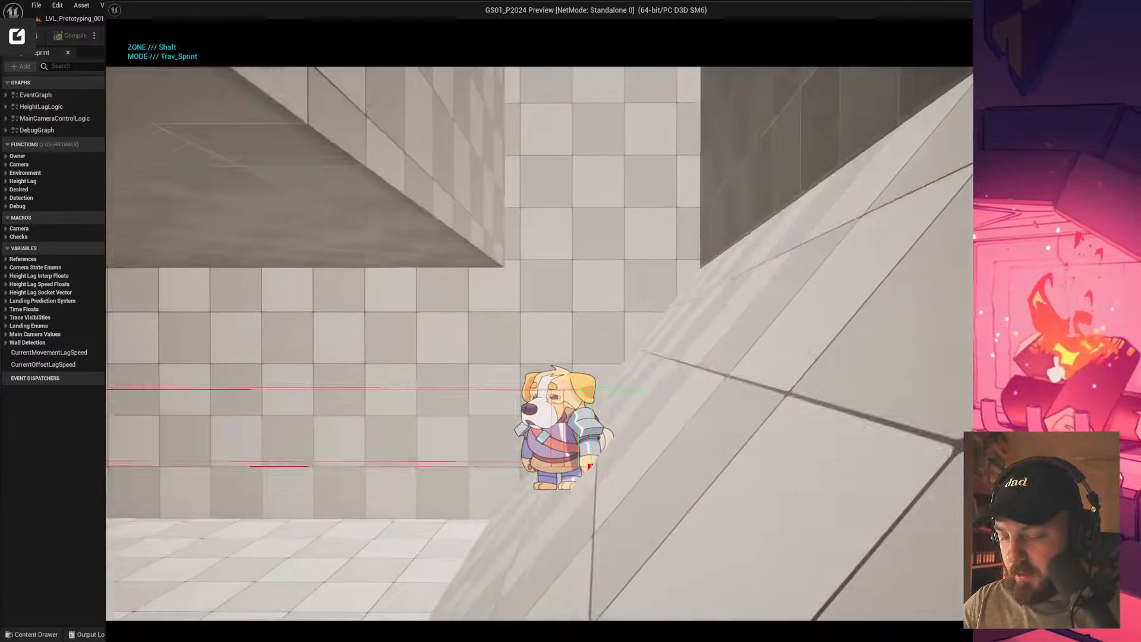
key(Escape)
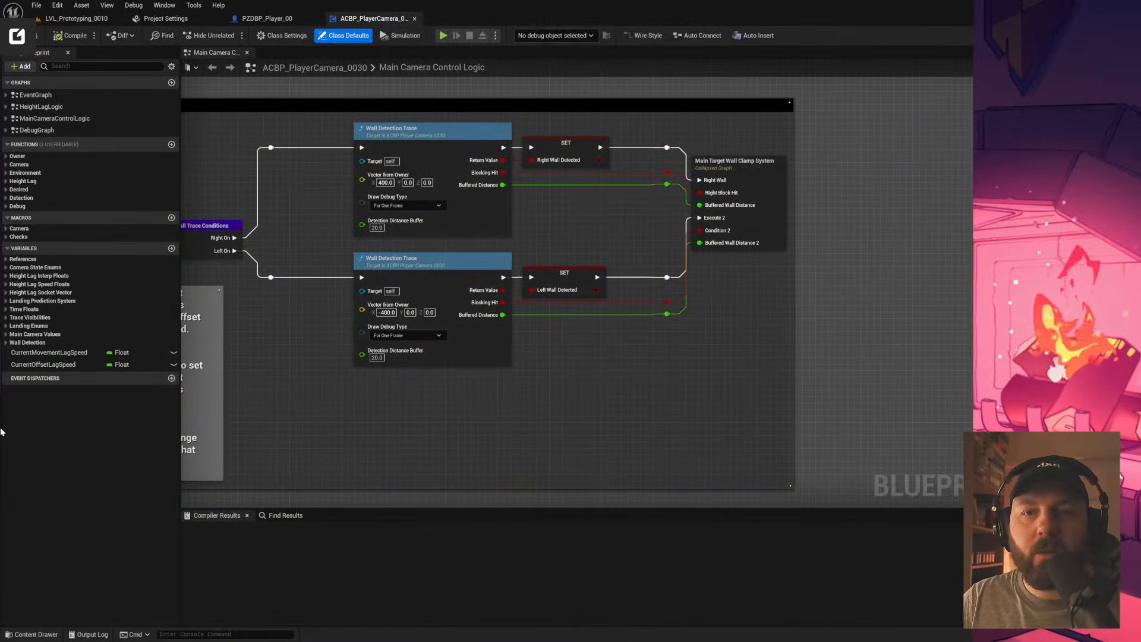